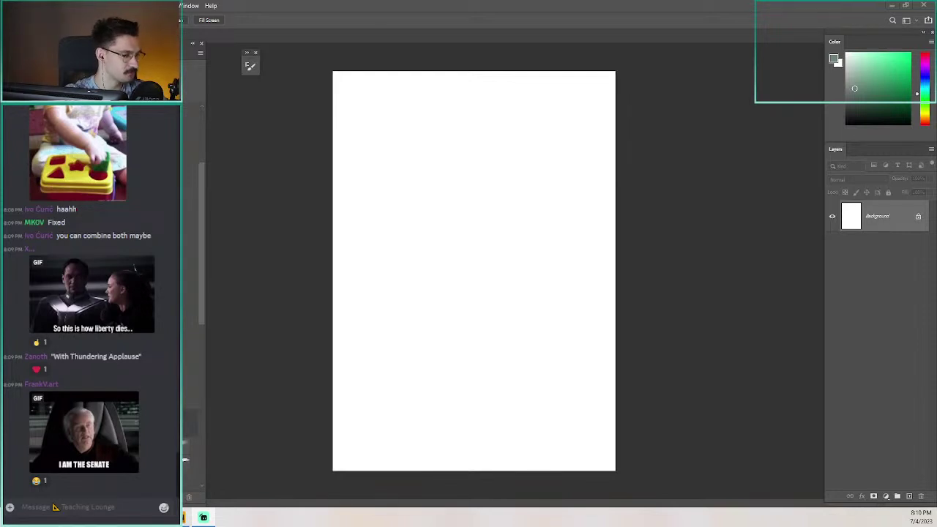
# - Review the chat poll's lecture topic options, from expressions to stylisation
pyautogui.scroll(5, 88, 300)
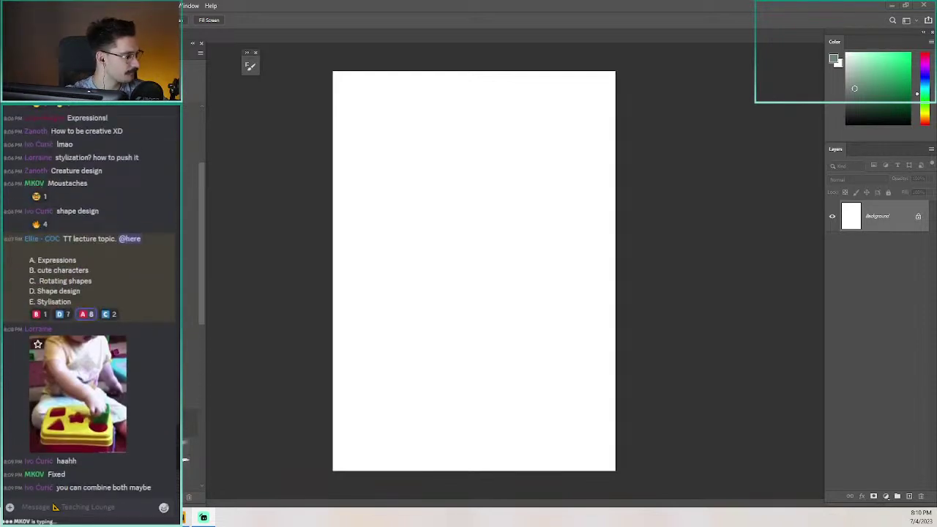
pyautogui.moveTo(29, 260); pyautogui.dragTo(93, 281)
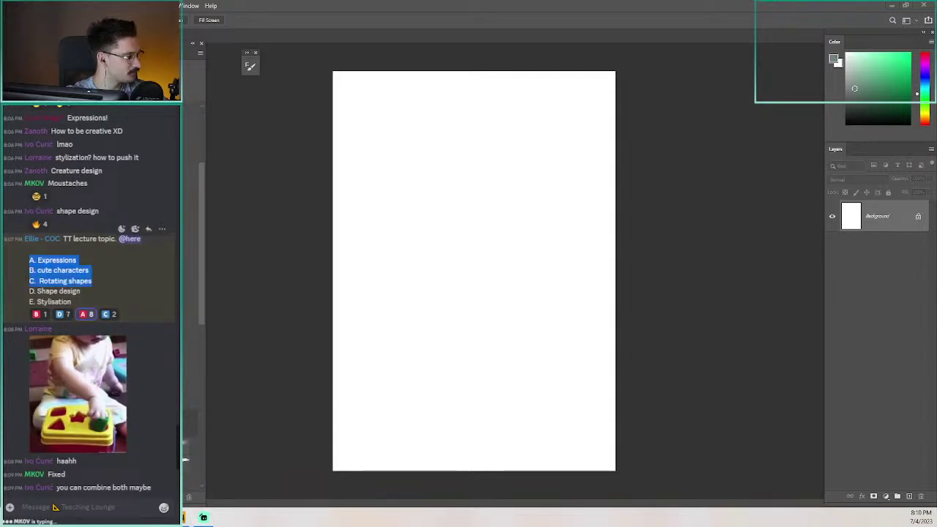
pyautogui.click(93, 281)
pyautogui.moveTo(30, 270); pyautogui.dragTo(79, 291)
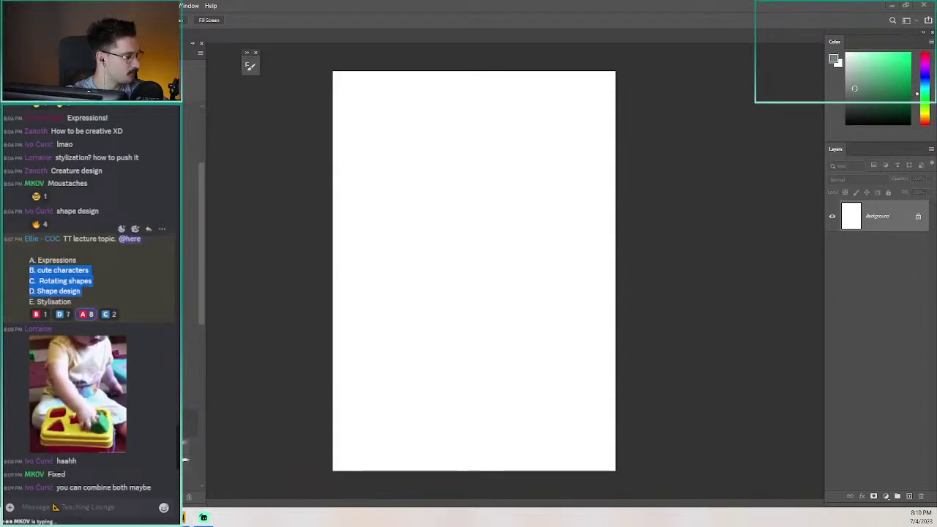
pyautogui.click(80, 291)
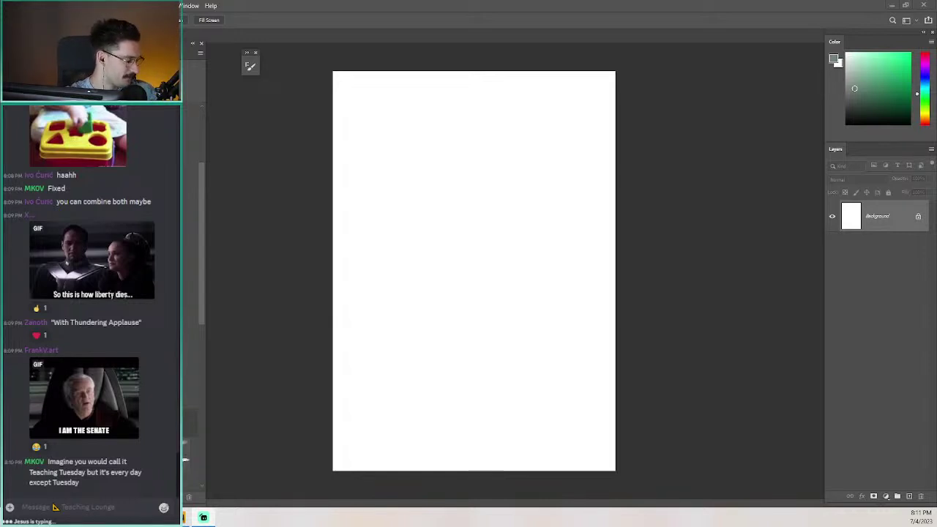
pyautogui.moveTo(149, 451)
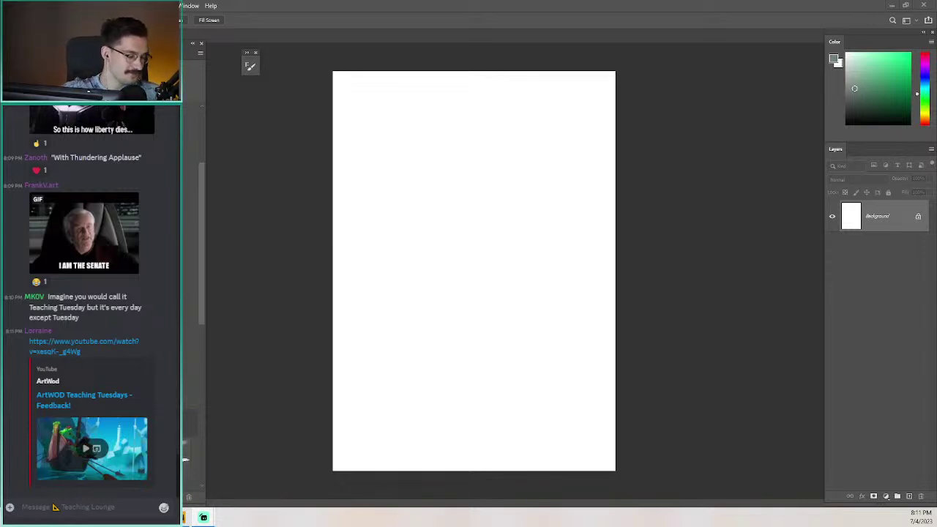
# - Add a new empty layer above the background and ready the Brush with the default black foreground colour
pyautogui.press('f')
pyautogui.moveTo(403, 167); pyautogui.dragTo(527, 213)
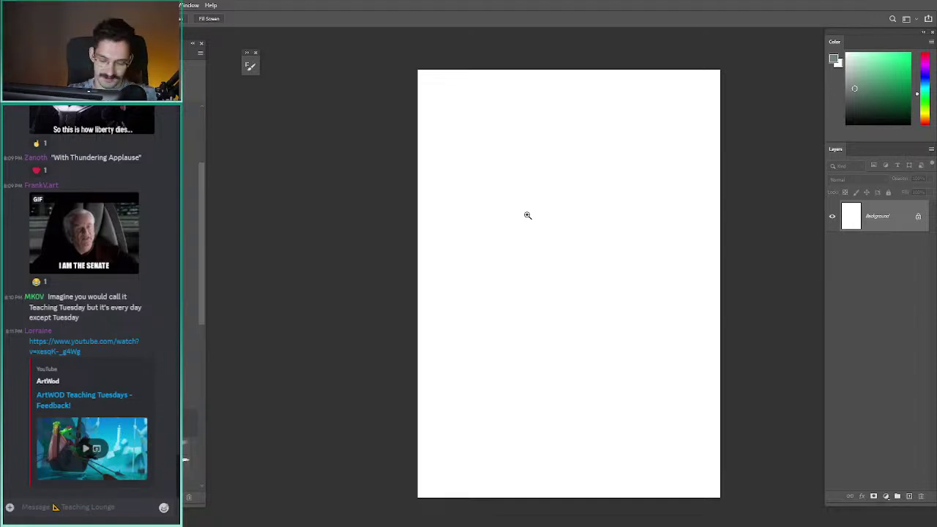
pyautogui.click(474, 187)
pyautogui.moveTo(458, 171); pyautogui.dragTo(443, 190)
pyautogui.moveTo(443, 190)
pyautogui.mouseDown()
pyautogui.moveTo(470, 180)
pyautogui.moveTo(460, 199)
pyautogui.mouseUp()
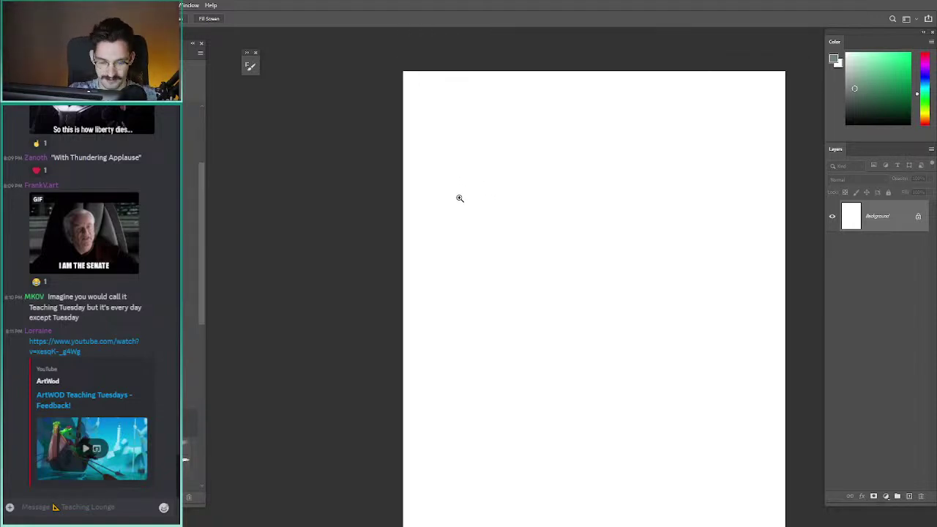
pyautogui.hotkey('ctrl', 'shift', 'alt', 'n')
pyautogui.press('d')
pyautogui.press('b')
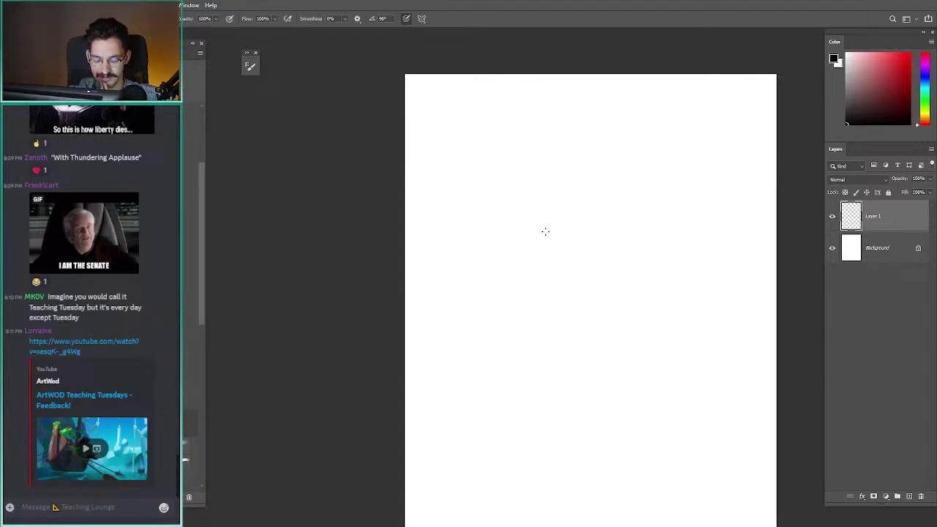
# - Choose a brush preset with a 67° tip angle for sketching
pyautogui.moveTo(418, 149); pyautogui.dragTo(410, 192)
pyautogui.moveTo(463, 199); pyautogui.dragTo(491, 198)
pyautogui.press('b')
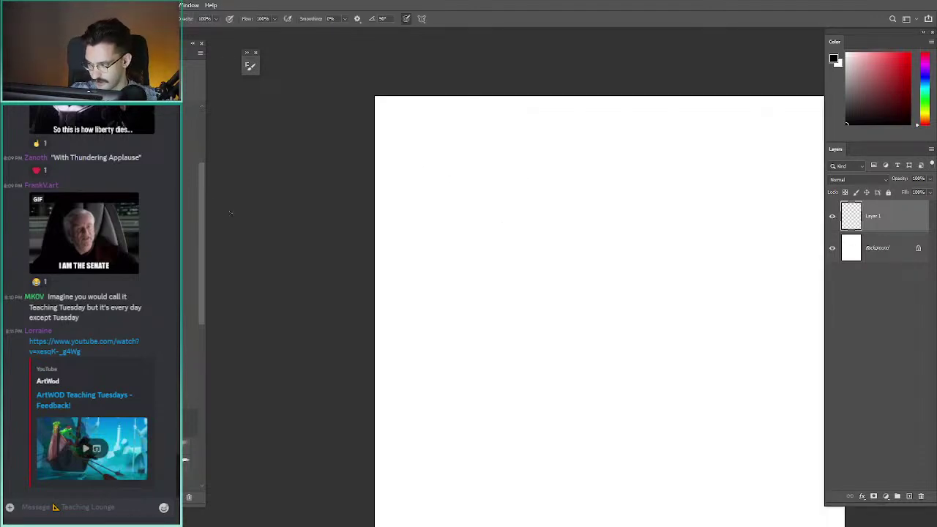
pyautogui.moveTo(203, 184); pyautogui.dragTo(196, 159)
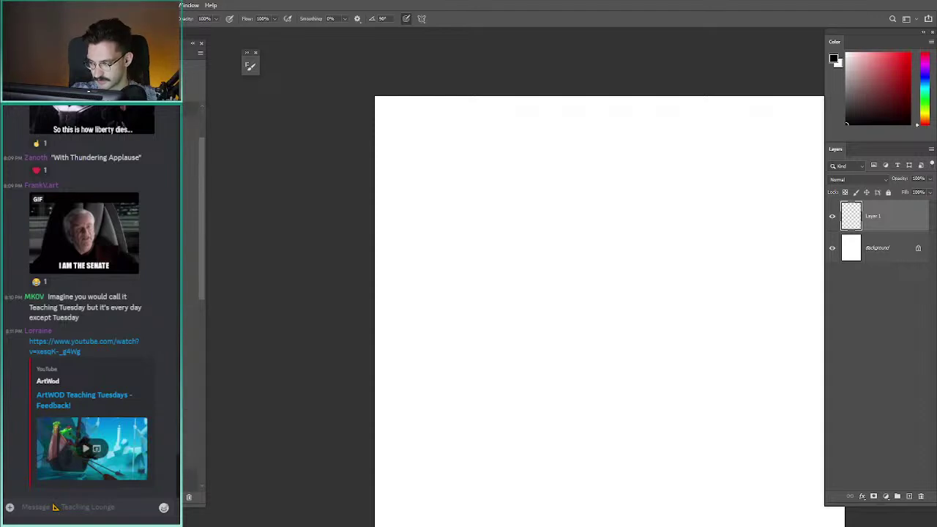
pyautogui.press('e')
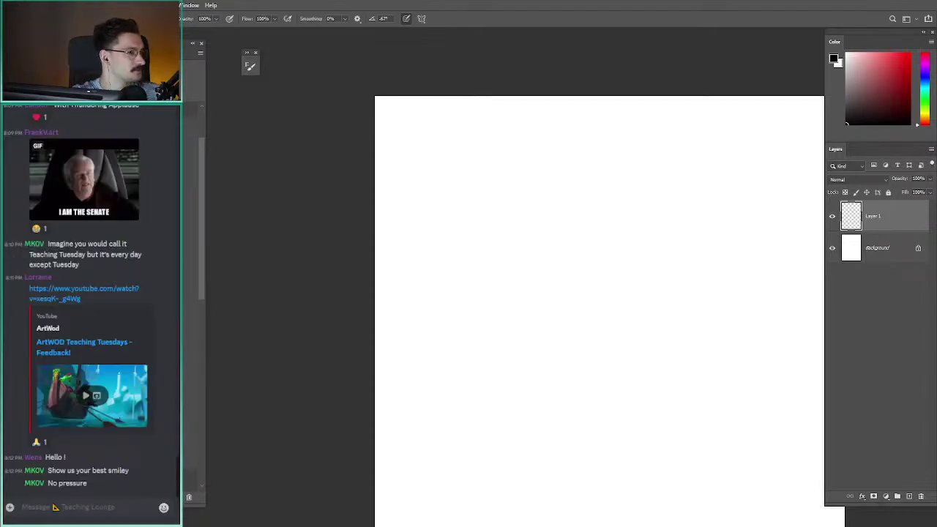
pyautogui.click(485, 135)
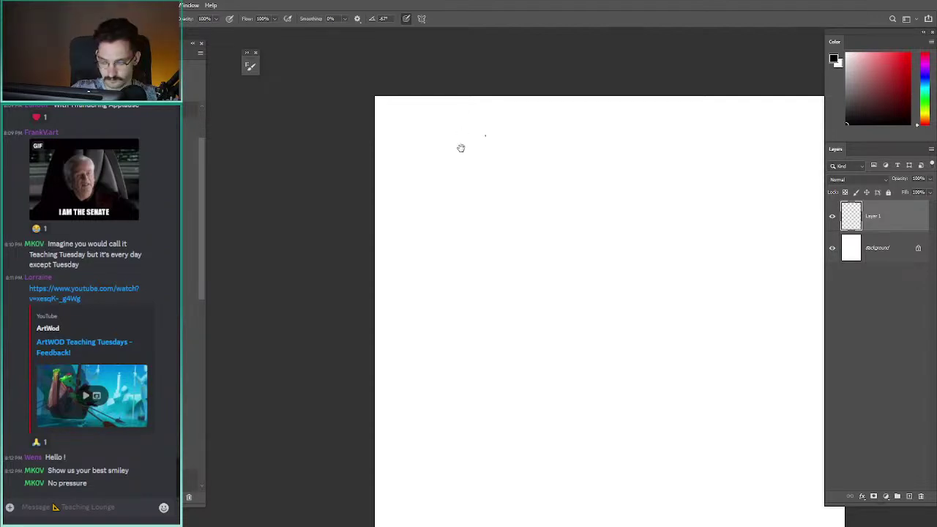
pyautogui.moveTo(461, 146); pyautogui.dragTo(480, 149)
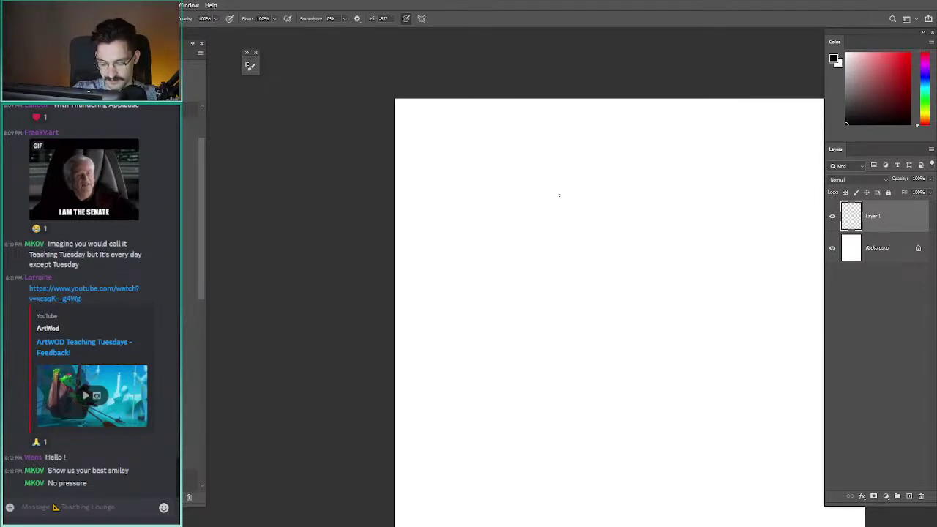
pyautogui.moveTo(560, 174); pyautogui.dragTo(558, 175)
pyautogui.moveTo(611, 178); pyautogui.dragTo(610, 178)
pyautogui.scroll(-1, 556, 154)
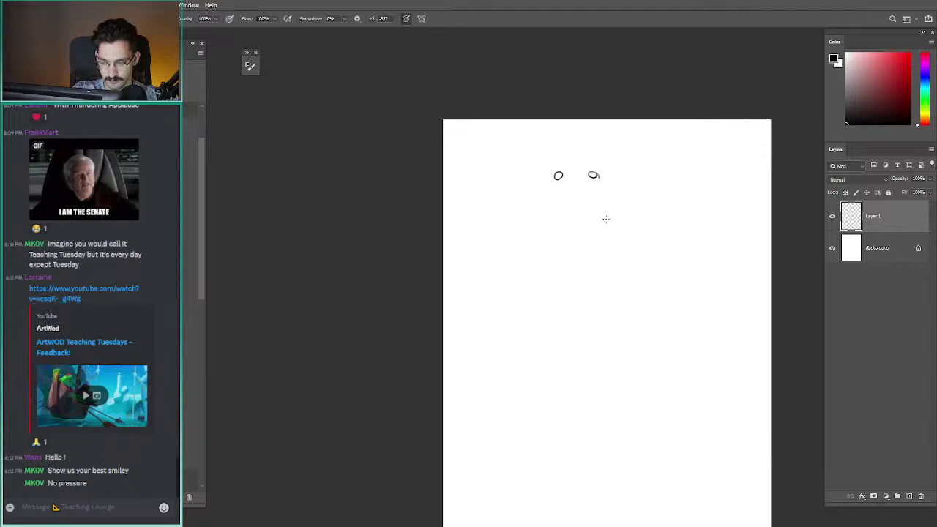
pyautogui.hotkey('ctrl', 'z')
pyautogui.moveTo(607, 218)
pyautogui.mouseDown()
pyautogui.moveTo(548, 218)
pyautogui.moveTo(558, 226)
pyautogui.moveTo(605, 209)
pyautogui.mouseUp()
pyautogui.moveTo(546, 168); pyautogui.dragTo(564, 167)
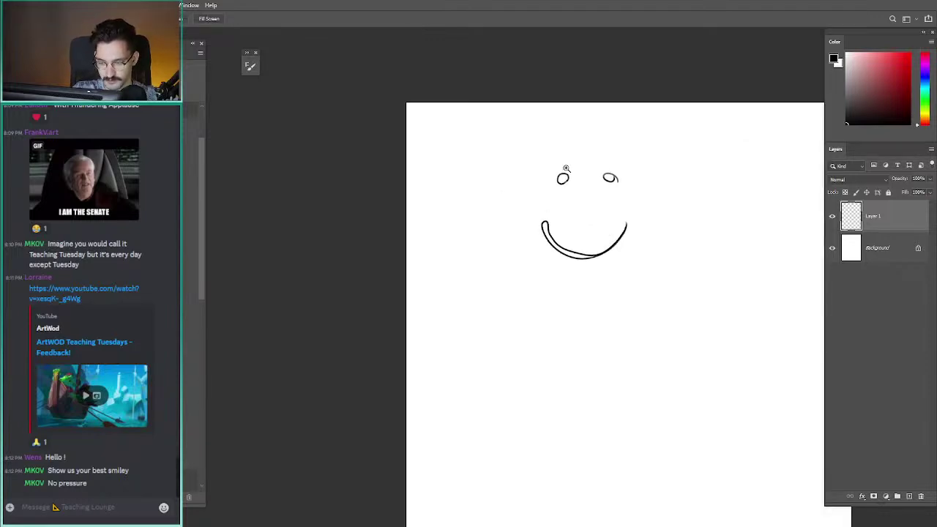
pyautogui.hotkey('ctrl', 'z')
pyautogui.moveTo(628, 226)
pyautogui.mouseDown()
pyautogui.moveTo(572, 254)
pyautogui.moveTo(628, 230)
pyautogui.moveTo(551, 227)
pyautogui.moveTo(619, 256)
pyautogui.moveTo(627, 243)
pyautogui.mouseUp()
pyautogui.hotkey('ctrl', 'z')
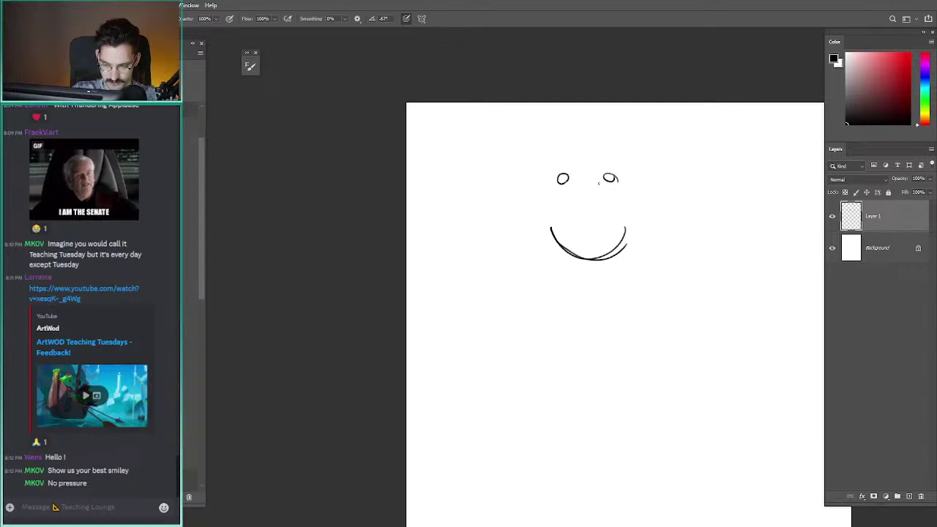
pyautogui.hotkey('ctrl', 'z')
pyautogui.hotkey('ctrl', 'z')
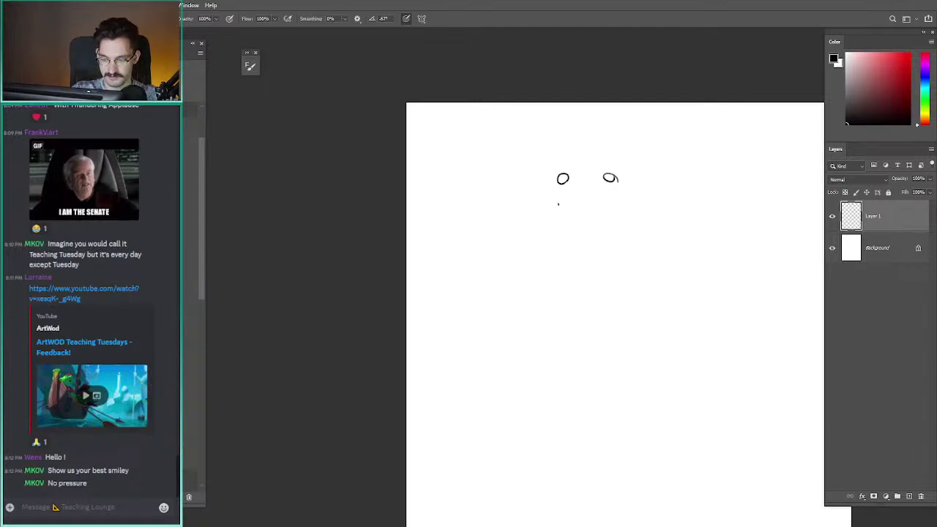
pyautogui.hotkey('ctrl', 'z')
pyautogui.hotkey('ctrl', 'z')
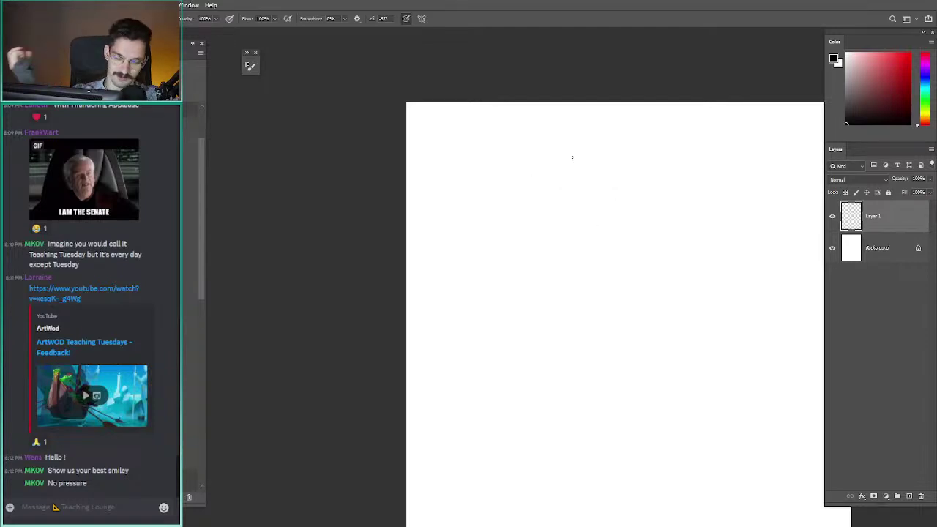
# - Sketch a simple angry face with two round eyes, slanted brows and a downturned mouth in the page's upper part
pyautogui.moveTo(528, 186); pyautogui.dragTo(577, 184)
pyautogui.moveTo(541, 189)
pyautogui.mouseDown()
pyautogui.moveTo(510, 174)
pyautogui.moveTo(586, 168)
pyautogui.moveTo(568, 189)
pyautogui.mouseUp()
pyautogui.moveTo(583, 232)
pyautogui.mouseDown()
pyautogui.moveTo(524, 236)
pyautogui.moveTo(595, 240)
pyautogui.moveTo(516, 252)
pyautogui.mouseUp()
pyautogui.hotkey('ctrl', 'z')
pyautogui.moveTo(508, 169)
pyautogui.mouseDown()
pyautogui.moveTo(541, 188)
pyautogui.moveTo(457, 182)
pyautogui.mouseUp()
# - Sketch a three-quarter head beside the angry face, with a pointed jaw, an ear and rough facial features
pyautogui.moveTo(619, 265)
pyautogui.mouseDown()
pyautogui.moveTo(569, 212)
pyautogui.moveTo(570, 188)
pyautogui.mouseUp()
pyautogui.moveTo(568, 193); pyautogui.dragTo(539, 172)
pyautogui.moveTo(568, 191); pyautogui.dragTo(545, 182)
pyautogui.moveTo(561, 205); pyautogui.dragTo(538, 175)
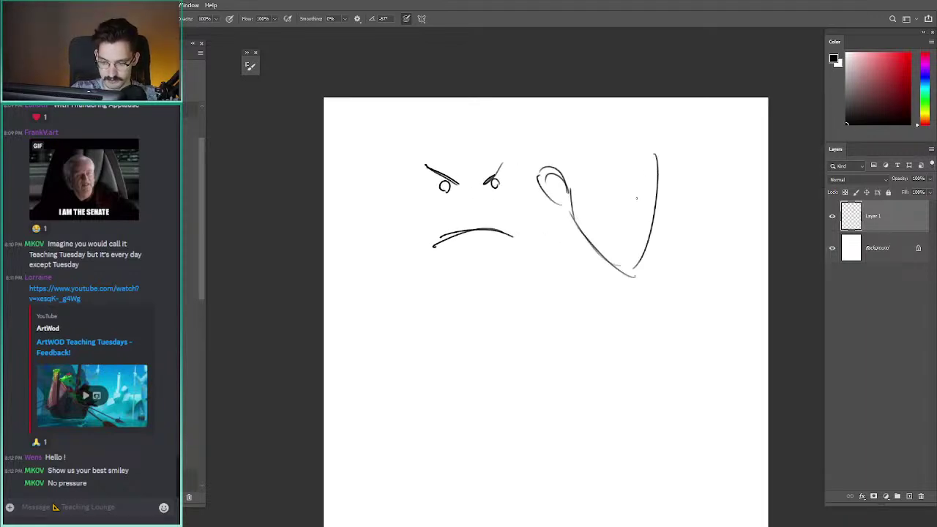
pyautogui.moveTo(636, 202); pyautogui.dragTo(649, 196)
pyautogui.moveTo(638, 196)
pyautogui.mouseDown()
pyautogui.moveTo(619, 191)
pyautogui.moveTo(636, 186)
pyautogui.moveTo(640, 155)
pyautogui.moveTo(602, 168)
pyautogui.moveTo(646, 175)
pyautogui.moveTo(665, 146)
pyautogui.moveTo(640, 109)
pyautogui.mouseUp()
pyautogui.hotkey('ctrl', 'z')
pyautogui.hotkey('ctrl', 'z')
# - Lasso the rough three-quarter head and move it lower on the page, then deselect it
pyautogui.press('l')
pyautogui.moveTo(528, 192)
pyautogui.mouseDown()
pyautogui.moveTo(700, 253)
pyautogui.moveTo(530, 197)
pyautogui.mouseUp()
pyautogui.moveTo(571, 230); pyautogui.dragTo(578, 283)
pyautogui.hotkey('ctrl', 'd')
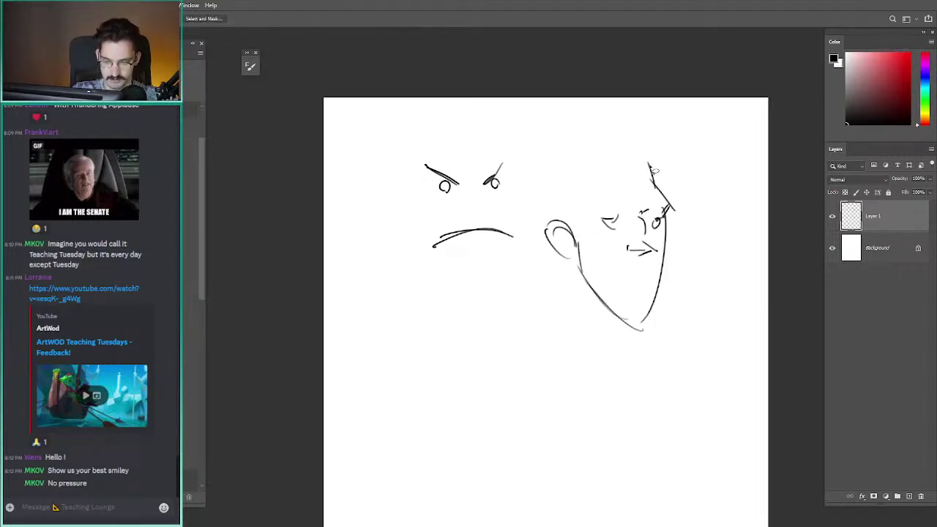
# - Draw the rounded cranium of the three-quarter head, from the brow over the crown to behind the ear
pyautogui.press('b')
pyautogui.moveTo(657, 189); pyautogui.dragTo(596, 132)
pyautogui.hotkey('ctrl', 'z')
pyautogui.moveTo(651, 170); pyautogui.dragTo(546, 157)
pyautogui.hotkey('ctrl', 'z')
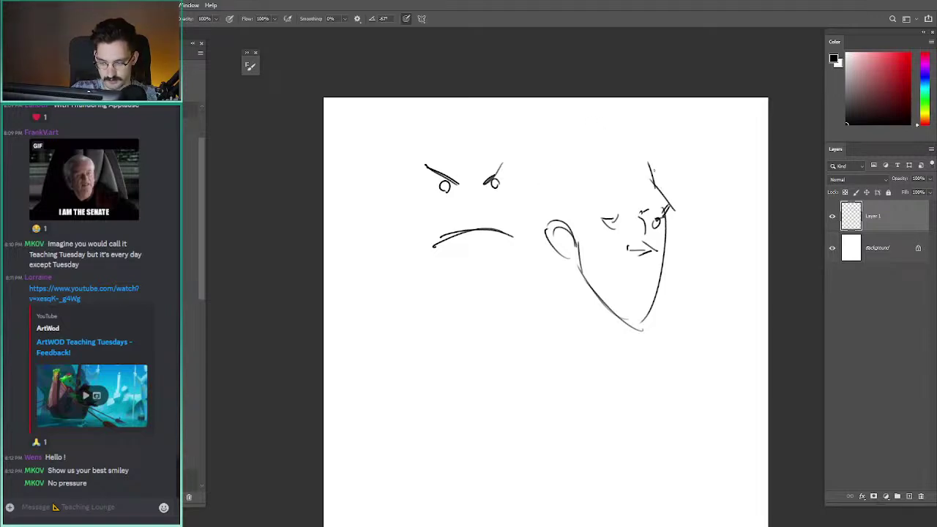
pyautogui.moveTo(650, 166)
pyautogui.mouseDown()
pyautogui.moveTo(538, 157)
pyautogui.moveTo(550, 147)
pyautogui.moveTo(546, 219)
pyautogui.mouseUp()
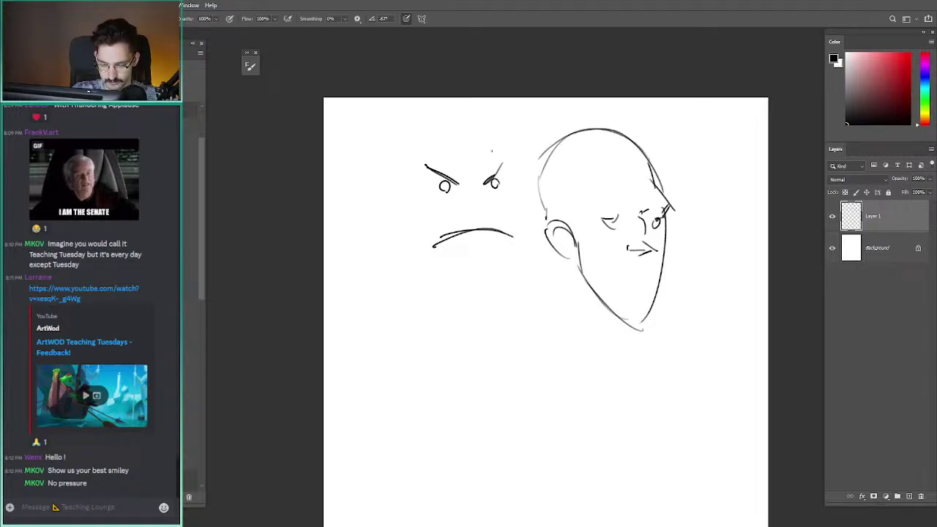
pyautogui.moveTo(540, 161); pyautogui.dragTo(558, 317)
pyautogui.hotkey('ctrl', 'z')
pyautogui.moveTo(539, 219); pyautogui.dragTo(558, 332)
pyautogui.hotkey('ctrl', 'z')
pyautogui.hotkey('ctrl', 'z')
# - Rough in the neck with a front line under the chin and a back line descending from behind the ear
pyautogui.moveTo(628, 321)
pyautogui.mouseDown()
pyautogui.moveTo(619, 323)
pyautogui.moveTo(631, 329)
pyautogui.moveTo(619, 330)
pyautogui.mouseUp()
pyautogui.moveTo(620, 327); pyautogui.dragTo(602, 377)
pyautogui.moveTo(604, 377); pyautogui.dragTo(557, 358)
pyautogui.moveTo(539, 322); pyautogui.dragTo(541, 357)
pyautogui.hotkey('ctrl', 'z')
pyautogui.hotkey('ctrl', 'z')
pyautogui.moveTo(536, 223); pyautogui.dragTo(552, 328)
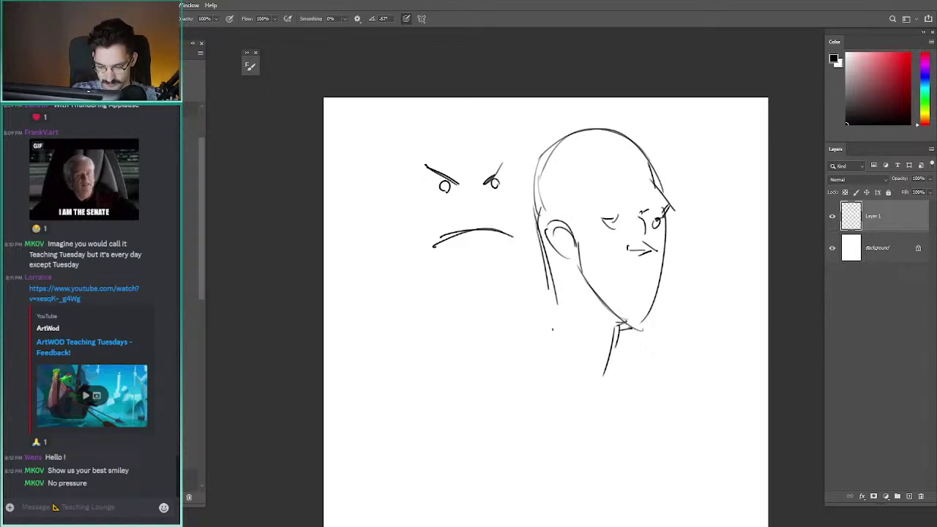
# - Erase the neck's rough front line and sketch the curved base of the neck
pyautogui.press('e')
pyautogui.moveTo(615, 331); pyautogui.dragTo(604, 373)
pyautogui.moveTo(608, 318)
pyautogui.mouseDown()
pyautogui.moveTo(618, 344)
pyautogui.moveTo(603, 322)
pyautogui.mouseUp()
pyautogui.press('b')
pyautogui.moveTo(611, 318); pyautogui.dragTo(606, 344)
pyautogui.moveTo(610, 347); pyautogui.dragTo(553, 343)
# - Strengthen the jawline from below the ear to the chin and add the plane under the jaw
pyautogui.press('e')
pyautogui.press('b')
pyautogui.moveTo(584, 275)
pyautogui.mouseDown()
pyautogui.moveTo(613, 320)
pyautogui.moveTo(635, 325)
pyautogui.mouseUp()
pyautogui.moveTo(579, 266); pyautogui.dragTo(584, 287)
pyautogui.moveTo(639, 324); pyautogui.dragTo(600, 322)
pyautogui.moveTo(582, 282)
pyautogui.mouseDown()
pyautogui.moveTo(612, 322)
pyautogui.moveTo(607, 348)
pyautogui.mouseUp()
# - Redraw the neck's front contour under the chin and its back contour below the ear
pyautogui.press('e')
pyautogui.press('b')
pyautogui.moveTo(619, 323); pyautogui.dragTo(615, 359)
pyautogui.press('e')
pyautogui.moveTo(540, 231)
pyautogui.mouseDown()
pyautogui.moveTo(553, 322)
pyautogui.moveTo(540, 344)
pyautogui.mouseUp()
pyautogui.press('b')
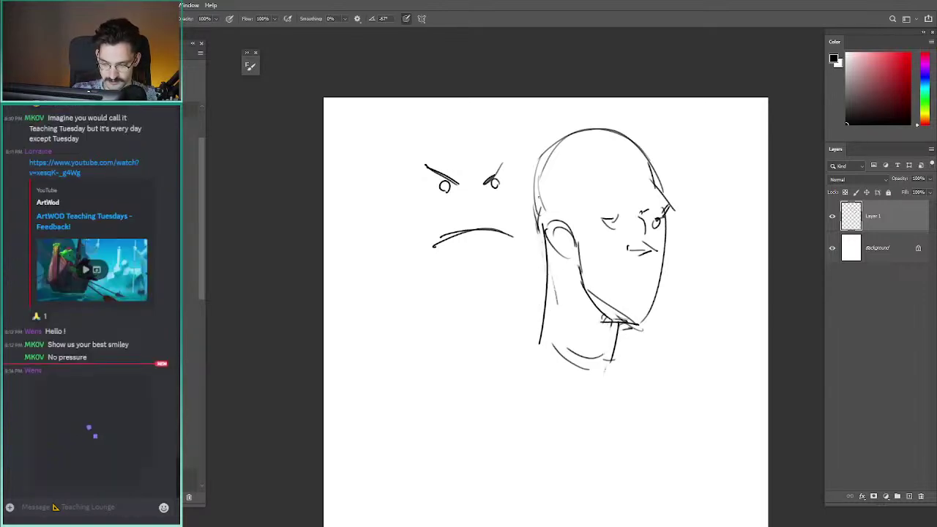
# - Erase the old line at the back of the skull and redraw it as a fuller curve
pyautogui.press('e')
pyautogui.moveTo(543, 228); pyautogui.dragTo(532, 162)
pyautogui.press('b')
pyautogui.moveTo(571, 132)
pyautogui.mouseDown()
pyautogui.moveTo(545, 234)
pyautogui.moveTo(575, 130)
pyautogui.mouseUp()
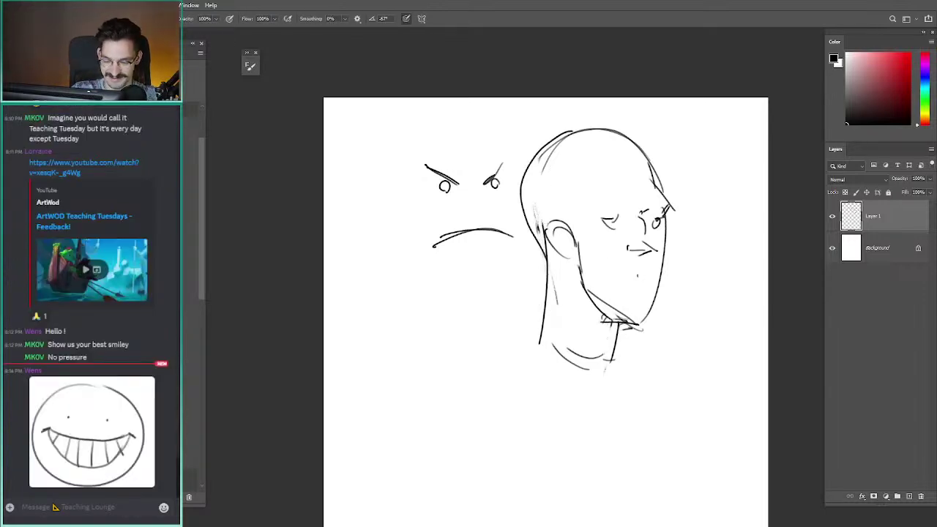
# - Draw the mouth of the three-quarter head as short strokes below the nose
pyautogui.moveTo(635, 281)
pyautogui.mouseDown()
pyautogui.moveTo(648, 277)
pyautogui.moveTo(636, 281)
pyautogui.mouseUp()
pyautogui.hotkey('ctrl', 'z')
pyautogui.moveTo(649, 279); pyautogui.dragTo(654, 278)
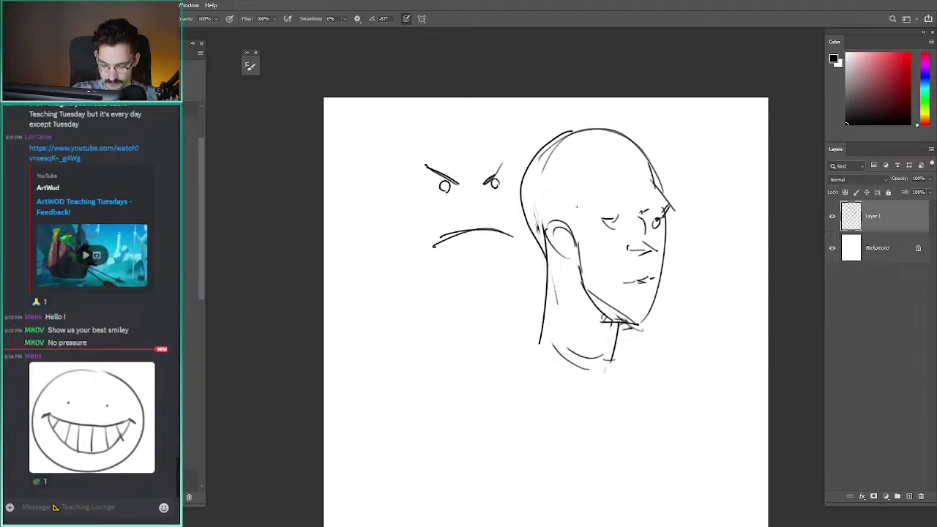
pyautogui.moveTo(580, 244); pyautogui.dragTo(590, 268)
pyautogui.hotkey('ctrl', 'z')
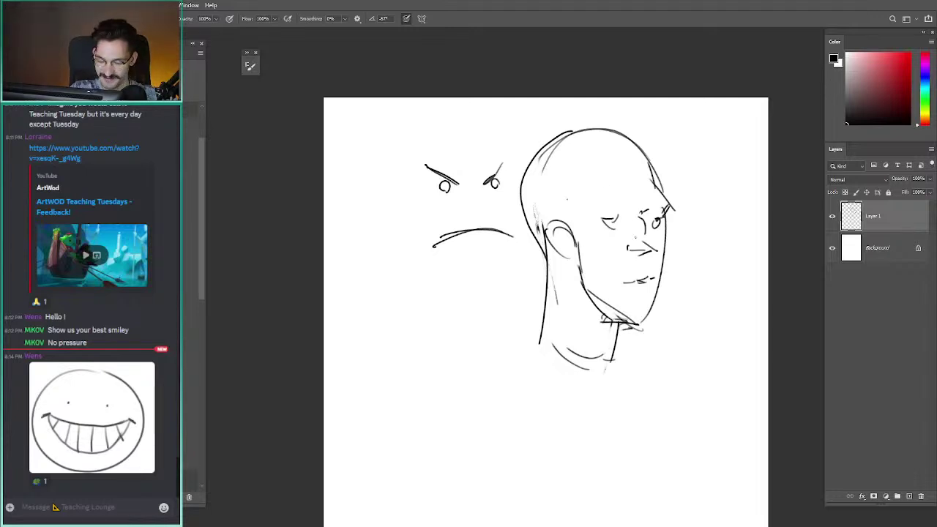
pyautogui.moveTo(643, 331)
pyautogui.mouseDown()
pyautogui.moveTo(618, 122)
pyautogui.moveTo(498, 165)
pyautogui.mouseUp()
pyautogui.hotkey('ctrl', 'z')
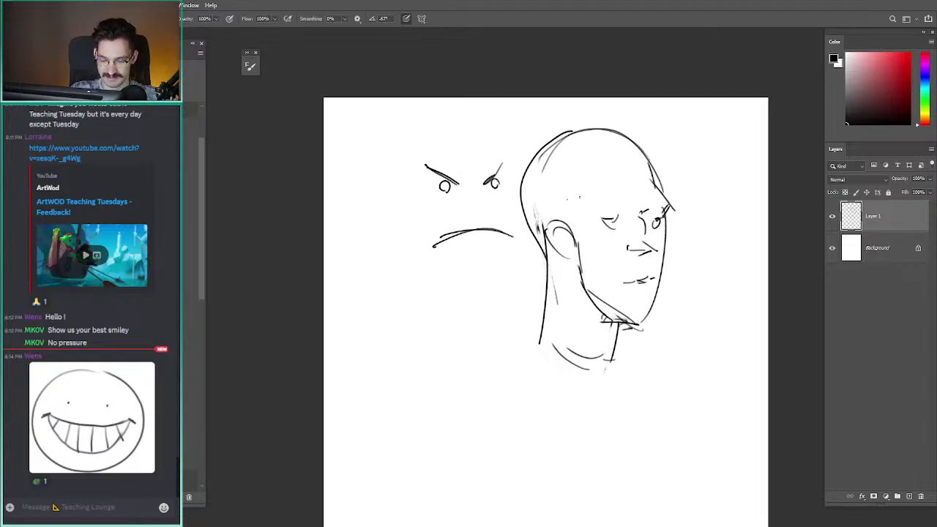
# - Lighten the back of the skull and draw construction curves around the temple and down the forehead's centre
pyautogui.press('e')
pyautogui.moveTo(529, 223)
pyautogui.mouseDown()
pyautogui.moveTo(586, 132)
pyautogui.moveTo(565, 137)
pyautogui.moveTo(537, 167)
pyautogui.moveTo(566, 134)
pyautogui.moveTo(597, 130)
pyautogui.moveTo(529, 210)
pyautogui.moveTo(537, 163)
pyautogui.moveTo(587, 128)
pyautogui.moveTo(638, 144)
pyautogui.moveTo(653, 188)
pyautogui.mouseUp()
pyautogui.press('b')
pyautogui.hotkey('ctrl', 'z')
pyautogui.moveTo(544, 152)
pyautogui.mouseDown()
pyautogui.moveTo(599, 208)
pyautogui.moveTo(587, 226)
pyautogui.moveTo(547, 151)
pyautogui.moveTo(589, 126)
pyautogui.moveTo(614, 126)
pyautogui.moveTo(644, 217)
pyautogui.mouseUp()
pyautogui.hotkey('ctrl', 'z')
pyautogui.moveTo(638, 258); pyautogui.dragTo(642, 280)
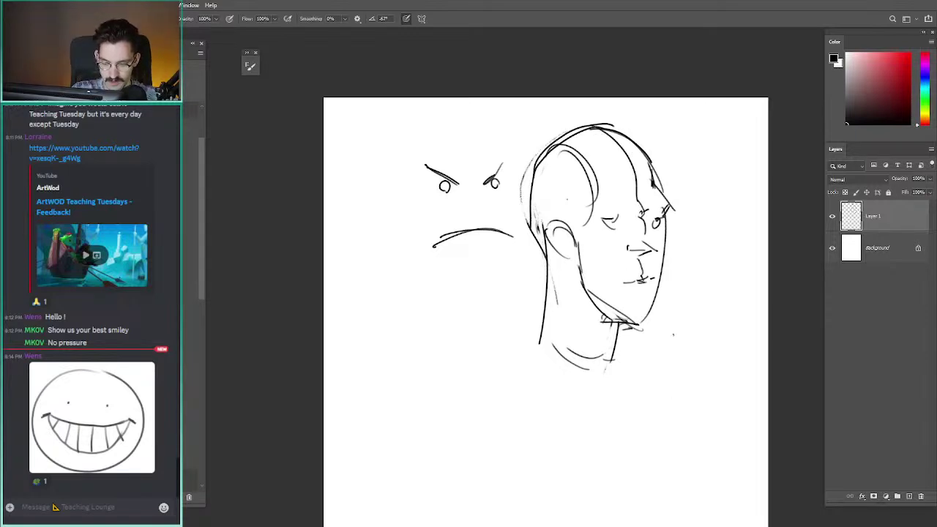
pyautogui.hotkey('ctrl', 'z')
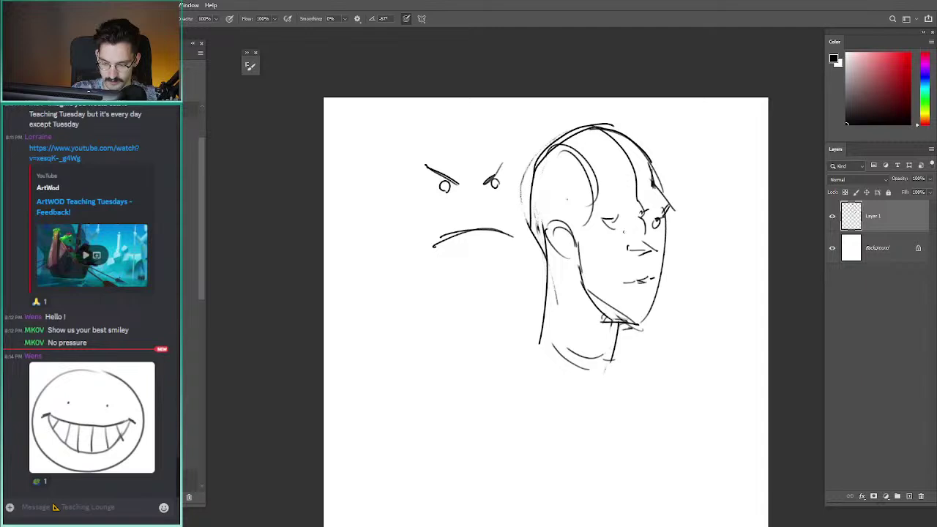
# - Add small nostril marks around the nose while trying out fold lines from the nose to the mouth corners
pyautogui.moveTo(627, 238)
pyautogui.mouseDown()
pyautogui.moveTo(634, 234)
pyautogui.moveTo(598, 273)
pyautogui.mouseUp()
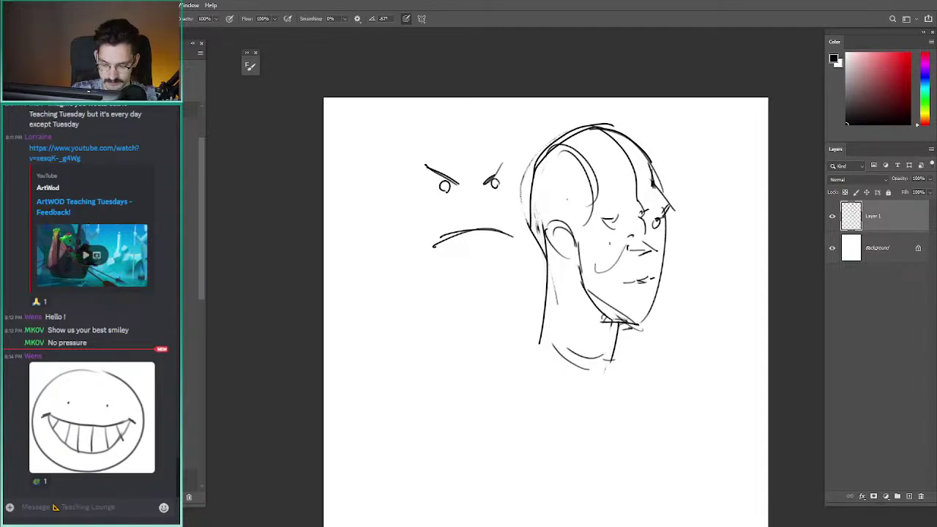
pyautogui.hotkey('ctrl', 'z')
pyautogui.moveTo(654, 242); pyautogui.dragTo(604, 278)
pyautogui.hotkey('ctrl', 'z')
pyautogui.moveTo(626, 246); pyautogui.dragTo(612, 275)
pyautogui.hotkey('ctrl', 'z')
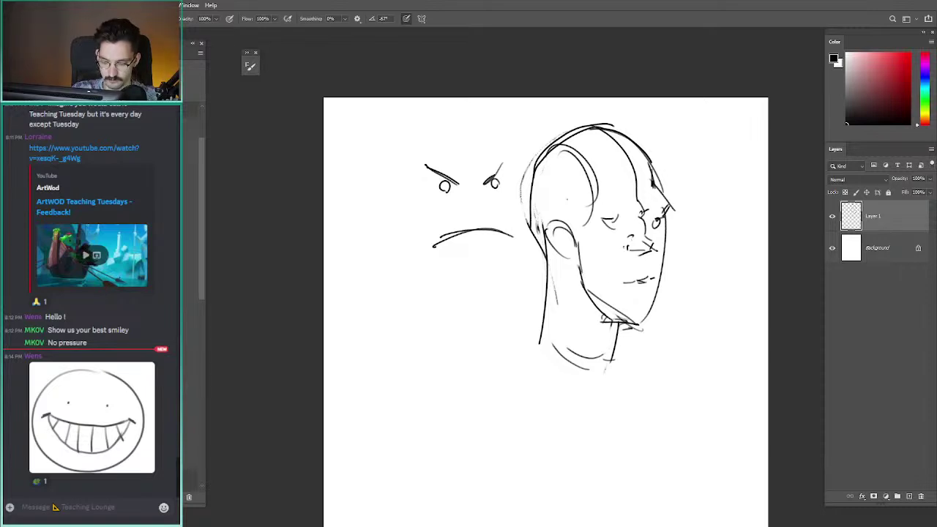
pyautogui.moveTo(630, 242)
pyautogui.mouseDown()
pyautogui.moveTo(608, 274)
pyautogui.moveTo(587, 272)
pyautogui.mouseUp()
pyautogui.hotkey('ctrl', 'z')
pyautogui.moveTo(658, 250); pyautogui.dragTo(656, 278)
pyautogui.moveTo(657, 236); pyautogui.dragTo(659, 249)
pyautogui.moveTo(591, 241); pyautogui.dragTo(590, 251)
pyautogui.hotkey('ctrl', 'z')
pyautogui.hotkey('ctrl', 'z')
pyautogui.hotkey('ctrl', 'z')
pyautogui.hotkey('ctrl', 'z')
pyautogui.hotkey('ctrl', 'z')
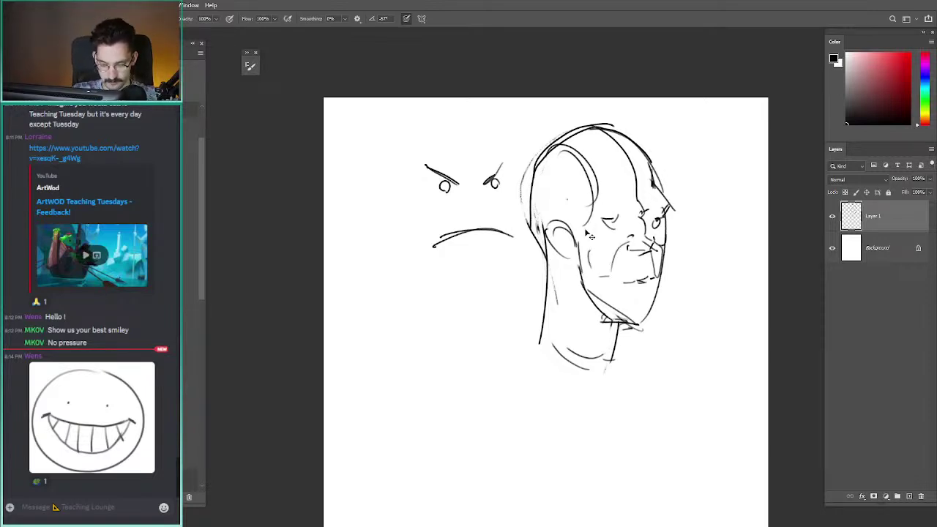
pyautogui.hotkey('ctrl', 'z')
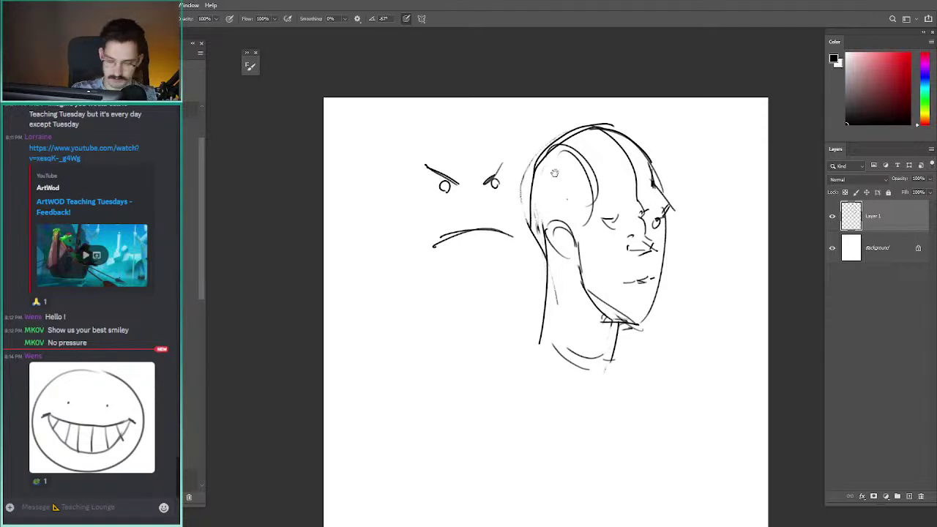
pyautogui.moveTo(557, 207); pyautogui.dragTo(518, 222)
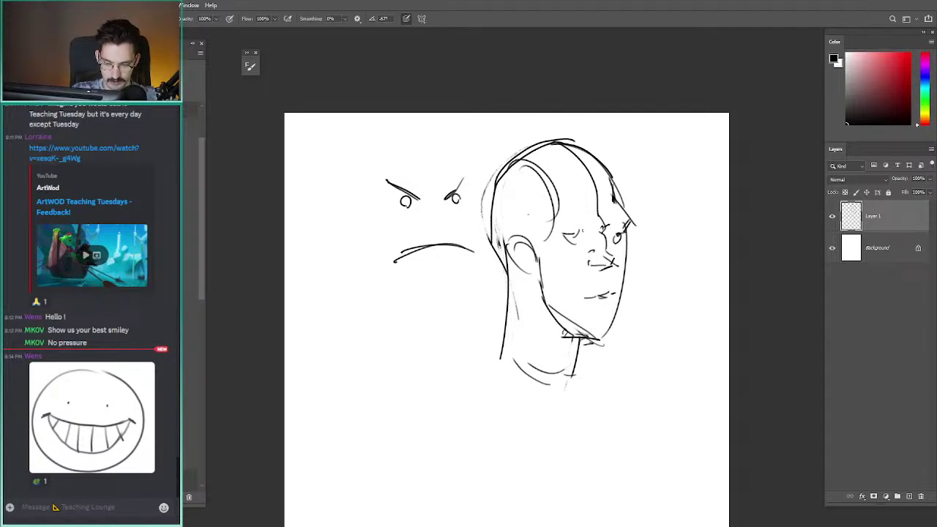
# - Lasso the mouth of the three-quarter head, shift it slightly up toward the nose and deselect it
pyautogui.press('l')
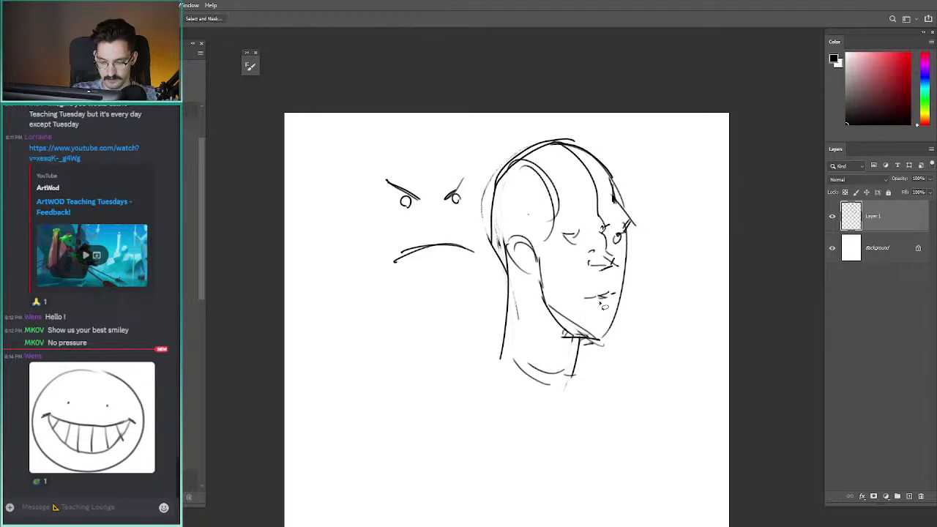
pyautogui.moveTo(615, 300)
pyautogui.mouseDown()
pyautogui.moveTo(587, 298)
pyautogui.moveTo(614, 297)
pyautogui.mouseUp()
pyautogui.moveTo(602, 295)
pyautogui.keyDown('ctrl'); pyautogui.mouseDown()
pyautogui.moveTo(615, 291)
pyautogui.moveTo(618, 302)
pyautogui.moveTo(624, 254)
pyautogui.mouseUp(); pyautogui.keyUp('ctrl')
pyautogui.hotkey('ctrl', 'd')
# - Erase parts of the face's far contour and redraw it with a projecting cheekbone and a tighter jaw
pyautogui.press('e')
pyautogui.press('b')
pyautogui.press('e')
pyautogui.press('b')
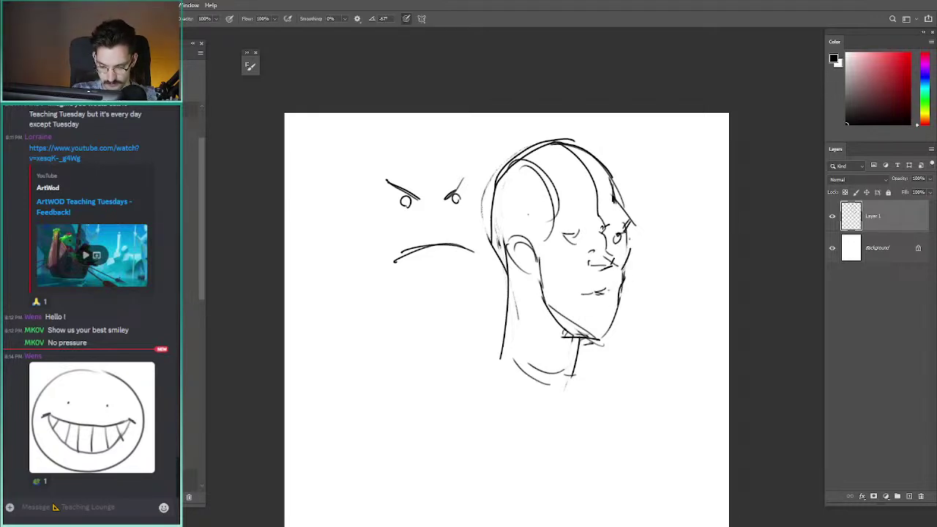
pyautogui.moveTo(622, 276); pyautogui.dragTo(619, 217)
pyautogui.press('e')
pyautogui.press('b')
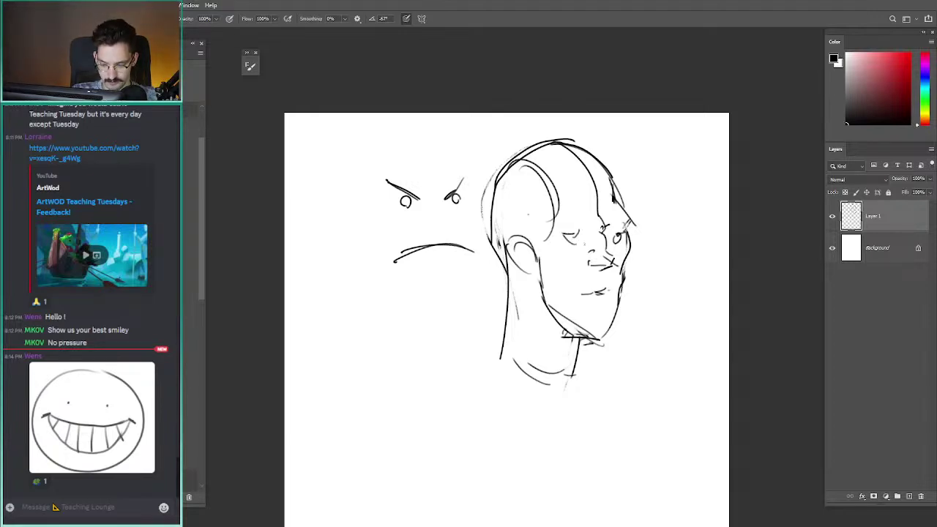
# - Define both eyes with irises, inner-corner marks and low brow lines, and clean up the lines between the brows
pyautogui.moveTo(581, 235)
pyautogui.mouseDown()
pyautogui.moveTo(583, 244)
pyautogui.moveTo(614, 244)
pyautogui.mouseUp()
pyautogui.moveTo(608, 230)
pyautogui.mouseDown()
pyautogui.moveTo(621, 249)
pyautogui.moveTo(584, 251)
pyautogui.mouseUp()
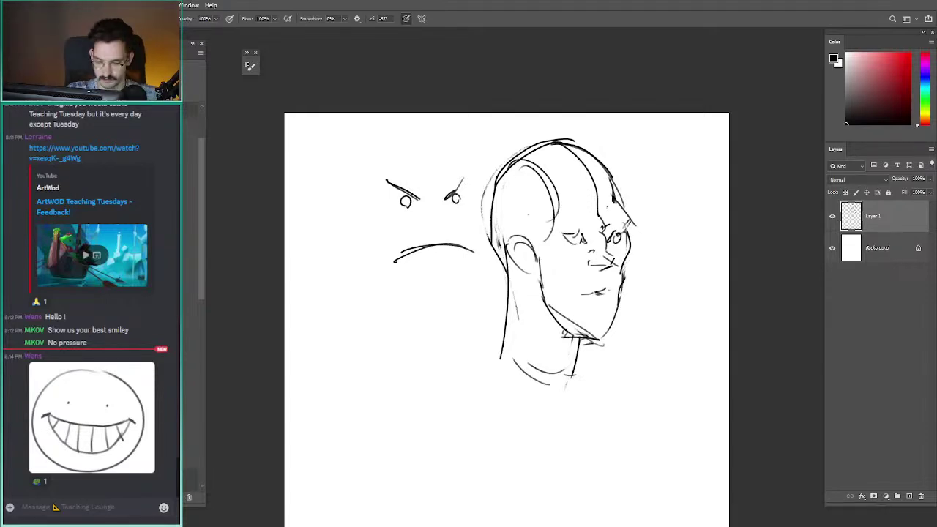
pyautogui.hotkey('ctrl', 'z')
pyautogui.moveTo(610, 240)
pyautogui.mouseDown()
pyautogui.moveTo(619, 248)
pyautogui.moveTo(619, 239)
pyautogui.moveTo(578, 240)
pyautogui.moveTo(582, 230)
pyautogui.moveTo(553, 235)
pyautogui.moveTo(620, 228)
pyautogui.mouseUp()
pyautogui.hotkey('ctrl', 'z')
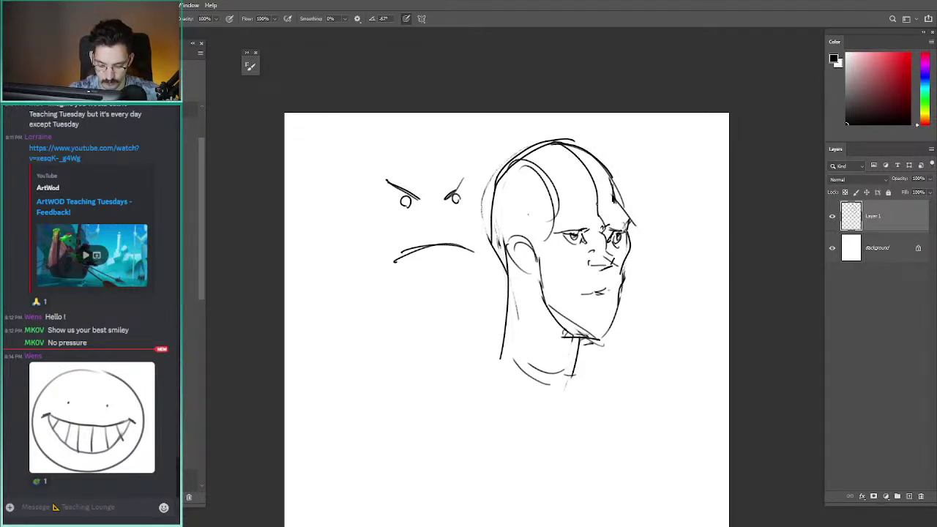
pyautogui.moveTo(551, 185); pyautogui.dragTo(535, 213)
pyautogui.press('e')
pyautogui.moveTo(597, 229)
pyautogui.mouseDown()
pyautogui.moveTo(596, 213)
pyautogui.moveTo(603, 223)
pyautogui.mouseUp()
pyautogui.press('b')
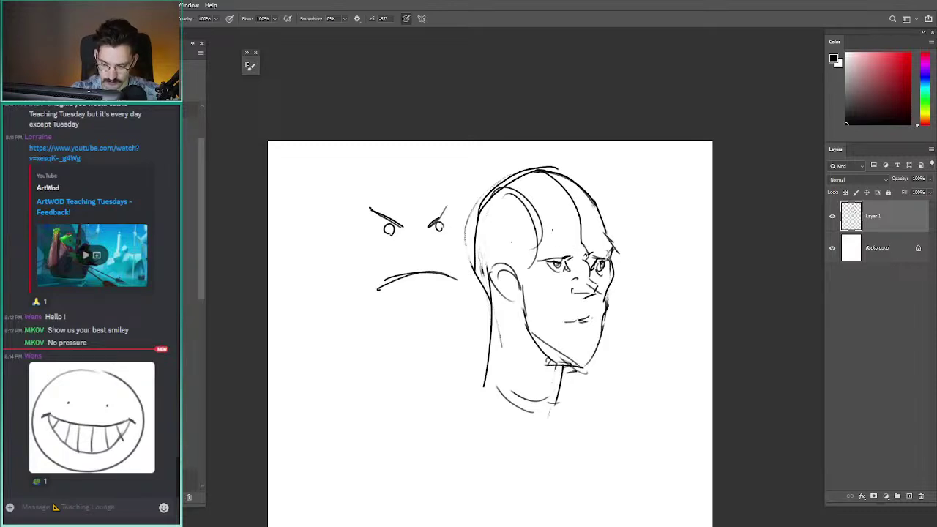
pyautogui.moveTo(633, 228)
pyautogui.mouseDown()
pyautogui.moveTo(633, 240)
pyautogui.moveTo(656, 228)
pyautogui.mouseUp()
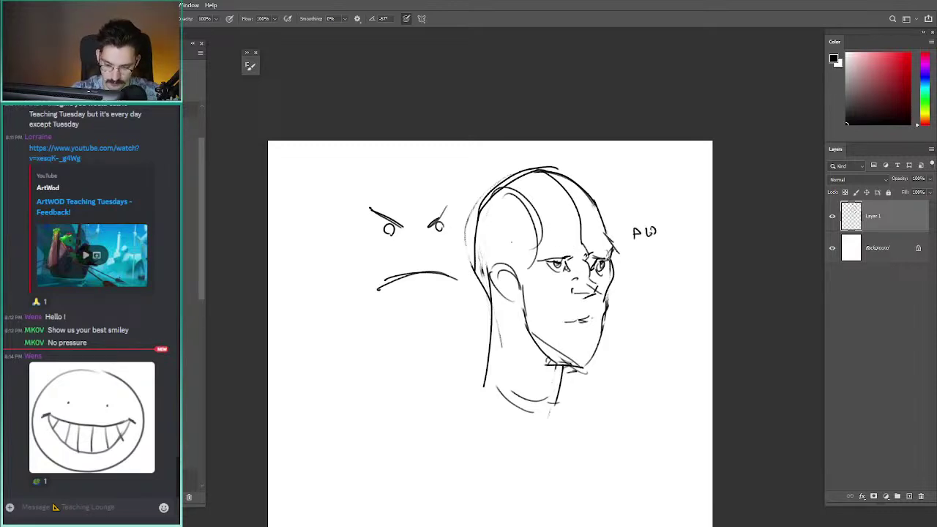
pyautogui.hotkey('ctrl', 'z')
pyautogui.hotkey('ctrl', 'z')
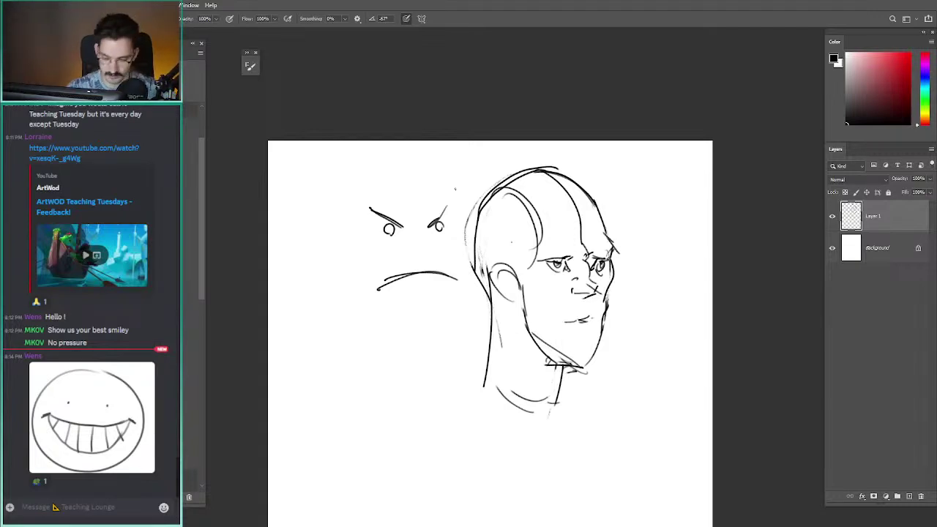
# - Lasso the whole three-quarter head, move it farther to the right of the simple angry face and deselect it
pyautogui.press('l')
pyautogui.moveTo(476, 300)
pyautogui.mouseDown()
pyautogui.moveTo(472, 192)
pyautogui.moveTo(560, 483)
pyautogui.moveTo(428, 396)
pyautogui.mouseUp()
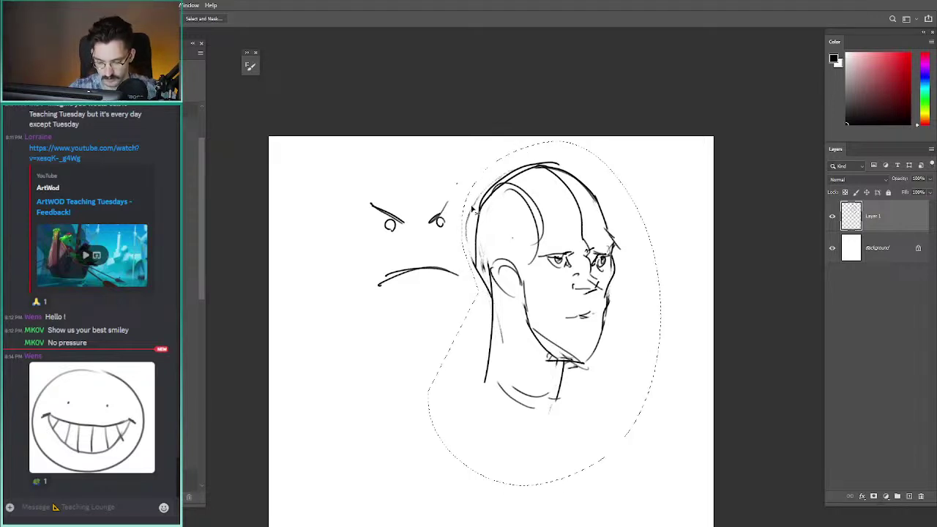
pyautogui.moveTo(472, 209); pyautogui.dragTo(518, 202)
pyautogui.hotkey('ctrl', 'd')
pyautogui.moveTo(413, 189); pyautogui.dragTo(392, 185)
# - Draw fuller upper and lower lips around the mouth line of the three-quarter head
pyautogui.press('b')
pyautogui.moveTo(616, 307)
pyautogui.mouseDown()
pyautogui.moveTo(627, 301)
pyautogui.moveTo(610, 302)
pyautogui.moveTo(620, 313)
pyautogui.moveTo(606, 318)
pyautogui.mouseUp()
pyautogui.hotkey('ctrl', 'z')
pyautogui.hotkey('ctrl', 'z')
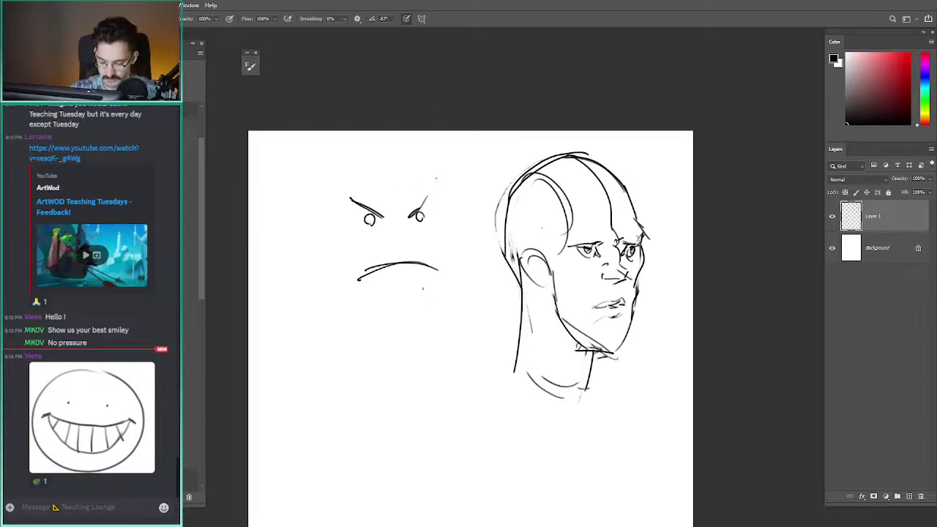
# - Lasso the simple angry face, move it slightly up and to the right, and deselect it
pyautogui.moveTo(436, 294)
pyautogui.mouseDown()
pyautogui.moveTo(379, 308)
pyautogui.moveTo(425, 305)
pyautogui.mouseUp()
pyautogui.hotkey('ctrl', 'z')
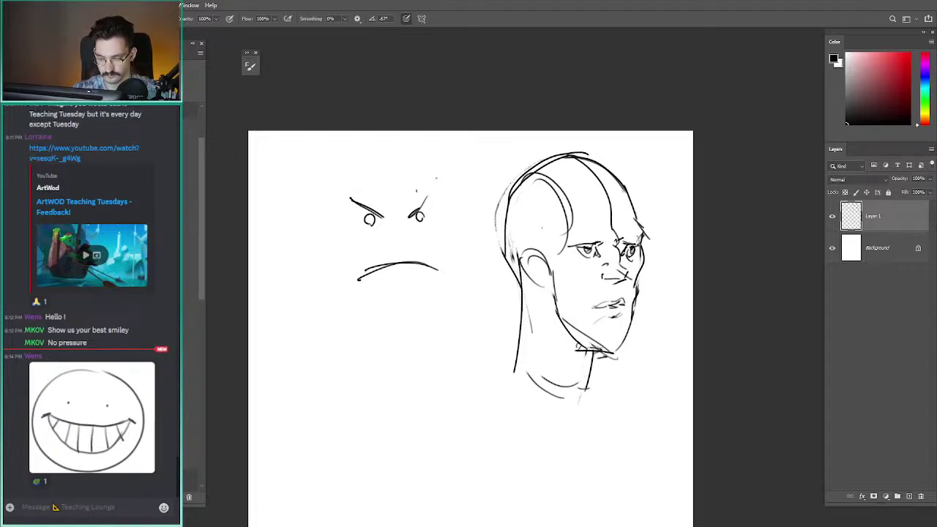
pyautogui.press('l')
pyautogui.moveTo(470, 265)
pyautogui.mouseDown()
pyautogui.moveTo(412, 280)
pyautogui.moveTo(458, 270)
pyautogui.mouseUp()
pyautogui.keyDown('ctrl'); pyautogui.moveTo(360, 234); pyautogui.dragTo(374, 214); pyautogui.keyUp('ctrl')
pyautogui.hotkey('ctrl', 'd')
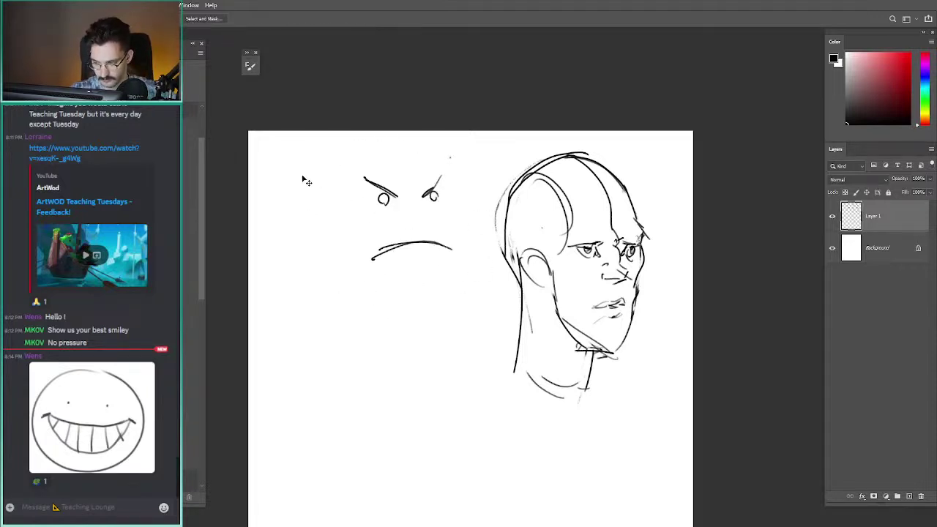
pyautogui.press('b')
pyautogui.press('l')
pyautogui.moveTo(462, 292)
pyautogui.mouseDown()
pyautogui.moveTo(402, 275)
pyautogui.moveTo(423, 222)
pyautogui.moveTo(459, 211)
pyautogui.mouseUp()
pyautogui.hotkey('ctrl', 'd')
pyautogui.press('b')
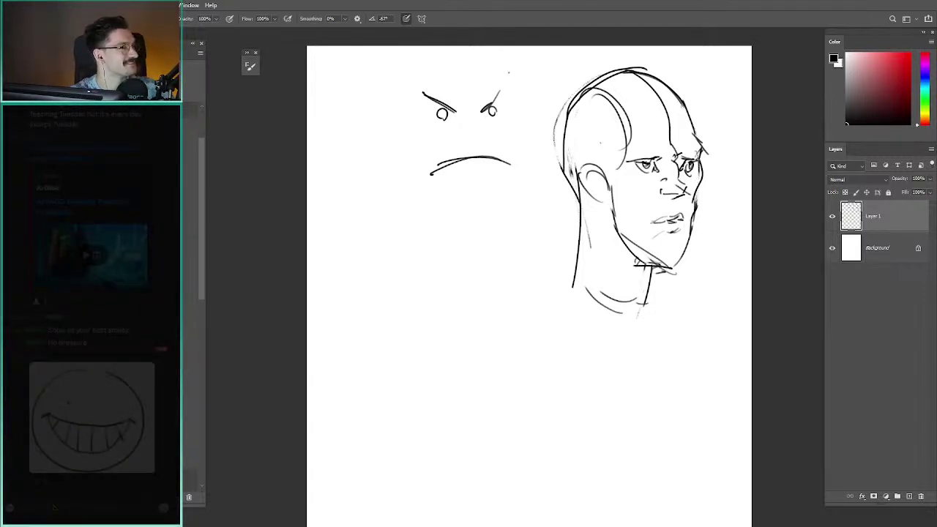
# - Paste the copied smiley onto a new layer and stretch it vertically into a tall oval
pyautogui.hotkey('ctrl', 'v')
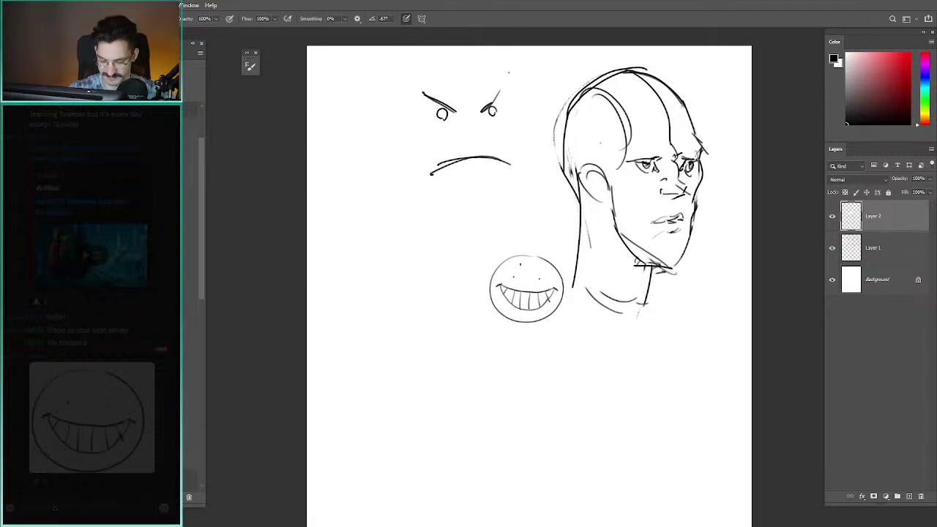
pyautogui.hotkey('ctrl', 't')
pyautogui.moveTo(527, 250); pyautogui.dragTo(529, 182)
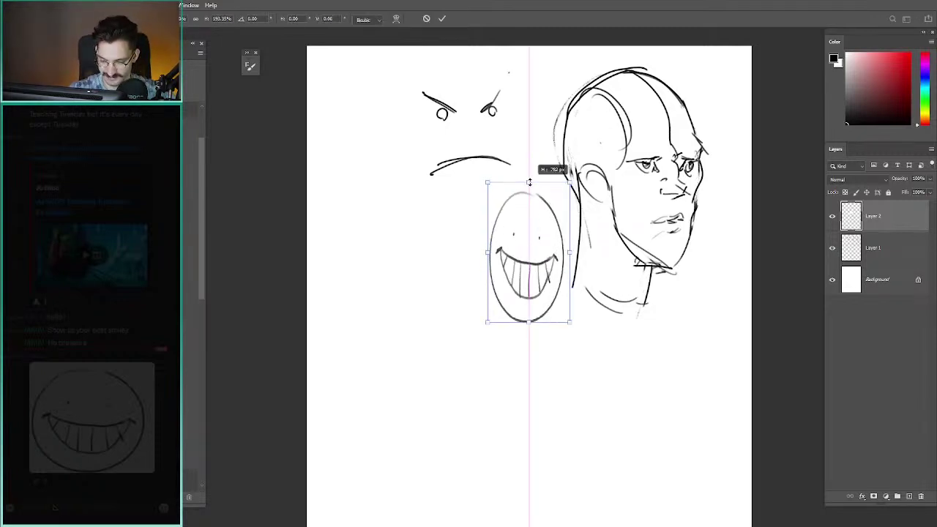
pyautogui.press('Return')
# - Lasso the stretched smiley, move it below the simple angry face, rotate it slightly and deselect it
pyautogui.press('l')
pyautogui.moveTo(505, 227)
pyautogui.mouseDown()
pyautogui.moveTo(560, 211)
pyautogui.moveTo(488, 334)
pyautogui.mouseUp()
pyautogui.moveTo(569, 285); pyautogui.dragTo(508, 329)
pyautogui.hotkey('ctrl', 't')
pyautogui.moveTo(389, 136); pyautogui.dragTo(354, 162)
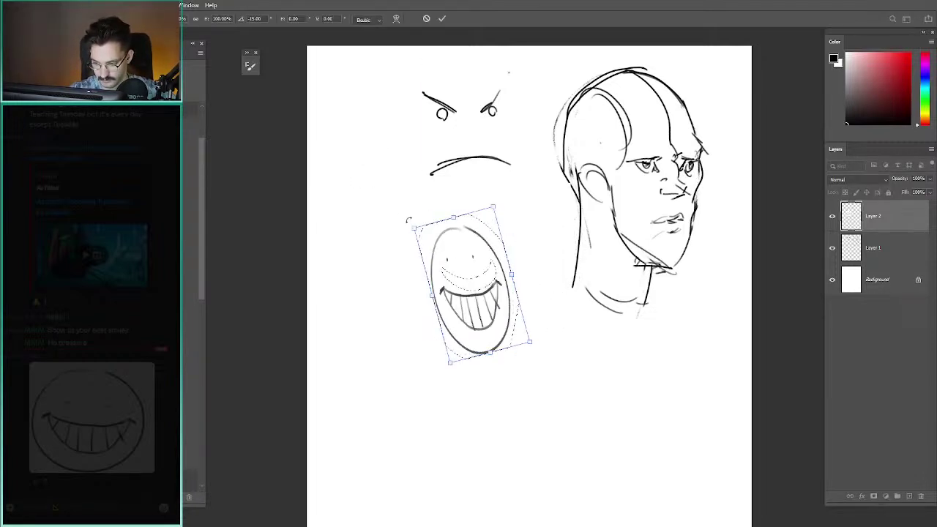
pyautogui.moveTo(408, 219); pyautogui.dragTo(434, 180)
pyautogui.press('Return')
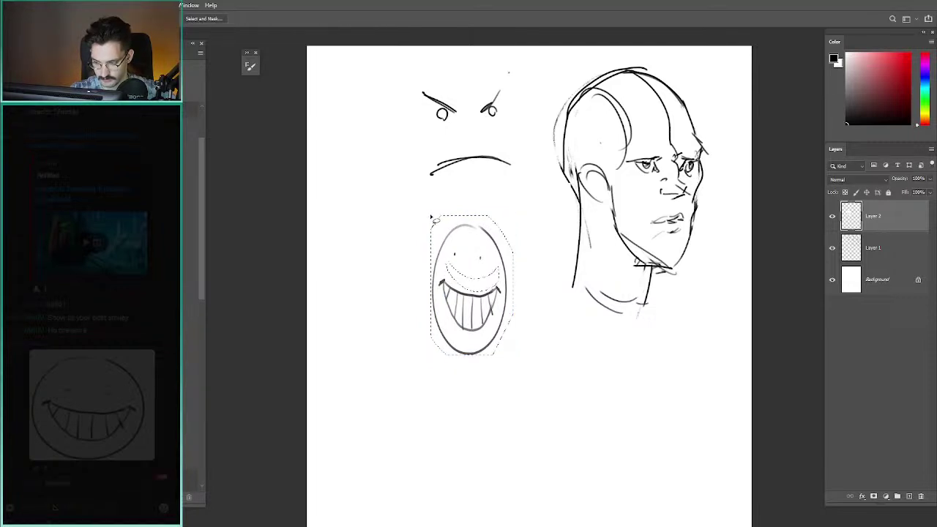
pyautogui.hotkey('ctrl', 'd')
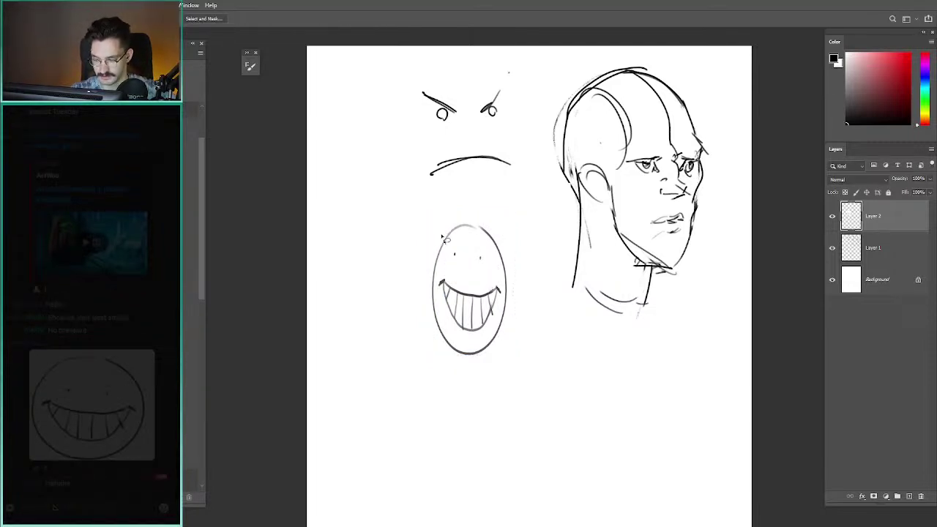
# - Enlarge the oval smiley, place it under the frowning mouth and deselect it
pyautogui.moveTo(410, 272)
pyautogui.mouseDown()
pyautogui.moveTo(513, 247)
pyautogui.moveTo(408, 223)
pyautogui.mouseUp()
pyautogui.moveTo(387, 191); pyautogui.dragTo(346, 127)
pyautogui.press('Return')
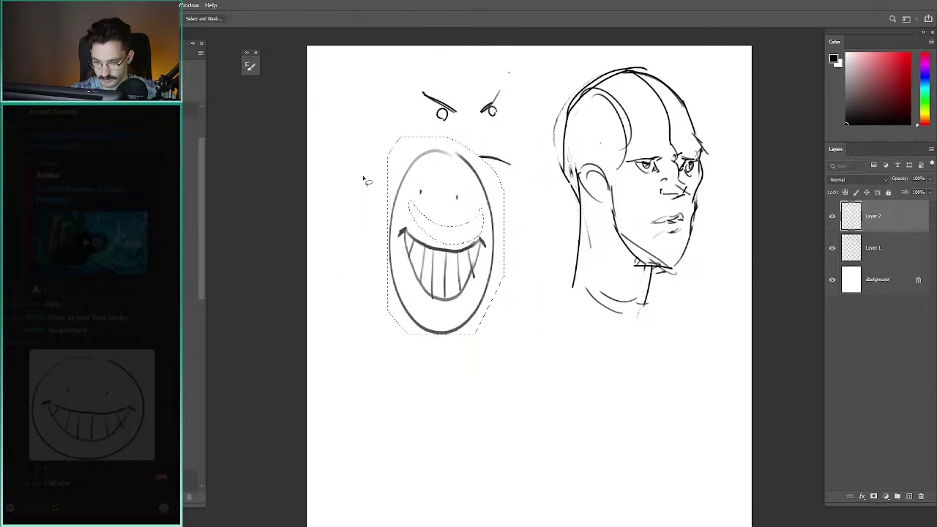
pyautogui.moveTo(372, 206); pyautogui.dragTo(388, 280)
pyautogui.hotkey('ctrl', 'd')
pyautogui.press('b')
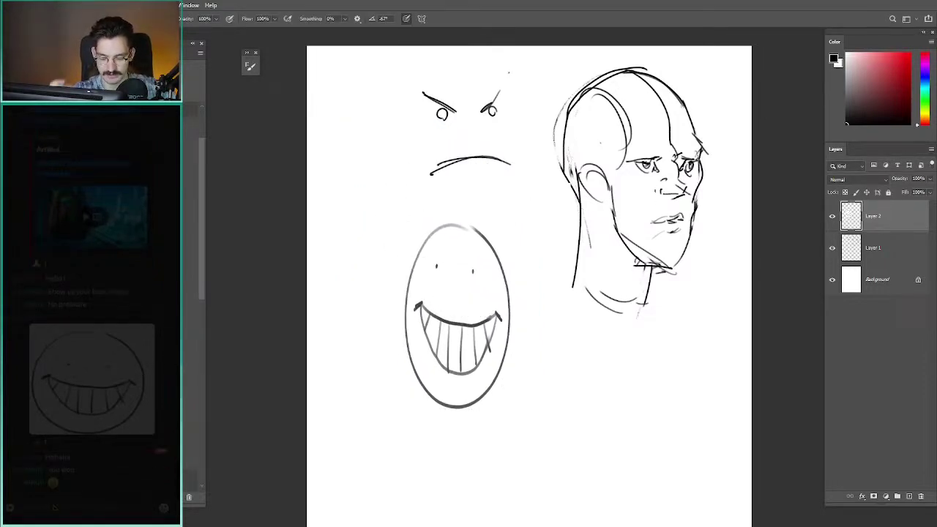
pyautogui.moveTo(687, 189)
pyautogui.mouseDown()
pyautogui.moveTo(668, 204)
pyautogui.moveTo(658, 196)
pyautogui.mouseUp()
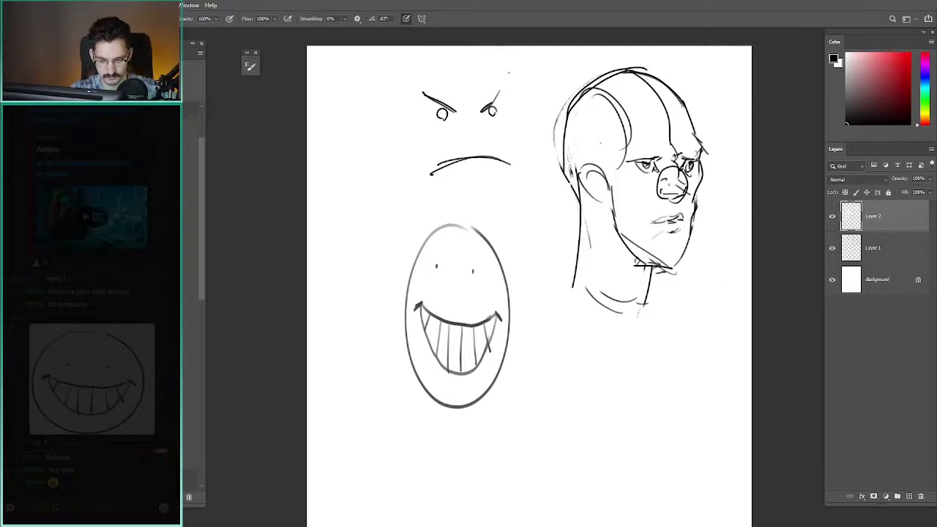
pyautogui.hotkey('ctrl', 'z')
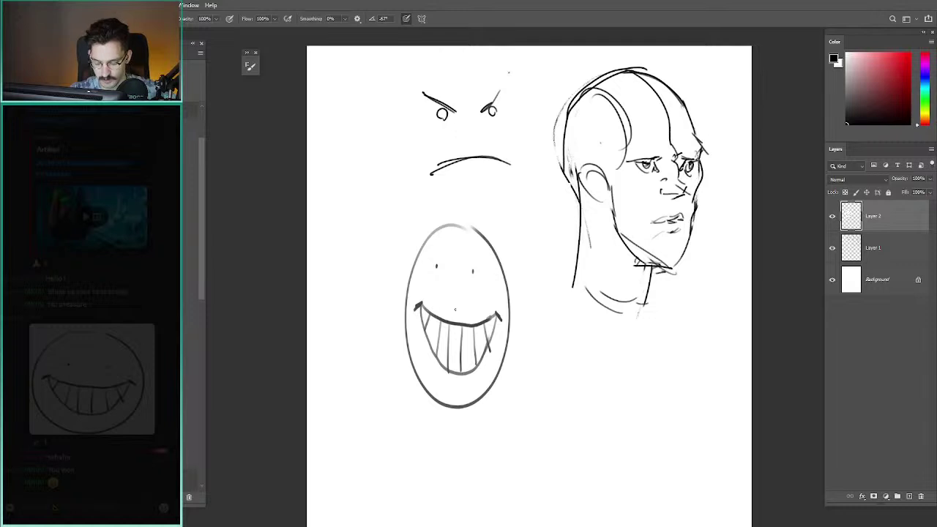
pyautogui.moveTo(458, 275)
pyautogui.mouseDown()
pyautogui.moveTo(465, 303)
pyautogui.moveTo(452, 312)
pyautogui.moveTo(442, 300)
pyautogui.mouseUp()
pyautogui.hotkey('ctrl', 'z')
pyautogui.hotkey('ctrl', 'z')
pyautogui.hotkey('ctrl', 'z')
pyautogui.keyDown('alt'); pyautogui.click(409, 331); pyautogui.keyUp('alt')
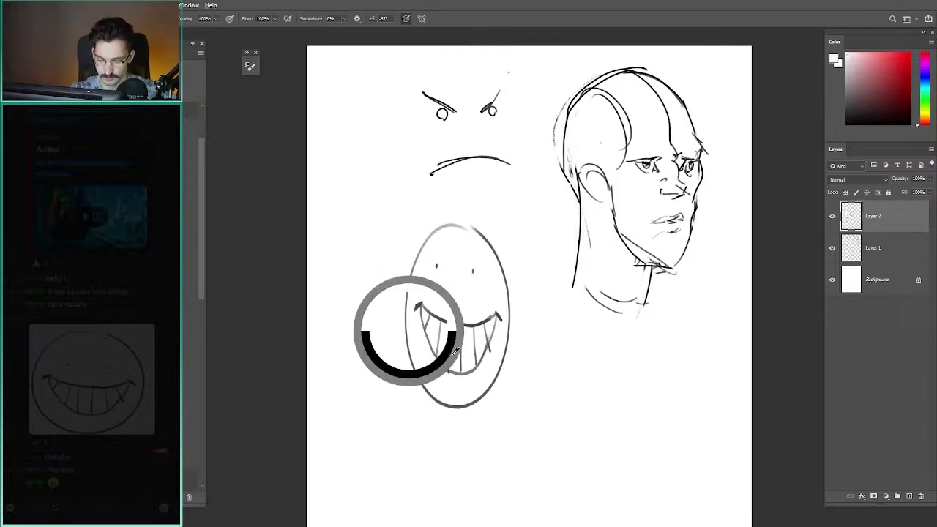
pyautogui.press('d')
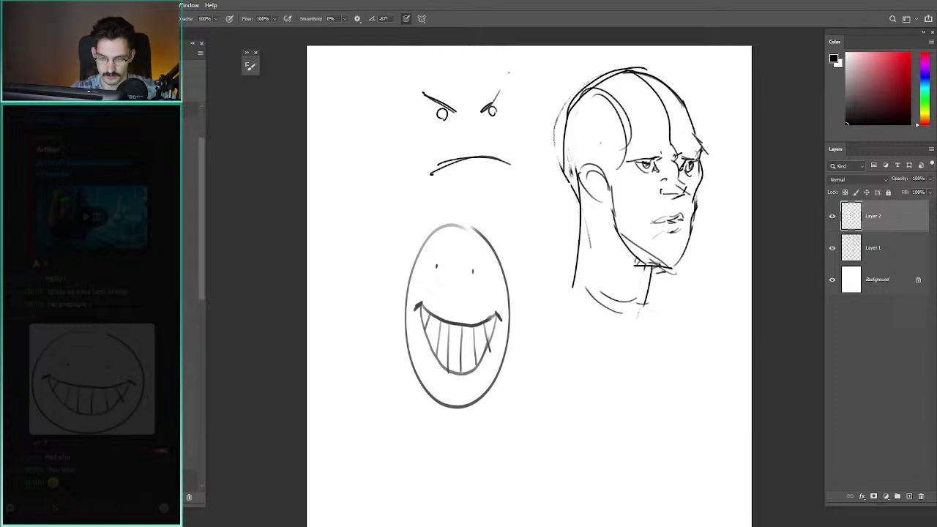
# - Add a dark accent at the inner end of the near eyebrow on the three-quarter head
pyautogui.moveTo(651, 153); pyautogui.dragTo(661, 150)
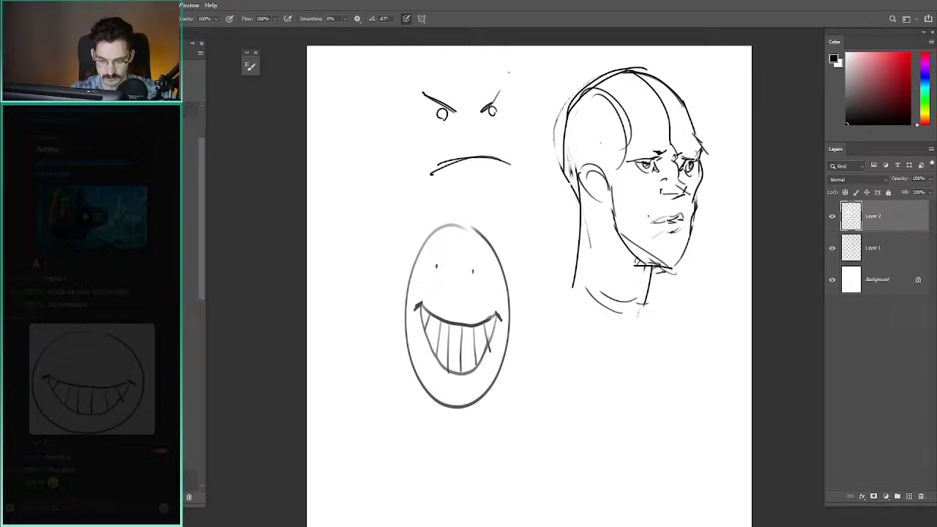
pyautogui.moveTo(647, 214); pyautogui.dragTo(685, 212)
pyautogui.hotkey('ctrl', 'z')
pyautogui.moveTo(427, 263)
pyautogui.mouseDown()
pyautogui.moveTo(447, 381)
pyautogui.moveTo(433, 226)
pyautogui.mouseUp()
pyautogui.hotkey('ctrl', 'z')
pyautogui.moveTo(410, 291)
pyautogui.mouseDown()
pyautogui.moveTo(421, 360)
pyautogui.moveTo(414, 270)
pyautogui.mouseUp()
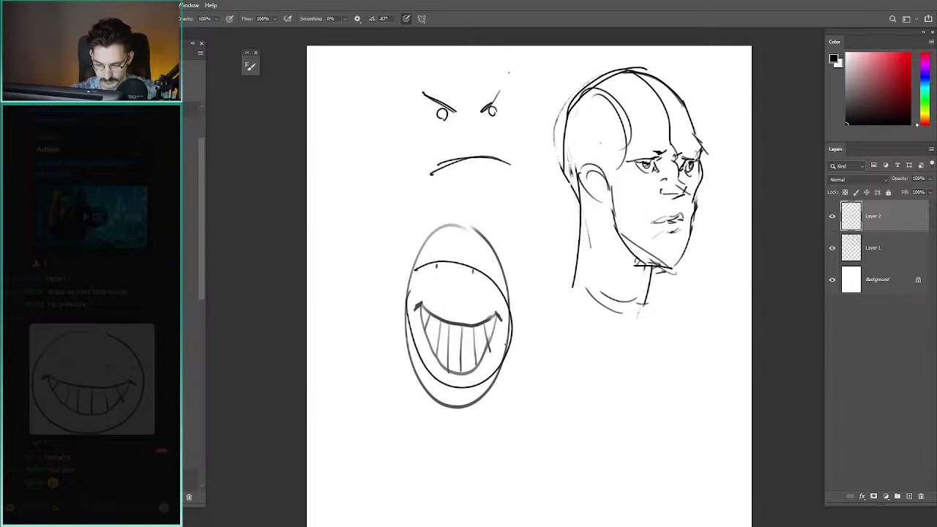
pyautogui.hotkey('ctrl', 'z')
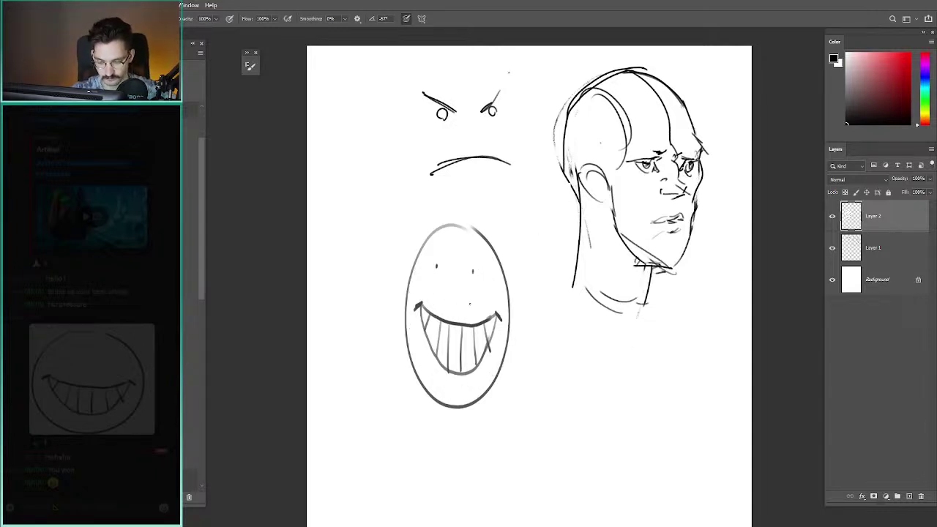
pyautogui.moveTo(503, 313)
pyautogui.mouseDown()
pyautogui.moveTo(418, 323)
pyautogui.moveTo(443, 363)
pyautogui.mouseUp()
pyautogui.hotkey('ctrl', 'z')
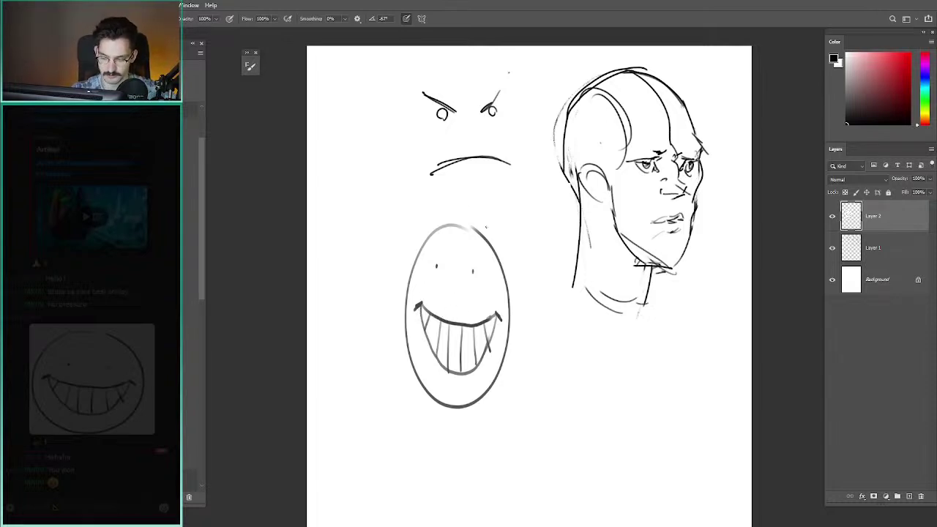
pyautogui.click(910, 54)
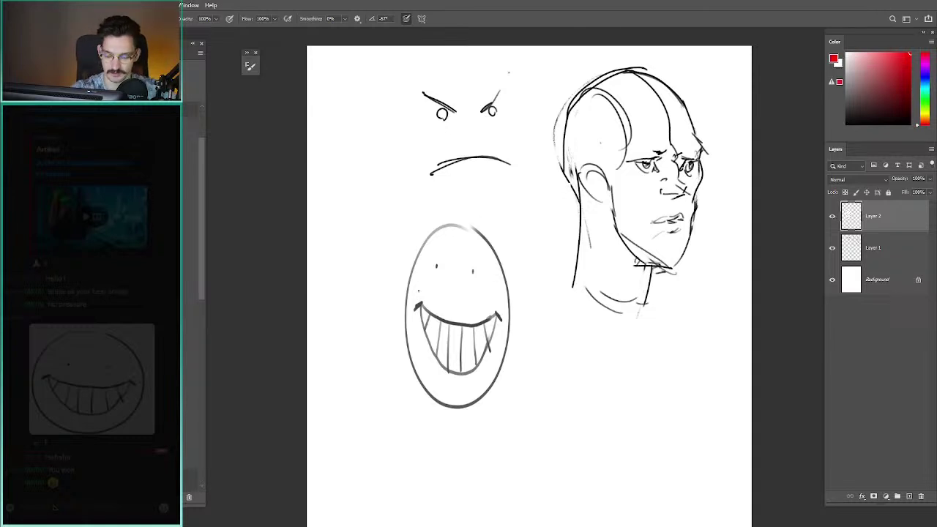
pyautogui.moveTo(421, 292)
pyautogui.mouseDown()
pyautogui.moveTo(474, 388)
pyautogui.moveTo(457, 284)
pyautogui.moveTo(485, 250)
pyautogui.mouseUp()
pyautogui.hotkey('ctrl', 'z')
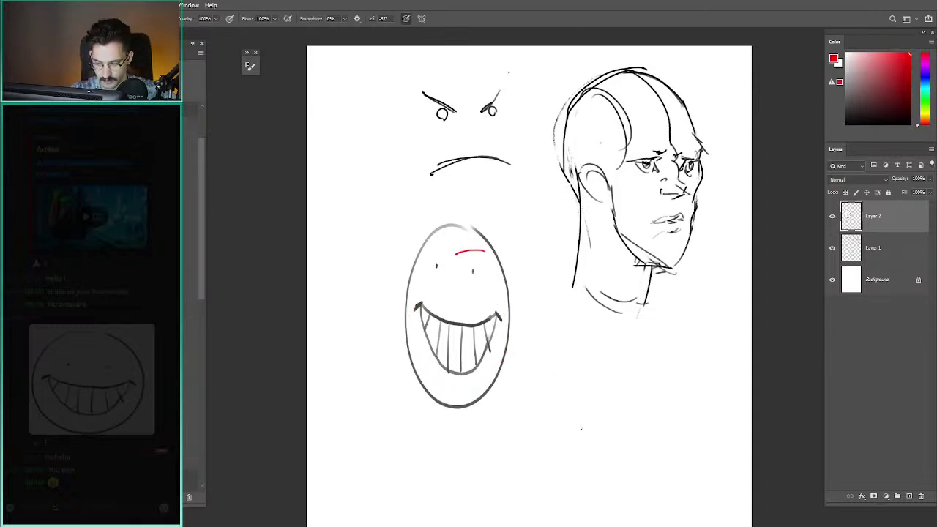
pyautogui.hotkey('ctrl', 'z')
pyautogui.press('d')
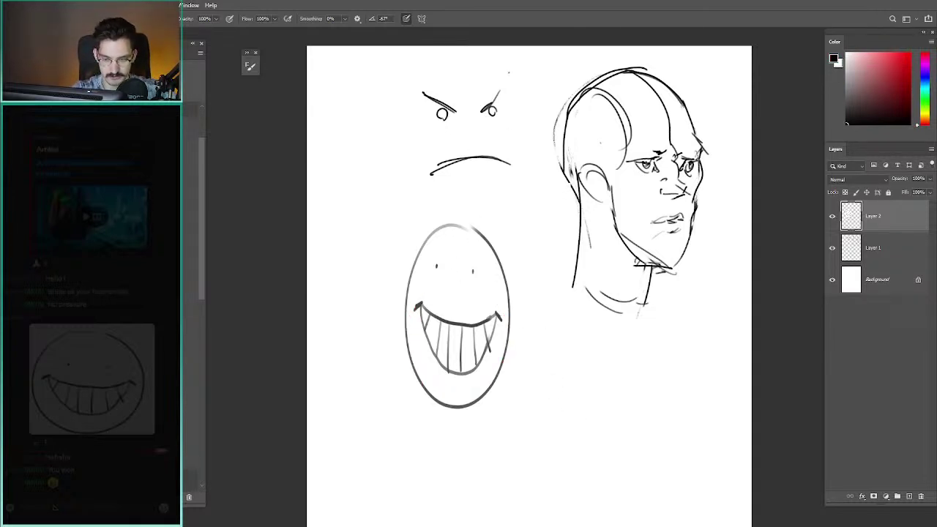
# - Draw rounded brow bulges above both eyes of the three-quarter head and darken the near brow and eye
pyautogui.moveTo(635, 138); pyautogui.dragTo(691, 139)
pyautogui.moveTo(640, 158)
pyautogui.mouseDown()
pyautogui.moveTo(659, 171)
pyautogui.moveTo(671, 160)
pyautogui.moveTo(658, 170)
pyautogui.mouseUp()
pyautogui.hotkey('ctrl', 'z')
pyautogui.hotkey('ctrl', 'z')
pyautogui.hotkey('ctrl', 'z')
pyautogui.hotkey('ctrl', 'z')
pyautogui.hotkey('ctrl', 'z')
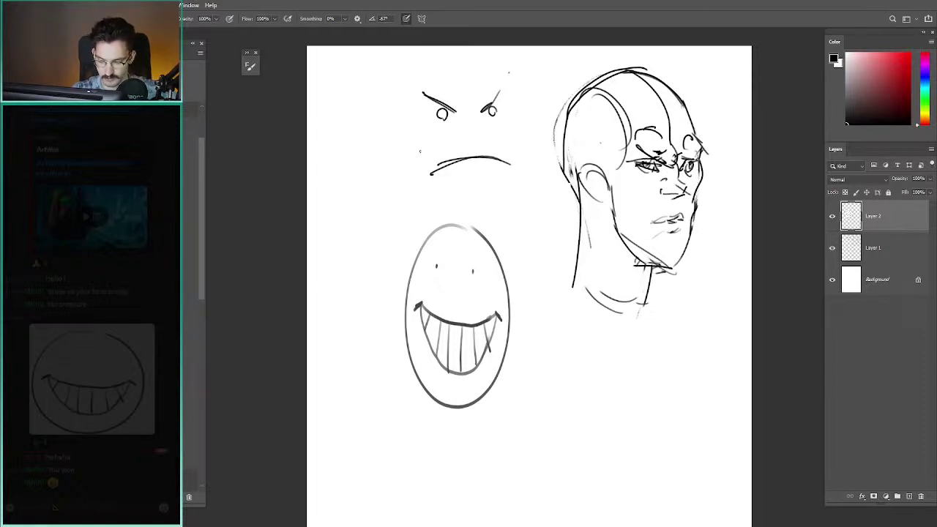
# - Draw two short arched eyebrows above the smiley's dot eyes
pyautogui.moveTo(474, 250)
pyautogui.mouseDown()
pyautogui.moveTo(492, 254)
pyautogui.moveTo(430, 248)
pyautogui.moveTo(487, 255)
pyautogui.mouseUp()
pyautogui.hotkey('ctrl', 'z')
pyautogui.hotkey('ctrl', 'z')
pyautogui.moveTo(475, 246)
pyautogui.mouseDown()
pyautogui.moveTo(485, 249)
pyautogui.moveTo(428, 245)
pyautogui.mouseUp()
pyautogui.moveTo(426, 249); pyautogui.dragTo(444, 248)
pyautogui.press('Escape')
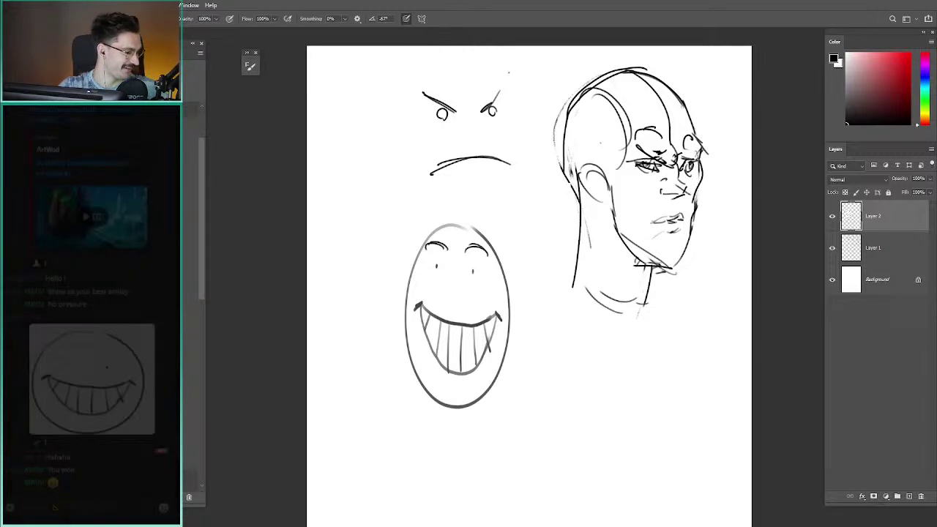
# - Lasso the smiley, rotate it slightly so the face sits more upright, and deselect it
pyautogui.click(465, 218)
pyautogui.moveTo(404, 199)
pyautogui.mouseDown()
pyautogui.moveTo(431, 176)
pyautogui.moveTo(469, 190)
pyautogui.moveTo(463, 235)
pyautogui.moveTo(471, 202)
pyautogui.mouseUp()
pyautogui.press('l')
pyautogui.moveTo(579, 376)
pyautogui.mouseDown()
pyautogui.moveTo(448, 238)
pyautogui.moveTo(571, 358)
pyautogui.mouseUp()
pyautogui.moveTo(503, 245); pyautogui.dragTo(509, 237)
pyautogui.hotkey('ctrl', 't')
pyautogui.moveTo(395, 143); pyautogui.dragTo(389, 151)
pyautogui.press('Return')
pyautogui.hotkey('ctrl', 'd')
pyautogui.press('b')
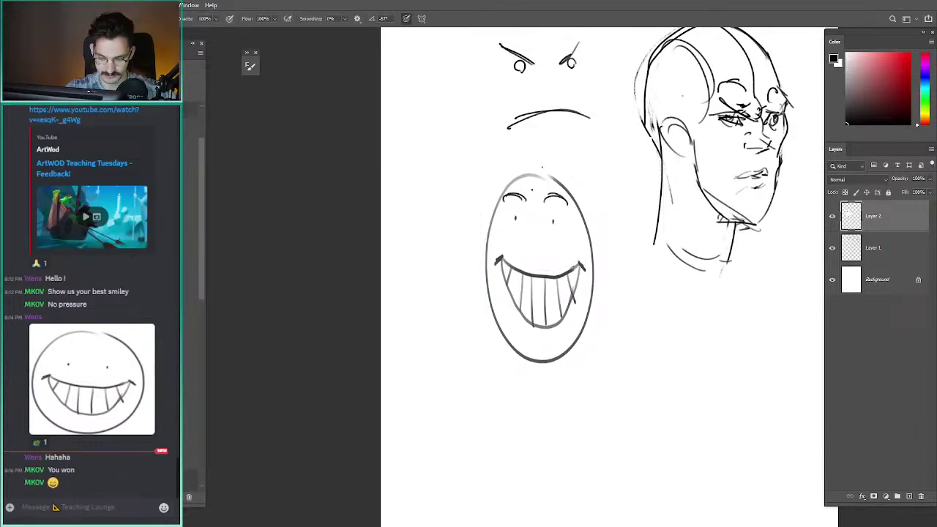
# - Fade the smiley to light grey by raising the lightness to +81 with Hue/Saturation
pyautogui.moveTo(533, 190); pyautogui.dragTo(540, 362)
pyautogui.hotkey('ctrl', 'z')
pyautogui.hotkey('ctrl', 'u')
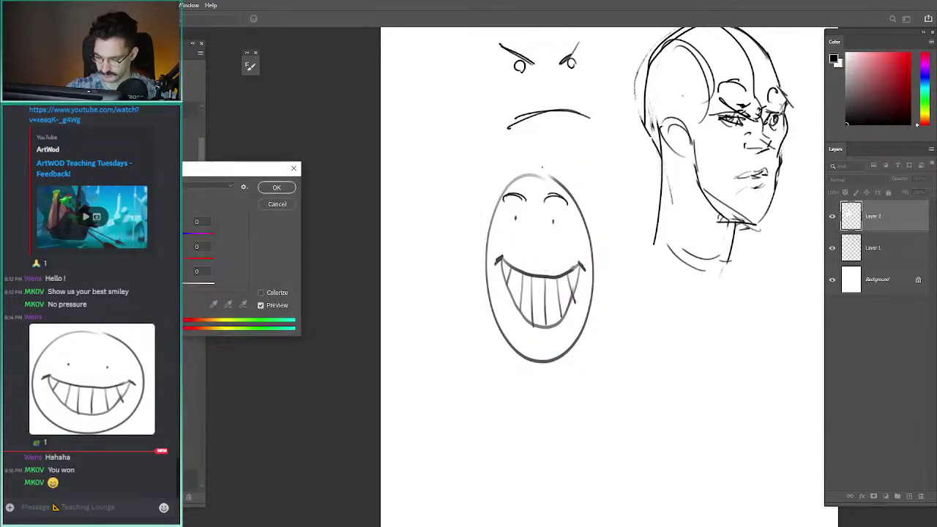
pyautogui.moveTo(168, 286); pyautogui.dragTo(205, 287)
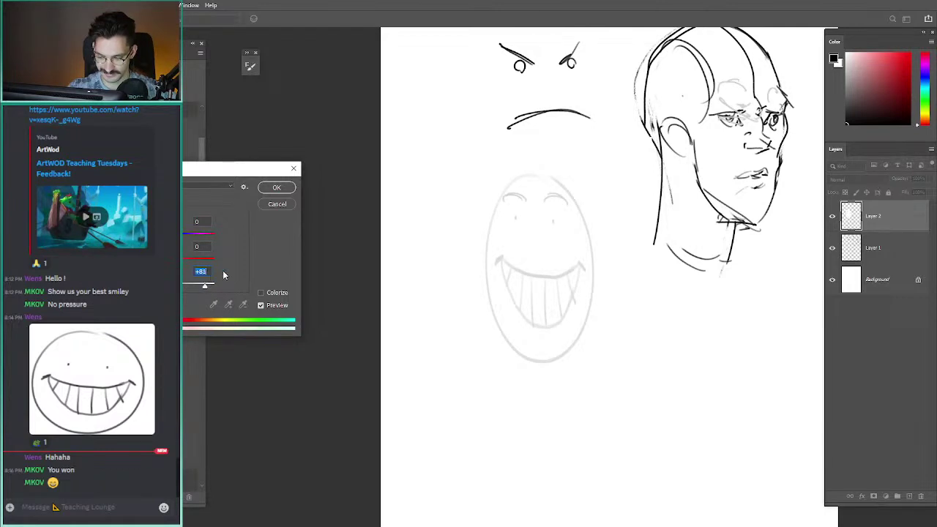
pyautogui.click(277, 188)
# - Sketch a broad nose with nostrils over the faded smiley, plus the upper mouth curve with darkened corners
pyautogui.press('z')
pyautogui.moveTo(522, 231); pyautogui.dragTo(527, 220)
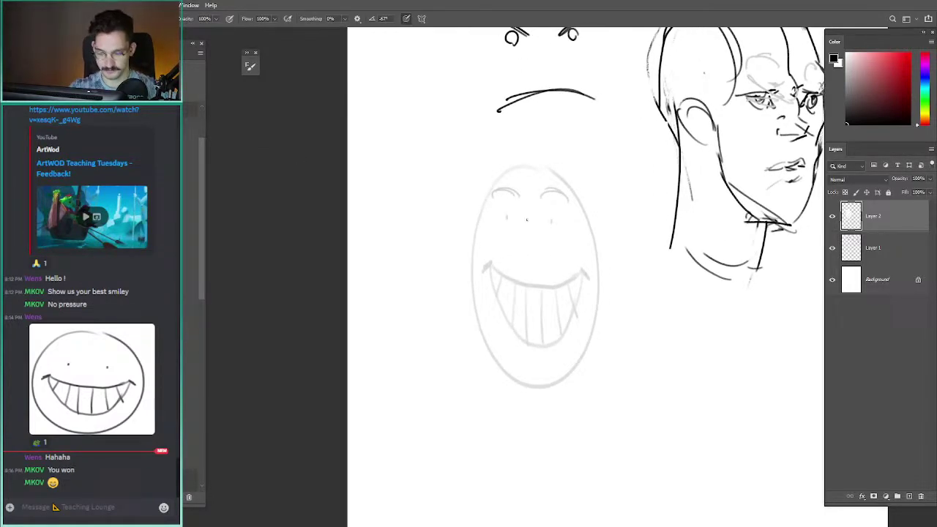
pyautogui.moveTo(549, 249); pyautogui.dragTo(525, 257)
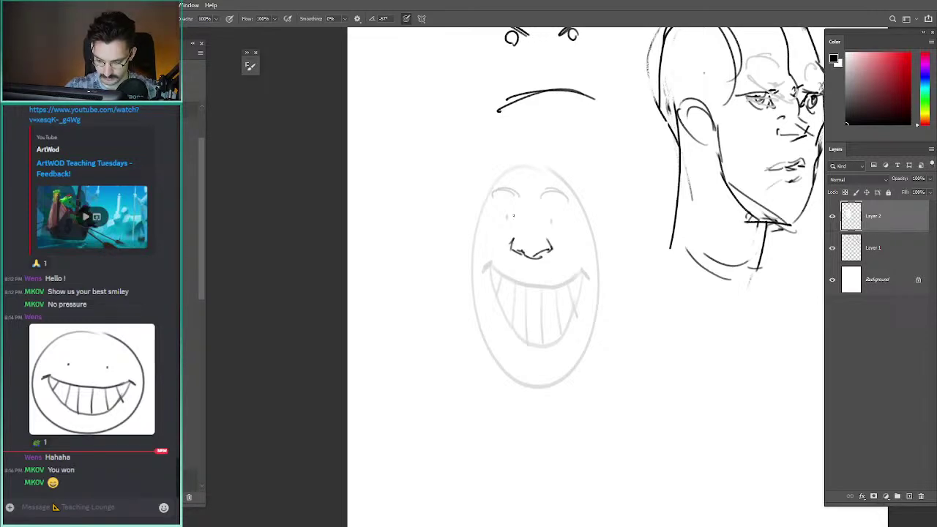
pyautogui.moveTo(571, 279)
pyautogui.mouseDown()
pyautogui.moveTo(519, 284)
pyautogui.moveTo(557, 284)
pyautogui.moveTo(488, 269)
pyautogui.mouseUp()
pyautogui.hotkey('ctrl', 'z')
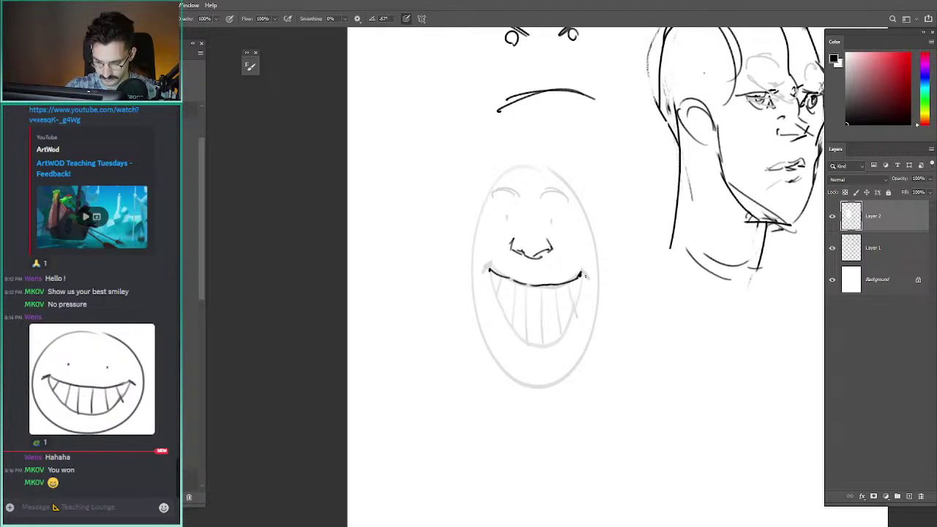
pyautogui.moveTo(581, 270); pyautogui.dragTo(585, 277)
pyautogui.moveTo(488, 267); pyautogui.dragTo(493, 282)
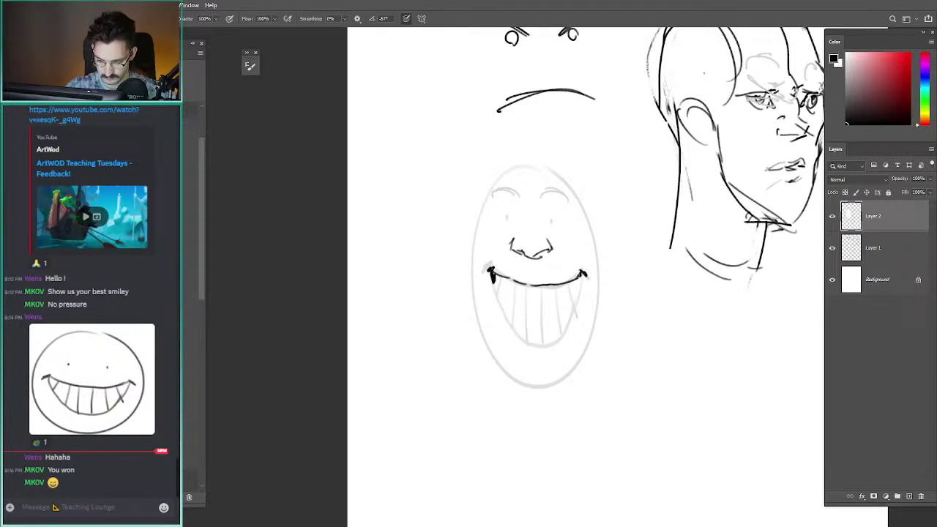
# - Outline the wide open lower mouth of the grin, with dark inner corners and hints of the lower teeth
pyautogui.moveTo(579, 275)
pyautogui.mouseDown()
pyautogui.moveTo(565, 336)
pyautogui.moveTo(533, 342)
pyautogui.moveTo(568, 315)
pyautogui.moveTo(560, 331)
pyautogui.mouseUp()
pyautogui.hotkey('ctrl', 'z')
pyautogui.hotkey('ctrl', 'z')
pyautogui.hotkey('ctrl', 'z')
pyautogui.moveTo(584, 277); pyautogui.dragTo(579, 287)
pyautogui.moveTo(570, 319); pyautogui.dragTo(546, 338)
pyautogui.moveTo(494, 286)
pyautogui.mouseDown()
pyautogui.moveTo(519, 331)
pyautogui.moveTo(501, 288)
pyautogui.mouseUp()
pyautogui.moveTo(578, 282); pyautogui.dragTo(573, 291)
pyautogui.moveTo(573, 291); pyautogui.dragTo(563, 299)
pyautogui.moveTo(498, 280); pyautogui.dragTo(507, 284)
pyautogui.moveTo(499, 285); pyautogui.dragTo(507, 294)
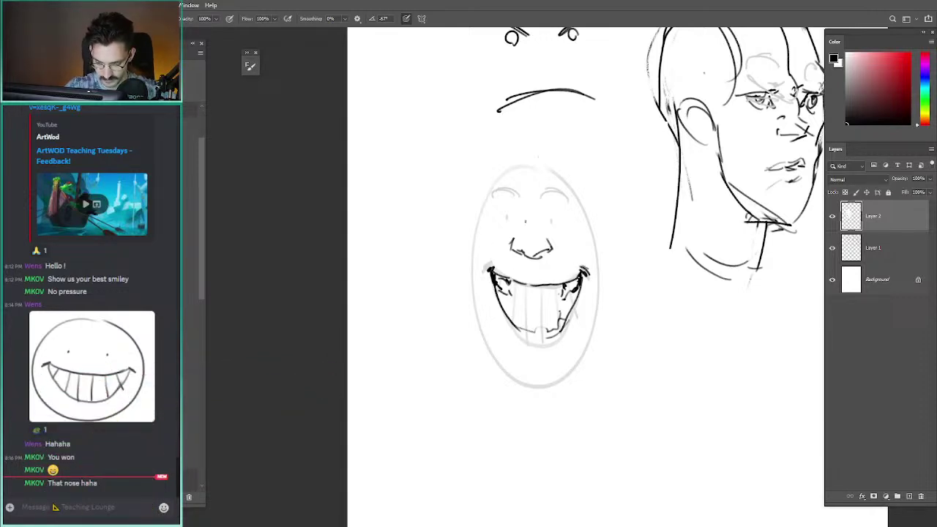
# - Add a nose fold, short squinting eyes and raised arched eyebrows to the grinning face
pyautogui.moveTo(555, 238); pyautogui.dragTo(561, 248)
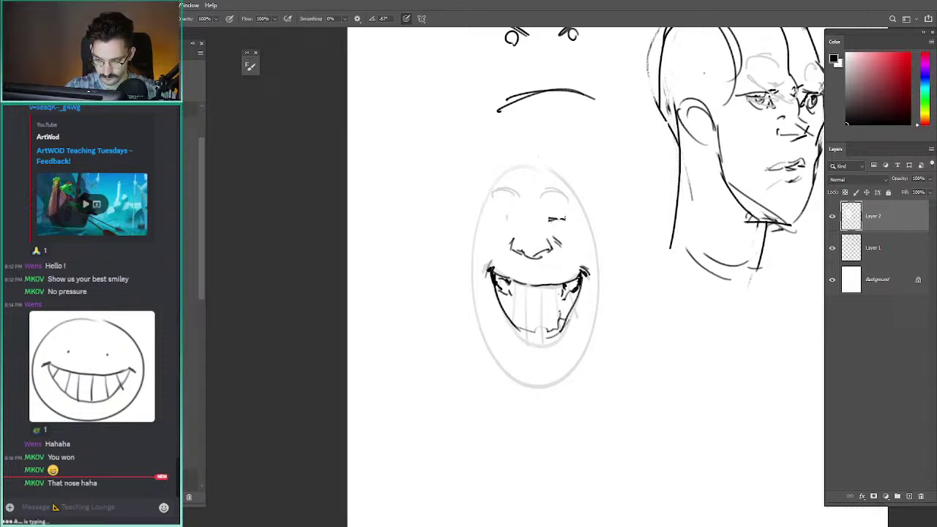
pyautogui.moveTo(508, 217)
pyautogui.mouseDown()
pyautogui.moveTo(490, 213)
pyautogui.moveTo(554, 192)
pyautogui.moveTo(571, 198)
pyautogui.moveTo(494, 192)
pyautogui.mouseUp()
pyautogui.moveTo(531, 250)
pyautogui.mouseDown()
pyautogui.moveTo(543, 260)
pyautogui.moveTo(540, 251)
pyautogui.mouseUp()
pyautogui.hotkey('ctrl', 'z')
# - Draw the chin and the right jawline of the grinning face, rising into a bulging cheek
pyautogui.moveTo(623, 340)
pyautogui.mouseDown()
pyautogui.moveTo(459, 179)
pyautogui.moveTo(476, 306)
pyautogui.mouseUp()
pyautogui.hotkey('ctrl', 'z')
pyautogui.moveTo(562, 373); pyautogui.dragTo(520, 369)
pyautogui.moveTo(555, 377); pyautogui.dragTo(587, 333)
pyautogui.hotkey('ctrl', 'z')
pyautogui.moveTo(556, 376); pyautogui.dragTo(606, 286)
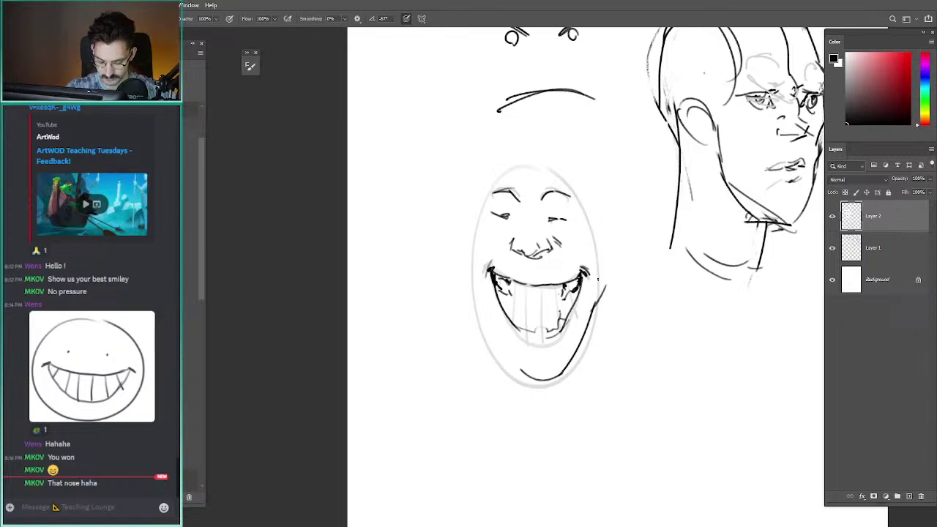
pyautogui.hotkey('ctrl', 'z')
pyautogui.moveTo(593, 319); pyautogui.dragTo(601, 247)
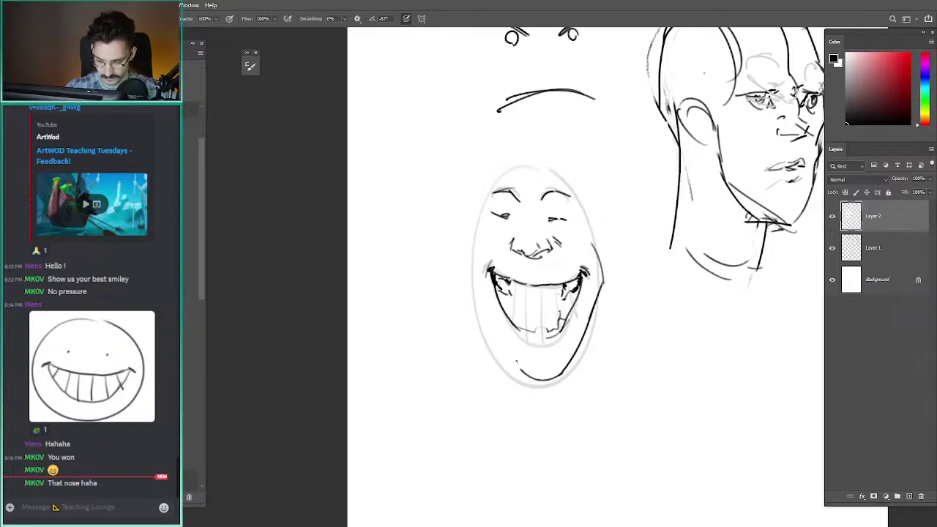
# - Draw the left jawline and cheek contour of the grinning face to match the other side
pyautogui.hotkey('ctrl', 'z')
pyautogui.moveTo(517, 363)
pyautogui.mouseDown()
pyautogui.moveTo(475, 278)
pyautogui.moveTo(491, 321)
pyautogui.moveTo(467, 284)
pyautogui.mouseUp()
pyautogui.hotkey('ctrl', 'z')
pyautogui.moveTo(493, 328)
pyautogui.mouseDown()
pyautogui.moveTo(467, 286)
pyautogui.moveTo(469, 243)
pyautogui.mouseUp()
# - Outline the top of the grinning head down to both temples and add a rounded ear on each side
pyautogui.moveTo(593, 248)
pyautogui.mouseDown()
pyautogui.moveTo(593, 221)
pyautogui.moveTo(570, 189)
pyautogui.mouseUp()
pyautogui.hotkey('ctrl', 'z')
pyautogui.moveTo(470, 248)
pyautogui.mouseDown()
pyautogui.moveTo(492, 179)
pyautogui.moveTo(510, 165)
pyautogui.mouseUp()
pyautogui.hotkey('ctrl', 'z')
pyautogui.moveTo(473, 254)
pyautogui.mouseDown()
pyautogui.moveTo(479, 214)
pyautogui.moveTo(515, 173)
pyautogui.moveTo(562, 180)
pyautogui.mouseUp()
pyautogui.moveTo(588, 217); pyautogui.dragTo(598, 238)
pyautogui.moveTo(474, 211)
pyautogui.mouseDown()
pyautogui.moveTo(462, 228)
pyautogui.moveTo(472, 244)
pyautogui.mouseUp()
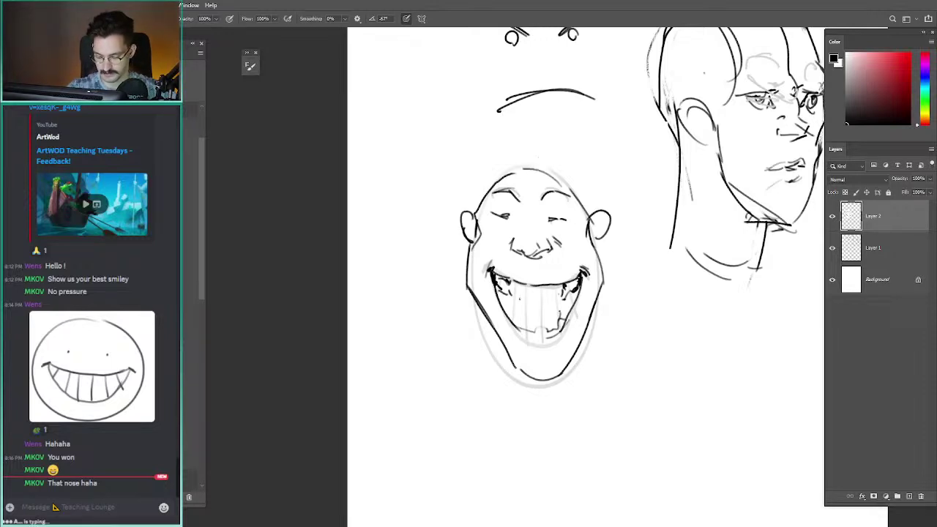
pyautogui.moveTo(586, 367)
pyautogui.mouseDown()
pyautogui.moveTo(452, 263)
pyautogui.moveTo(472, 325)
pyautogui.mouseUp()
pyautogui.hotkey('ctrl', 'z')
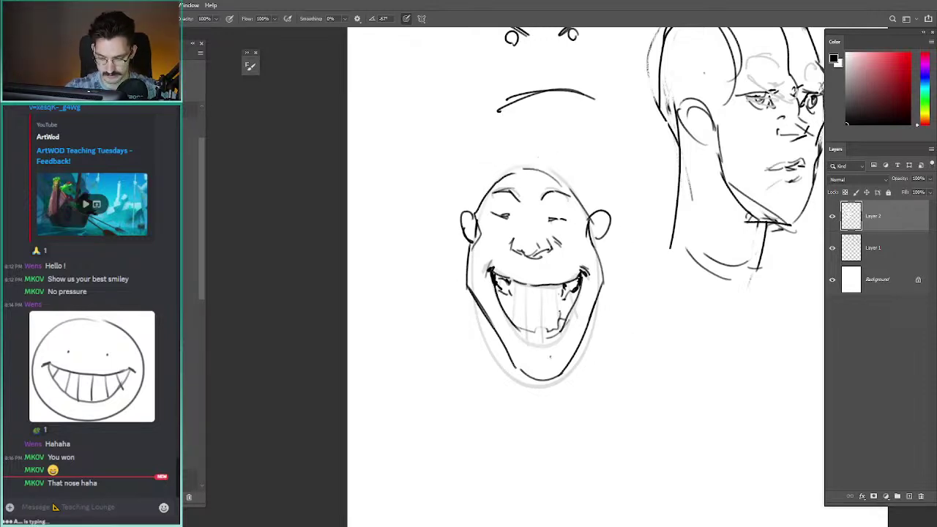
pyautogui.moveTo(595, 350); pyautogui.dragTo(463, 227)
pyautogui.hotkey('ctrl', 'z')
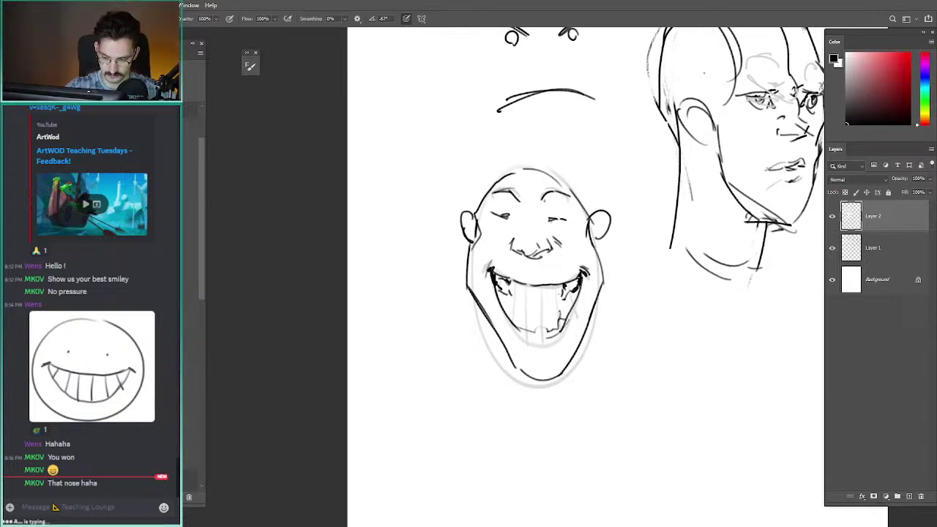
# - Add a second, higher curve over the crown of the grinning head
pyautogui.moveTo(571, 187)
pyautogui.mouseDown()
pyautogui.moveTo(524, 164)
pyautogui.moveTo(492, 180)
pyautogui.moveTo(483, 202)
pyautogui.mouseUp()
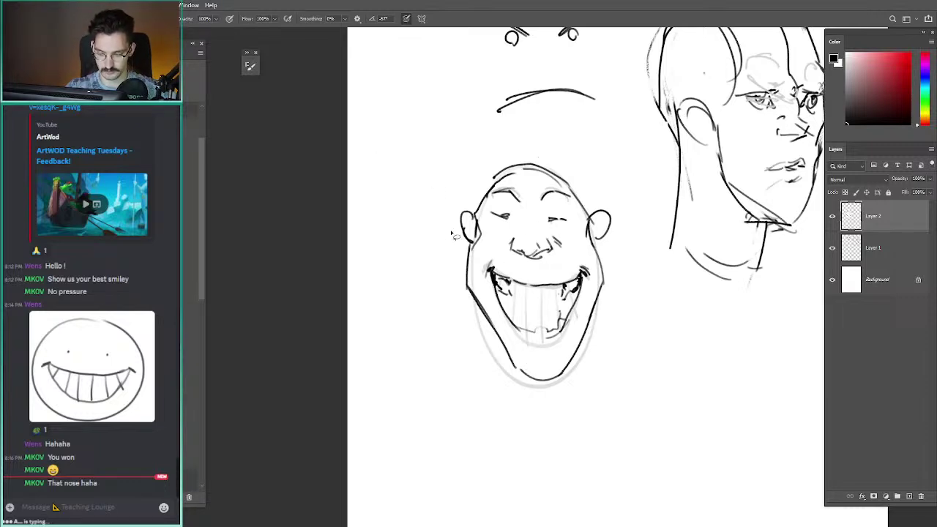
# - Lasso the grinning head, move it up beside the angry face, and deselect it
pyautogui.press('l')
pyautogui.moveTo(448, 238)
pyautogui.mouseDown()
pyautogui.moveTo(631, 364)
pyautogui.moveTo(448, 245)
pyautogui.mouseUp()
pyautogui.moveTo(426, 215); pyautogui.dragTo(390, 295)
pyautogui.moveTo(446, 286)
pyautogui.mouseDown()
pyautogui.moveTo(359, 125)
pyautogui.moveTo(368, 136)
pyautogui.mouseUp()
pyautogui.hotkey('ctrl', 'd')
pyautogui.moveTo(485, 204)
pyautogui.mouseDown()
pyautogui.moveTo(463, 177)
pyautogui.moveTo(468, 86)
pyautogui.moveTo(491, 206)
pyautogui.moveTo(501, 190)
pyautogui.moveTo(483, 199)
pyautogui.mouseUp()
pyautogui.hotkey('shift', 'F5')
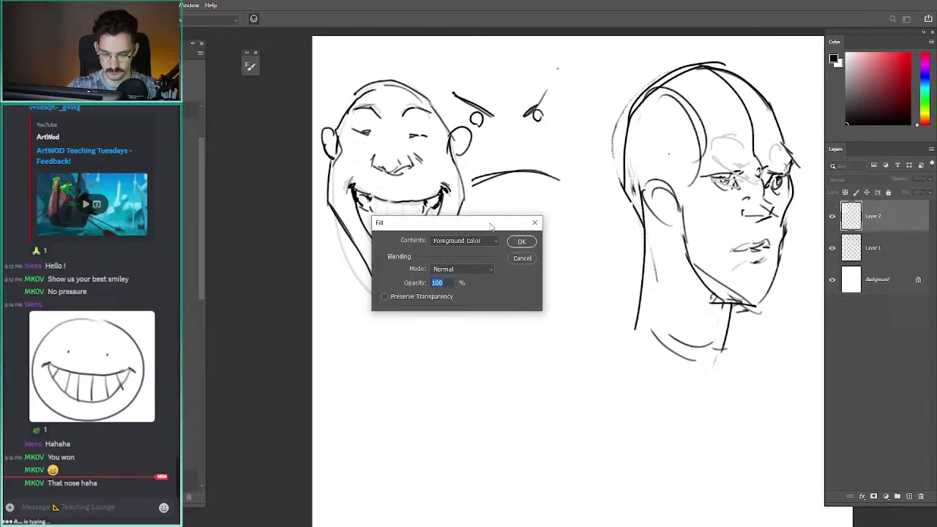
pyautogui.click(521, 259)
# - Merge Layer 2 into Layer 1 and shift the grinning and angry faces closer to the three-quarter head
pyautogui.hotkey('ctrl', 'e')
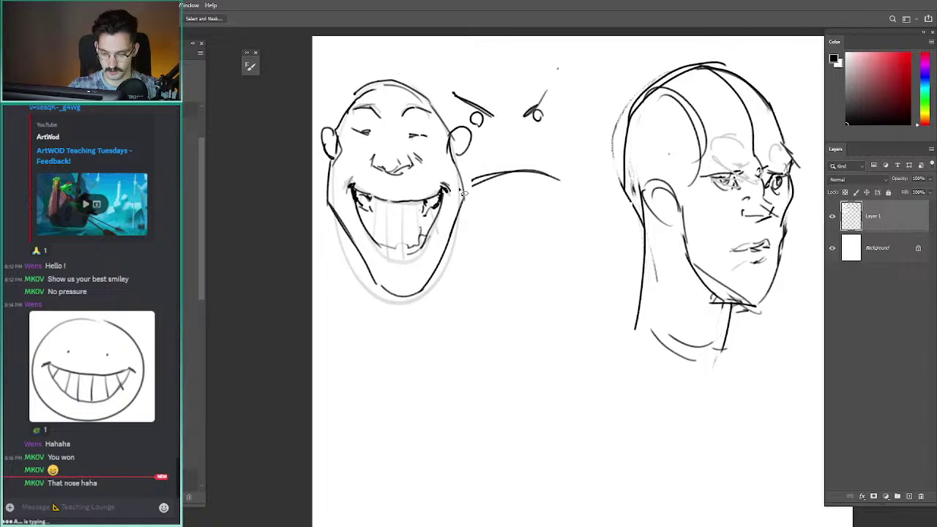
pyautogui.moveTo(564, 213)
pyautogui.mouseDown()
pyautogui.moveTo(314, 139)
pyautogui.moveTo(497, 312)
pyautogui.mouseUp()
pyautogui.moveTo(347, 183)
pyautogui.mouseDown()
pyautogui.moveTo(388, 179)
pyautogui.moveTo(395, 200)
pyautogui.mouseUp()
pyautogui.hotkey('ctrl', 'd')
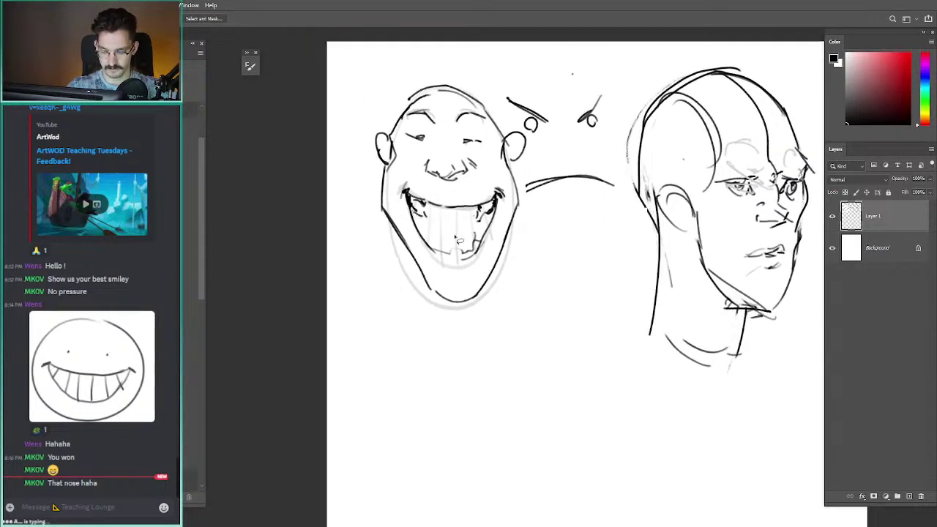
# - Draw a circle with the brush below the angry face's mouth
pyautogui.press('b')
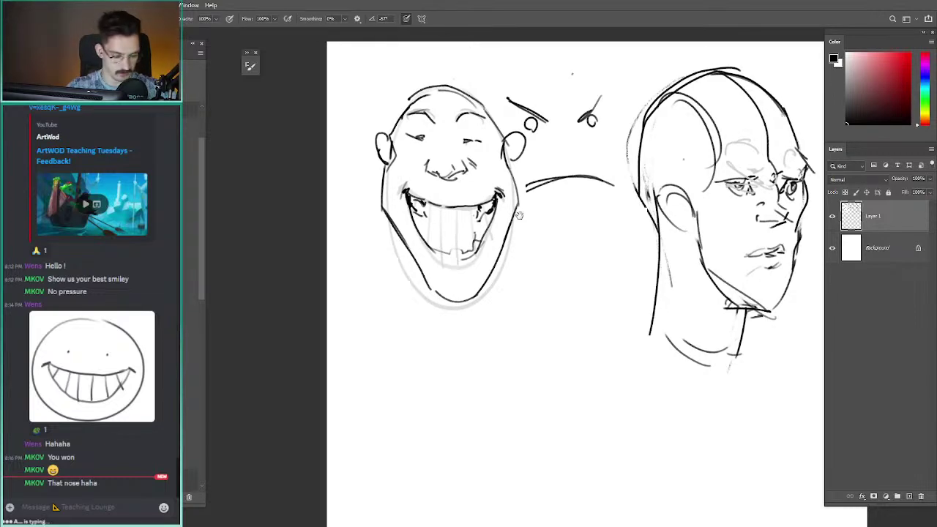
pyautogui.moveTo(565, 303); pyautogui.dragTo(507, 209)
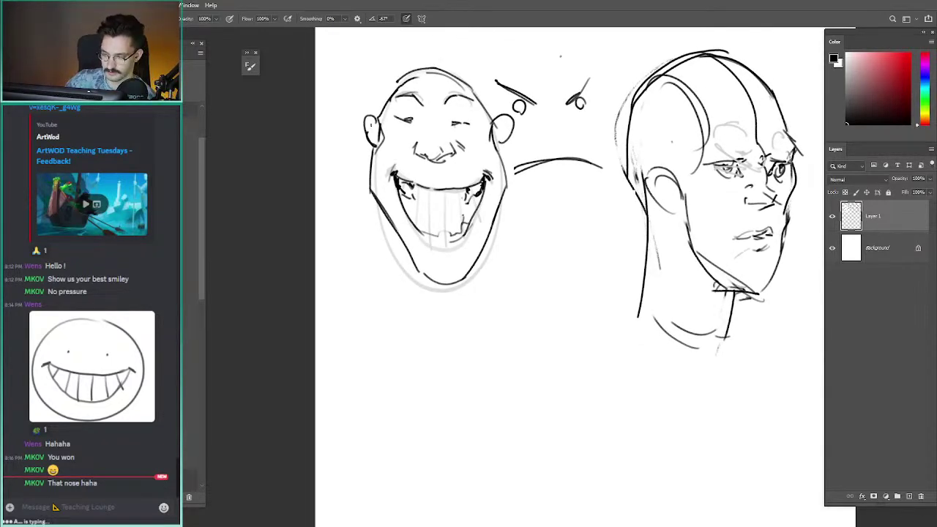
pyautogui.moveTo(521, 238); pyautogui.dragTo(498, 238)
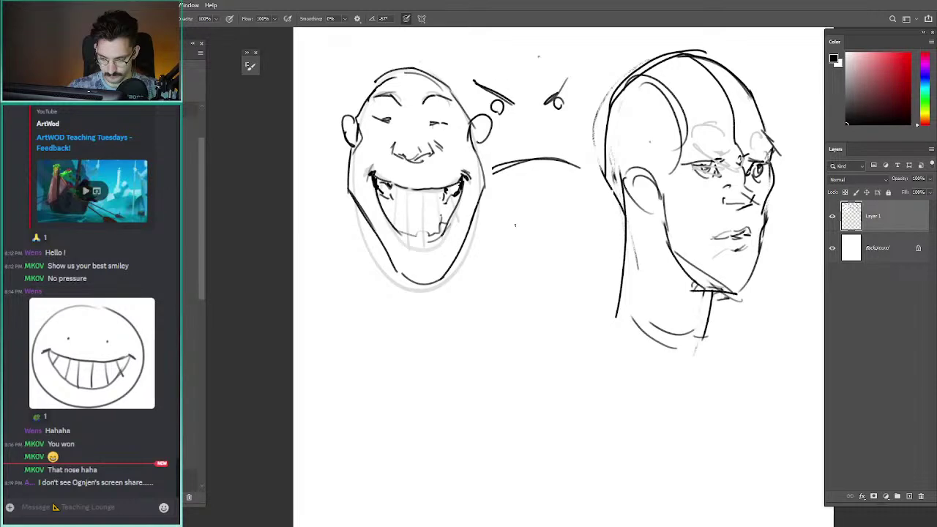
pyautogui.moveTo(535, 238)
pyautogui.mouseDown()
pyautogui.moveTo(502, 233)
pyautogui.moveTo(540, 196)
pyautogui.mouseUp()
pyautogui.hotkey('ctrl', 'z')
pyautogui.moveTo(540, 270)
pyautogui.mouseDown()
pyautogui.moveTo(502, 239)
pyautogui.moveTo(533, 270)
pyautogui.moveTo(498, 252)
pyautogui.moveTo(510, 233)
pyautogui.mouseUp()
pyautogui.hotkey('ctrl', 'z')
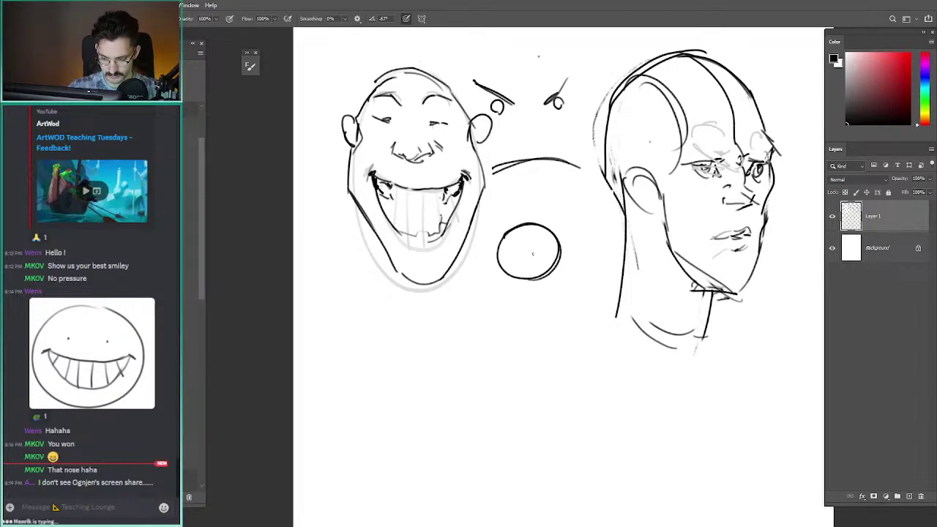
# - Draw a tall stretched ellipse with outward arrows at both ends and a flattened ellipse beside the circle
pyautogui.moveTo(578, 233)
pyautogui.mouseDown()
pyautogui.moveTo(591, 282)
pyautogui.moveTo(578, 241)
pyautogui.moveTo(606, 255)
pyautogui.moveTo(579, 194)
pyautogui.moveTo(583, 204)
pyautogui.mouseUp()
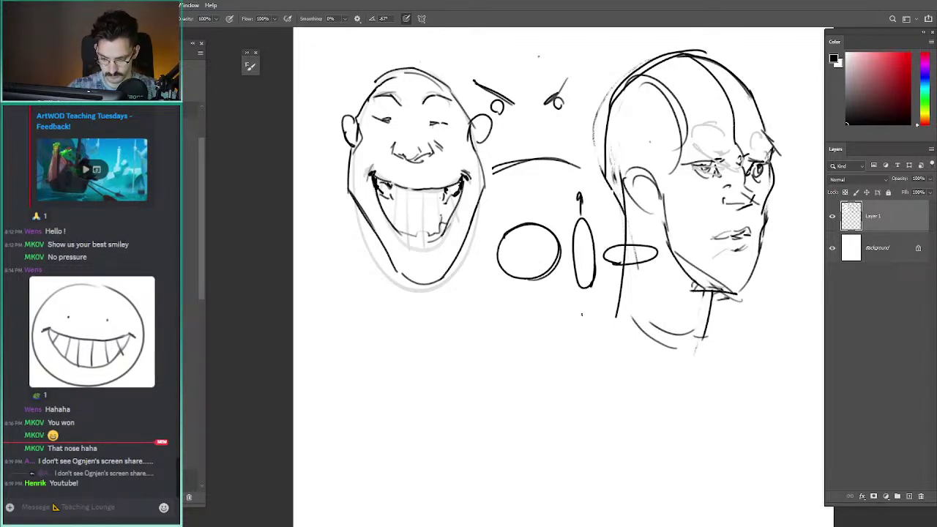
pyautogui.moveTo(584, 297); pyautogui.dragTo(585, 319)
pyautogui.moveTo(580, 311); pyautogui.dragTo(590, 309)
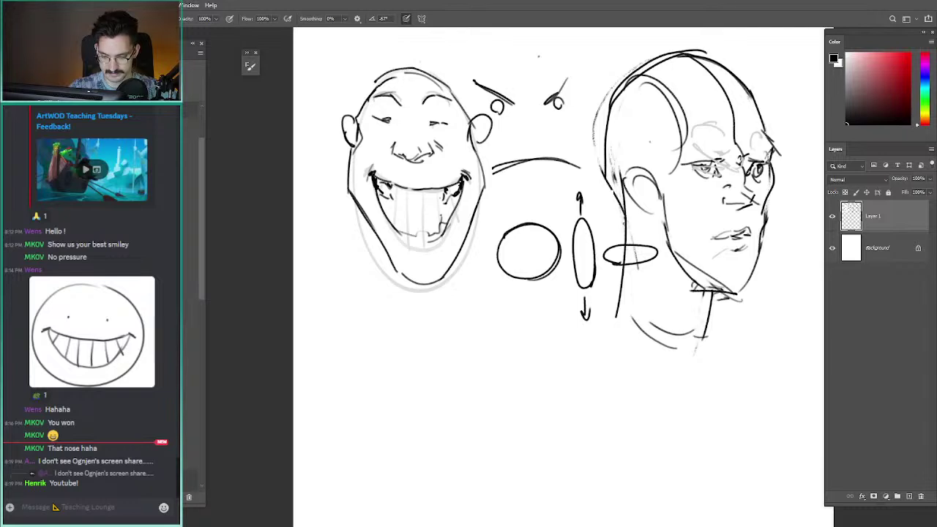
# - Draw inward-pointing arrows above and below the flattened ellipse to show it being squashed
pyautogui.moveTo(621, 233); pyautogui.dragTo(630, 232)
pyautogui.moveTo(629, 290); pyautogui.dragTo(630, 271)
pyautogui.moveTo(624, 279); pyautogui.dragTo(631, 276)
pyautogui.hotkey('ctrl', 'z')
pyautogui.hotkey('ctrl', 'z')
pyautogui.moveTo(626, 284); pyautogui.dragTo(639, 284)
# - Sketch a bent torso shape below the circle, with a long outer curve and a pinched inner side
pyautogui.moveTo(509, 202); pyautogui.dragTo(528, 138)
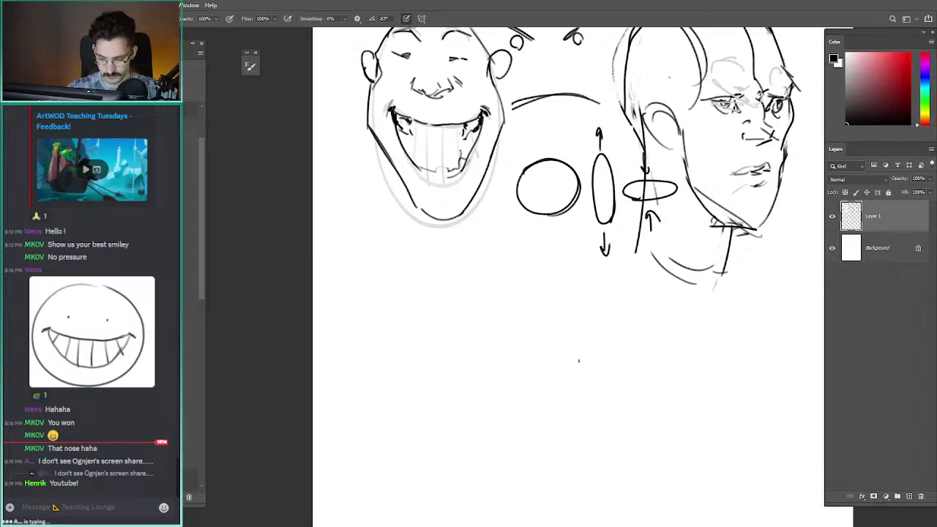
pyautogui.moveTo(579, 361)
pyautogui.mouseDown()
pyautogui.moveTo(557, 259)
pyautogui.moveTo(543, 254)
pyautogui.moveTo(528, 354)
pyautogui.moveTo(543, 303)
pyautogui.mouseUp()
pyautogui.hotkey('ctrl', 'z')
pyautogui.hotkey('ctrl', 'z')
pyautogui.moveTo(524, 355); pyautogui.dragTo(546, 312)
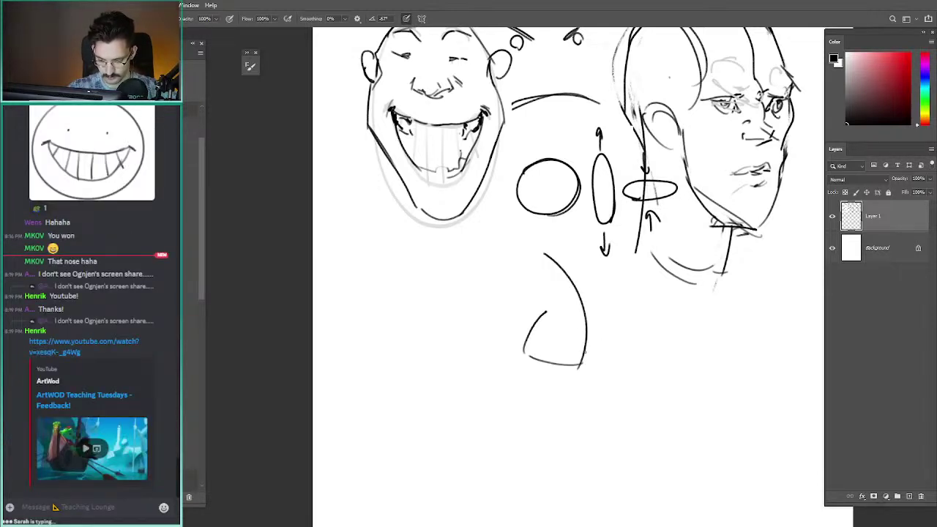
pyautogui.moveTo(585, 373); pyautogui.dragTo(553, 253)
pyautogui.moveTo(542, 319); pyautogui.dragTo(524, 290)
pyautogui.moveTo(521, 282)
pyautogui.mouseDown()
pyautogui.moveTo(550, 260)
pyautogui.moveTo(520, 284)
pyautogui.moveTo(539, 309)
pyautogui.mouseUp()
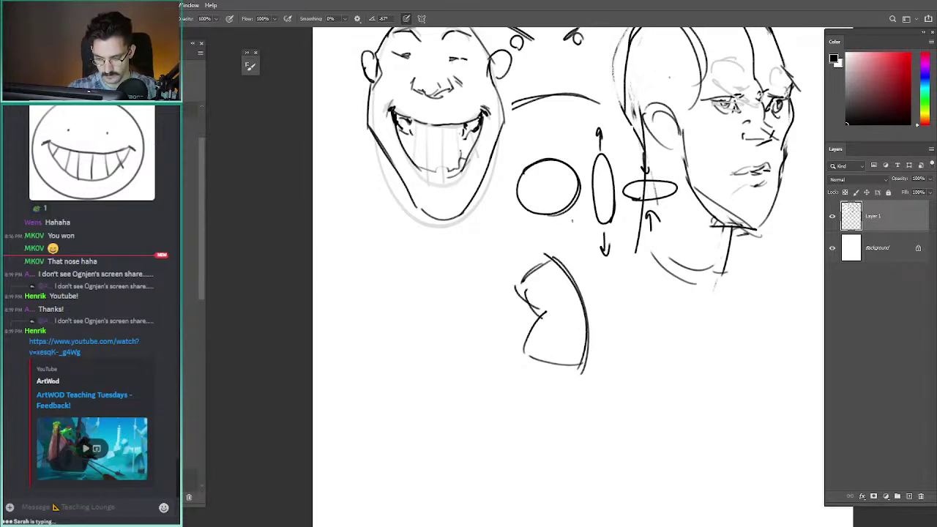
# - Add short crease lines at the pinched side of the bent torso
pyautogui.moveTo(585, 227)
pyautogui.mouseDown()
pyautogui.moveTo(627, 191)
pyautogui.moveTo(580, 212)
pyautogui.mouseUp()
pyautogui.hotkey('ctrl', 'z')
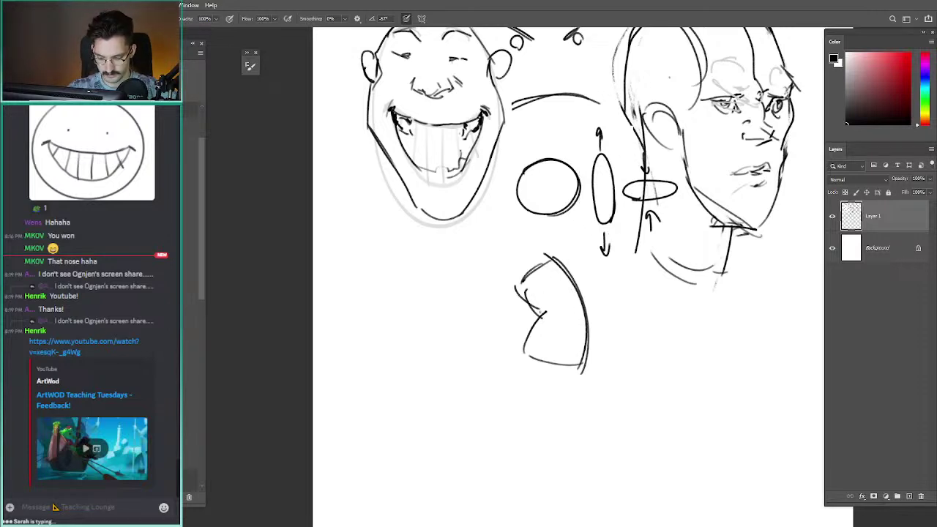
pyautogui.moveTo(553, 301)
pyautogui.mouseDown()
pyautogui.moveTo(543, 312)
pyautogui.moveTo(569, 314)
pyautogui.moveTo(564, 322)
pyautogui.mouseUp()
pyautogui.hotkey('ctrl', 'z')
pyautogui.hotkey('ctrl', 'z')
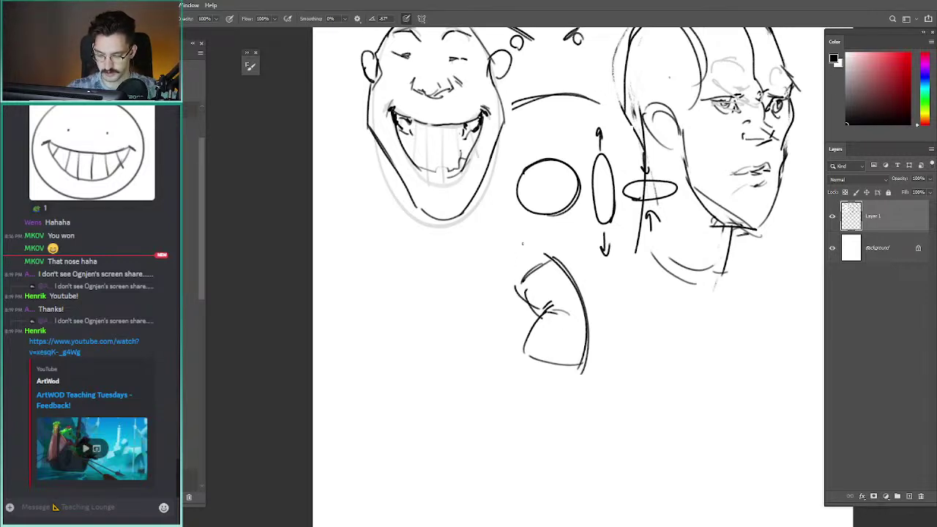
pyautogui.moveTo(594, 292); pyautogui.dragTo(604, 292)
pyautogui.moveTo(596, 286); pyautogui.dragTo(594, 297)
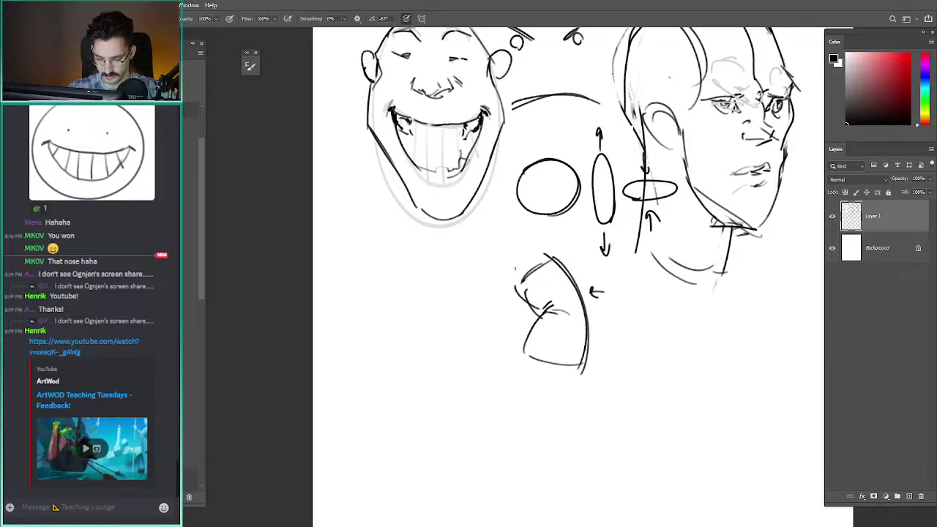
pyautogui.hotkey('ctrl', 'z')
pyautogui.hotkey('ctrl', 'z')
pyautogui.moveTo(515, 338); pyautogui.dragTo(527, 319)
pyautogui.hotkey('ctrl', 'z')
pyautogui.hotkey('ctrl', 'z')
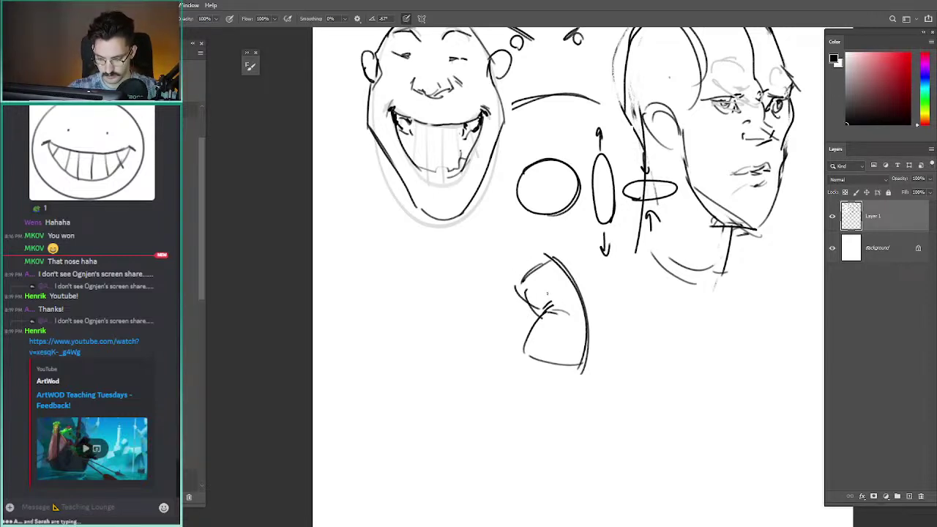
# - Add an oval head and an inner curve to the bent torso, and draw an arrow pointing away beside it
pyautogui.moveTo(550, 364)
pyautogui.mouseDown()
pyautogui.moveTo(559, 294)
pyautogui.moveTo(528, 258)
pyautogui.mouseUp()
pyautogui.moveTo(611, 319)
pyautogui.mouseDown()
pyautogui.moveTo(566, 298)
pyautogui.moveTo(569, 286)
pyautogui.mouseUp()
pyautogui.moveTo(559, 278); pyautogui.dragTo(561, 291)
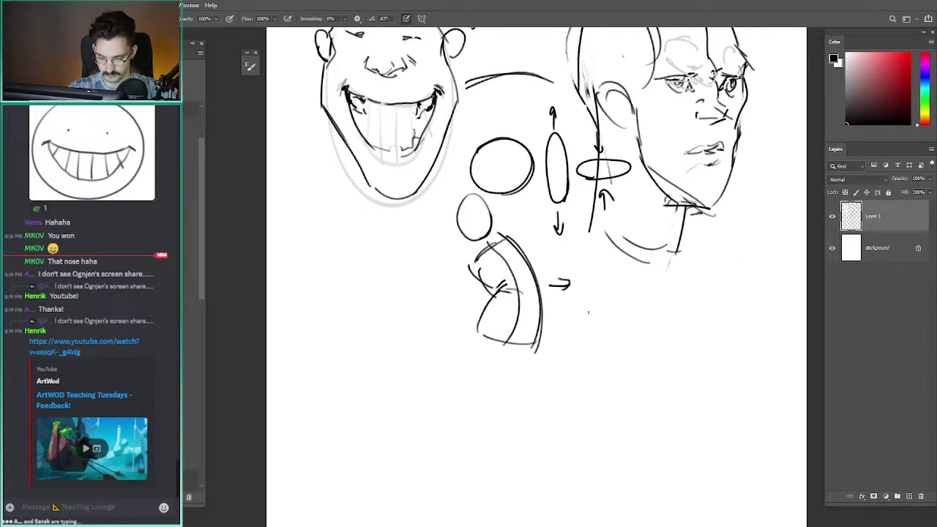
# - Draw the arched back curve of a second, forward-bending torso beyond the arrow
pyautogui.moveTo(585, 330)
pyautogui.mouseDown()
pyautogui.moveTo(650, 254)
pyautogui.moveTo(625, 263)
pyautogui.moveTo(688, 255)
pyautogui.mouseUp()
pyautogui.hotkey('ctrl', 'z')
pyautogui.hotkey('ctrl', 'z')
pyautogui.moveTo(613, 270)
pyautogui.mouseDown()
pyautogui.moveTo(628, 262)
pyautogui.moveTo(591, 310)
pyautogui.mouseUp()
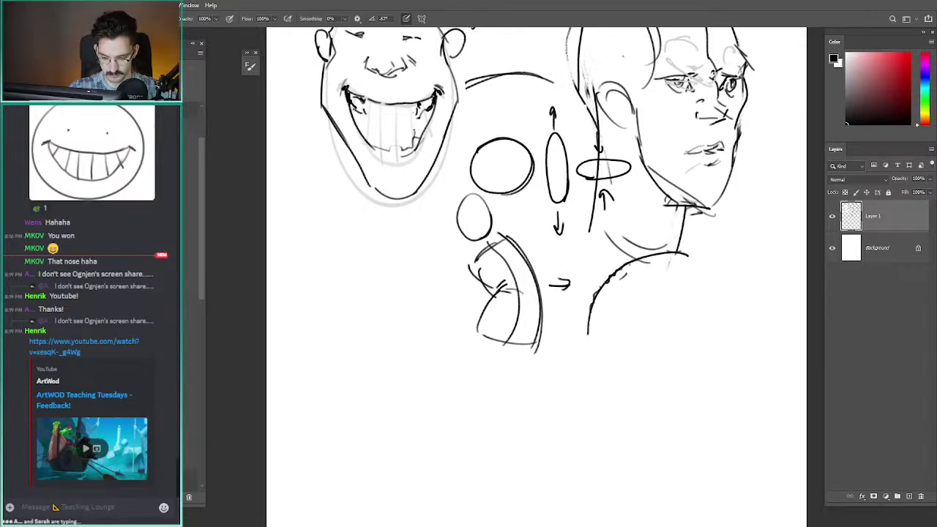
# - Complete the forward-bending torso with its front contour, compression creases at the waist and a round head
pyautogui.moveTo(623, 275)
pyautogui.mouseDown()
pyautogui.moveTo(612, 253)
pyautogui.moveTo(626, 299)
pyautogui.moveTo(678, 286)
pyautogui.moveTo(689, 268)
pyautogui.moveTo(684, 256)
pyautogui.moveTo(631, 302)
pyautogui.moveTo(644, 282)
pyautogui.mouseUp()
pyautogui.hotkey('ctrl', 'z')
pyautogui.hotkey('ctrl', 'z')
pyautogui.hotkey('ctrl', 'z')
pyautogui.moveTo(691, 261)
pyautogui.mouseDown()
pyautogui.moveTo(711, 235)
pyautogui.moveTo(694, 257)
pyautogui.mouseUp()
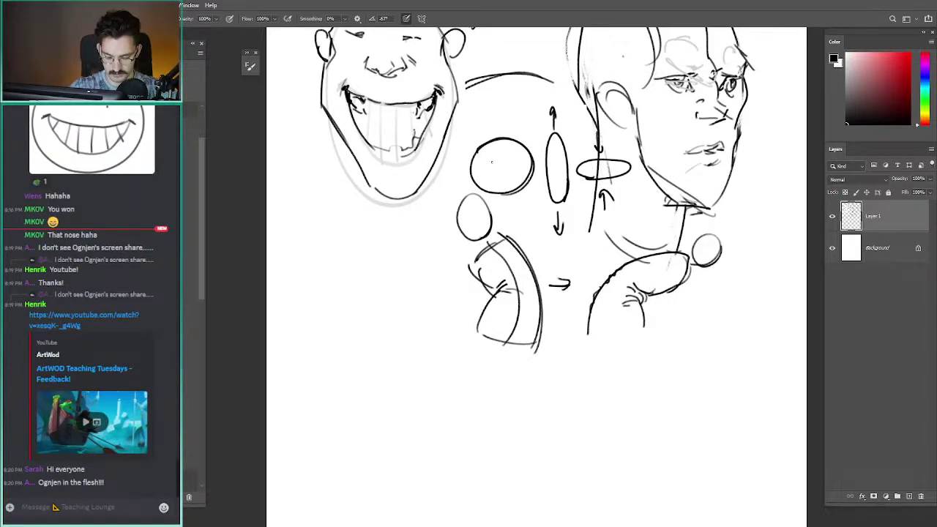
pyautogui.moveTo(309, 39); pyautogui.dragTo(410, 164)
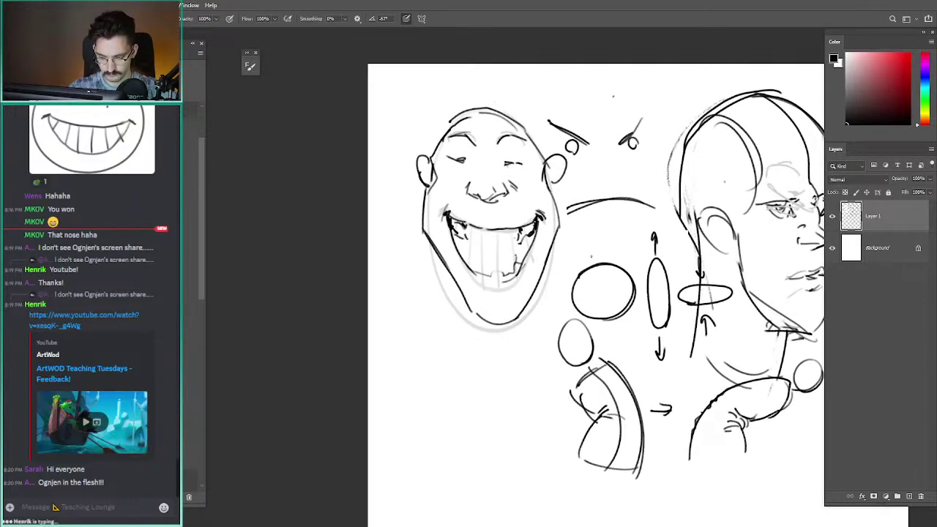
pyautogui.moveTo(591, 251)
pyautogui.mouseDown()
pyautogui.moveTo(408, 226)
pyautogui.moveTo(373, 186)
pyautogui.moveTo(333, 188)
pyautogui.mouseUp()
pyautogui.hotkey('ctrl', 'z')
pyautogui.moveTo(442, 205); pyautogui.dragTo(423, 204)
pyautogui.moveTo(391, 177); pyautogui.dragTo(457, 167)
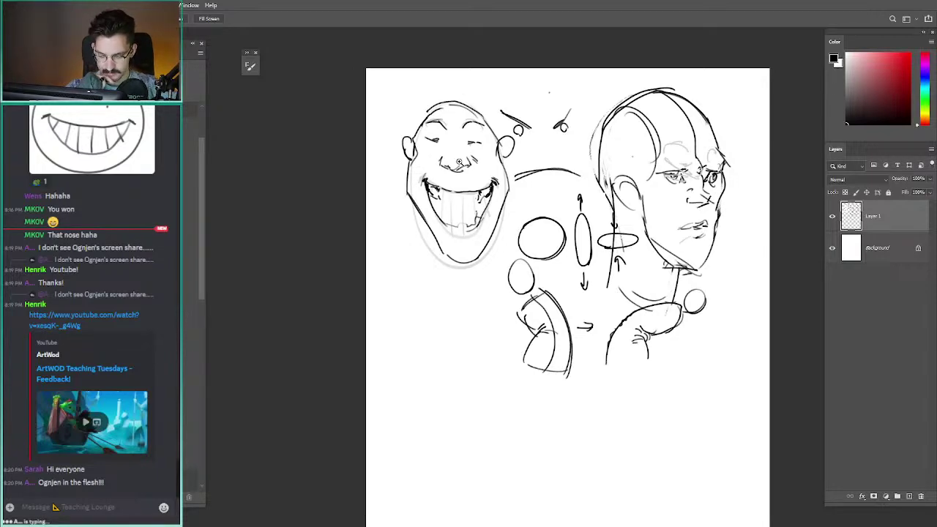
pyautogui.moveTo(427, 250); pyautogui.dragTo(462, 205)
pyautogui.moveTo(578, 144); pyautogui.dragTo(419, 219)
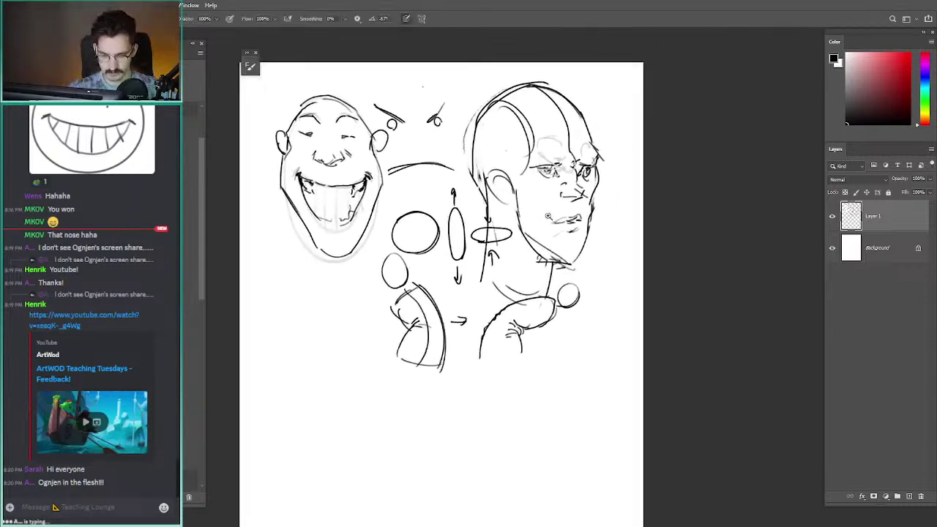
pyautogui.moveTo(554, 211)
pyautogui.mouseDown()
pyautogui.moveTo(565, 222)
pyautogui.moveTo(547, 214)
pyautogui.moveTo(536, 223)
pyautogui.mouseUp()
pyautogui.press('b')
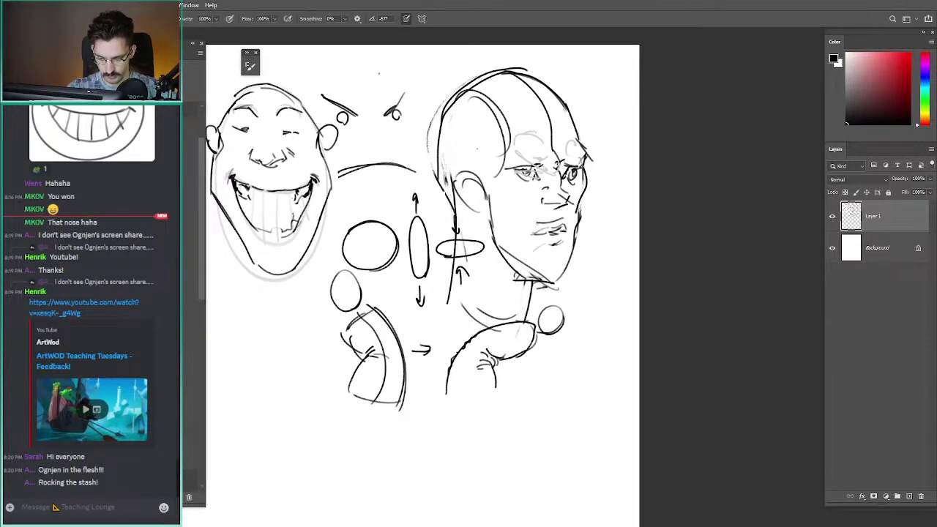
pyautogui.hotkey('ctrl', 'z')
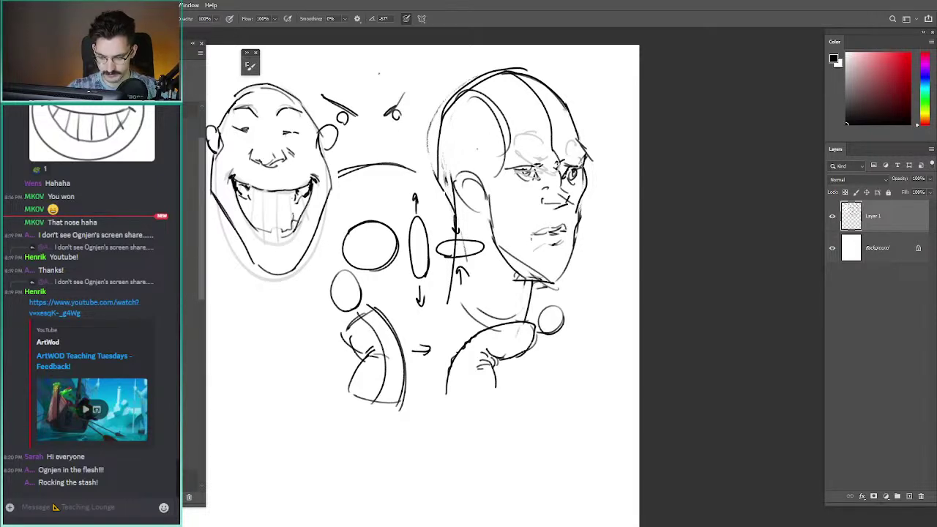
pyautogui.moveTo(858, 102); pyautogui.dragTo(917, 42)
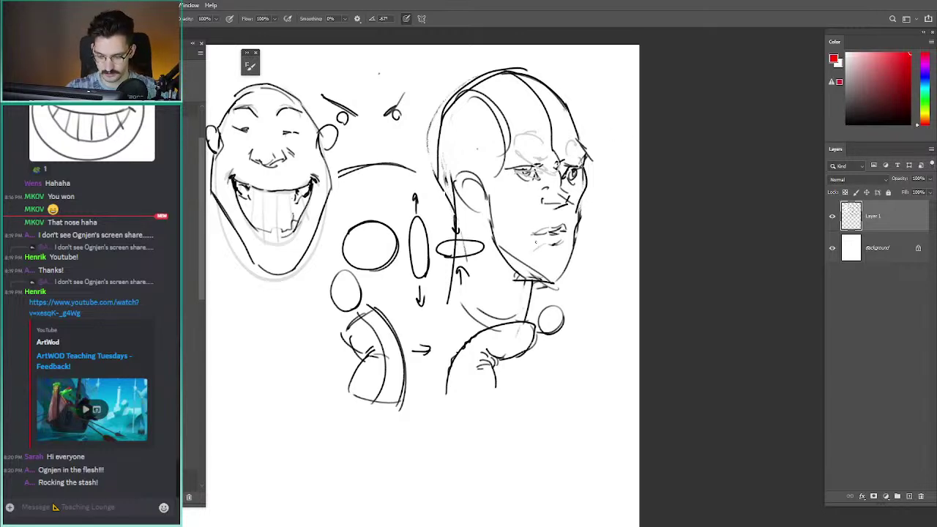
pyautogui.press('d')
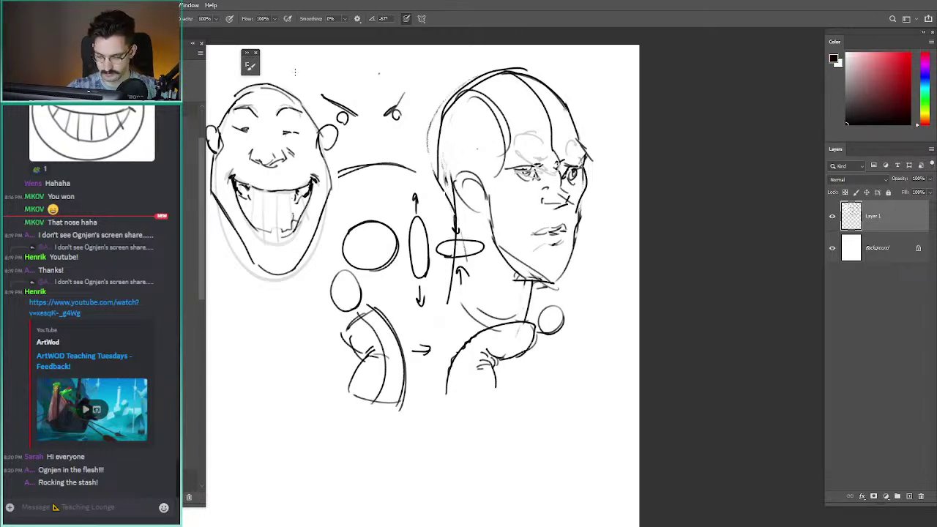
pyautogui.moveTo(372, 75); pyautogui.dragTo(376, 191)
pyautogui.moveTo(338, 140); pyautogui.dragTo(347, 144)
pyautogui.hotkey('ctrl', 'z')
pyautogui.hotkey('ctrl', 'z')
pyautogui.hotkey('ctrl', 'z')
# - Lasso the small angry face's brows, eyes and frown and move them slightly away from the grinning head
pyautogui.press('l')
pyautogui.moveTo(366, 197)
pyautogui.mouseDown()
pyautogui.moveTo(350, 152)
pyautogui.moveTo(411, 89)
pyautogui.moveTo(405, 202)
pyautogui.mouseUp()
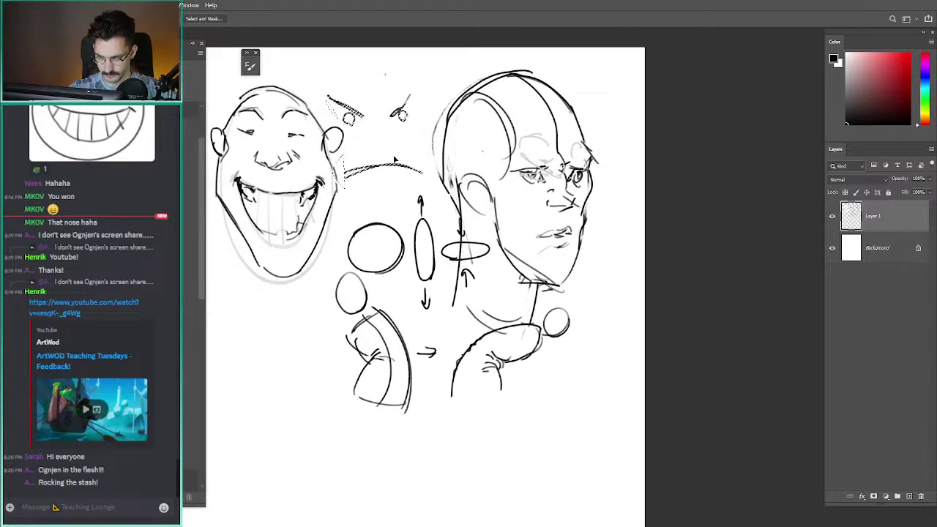
pyautogui.moveTo(396, 158); pyautogui.dragTo(406, 143)
pyautogui.hotkey('ctrl', 't')
pyautogui.moveTo(314, 104)
pyautogui.mouseDown()
pyautogui.moveTo(304, 89)
pyautogui.moveTo(300, 98)
pyautogui.mouseUp()
pyautogui.press('Return')
pyautogui.hotkey('ctrl', 'd')
# - Draw a downward arrow from between the angry eyes through the small frown, undoing the strokes that miss
pyautogui.moveTo(389, 121)
pyautogui.mouseDown()
pyautogui.moveTo(439, 147)
pyautogui.moveTo(437, 206)
pyautogui.mouseUp()
pyautogui.press('b')
pyautogui.hotkey('ctrl', 'z')
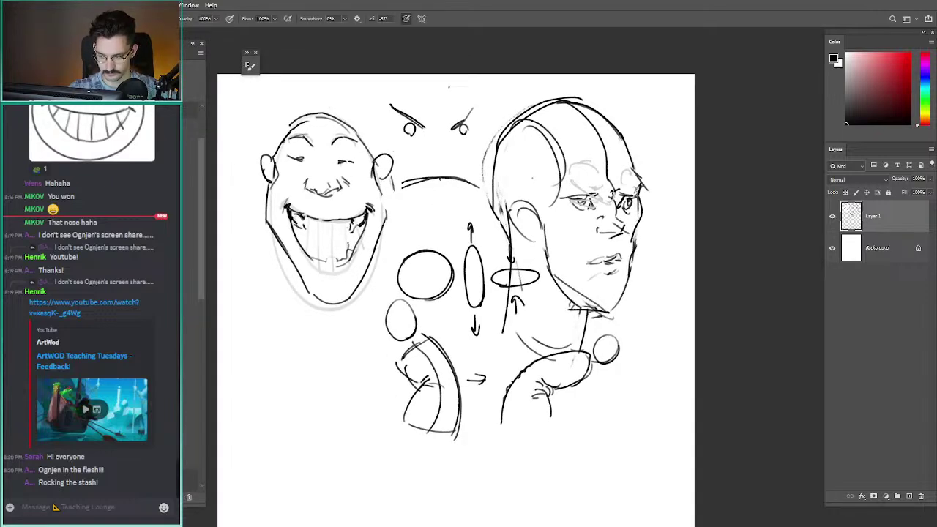
pyautogui.moveTo(435, 138)
pyautogui.mouseDown()
pyautogui.moveTo(438, 209)
pyautogui.moveTo(447, 188)
pyautogui.mouseUp()
pyautogui.hotkey('ctrl', 'z')
pyautogui.hotkey('ctrl', 'z')
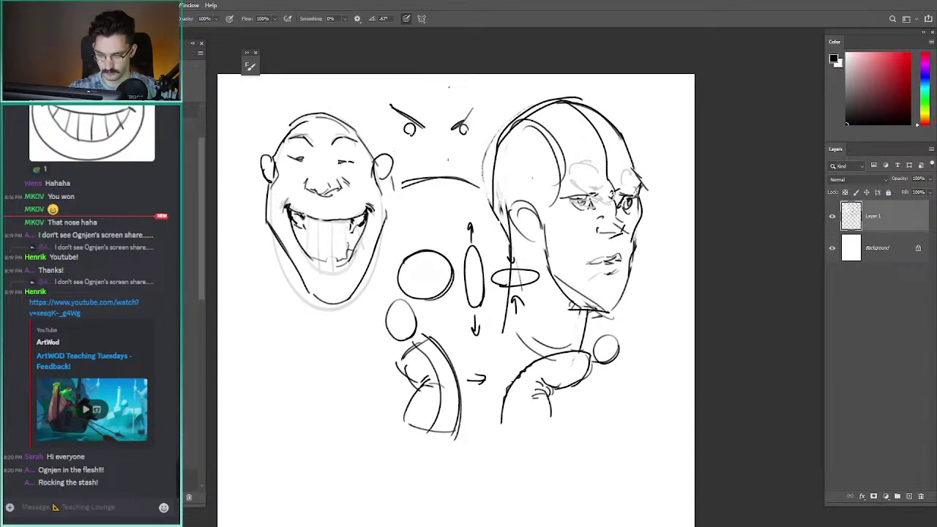
pyautogui.moveTo(435, 140)
pyautogui.mouseDown()
pyautogui.moveTo(438, 207)
pyautogui.moveTo(444, 192)
pyautogui.mouseUp()
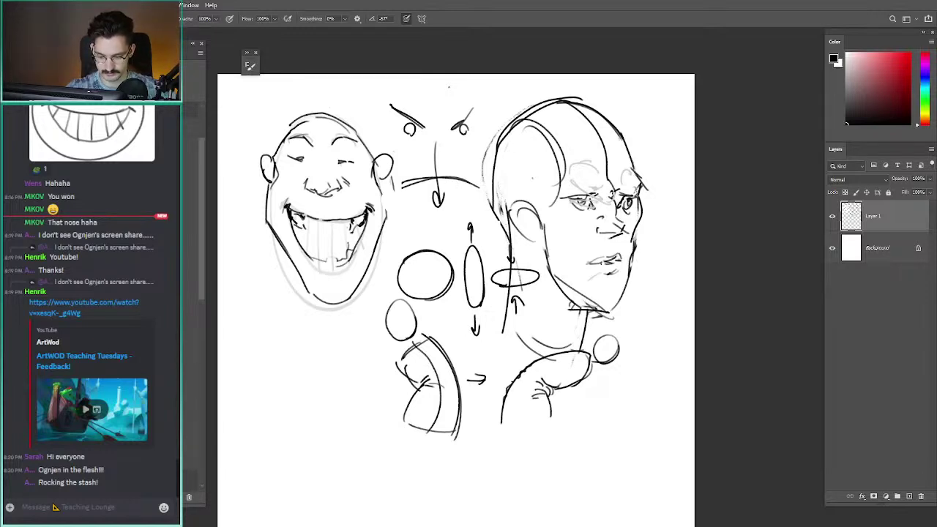
# - Try stretching the bald head's mouth line out toward the near cheek
pyautogui.moveTo(606, 261)
pyautogui.mouseDown()
pyautogui.moveTo(571, 273)
pyautogui.moveTo(623, 266)
pyautogui.mouseUp()
pyautogui.hotkey('ctrl', 'z')
pyautogui.hotkey('ctrl', 'z')
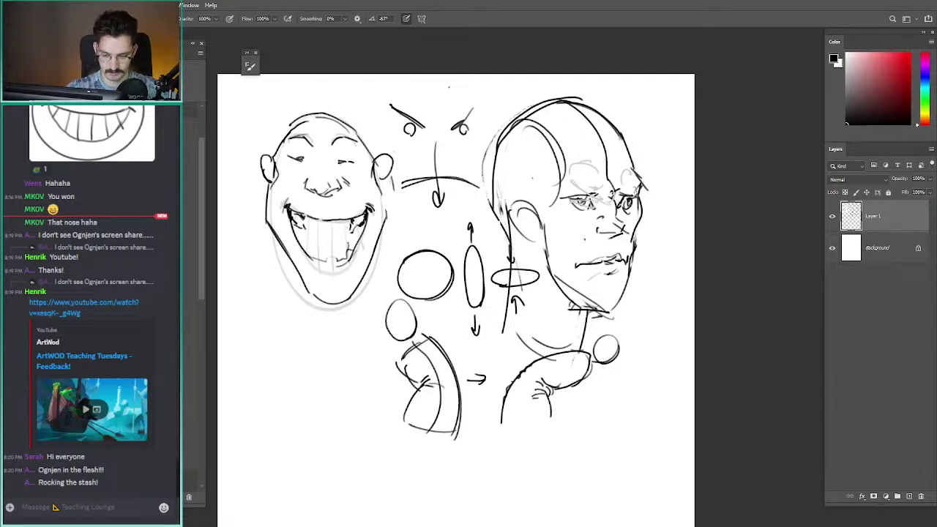
pyautogui.hotkey('ctrl', 'z')
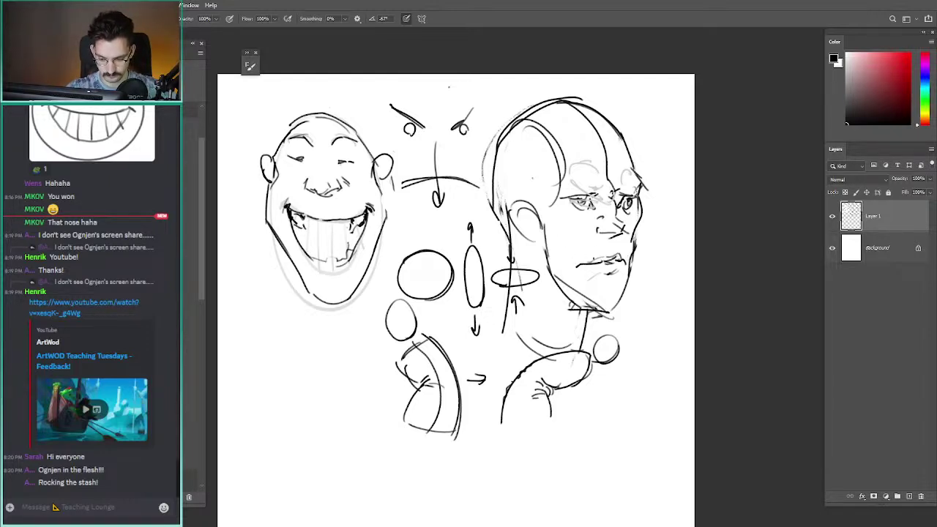
pyautogui.hotkey('ctrl', 'z')
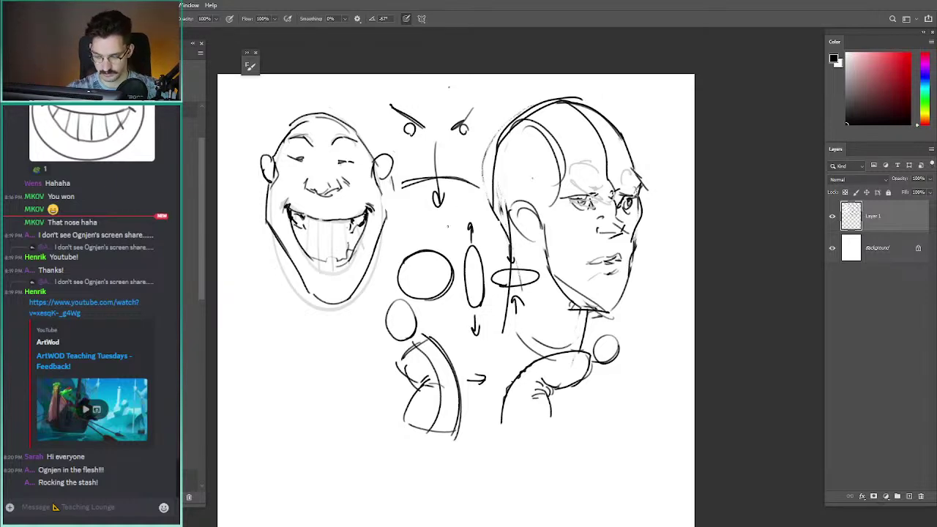
# - Sketch a small downturned mouth with lip shapes and drooping corners below the arrow
pyautogui.moveTo(438, 228)
pyautogui.mouseDown()
pyautogui.moveTo(466, 232)
pyautogui.moveTo(419, 233)
pyautogui.moveTo(438, 209)
pyautogui.moveTo(448, 250)
pyautogui.mouseUp()
pyautogui.hotkey('ctrl', 'z')
pyautogui.hotkey('ctrl', 'z')
pyautogui.moveTo(432, 206)
pyautogui.mouseDown()
pyautogui.moveTo(419, 215)
pyautogui.moveTo(472, 223)
pyautogui.moveTo(462, 216)
pyautogui.moveTo(467, 206)
pyautogui.moveTo(464, 225)
pyautogui.mouseUp()
pyautogui.hotkey('ctrl', 'z')
pyautogui.hotkey('ctrl', 'z')
pyautogui.hotkey('ctrl', 'z')
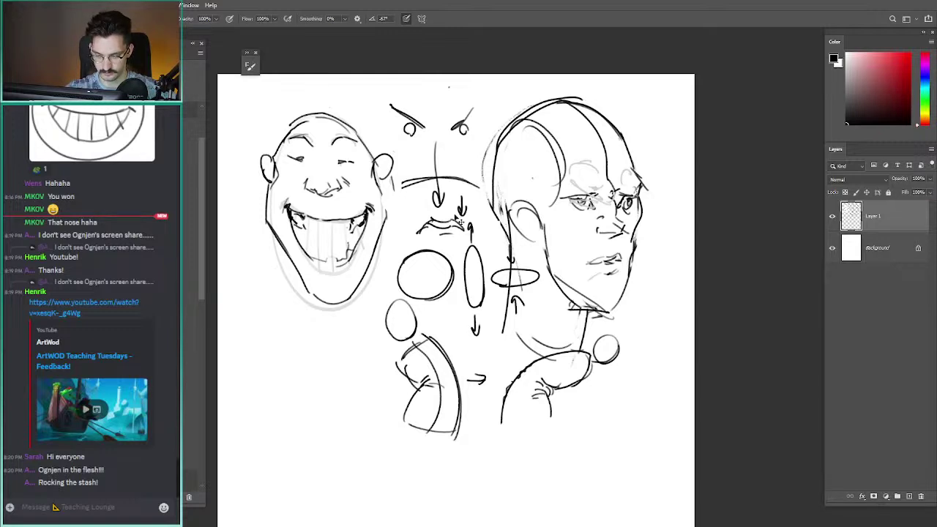
pyautogui.hotkey('ctrl', 'z')
pyautogui.hotkey('ctrl', 'z')
pyautogui.hotkey('ctrl', 'z')
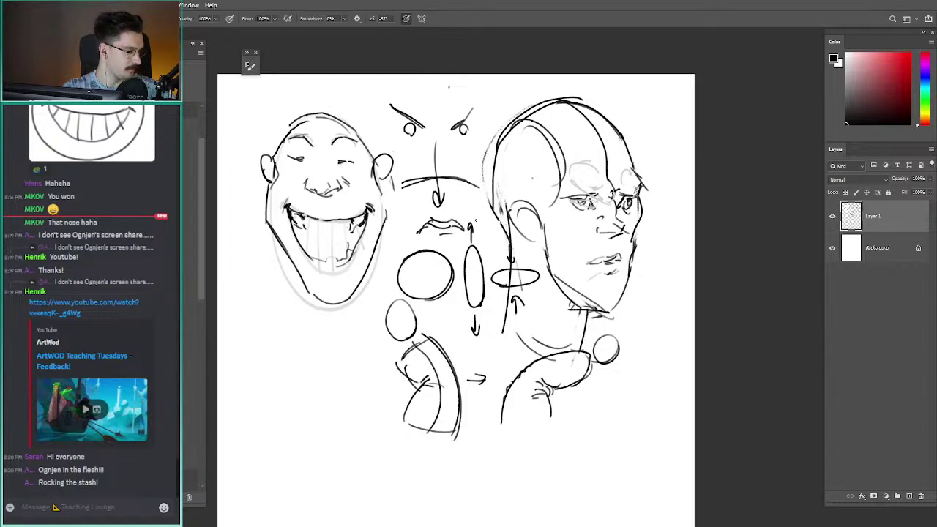
# - Draw a long curved arrow from the small frowning mouth over the bald head to its brow
pyautogui.moveTo(470, 161)
pyautogui.mouseDown()
pyautogui.moveTo(421, 155)
pyautogui.moveTo(604, 139)
pyautogui.moveTo(601, 156)
pyautogui.mouseUp()
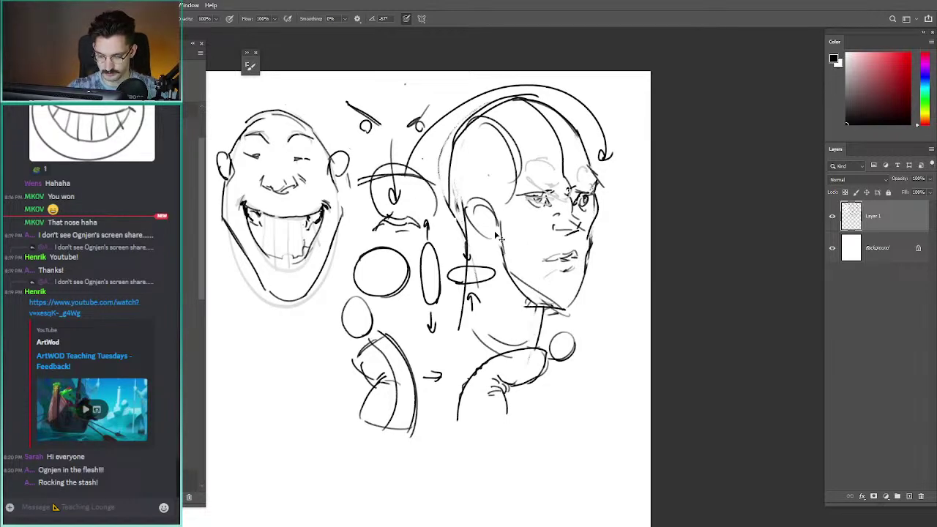
pyautogui.press('l')
pyautogui.press('b')
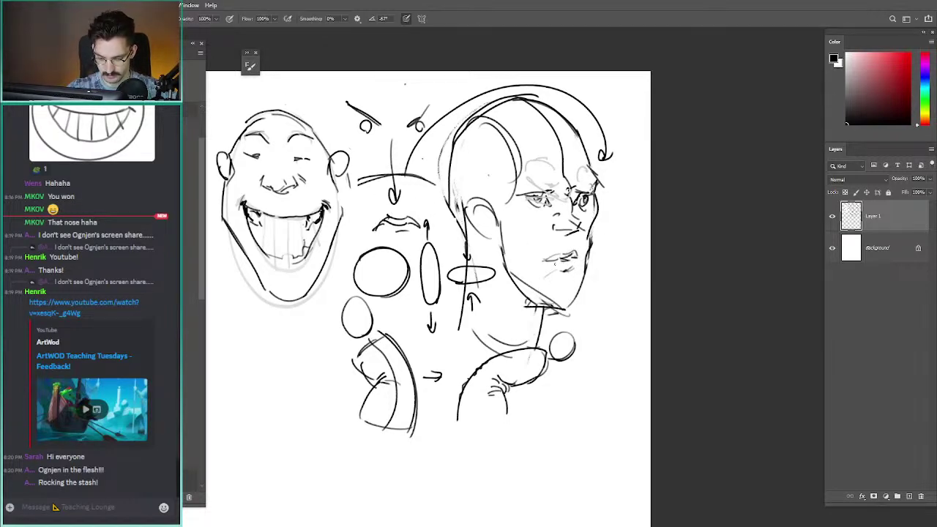
# - Lasso and delete the bald head's mouth, and draw a wide downturned mouth in its place
pyautogui.press('l')
pyautogui.moveTo(543, 256)
pyautogui.mouseDown()
pyautogui.moveTo(557, 285)
pyautogui.moveTo(577, 262)
pyautogui.moveTo(582, 272)
pyautogui.moveTo(529, 273)
pyautogui.mouseUp()
pyautogui.press('Delete')
pyautogui.hotkey('ctrl', 'd')
pyautogui.press('b')
pyautogui.hotkey('ctrl', 'z')
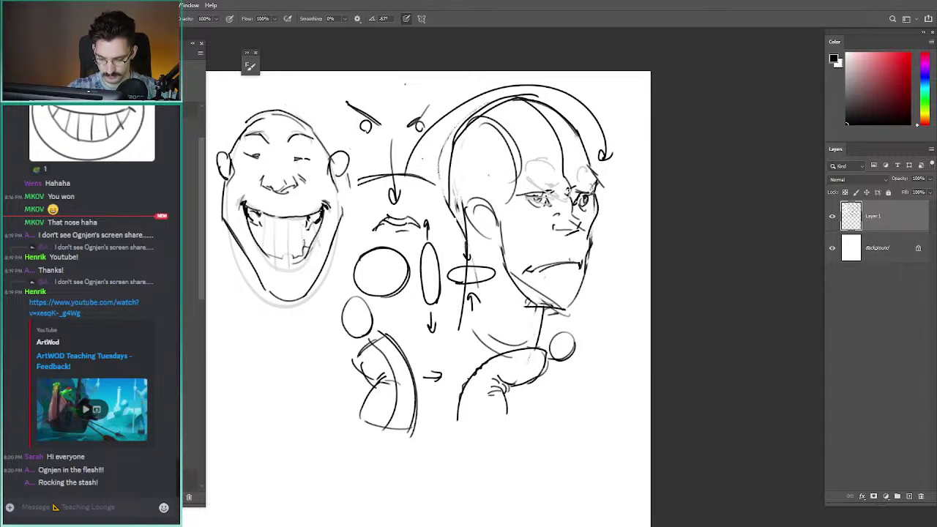
pyautogui.moveTo(575, 234)
pyautogui.mouseDown()
pyautogui.moveTo(571, 261)
pyautogui.moveTo(577, 250)
pyautogui.mouseUp()
pyautogui.hotkey('ctrl', 'z')
pyautogui.hotkey('ctrl', 'z')
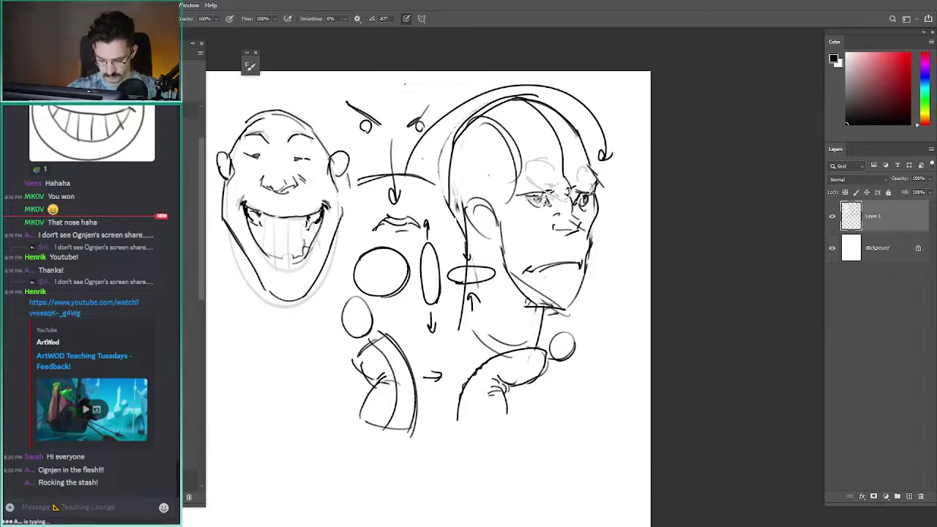
pyautogui.moveTo(367, 389)
pyautogui.mouseDown()
pyautogui.moveTo(381, 366)
pyautogui.moveTo(395, 395)
pyautogui.mouseUp()
pyautogui.hotkey('ctrl', 'z')
pyautogui.hotkey('ctrl', 'z')
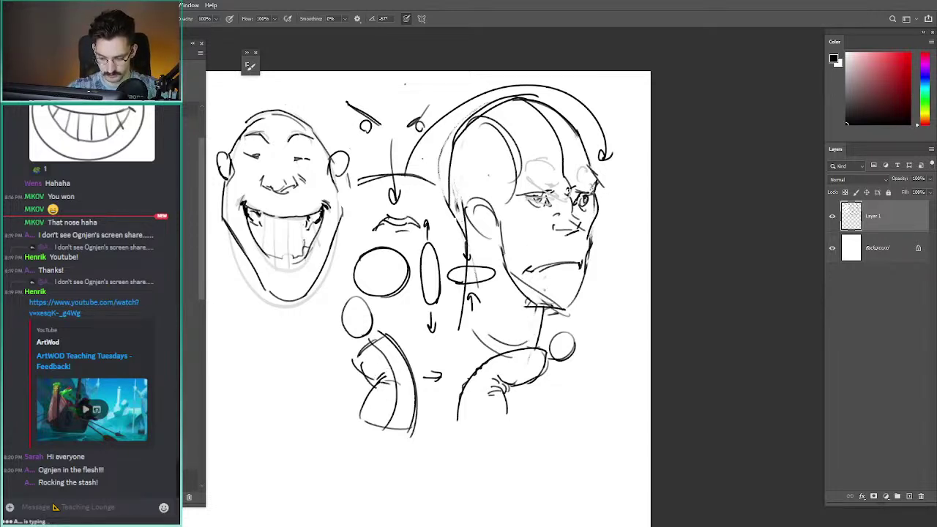
# - Add a small raised lower lip under the bald head's frown and reinforce the jawline below it
pyautogui.moveTo(584, 278)
pyautogui.mouseDown()
pyautogui.moveTo(575, 289)
pyautogui.moveTo(568, 275)
pyautogui.mouseUp()
pyautogui.moveTo(557, 272)
pyautogui.mouseDown()
pyautogui.moveTo(570, 272)
pyautogui.moveTo(578, 256)
pyautogui.moveTo(562, 275)
pyautogui.moveTo(565, 307)
pyautogui.mouseUp()
pyautogui.hotkey('ctrl', 'z')
pyautogui.hotkey('ctrl', 'z')
pyautogui.hotkey('ctrl', 'z')
pyautogui.hotkey('ctrl', 'z')
pyautogui.hotkey('ctrl', 'z')
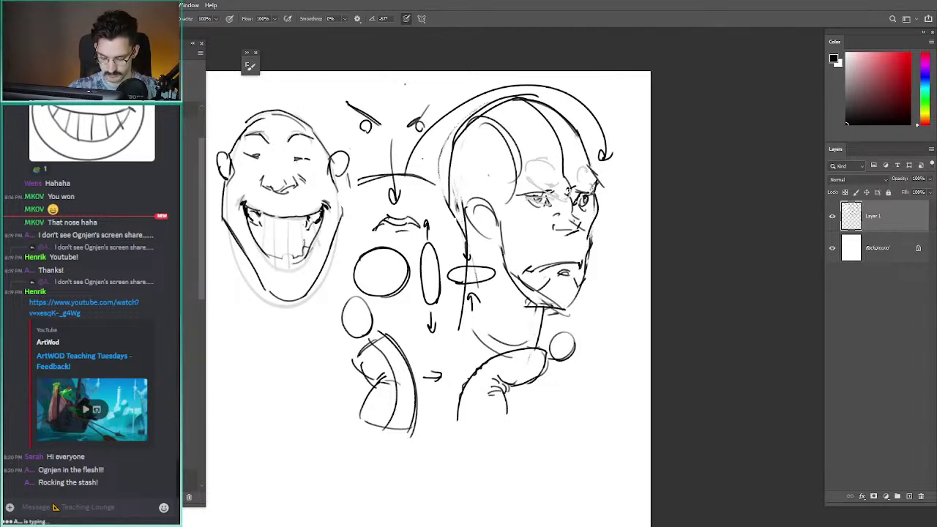
# - Try out direction and crease strokes between the nose, the frowning mouth and the chin, undoing the unwanted ones
pyautogui.moveTo(565, 239); pyautogui.dragTo(565, 260)
pyautogui.hotkey('ctrl', 'z')
pyautogui.hotkey('ctrl', 'z')
pyautogui.hotkey('ctrl', 'z')
pyautogui.hotkey('ctrl', 'z')
pyautogui.moveTo(566, 252)
pyautogui.mouseDown()
pyautogui.moveTo(576, 241)
pyautogui.moveTo(569, 261)
pyautogui.moveTo(585, 256)
pyautogui.mouseUp()
pyautogui.hotkey('ctrl', 'z')
pyautogui.hotkey('ctrl', 'z')
pyautogui.hotkey('ctrl', 'z')
pyautogui.moveTo(526, 261); pyautogui.dragTo(584, 262)
pyautogui.moveTo(537, 252)
pyautogui.mouseDown()
pyautogui.moveTo(588, 253)
pyautogui.moveTo(551, 264)
pyautogui.mouseUp()
pyautogui.hotkey('ctrl', 'z')
pyautogui.hotkey('ctrl', 'z')
pyautogui.hotkey('ctrl', 'z')
pyautogui.moveTo(548, 254); pyautogui.dragTo(565, 307)
pyautogui.hotkey('ctrl', 'z')
pyautogui.hotkey('ctrl', 'z')
pyautogui.hotkey('ctrl', 'z')
pyautogui.moveTo(535, 272); pyautogui.dragTo(545, 286)
pyautogui.moveTo(547, 268)
pyautogui.mouseDown()
pyautogui.moveTo(540, 280)
pyautogui.moveTo(576, 281)
pyautogui.mouseUp()
pyautogui.hotkey('ctrl', 'z')
pyautogui.hotkey('ctrl', 'z')
pyautogui.hotkey('ctrl', 'z')
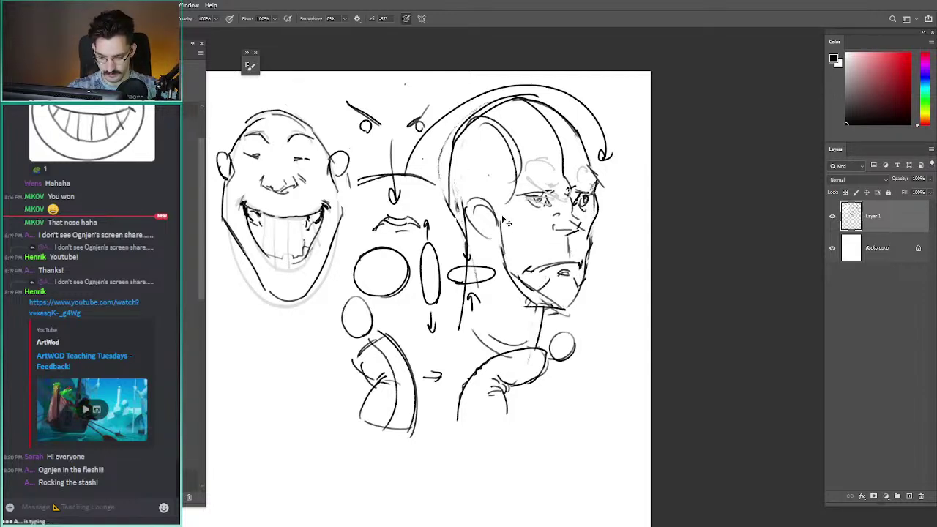
# - Try erasing the bald head's frown and drawing an upturned smile in its place
pyautogui.press('e')
pyautogui.moveTo(529, 265)
pyautogui.mouseDown()
pyautogui.moveTo(532, 282)
pyautogui.moveTo(571, 285)
pyautogui.moveTo(578, 241)
pyautogui.mouseUp()
pyautogui.press('b')
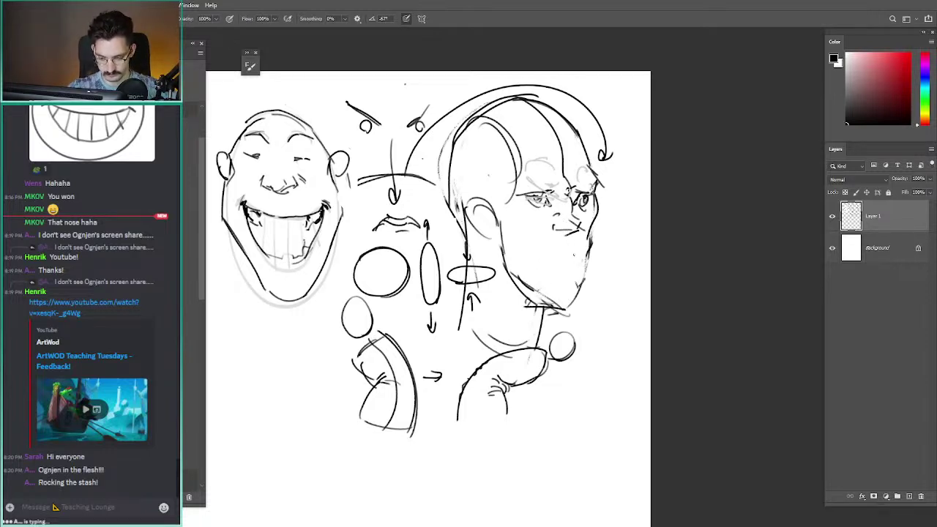
pyautogui.moveTo(579, 253); pyautogui.dragTo(516, 239)
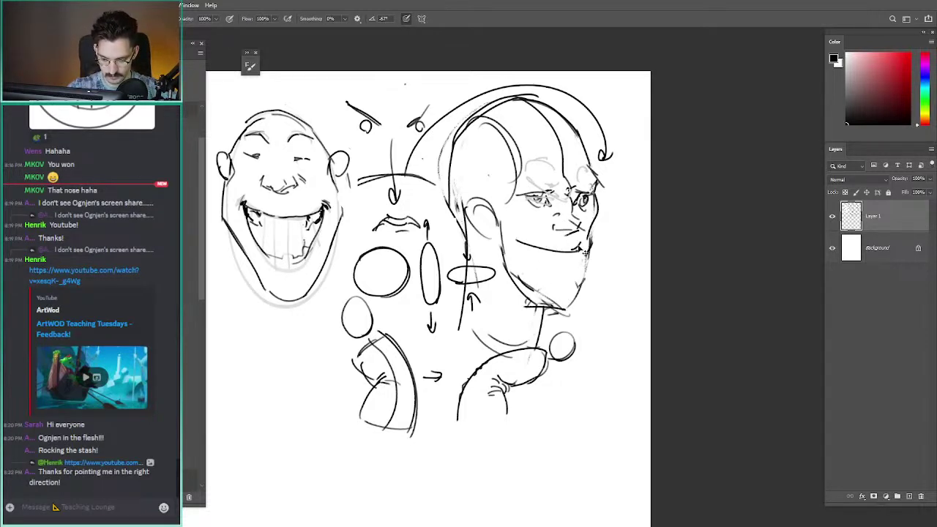
pyautogui.hotkey('ctrl', 'z')
pyautogui.moveTo(581, 241); pyautogui.dragTo(575, 250)
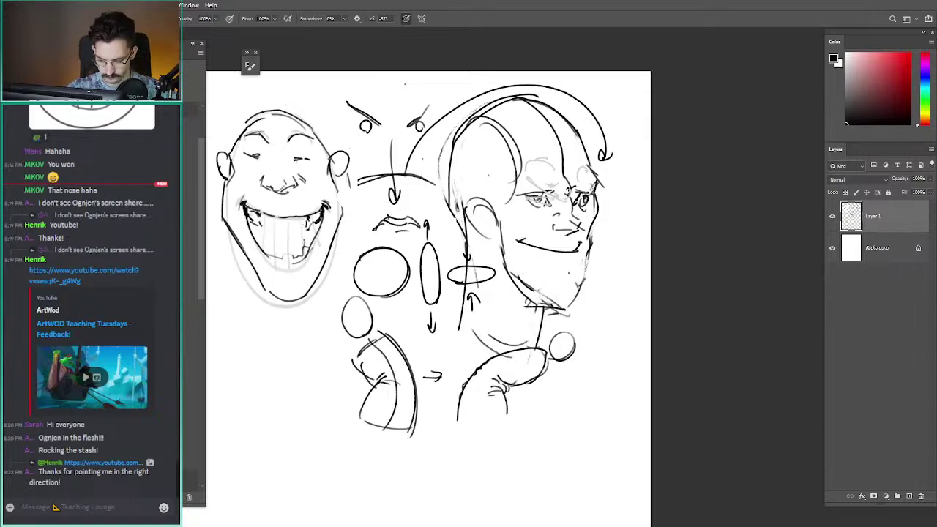
pyautogui.hotkey('ctrl', 'z')
pyautogui.hotkey('ctrl', 'z')
pyautogui.hotkey('ctrl', 'z')
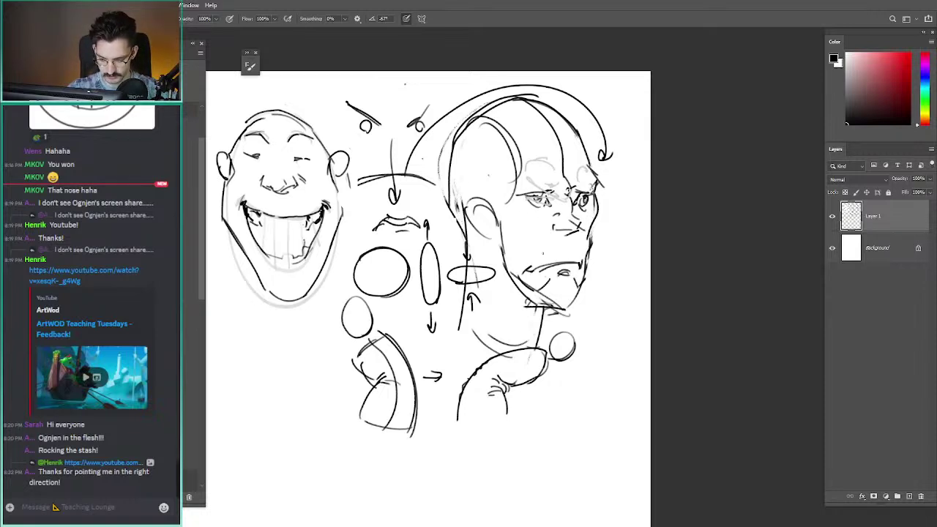
# - Erase the bald head's frown and sketch a small pursed mouth higher up with creases radiating over the chin
pyautogui.press('e')
pyautogui.moveTo(578, 274)
pyautogui.mouseDown()
pyautogui.moveTo(524, 260)
pyautogui.moveTo(516, 242)
pyautogui.moveTo(578, 253)
pyautogui.mouseUp()
pyautogui.press('b')
pyautogui.moveTo(555, 253); pyautogui.dragTo(562, 256)
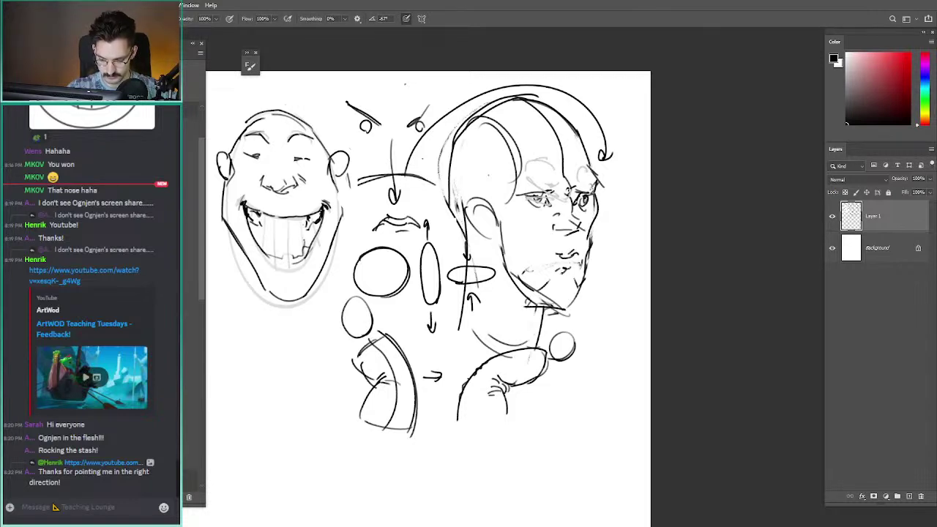
pyautogui.moveTo(566, 272); pyautogui.dragTo(562, 300)
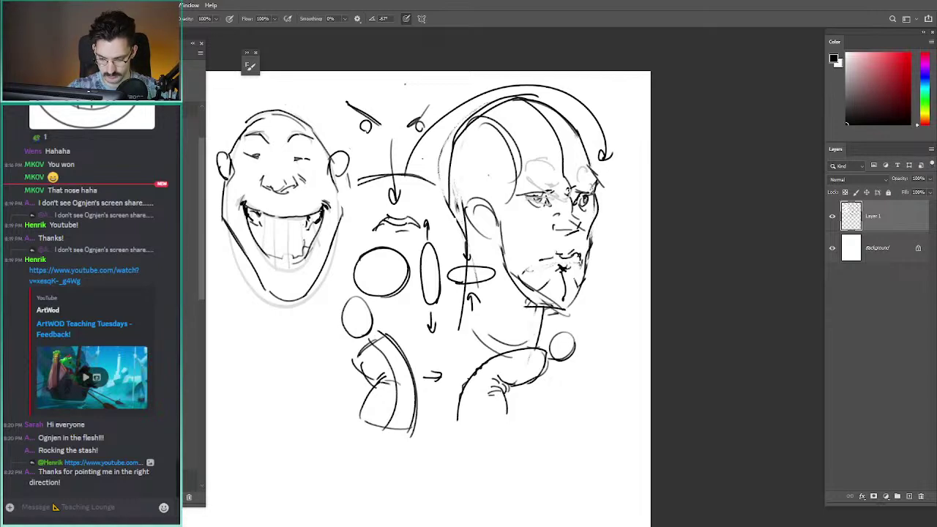
pyautogui.press('e')
pyautogui.moveTo(543, 249)
pyautogui.mouseDown()
pyautogui.moveTo(537, 259)
pyautogui.moveTo(576, 263)
pyautogui.mouseUp()
pyautogui.press('b')
pyautogui.press('e')
pyautogui.press('b')
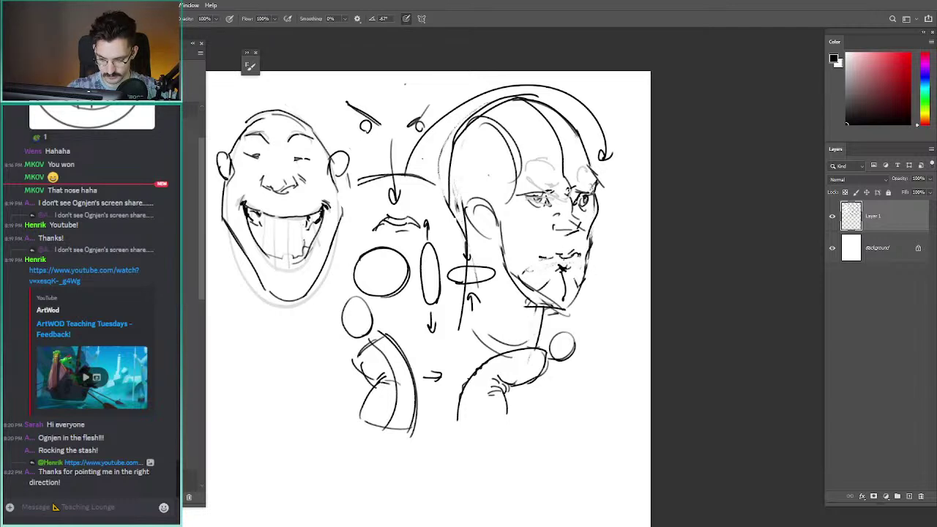
# - Remove the small pursed mouth and its chin creases, and draw a wide, gently upturned mouth line
pyautogui.hotkey('ctrl', 'z')
pyautogui.moveTo(568, 250)
pyautogui.mouseDown()
pyautogui.moveTo(547, 250)
pyautogui.moveTo(539, 265)
pyautogui.moveTo(571, 308)
pyautogui.moveTo(589, 259)
pyautogui.moveTo(563, 295)
pyautogui.moveTo(548, 246)
pyautogui.moveTo(567, 267)
pyautogui.moveTo(524, 250)
pyautogui.moveTo(557, 251)
pyautogui.moveTo(516, 246)
pyautogui.mouseUp()
pyautogui.hotkey('ctrl', 'z')
pyautogui.hotkey('ctrl', 'z')
pyautogui.hotkey('ctrl', 'z')
pyautogui.press('e')
pyautogui.press('b')
pyautogui.hotkey('ctrl', 'z')
pyautogui.hotkey('ctrl', 'z')
pyautogui.hotkey('ctrl', 'z')
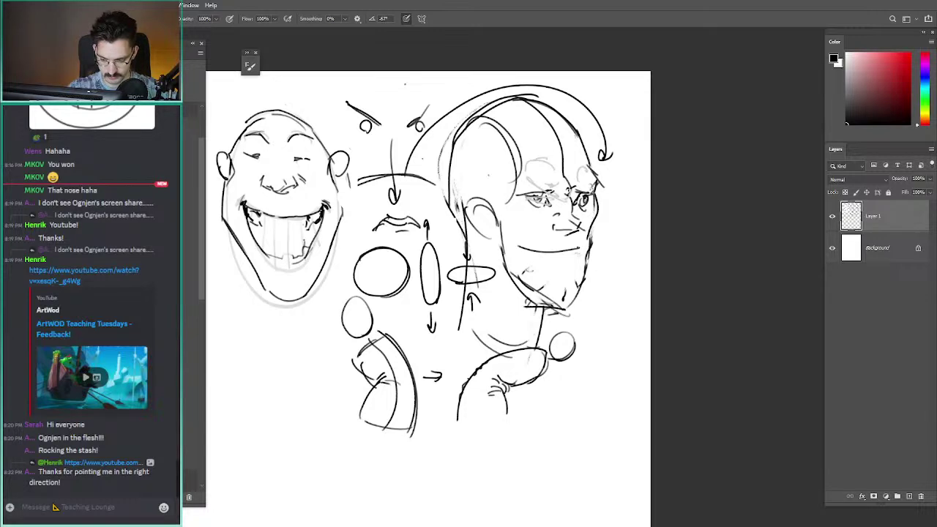
# - Add a vertical line down the chin and redraw the mouth as a wider smile with lifted corners
pyautogui.press('e')
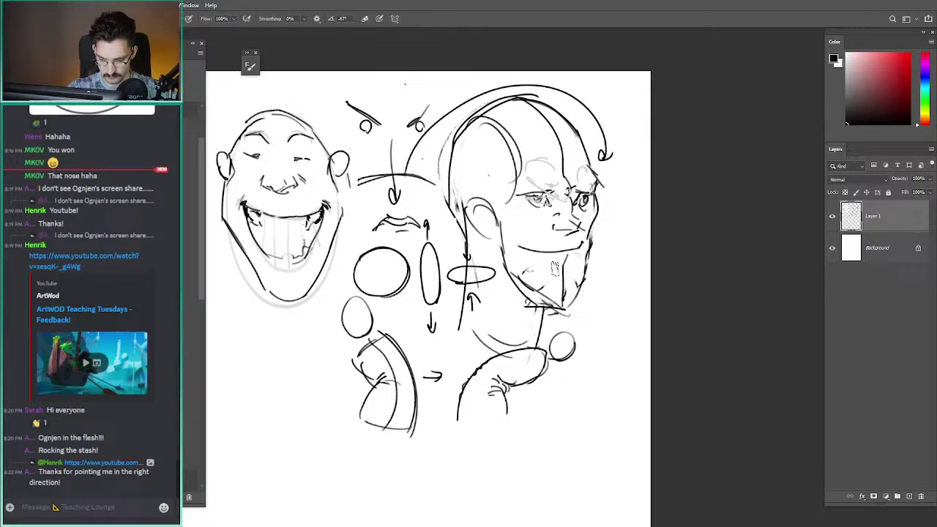
pyautogui.press('b')
pyautogui.press('e')
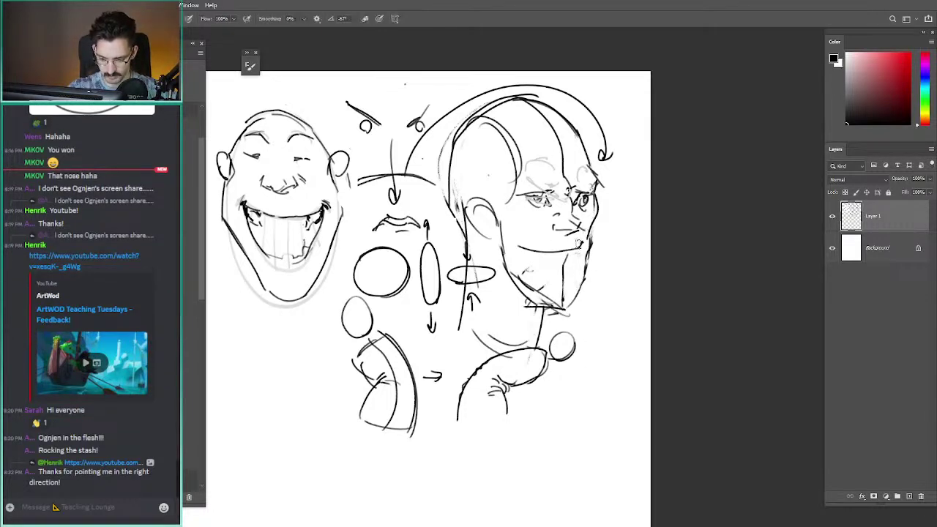
pyautogui.press('b')
pyautogui.moveTo(581, 235)
pyautogui.mouseDown()
pyautogui.moveTo(578, 248)
pyautogui.moveTo(586, 245)
pyautogui.moveTo(512, 245)
pyautogui.moveTo(523, 241)
pyautogui.mouseUp()
pyautogui.press('e')
pyautogui.press('b')
pyautogui.hotkey('ctrl', 'z')
pyautogui.press('e')
pyautogui.moveTo(583, 229)
pyautogui.mouseDown()
pyautogui.moveTo(588, 240)
pyautogui.moveTo(528, 231)
pyautogui.moveTo(517, 241)
pyautogui.mouseUp()
pyautogui.press('b')
pyautogui.hotkey('ctrl', 'z')
pyautogui.press('e')
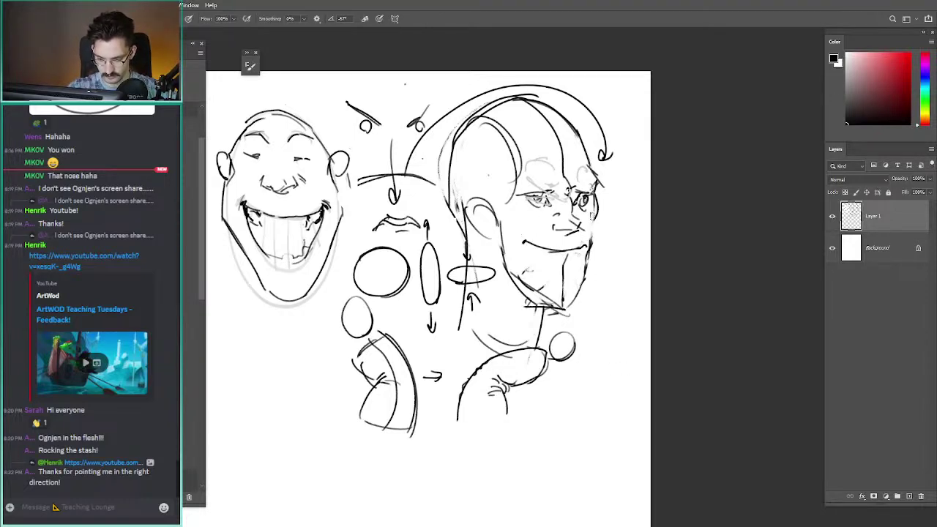
# - Erase the bald head's far contour beside the smile and redraw it as an outward-bulging cheek
pyautogui.moveTo(593, 218)
pyautogui.mouseDown()
pyautogui.moveTo(592, 243)
pyautogui.moveTo(594, 222)
pyautogui.moveTo(583, 207)
pyautogui.moveTo(590, 245)
pyautogui.moveTo(596, 206)
pyautogui.moveTo(590, 251)
pyautogui.mouseUp()
pyautogui.press('b')
pyautogui.hotkey('ctrl', 'z')
pyautogui.hotkey('ctrl', 'z')
pyautogui.press('e')
pyautogui.press('b')
pyautogui.press('e')
pyautogui.press('b')
# - Draw a rounded, pushed-up cheek shape below the bald head's near eye, undoing the strokes that miss
pyautogui.moveTo(594, 197)
pyautogui.mouseDown()
pyautogui.moveTo(589, 256)
pyautogui.moveTo(590, 206)
pyautogui.mouseUp()
pyautogui.hotkey('ctrl', 'z')
pyautogui.moveTo(542, 229)
pyautogui.mouseDown()
pyautogui.moveTo(526, 235)
pyautogui.moveTo(543, 222)
pyautogui.moveTo(509, 218)
pyautogui.moveTo(512, 237)
pyautogui.moveTo(531, 226)
pyautogui.moveTo(553, 254)
pyautogui.moveTo(578, 251)
pyautogui.moveTo(524, 196)
pyautogui.mouseUp()
pyautogui.hotkey('ctrl', 'z')
pyautogui.hotkey('ctrl', 'z')
pyautogui.hotkey('ctrl', 'z')
pyautogui.hotkey('ctrl', 'z')
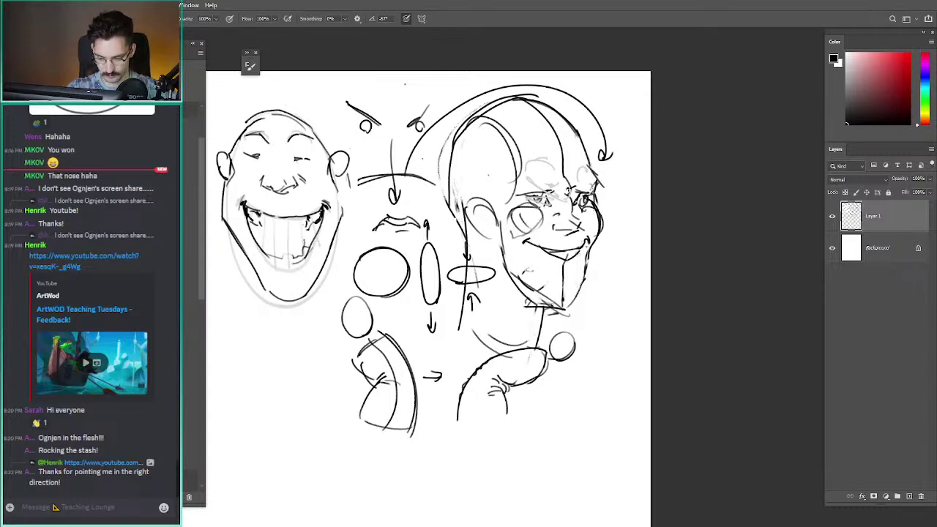
# - Try extra strokes below the smile, at the near eye and across toward the grinning head
pyautogui.moveTo(556, 257)
pyautogui.mouseDown()
pyautogui.moveTo(578, 250)
pyautogui.moveTo(561, 257)
pyautogui.mouseUp()
pyautogui.hotkey('ctrl', 'z')
pyautogui.hotkey('ctrl', 'z')
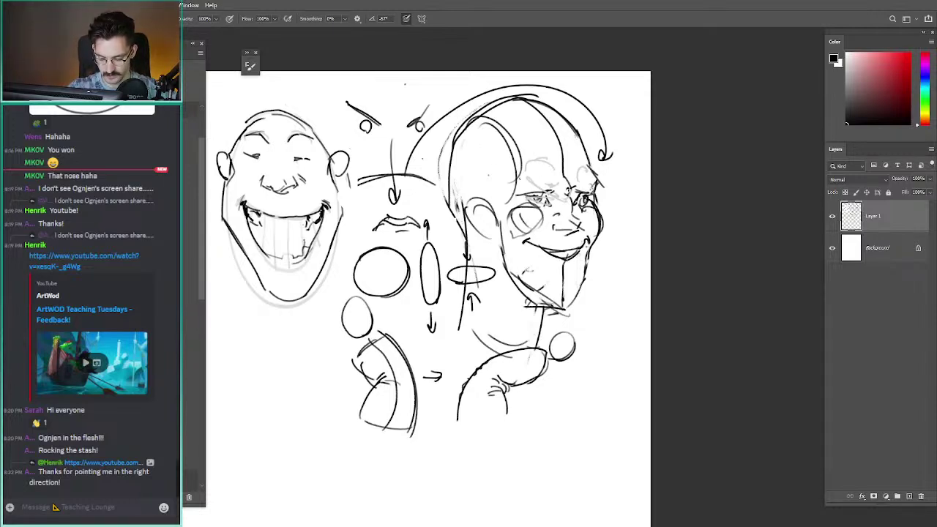
pyautogui.moveTo(544, 189)
pyautogui.mouseDown()
pyautogui.moveTo(579, 252)
pyautogui.moveTo(549, 192)
pyautogui.mouseUp()
pyautogui.hotkey('ctrl', 'z')
pyautogui.moveTo(597, 277)
pyautogui.mouseDown()
pyautogui.moveTo(576, 183)
pyautogui.moveTo(612, 268)
pyautogui.moveTo(602, 237)
pyautogui.moveTo(586, 265)
pyautogui.moveTo(344, 202)
pyautogui.moveTo(350, 186)
pyautogui.mouseUp()
pyautogui.hotkey('ctrl', 'z')
pyautogui.hotkey('ctrl', 'z')
pyautogui.hotkey('ctrl', 'z')
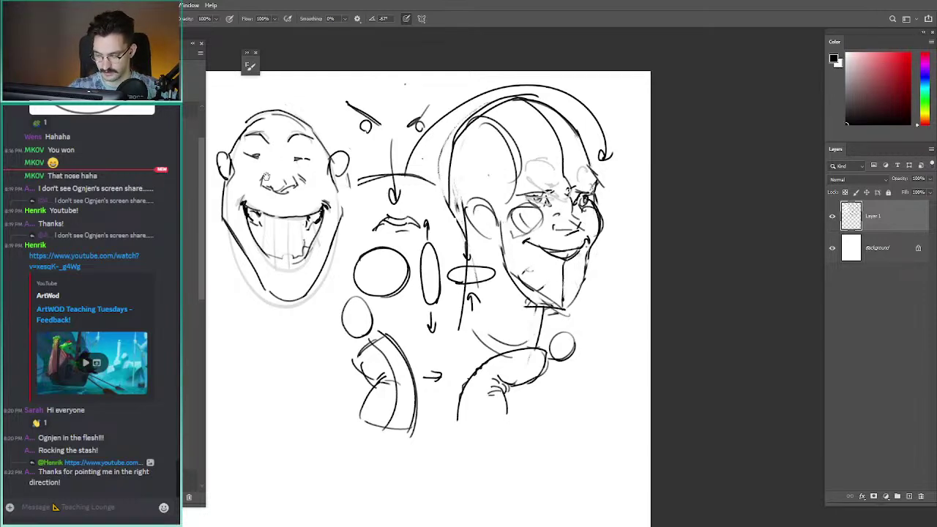
# - Draw a simple smiley below the grinning head with one wide smile curve and two eye dots, undoing stray marks
pyautogui.moveTo(266, 176); pyautogui.dragTo(380, 181)
pyautogui.moveTo(407, 327)
pyautogui.mouseDown()
pyautogui.moveTo(446, 255)
pyautogui.moveTo(440, 288)
pyautogui.moveTo(372, 258)
pyautogui.mouseUp()
pyautogui.hotkey('ctrl', 'z')
pyautogui.moveTo(466, 282); pyautogui.dragTo(369, 277)
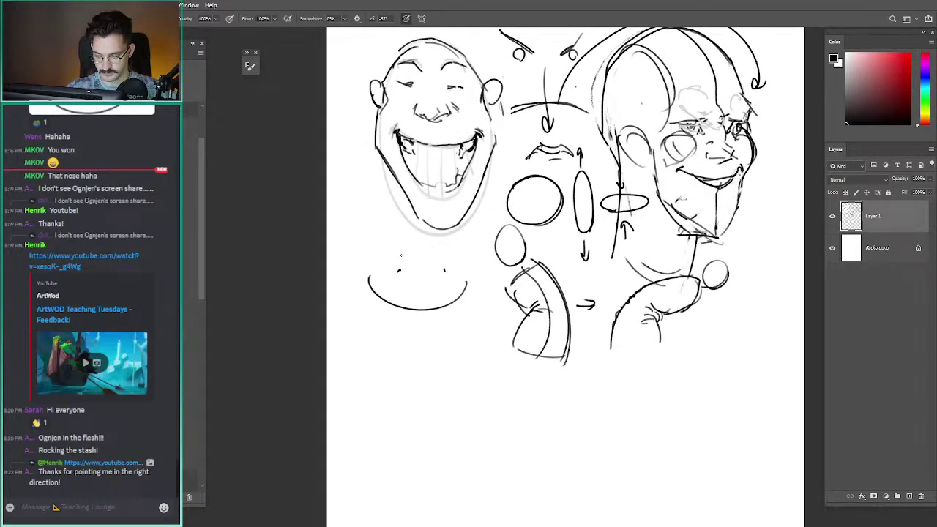
pyautogui.moveTo(425, 307); pyautogui.dragTo(424, 294)
pyautogui.moveTo(420, 303); pyautogui.dragTo(428, 303)
pyautogui.hotkey('ctrl', 'z')
pyautogui.hotkey('ctrl', 'z')
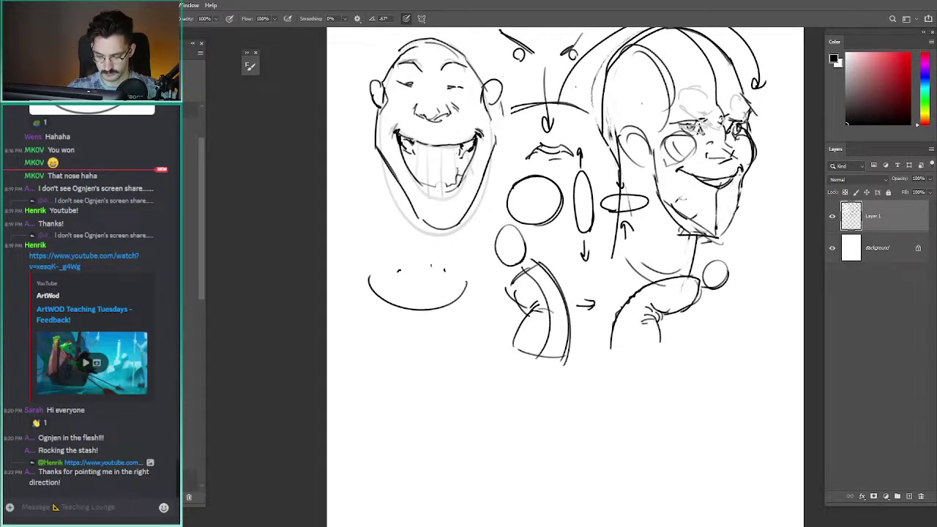
# - Sketch a squeezed lower eyelid and short creases under the bald head's near eye, undoing the strokes that miss
pyautogui.moveTo(468, 243); pyautogui.dragTo(304, 270)
pyautogui.moveTo(505, 174); pyautogui.dragTo(495, 189)
pyautogui.moveTo(572, 230); pyautogui.dragTo(568, 270)
pyautogui.hotkey('ctrl', 'z')
pyautogui.moveTo(515, 183)
pyautogui.mouseDown()
pyautogui.moveTo(509, 209)
pyautogui.moveTo(503, 180)
pyautogui.mouseUp()
pyautogui.hotkey('ctrl', 'z')
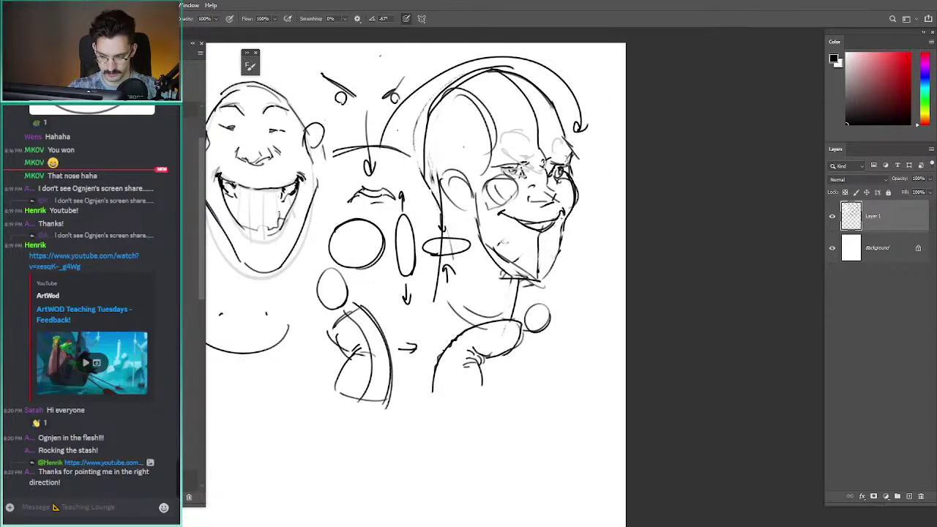
pyautogui.moveTo(493, 173)
pyautogui.mouseDown()
pyautogui.moveTo(523, 164)
pyautogui.moveTo(505, 184)
pyautogui.mouseUp()
pyautogui.hotkey('ctrl', 'z')
pyautogui.moveTo(278, 115)
pyautogui.mouseDown()
pyautogui.moveTo(287, 144)
pyautogui.moveTo(296, 121)
pyautogui.mouseUp()
pyautogui.hotkey('ctrl', 'z')
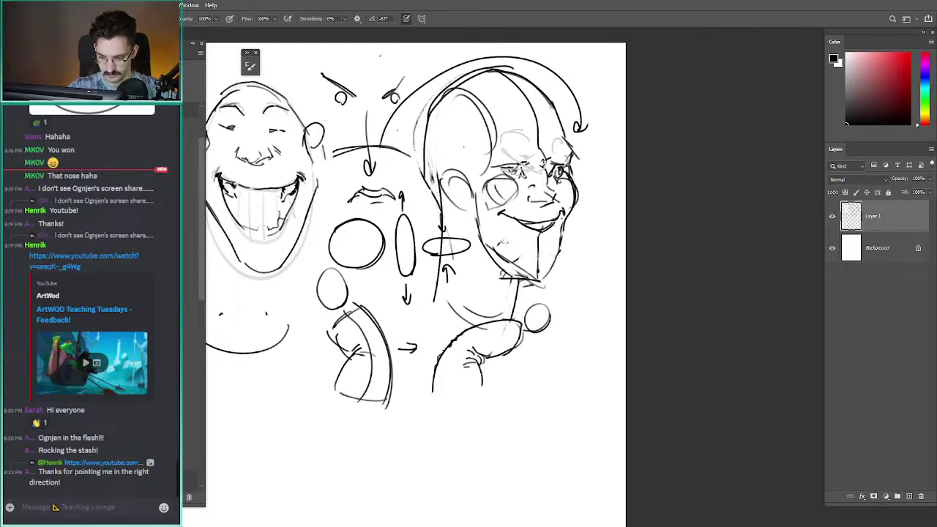
pyautogui.moveTo(566, 178); pyautogui.dragTo(504, 175)
pyautogui.hotkey('ctrl', 'z')
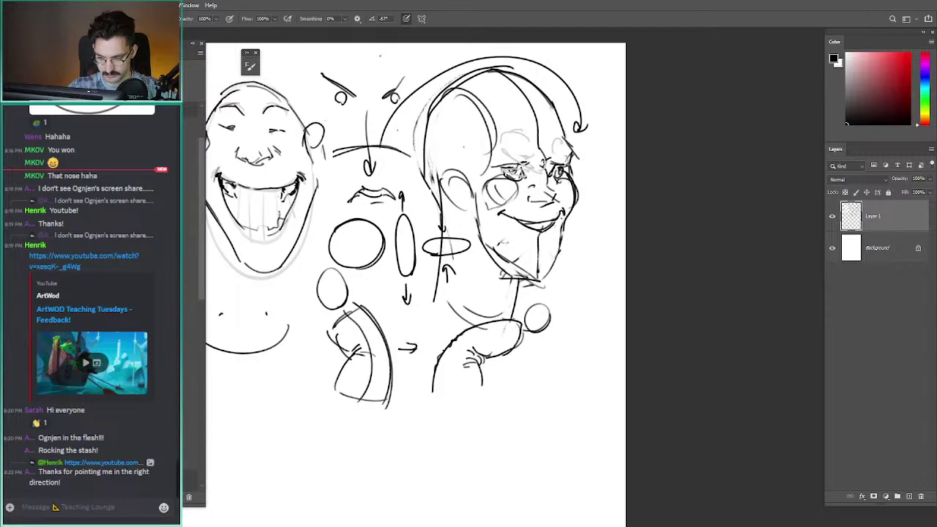
pyautogui.hotkey('ctrl', 'z')
# - Add a curved crease below the bald head's far eye and try another fold on the near cheek
pyautogui.moveTo(567, 179)
pyautogui.mouseDown()
pyautogui.moveTo(558, 184)
pyautogui.moveTo(567, 209)
pyautogui.mouseUp()
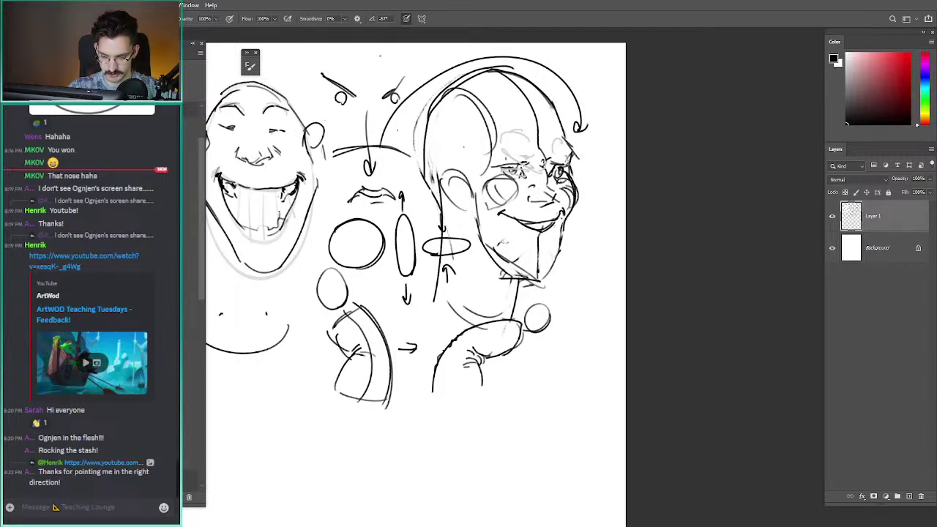
pyautogui.moveTo(506, 207)
pyautogui.mouseDown()
pyautogui.moveTo(519, 177)
pyautogui.moveTo(502, 176)
pyautogui.moveTo(499, 186)
pyautogui.moveTo(518, 176)
pyautogui.moveTo(507, 183)
pyautogui.mouseUp()
pyautogui.hotkey('ctrl', 'z')
pyautogui.hotkey('ctrl', 'z')
pyautogui.hotkey('ctrl', 'z')
# - Mark the pushed-up cheek folds with red arcs running down from both eyes of the bald head
pyautogui.moveTo(892, 78); pyautogui.dragTo(909, 53)
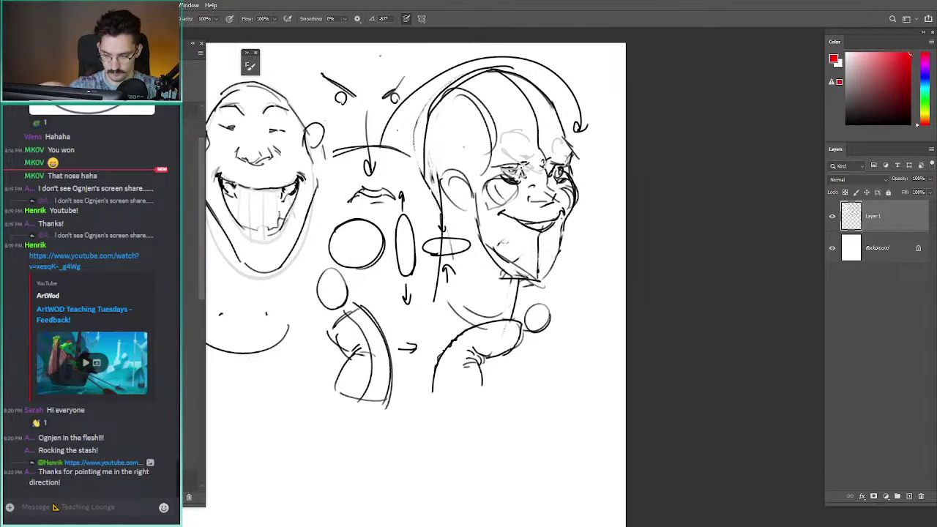
pyautogui.moveTo(510, 173); pyautogui.dragTo(502, 209)
pyautogui.moveTo(565, 180); pyautogui.dragTo(570, 203)
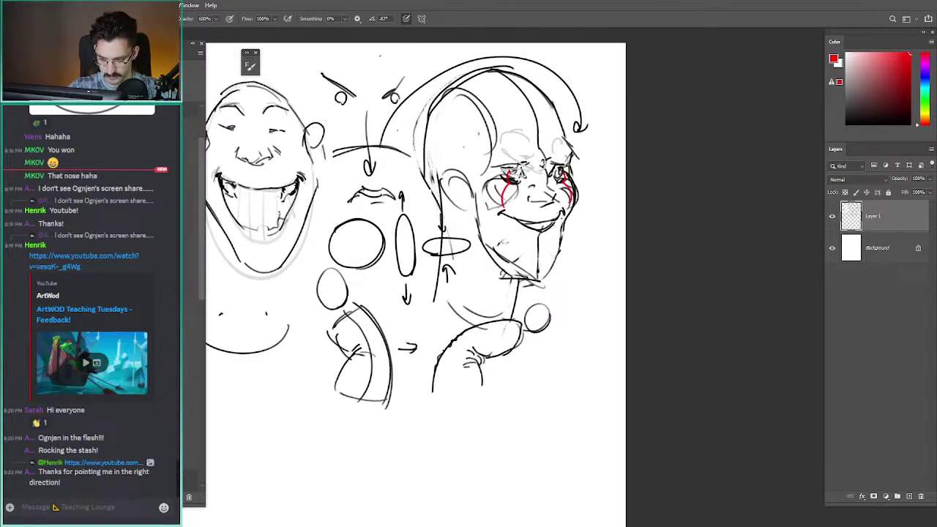
pyautogui.moveTo(335, 178); pyautogui.dragTo(371, 173)
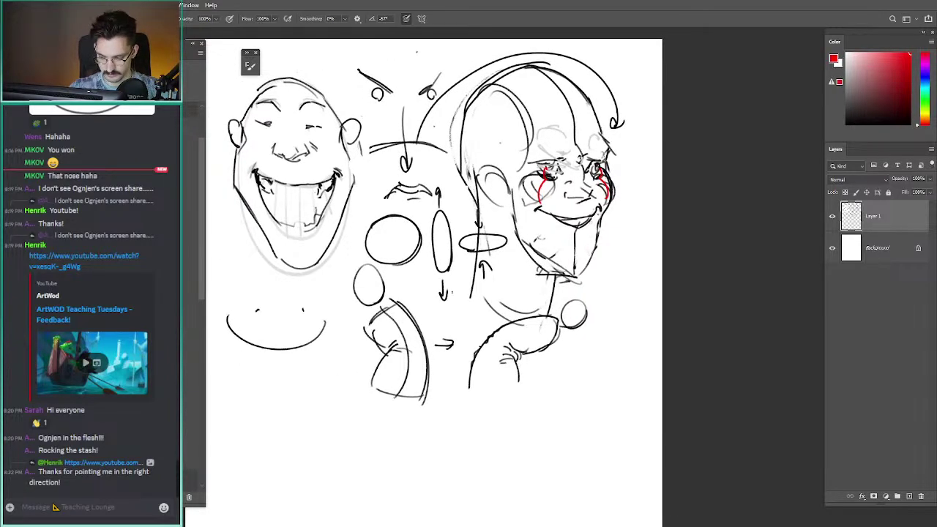
pyautogui.moveTo(452, 293); pyautogui.dragTo(474, 278)
pyautogui.moveTo(393, 237)
pyautogui.mouseDown()
pyautogui.moveTo(536, 246)
pyautogui.moveTo(394, 230)
pyautogui.moveTo(483, 178)
pyautogui.moveTo(461, 281)
pyautogui.mouseUp()
pyautogui.hotkey('ctrl', 'z')
pyautogui.hotkey('ctrl', 'z')
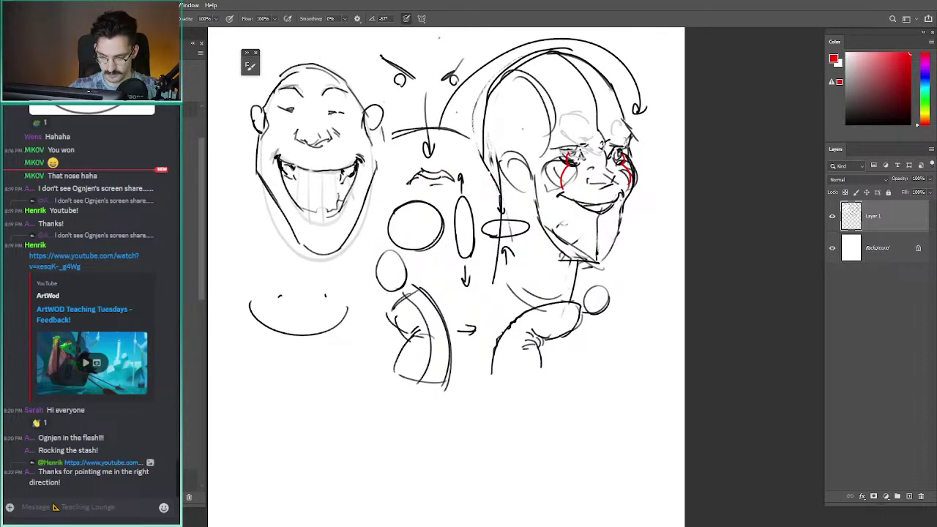
pyautogui.moveTo(382, 235)
pyautogui.mouseDown()
pyautogui.moveTo(414, 256)
pyautogui.moveTo(380, 233)
pyautogui.mouseUp()
pyautogui.moveTo(439, 248); pyautogui.dragTo(345, 275)
pyautogui.hotkey('ctrl', 'z')
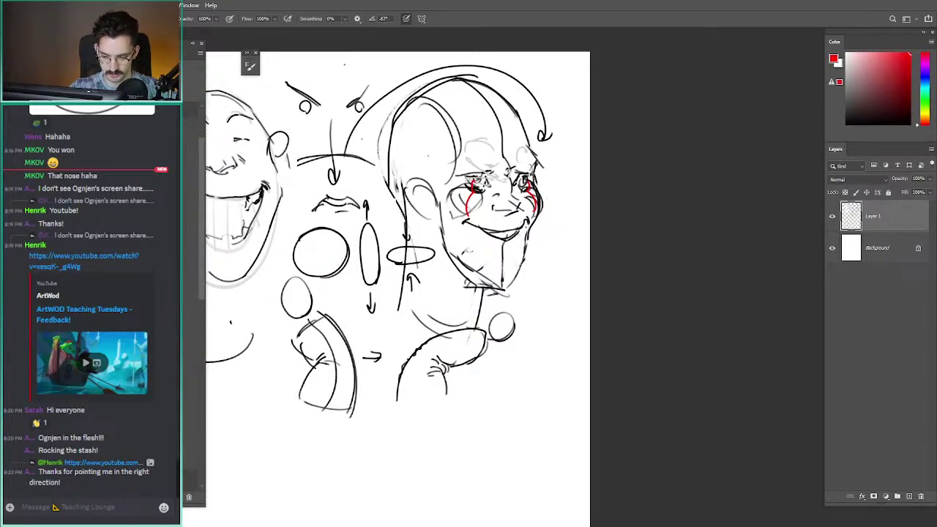
pyautogui.moveTo(447, 208)
pyautogui.mouseDown()
pyautogui.moveTo(497, 210)
pyautogui.moveTo(469, 190)
pyautogui.moveTo(434, 213)
pyautogui.moveTo(476, 204)
pyautogui.mouseUp()
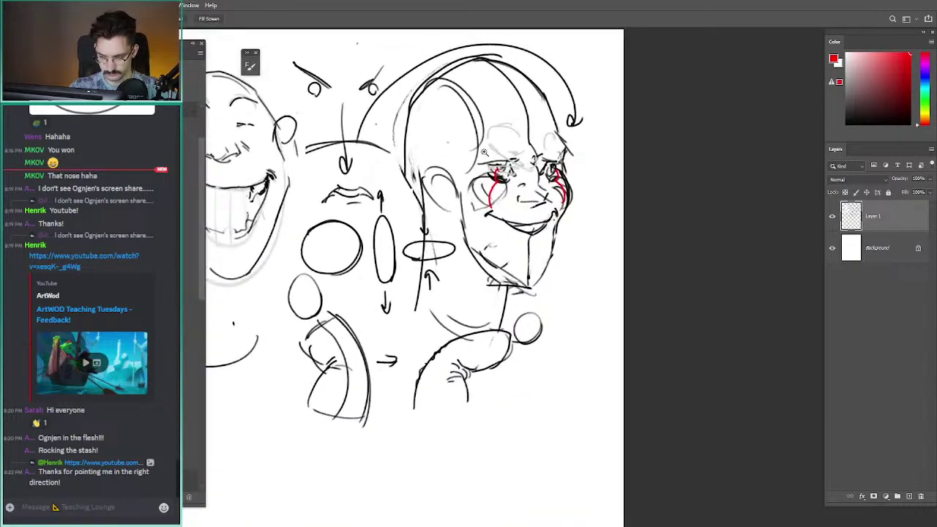
# - Draw lowered, angry brows in black above both eyes of the bald head, slanting toward the nose bridge
pyautogui.press('d')
pyautogui.moveTo(542, 135); pyautogui.dragTo(554, 157)
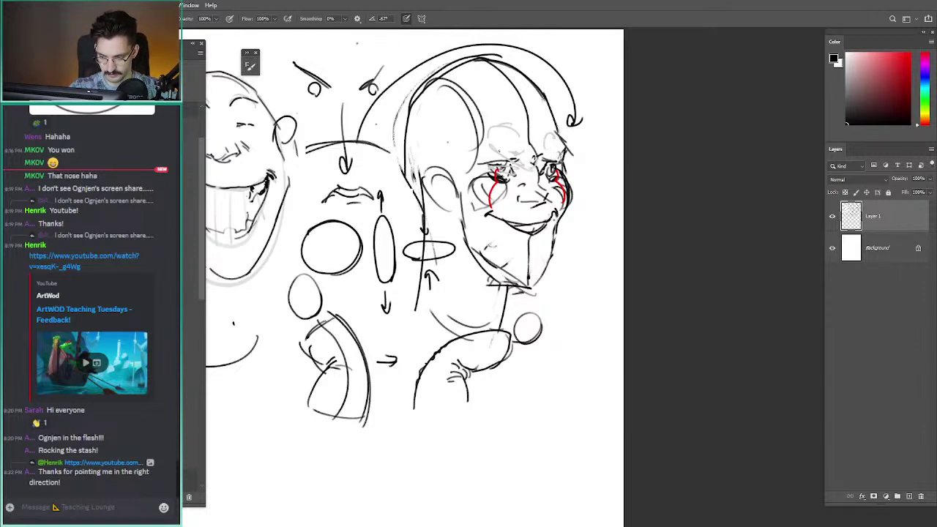
pyautogui.moveTo(489, 150); pyautogui.dragTo(539, 161)
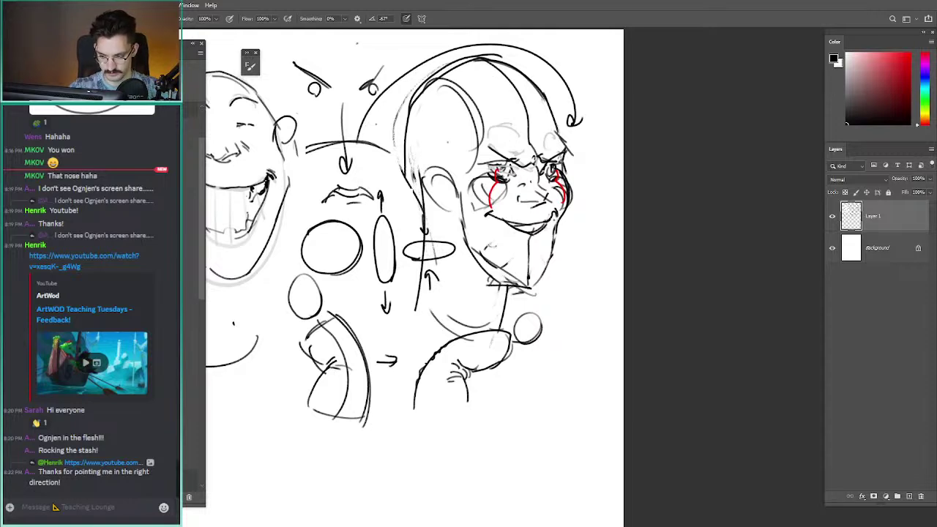
pyautogui.moveTo(521, 162)
pyautogui.mouseDown()
pyautogui.moveTo(542, 181)
pyautogui.moveTo(526, 185)
pyautogui.mouseUp()
pyautogui.hotkey('ctrl', 'z')
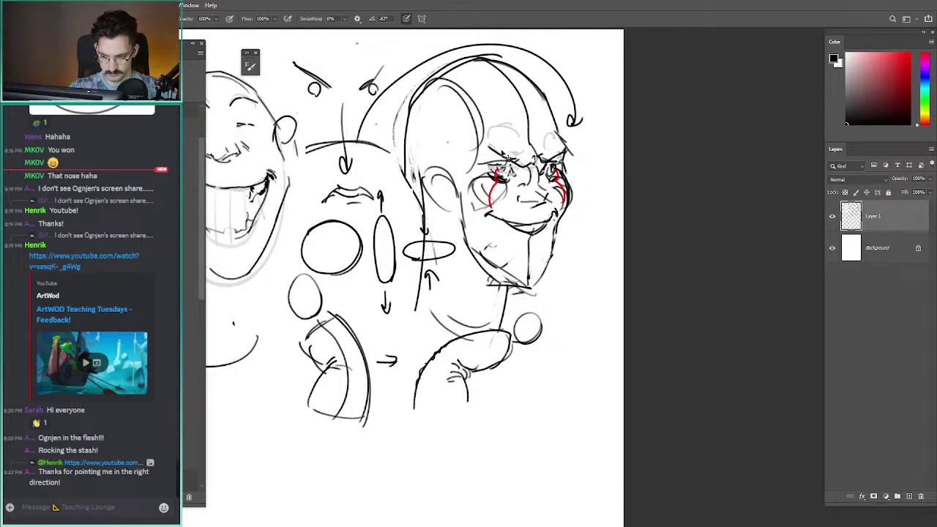
pyautogui.hotkey('ctrl', 'z')
# - Sketch slanted parallel lines and a bent line outside the far side of the bald head's face
pyautogui.moveTo(586, 147)
pyautogui.mouseDown()
pyautogui.moveTo(604, 202)
pyautogui.moveTo(583, 234)
pyautogui.mouseUp()
pyautogui.hotkey('ctrl', 'z')
pyautogui.moveTo(611, 204); pyautogui.dragTo(585, 149)
pyautogui.hotkey('ctrl', 'z')
pyautogui.moveTo(614, 204); pyautogui.dragTo(590, 153)
pyautogui.hotkey('ctrl', 'z')
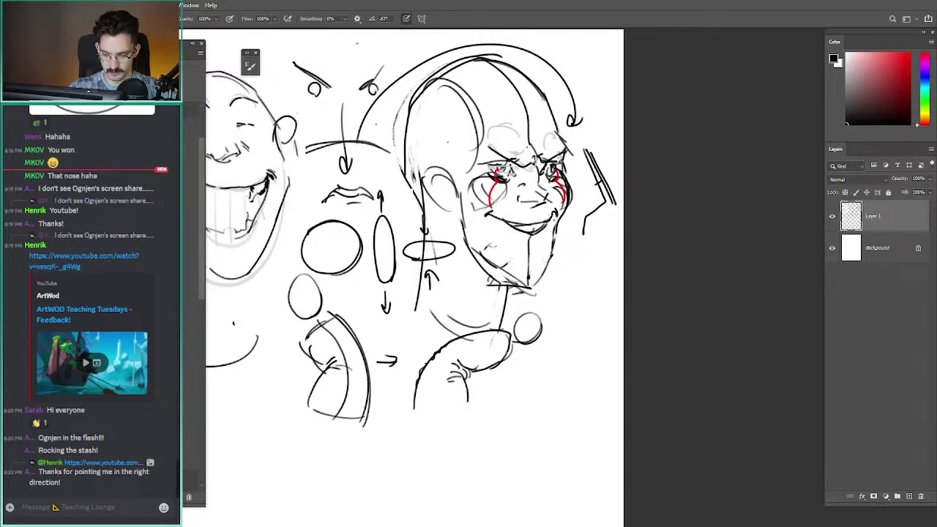
# - Extend the bald head's near brow outward and add bunched skin folds and short creases on the forehead above the brows
pyautogui.moveTo(532, 157)
pyautogui.mouseDown()
pyautogui.moveTo(523, 168)
pyautogui.moveTo(538, 174)
pyautogui.moveTo(526, 176)
pyautogui.moveTo(524, 158)
pyautogui.moveTo(530, 162)
pyautogui.moveTo(474, 150)
pyautogui.mouseUp()
pyautogui.hotkey('ctrl', 'z')
pyautogui.hotkey('ctrl', 'z')
pyautogui.moveTo(529, 142)
pyautogui.mouseDown()
pyautogui.moveTo(549, 128)
pyautogui.moveTo(513, 136)
pyautogui.moveTo(536, 141)
pyautogui.mouseUp()
pyautogui.moveTo(532, 130)
pyautogui.mouseDown()
pyautogui.moveTo(513, 153)
pyautogui.moveTo(538, 154)
pyautogui.moveTo(503, 146)
pyautogui.mouseUp()
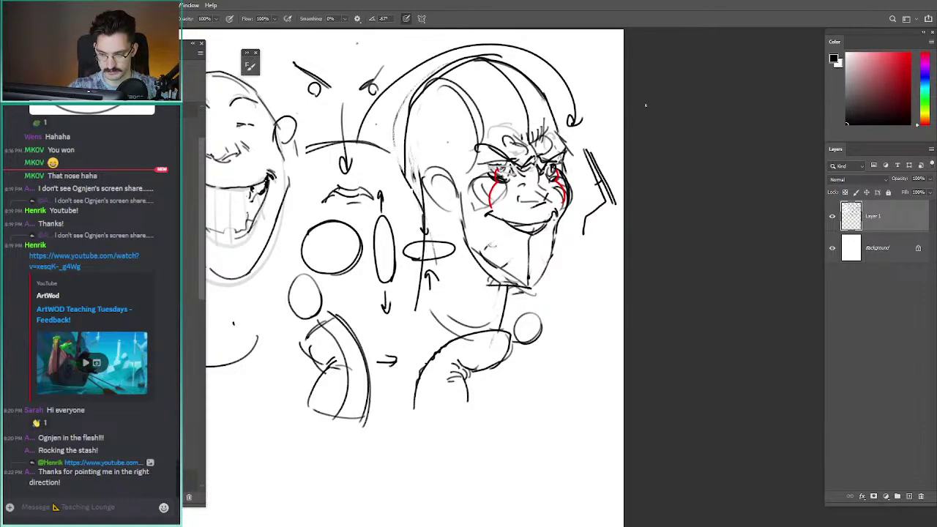
# - Try red guide strokes across the bald head's forehead and brows
pyautogui.click(909, 53)
pyautogui.moveTo(516, 77)
pyautogui.mouseDown()
pyautogui.moveTo(565, 166)
pyautogui.moveTo(498, 161)
pyautogui.mouseUp()
pyautogui.hotkey('ctrl', 'z')
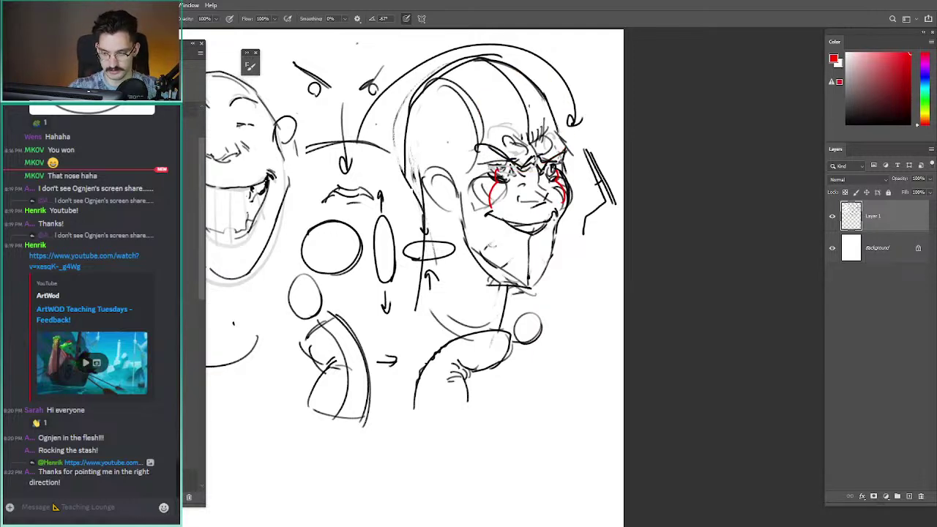
pyautogui.moveTo(560, 90)
pyautogui.mouseDown()
pyautogui.moveTo(472, 121)
pyautogui.moveTo(565, 106)
pyautogui.mouseUp()
pyautogui.hotkey('ctrl', 'z')
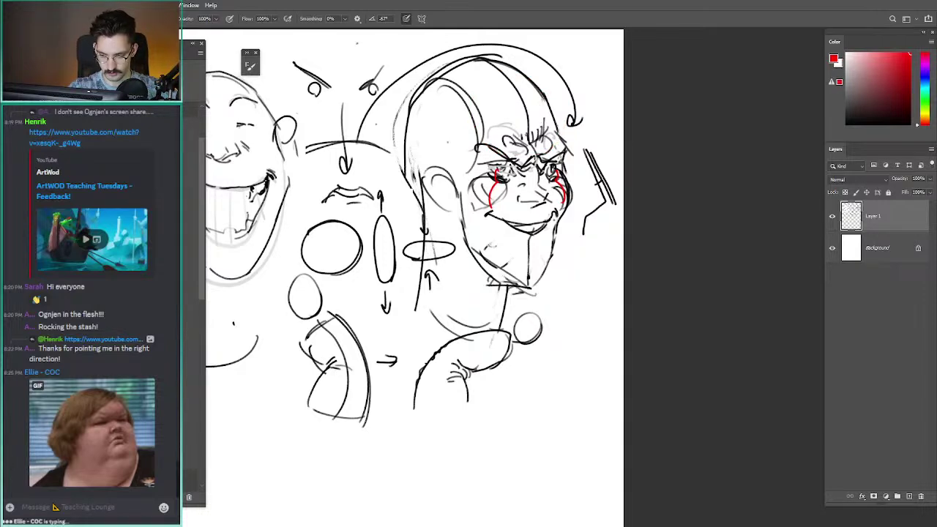
pyautogui.moveTo(558, 142)
pyautogui.mouseDown()
pyautogui.moveTo(484, 155)
pyautogui.moveTo(417, 136)
pyautogui.moveTo(472, 161)
pyautogui.mouseUp()
pyautogui.hotkey('ctrl', 'z')
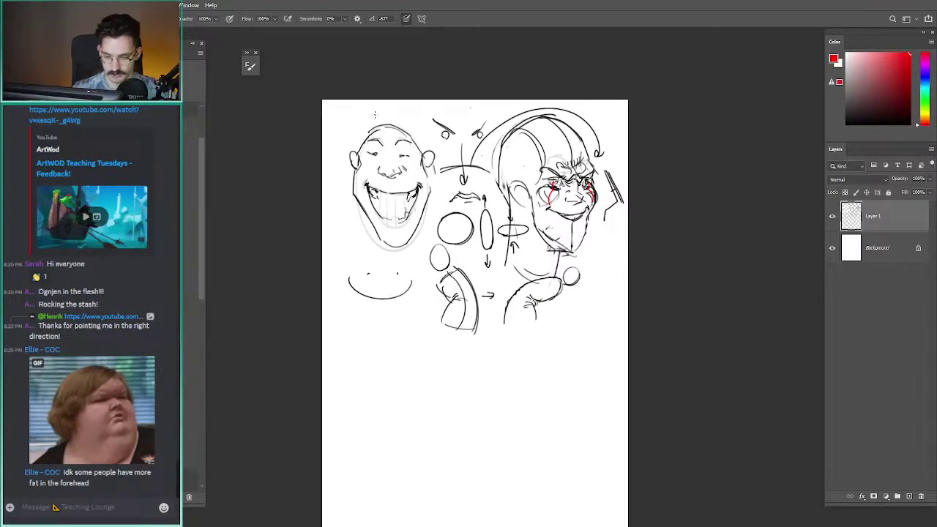
# - Try outlining the fleshy bulge above the bald head's near brow with a red arc
pyautogui.moveTo(426, 191); pyautogui.dragTo(461, 188)
pyautogui.moveTo(584, 216); pyautogui.dragTo(542, 201)
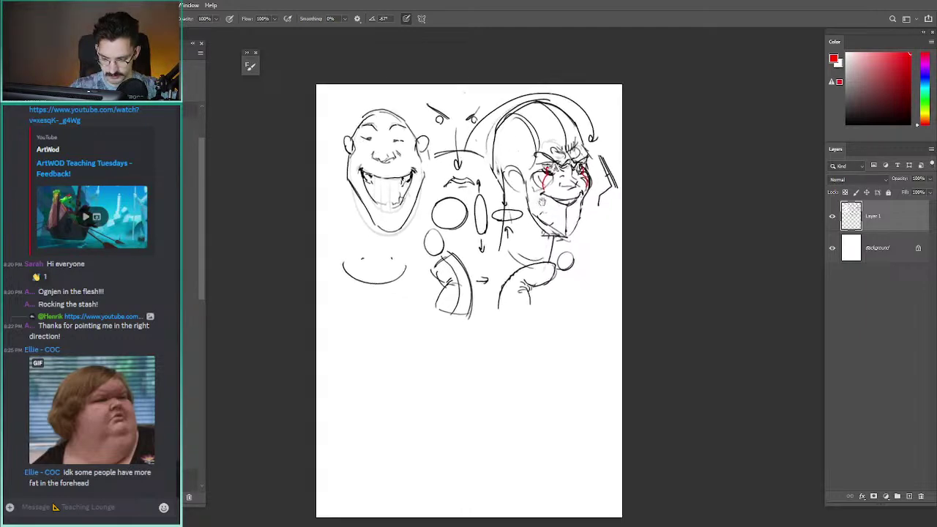
pyautogui.scroll(1, 545, 203)
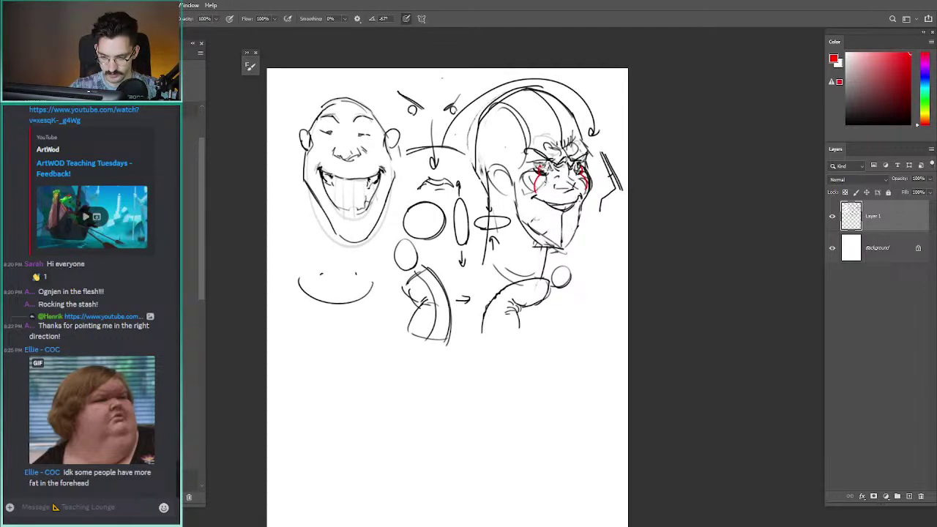
pyautogui.scroll(1, 535, 154)
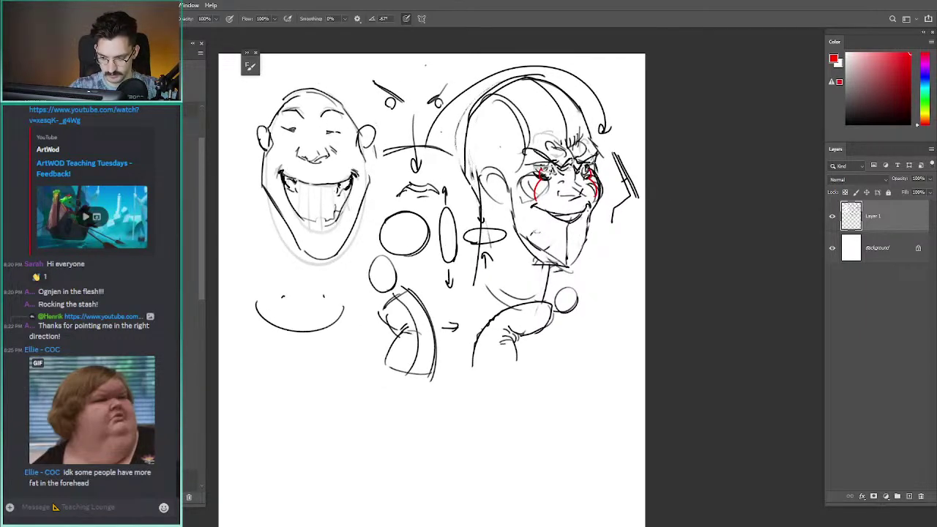
pyautogui.moveTo(575, 213)
pyautogui.mouseDown()
pyautogui.moveTo(569, 228)
pyautogui.moveTo(575, 210)
pyautogui.mouseUp()
pyautogui.hotkey('ctrl', 'z')
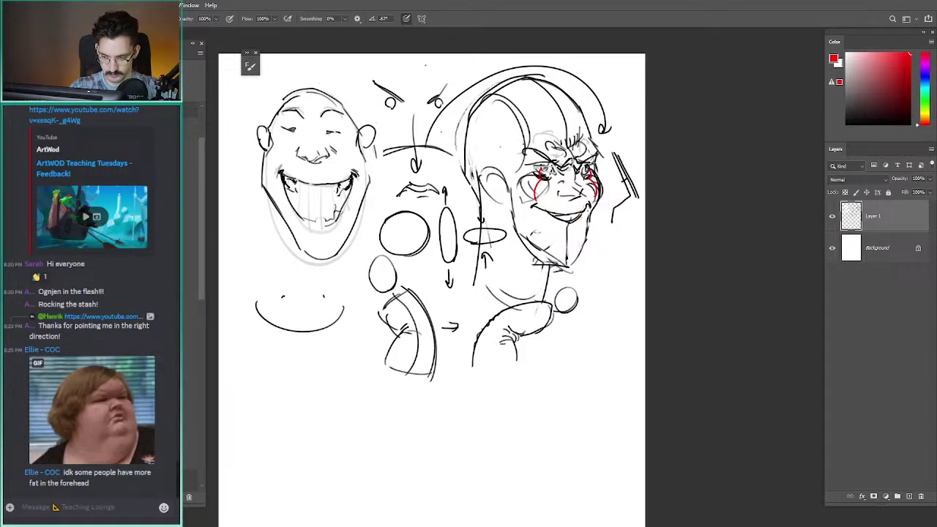
pyautogui.hotkey('ctrl', 'z')
pyautogui.moveTo(524, 150)
pyautogui.mouseDown()
pyautogui.moveTo(560, 139)
pyautogui.moveTo(557, 167)
pyautogui.mouseUp()
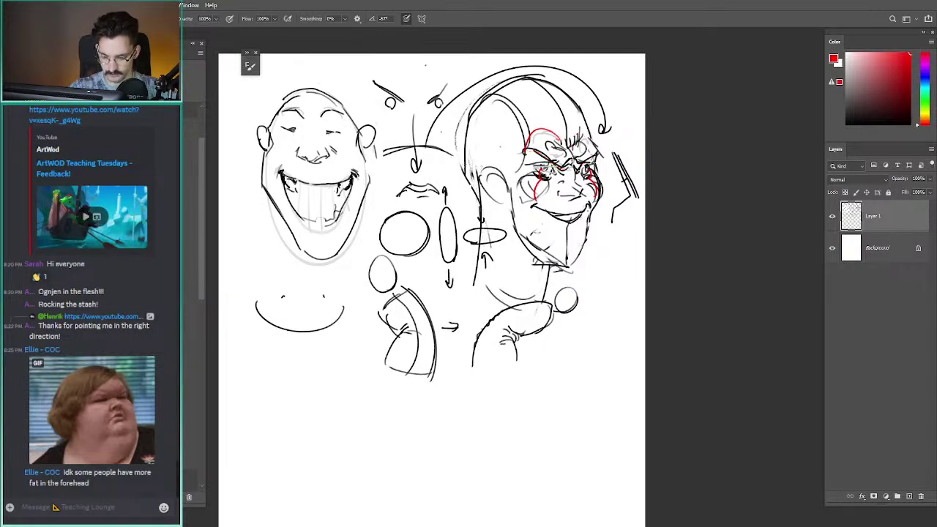
pyautogui.hotkey('ctrl', 'z')
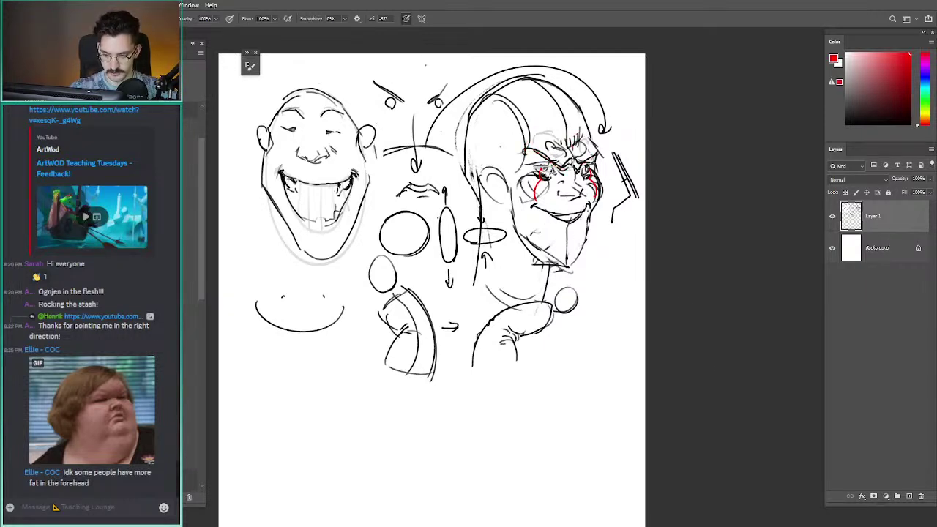
pyautogui.moveTo(431, 238)
pyautogui.mouseDown()
pyautogui.moveTo(486, 255)
pyautogui.moveTo(432, 242)
pyautogui.mouseUp()
pyautogui.hotkey('ctrl', 'z')
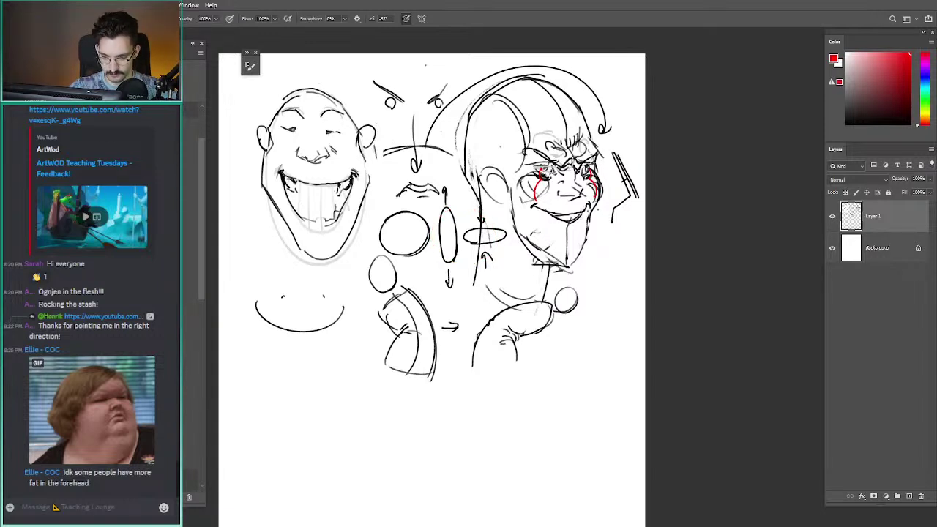
pyautogui.moveTo(474, 260); pyautogui.dragTo(433, 241)
pyautogui.hotkey('ctrl', 'z')
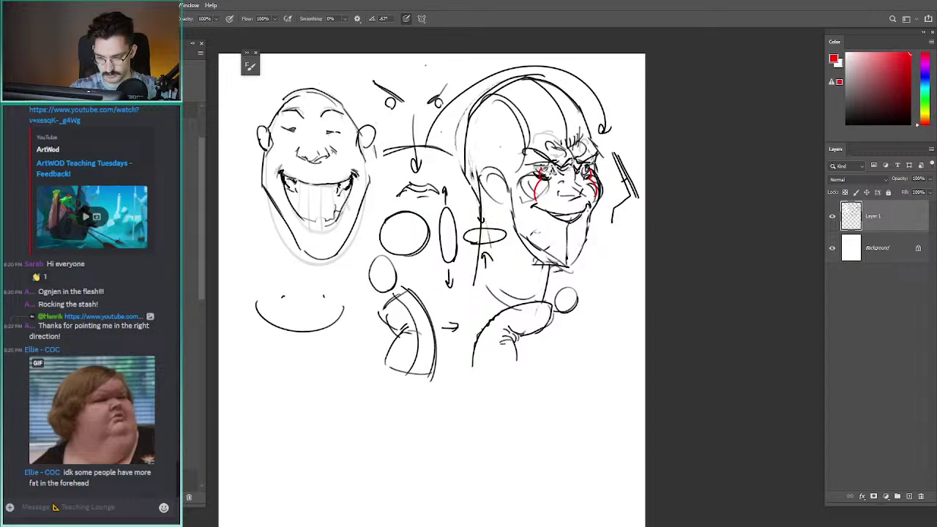
pyautogui.moveTo(271, 165); pyautogui.dragTo(335, 182)
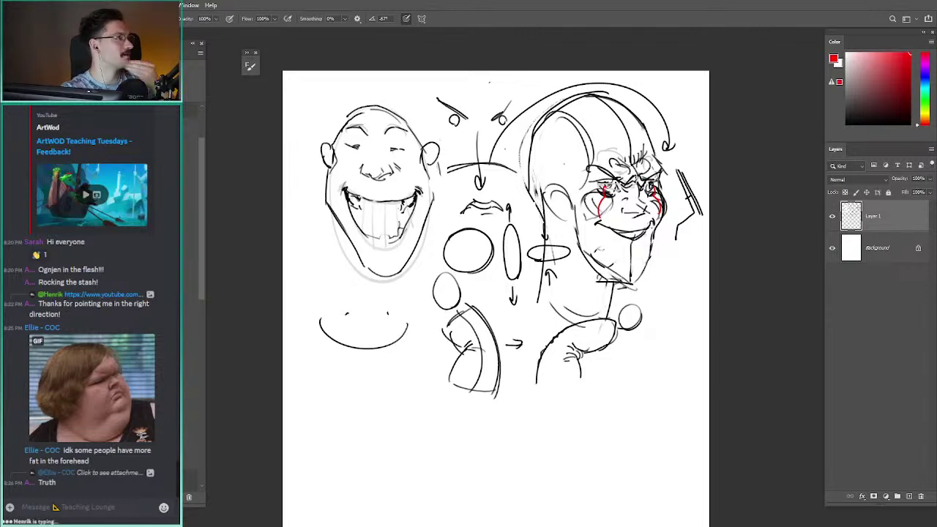
pyautogui.moveTo(514, 180); pyautogui.dragTo(529, 205)
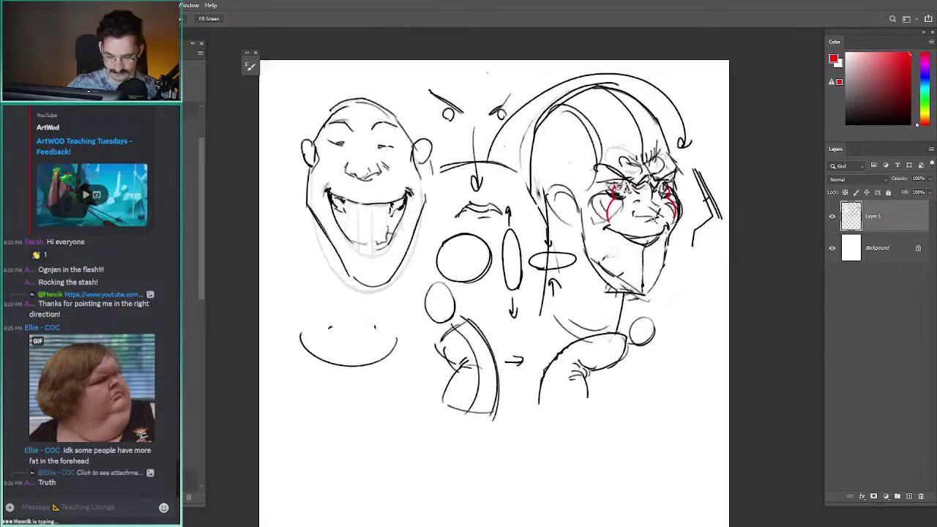
# - Try a red stroke from the bald head's ear down along the near jaw to the chin
pyautogui.press('d')
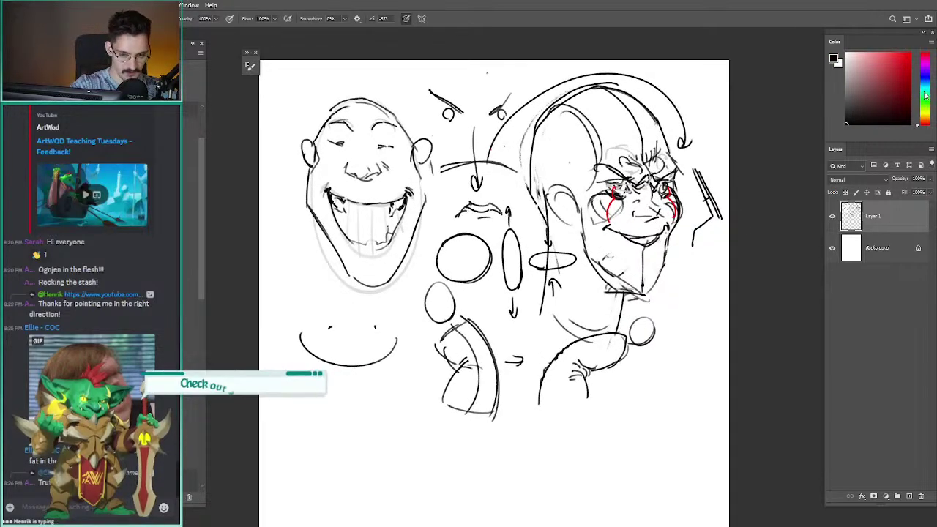
pyautogui.click(924, 90)
pyautogui.click(908, 53)
pyautogui.moveTo(554, 189)
pyautogui.mouseDown()
pyautogui.moveTo(575, 233)
pyautogui.moveTo(637, 294)
pyautogui.mouseUp()
pyautogui.hotkey('ctrl', 'z')
pyautogui.press('d')
pyautogui.hotkey('ctrl', 'z')
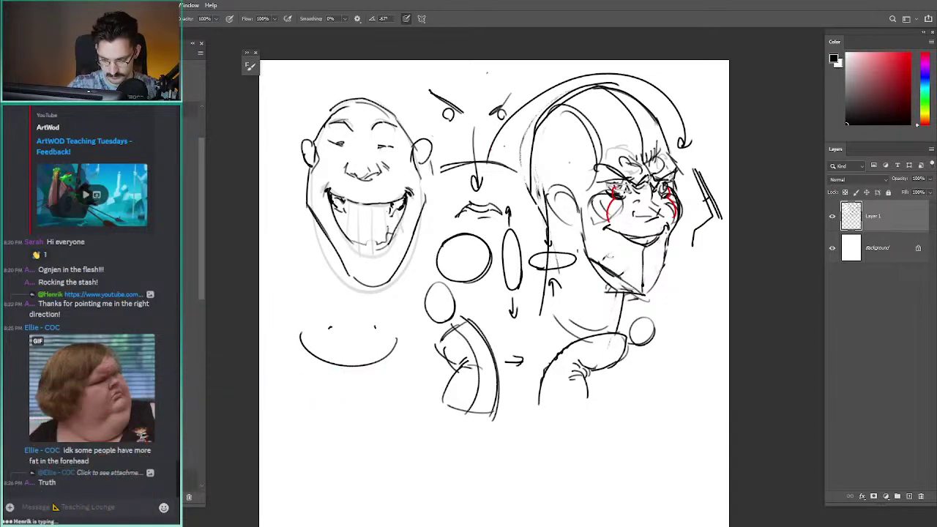
# - Redraw the bald head's near jawline in black with bold, angular strokes, undoing the ones that miss
pyautogui.moveTo(587, 259)
pyautogui.mouseDown()
pyautogui.moveTo(573, 245)
pyautogui.moveTo(581, 201)
pyautogui.mouseUp()
pyautogui.hotkey('ctrl', 'z')
pyautogui.moveTo(571, 248)
pyautogui.mouseDown()
pyautogui.moveTo(583, 203)
pyautogui.moveTo(573, 245)
pyautogui.moveTo(589, 257)
pyautogui.mouseUp()
pyautogui.hotkey('ctrl', 'z')
pyautogui.moveTo(589, 256)
pyautogui.mouseDown()
pyautogui.moveTo(621, 236)
pyautogui.moveTo(616, 221)
pyautogui.moveTo(610, 238)
pyautogui.moveTo(606, 211)
pyautogui.moveTo(614, 228)
pyautogui.moveTo(604, 238)
pyautogui.moveTo(605, 210)
pyautogui.moveTo(594, 217)
pyautogui.mouseUp()
pyautogui.hotkey('ctrl', 'z')
pyautogui.hotkey('ctrl', 'z')
pyautogui.hotkey('ctrl', 'z')
pyautogui.hotkey('ctrl', 'z')
pyautogui.hotkey('ctrl', 'z')
pyautogui.hotkey('ctrl', 'z')
# - Restate the bald head's far jaw contour and add a plane line from the cheek to the near jaw corner
pyautogui.moveTo(665, 261)
pyautogui.mouseDown()
pyautogui.moveTo(678, 240)
pyautogui.moveTo(671, 226)
pyautogui.mouseUp()
pyautogui.hotkey('ctrl', 'z')
pyautogui.hotkey('ctrl', 'z')
pyautogui.moveTo(621, 206); pyautogui.dragTo(584, 250)
pyautogui.hotkey('ctrl', 'z')
pyautogui.hotkey('ctrl', 'z')
# - Draw a bold oval on the side of the bald head's skull and try a circle over the near jaw corner
pyautogui.moveTo(546, 173)
pyautogui.mouseDown()
pyautogui.moveTo(602, 161)
pyautogui.moveTo(542, 154)
pyautogui.moveTo(551, 115)
pyautogui.moveTo(589, 126)
pyautogui.moveTo(551, 116)
pyautogui.mouseUp()
pyautogui.hotkey('ctrl', 'z')
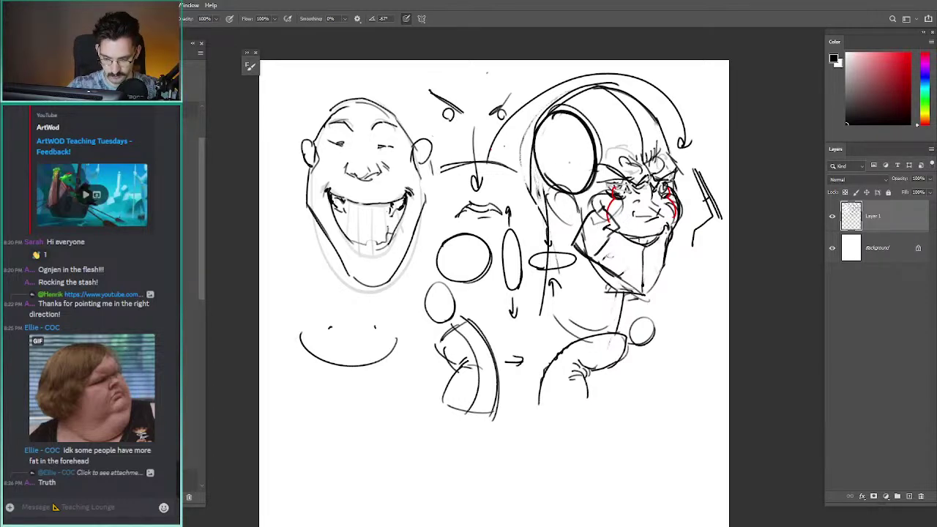
pyautogui.moveTo(608, 255); pyautogui.dragTo(578, 232)
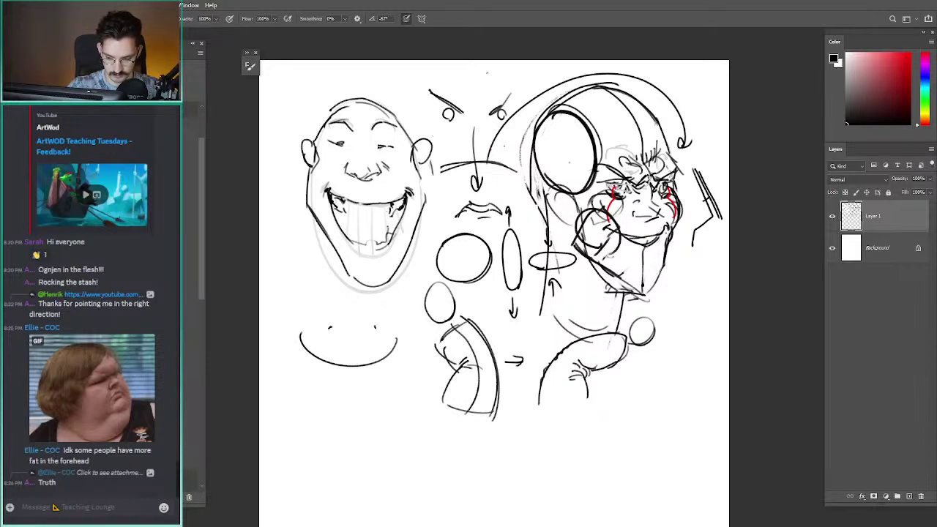
pyautogui.hotkey('ctrl', 'z')
pyautogui.moveTo(569, 167)
pyautogui.mouseDown()
pyautogui.moveTo(594, 190)
pyautogui.moveTo(570, 171)
pyautogui.mouseUp()
pyautogui.hotkey('ctrl', 'z')
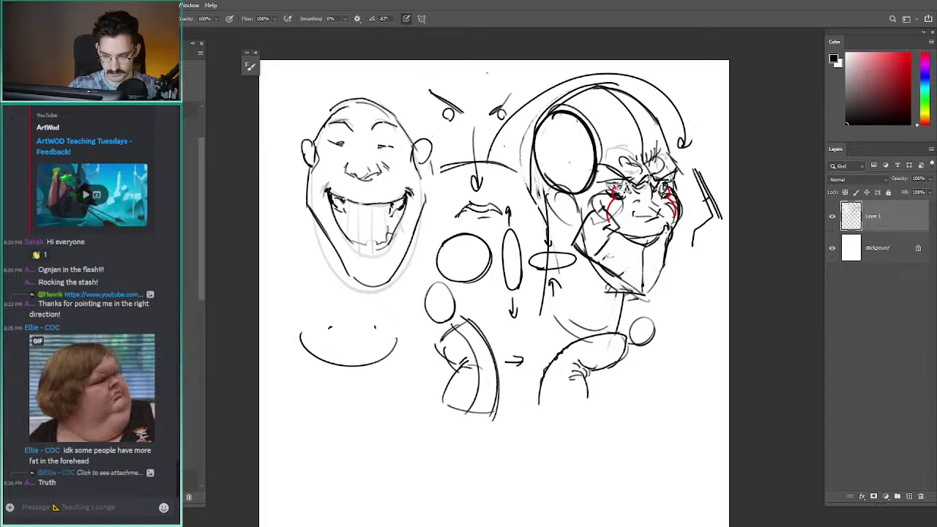
# - Try contour strokes over the oval on the side of the bald head's skull
pyautogui.moveTo(575, 120); pyautogui.dragTo(560, 188)
pyautogui.hotkey('ctrl', 'z')
pyautogui.moveTo(535, 145); pyautogui.dragTo(604, 183)
pyautogui.hotkey('ctrl', 'z')
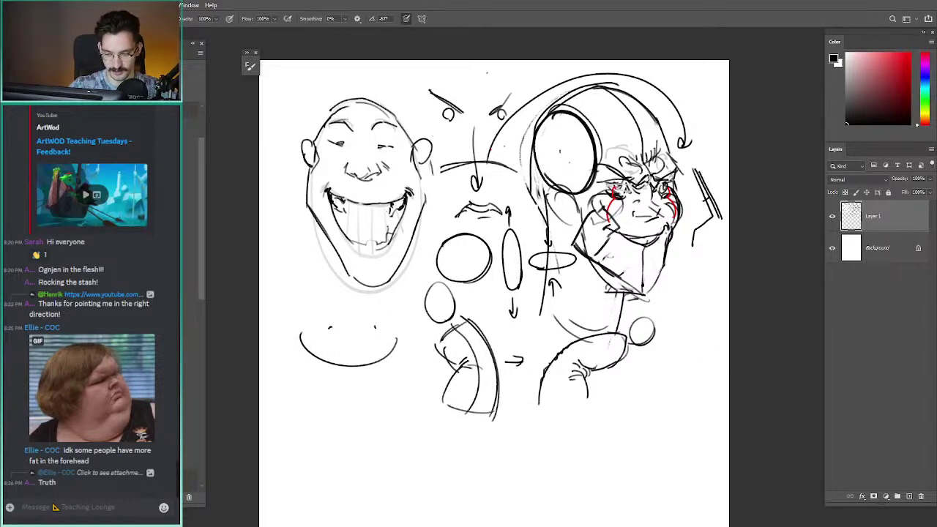
# - Hatch the bald head's skull-side oval down to the cheekbone in black, and mark the direction of pull with red strokes
pyautogui.moveTo(540, 148)
pyautogui.mouseDown()
pyautogui.moveTo(562, 179)
pyautogui.moveTo(574, 179)
pyautogui.mouseUp()
pyautogui.moveTo(565, 128)
pyautogui.mouseDown()
pyautogui.moveTo(579, 176)
pyautogui.moveTo(556, 180)
pyautogui.moveTo(592, 231)
pyautogui.mouseUp()
pyautogui.moveTo(597, 169)
pyautogui.mouseDown()
pyautogui.moveTo(592, 214)
pyautogui.moveTo(617, 210)
pyautogui.moveTo(562, 198)
pyautogui.moveTo(603, 190)
pyautogui.moveTo(615, 223)
pyautogui.moveTo(627, 212)
pyautogui.moveTo(603, 184)
pyautogui.moveTo(596, 224)
pyautogui.moveTo(584, 222)
pyautogui.moveTo(573, 170)
pyautogui.mouseUp()
pyautogui.hotkey('ctrl', 'z')
pyautogui.moveTo(570, 177)
pyautogui.mouseDown()
pyautogui.moveTo(587, 215)
pyautogui.moveTo(582, 197)
pyautogui.mouseUp()
pyautogui.hotkey('ctrl', 'z')
pyautogui.hotkey('ctrl', 'z')
pyautogui.click(908, 53)
pyautogui.moveTo(567, 166)
pyautogui.mouseDown()
pyautogui.moveTo(575, 185)
pyautogui.moveTo(580, 177)
pyautogui.mouseUp()
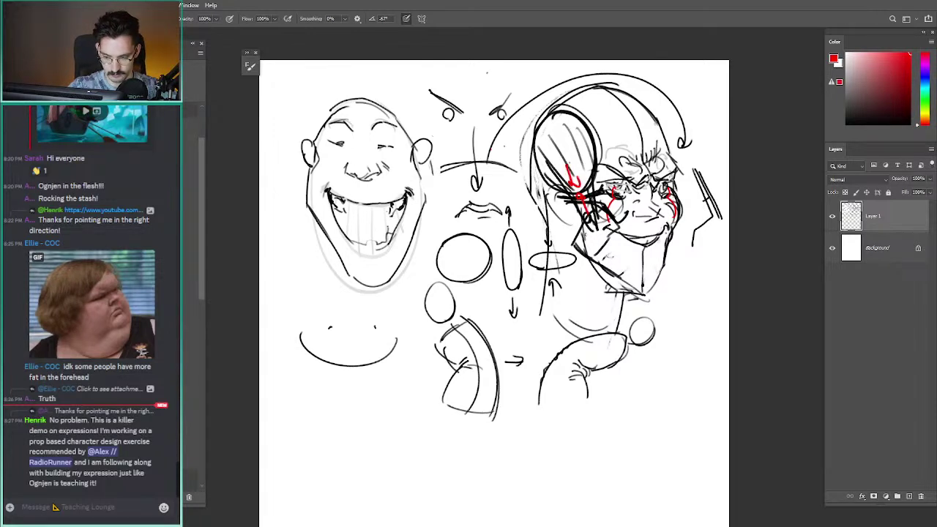
# - Try a red plane line from the bald head's near jaw corner up to the cheek
pyautogui.moveTo(578, 246); pyautogui.dragTo(623, 207)
pyautogui.hotkey('ctrl', 'z')
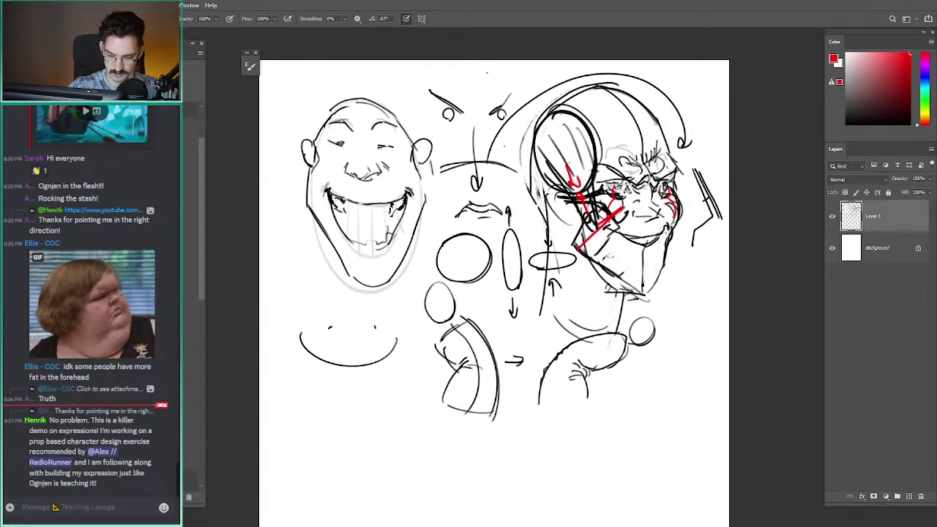
pyautogui.hotkey('ctrl', 'z')
pyautogui.moveTo(576, 246); pyautogui.dragTo(622, 207)
pyautogui.moveTo(620, 206); pyautogui.dragTo(621, 216)
pyautogui.hotkey('ctrl', 'z')
pyautogui.hotkey('ctrl', 'z')
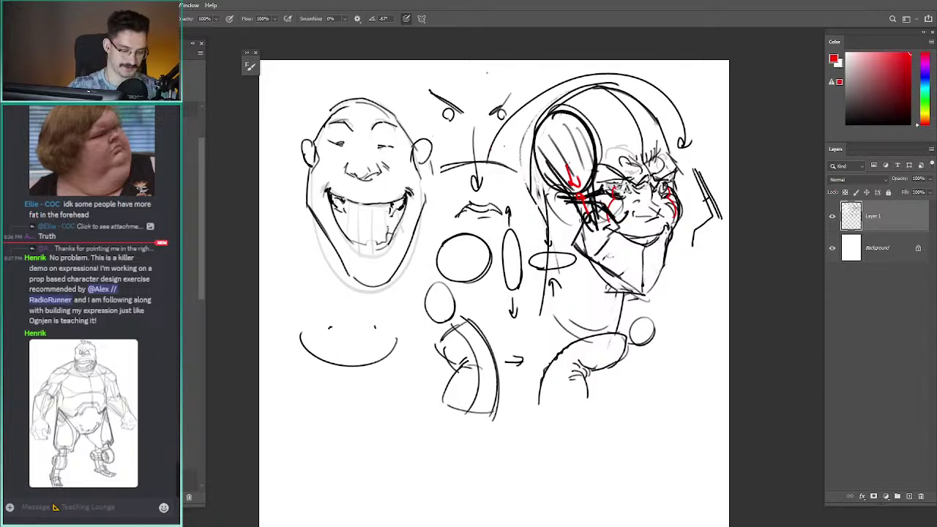
# - Reset the brush colour to black and try a stroke across the skull-side oval
pyautogui.press('d')
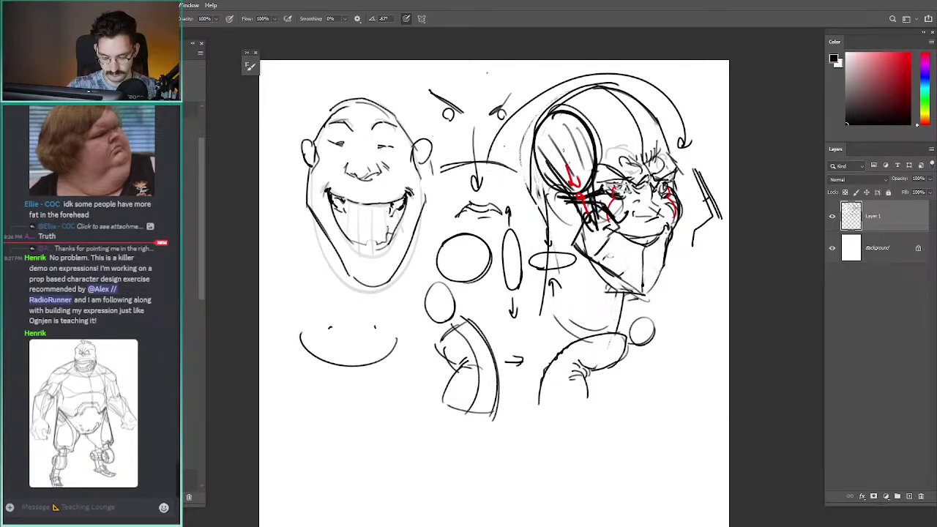
pyautogui.moveTo(591, 166)
pyautogui.mouseDown()
pyautogui.moveTo(600, 143)
pyautogui.moveTo(534, 139)
pyautogui.mouseUp()
pyautogui.hotkey('ctrl', 'z')
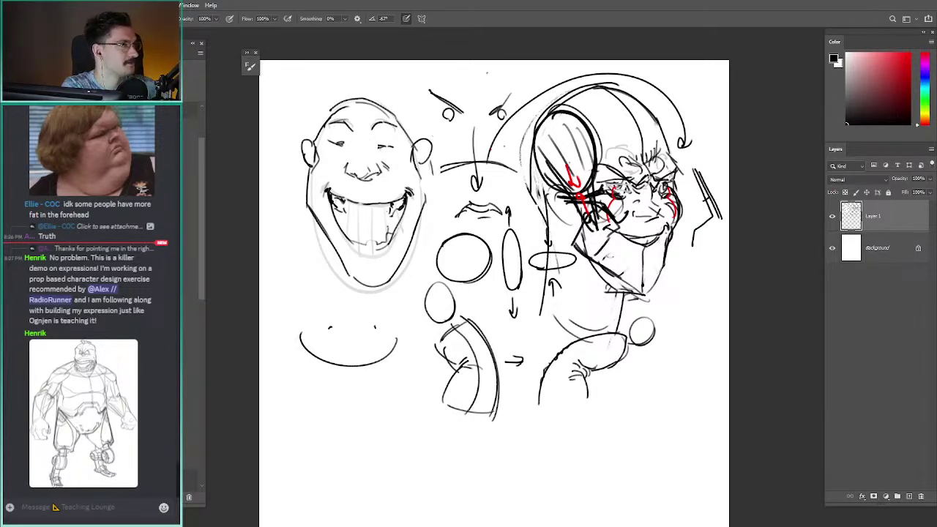
# - Bring over the Chrome window and examine the Mike Israetel image results for temple and jaw reference
pyautogui.moveTo(935, 33); pyautogui.dragTo(509, 90)
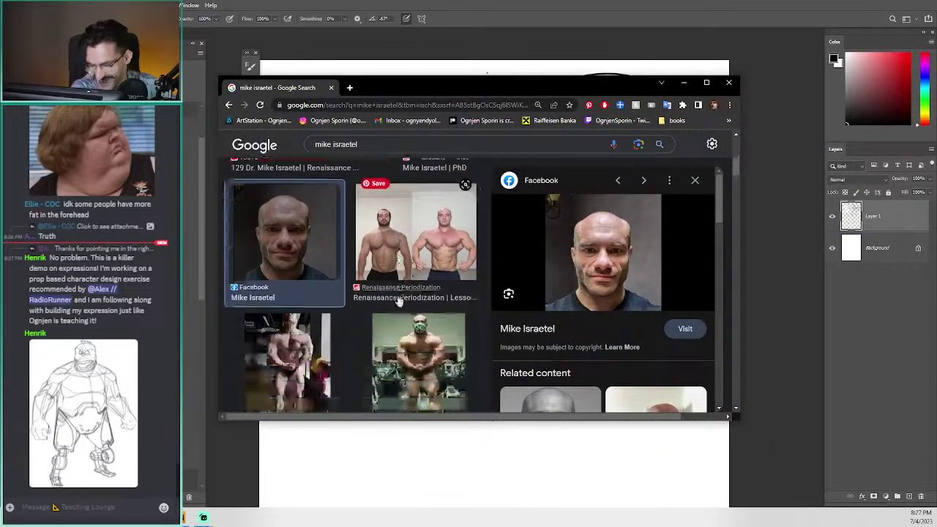
pyautogui.scroll(-2, 415, 314)
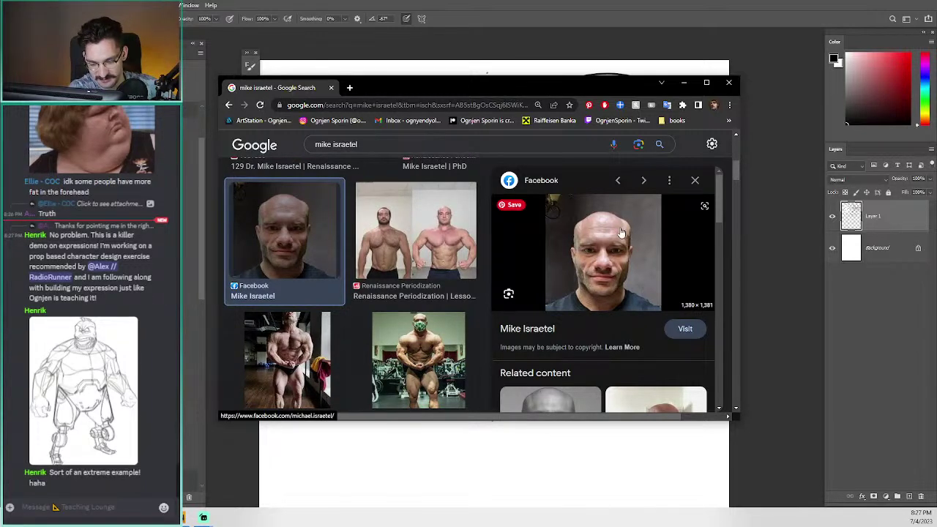
pyautogui.scroll(-1, 600, 246)
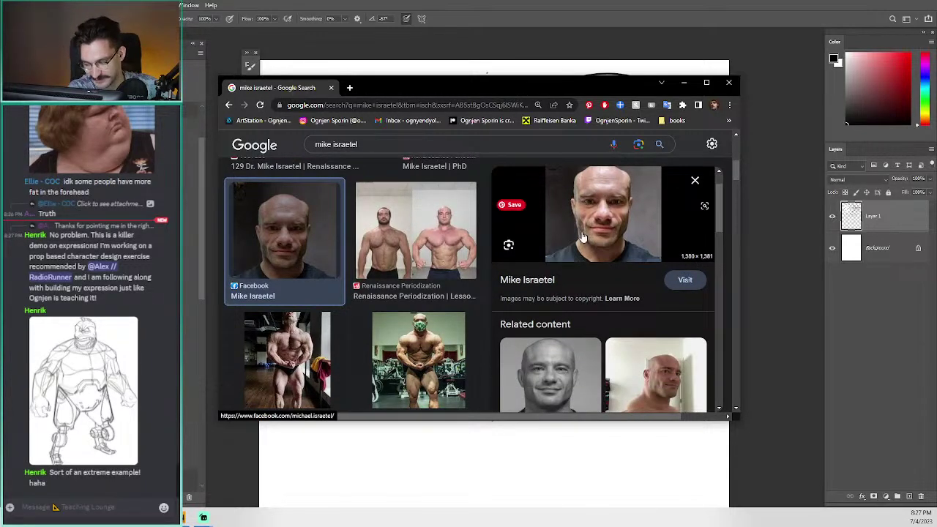
pyautogui.scroll(-1, 386, 270)
pyautogui.scroll(-3, 386, 270)
pyautogui.scroll(-1, 590, 274)
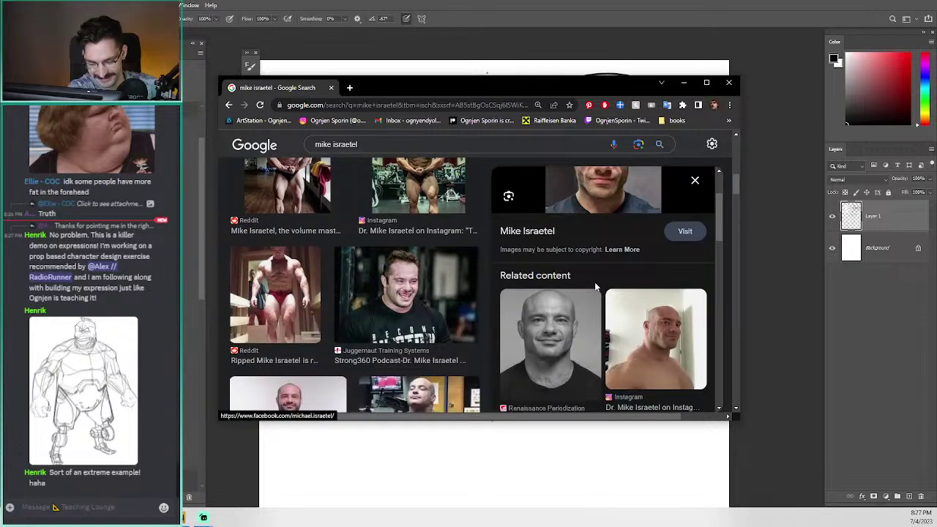
pyautogui.scroll(3, 634, 307)
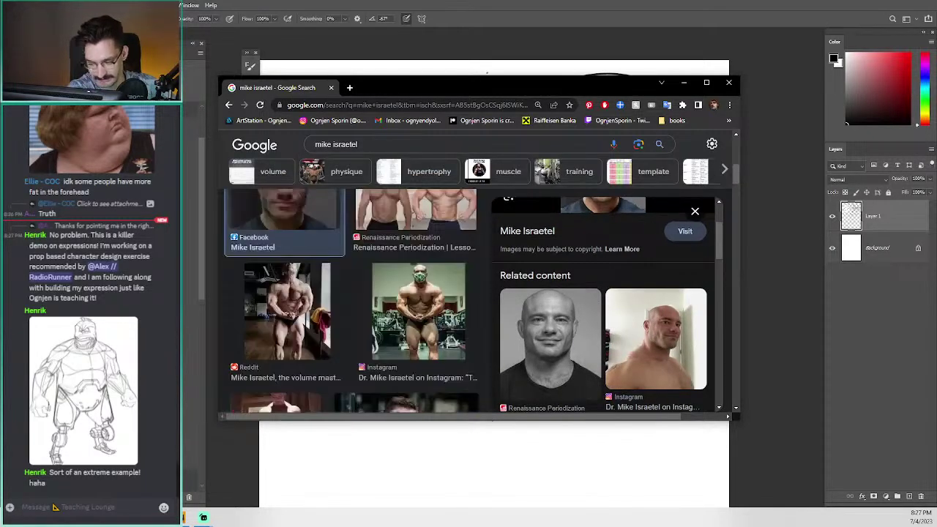
pyautogui.scroll(2, 571, 223)
pyautogui.scroll(-3, 658, 351)
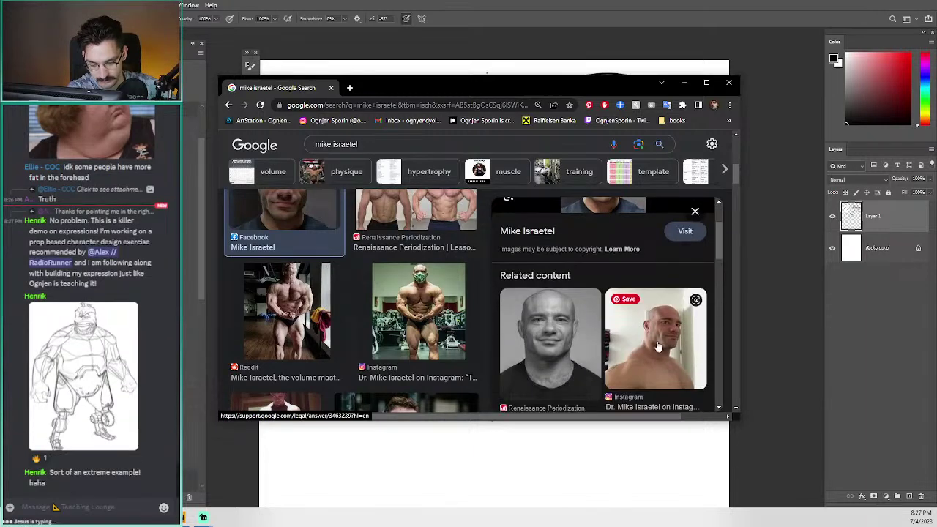
# - Preview the turned-head Instagram photo and the Reddit bodybuilding photo of Mike Israetel, and move the browser off the canvas
pyautogui.click(658, 353)
pyautogui.scroll(-5, 397, 236)
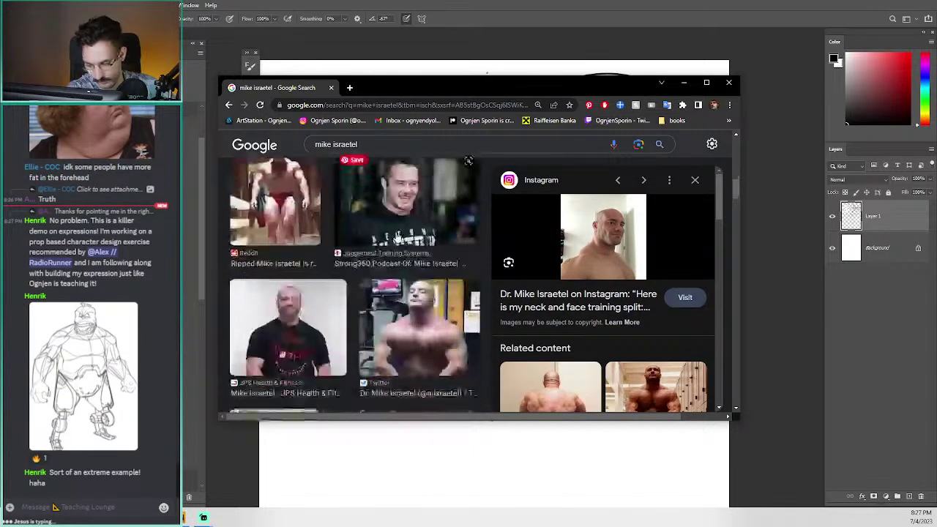
pyautogui.scroll(-4, 397, 237)
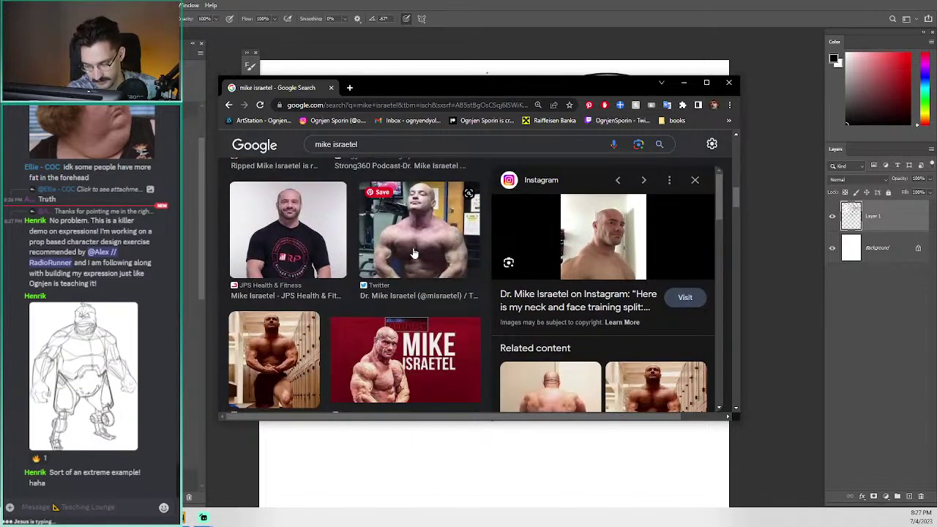
pyautogui.scroll(-4, 316, 292)
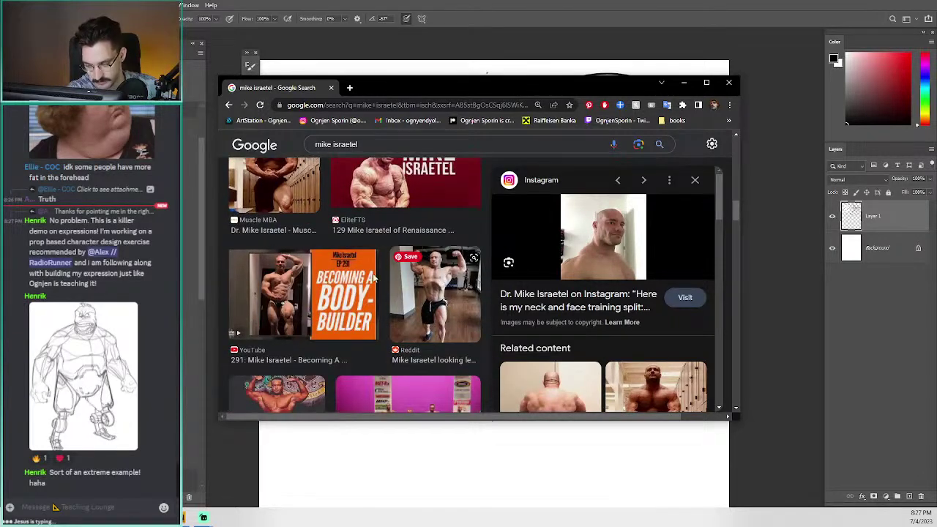
pyautogui.click(443, 287)
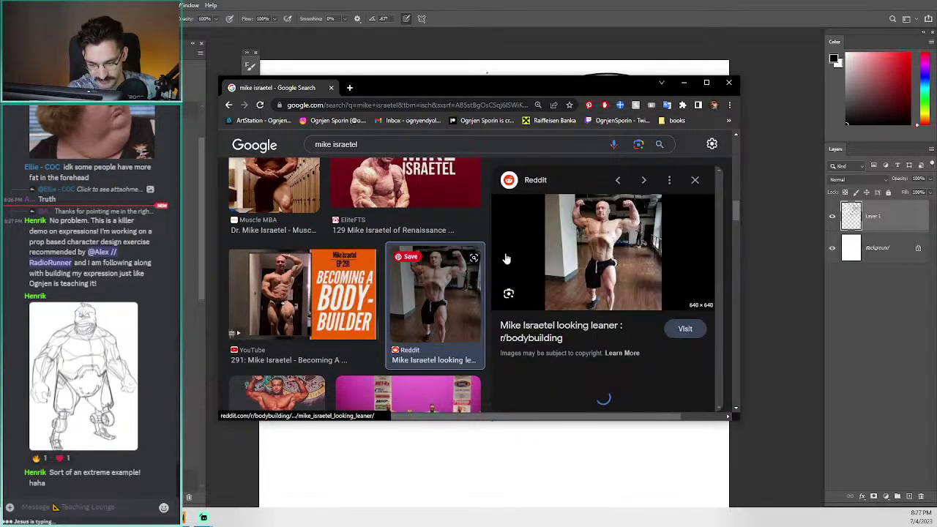
pyautogui.scroll(-5, 574, 270)
pyautogui.scroll(3, 585, 300)
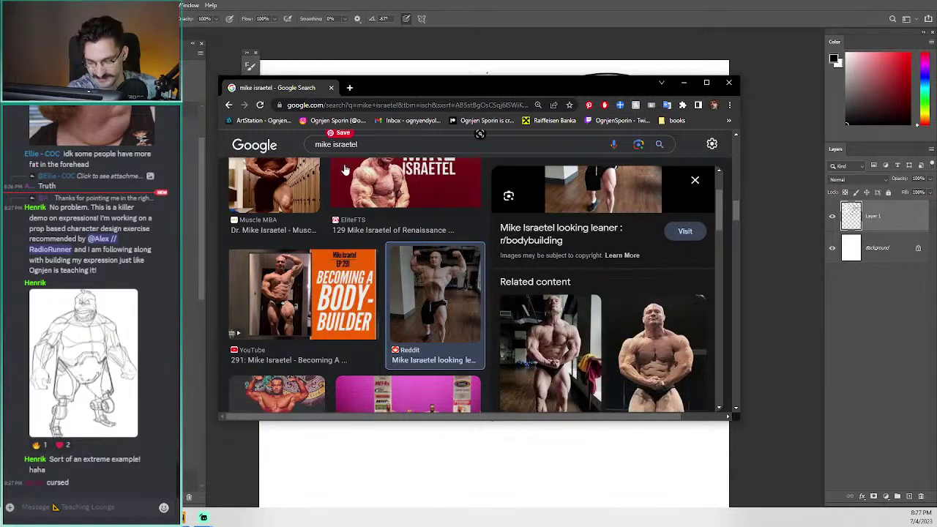
pyautogui.moveTo(311, 87)
pyautogui.mouseDown()
pyautogui.moveTo(558, 126)
pyautogui.moveTo(936, 147)
pyautogui.mouseUp()
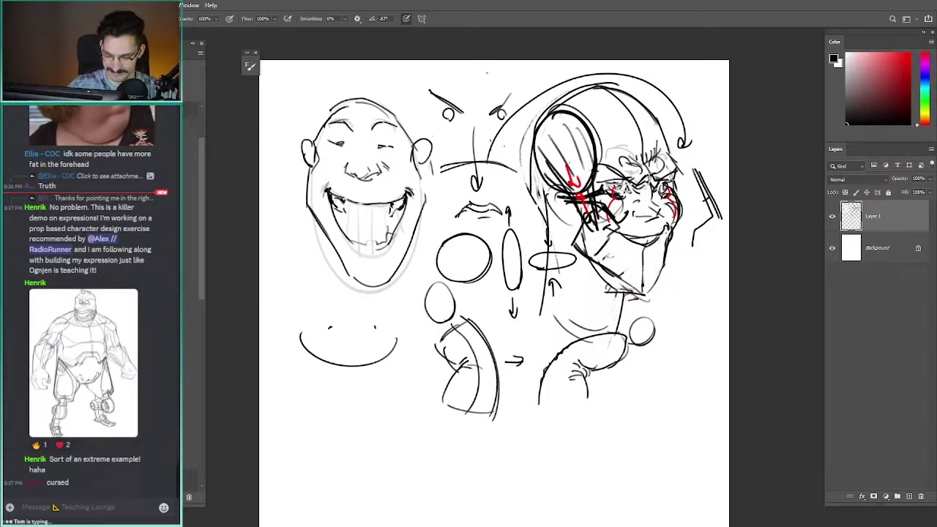
# - Try bold contour strokes around the bald head's skull-side oval and down toward the jaw
pyautogui.moveTo(559, 107); pyautogui.dragTo(606, 230)
pyautogui.moveTo(539, 126); pyautogui.dragTo(562, 218)
pyautogui.hotkey('ctrl', 'z')
pyautogui.hotkey('ctrl', 'z')
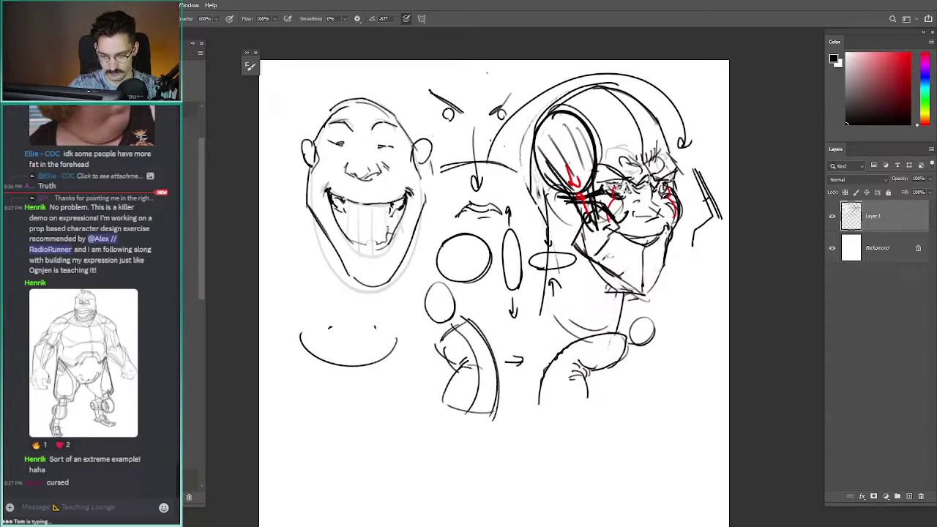
pyautogui.moveTo(628, 392); pyautogui.dragTo(572, 315)
pyautogui.hotkey('ctrl', 'z')
pyautogui.moveTo(559, 107); pyautogui.dragTo(597, 187)
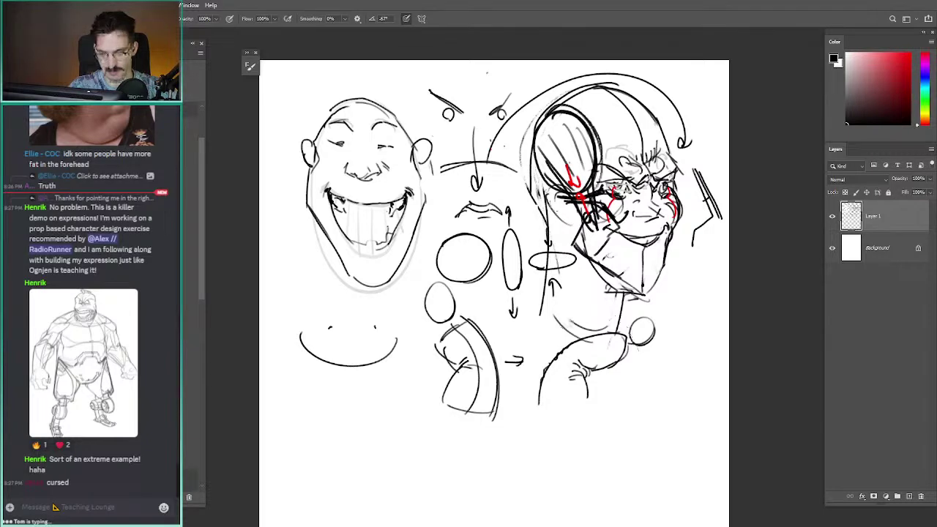
pyautogui.moveTo(541, 129)
pyautogui.mouseDown()
pyautogui.moveTo(563, 236)
pyautogui.moveTo(595, 240)
pyautogui.moveTo(580, 267)
pyautogui.mouseUp()
pyautogui.hotkey('ctrl', 'z')
pyautogui.hotkey('ctrl', 'z')
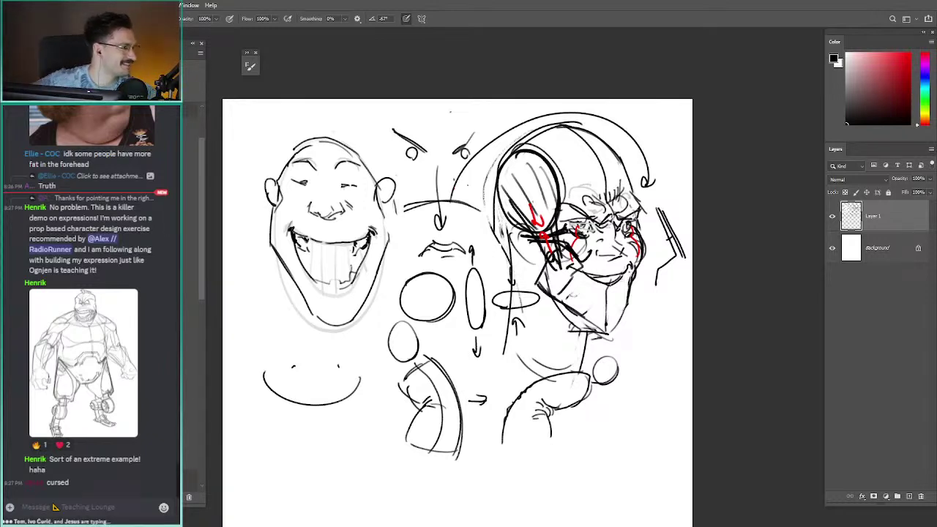
# - Switch to the Discord chat, look back through the submitted artwork and preview the shared images
pyautogui.scroll(2, 91, 314)
pyautogui.click(91, 217)
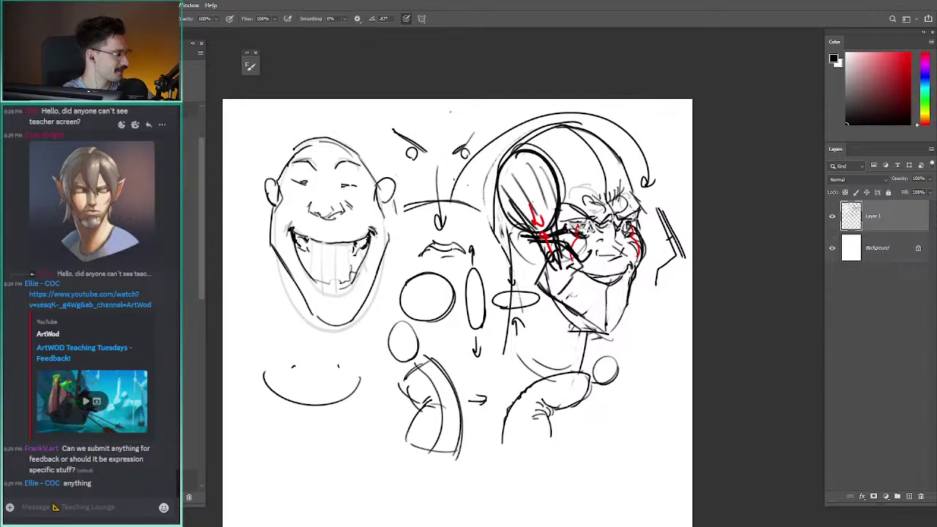
pyautogui.scroll(3, 91, 293)
pyautogui.scroll(3, 91, 300)
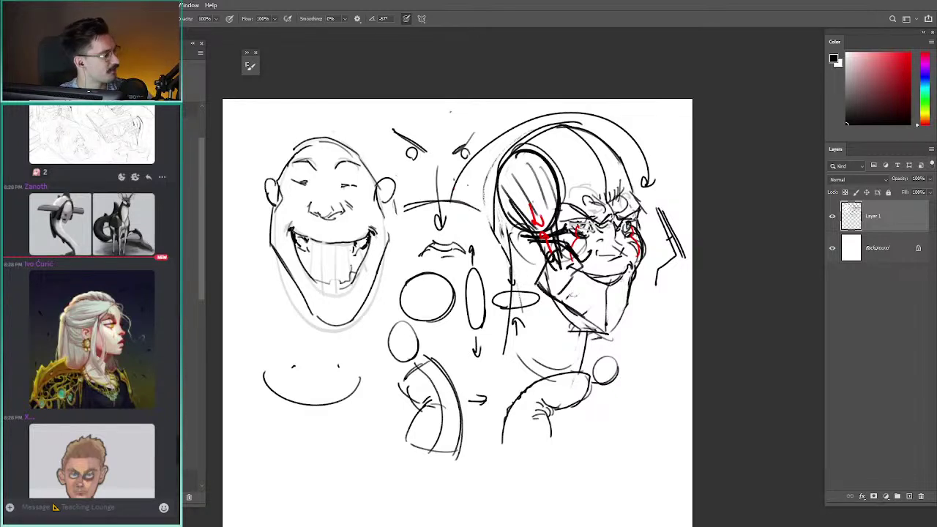
pyautogui.click(60, 224)
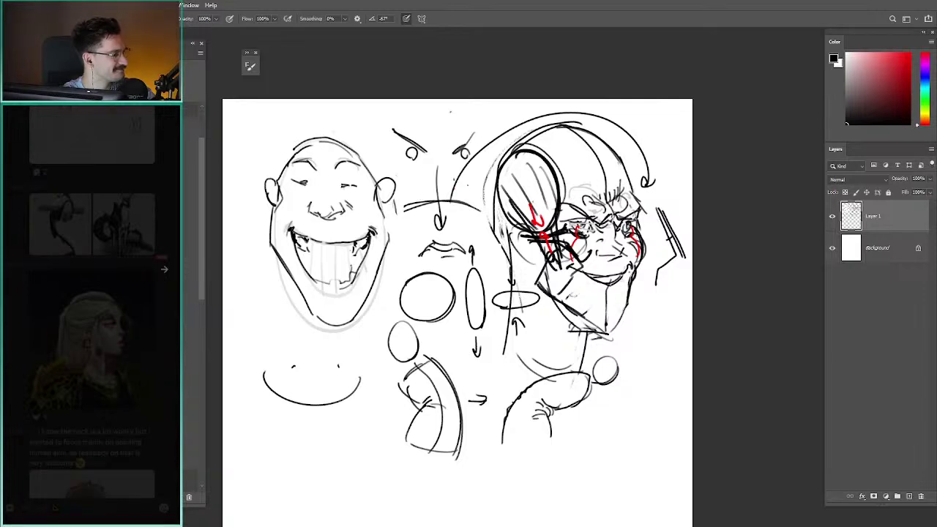
pyautogui.press('Escape')
pyautogui.click(165, 269)
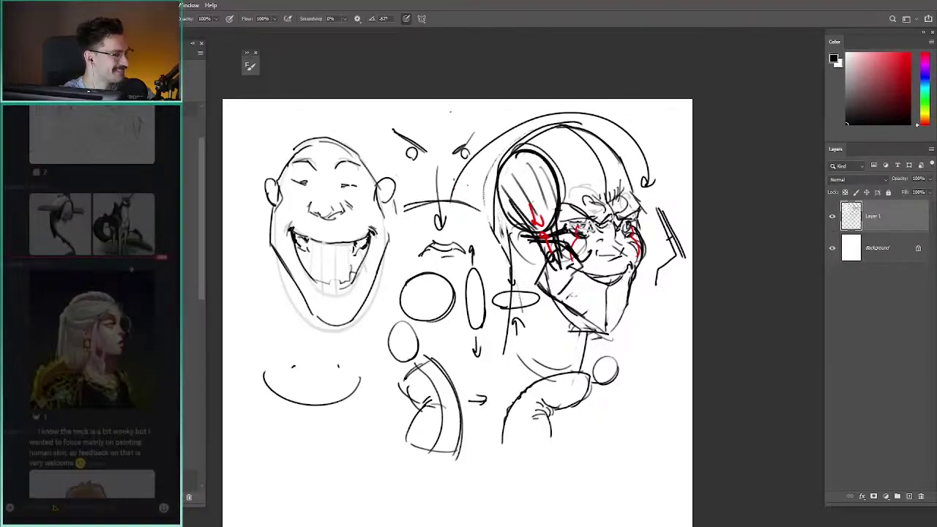
pyautogui.scroll(-6, 165, 269)
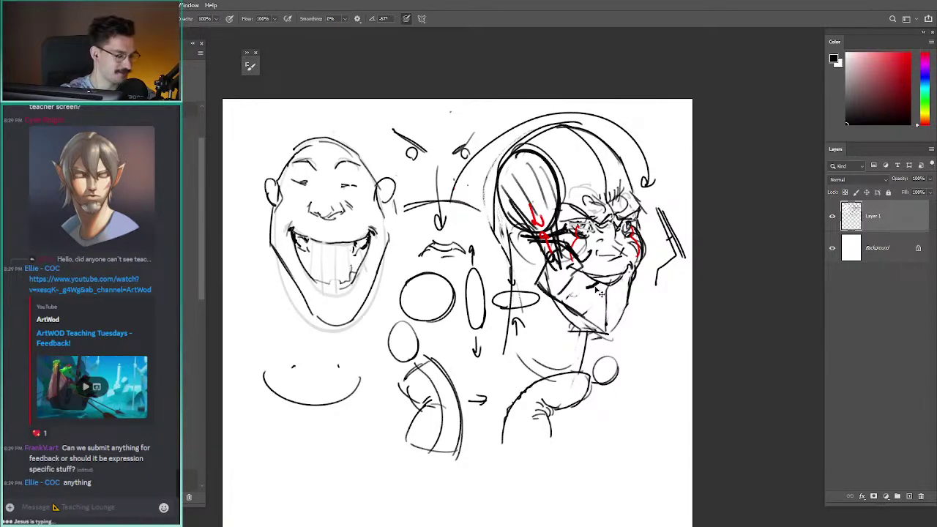
# - Switch to Photoshop and paste the copied student sketch page into the lecture canvas as new layers
pyautogui.moveTo(557, 290); pyautogui.dragTo(530, 291)
pyautogui.moveTo(531, 290); pyautogui.dragTo(559, 193)
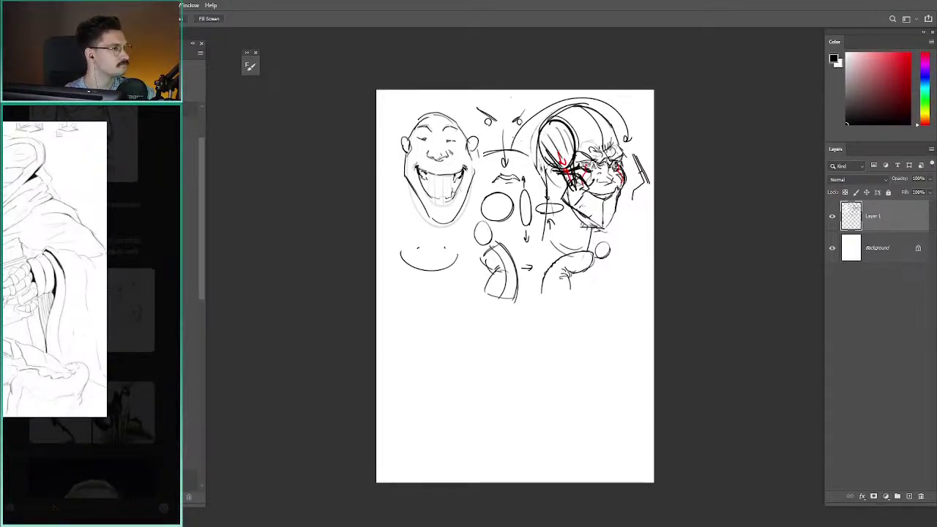
pyautogui.hotkey('ctrl', 'v')
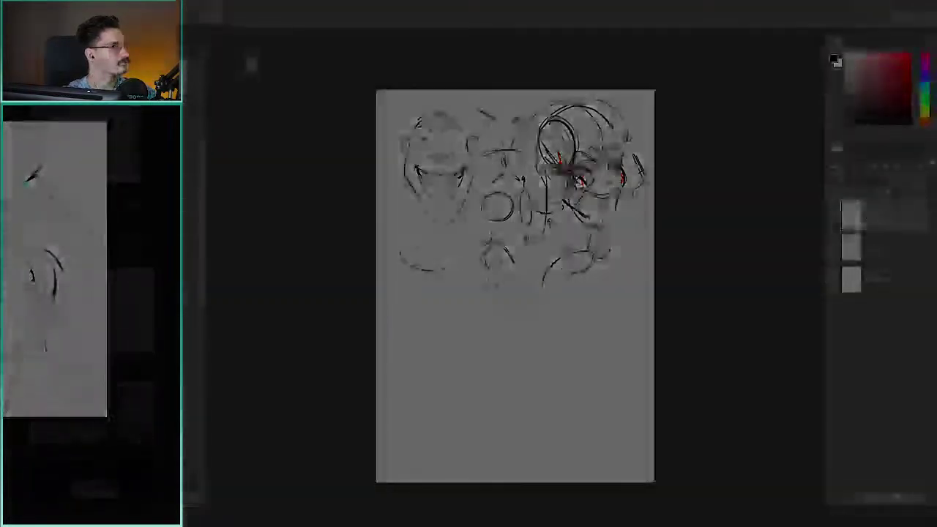
pyautogui.hotkey('ctrl', 'v')
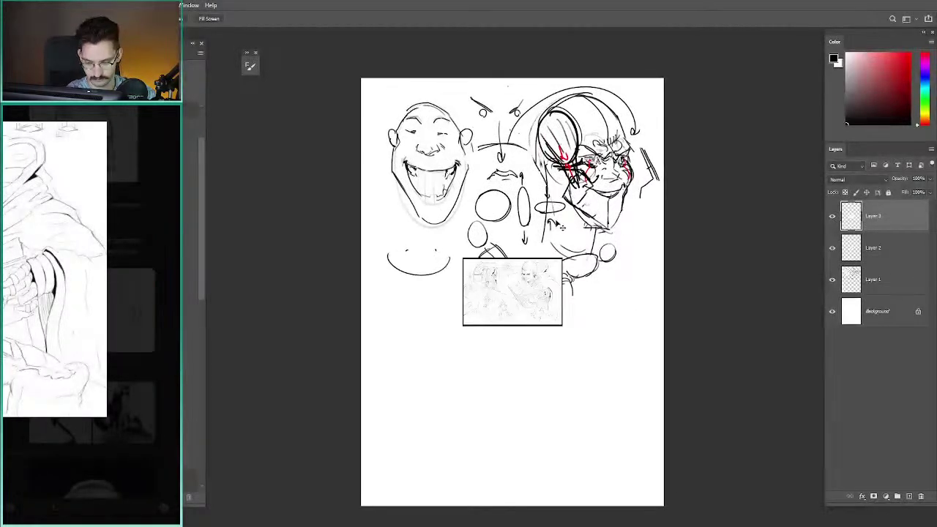
# - Enlarge the pasted sketch page with Free Transform to span nearly the full canvas width
pyautogui.scroll(-1, 426, 238)
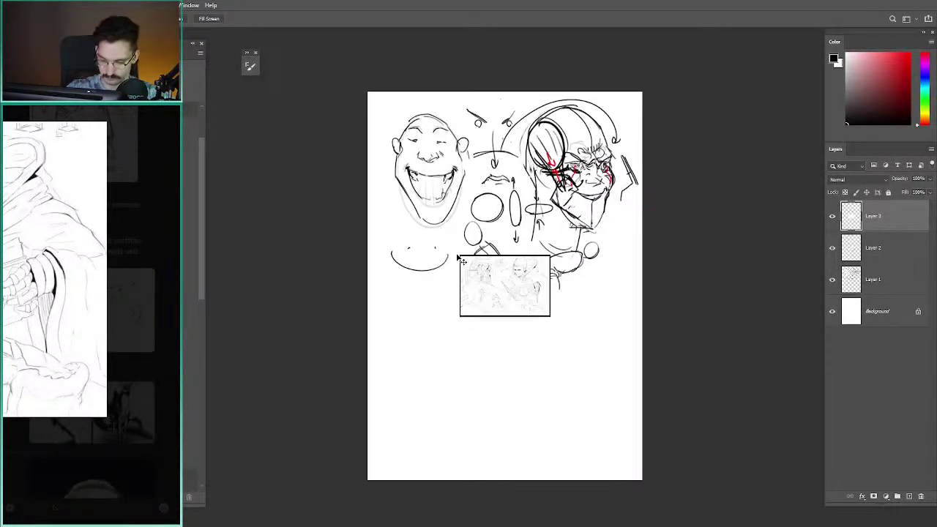
pyautogui.hotkey('ctrl', 't')
pyautogui.moveTo(459, 255); pyautogui.dragTo(336, 171)
pyautogui.moveTo(552, 317); pyautogui.dragTo(637, 371)
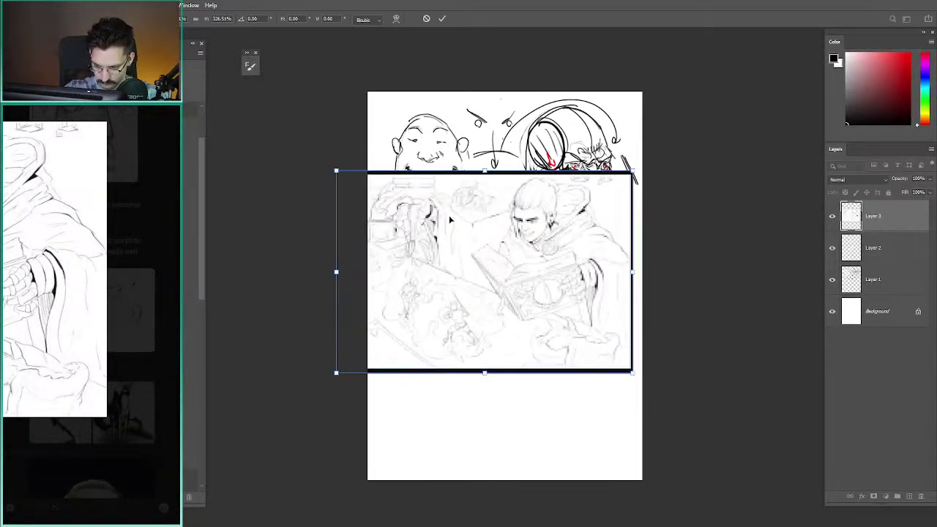
pyautogui.moveTo(337, 172); pyautogui.dragTo(368, 194)
pyautogui.press('Return')
# - Extend the canvas to the right with the Crop tool, nearly doubling its width
pyautogui.moveTo(436, 179); pyautogui.dragTo(399, 183)
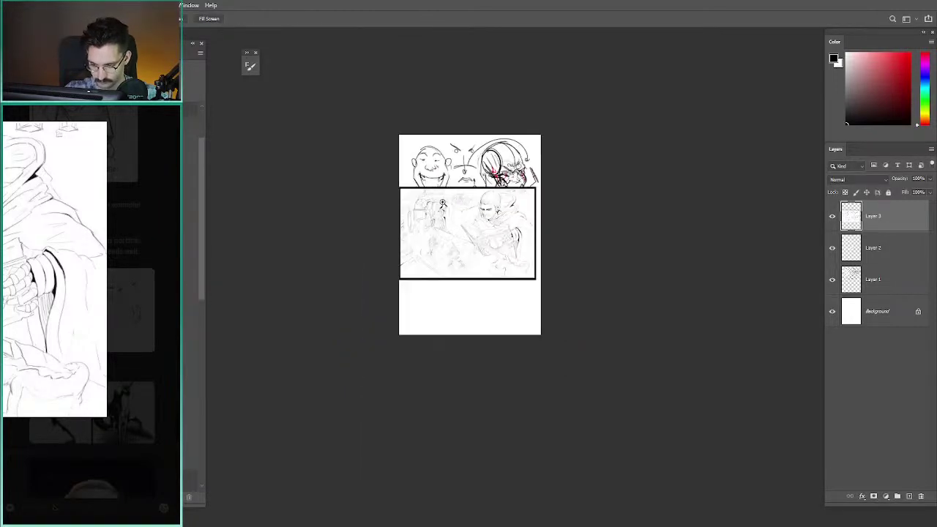
pyautogui.press('c')
pyautogui.moveTo(542, 238); pyautogui.dragTo(616, 228)
pyautogui.press('Return')
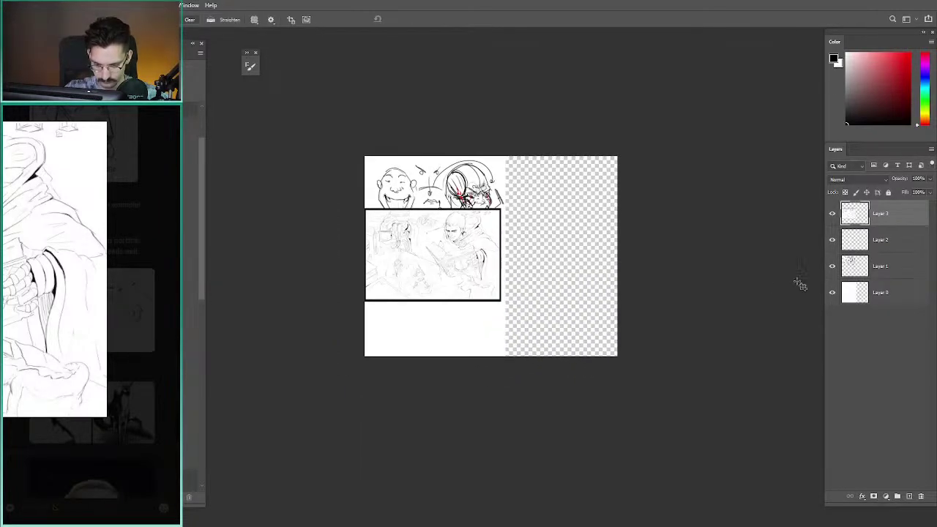
# - Add a white Solid Color fill layer directly above Layer 0 to fill the extended canvas
pyautogui.click(897, 294)
pyautogui.click(886, 496)
pyautogui.click(860, 327)
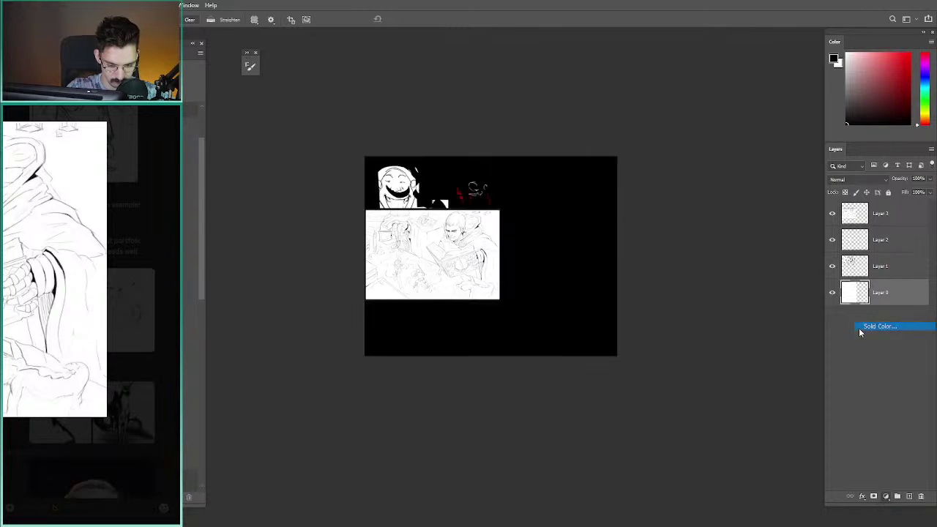
pyautogui.click(192, 249)
pyautogui.click(414, 244)
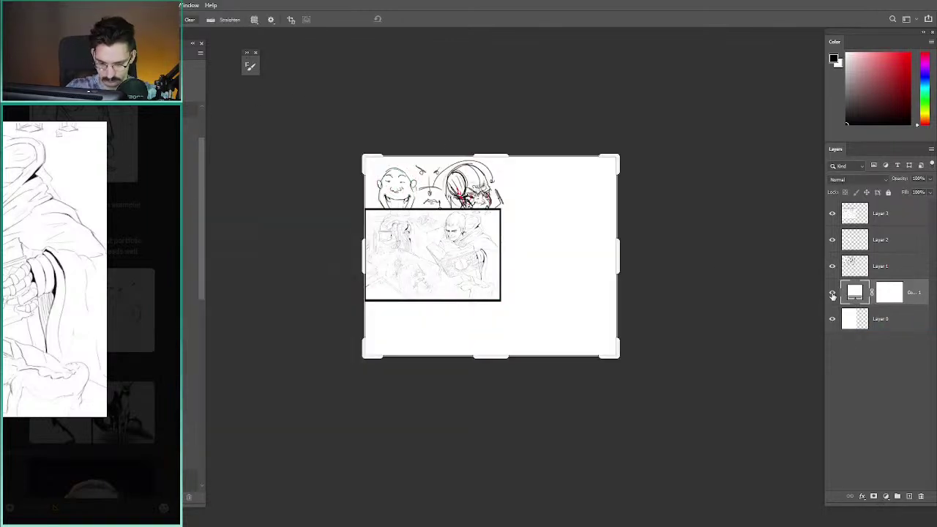
# - Select Layer 3 with the student's sketch page and toggle its visibility off and on to verify its content
pyautogui.click(849, 269)
pyautogui.click(852, 218)
pyautogui.click(832, 215)
pyautogui.click(832, 213)
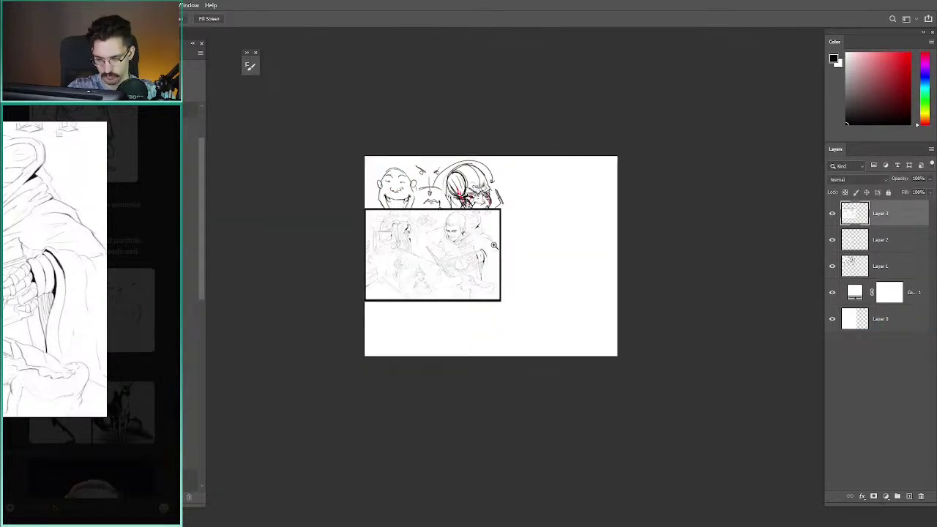
pyautogui.hotkey('ctrl', 't')
pyautogui.moveTo(500, 300); pyautogui.dragTo(599, 382)
pyautogui.press('Escape')
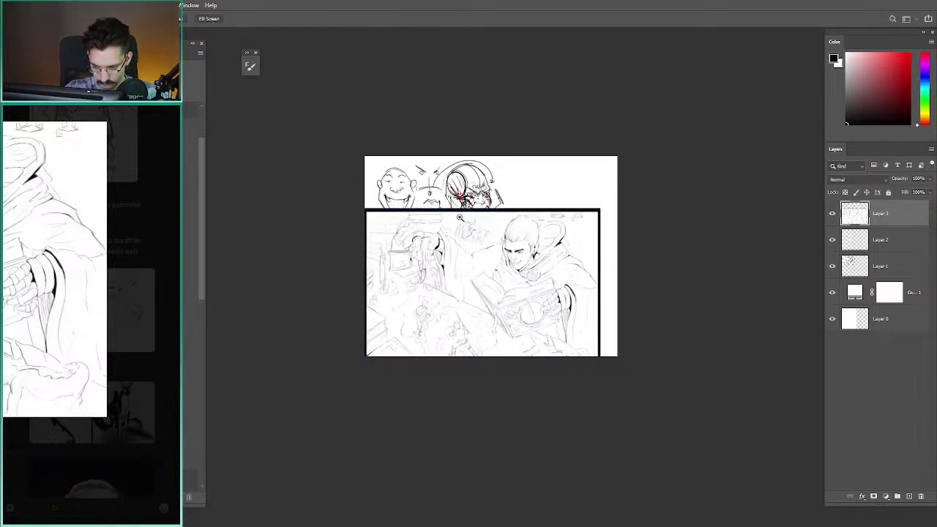
# - Enlarge the sketch page with Free Transform to nearly the canvas width and position it inside the canvas with a left margin
pyautogui.hotkey('ctrl', 't')
pyautogui.moveTo(499, 209); pyautogui.dragTo(590, 146)
pyautogui.press('Return')
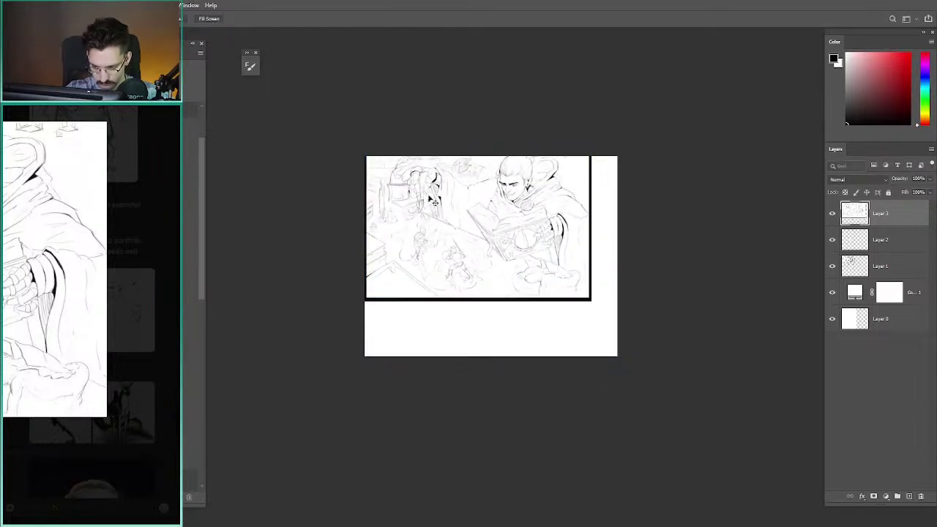
pyautogui.moveTo(412, 199)
pyautogui.mouseDown()
pyautogui.moveTo(432, 208)
pyautogui.moveTo(500, 192)
pyautogui.mouseUp()
pyautogui.press('b')
pyautogui.press('z')
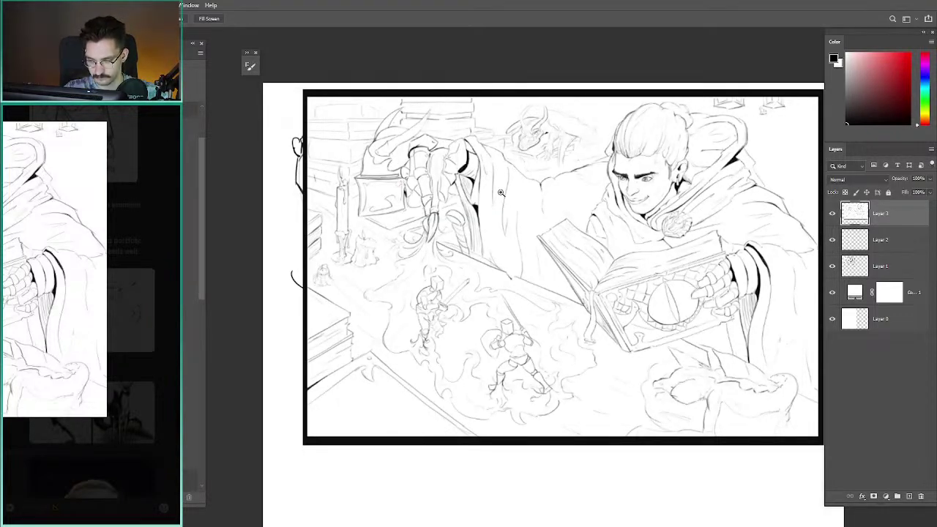
pyautogui.moveTo(352, 174); pyautogui.dragTo(313, 141)
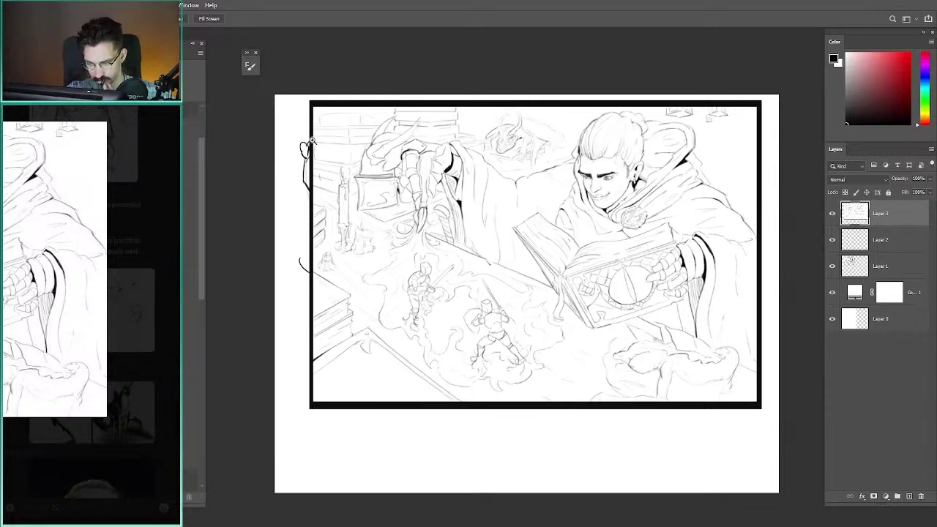
# - Trace the open book's outer silhouette on Layer 3 with thick black brush strokes
pyautogui.press('b')
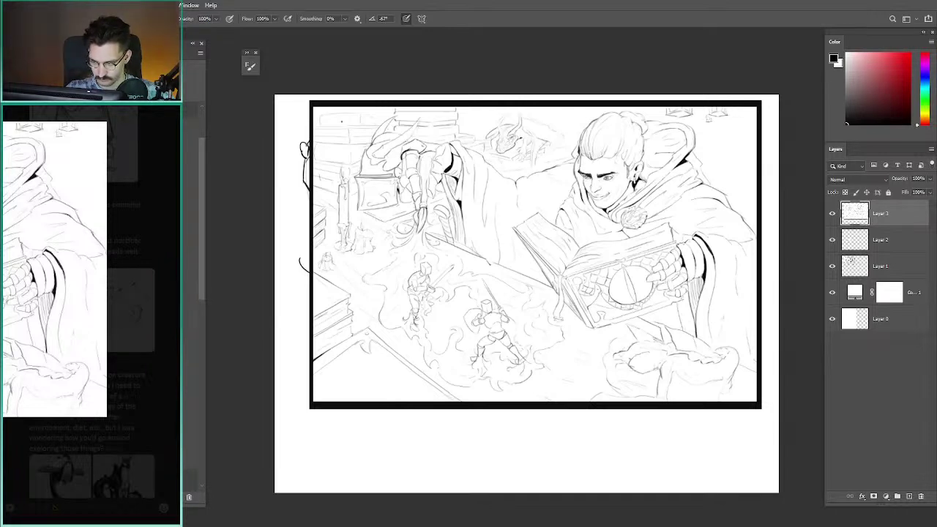
pyautogui.moveTo(870, 88); pyautogui.dragTo(924, 39)
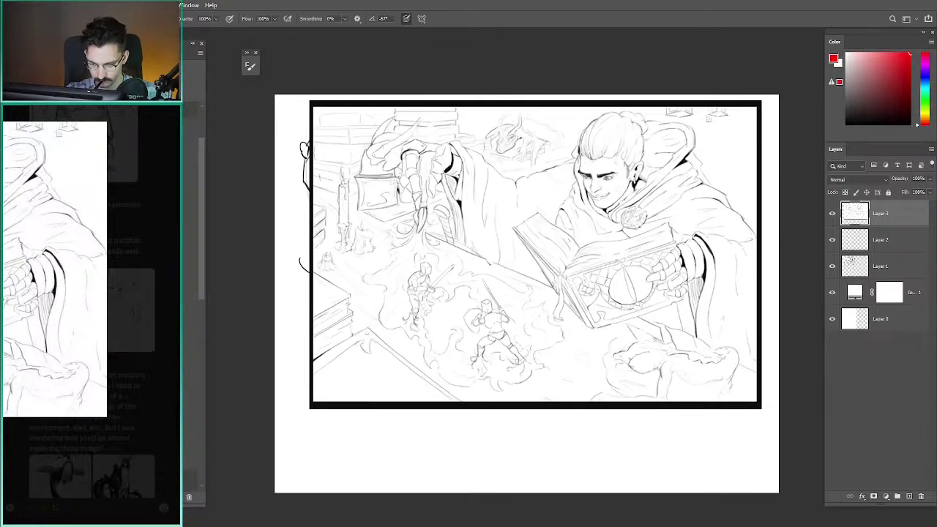
pyautogui.moveTo(458, 174); pyautogui.dragTo(422, 139)
pyautogui.press('d')
pyautogui.moveTo(518, 255)
pyautogui.mouseDown()
pyautogui.moveTo(479, 198)
pyautogui.moveTo(501, 180)
pyautogui.moveTo(540, 212)
pyautogui.moveTo(621, 192)
pyautogui.moveTo(635, 208)
pyautogui.mouseUp()
pyautogui.hotkey('ctrl', 'z')
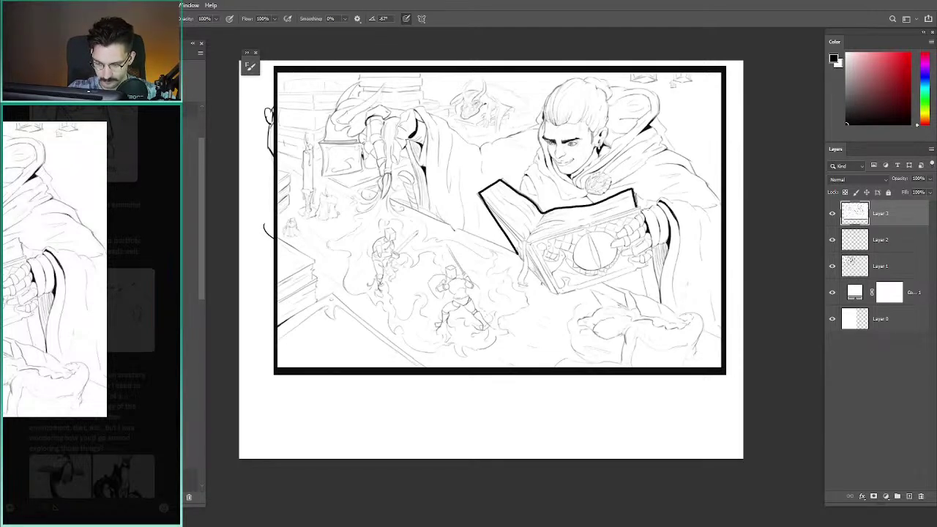
pyautogui.moveTo(529, 268)
pyautogui.mouseDown()
pyautogui.moveTo(552, 294)
pyautogui.moveTo(641, 268)
pyautogui.mouseUp()
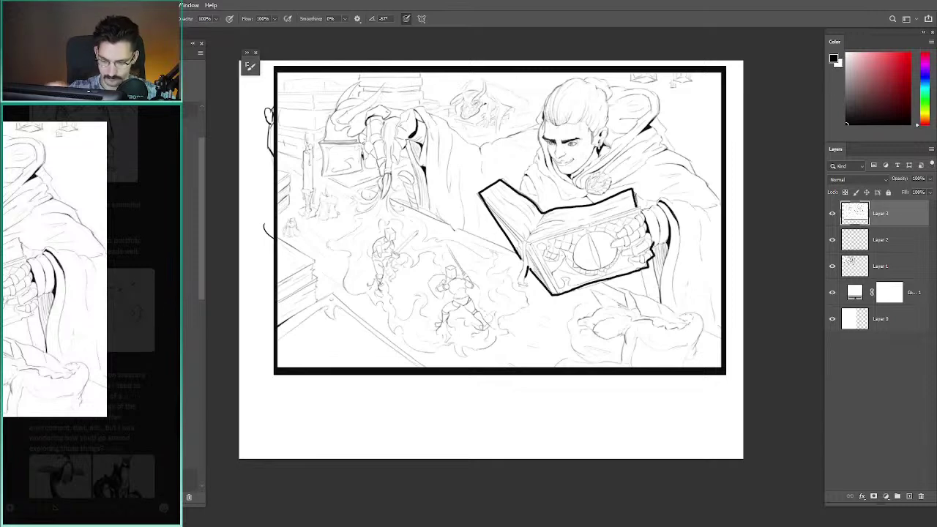
# - Trace the raised hand, its pointing finger and the outstretched arm up to the head with thick black brush strokes
pyautogui.moveTo(295, 163)
pyautogui.mouseDown()
pyautogui.moveTo(311, 156)
pyautogui.moveTo(352, 169)
pyautogui.moveTo(342, 180)
pyautogui.moveTo(323, 177)
pyautogui.mouseUp()
pyautogui.moveTo(534, 309); pyautogui.dragTo(491, 267)
pyautogui.moveTo(329, 164); pyautogui.dragTo(392, 150)
pyautogui.moveTo(530, 266); pyautogui.dragTo(515, 228)
pyautogui.moveTo(428, 198); pyautogui.dragTo(405, 177)
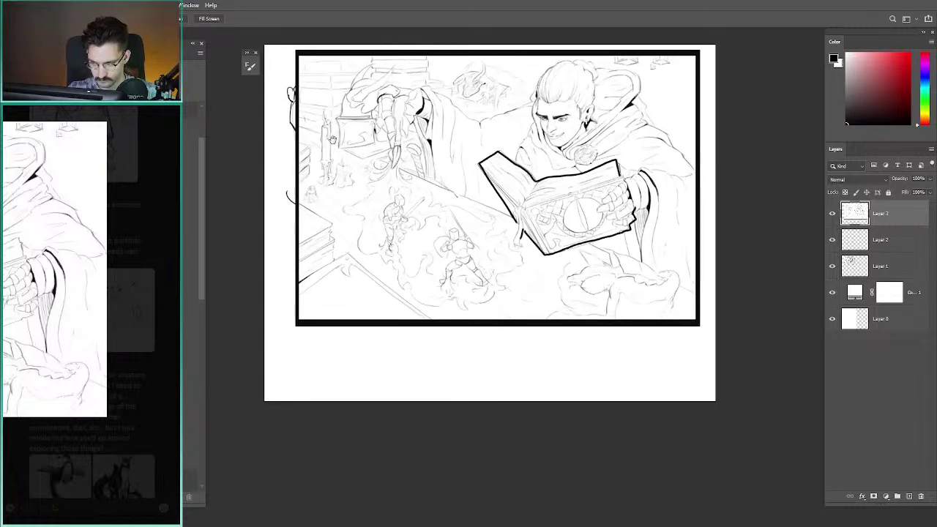
pyautogui.moveTo(332, 139); pyautogui.dragTo(366, 198)
pyautogui.press('b')
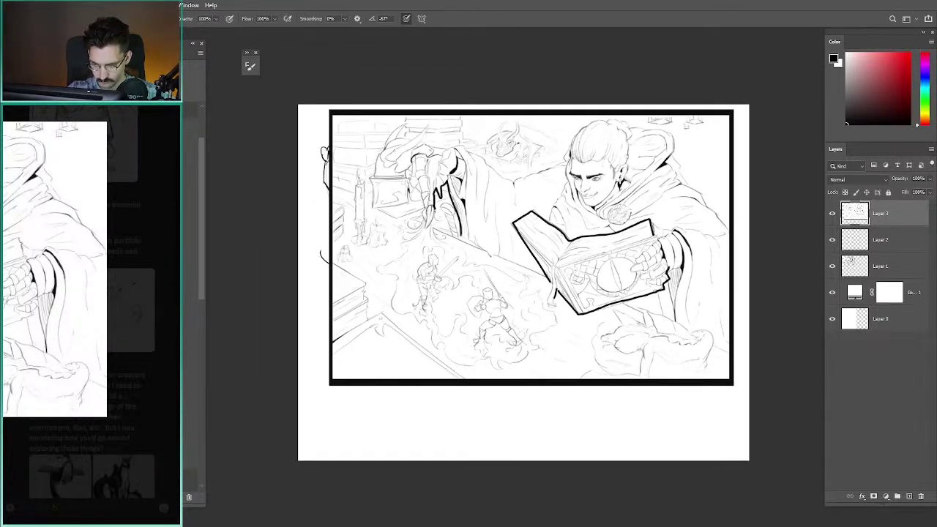
pyautogui.moveTo(434, 211); pyautogui.dragTo(423, 213)
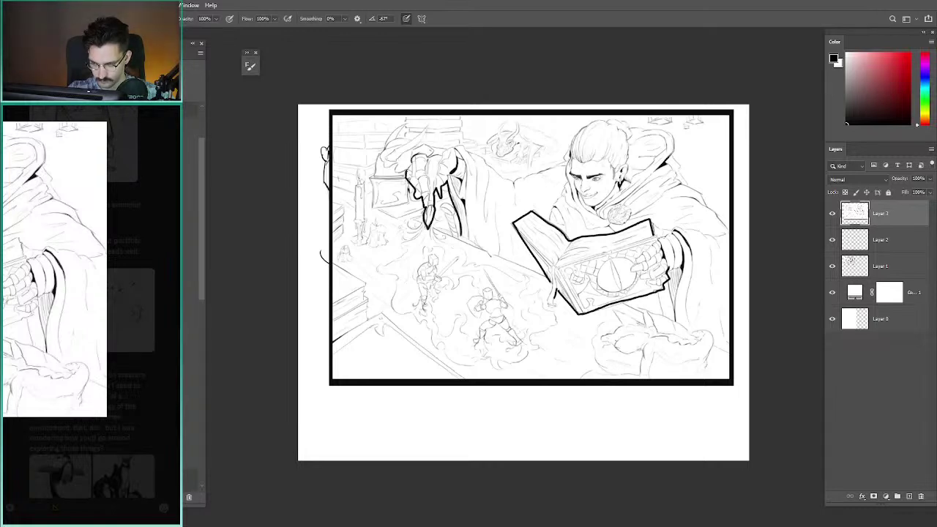
pyautogui.moveTo(411, 155)
pyautogui.mouseDown()
pyautogui.moveTo(466, 151)
pyautogui.moveTo(483, 172)
pyautogui.moveTo(507, 179)
pyautogui.moveTo(571, 159)
pyautogui.mouseUp()
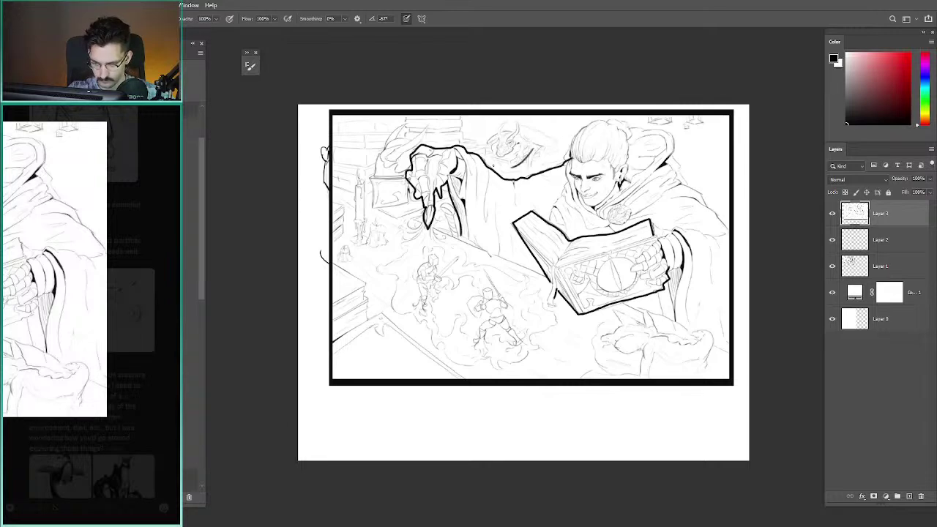
pyautogui.moveTo(504, 147); pyautogui.dragTo(442, 189)
pyautogui.moveTo(509, 193)
pyautogui.mouseDown()
pyautogui.moveTo(519, 171)
pyautogui.moveTo(544, 161)
pyautogui.mouseUp()
pyautogui.hotkey('ctrl', 'z')
# - Outline the small ribbon hanging below the book's spine in black, viewing the whole composition
pyautogui.press('z')
pyautogui.moveTo(410, 161)
pyautogui.mouseDown()
pyautogui.moveTo(386, 186)
pyautogui.moveTo(456, 156)
pyautogui.moveTo(404, 197)
pyautogui.moveTo(432, 192)
pyautogui.mouseUp()
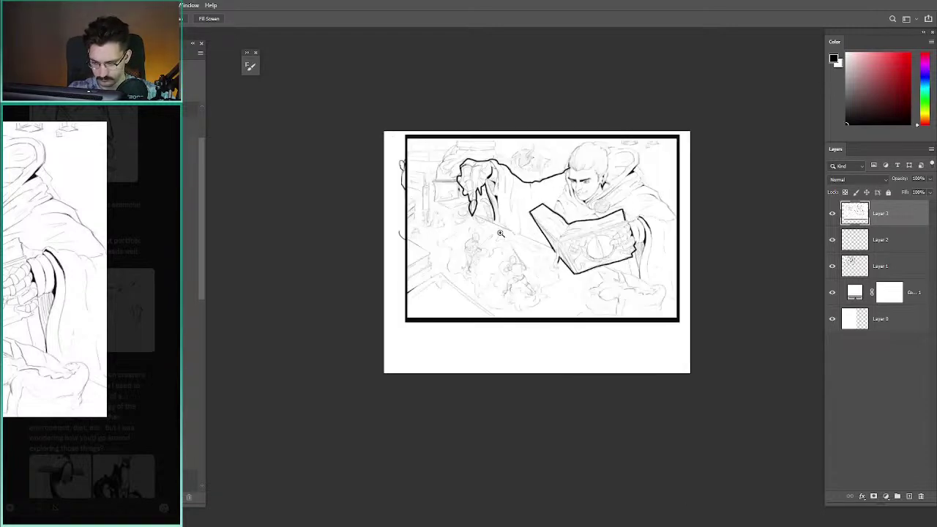
pyautogui.press('b')
pyautogui.moveTo(559, 251); pyautogui.dragTo(556, 269)
# - Set the brush colour to red and add a new empty layer above Layer 3 for perspective guides
pyautogui.press('z')
pyautogui.moveTo(387, 180)
pyautogui.mouseDown()
pyautogui.moveTo(401, 164)
pyautogui.moveTo(378, 163)
pyautogui.mouseUp()
pyautogui.press('b')
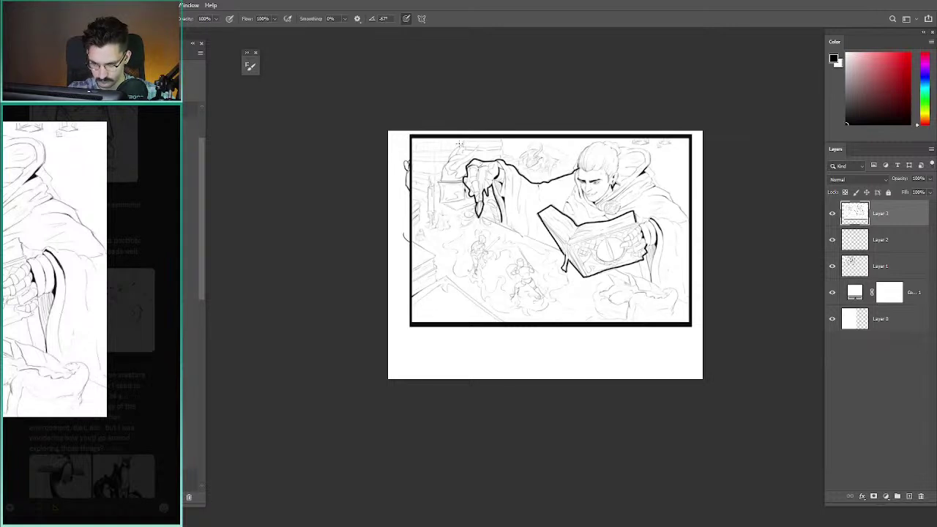
pyautogui.moveTo(451, 145); pyautogui.dragTo(535, 143)
pyautogui.hotkey('ctrl', 'z')
pyautogui.click(909, 54)
pyautogui.hotkey('ctrl', 'shift', 'alt', 'n')
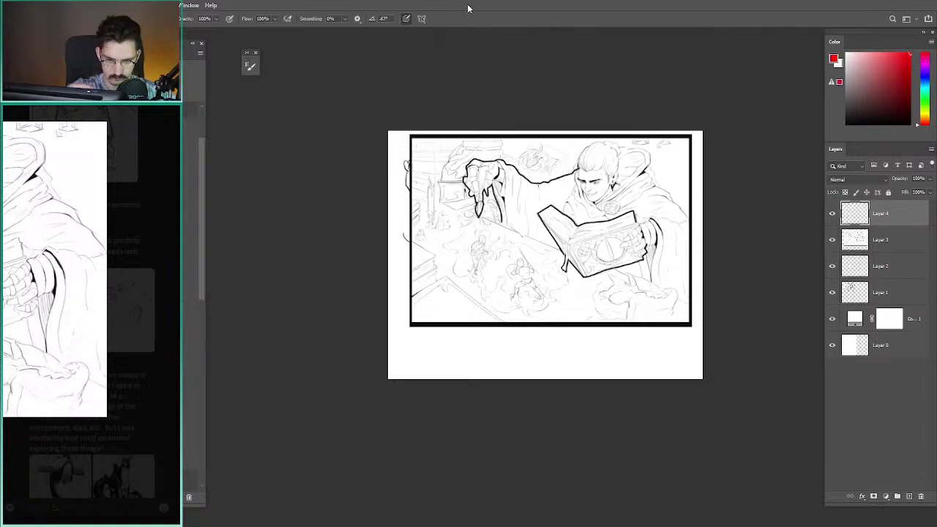
# - Draw a straight horizontal red guide line along the books at the sketch's upper edge, redoing it until it reaches the head
pyautogui.moveTo(431, 144); pyautogui.dragTo(515, 145)
pyautogui.hotkey('ctrl', 'z')
pyautogui.moveTo(420, 148); pyautogui.dragTo(612, 147)
pyautogui.hotkey('ctrl', 'z')
pyautogui.moveTo(420, 143); pyautogui.dragTo(585, 144)
# - Try two red diagonal guide lines extending the stacked books' edges up past the character's face, and undo them
pyautogui.moveTo(437, 284); pyautogui.dragTo(504, 243)
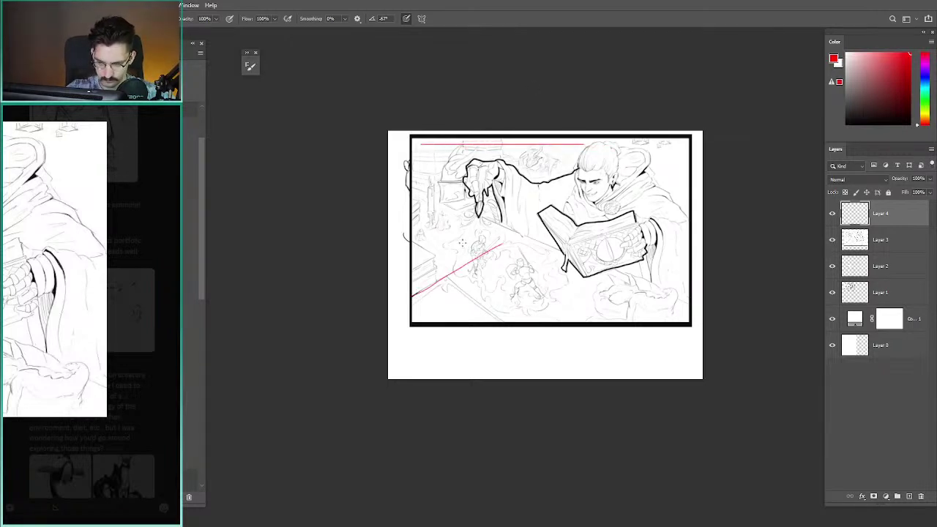
pyautogui.hotkey('ctrl', 'z')
pyautogui.moveTo(410, 298); pyautogui.dragTo(645, 142)
pyautogui.moveTo(413, 271); pyautogui.dragTo(628, 140)
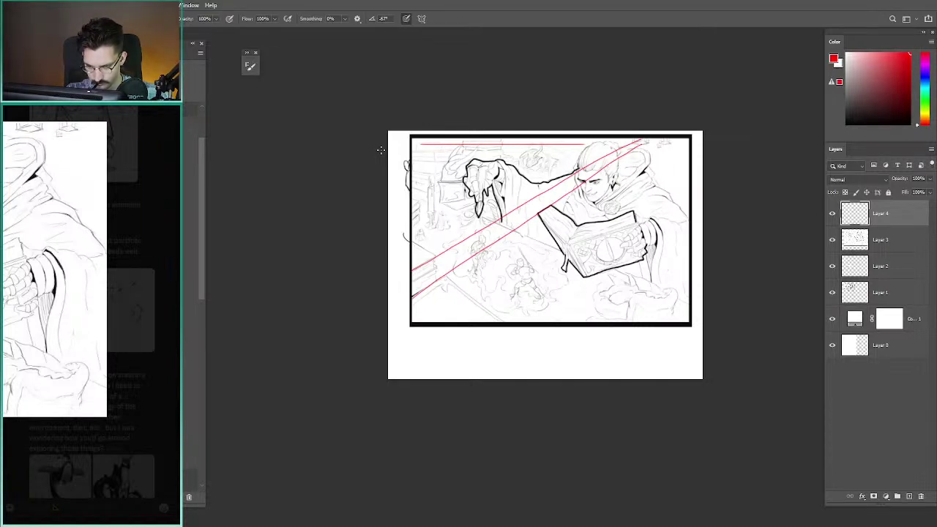
pyautogui.hotkey('ctrl', 'z')
pyautogui.hotkey('ctrl', 'z')
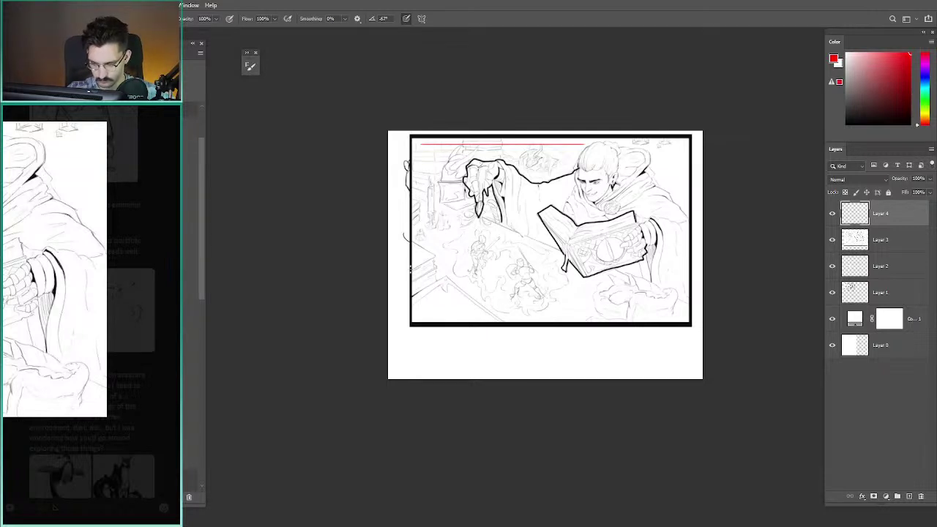
# - Redraw the two diagonal red guides from the stacked books so they converge beyond the head, and undo all red guide lines
pyautogui.moveTo(402, 270); pyautogui.dragTo(651, 150)
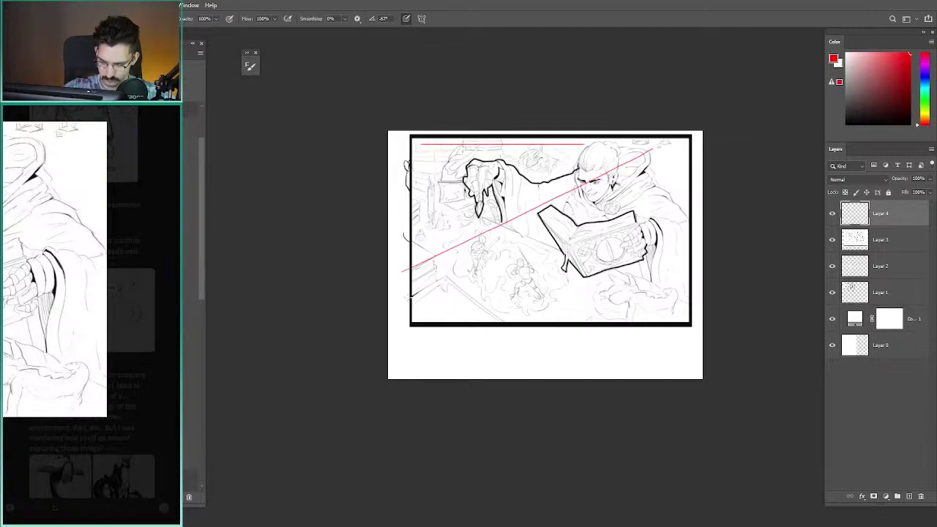
pyautogui.moveTo(407, 299); pyautogui.dragTo(666, 143)
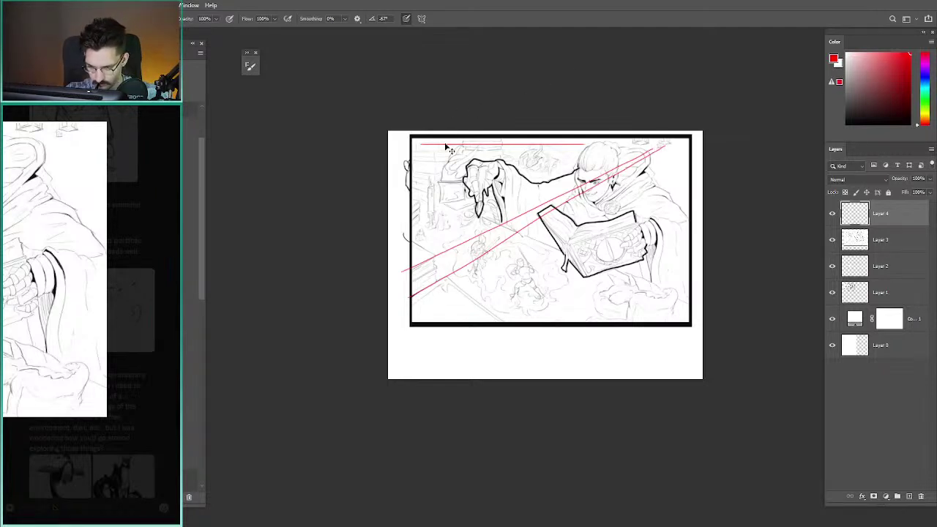
pyautogui.hotkey('ctrl', 'z')
pyautogui.hotkey('ctrl', 'z')
pyautogui.hotkey('ctrl', 'z')
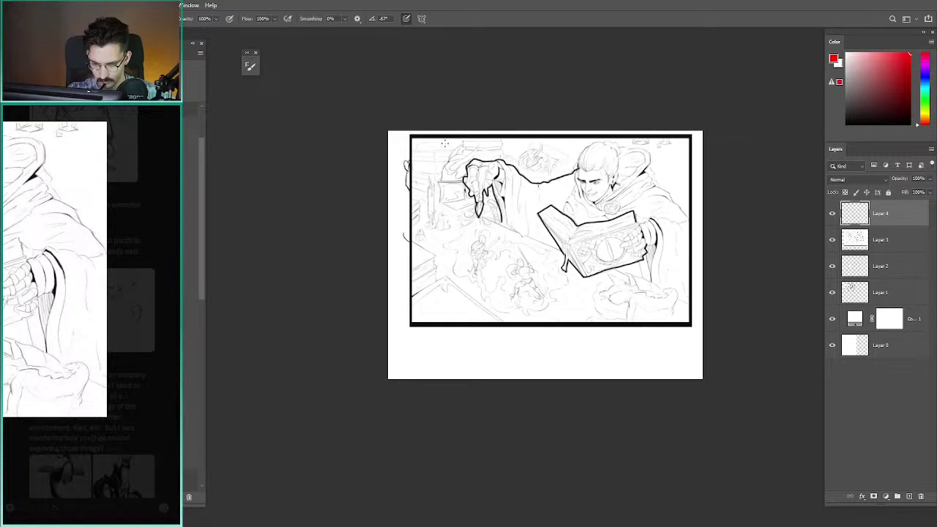
# - Hide Layer 4, select Layer 3 and reset the brush colour to black
pyautogui.moveTo(445, 142); pyautogui.dragTo(382, 130)
pyautogui.moveTo(480, 191); pyautogui.dragTo(546, 215)
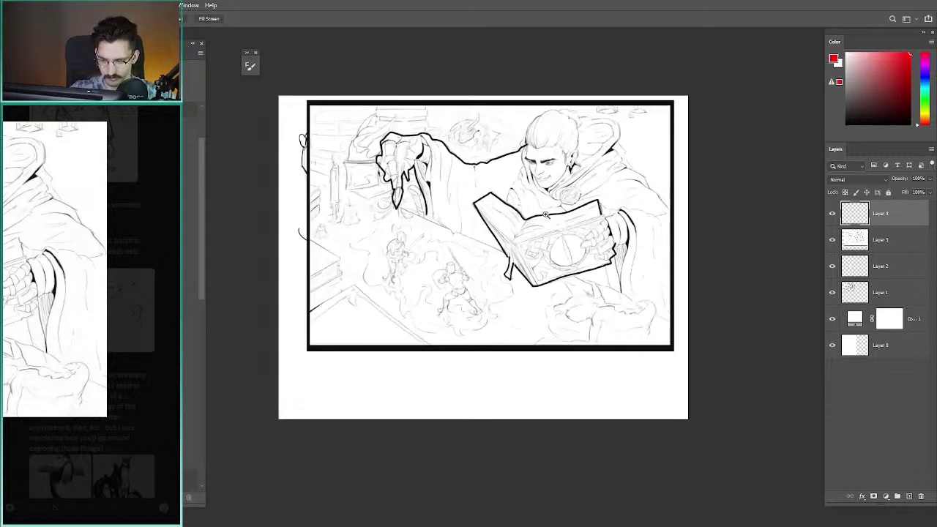
pyautogui.click(832, 213)
pyautogui.click(854, 239)
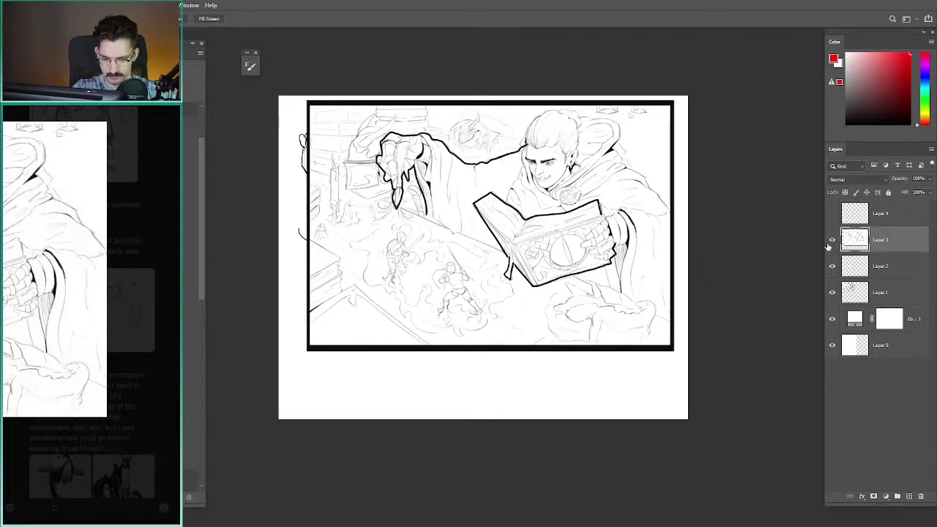
pyautogui.scroll(1, 458, 168)
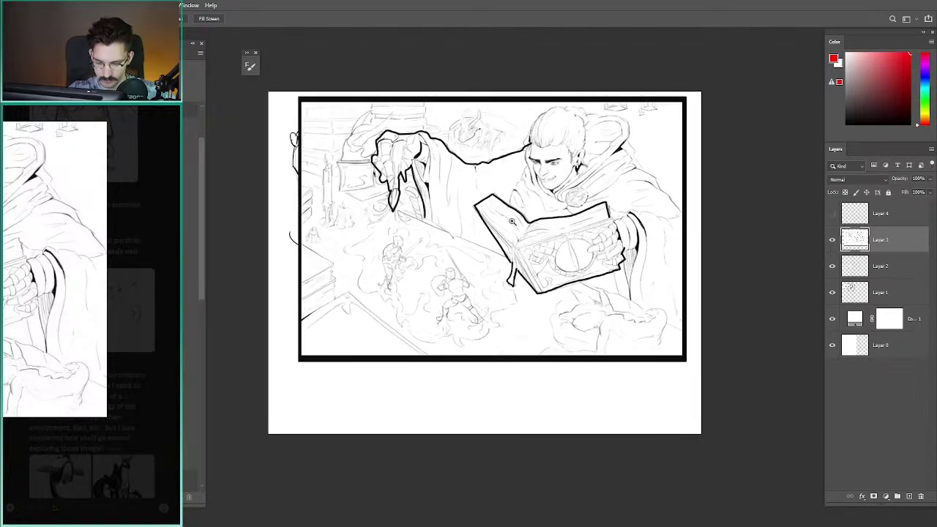
pyautogui.press('d')
pyautogui.press('b')
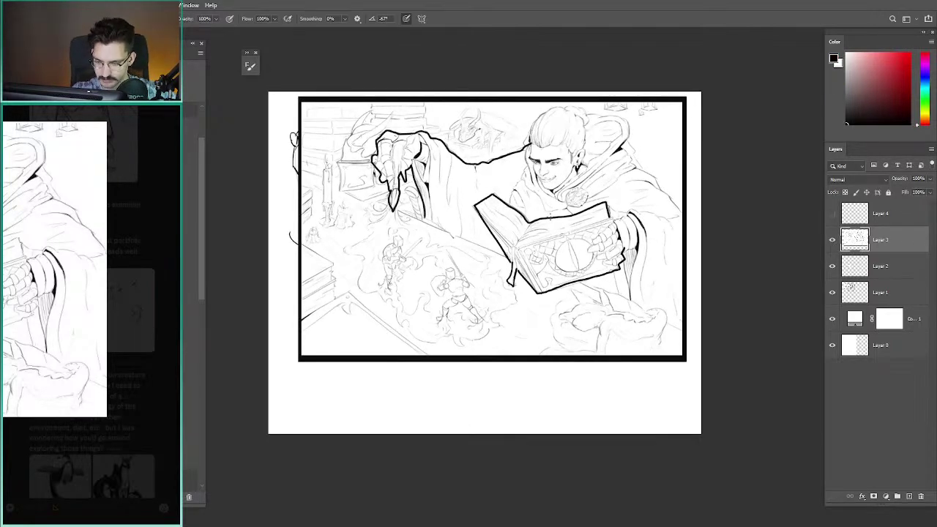
# - Hide the student's sketch on Layer 3 and select Layer 1 to work on the grinning bald head
pyautogui.click(832, 240)
pyautogui.press('h')
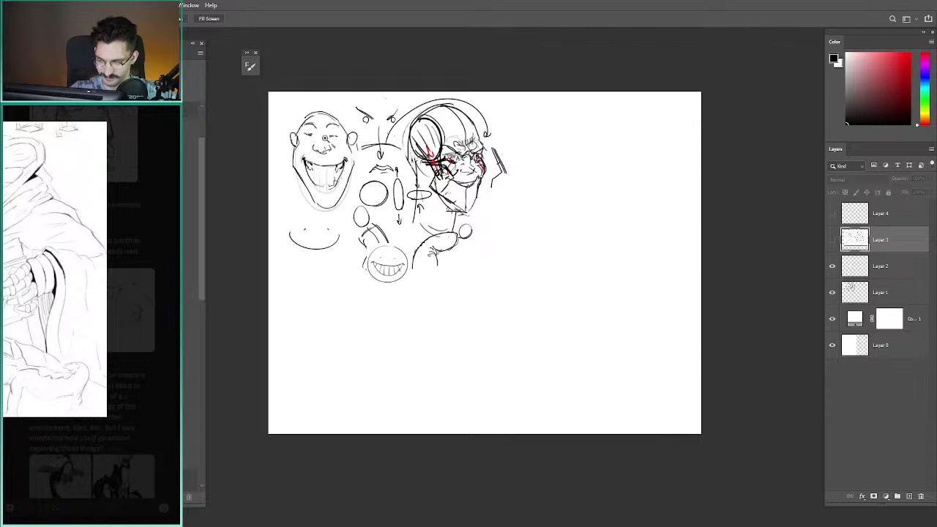
pyautogui.moveTo(325, 138); pyautogui.dragTo(351, 138)
pyautogui.moveTo(308, 123); pyautogui.dragTo(416, 134)
pyautogui.moveTo(415, 134); pyautogui.dragTo(422, 134)
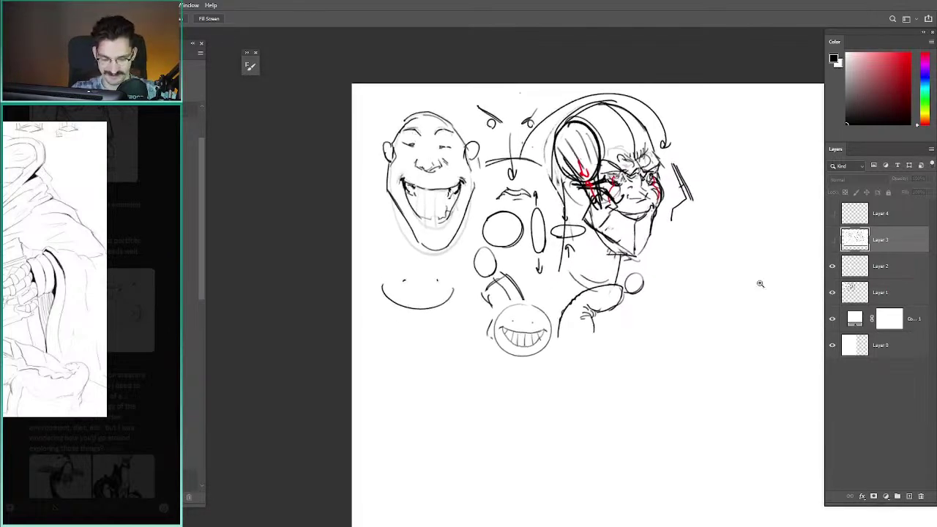
pyautogui.click(859, 292)
# - Thicken the grinning bald head's outer contour, including skull, ears and jaw, with heavier black strokes
pyautogui.moveTo(475, 187)
pyautogui.mouseDown()
pyautogui.moveTo(480, 149)
pyautogui.moveTo(455, 130)
pyautogui.moveTo(470, 159)
pyautogui.moveTo(452, 124)
pyautogui.mouseUp()
pyautogui.hotkey('ctrl', 'z')
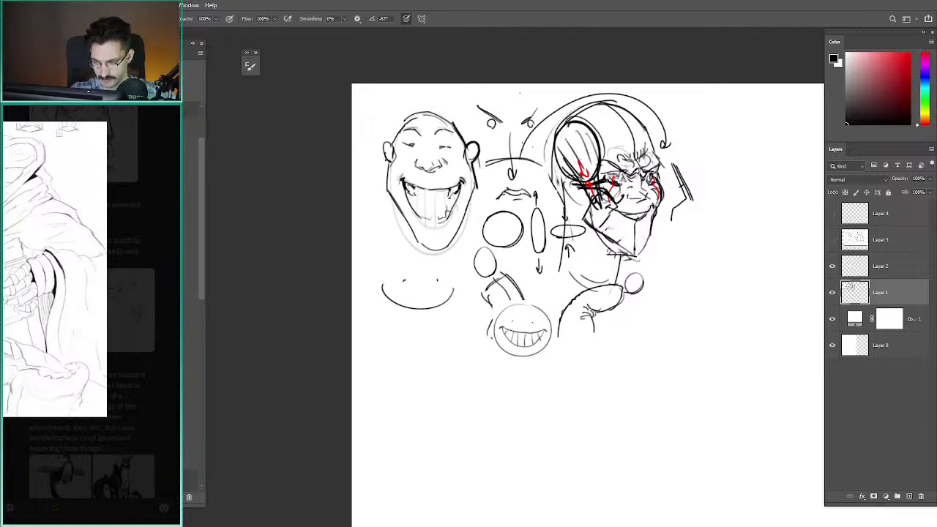
pyautogui.moveTo(393, 142)
pyautogui.mouseDown()
pyautogui.moveTo(389, 162)
pyautogui.moveTo(444, 117)
pyautogui.mouseUp()
pyautogui.moveTo(390, 163)
pyautogui.mouseDown()
pyautogui.moveTo(385, 188)
pyautogui.moveTo(417, 246)
pyautogui.moveTo(385, 165)
pyautogui.mouseUp()
pyautogui.hotkey('ctrl', 'z')
pyautogui.moveTo(413, 237)
pyautogui.mouseDown()
pyautogui.moveTo(453, 247)
pyautogui.moveTo(473, 189)
pyautogui.mouseUp()
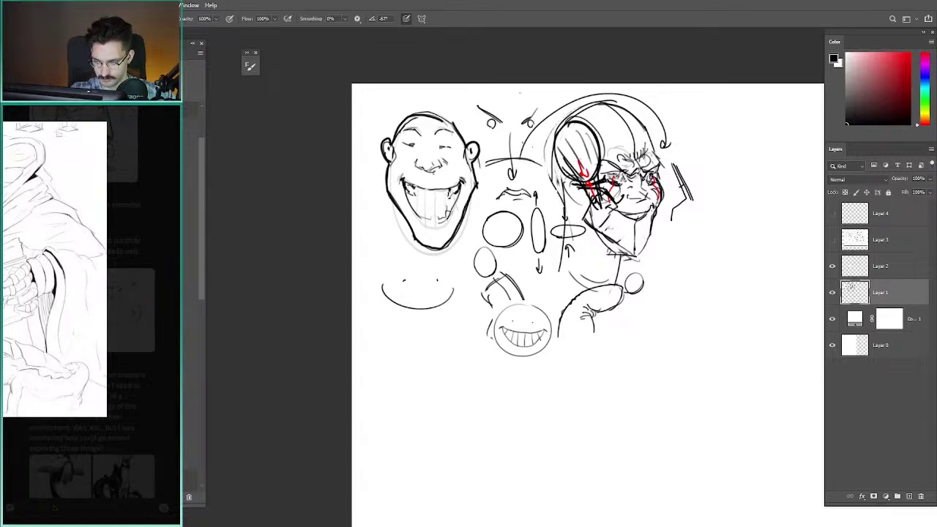
# - Hide Layer 1, show Layer 3 again and select it to return to the whole student sketch
pyautogui.click(831, 292)
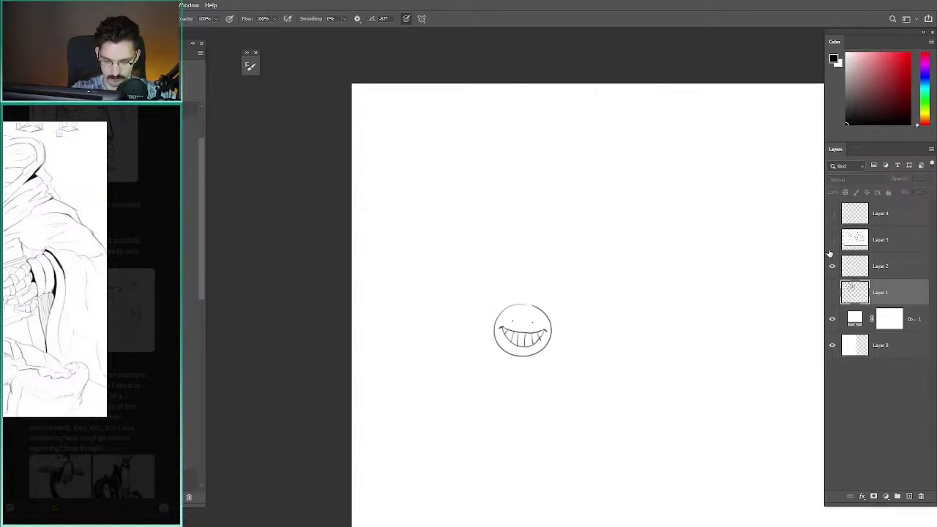
pyautogui.click(831, 240)
pyautogui.click(879, 240)
pyautogui.moveTo(521, 153); pyautogui.dragTo(379, 138)
pyautogui.scroll(-1, 488, 268)
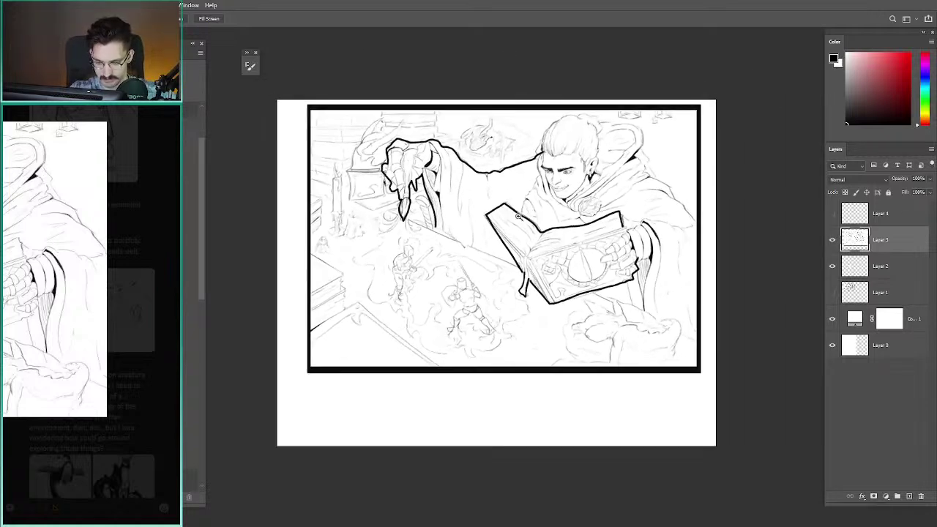
# - Draw a large thin black oval around the open book and the hand holding it
pyautogui.press('b')
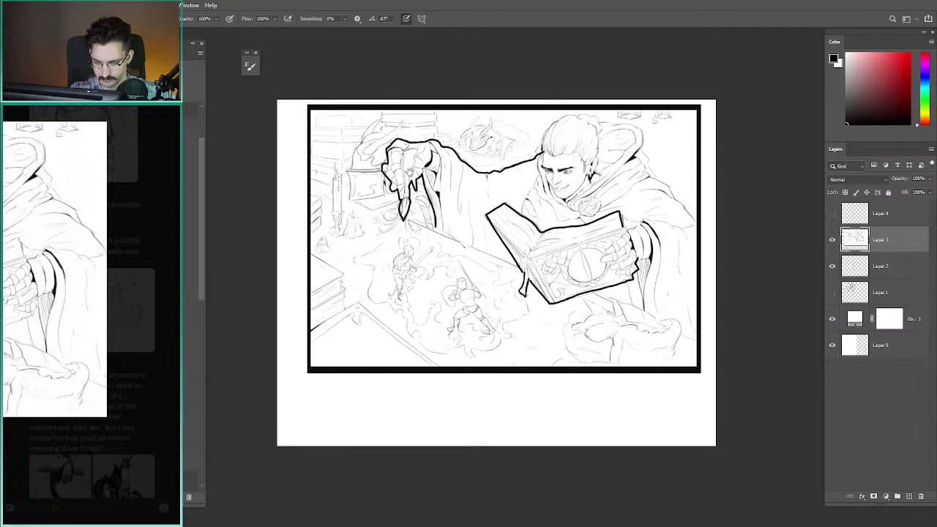
pyautogui.moveTo(409, 171); pyautogui.dragTo(383, 158)
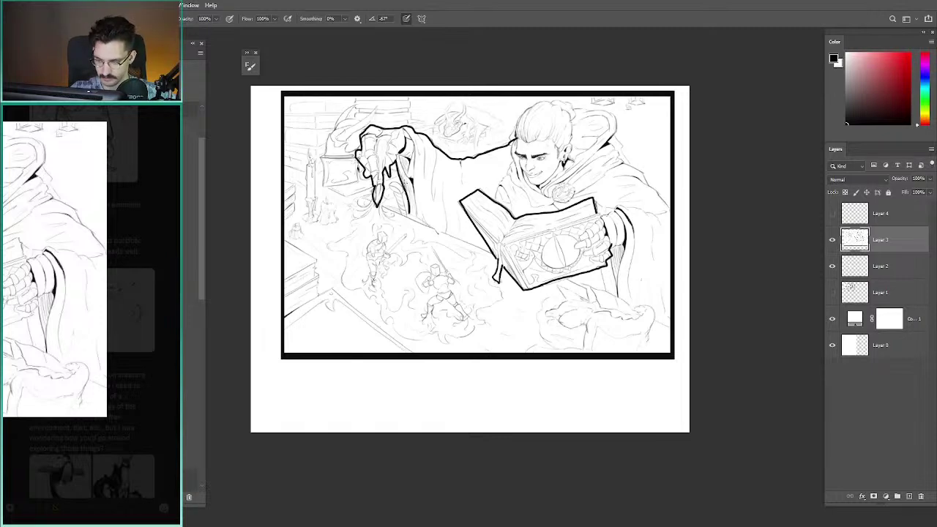
pyautogui.moveTo(457, 201)
pyautogui.mouseDown()
pyautogui.moveTo(618, 208)
pyautogui.moveTo(517, 170)
pyautogui.mouseUp()
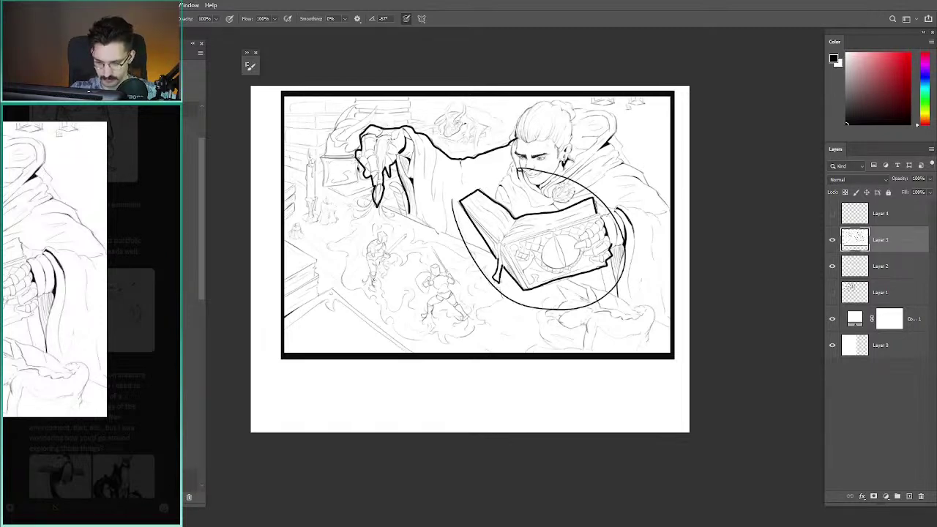
# - Undo the oval around the book and set the brush color to bright red
pyautogui.hotkey('ctrl', 'z')
pyautogui.moveTo(407, 141)
pyautogui.mouseDown()
pyautogui.moveTo(401, 151)
pyautogui.moveTo(461, 158)
pyautogui.moveTo(437, 158)
pyautogui.mouseUp()
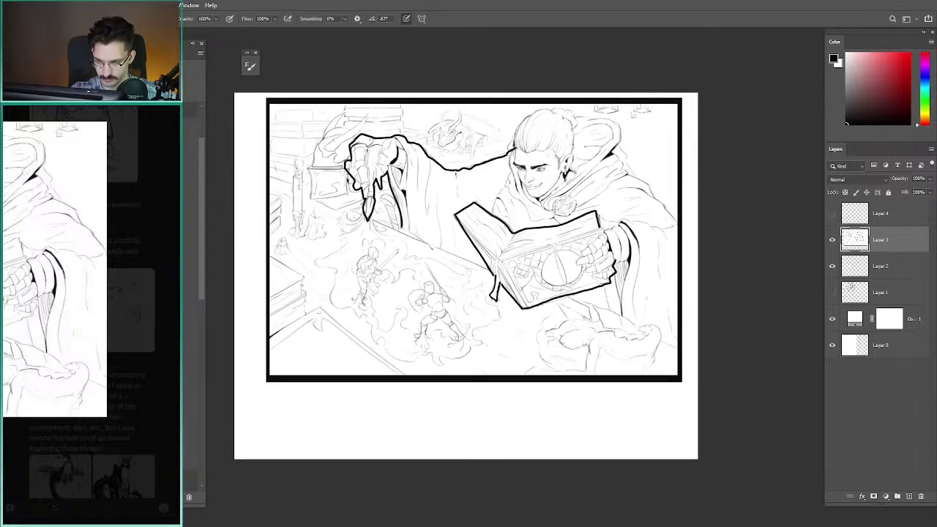
pyautogui.moveTo(899, 81); pyautogui.dragTo(924, 50)
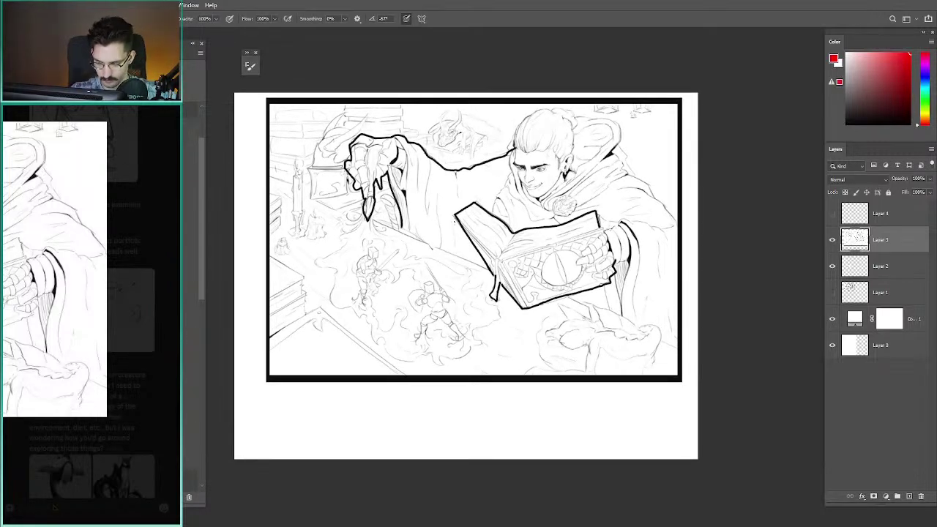
# - Try temporary red strokes across the open book and over the sleeve area above it, undoing each one
pyautogui.moveTo(447, 214)
pyautogui.mouseDown()
pyautogui.moveTo(449, 254)
pyautogui.moveTo(578, 318)
pyautogui.moveTo(499, 183)
pyautogui.moveTo(439, 217)
pyautogui.moveTo(447, 230)
pyautogui.moveTo(627, 250)
pyautogui.moveTo(622, 262)
pyautogui.mouseUp()
pyautogui.hotkey('ctrl', 'z')
pyautogui.hotkey('ctrl', 'z')
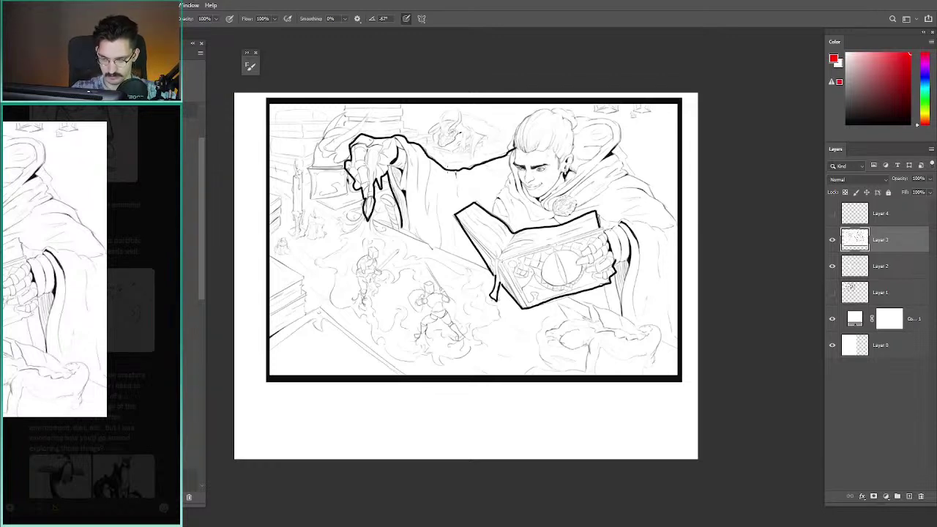
pyautogui.moveTo(472, 185)
pyautogui.mouseDown()
pyautogui.moveTo(485, 184)
pyautogui.moveTo(468, 149)
pyautogui.mouseUp()
pyautogui.hotkey('ctrl', 'z')
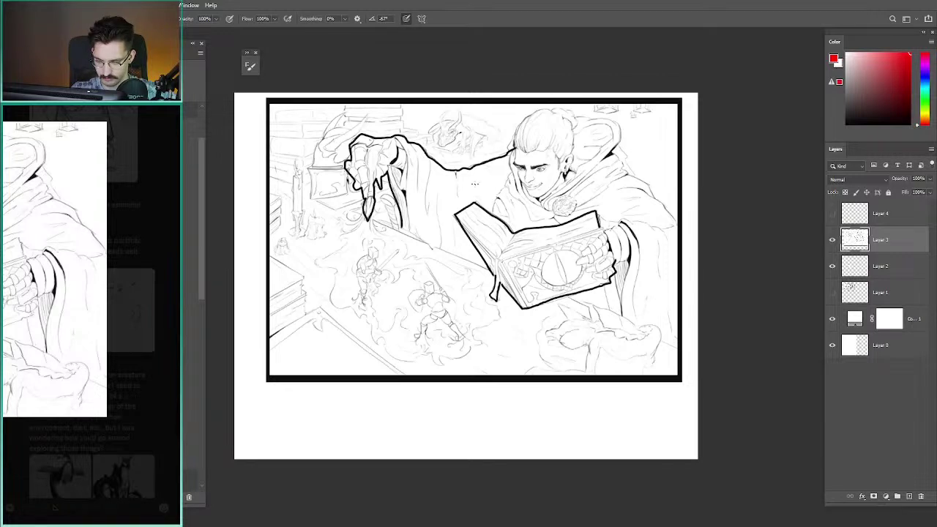
pyautogui.moveTo(476, 164)
pyautogui.mouseDown()
pyautogui.moveTo(511, 152)
pyautogui.moveTo(484, 164)
pyautogui.moveTo(449, 120)
pyautogui.moveTo(434, 128)
pyautogui.moveTo(490, 145)
pyautogui.moveTo(432, 145)
pyautogui.moveTo(489, 150)
pyautogui.moveTo(516, 132)
pyautogui.moveTo(455, 167)
pyautogui.moveTo(472, 146)
pyautogui.moveTo(487, 150)
pyautogui.mouseUp()
pyautogui.hotkey('ctrl', 'z')
pyautogui.hotkey('ctrl', 'z')
pyautogui.hotkey('ctrl', 'z')
pyautogui.hotkey('ctrl', 'z')
# - Reset the brush to black and thicken the outer contour of the cloaked character's hair and hood
pyautogui.press('d')
pyautogui.hotkey('ctrl', 'z')
pyautogui.moveTo(444, 188)
pyautogui.mouseDown()
pyautogui.moveTo(464, 150)
pyautogui.moveTo(485, 146)
pyautogui.moveTo(545, 158)
pyautogui.moveTo(558, 206)
pyautogui.mouseUp()
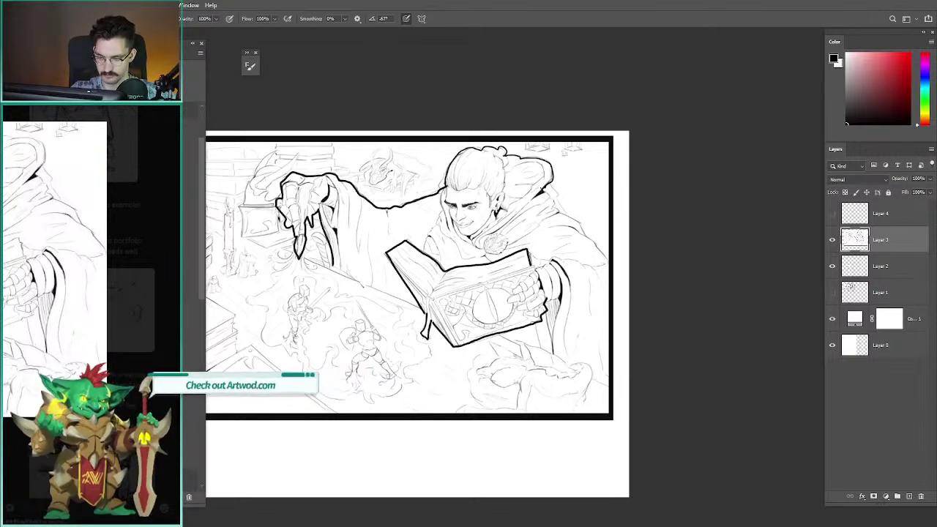
pyautogui.moveTo(412, 196); pyautogui.dragTo(420, 172)
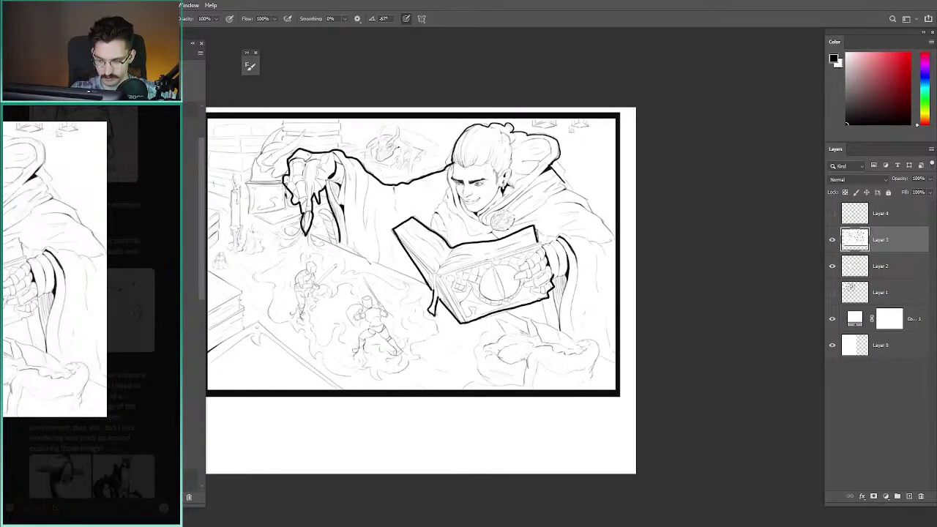
pyautogui.moveTo(516, 110); pyautogui.dragTo(481, 110)
pyautogui.moveTo(342, 162); pyautogui.dragTo(369, 118)
pyautogui.hotkey('ctrl', 'z')
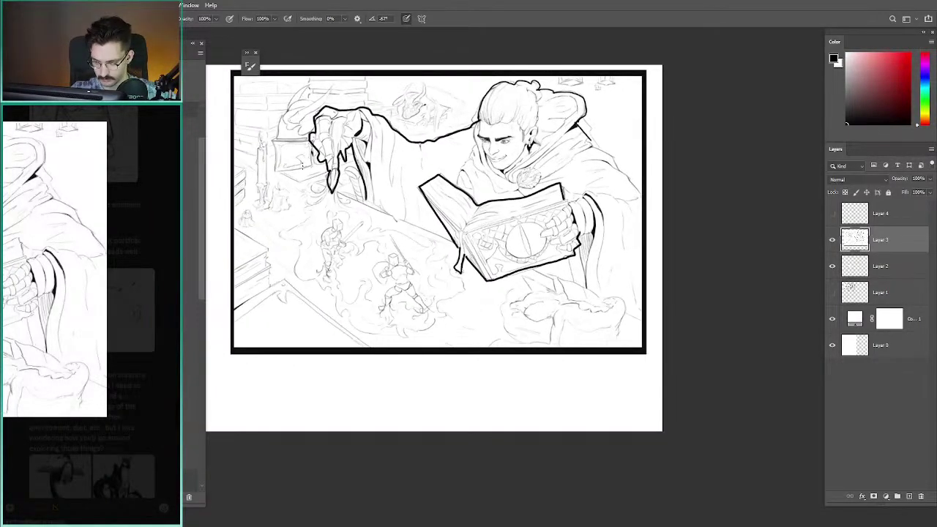
pyautogui.moveTo(287, 162)
pyautogui.mouseDown()
pyautogui.moveTo(332, 173)
pyautogui.moveTo(326, 180)
pyautogui.mouseUp()
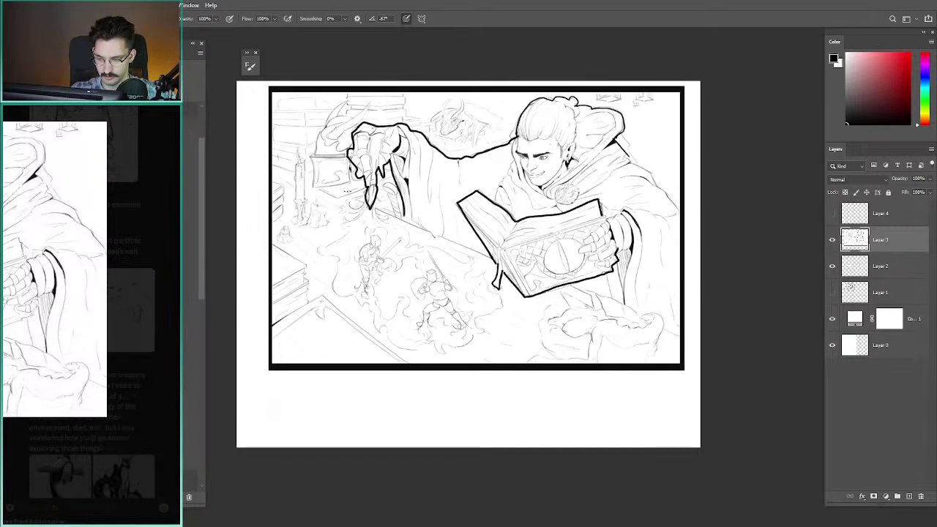
pyautogui.moveTo(431, 144); pyautogui.dragTo(349, 162)
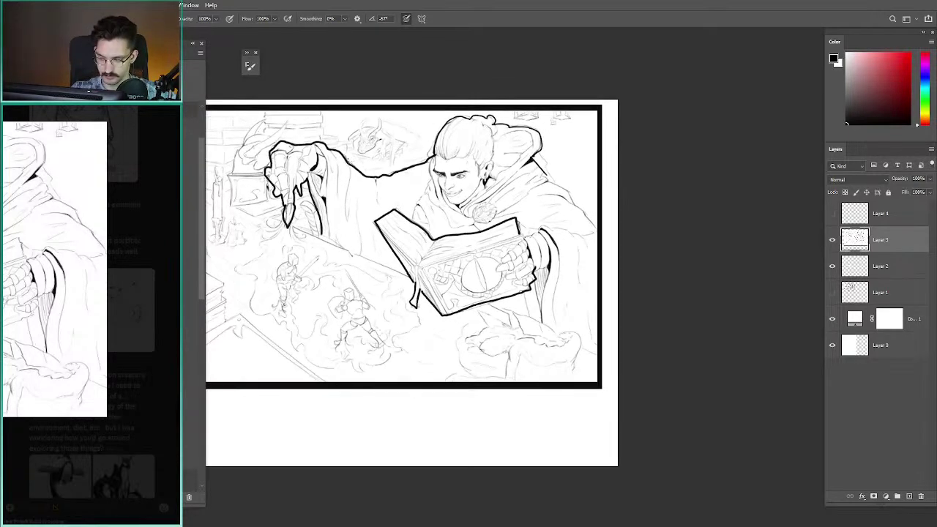
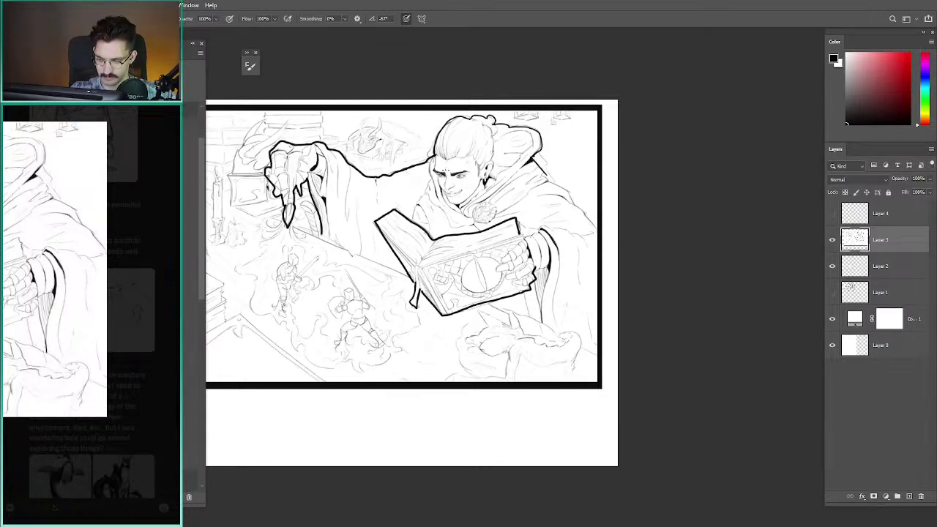
# - Try thin black ovals around the character's head and around the open book, undoing each one
pyautogui.moveTo(466, 236)
pyautogui.mouseDown()
pyautogui.moveTo(454, 294)
pyautogui.moveTo(461, 239)
pyautogui.mouseUp()
pyautogui.hotkey('ctrl', 'z')
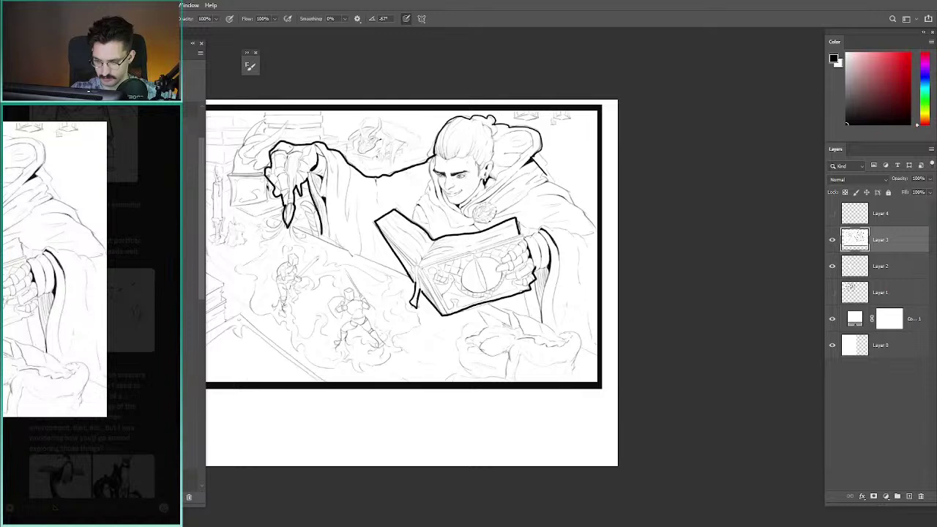
pyautogui.moveTo(452, 139)
pyautogui.mouseDown()
pyautogui.moveTo(454, 117)
pyautogui.moveTo(441, 137)
pyautogui.moveTo(454, 120)
pyautogui.moveTo(502, 128)
pyautogui.mouseUp()
pyautogui.hotkey('ctrl', 'z')
pyautogui.hotkey('ctrl', 'z')
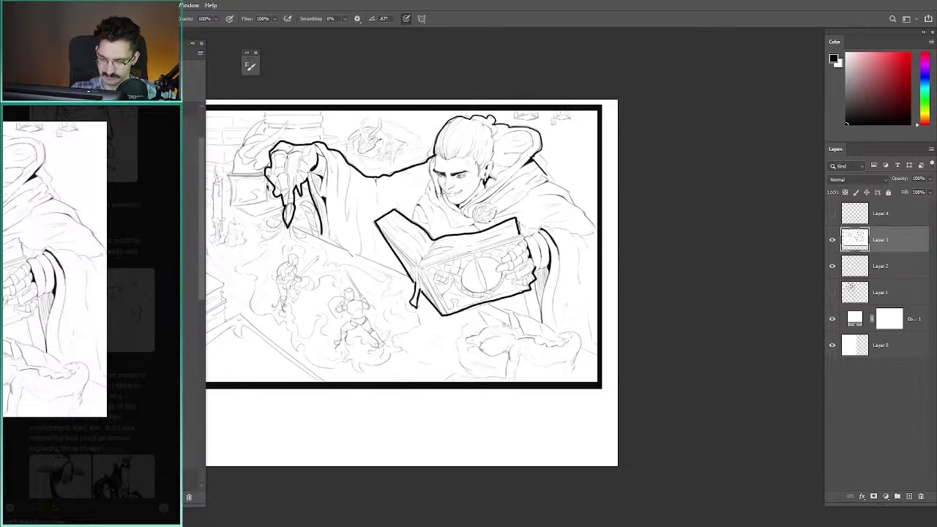
pyautogui.moveTo(507, 149); pyautogui.dragTo(433, 150)
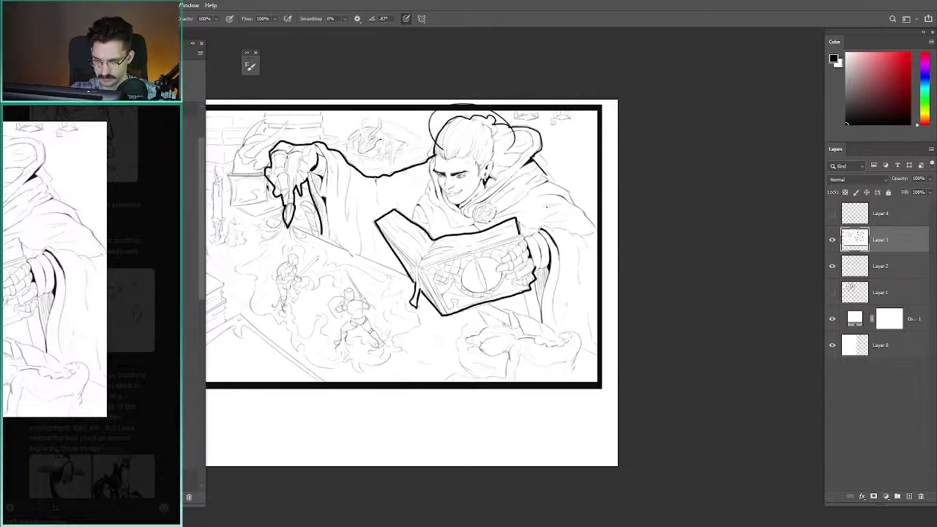
pyautogui.hotkey('ctrl', 'z')
pyautogui.moveTo(388, 235)
pyautogui.mouseDown()
pyautogui.moveTo(543, 235)
pyautogui.moveTo(436, 315)
pyautogui.mouseUp()
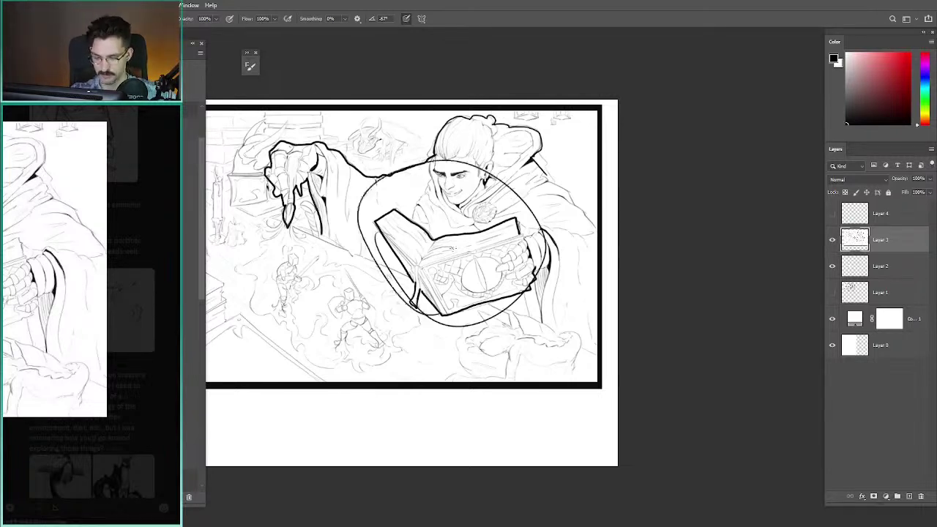
pyautogui.hotkey('ctrl', 'z')
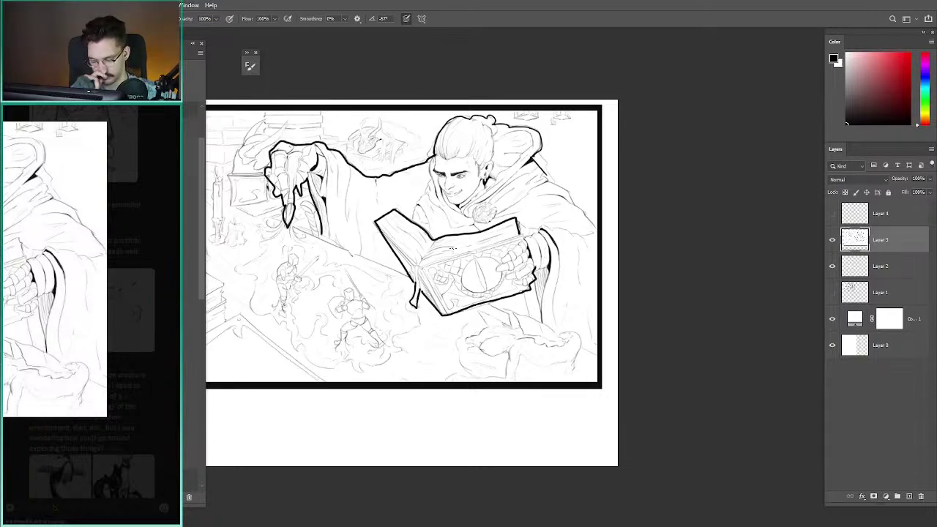
# - Try black strokes around the book and a heavy line along the table edge in the lower-left foreground, undoing them all
pyautogui.moveTo(530, 224); pyautogui.dragTo(499, 314)
pyautogui.moveTo(291, 362)
pyautogui.mouseDown()
pyautogui.moveTo(428, 261)
pyautogui.moveTo(400, 231)
pyautogui.mouseUp()
pyautogui.hotkey('ctrl', 'z')
pyautogui.hotkey('ctrl', 'z')
pyautogui.moveTo(464, 281); pyautogui.dragTo(372, 214)
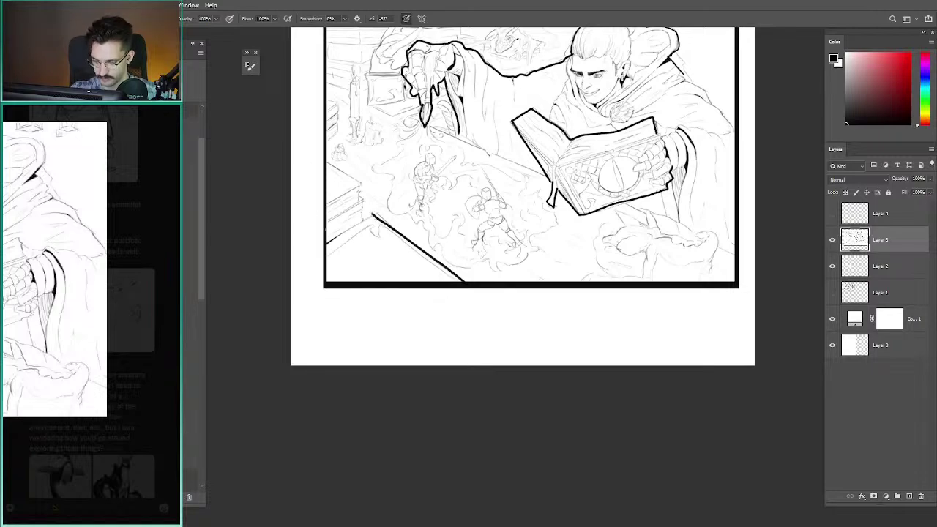
pyautogui.hotkey('ctrl', 'z')
pyautogui.moveTo(537, 240); pyautogui.dragTo(522, 236)
pyautogui.moveTo(546, 299); pyautogui.dragTo(477, 249)
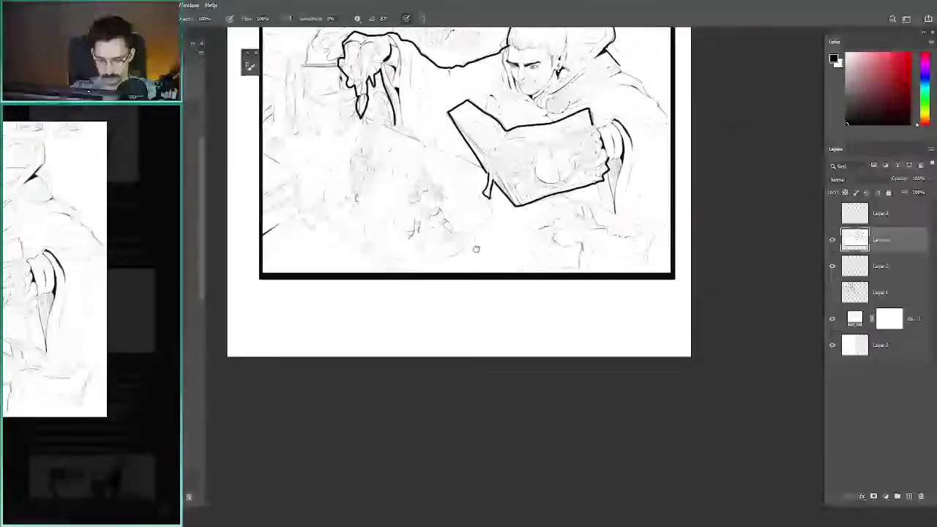
pyautogui.moveTo(520, 226)
pyautogui.mouseDown()
pyautogui.moveTo(505, 245)
pyautogui.moveTo(521, 210)
pyautogui.moveTo(463, 225)
pyautogui.moveTo(526, 234)
pyautogui.mouseUp()
pyautogui.hotkey('ctrl', 'z')
pyautogui.moveTo(259, 104)
pyautogui.mouseDown()
pyautogui.moveTo(407, 171)
pyautogui.moveTo(416, 210)
pyautogui.mouseUp()
pyautogui.hotkey('ctrl', 'z')
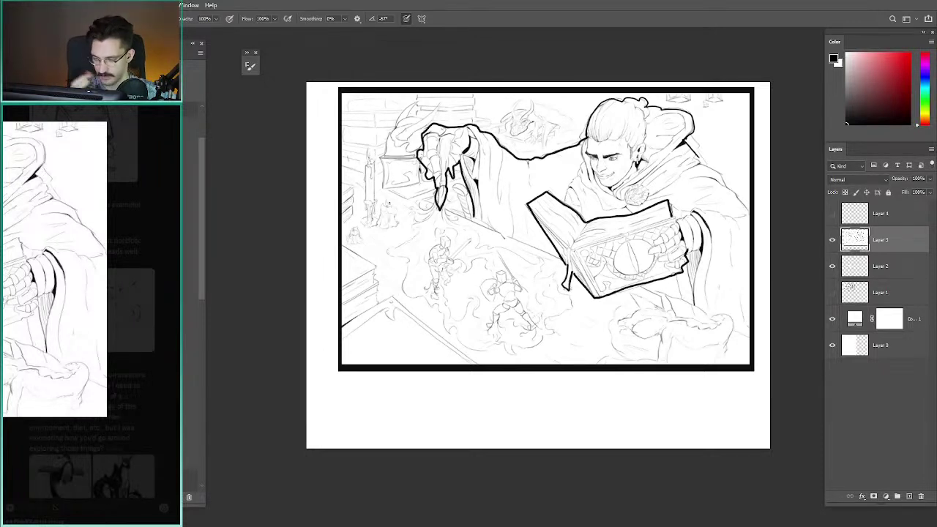
# - Select Layer 4, make it visible and delete it
pyautogui.click(843, 213)
pyautogui.click(832, 215)
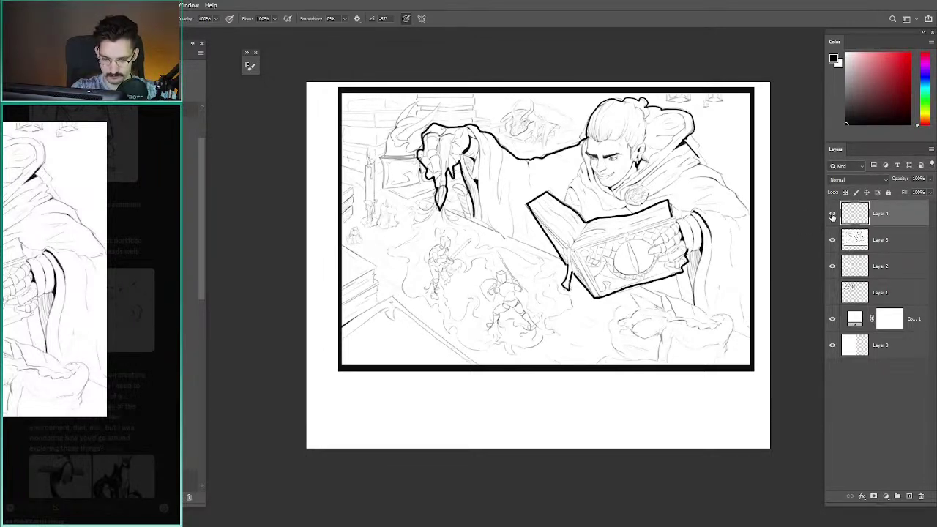
pyautogui.press('Delete')
# - Draw a thin bright red horizon line straight across the upper part of the panel on Layer 3
pyautogui.click(909, 54)
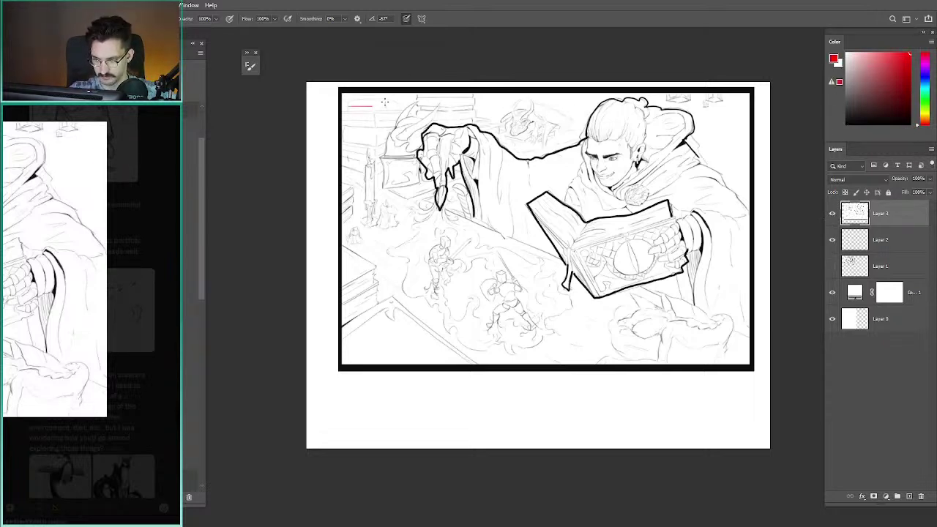
pyautogui.moveTo(385, 102); pyautogui.dragTo(429, 105)
pyautogui.hotkey('ctrl', 'z')
pyautogui.moveTo(345, 101); pyautogui.dragTo(421, 101)
pyautogui.hotkey('ctrl', 'z')
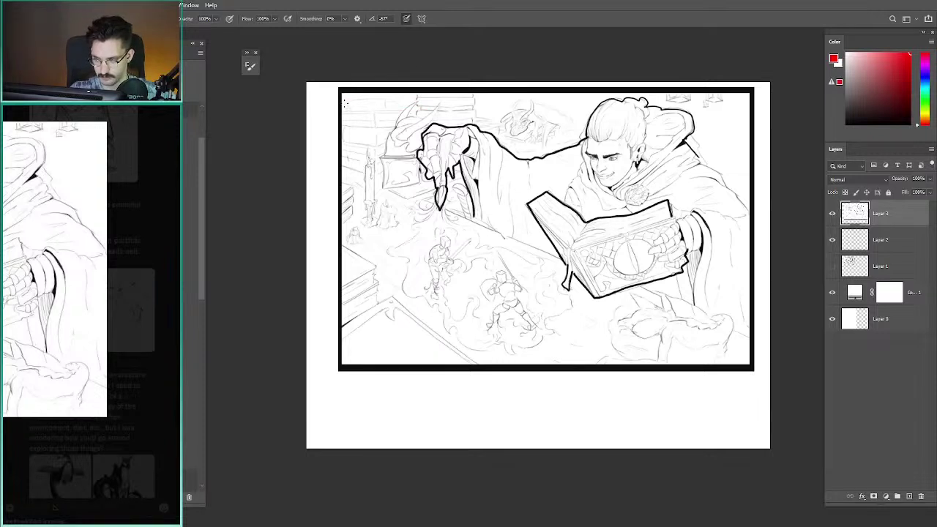
pyautogui.moveTo(345, 102); pyautogui.dragTo(679, 103)
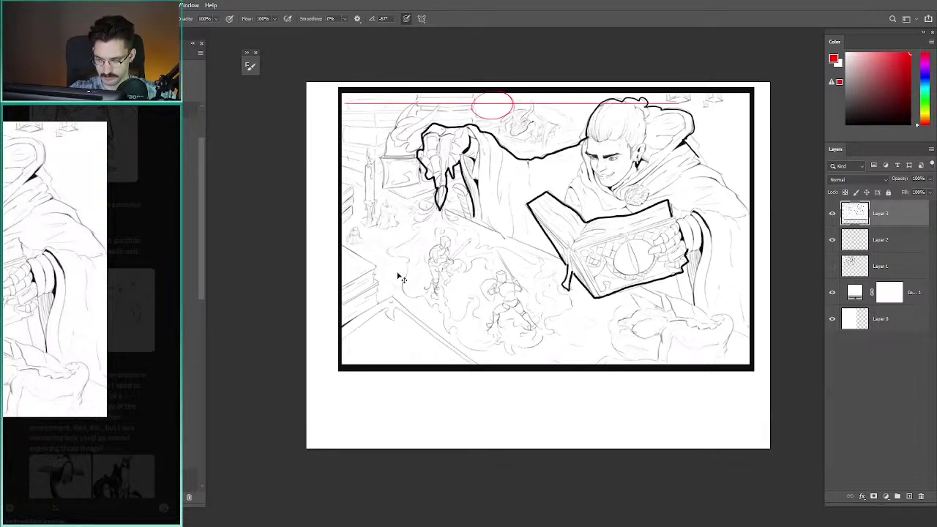
# - Try red perspective lines from the foreground table edge and the book stack up to the horizon near the character's head, undoing both
pyautogui.moveTo(338, 326); pyautogui.dragTo(480, 227)
pyautogui.hotkey('ctrl', 'z')
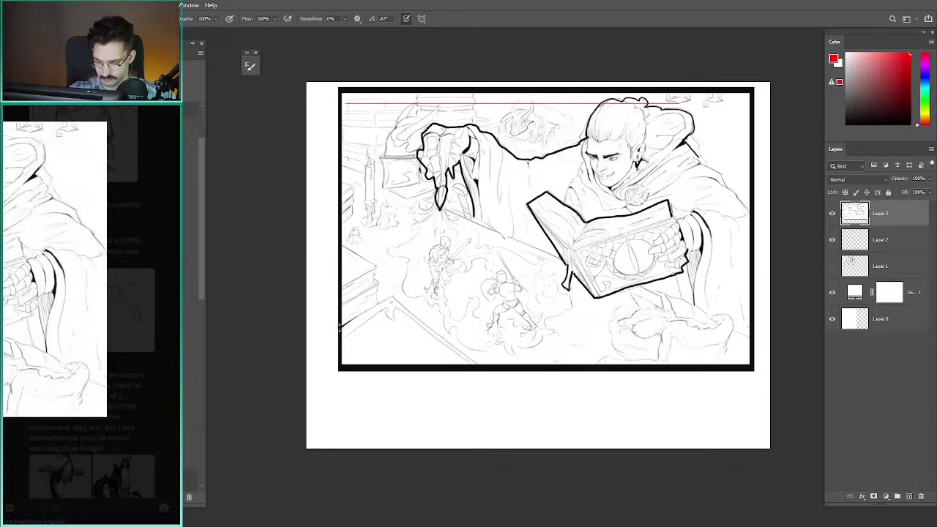
pyautogui.moveTo(341, 325)
pyautogui.mouseDown()
pyautogui.moveTo(645, 109)
pyautogui.moveTo(684, 93)
pyautogui.mouseUp()
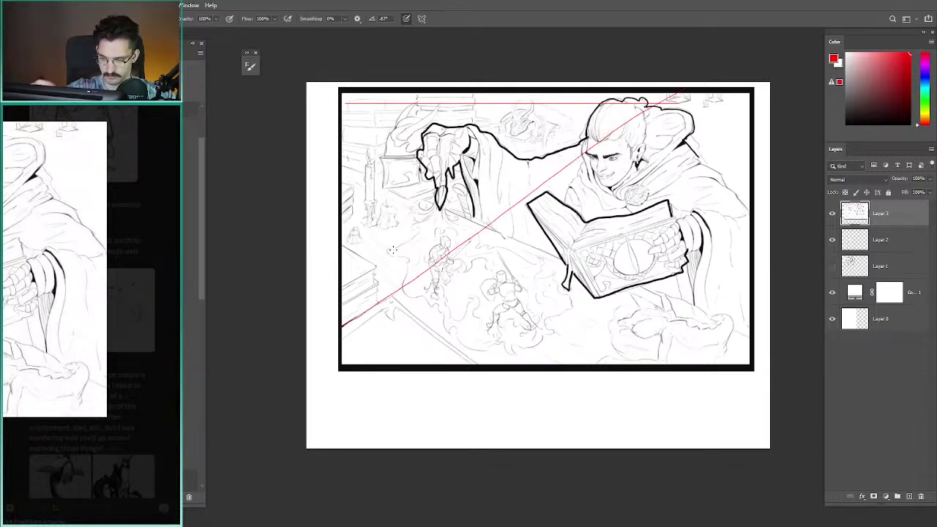
pyautogui.moveTo(343, 289); pyautogui.dragTo(650, 92)
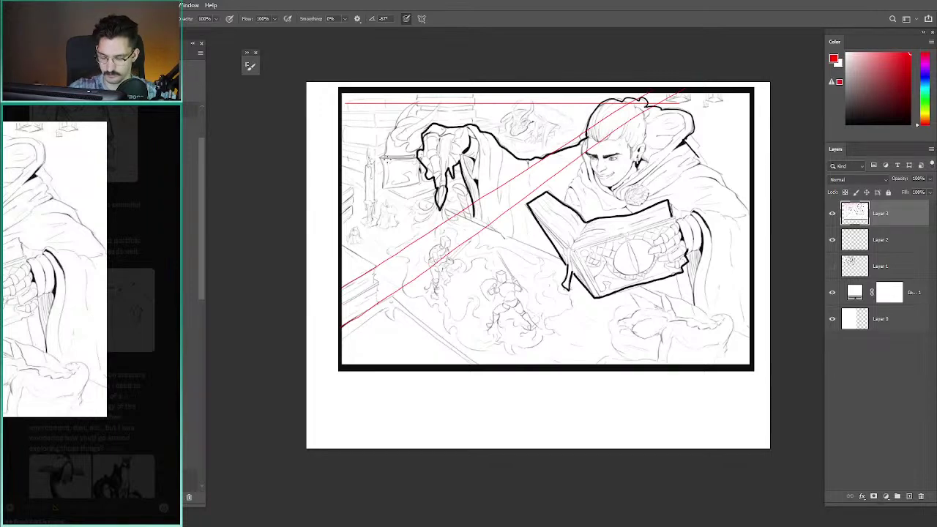
pyautogui.hotkey('ctrl', 'z')
pyautogui.hotkey('ctrl', 'z')
# - Try loose red marks on the table area and a small circle on the horizon line, undoing each one
pyautogui.moveTo(523, 321)
pyautogui.mouseDown()
pyautogui.moveTo(525, 275)
pyautogui.moveTo(486, 324)
pyautogui.mouseUp()
pyautogui.hotkey('ctrl', 'z')
pyautogui.moveTo(560, 223)
pyautogui.mouseDown()
pyautogui.moveTo(488, 233)
pyautogui.moveTo(513, 231)
pyautogui.mouseUp()
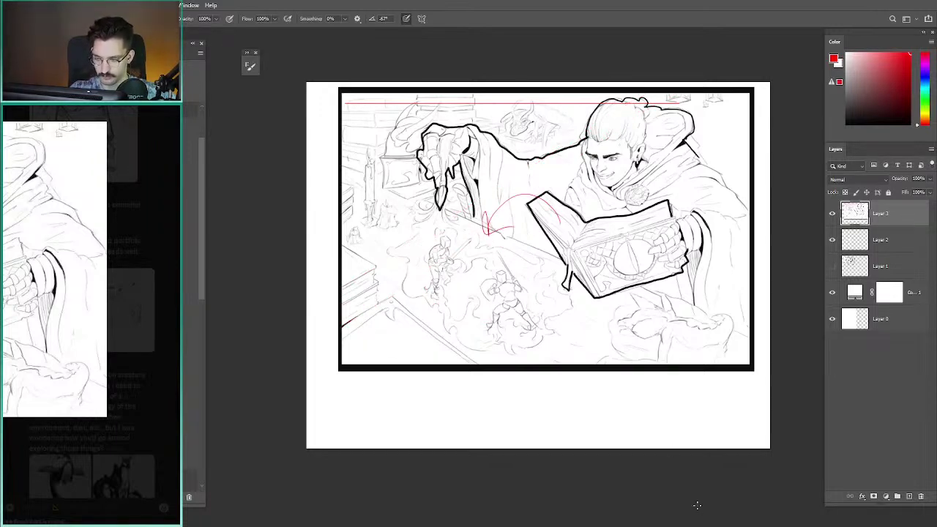
pyautogui.hotkey('ctrl', 'z')
pyautogui.moveTo(477, 94)
pyautogui.mouseDown()
pyautogui.moveTo(461, 110)
pyautogui.moveTo(482, 95)
pyautogui.mouseUp()
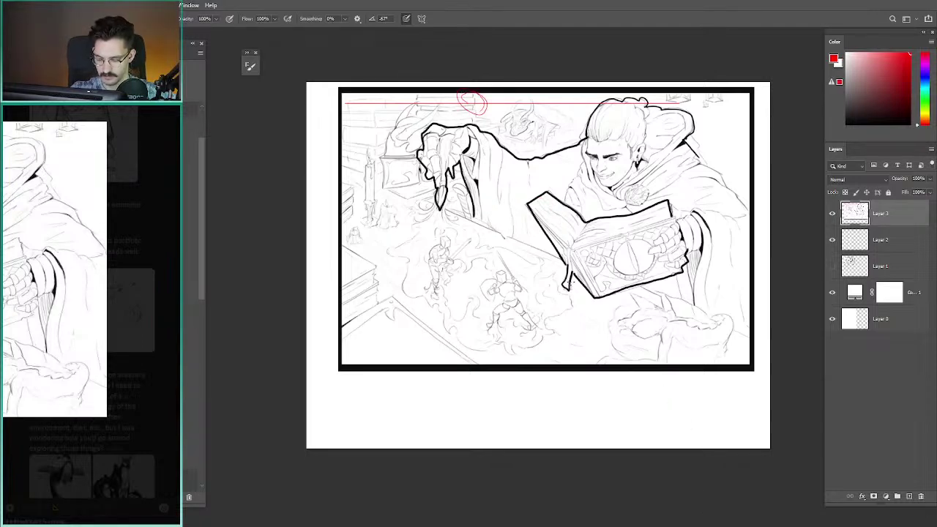
pyautogui.hotkey('ctrl', 'z')
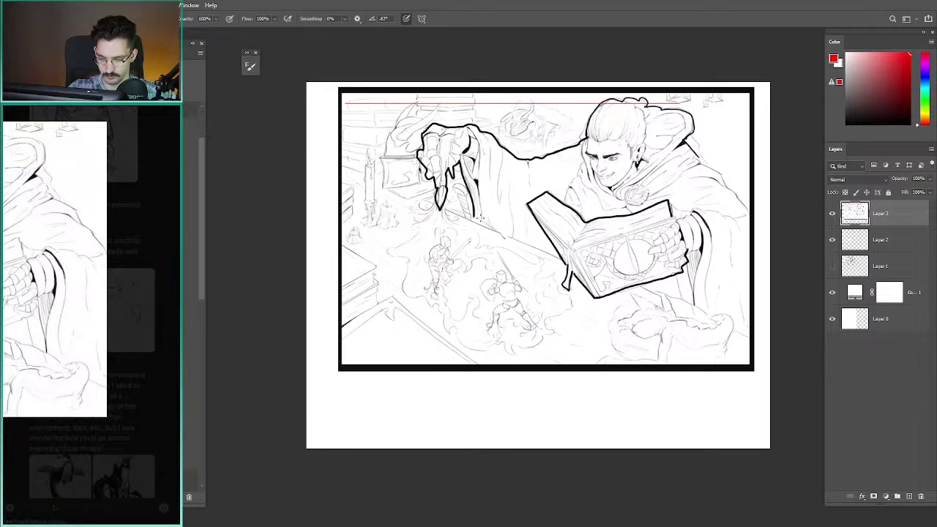
# - Try a shallower red perspective line from the foreground table edge across the book to the panel's far side, and undo it
pyautogui.moveTo(341, 324); pyautogui.dragTo(732, 203)
pyautogui.hotkey('ctrl', 'z')
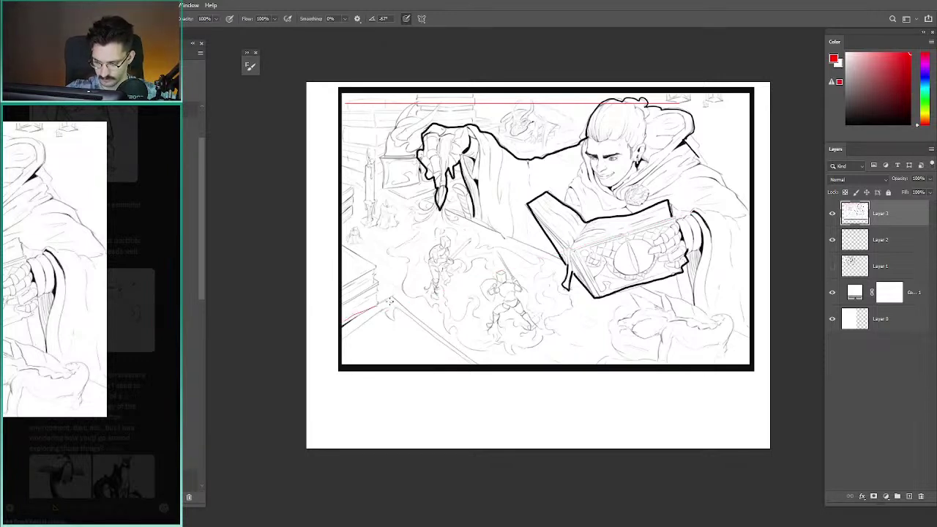
pyautogui.moveTo(341, 324); pyautogui.dragTo(750, 164)
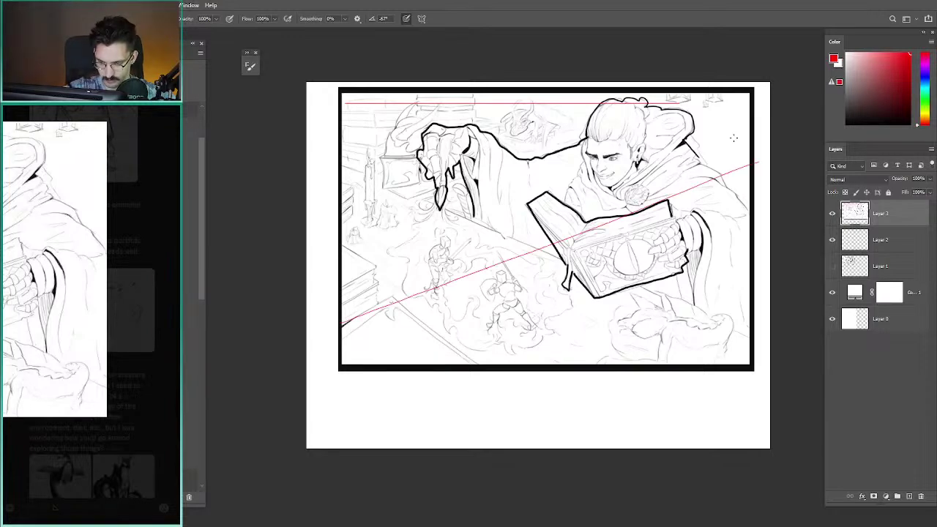
pyautogui.hotkey('ctrl', 'z')
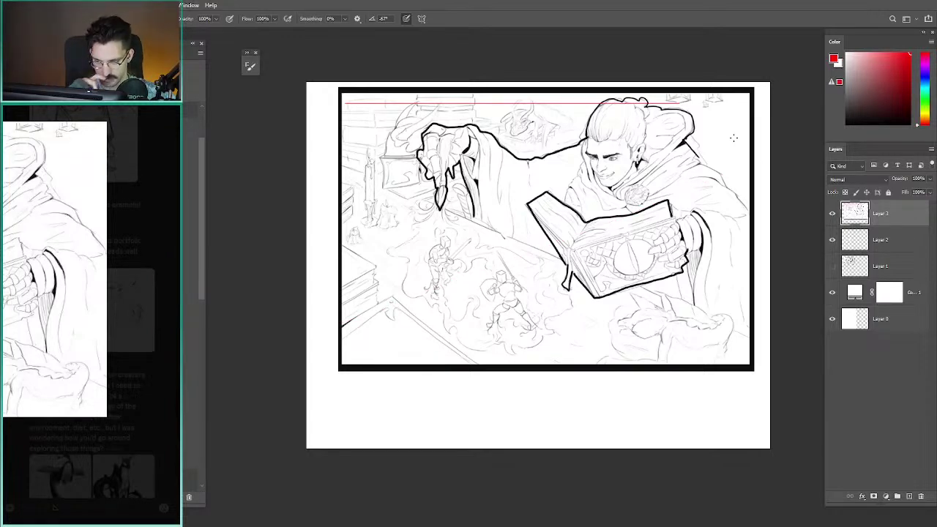
# - Try red guide lines from the table edge and book stack converging at the horizon beyond the character's hood, undoing them all
pyautogui.moveTo(346, 155); pyautogui.dragTo(324, 159)
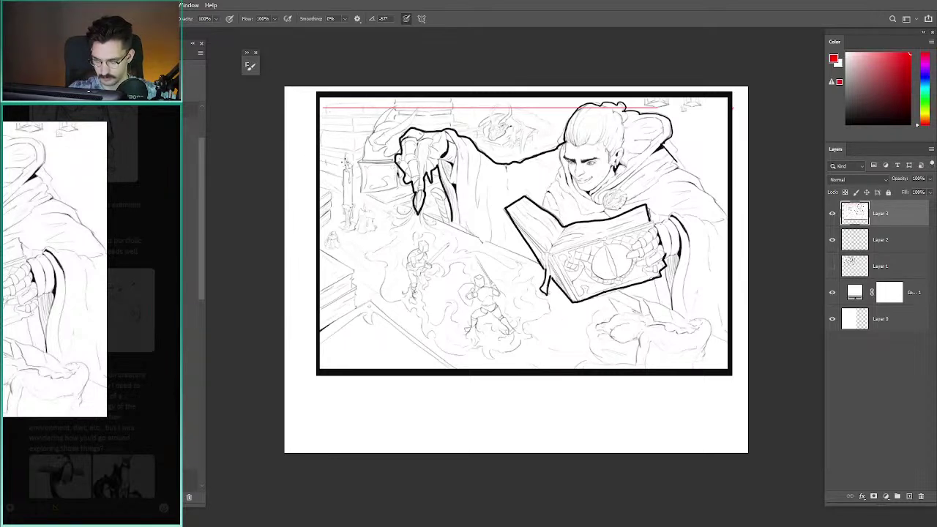
pyautogui.moveTo(321, 329); pyautogui.dragTo(745, 116)
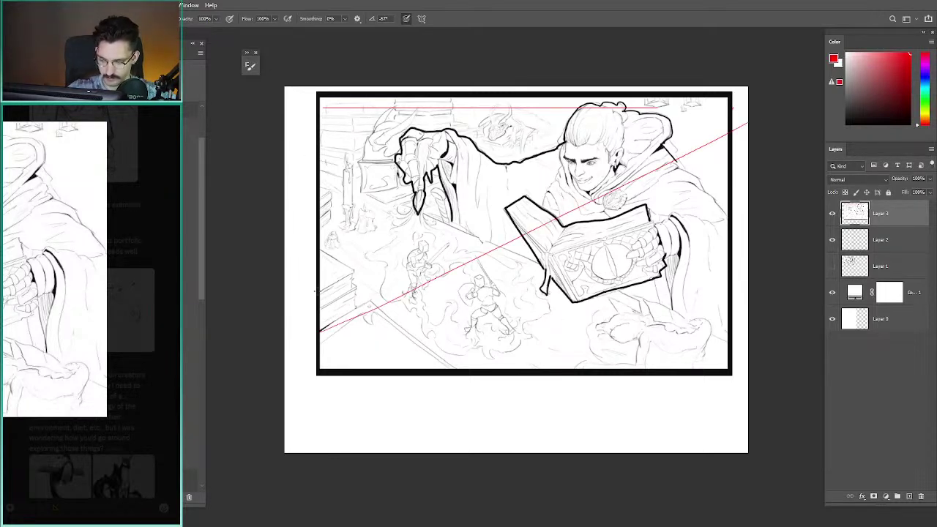
pyautogui.hotkey('ctrl', 'z')
pyautogui.moveTo(316, 338); pyautogui.dragTo(727, 143)
pyautogui.hotkey('ctrl', 'z')
pyautogui.moveTo(320, 330); pyautogui.dragTo(688, 106)
pyautogui.moveTo(316, 292); pyautogui.dragTo(519, 170)
pyautogui.hotkey('ctrl', 'z')
pyautogui.moveTo(319, 291); pyautogui.dragTo(683, 102)
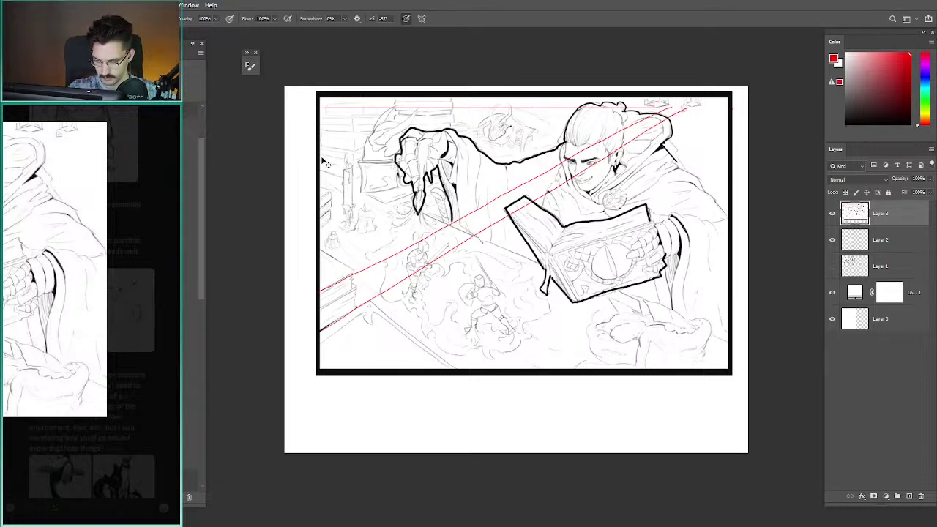
pyautogui.hotkey('ctrl', 'z')
pyautogui.hotkey('ctrl', 'z')
pyautogui.moveTo(469, 193); pyautogui.dragTo(410, 192)
pyautogui.hotkey('ctrl', 'z')
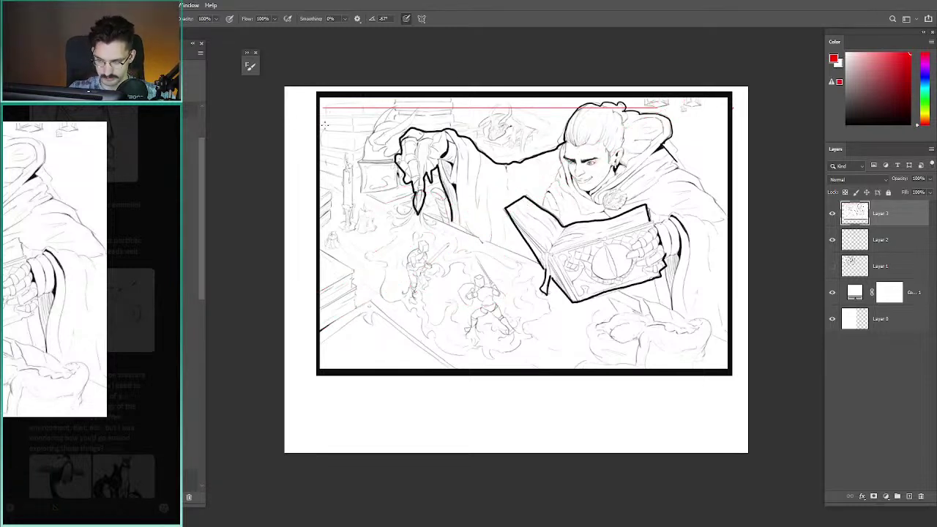
# - Undo the red horizon line across the panel and reset the drawing colour to black
pyautogui.hotkey('ctrl', 'z')
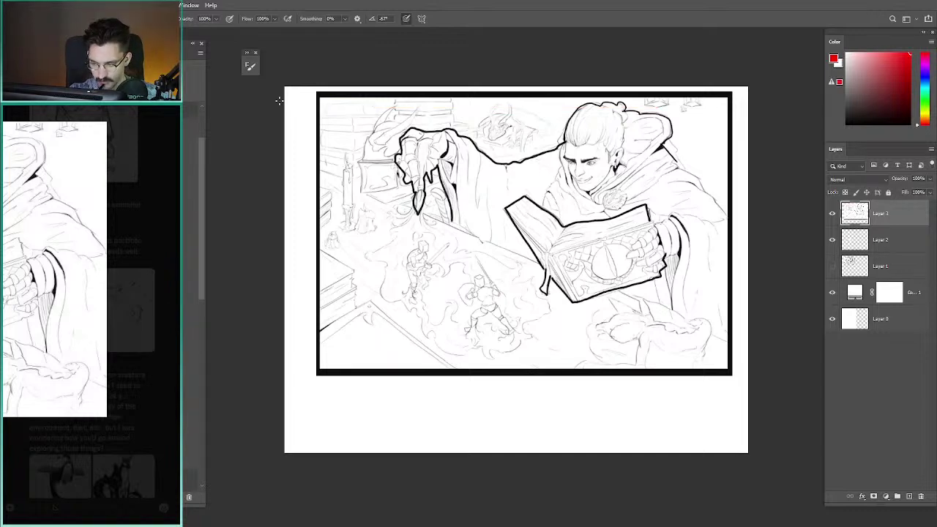
pyautogui.moveTo(279, 101); pyautogui.dragTo(262, 106)
pyautogui.press('d')
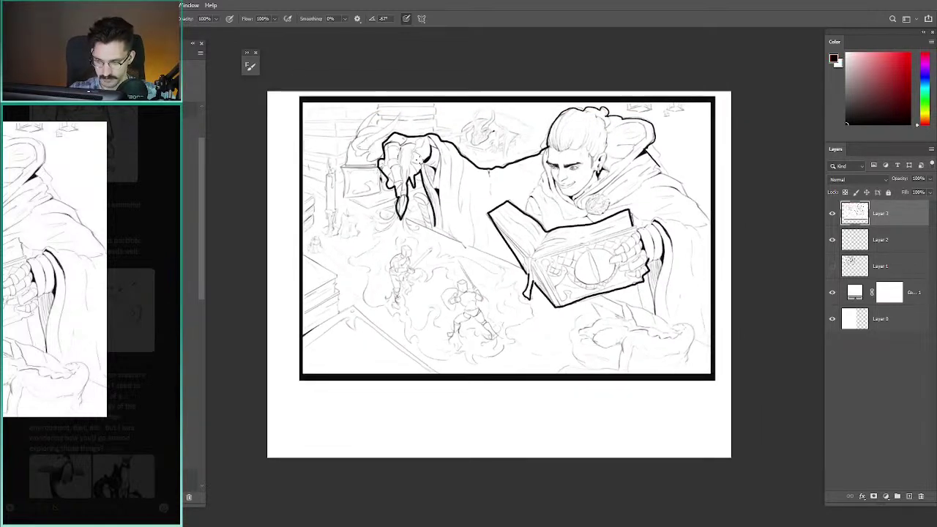
pyautogui.moveTo(401, 144); pyautogui.dragTo(370, 153)
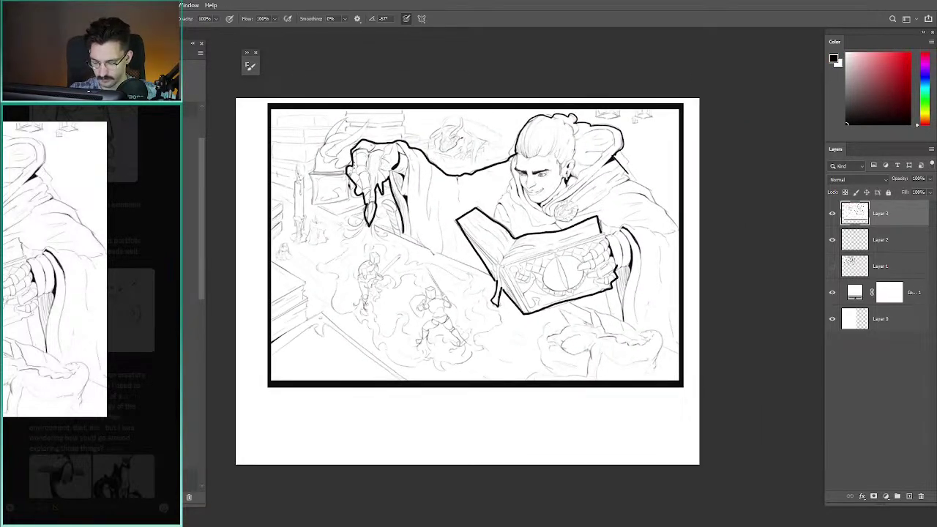
pyautogui.moveTo(389, 170)
pyautogui.mouseDown()
pyautogui.moveTo(359, 172)
pyautogui.moveTo(344, 160)
pyautogui.mouseUp()
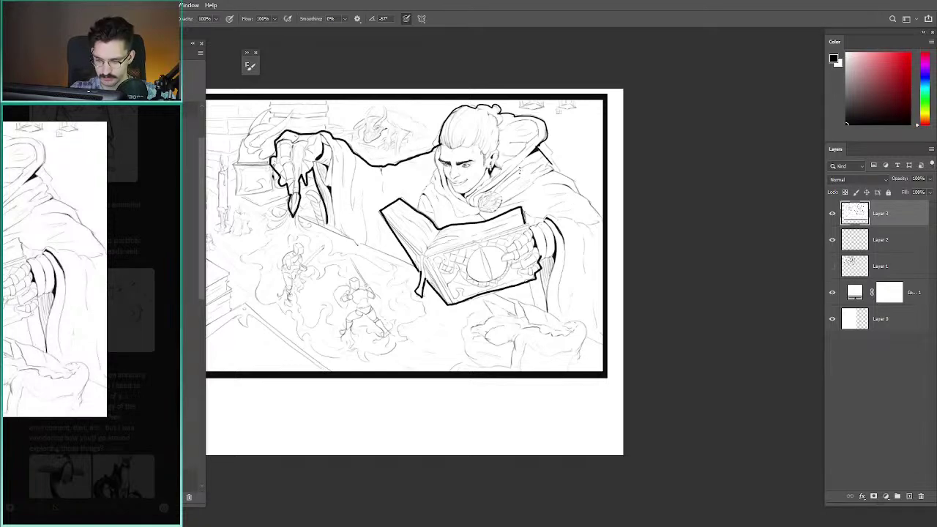
# - Try a red stroke across the character's shoulders and outstretched arm, and undo it
pyautogui.click(906, 52)
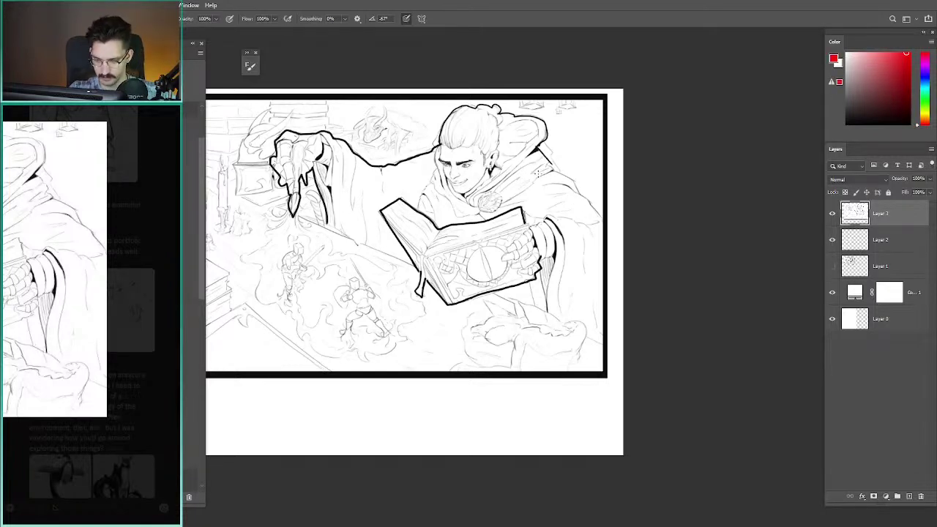
pyautogui.moveTo(275, 126); pyautogui.dragTo(307, 139)
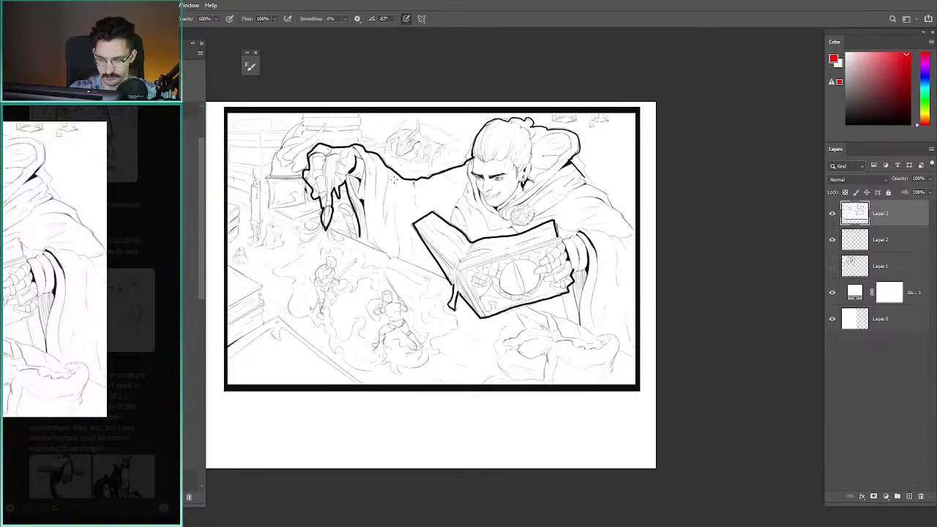
pyautogui.moveTo(588, 202)
pyautogui.mouseDown()
pyautogui.moveTo(557, 129)
pyautogui.moveTo(356, 147)
pyautogui.mouseUp()
pyautogui.hotkey('ctrl', 'z')
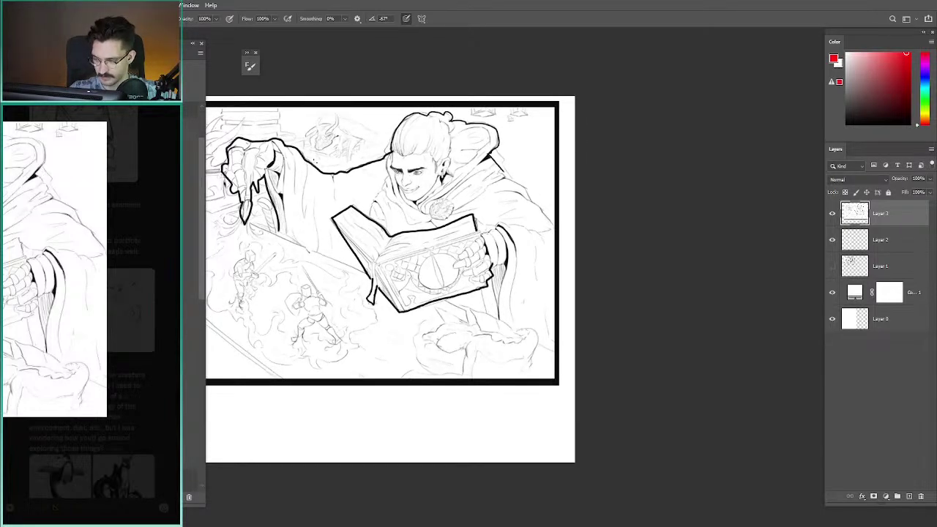
pyautogui.hscroll(-2, 406, 278)
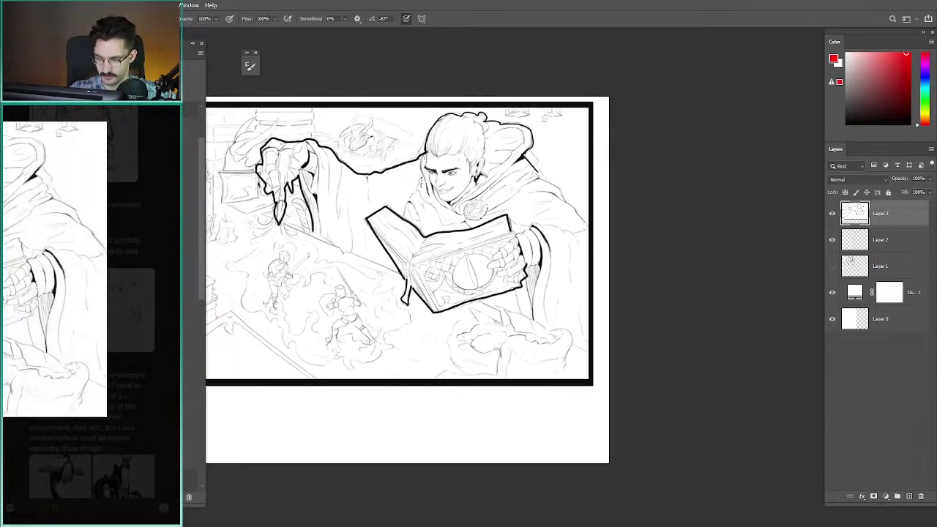
pyautogui.moveTo(375, 179); pyautogui.dragTo(459, 190)
pyautogui.hscroll(2, 458, 190)
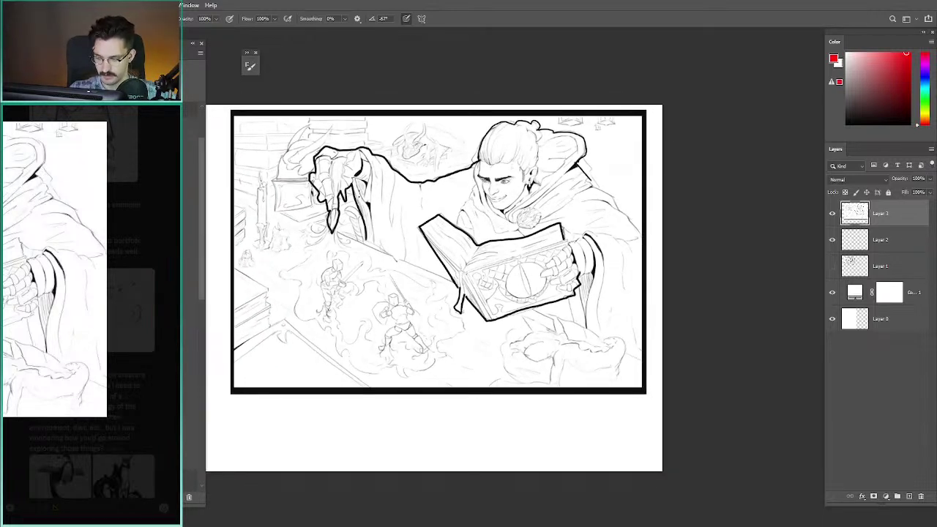
# - Try a black stroke along the sleeve beside the outstretched hand, and undo it
pyautogui.press('d')
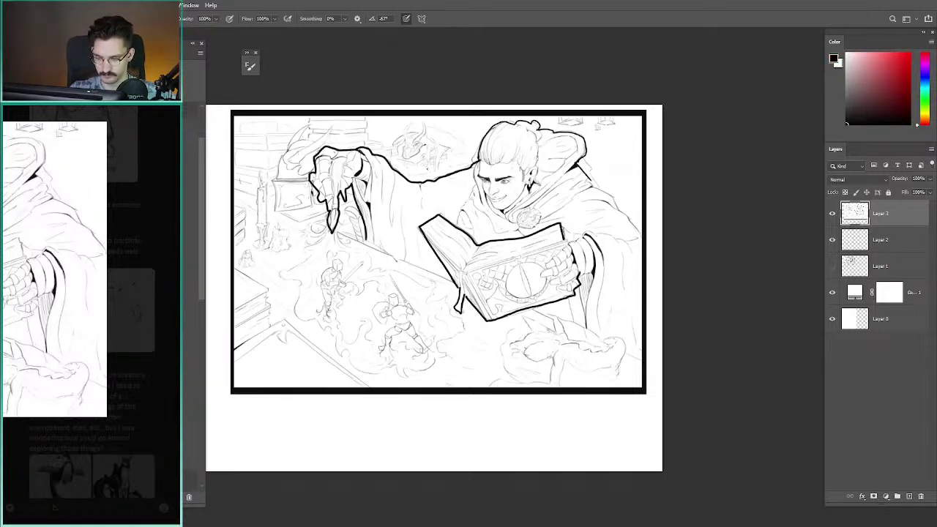
pyautogui.moveTo(442, 197); pyautogui.dragTo(408, 200)
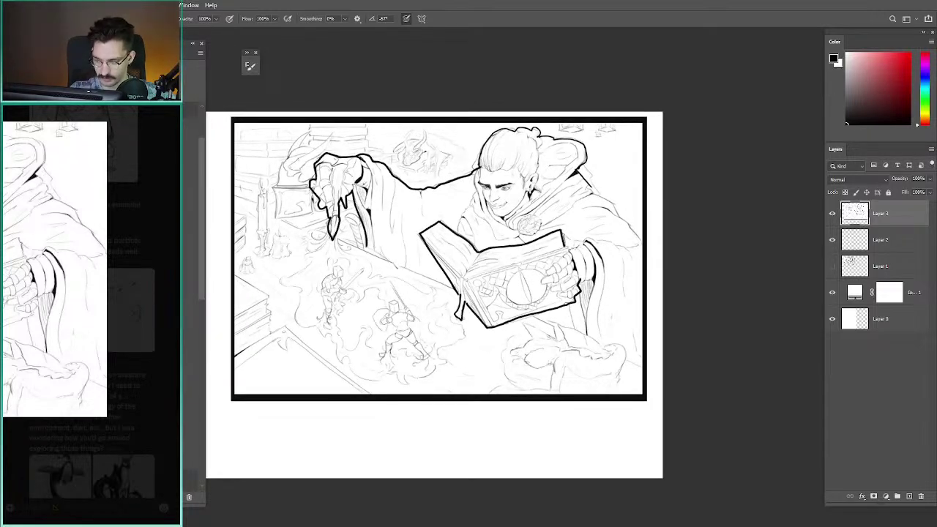
pyautogui.moveTo(341, 162); pyautogui.dragTo(319, 154)
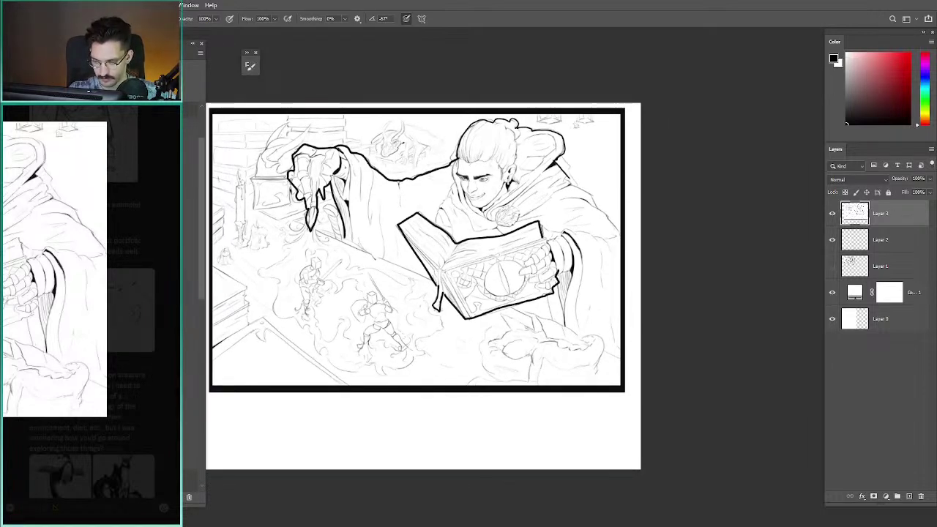
pyautogui.moveTo(346, 196); pyautogui.dragTo(338, 150)
pyautogui.hotkey('ctrl', 'z')
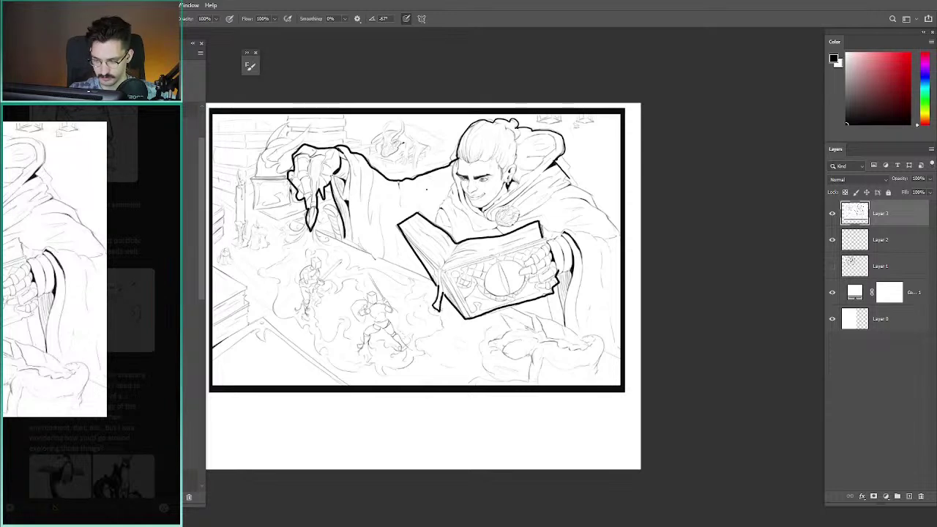
pyautogui.moveTo(505, 325); pyautogui.dragTo(467, 328)
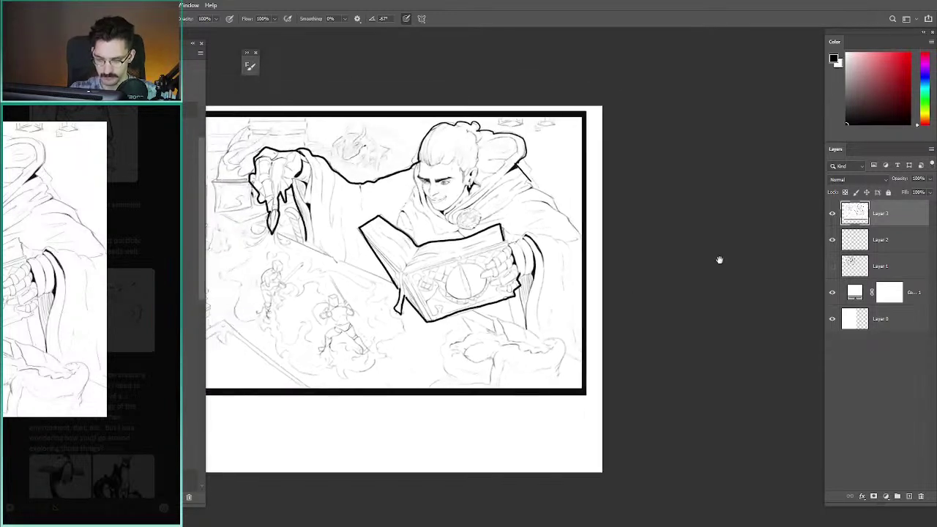
# - Try red marks where the outstretched arm meets the shoulder beside the character's chin, undoing the extra strokes
pyautogui.moveTo(884, 89); pyautogui.dragTo(919, 54)
pyautogui.moveTo(403, 162); pyautogui.dragTo(364, 140)
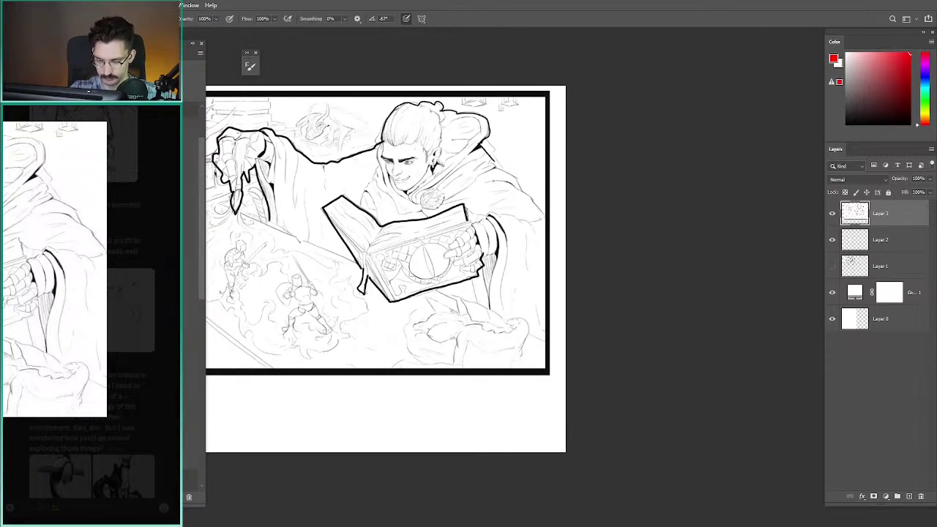
pyautogui.moveTo(312, 147); pyautogui.dragTo(417, 169)
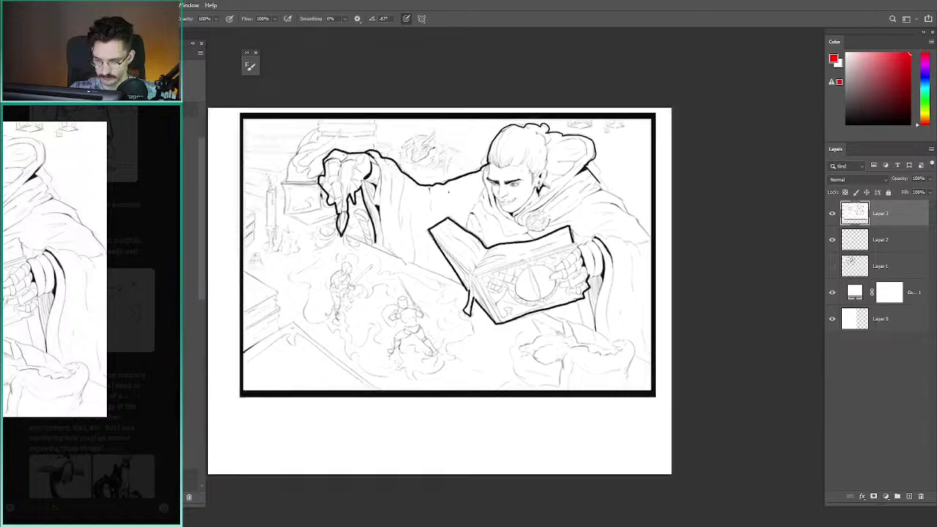
pyautogui.moveTo(475, 197)
pyautogui.mouseDown()
pyautogui.moveTo(473, 211)
pyautogui.moveTo(478, 201)
pyautogui.moveTo(456, 212)
pyautogui.moveTo(463, 177)
pyautogui.moveTo(479, 204)
pyautogui.mouseUp()
pyautogui.hotkey('ctrl', 'z')
pyautogui.hotkey('ctrl', 'z')
pyautogui.hotkey('ctrl', 'z')
# - Try curved red contour lines around the outstretched arm's sleeve from shoulder to elbow, undoing them all
pyautogui.moveTo(431, 186); pyautogui.dragTo(432, 215)
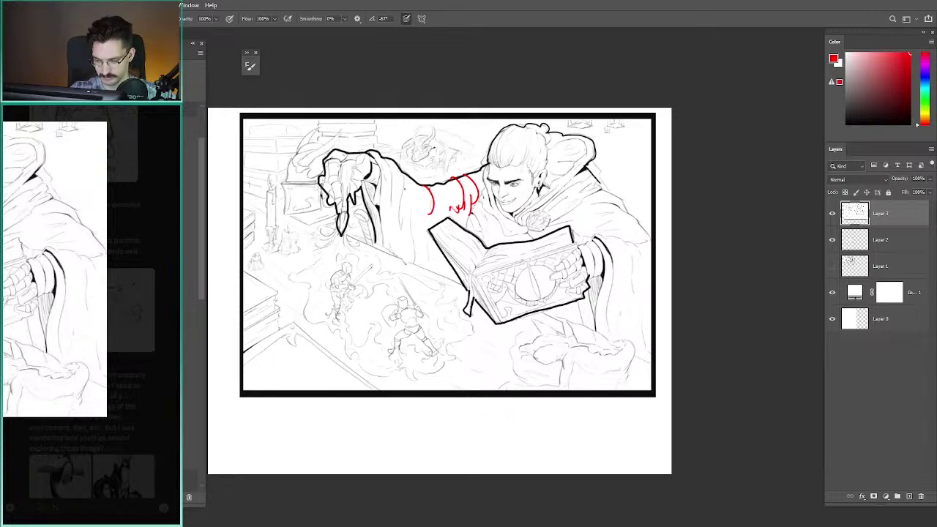
pyautogui.moveTo(406, 177); pyautogui.dragTo(398, 206)
pyautogui.hotkey('ctrl', 'z')
pyautogui.hotkey('ctrl', 'z')
pyautogui.hotkey('ctrl', 'z')
pyautogui.hotkey('ctrl', 'z')
pyautogui.hotkey('ctrl', 'z')
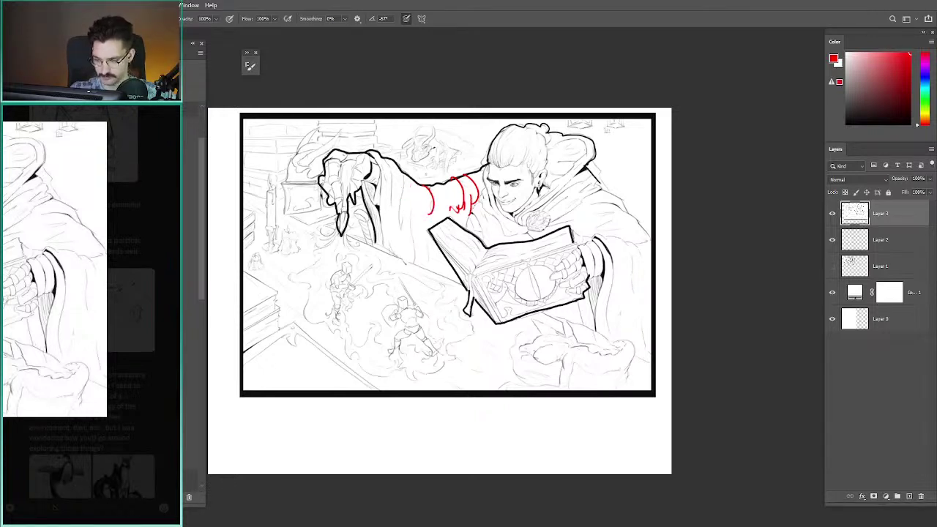
pyautogui.hotkey('ctrl', 'z')
pyautogui.hotkey('ctrl', 'z')
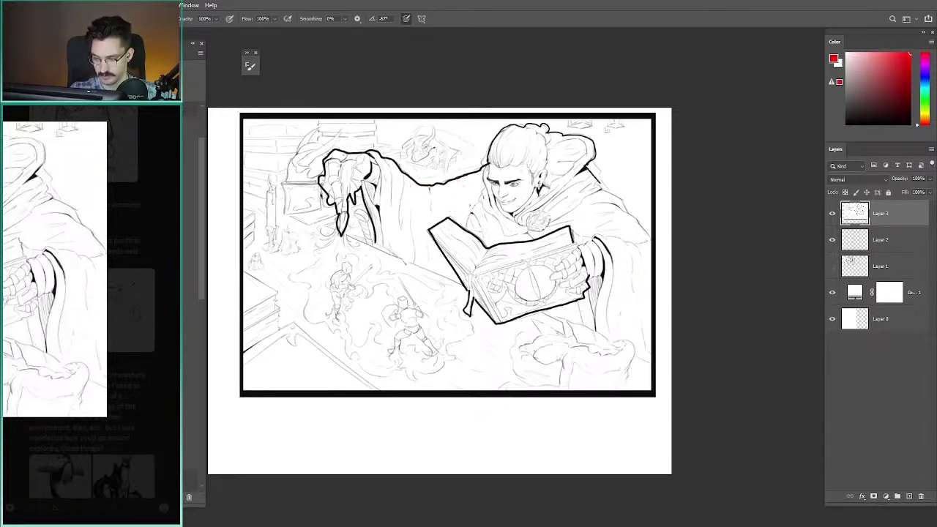
# - Try a row of short red hatch marks between the shoulder and the book with a circle around them, undoing everything
pyautogui.moveTo(470, 202); pyautogui.dragTo(469, 212)
pyautogui.moveTo(464, 205); pyautogui.dragTo(461, 212)
pyautogui.moveTo(456, 209); pyautogui.dragTo(456, 211)
pyautogui.click(447, 210)
pyautogui.click(437, 211)
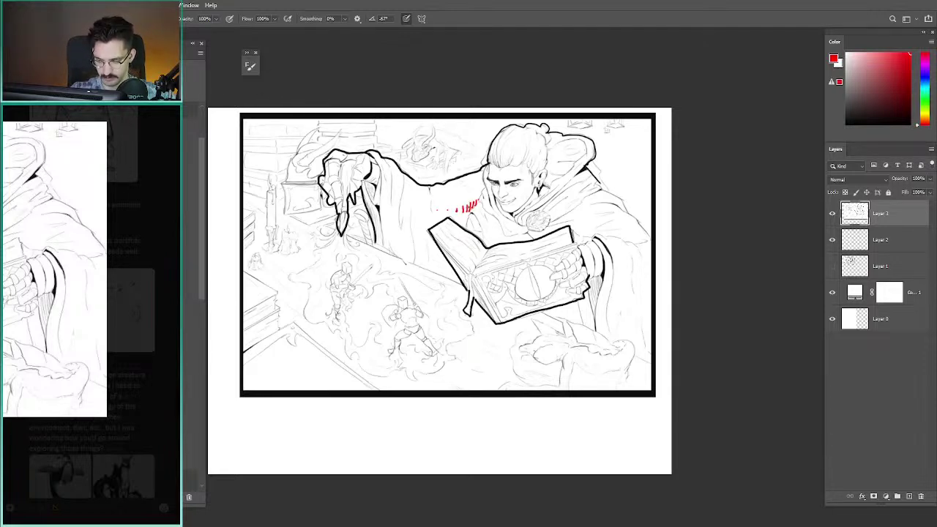
pyautogui.hotkey('ctrl', 'z')
pyautogui.moveTo(455, 179)
pyautogui.mouseDown()
pyautogui.moveTo(461, 218)
pyautogui.moveTo(412, 188)
pyautogui.moveTo(387, 196)
pyautogui.mouseUp()
pyautogui.hotkey('ctrl', 'z')
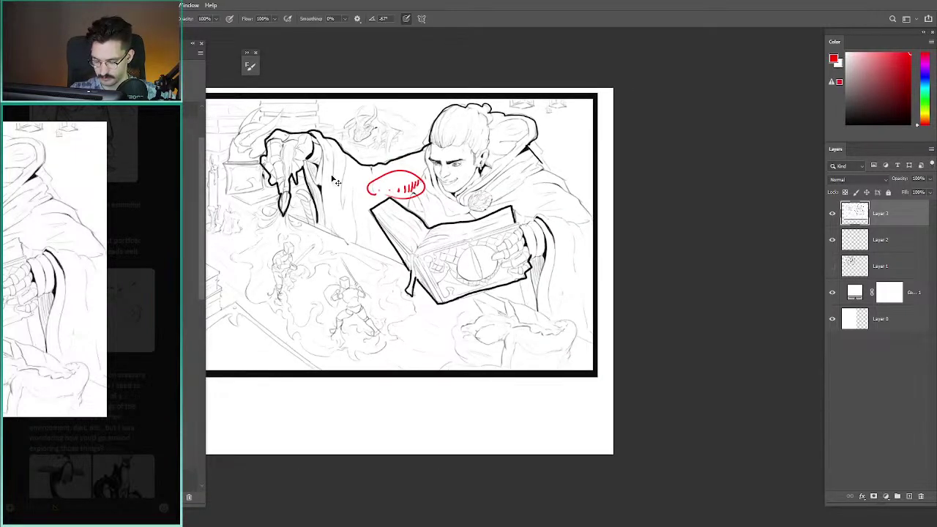
pyautogui.hotkey('ctrl', 'z')
pyautogui.hotkey('ctrl', 'z')
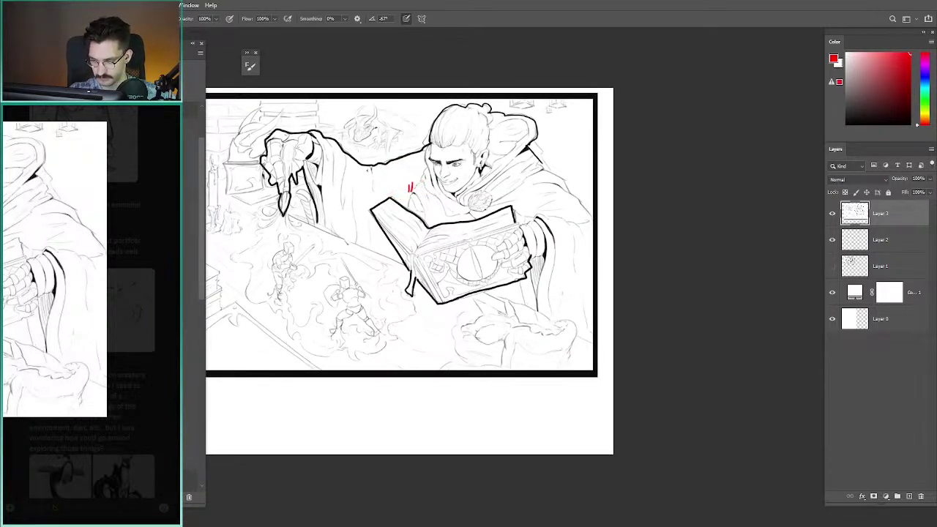
pyautogui.hotkey('ctrl', 'z')
# - Ink black gathered fold lines wrapping the bend of the outstretched sleeve and running toward the chest, undoing unsuccessful strokes
pyautogui.press('d')
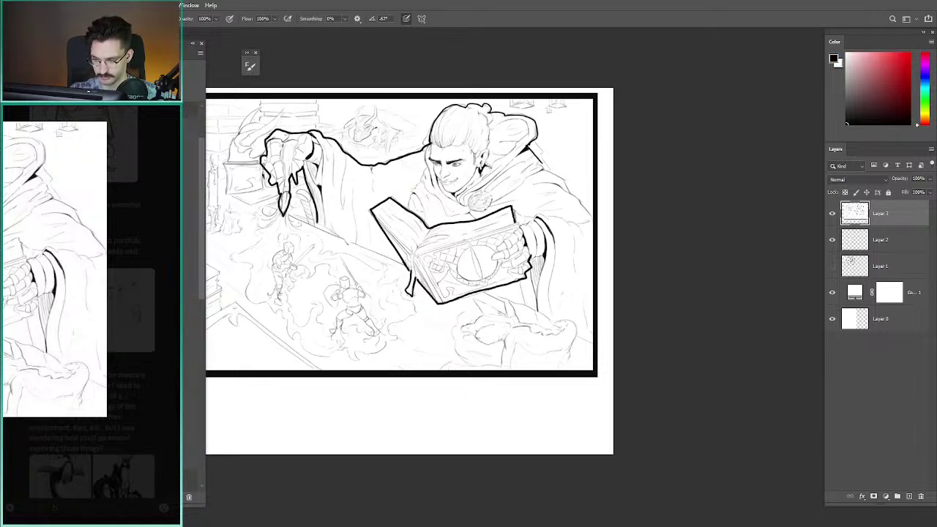
pyautogui.moveTo(403, 190); pyautogui.dragTo(410, 195)
pyautogui.moveTo(378, 165)
pyautogui.mouseDown()
pyautogui.moveTo(408, 185)
pyautogui.moveTo(407, 195)
pyautogui.moveTo(415, 192)
pyautogui.moveTo(382, 195)
pyautogui.moveTo(370, 183)
pyautogui.mouseUp()
pyautogui.hotkey('ctrl', 'z')
pyautogui.hotkey('ctrl', 'z')
pyautogui.moveTo(370, 172)
pyautogui.mouseDown()
pyautogui.moveTo(366, 181)
pyautogui.moveTo(378, 181)
pyautogui.moveTo(372, 176)
pyautogui.mouseUp()
pyautogui.hotkey('ctrl', 'z')
pyautogui.hotkey('ctrl', 'z')
pyautogui.hotkey('ctrl', 'z')
pyautogui.moveTo(370, 171)
pyautogui.mouseDown()
pyautogui.moveTo(406, 182)
pyautogui.moveTo(413, 174)
pyautogui.moveTo(392, 209)
pyautogui.moveTo(377, 201)
pyautogui.mouseUp()
pyautogui.scroll(2, 369, 168)
pyautogui.scroll(-3, 359, 166)
pyautogui.moveTo(365, 177)
pyautogui.mouseDown()
pyautogui.moveTo(357, 187)
pyautogui.moveTo(346, 177)
pyautogui.mouseUp()
pyautogui.moveTo(360, 148)
pyautogui.mouseDown()
pyautogui.moveTo(329, 151)
pyautogui.moveTo(363, 161)
pyautogui.mouseUp()
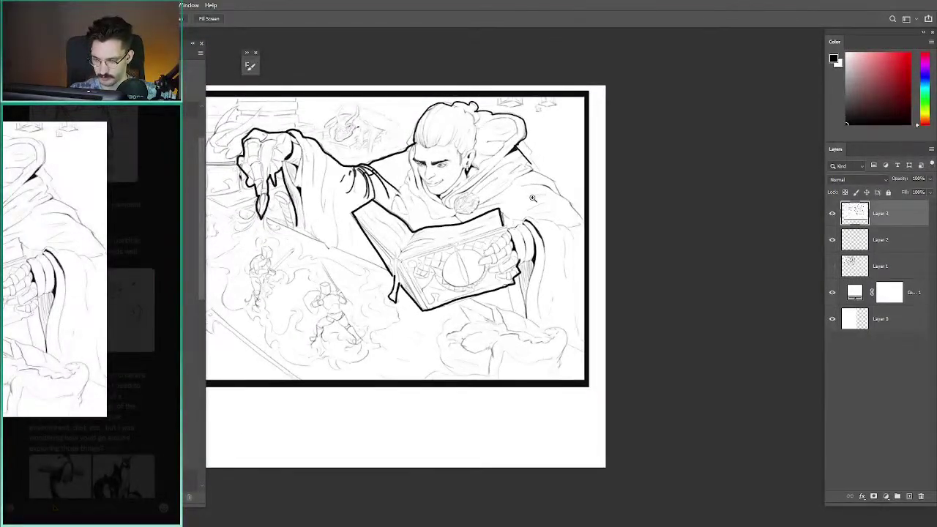
# - Box in the upper arm on the book-holding side with a red outline from shoulder to elbow
pyautogui.click(910, 56)
pyautogui.scroll(-1, 366, 135)
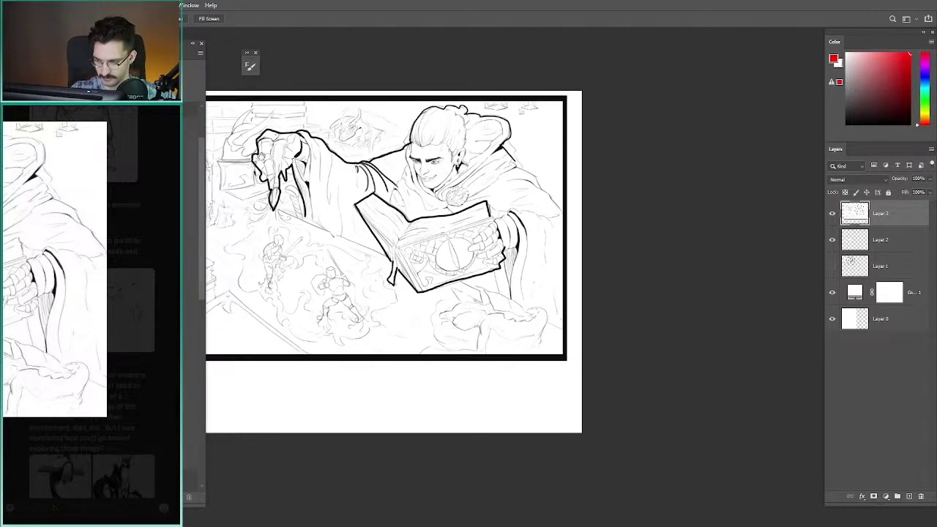
pyautogui.scroll(1, 261, 157)
pyautogui.moveTo(333, 196); pyautogui.dragTo(322, 194)
pyautogui.moveTo(274, 169); pyautogui.dragTo(218, 200)
pyautogui.hotkey('ctrl', 'z')
pyautogui.moveTo(491, 162)
pyautogui.mouseDown()
pyautogui.moveTo(560, 229)
pyautogui.moveTo(470, 161)
pyautogui.moveTo(491, 155)
pyautogui.moveTo(546, 217)
pyautogui.moveTo(469, 176)
pyautogui.moveTo(485, 153)
pyautogui.mouseUp()
pyautogui.hotkey('ctrl', 'z')
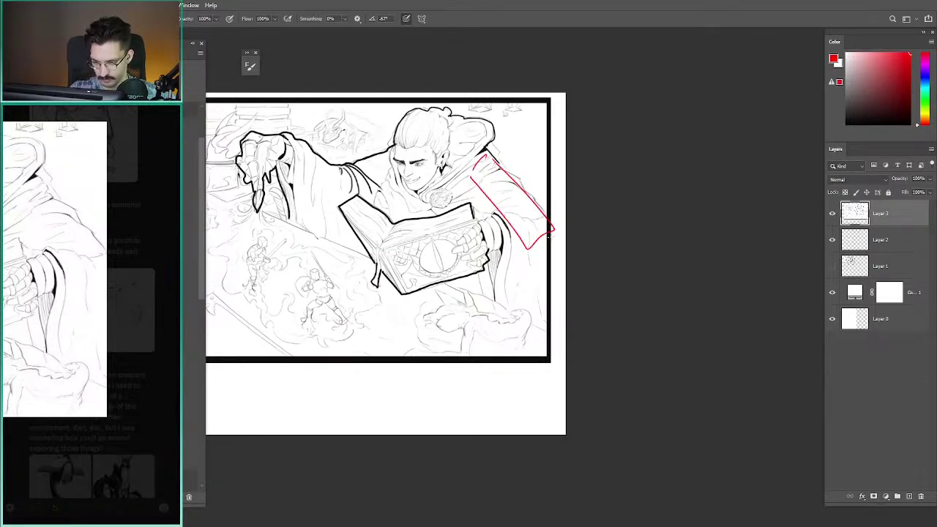
# - Try red fold lines at the book-holding arm's elbow, along its sleeve and at the other sleeve's bend, undoing them
pyautogui.moveTo(552, 230)
pyautogui.mouseDown()
pyautogui.moveTo(502, 218)
pyautogui.moveTo(530, 212)
pyautogui.moveTo(512, 216)
pyautogui.mouseUp()
pyautogui.hotkey('ctrl', 'z')
pyautogui.moveTo(554, 223); pyautogui.dragTo(513, 212)
pyautogui.moveTo(354, 172); pyautogui.dragTo(341, 164)
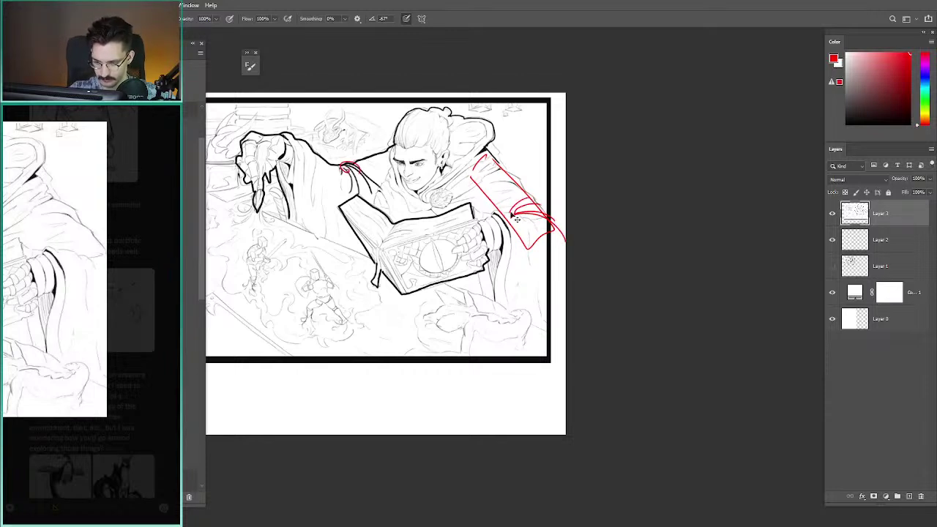
pyautogui.hotkey('ctrl', 'z')
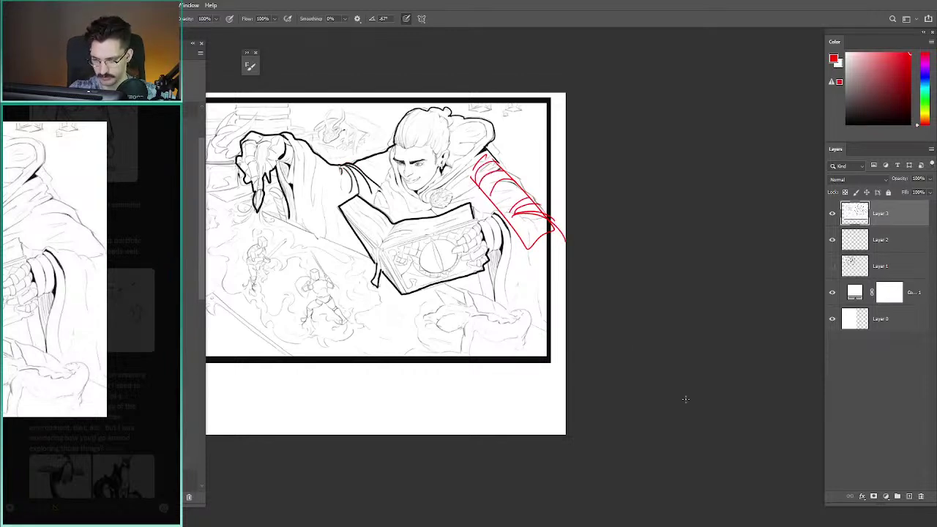
pyautogui.hotkey('ctrl', 'z')
pyautogui.hotkey('ctrl', 'z')
pyautogui.hotkey('ctrl', 'z')
pyautogui.hotkey('ctrl', 'z')
pyautogui.hotkey('ctrl', 'z')
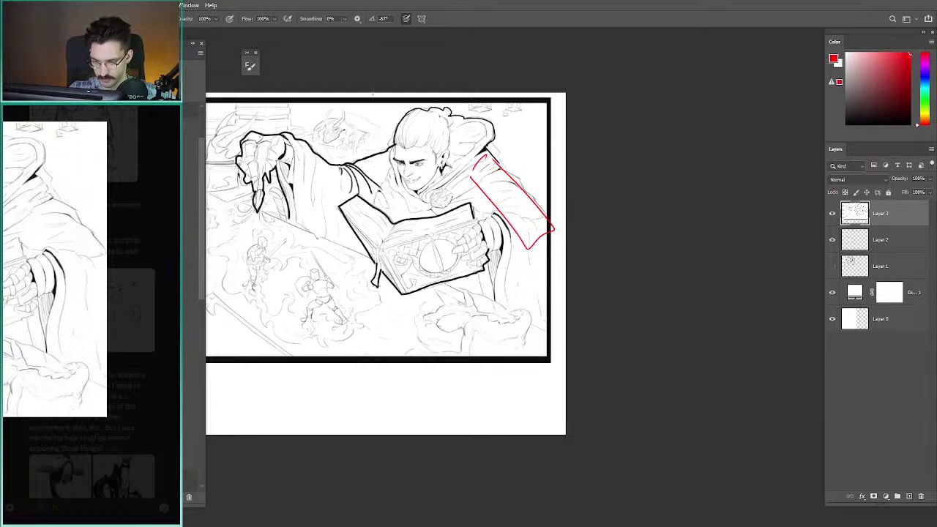
# - Undo the red arm box and draw a rounded red contour along the cloak's shoulder on the book-holding side
pyautogui.moveTo(511, 169)
pyautogui.mouseDown()
pyautogui.moveTo(508, 183)
pyautogui.moveTo(529, 193)
pyautogui.moveTo(488, 158)
pyautogui.mouseUp()
pyautogui.hotkey('ctrl', 'z')
pyautogui.hotkey('ctrl', 'z')
pyautogui.hotkey('ctrl', 'z')
pyautogui.hotkey('ctrl', 'z')
pyautogui.moveTo(522, 187); pyautogui.dragTo(490, 161)
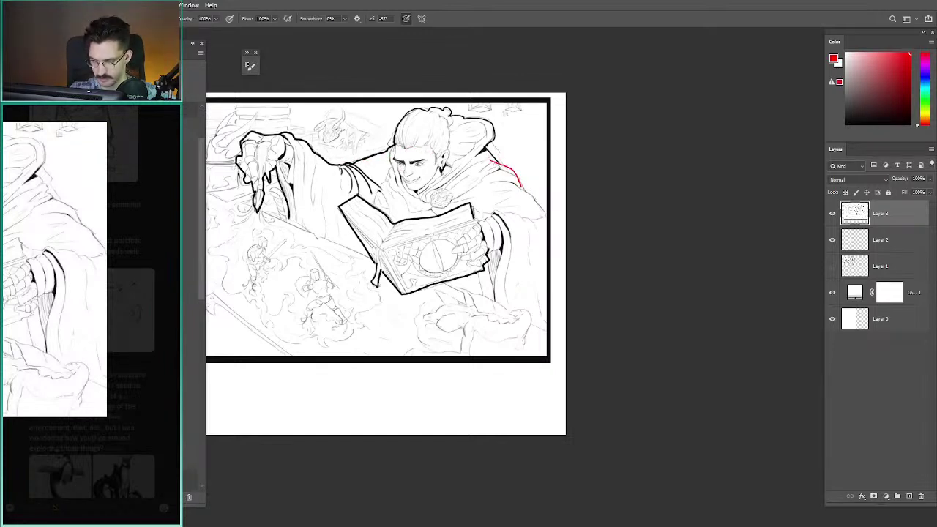
# - Try a red stroke along the top of the outstretched arm from the sleeve bend to the face, and undo it
pyautogui.moveTo(342, 167)
pyautogui.mouseDown()
pyautogui.moveTo(392, 152)
pyautogui.moveTo(357, 164)
pyautogui.moveTo(385, 149)
pyautogui.mouseUp()
pyautogui.hotkey('ctrl', 'z')
pyautogui.hotkey('ctrl', 'z')
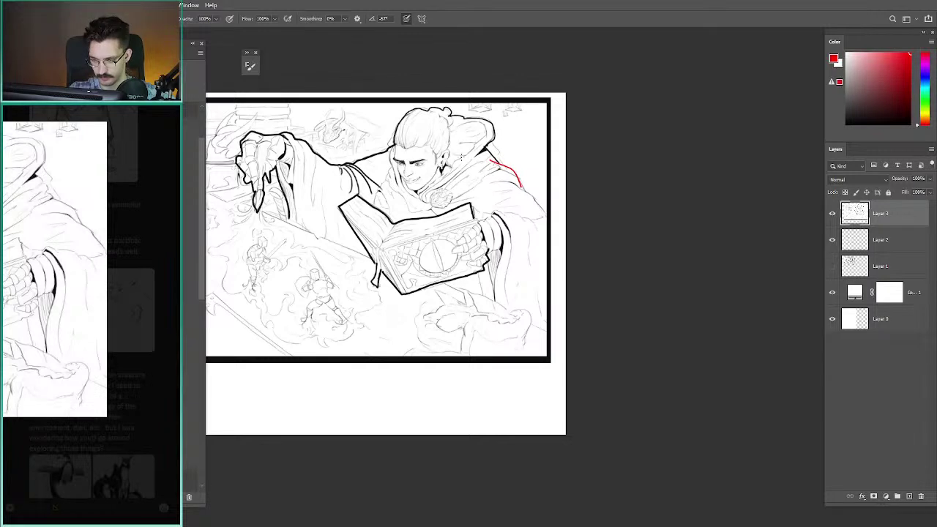
# - Try a red circle with loose scribbles over the neck and hood area behind the jaw, undoing them all
pyautogui.moveTo(488, 155)
pyautogui.mouseDown()
pyautogui.moveTo(432, 144)
pyautogui.moveTo(437, 183)
pyautogui.moveTo(418, 194)
pyautogui.moveTo(463, 148)
pyautogui.moveTo(465, 178)
pyautogui.moveTo(460, 170)
pyautogui.moveTo(488, 166)
pyautogui.moveTo(476, 148)
pyautogui.mouseUp()
pyautogui.hotkey('ctrl', 'z')
pyautogui.hotkey('ctrl', 'z')
pyautogui.hotkey('ctrl', 'z')
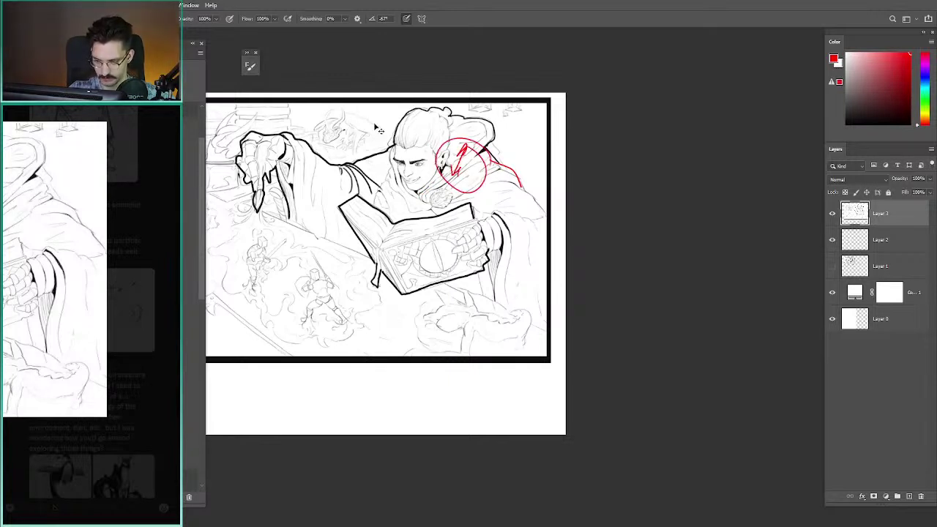
pyautogui.hotkey('ctrl', 'z')
pyautogui.hotkey('ctrl', 'z')
pyautogui.hotkey('ctrl', 'z')
pyautogui.hotkey('ctrl', 'z')
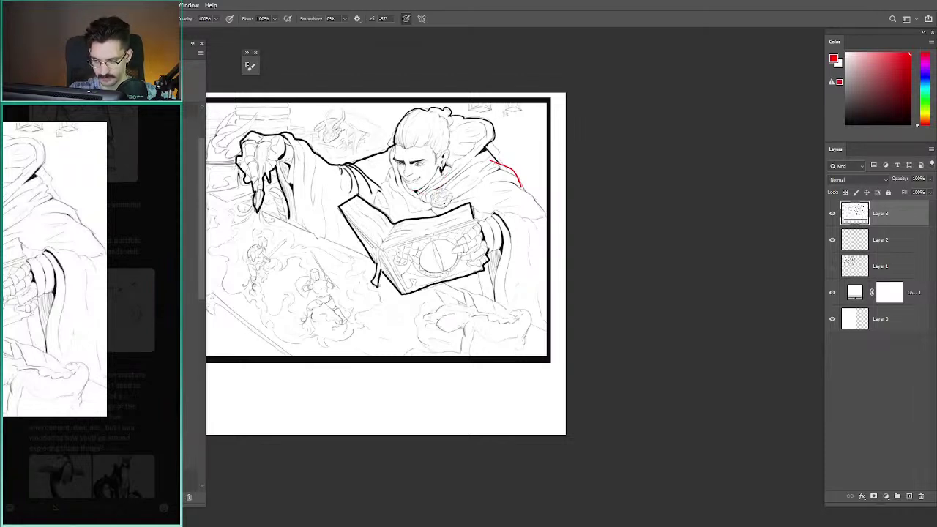
# - Try red marks around the cloak brooch and a sweep from the face to the book, undoing both
pyautogui.moveTo(443, 200); pyautogui.dragTo(411, 193)
pyautogui.hotkey('ctrl', 'z')
pyautogui.moveTo(397, 151)
pyautogui.mouseDown()
pyautogui.moveTo(484, 160)
pyautogui.moveTo(478, 219)
pyautogui.mouseUp()
pyautogui.hotkey('ctrl', 'z')
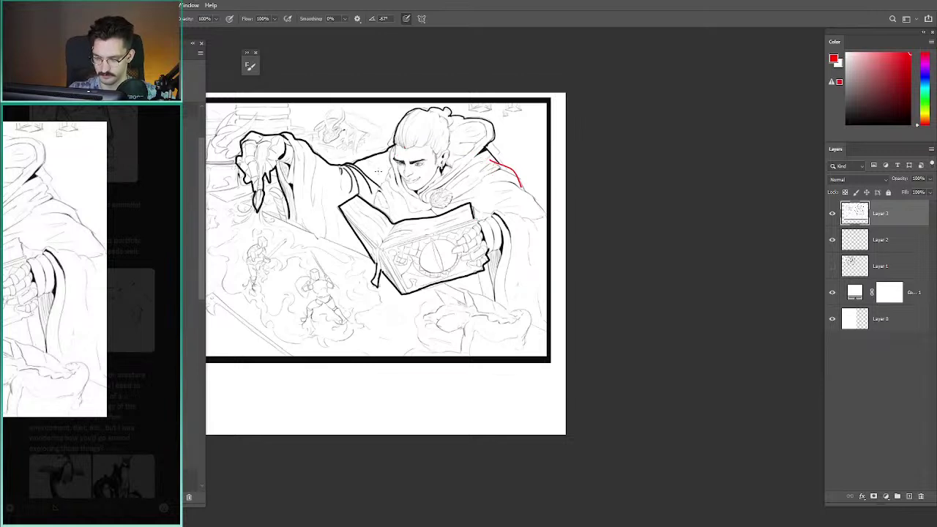
pyautogui.scroll(-2, 393, 148)
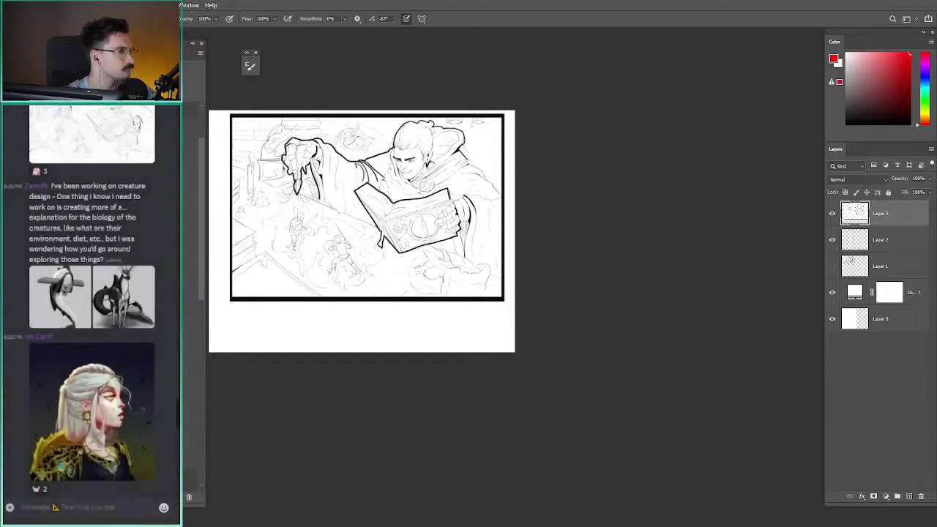
# - Hide Layer 3 and Layer 2 so the previous student's sketch is cleared from the canvas
pyautogui.moveTo(416, 219); pyautogui.dragTo(600, 239)
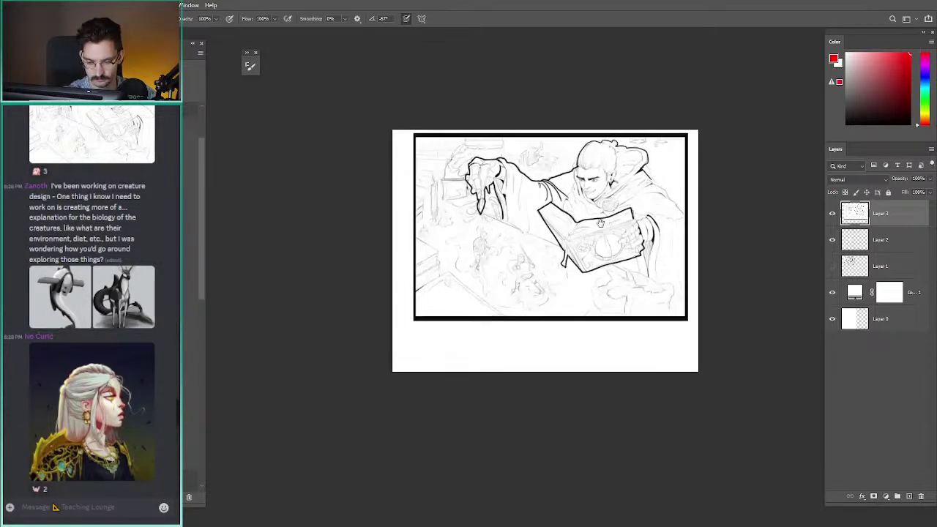
pyautogui.click(832, 213)
pyautogui.click(833, 240)
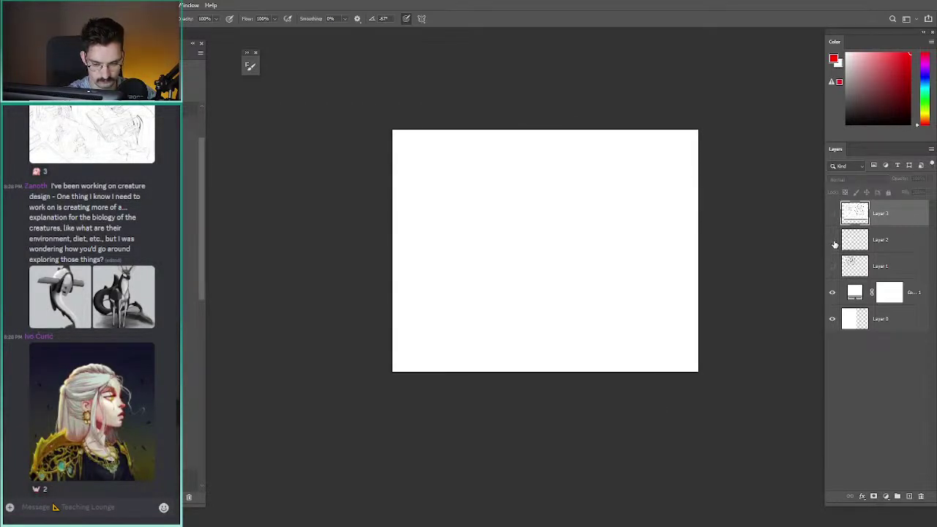
pyautogui.click(833, 240)
pyautogui.click(832, 240)
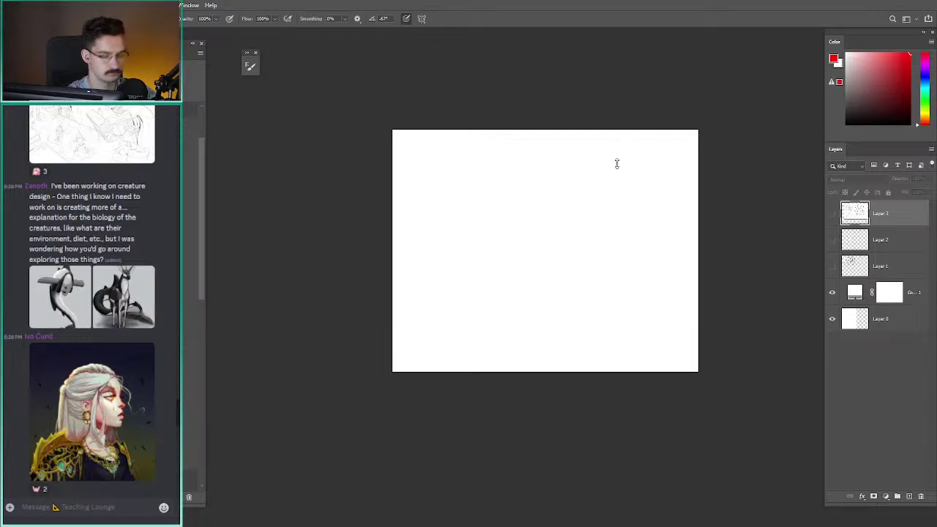
# - Paste the panda-orca image and the antelope-orca image onto the canvas as separate layers
pyautogui.hotkey('ctrl', 'v')
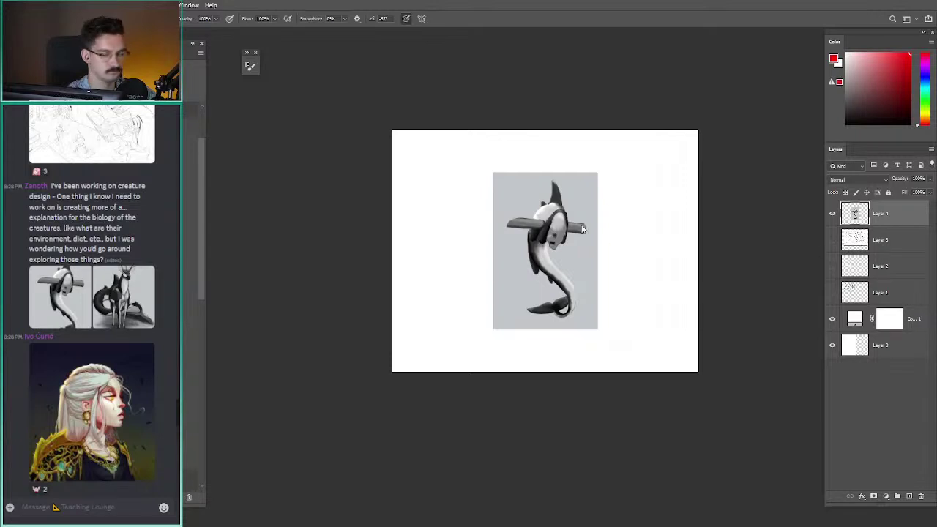
pyautogui.hotkey('ctrl', 'v')
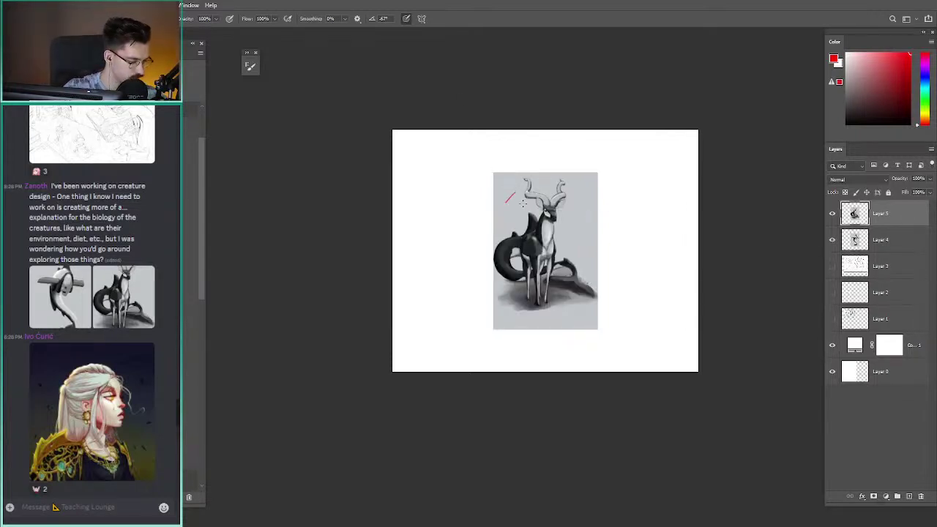
pyautogui.hotkey('ctrl', 'z')
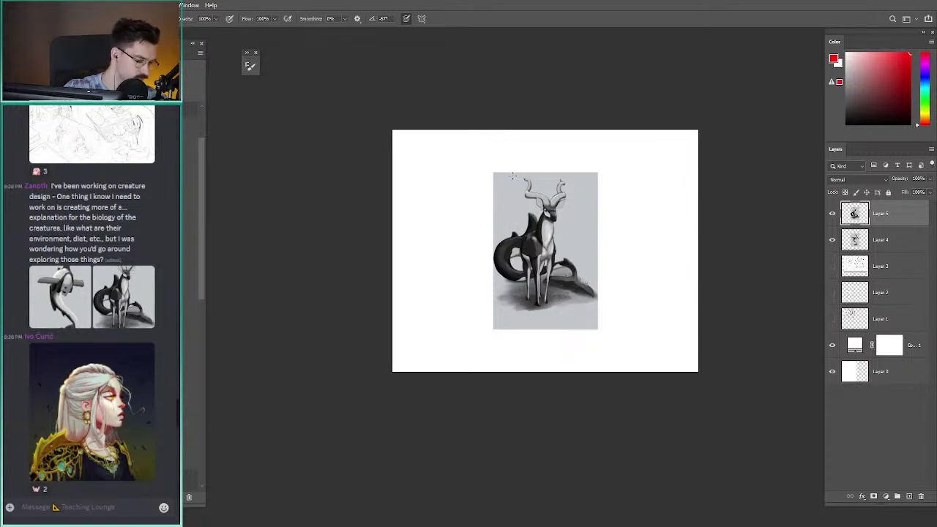
pyautogui.moveTo(505, 199); pyautogui.dragTo(489, 219)
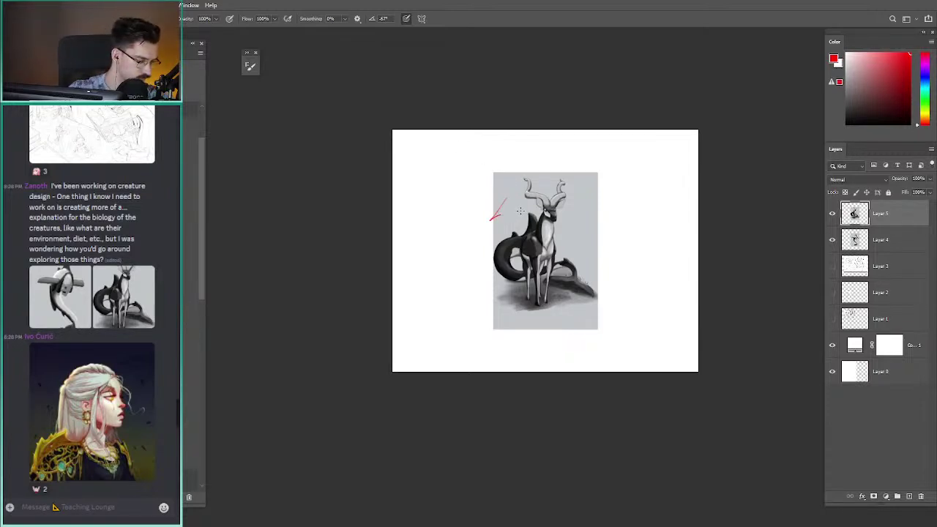
pyautogui.hotkey('ctrl', 'z')
# - Arrange the two pasted creature images side by side, with the panda-orca left of the antelope-orca
pyautogui.press('z')
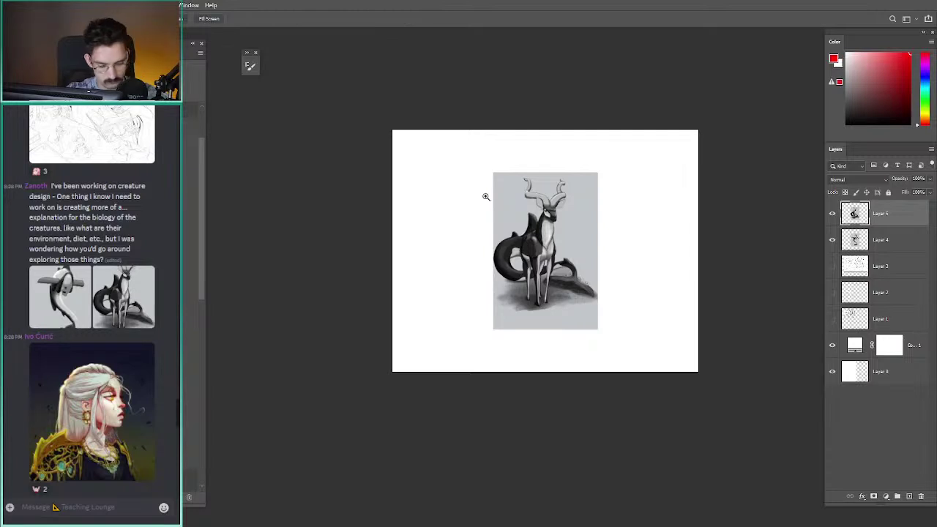
pyautogui.moveTo(485, 198)
pyautogui.mouseDown()
pyautogui.moveTo(499, 225)
pyautogui.moveTo(583, 226)
pyautogui.mouseUp()
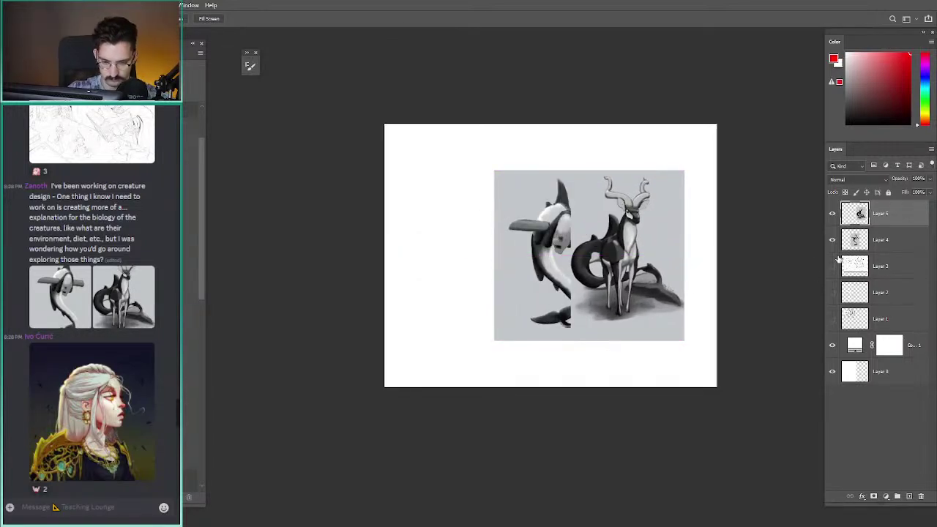
pyautogui.click(853, 242)
pyautogui.moveTo(526, 183); pyautogui.dragTo(489, 206)
# - Scale both creature images together to span the canvas width and merge them into one layer
pyautogui.keyDown('shift'); pyautogui.click(878, 213); pyautogui.keyUp('shift')
pyautogui.hotkey('ctrl', 't')
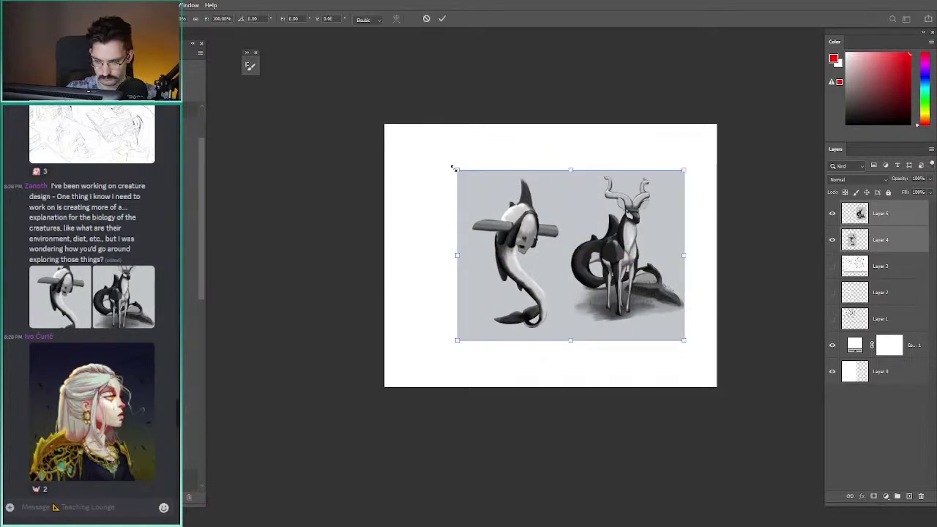
pyautogui.moveTo(457, 169); pyautogui.dragTo(391, 119)
pyautogui.press('Return')
pyautogui.moveTo(379, 155); pyautogui.dragTo(397, 182)
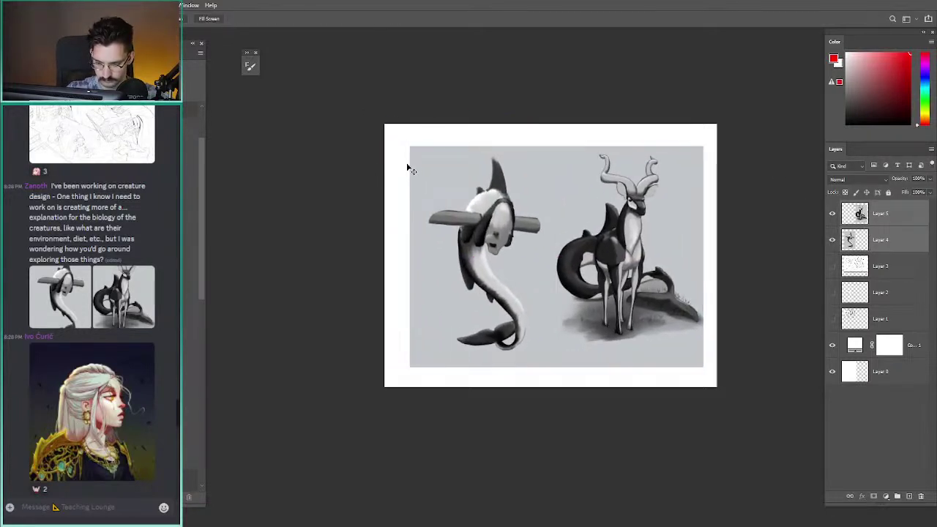
pyautogui.hotkey('ctrl', 't')
pyautogui.moveTo(406, 146); pyautogui.dragTo(381, 123)
pyautogui.moveTo(703, 366); pyautogui.dragTo(719, 378)
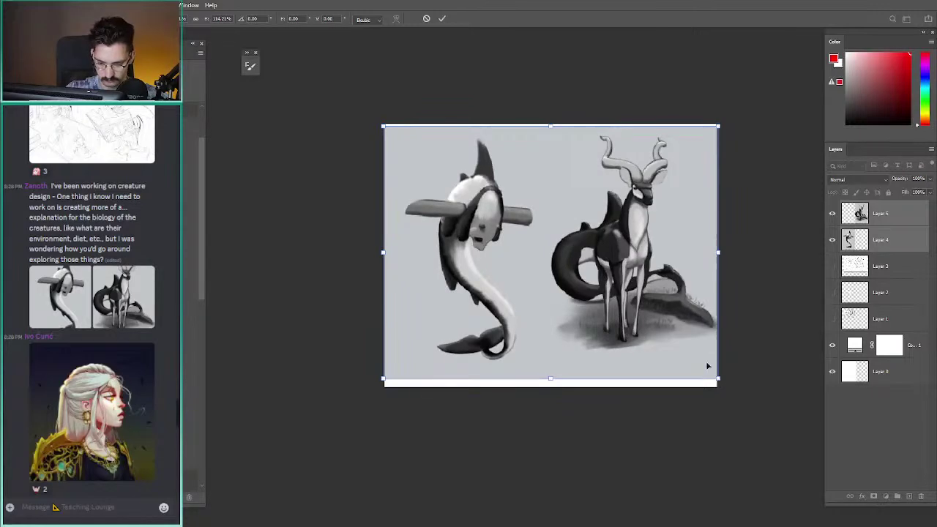
pyautogui.press('Return')
pyautogui.press('z')
pyautogui.hotkey('ctrl', 'e')
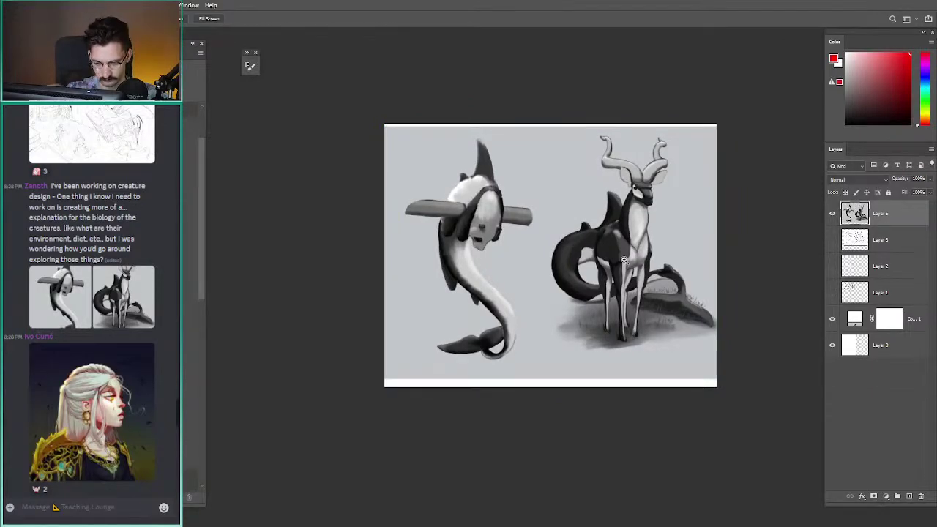
# - Examine the two creature designs up close and browse the other feedback submissions in the chat
pyautogui.scroll(2, 431, 189)
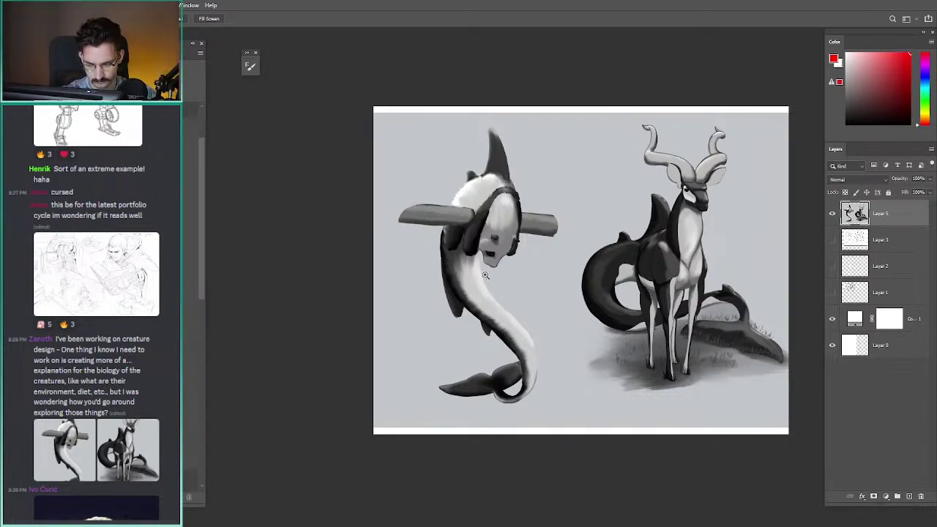
pyautogui.moveTo(614, 245); pyautogui.dragTo(484, 279)
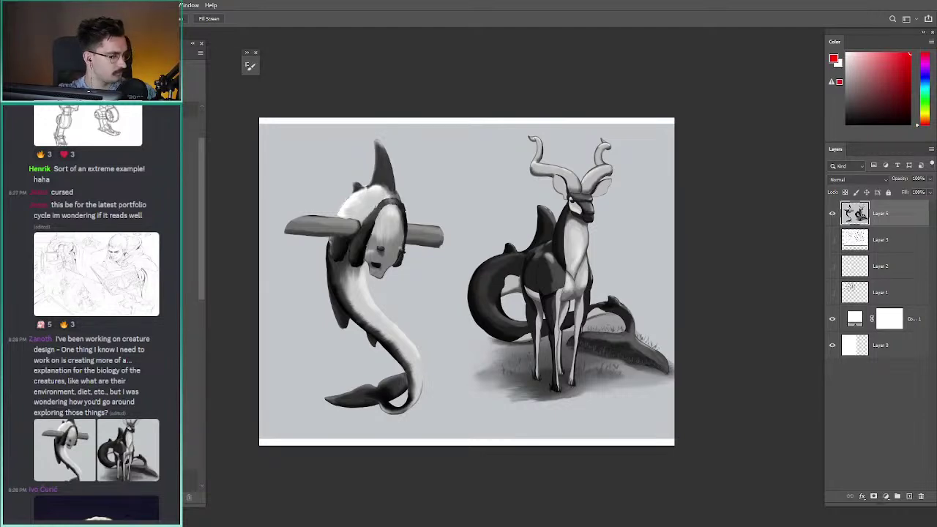
pyautogui.scroll(-4, 91, 315)
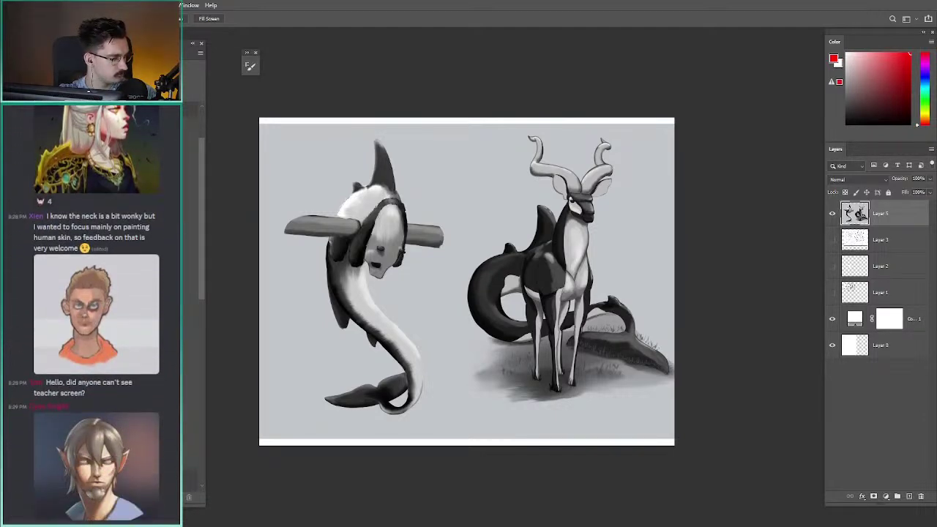
pyautogui.scroll(-10, 91, 314)
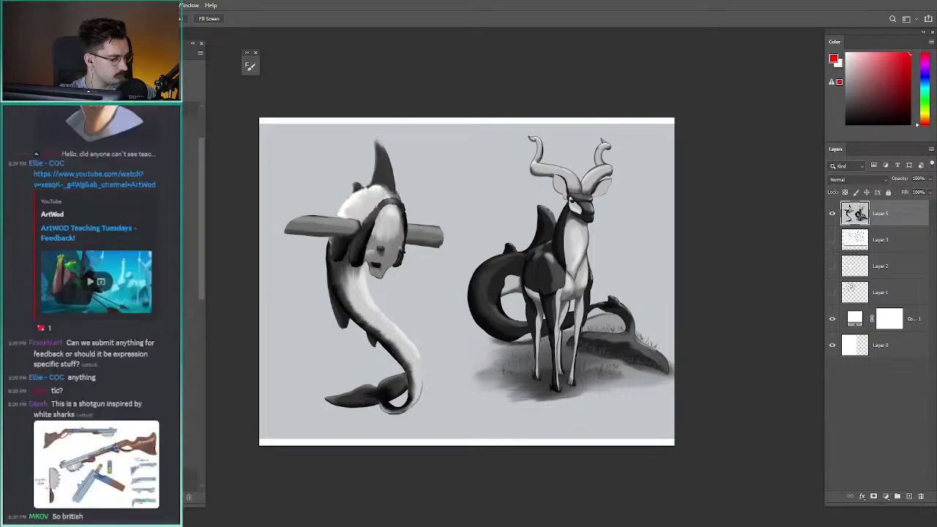
pyautogui.scroll(-10, 92, 314)
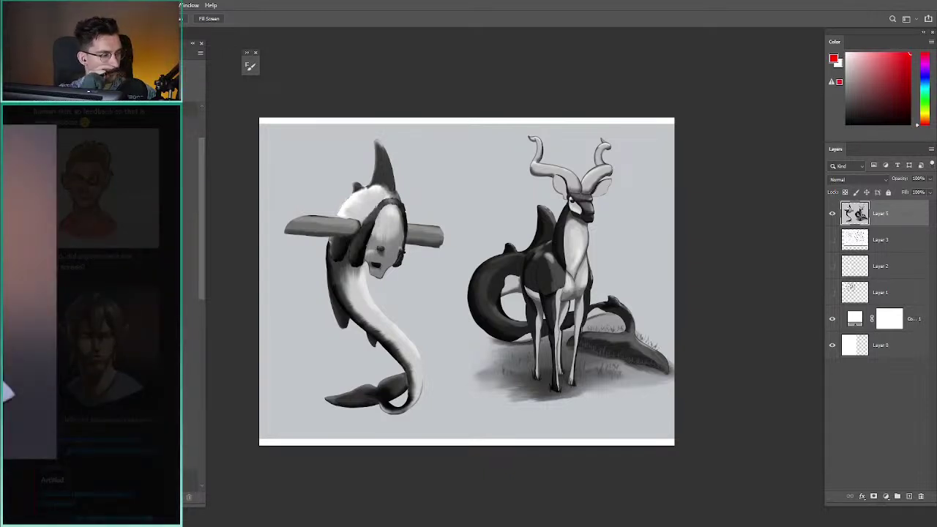
pyautogui.press('Escape')
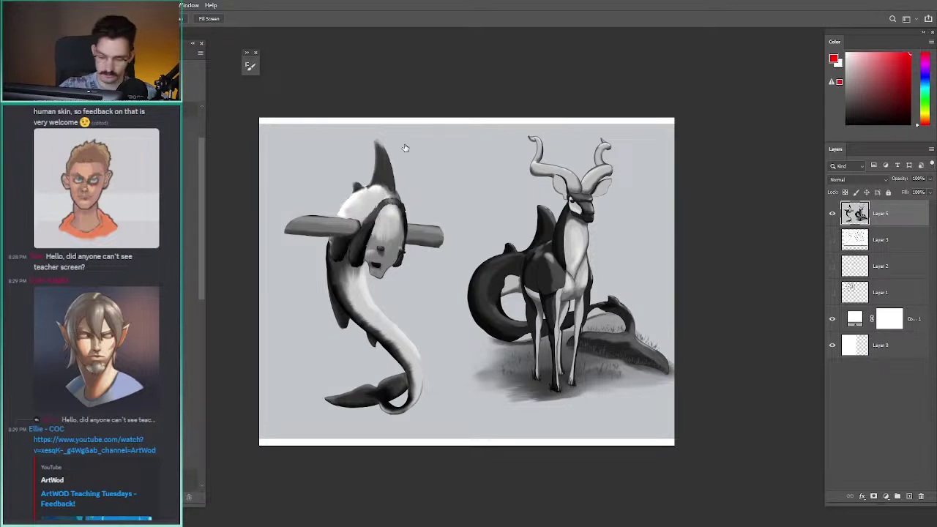
pyautogui.keyDown('ctrl'); pyautogui.click(390, 180); pyautogui.keyUp('ctrl')
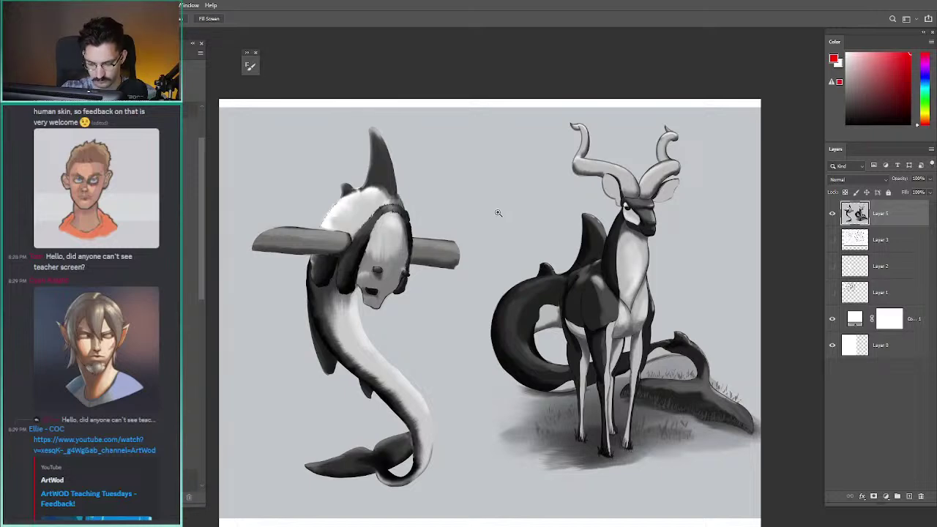
pyautogui.moveTo(497, 212)
pyautogui.mouseDown()
pyautogui.moveTo(498, 232)
pyautogui.moveTo(495, 209)
pyautogui.mouseUp()
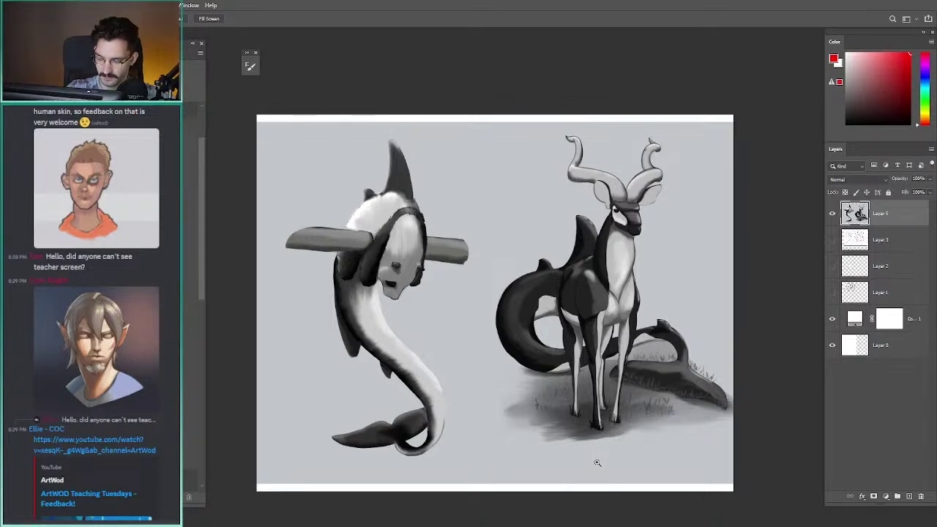
# - On a new layer, draw a black vertical line between the creatures and handwrite "structure" and "surface" beside it
pyautogui.moveTo(439, 171); pyautogui.dragTo(451, 198)
pyautogui.hotkey('ctrl', 'shift', 'alt', 'n')
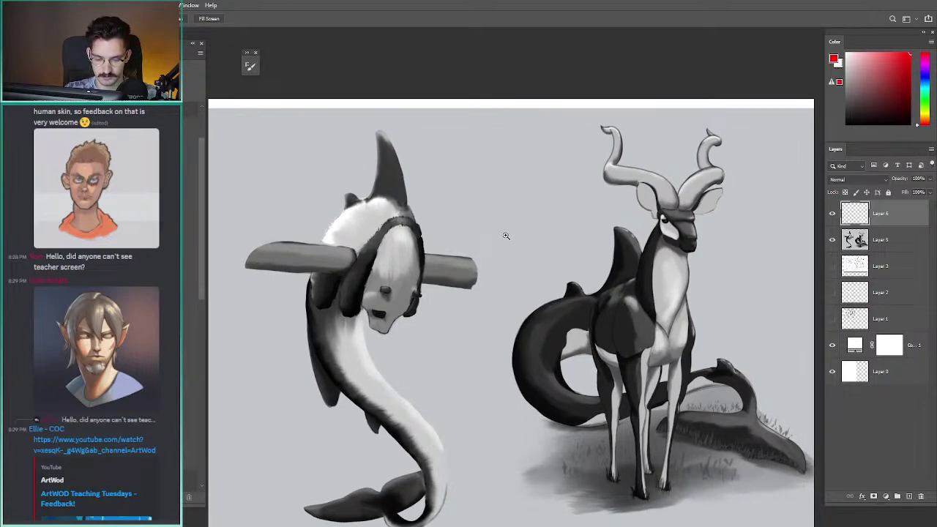
pyautogui.press('d')
pyautogui.press('b')
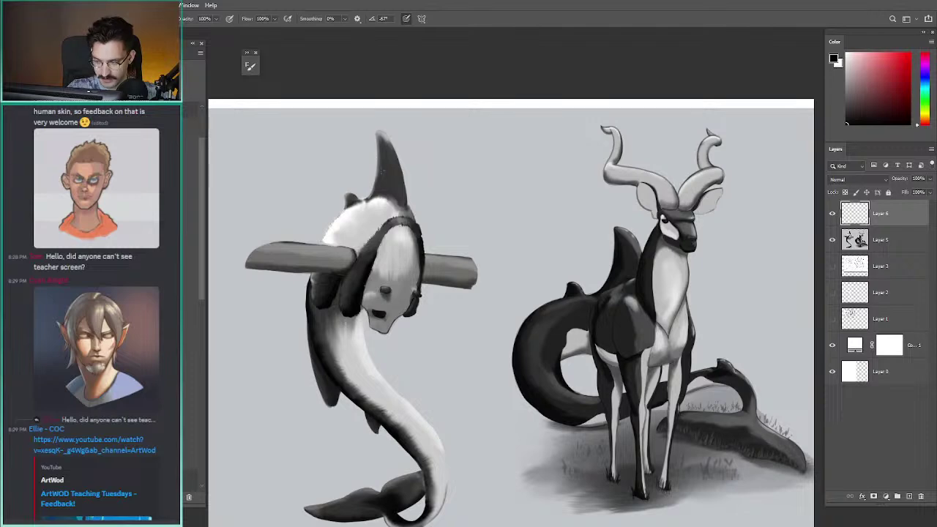
pyautogui.moveTo(453, 233)
pyautogui.mouseDown()
pyautogui.moveTo(448, 112)
pyautogui.moveTo(475, 150)
pyautogui.moveTo(524, 146)
pyautogui.mouseUp()
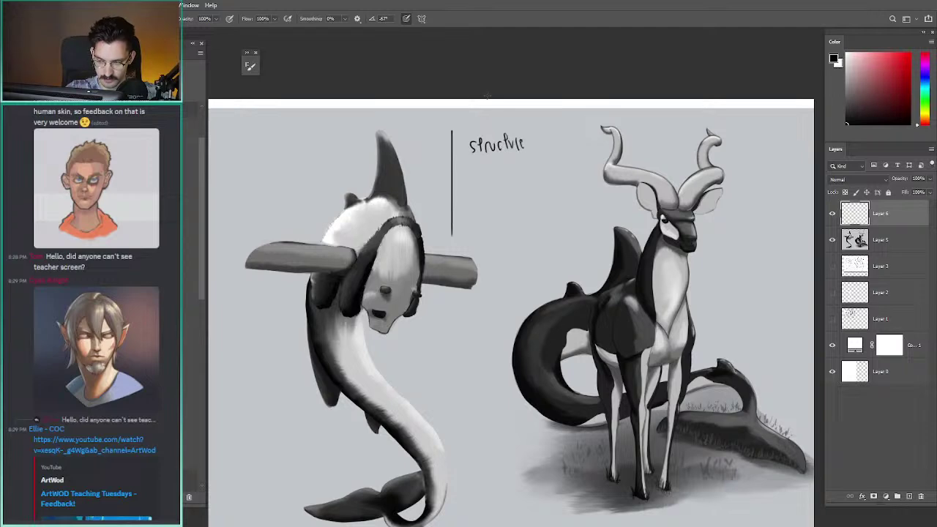
pyautogui.moveTo(479, 175)
pyautogui.mouseDown()
pyautogui.moveTo(473, 189)
pyautogui.moveTo(521, 180)
pyautogui.mouseUp()
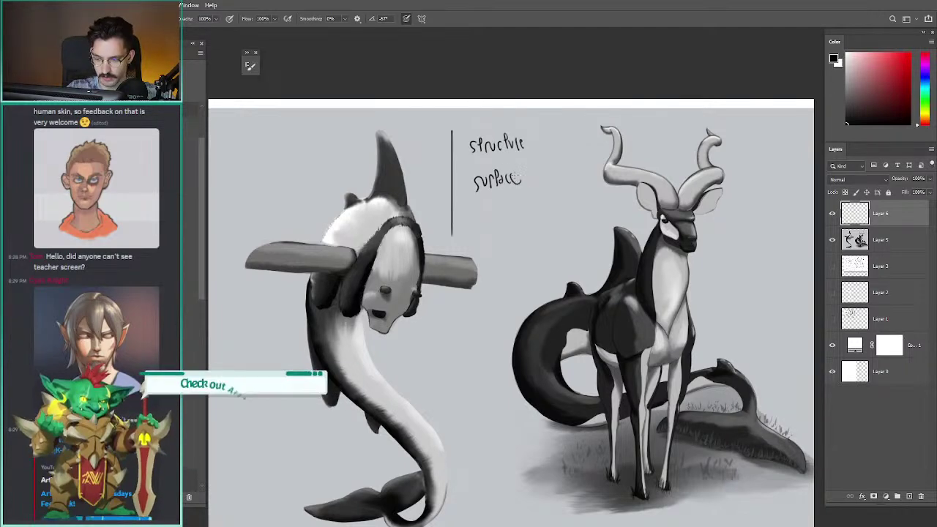
# - Try black circles around the handwritten word "structure", undoing each one
pyautogui.moveTo(488, 131); pyautogui.dragTo(478, 131)
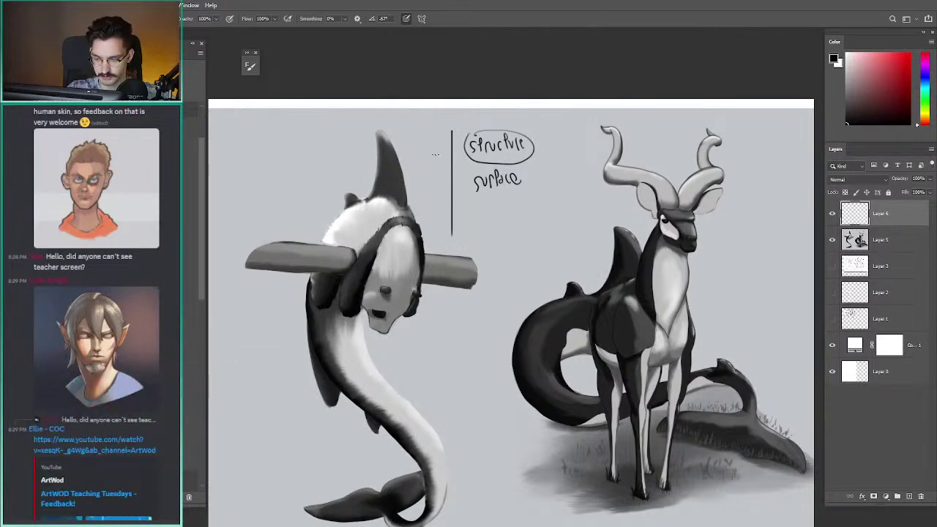
pyautogui.hotkey('ctrl', 'z')
pyautogui.moveTo(448, 148); pyautogui.dragTo(412, 151)
pyautogui.moveTo(334, 156); pyautogui.dragTo(322, 153)
pyautogui.hotkey('ctrl', '+')
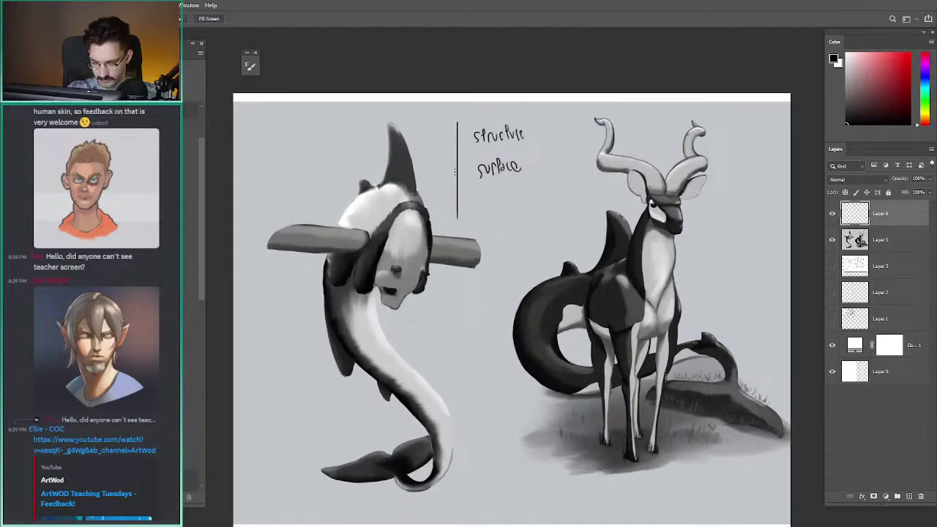
pyautogui.moveTo(474, 126)
pyautogui.mouseDown()
pyautogui.moveTo(501, 151)
pyautogui.moveTo(480, 120)
pyautogui.mouseUp()
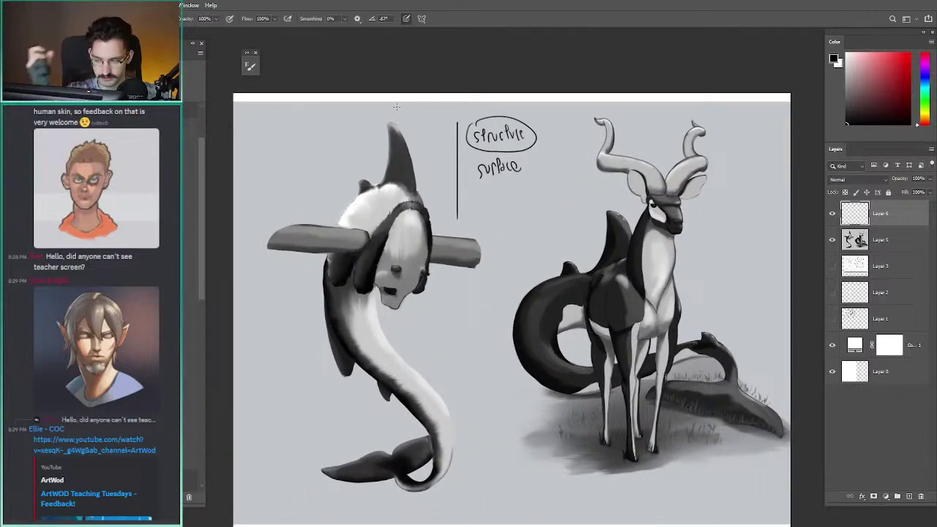
pyautogui.hotkey('ctrl', 'z')
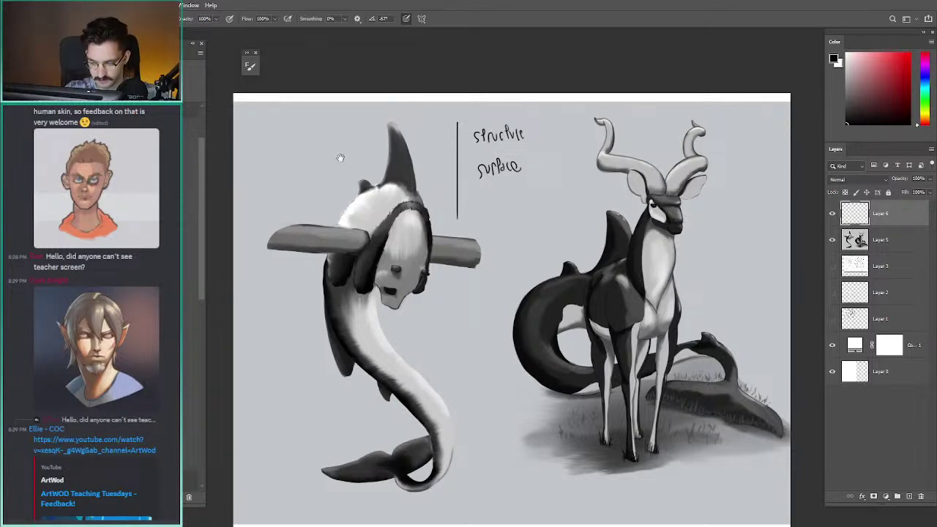
# - Try a large black circle around the panda-orca's upper body and the branch, and undo it
pyautogui.moveTo(341, 157); pyautogui.dragTo(365, 125)
pyautogui.moveTo(427, 285)
pyautogui.mouseDown()
pyautogui.moveTo(395, 130)
pyautogui.moveTo(315, 236)
pyautogui.mouseUp()
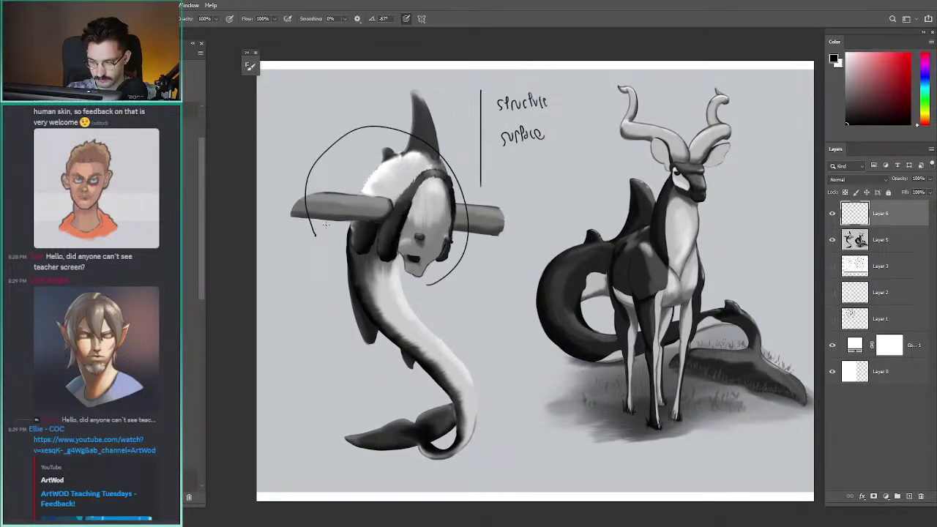
pyautogui.hotkey('ctrl', 'z')
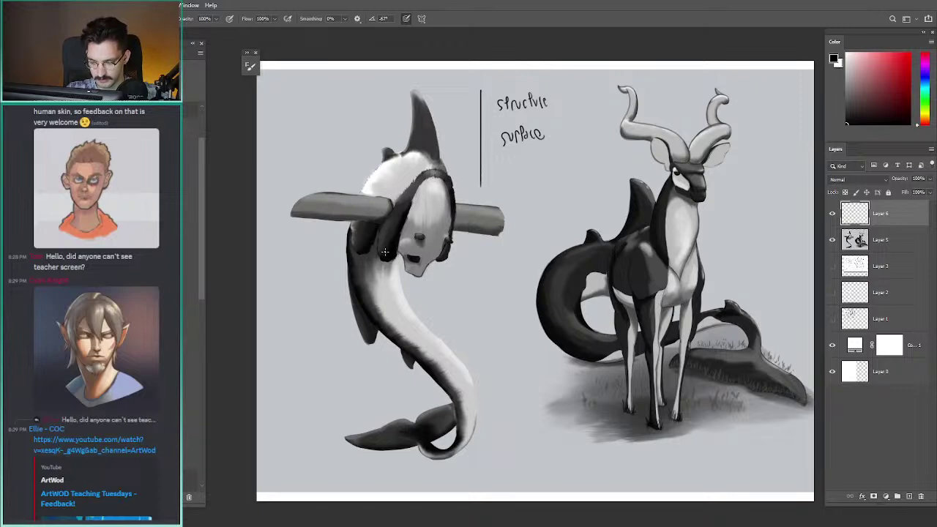
# - Try black contour strokes from the panda-orca's chin down its belly to the tail, undoing each attempt
pyautogui.moveTo(398, 262)
pyautogui.mouseDown()
pyautogui.moveTo(405, 297)
pyautogui.moveTo(444, 341)
pyautogui.moveTo(471, 409)
pyautogui.moveTo(449, 405)
pyautogui.moveTo(394, 343)
pyautogui.mouseUp()
pyautogui.hotkey('ctrl', 'z')
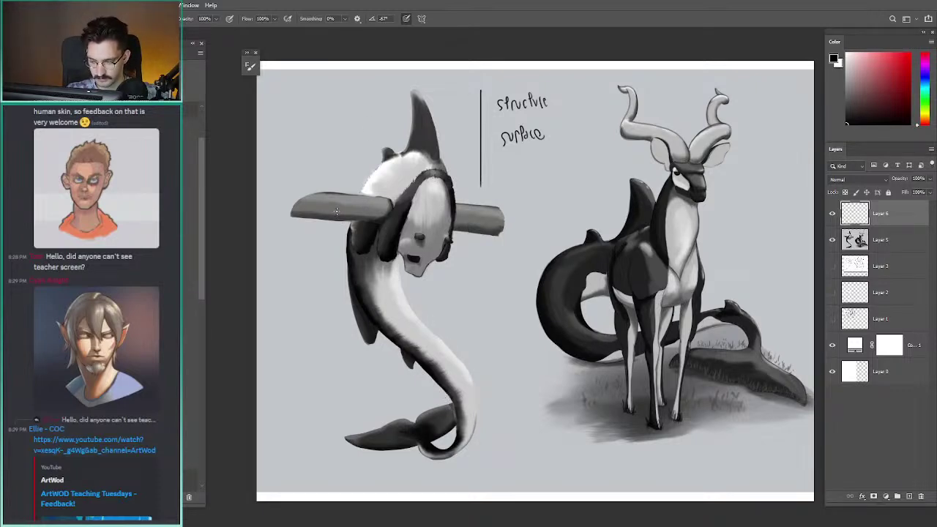
pyautogui.moveTo(393, 260)
pyautogui.mouseDown()
pyautogui.moveTo(451, 346)
pyautogui.moveTo(472, 432)
pyautogui.mouseUp()
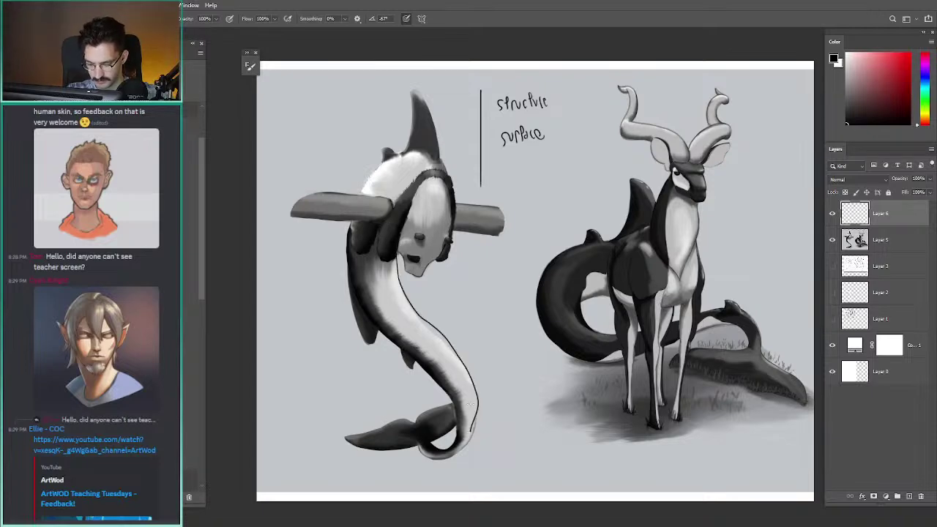
pyautogui.hotkey('ctrl', 'z')
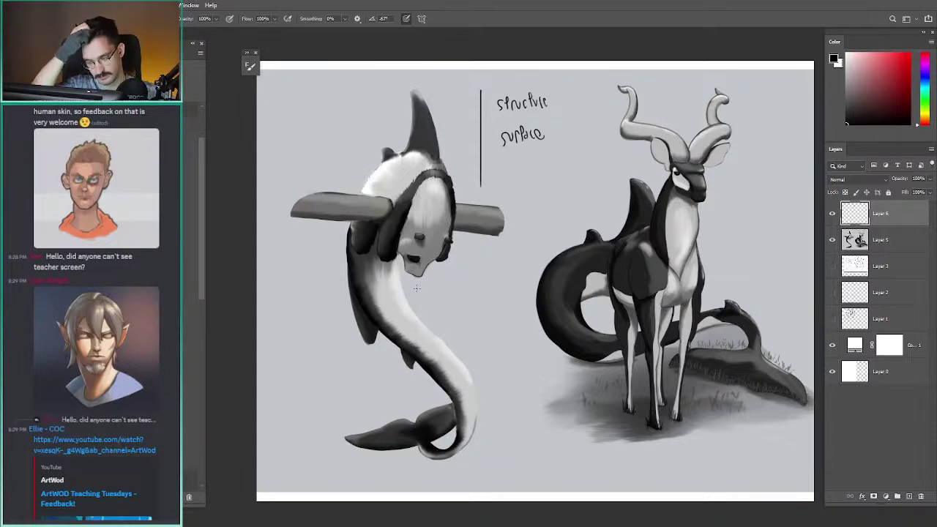
pyautogui.moveTo(399, 258)
pyautogui.mouseDown()
pyautogui.moveTo(399, 280)
pyautogui.moveTo(480, 397)
pyautogui.moveTo(474, 422)
pyautogui.moveTo(431, 443)
pyautogui.mouseUp()
pyautogui.hotkey('ctrl', 'z')
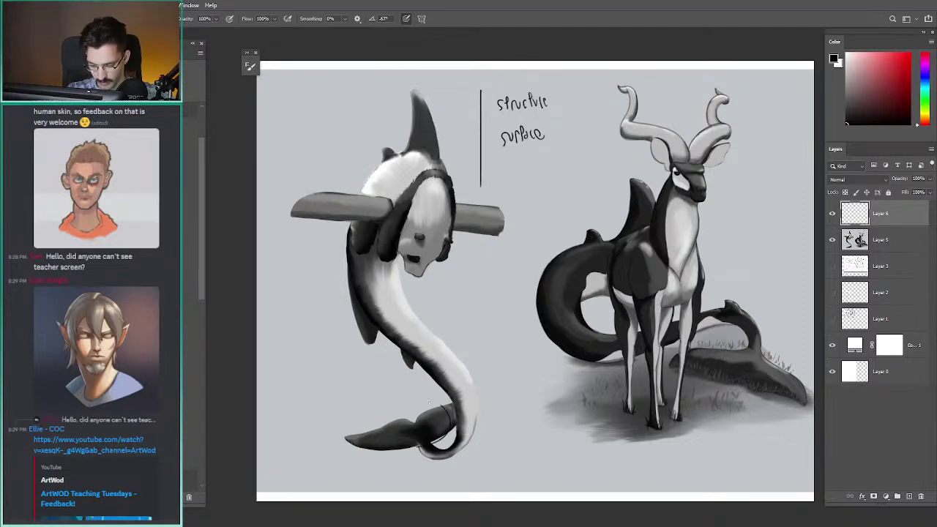
# - Try black strokes across the panda-orca's tail and mid-body, undoing each attempt
pyautogui.moveTo(428, 401); pyautogui.dragTo(426, 459)
pyautogui.hotkey('ctrl', 'z')
pyautogui.moveTo(351, 311); pyautogui.dragTo(390, 353)
pyautogui.moveTo(395, 359); pyautogui.dragTo(418, 359)
pyautogui.hotkey('ctrl', 'z')
pyautogui.hotkey('ctrl', 'z')
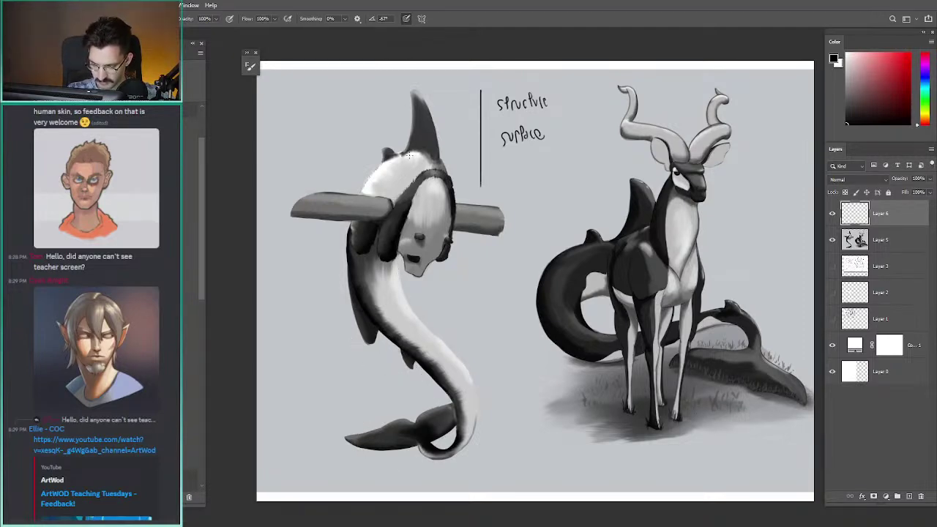
# - Try a single black circle around the handwritten word "structure" and undo it
pyautogui.moveTo(390, 175); pyautogui.dragTo(353, 231)
pyautogui.click(461, 197)
pyautogui.moveTo(479, 168)
pyautogui.mouseDown()
pyautogui.moveTo(500, 177)
pyautogui.moveTo(448, 147)
pyautogui.mouseUp()
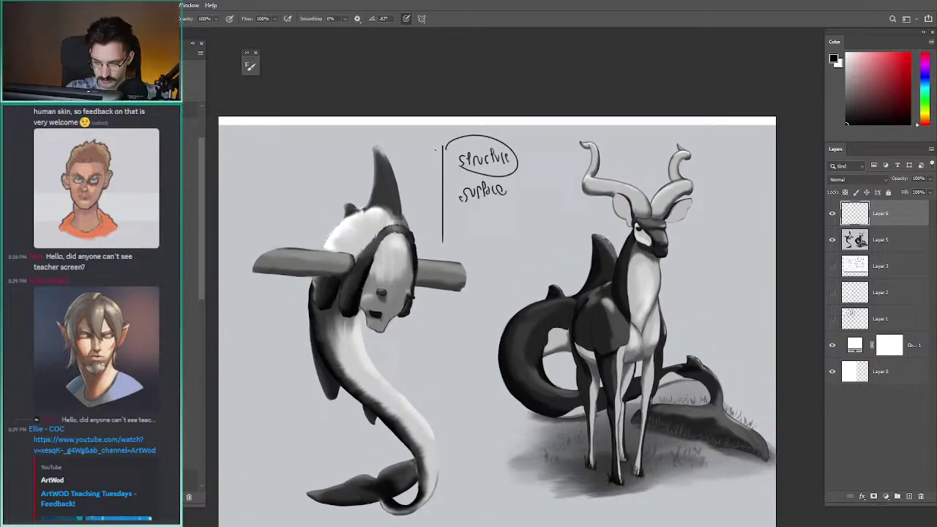
pyautogui.moveTo(535, 192); pyautogui.dragTo(478, 189)
pyautogui.hotkey('ctrl', 'z')
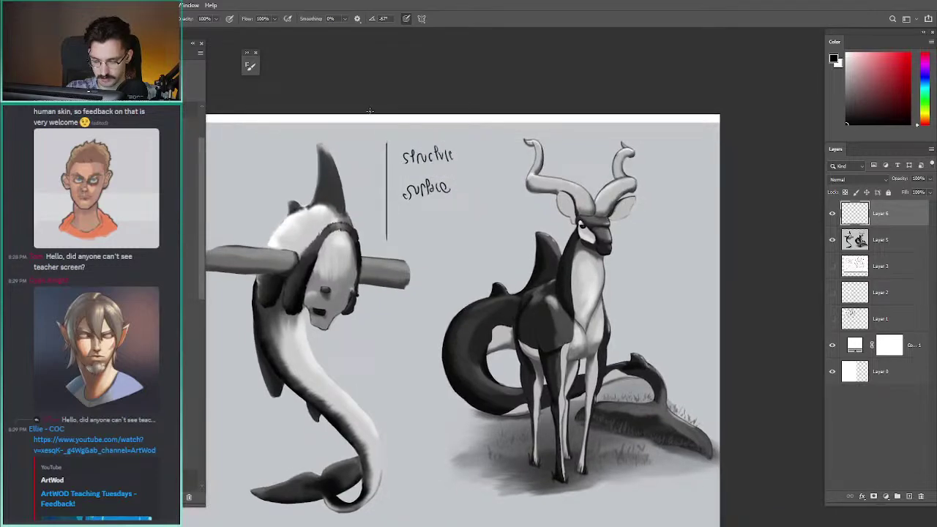
pyautogui.moveTo(320, 150); pyautogui.dragTo(422, 134)
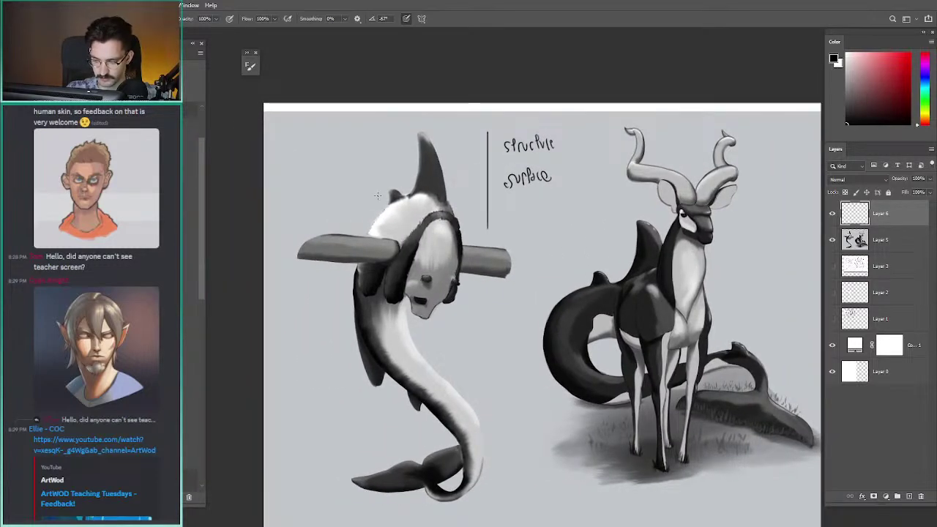
pyautogui.moveTo(516, 165); pyautogui.dragTo(472, 179)
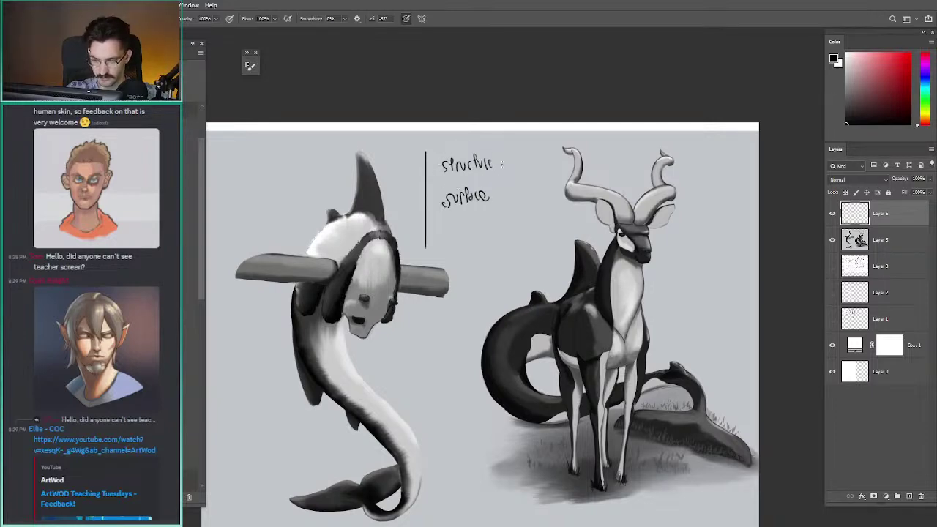
# - Try circling the handwritten words "structure" and "surface" in turn, undoing every circle
pyautogui.moveTo(343, 141); pyautogui.dragTo(340, 137)
pyautogui.moveTo(442, 155)
pyautogui.mouseDown()
pyautogui.moveTo(493, 152)
pyautogui.moveTo(447, 150)
pyautogui.mouseUp()
pyautogui.hotkey('ctrl', 'z')
pyautogui.moveTo(443, 188)
pyautogui.mouseDown()
pyautogui.moveTo(499, 204)
pyautogui.moveTo(432, 188)
pyautogui.mouseUp()
pyautogui.hotkey('ctrl', 'z')
pyautogui.hotkey('ctrl', 'z')
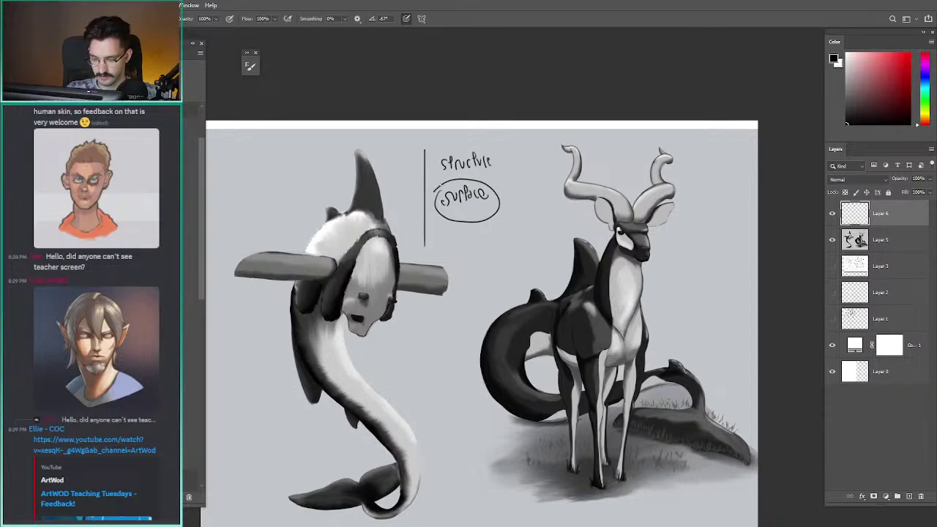
pyautogui.hotkey('ctrl', 'z')
pyautogui.moveTo(492, 192)
pyautogui.mouseDown()
pyautogui.moveTo(452, 174)
pyautogui.moveTo(497, 160)
pyautogui.moveTo(458, 173)
pyautogui.moveTo(501, 172)
pyautogui.moveTo(436, 153)
pyautogui.mouseUp()
pyautogui.hotkey('ctrl', 'z')
pyautogui.hotkey('ctrl', 'z')
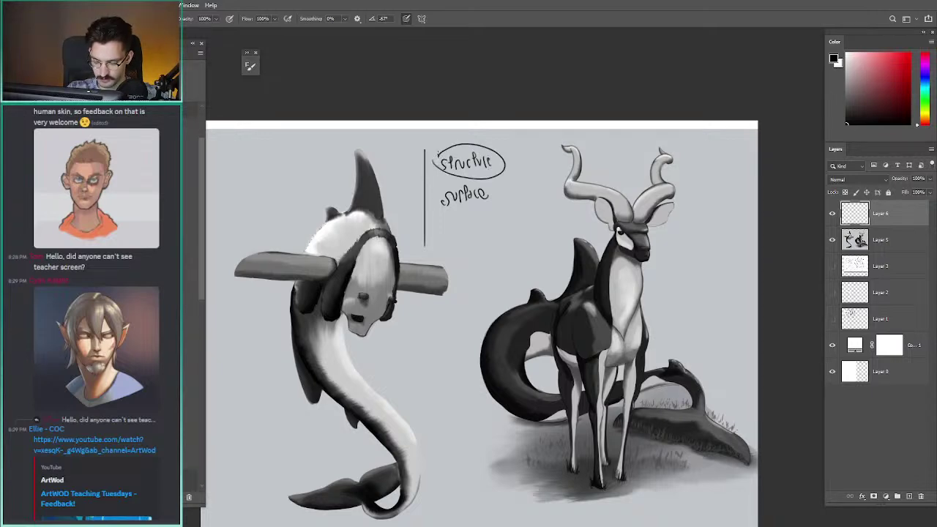
pyautogui.hotkey('ctrl', 'z')
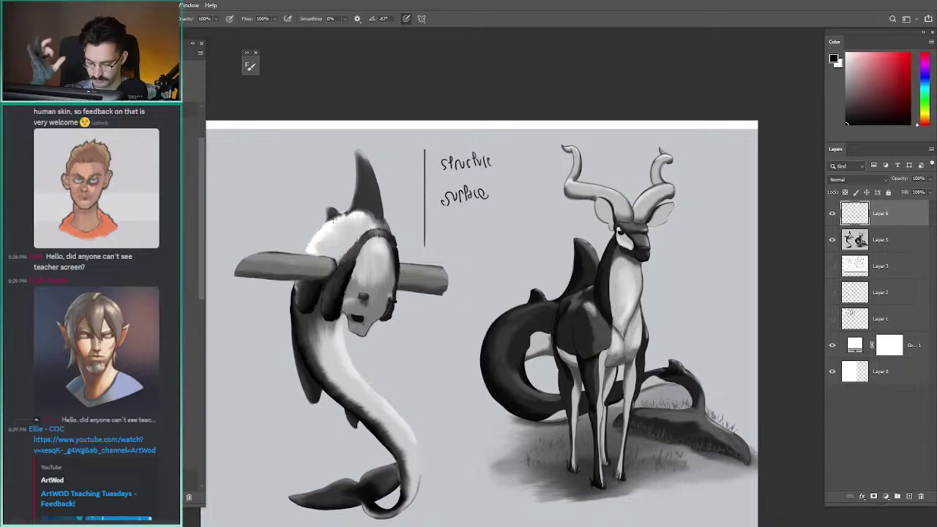
# - Sketch a black domed arc with a small circle at its end in the empty space beside the panda-orca's dorsal fin
pyautogui.moveTo(315, 195)
pyautogui.mouseDown()
pyautogui.moveTo(365, 191)
pyautogui.moveTo(333, 153)
pyautogui.moveTo(306, 193)
pyautogui.mouseUp()
pyautogui.hotkey('ctrl', 'z')
pyautogui.moveTo(372, 160)
pyautogui.mouseDown()
pyautogui.moveTo(292, 180)
pyautogui.moveTo(364, 154)
pyautogui.moveTo(366, 174)
pyautogui.moveTo(349, 169)
pyautogui.moveTo(346, 201)
pyautogui.moveTo(336, 194)
pyautogui.mouseUp()
pyautogui.moveTo(345, 188); pyautogui.dragTo(356, 194)
pyautogui.hotkey('ctrl', 'z')
pyautogui.hotkey('ctrl', 'z')
pyautogui.hotkey('ctrl', 'z')
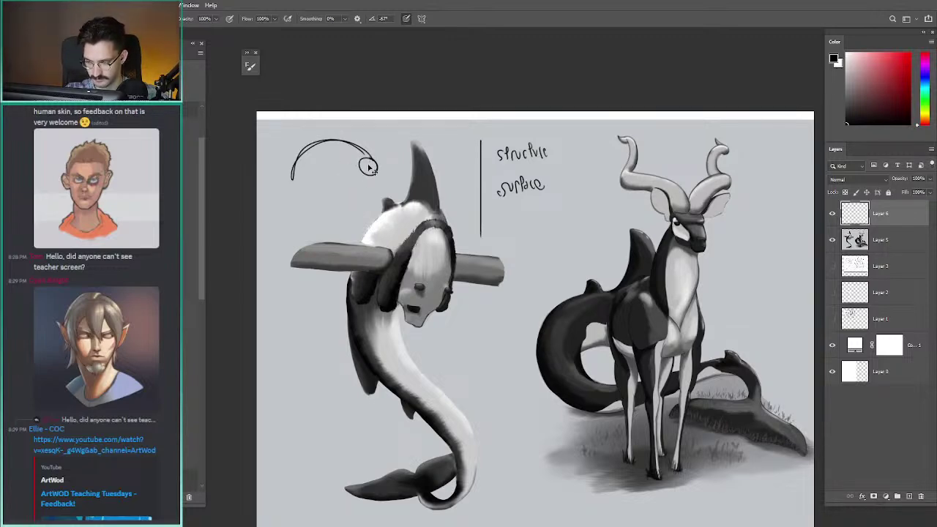
# - Redraw the small circle at the arc's end and add loose looping shapes beneath the arc
pyautogui.hotkey('ctrl', 'z')
pyautogui.moveTo(365, 155)
pyautogui.mouseDown()
pyautogui.moveTo(358, 176)
pyautogui.moveTo(370, 176)
pyautogui.moveTo(363, 155)
pyautogui.moveTo(358, 171)
pyautogui.moveTo(301, 180)
pyautogui.mouseUp()
pyautogui.press('e')
pyautogui.press('b')
pyautogui.press('e')
pyautogui.press('b')
pyautogui.moveTo(332, 183)
pyautogui.mouseDown()
pyautogui.moveTo(303, 174)
pyautogui.moveTo(317, 198)
pyautogui.mouseUp()
# - Try marks around "surface" and a curved stroke between the arc sketch and the dorsal fin, undoing each one
pyautogui.moveTo(488, 185)
pyautogui.mouseDown()
pyautogui.moveTo(516, 202)
pyautogui.moveTo(492, 167)
pyautogui.mouseUp()
pyautogui.hotkey('ctrl', 'z')
pyautogui.moveTo(375, 157); pyautogui.dragTo(409, 156)
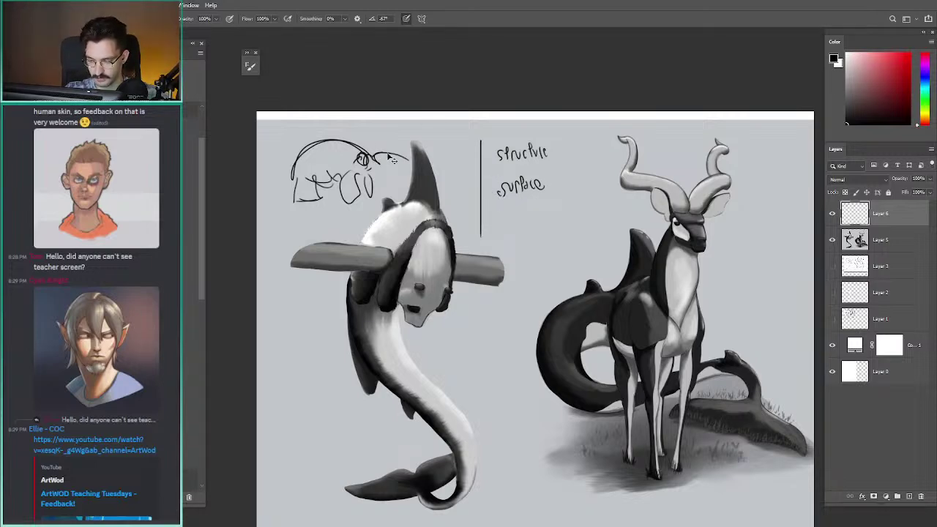
pyautogui.hotkey('ctrl', 'z')
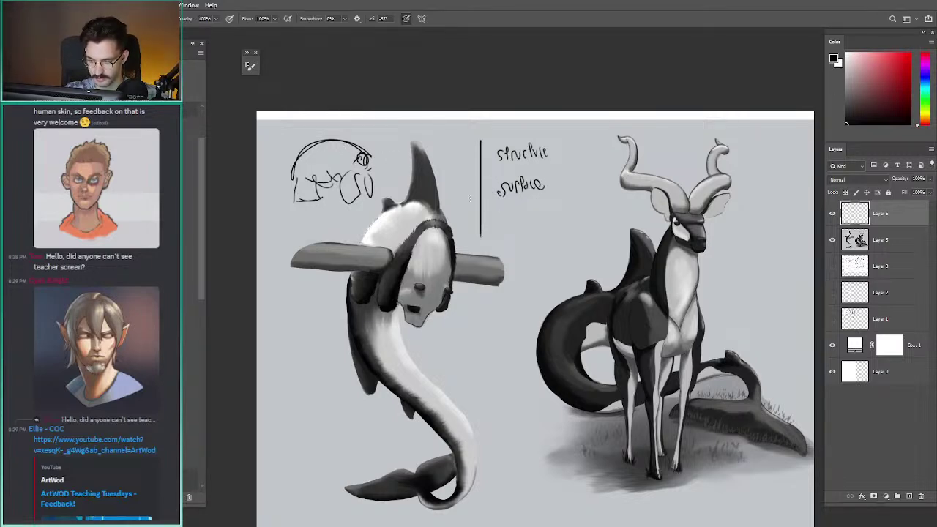
pyautogui.moveTo(489, 180)
pyautogui.mouseDown()
pyautogui.moveTo(512, 212)
pyautogui.moveTo(483, 182)
pyautogui.mouseUp()
pyautogui.hotkey('ctrl', 'z')
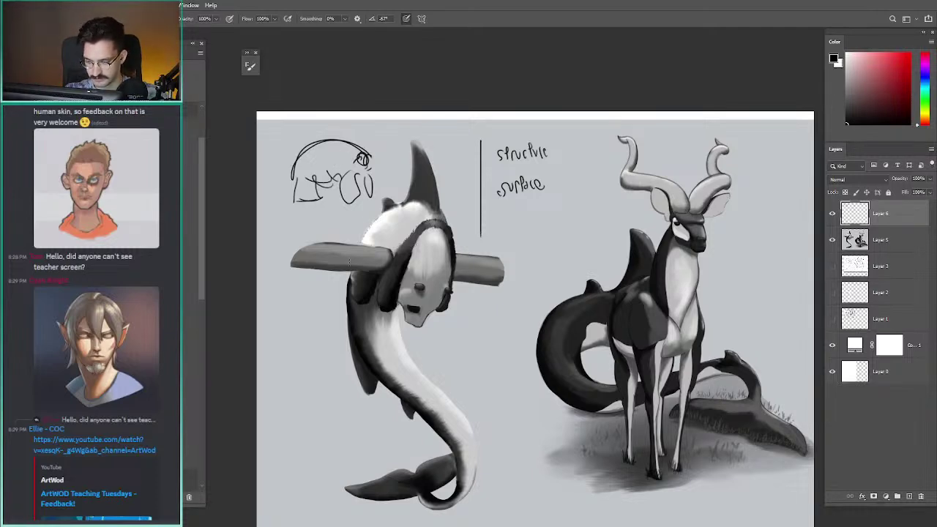
# - Try a large black circle around the panda-orca's paws and upper belly and a stroke around the arc sketch, undoing both
pyautogui.moveTo(359, 278)
pyautogui.mouseDown()
pyautogui.moveTo(395, 362)
pyautogui.moveTo(382, 368)
pyautogui.mouseUp()
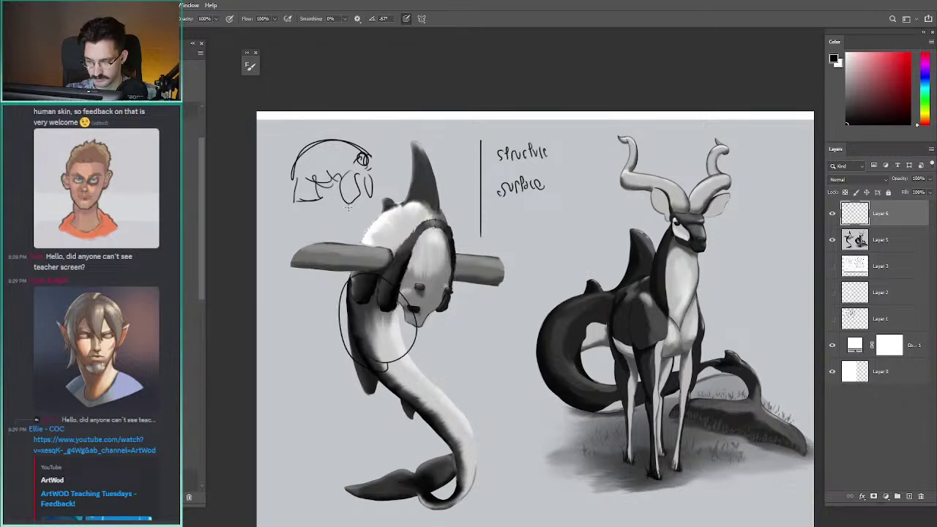
pyautogui.hotkey('ctrl', 'z')
pyautogui.moveTo(327, 212)
pyautogui.mouseDown()
pyautogui.moveTo(282, 157)
pyautogui.moveTo(296, 204)
pyautogui.moveTo(283, 177)
pyautogui.mouseUp()
pyautogui.hotkey('ctrl', 'z')
pyautogui.hotkey('ctrl', 'z')
# - Try a black circle around "structure" and another around "surface", undoing both
pyautogui.moveTo(506, 134)
pyautogui.mouseDown()
pyautogui.moveTo(548, 166)
pyautogui.moveTo(503, 136)
pyautogui.mouseUp()
pyautogui.moveTo(625, 203); pyautogui.dragTo(587, 187)
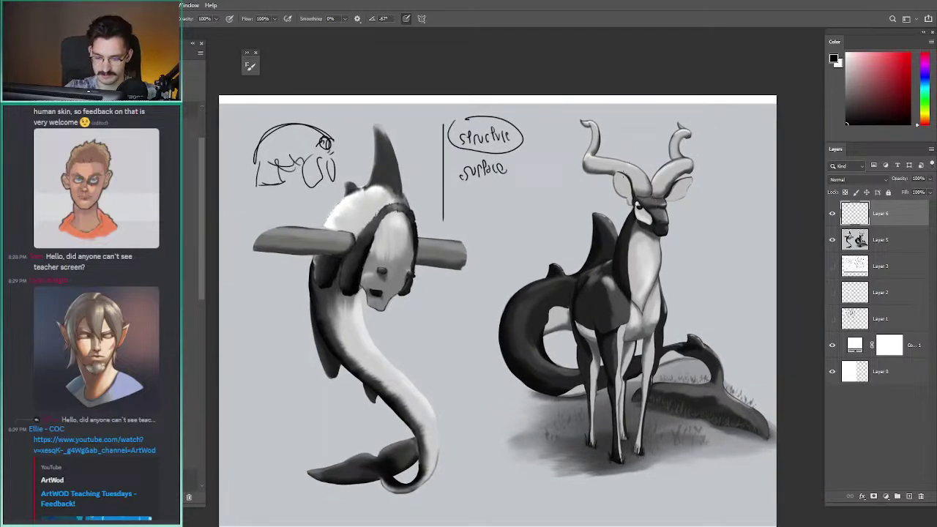
pyautogui.hotkey('ctrl', 'z')
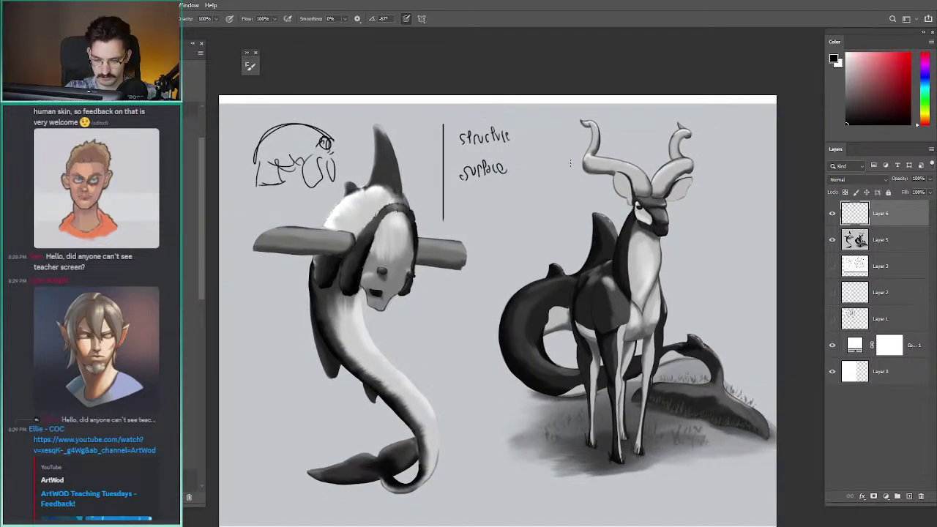
pyautogui.moveTo(474, 160)
pyautogui.mouseDown()
pyautogui.moveTo(479, 193)
pyautogui.moveTo(469, 160)
pyautogui.mouseUp()
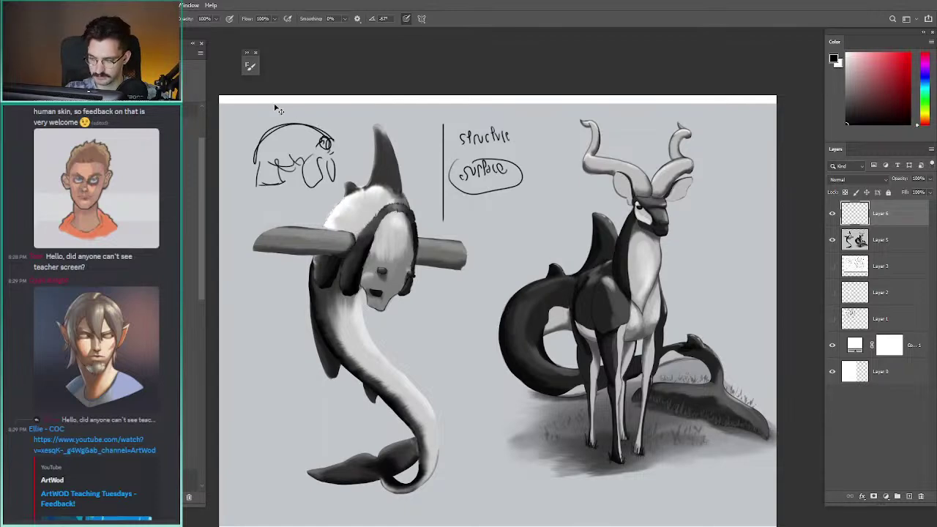
pyautogui.hotkey('ctrl', 'z')
# - Add small circles and dots inside the domed arc sketch, undoing an extra stroke over its outline
pyautogui.moveTo(341, 151); pyautogui.dragTo(375, 160)
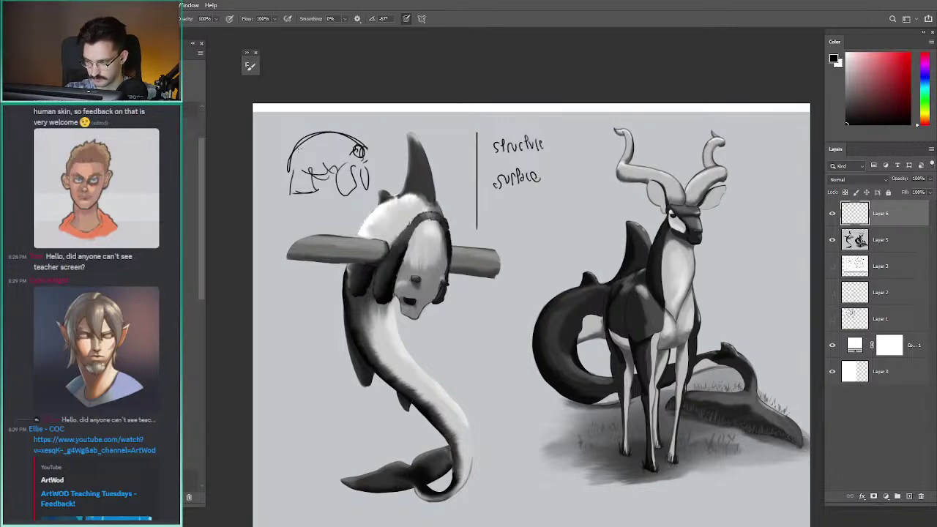
pyautogui.moveTo(300, 145); pyautogui.dragTo(331, 145)
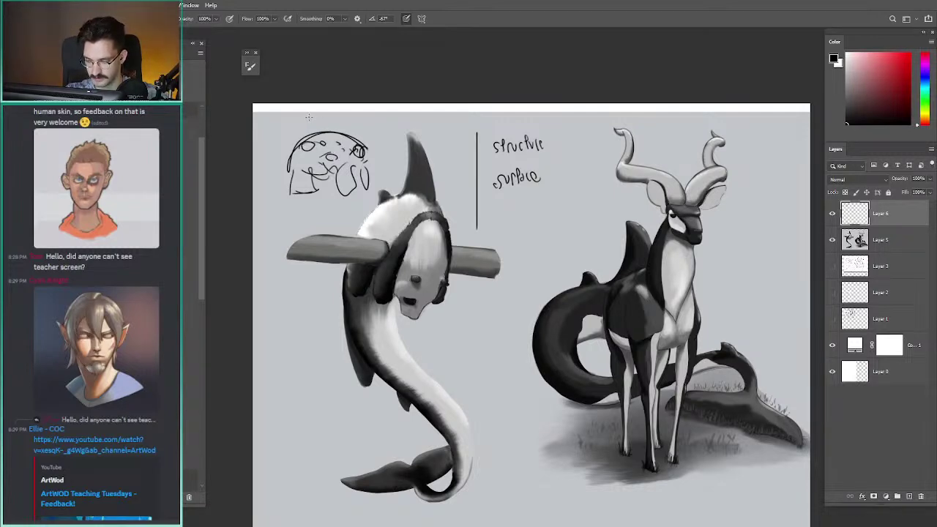
pyautogui.moveTo(294, 137)
pyautogui.mouseDown()
pyautogui.moveTo(358, 137)
pyautogui.moveTo(312, 133)
pyautogui.mouseUp()
pyautogui.hotkey('ctrl', 'z')
# - Try black marks around "surface", "structure" and the lower edge of the arc sketch, undoing each one
pyautogui.moveTo(502, 164)
pyautogui.mouseDown()
pyautogui.moveTo(499, 198)
pyautogui.moveTo(492, 180)
pyautogui.mouseUp()
pyautogui.hotkey('ctrl', 'z')
pyautogui.moveTo(512, 126)
pyautogui.mouseDown()
pyautogui.moveTo(484, 157)
pyautogui.moveTo(516, 122)
pyautogui.mouseUp()
pyautogui.hotkey('ctrl', 'z')
pyautogui.moveTo(288, 192)
pyautogui.mouseDown()
pyautogui.moveTo(279, 174)
pyautogui.moveTo(350, 198)
pyautogui.moveTo(314, 177)
pyautogui.mouseUp()
pyautogui.hotkey('ctrl', 'z')
pyautogui.moveTo(492, 197)
pyautogui.mouseDown()
pyautogui.moveTo(488, 134)
pyautogui.moveTo(552, 180)
pyautogui.mouseUp()
pyautogui.hotkey('ctrl', 'z')
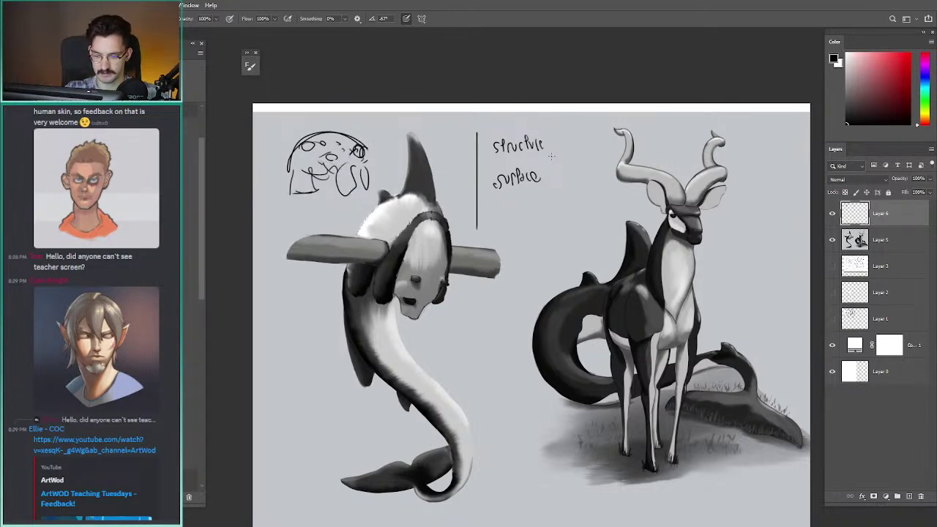
pyautogui.moveTo(521, 132)
pyautogui.mouseDown()
pyautogui.moveTo(467, 131)
pyautogui.moveTo(486, 150)
pyautogui.moveTo(427, 152)
pyautogui.moveTo(439, 126)
pyautogui.moveTo(439, 187)
pyautogui.moveTo(386, 173)
pyautogui.mouseUp()
pyautogui.hotkey('ctrl', 'z')
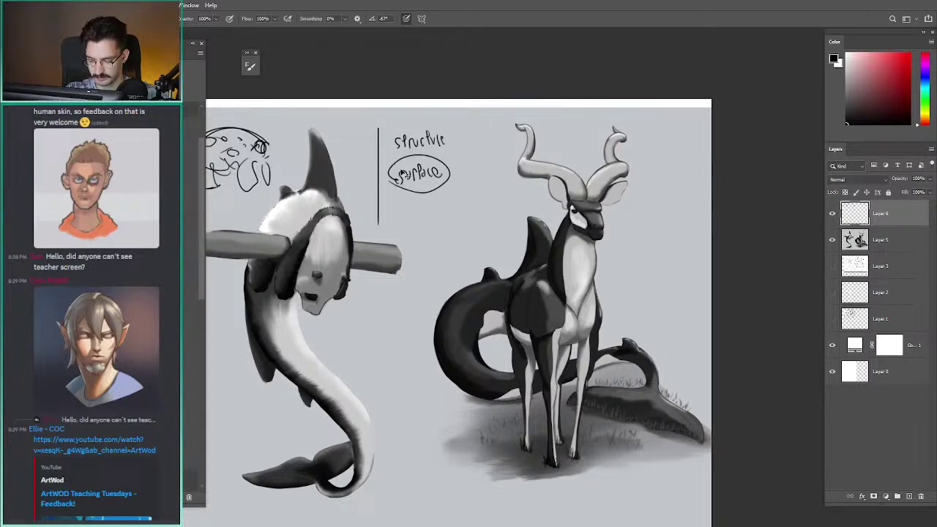
pyautogui.hotkey('ctrl', 'z')
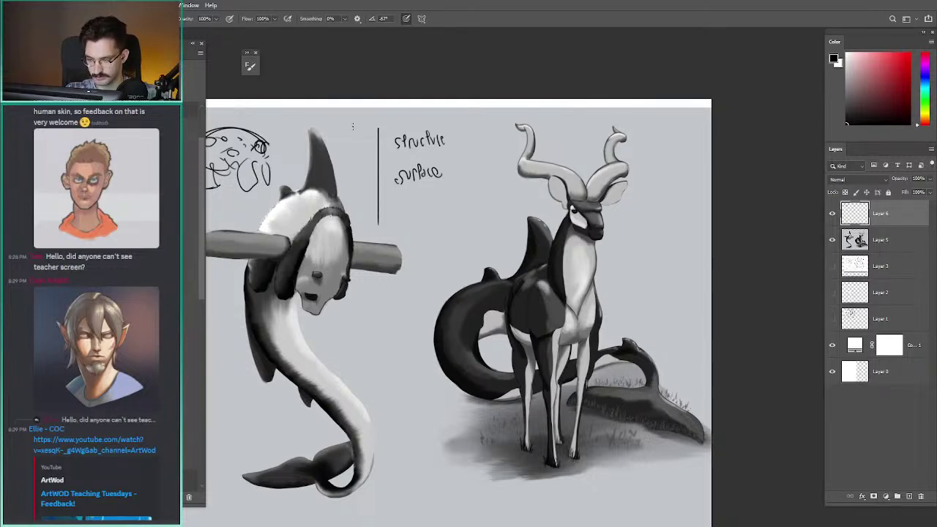
# - Try a circle around "structure" and black strokes over the antelope-orca's neck, fin and chest, undoing each one
pyautogui.moveTo(353, 127)
pyautogui.mouseDown()
pyautogui.moveTo(450, 136)
pyautogui.moveTo(421, 152)
pyautogui.moveTo(538, 142)
pyautogui.moveTo(502, 139)
pyautogui.mouseUp()
pyautogui.hotkey('ctrl', 'z')
pyautogui.moveTo(422, 172); pyautogui.dragTo(368, 148)
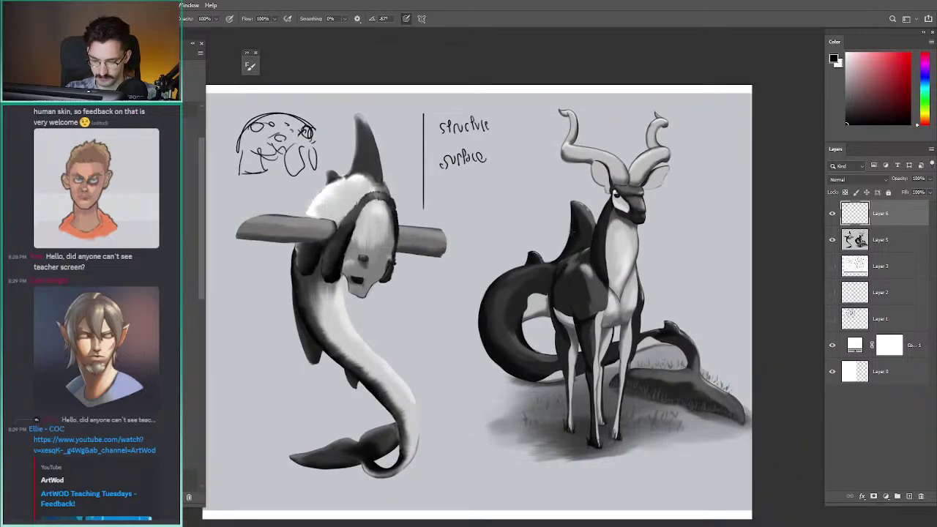
pyautogui.moveTo(556, 230)
pyautogui.mouseDown()
pyautogui.moveTo(657, 278)
pyautogui.moveTo(613, 230)
pyautogui.mouseUp()
pyautogui.hotkey('ctrl', 'z')
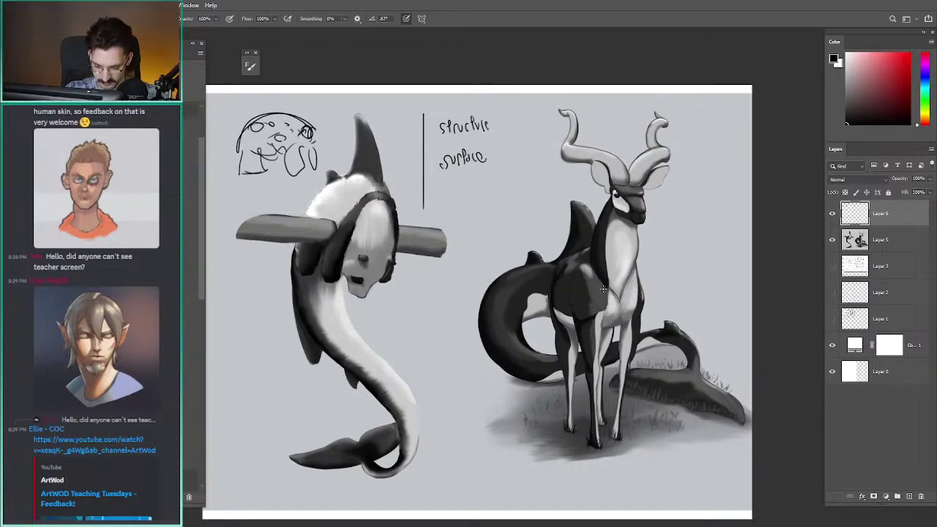
pyautogui.moveTo(442, 137); pyautogui.dragTo(437, 117)
pyautogui.hotkey('ctrl', 'z')
pyautogui.moveTo(601, 233)
pyautogui.mouseDown()
pyautogui.moveTo(630, 213)
pyautogui.moveTo(642, 287)
pyautogui.mouseUp()
pyautogui.hotkey('ctrl', 'z')
# - Try black strokes around the panda-orca's arms, back and muzzle, undoing each one
pyautogui.moveTo(325, 293); pyautogui.dragTo(328, 179)
pyautogui.hotkey('ctrl', 'z')
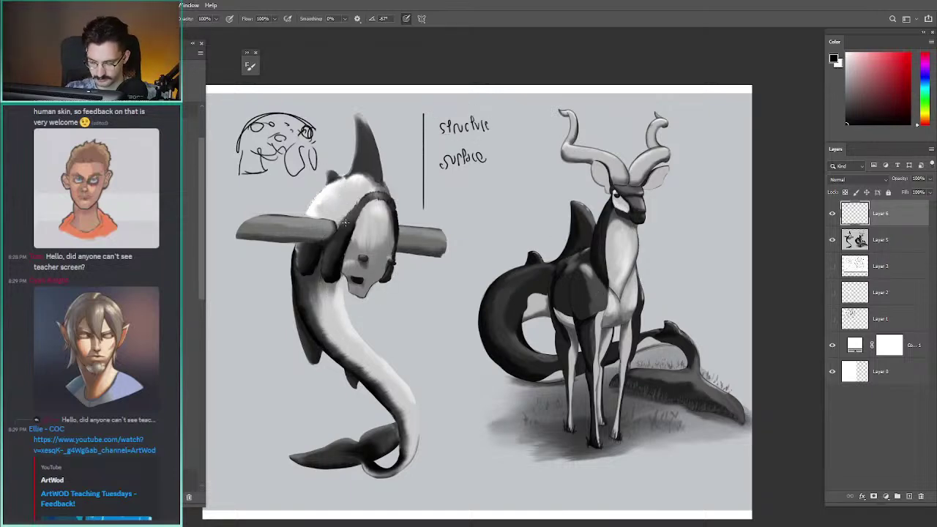
pyautogui.moveTo(361, 287); pyautogui.dragTo(360, 295)
pyautogui.hotkey('ctrl', 'z')
pyautogui.hotkey('ctrl', 'z')
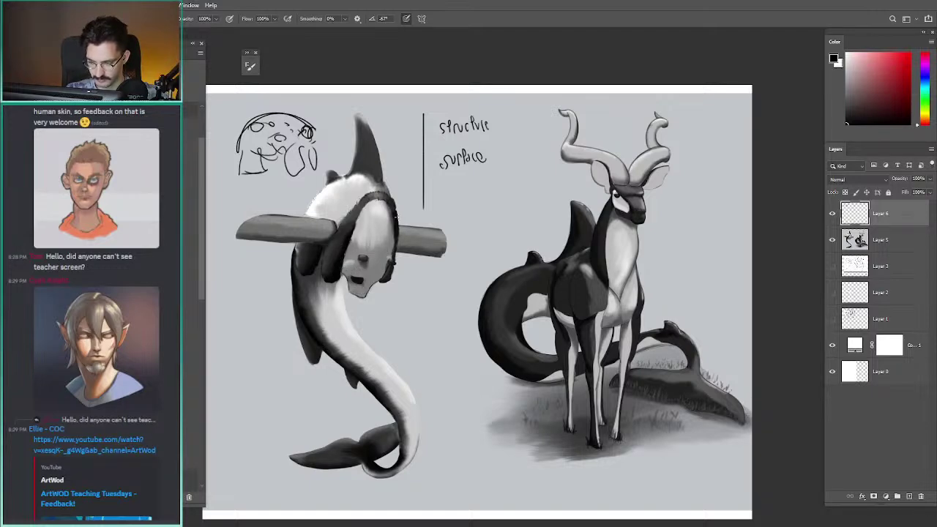
# - Try a black stroke over the antelope-orca's shoulder and a double circle around "surface", undoing each one
pyautogui.moveTo(461, 207); pyautogui.dragTo(416, 196)
pyautogui.moveTo(598, 272)
pyautogui.mouseDown()
pyautogui.moveTo(539, 187)
pyautogui.moveTo(539, 221)
pyautogui.moveTo(525, 200)
pyautogui.mouseUp()
pyautogui.hotkey('ctrl', 'z')
pyautogui.moveTo(387, 121)
pyautogui.mouseDown()
pyautogui.moveTo(447, 107)
pyautogui.moveTo(402, 102)
pyautogui.mouseUp()
pyautogui.hotkey('ctrl', 'z')
pyautogui.moveTo(411, 167); pyautogui.dragTo(388, 141)
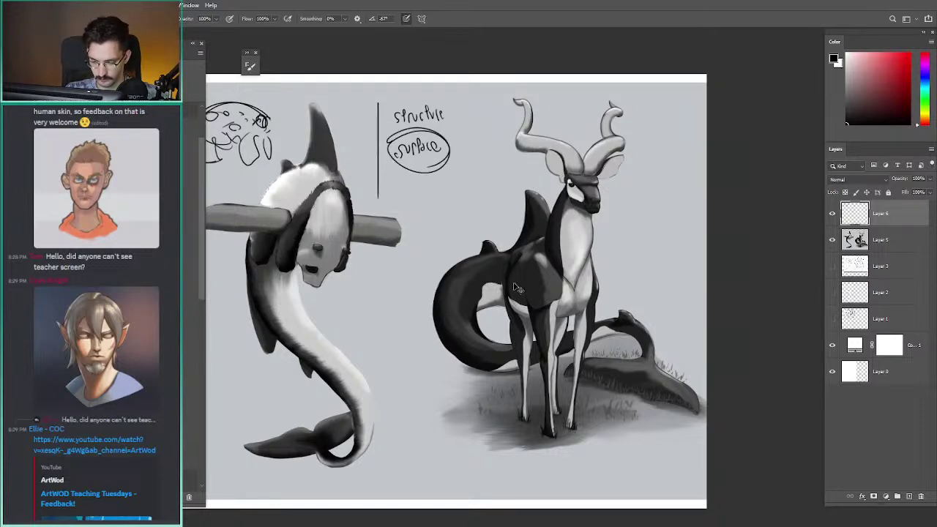
pyautogui.hotkey('ctrl', 'z')
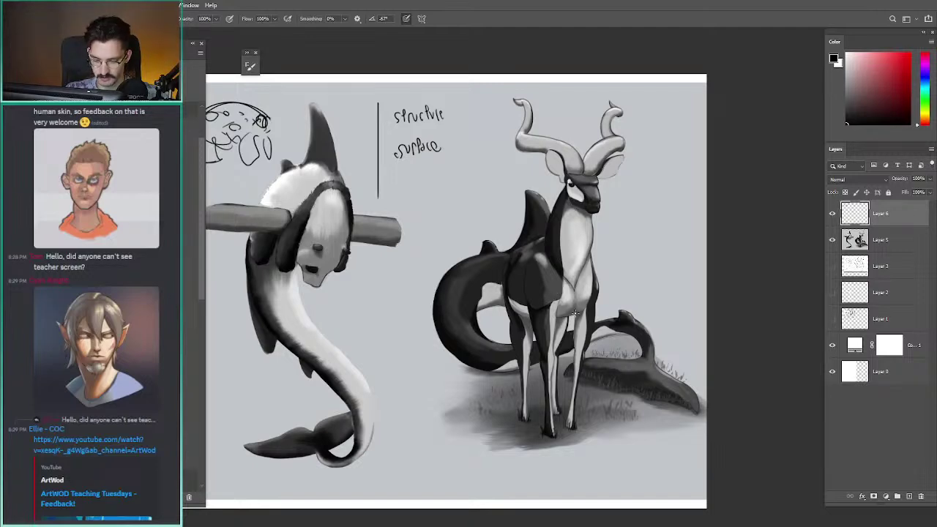
# - Try black loops around the antelope-orca's body and the panda-orca's paws and upper belly, undoing each one
pyautogui.moveTo(575, 313)
pyautogui.mouseDown()
pyautogui.moveTo(505, 234)
pyautogui.moveTo(564, 330)
pyautogui.mouseUp()
pyautogui.hotkey('ctrl', 'z')
pyautogui.moveTo(292, 228); pyautogui.dragTo(292, 307)
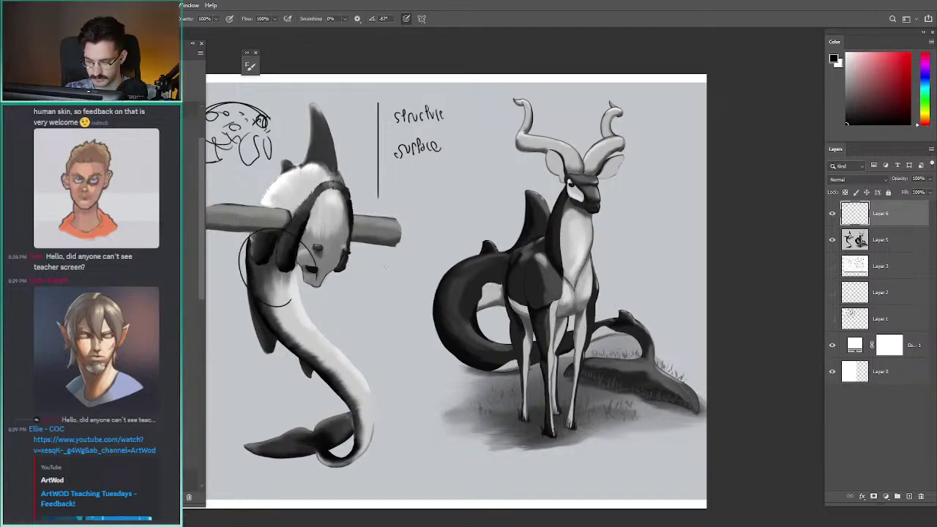
pyautogui.hotkey('ctrl', 'z')
pyautogui.moveTo(437, 197)
pyautogui.mouseDown()
pyautogui.moveTo(521, 218)
pyautogui.moveTo(498, 95)
pyautogui.moveTo(656, 260)
pyautogui.moveTo(592, 316)
pyautogui.mouseUp()
pyautogui.hotkey('ctrl', 'z')
pyautogui.hotkey('ctrl', 'z')
# - Try a black circle around "surface" and an underline beneath it, undoing both
pyautogui.moveTo(399, 139)
pyautogui.mouseDown()
pyautogui.moveTo(393, 156)
pyautogui.moveTo(385, 148)
pyautogui.mouseUp()
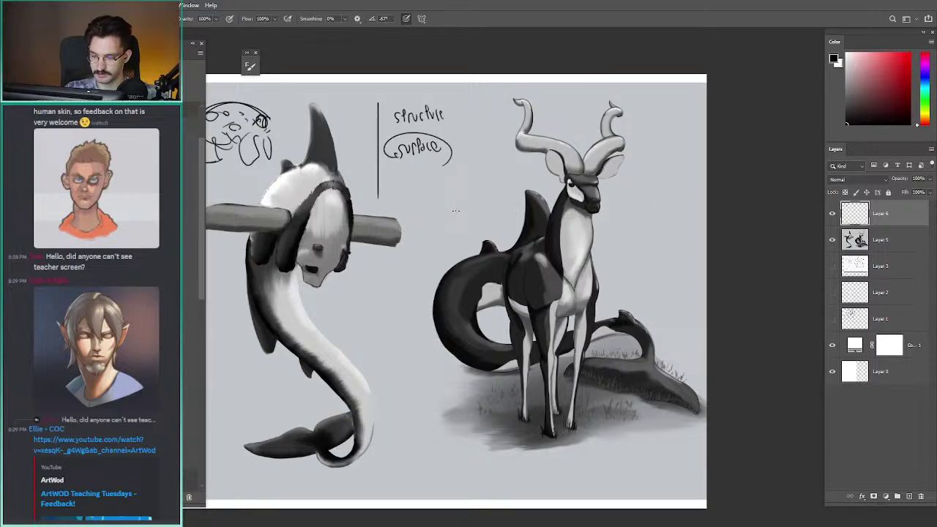
pyautogui.hotkey('ctrl', 'z')
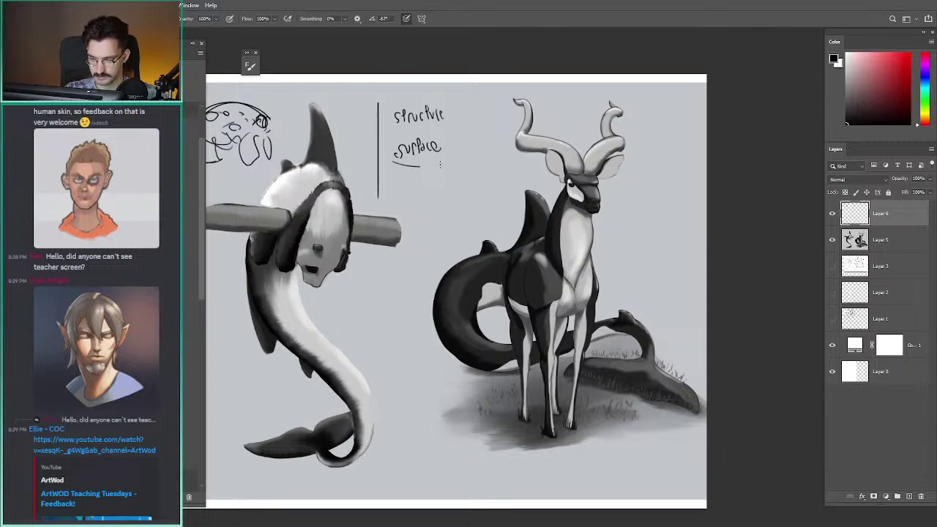
pyautogui.moveTo(404, 166); pyautogui.dragTo(395, 157)
pyautogui.hotkey('ctrl', 'z')
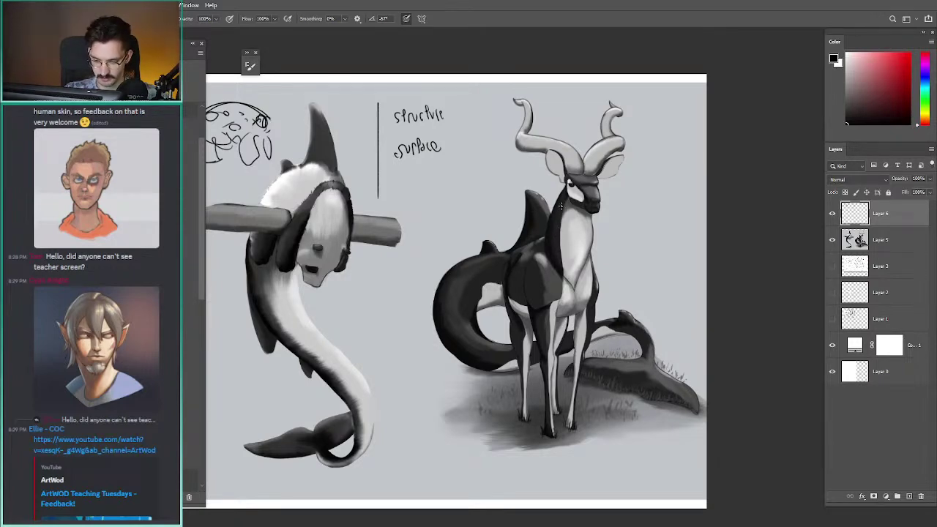
# - Try small sketch marks on the antelope creature's neck and a loop around its dorsal fin
pyautogui.moveTo(559, 212)
pyautogui.mouseDown()
pyautogui.moveTo(556, 231)
pyautogui.moveTo(564, 213)
pyautogui.mouseUp()
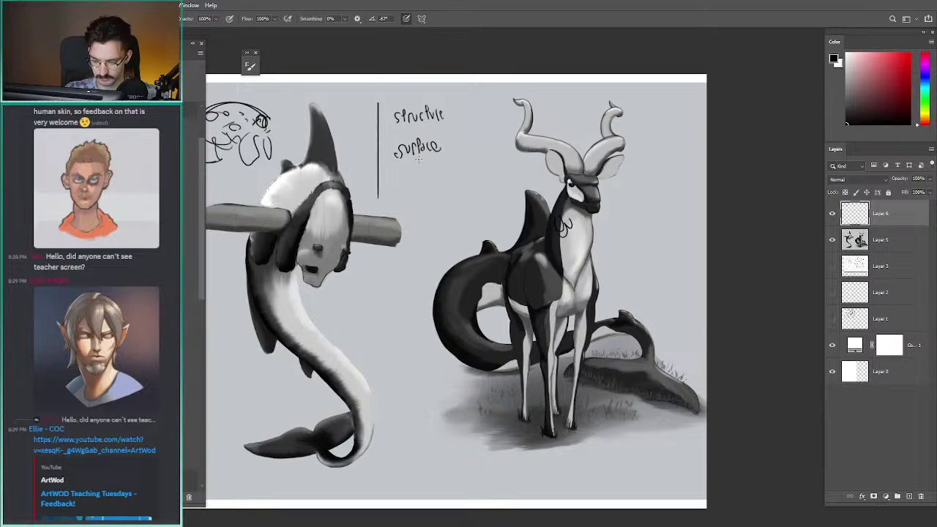
pyautogui.hotkey('ctrl', 'z')
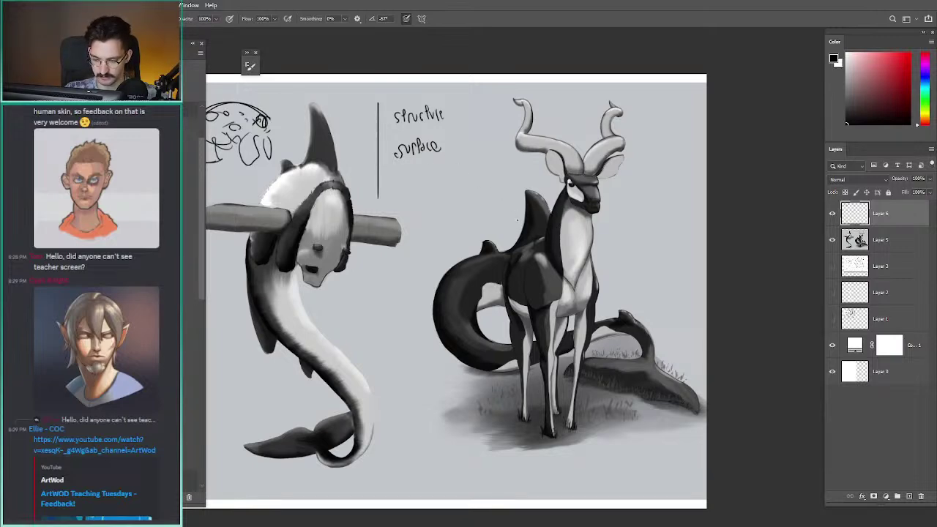
pyautogui.moveTo(535, 192)
pyautogui.mouseDown()
pyautogui.moveTo(532, 231)
pyautogui.moveTo(545, 229)
pyautogui.moveTo(527, 244)
pyautogui.moveTo(497, 180)
pyautogui.mouseUp()
pyautogui.hotkey('ctrl', 'z')
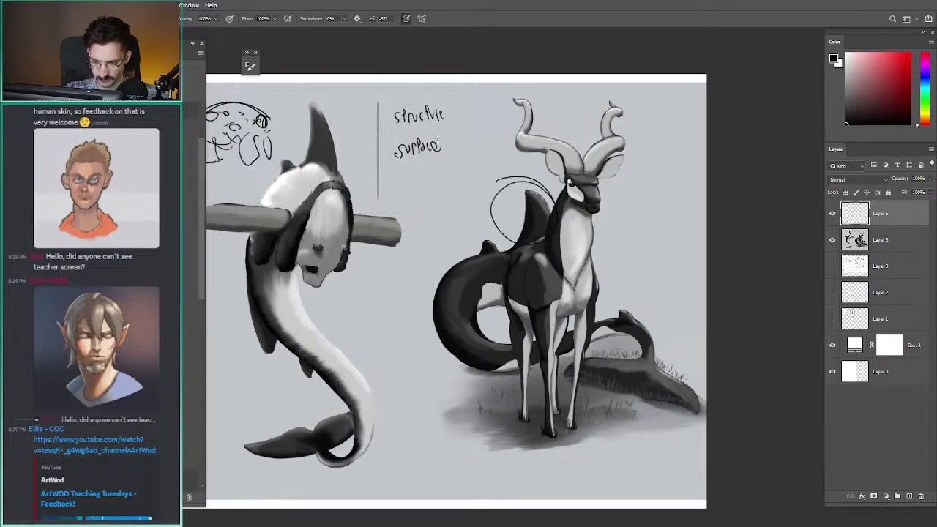
pyautogui.hotkey('ctrl', 'z')
# - Try temporary emphasis marks around the handwritten words "surface" and "structure"
pyautogui.moveTo(448, 143)
pyautogui.mouseDown()
pyautogui.moveTo(378, 150)
pyautogui.moveTo(439, 137)
pyautogui.mouseUp()
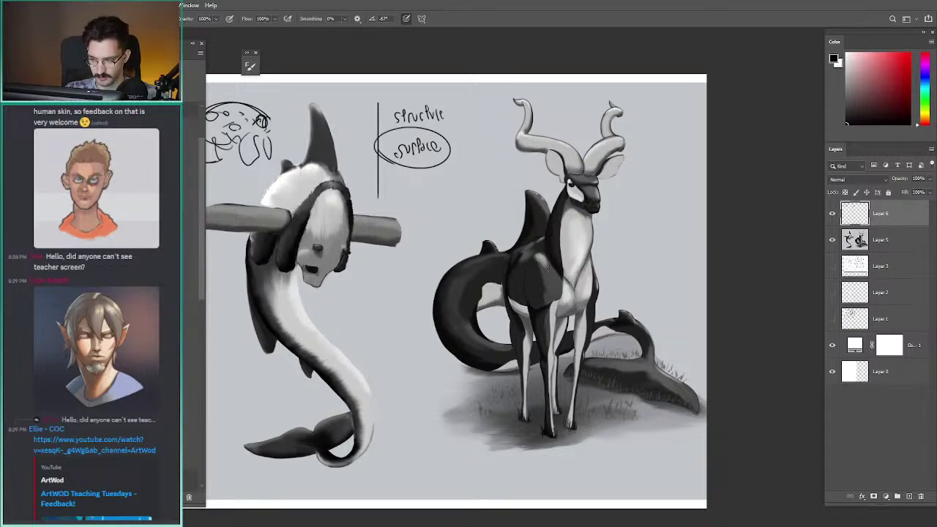
pyautogui.hotkey('ctrl', 'z')
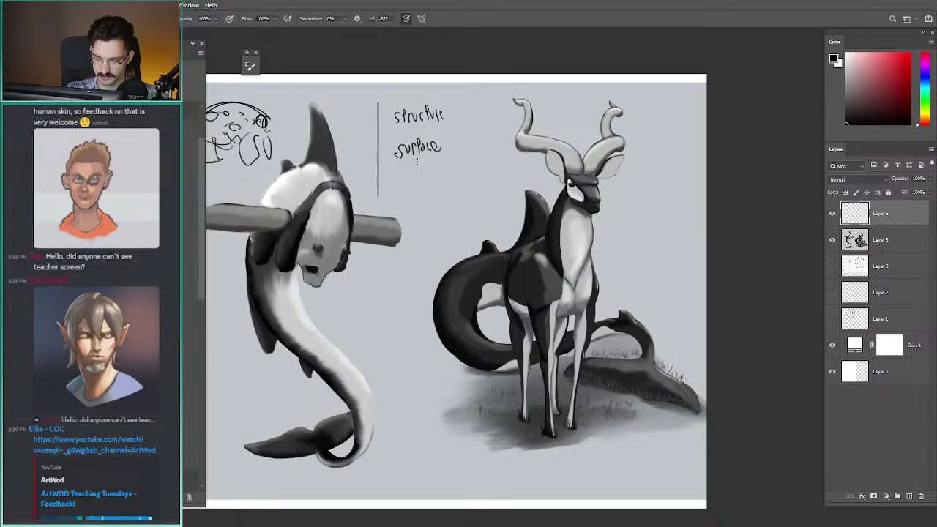
pyautogui.moveTo(475, 161); pyautogui.dragTo(389, 167)
pyautogui.hotkey('ctrl', 'z')
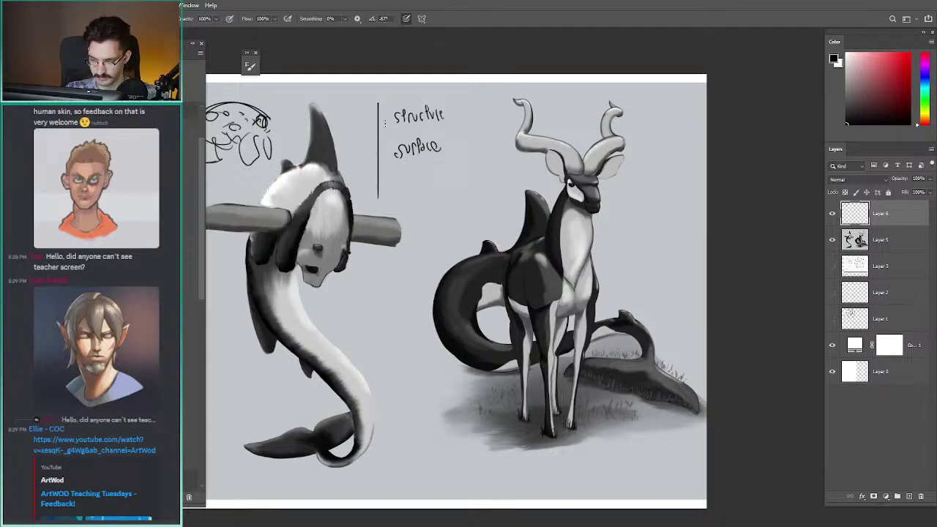
pyautogui.moveTo(385, 123)
pyautogui.mouseDown()
pyautogui.moveTo(450, 99)
pyautogui.moveTo(399, 139)
pyautogui.mouseUp()
pyautogui.hotkey('ctrl', 'z')
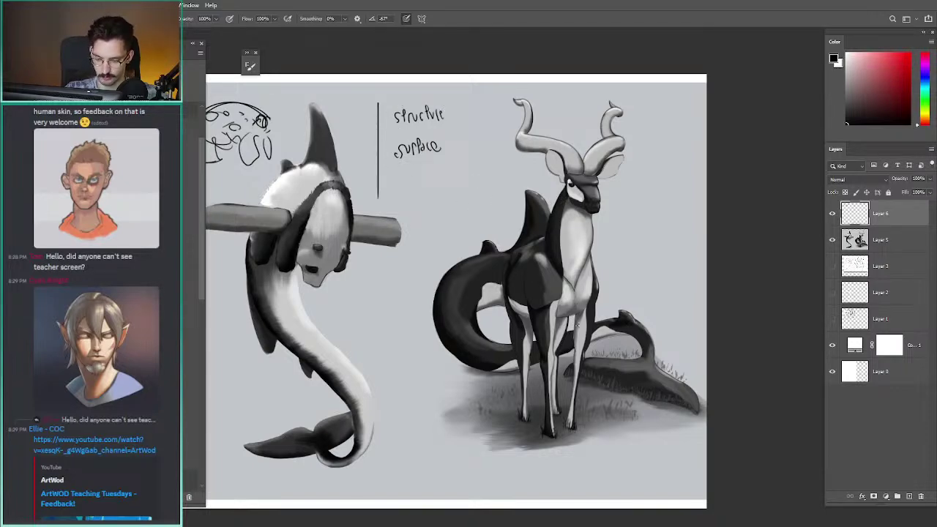
# - Try deleting the handwritten annotation layer above the creature painting, and restore it
pyautogui.moveTo(502, 235); pyautogui.dragTo(463, 202)
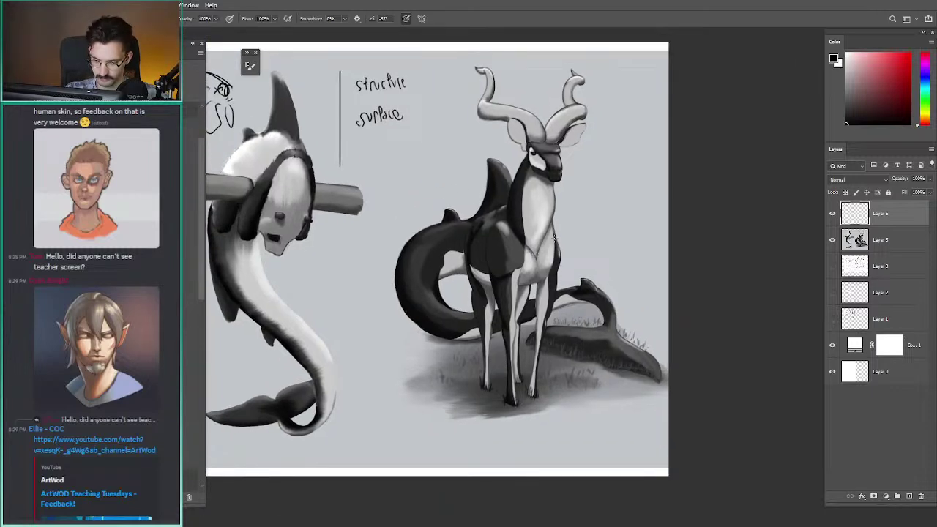
pyautogui.press('Delete')
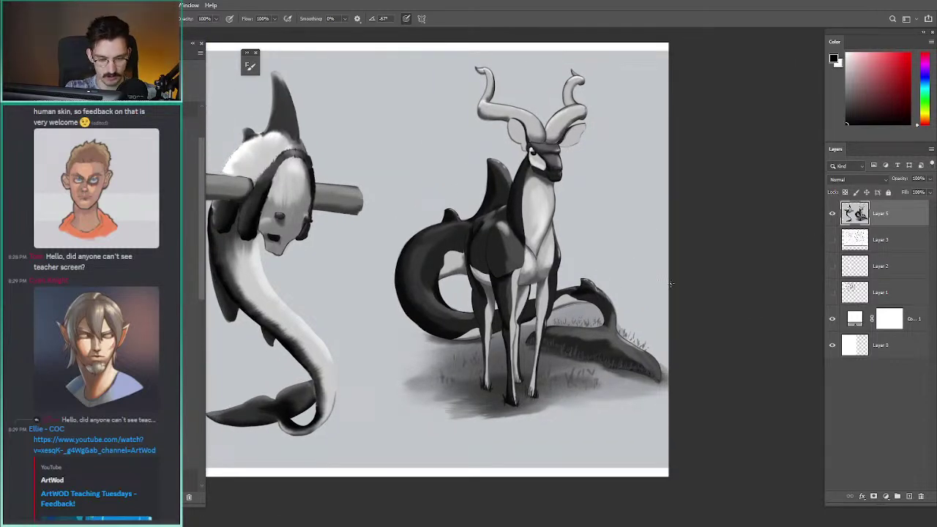
pyautogui.moveTo(467, 170); pyautogui.dragTo(432, 169)
pyautogui.moveTo(578, 325); pyautogui.dragTo(633, 357)
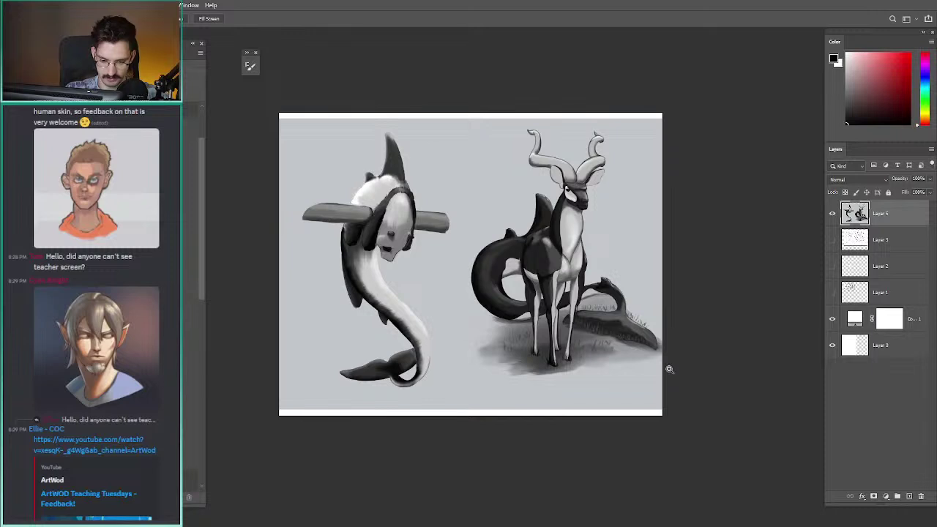
pyautogui.hotkey('ctrl', 'z')
pyautogui.press('b')
pyautogui.press('z')
pyautogui.moveTo(426, 152)
pyautogui.mouseDown()
pyautogui.moveTo(454, 152)
pyautogui.moveTo(443, 172)
pyautogui.moveTo(440, 141)
pyautogui.moveTo(515, 152)
pyautogui.moveTo(452, 126)
pyautogui.mouseUp()
pyautogui.press('b')
pyautogui.hotkey('ctrl', 'z')
pyautogui.hotkey('ctrl', 'z')
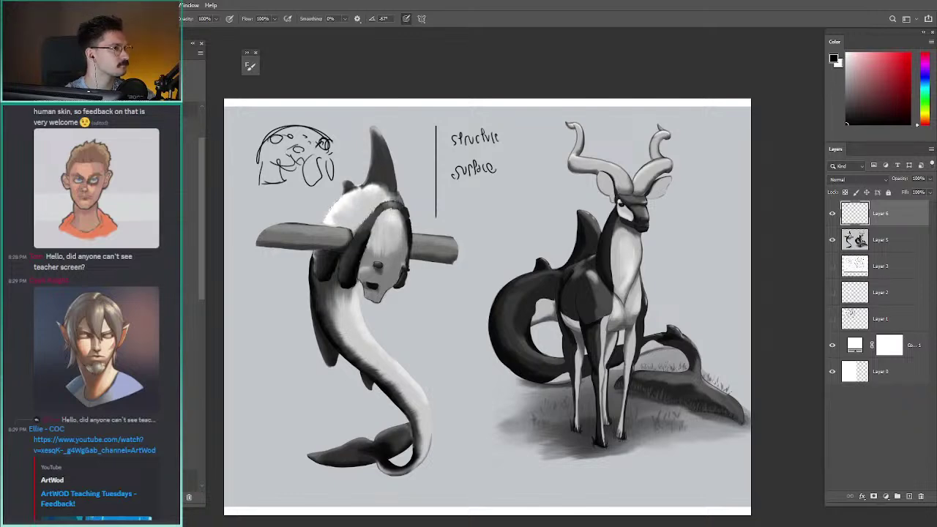
# - Paste the white-haired warrior portrait from the chat as a new layer and delete the layer with the two creatures
pyautogui.scroll(4, 91, 314)
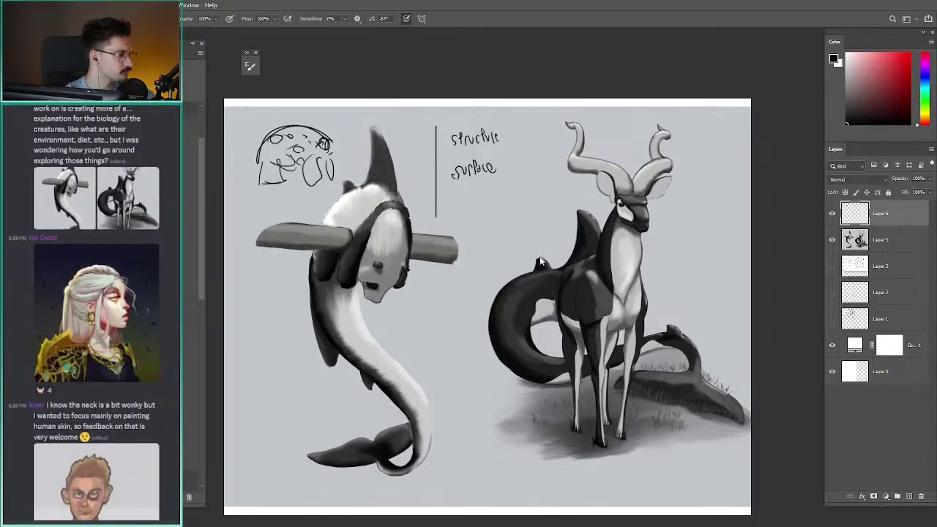
pyautogui.hotkey('ctrl', 'v')
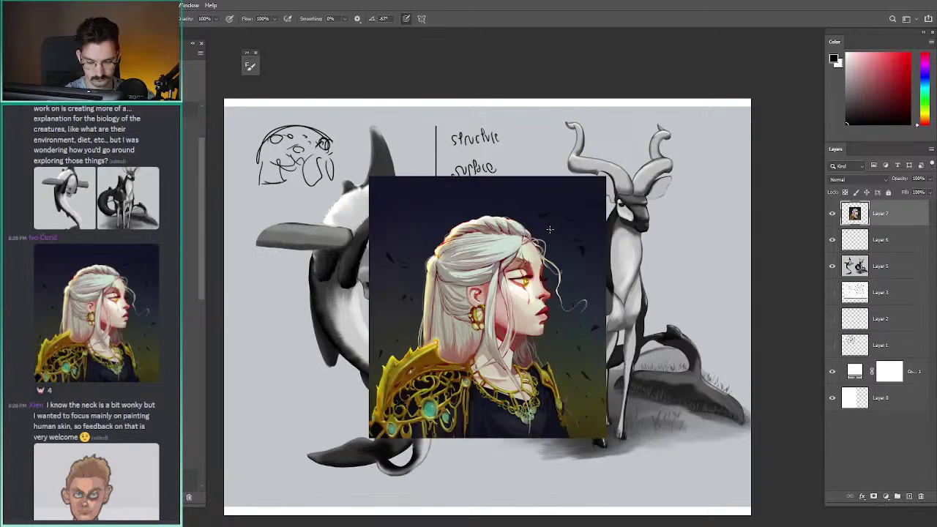
pyautogui.click(854, 236)
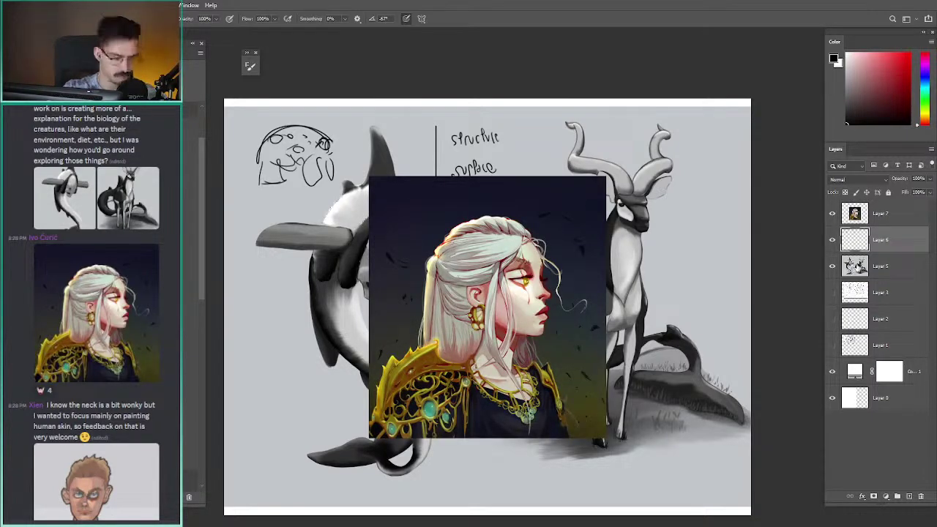
pyautogui.click(854, 264)
pyautogui.press('Delete')
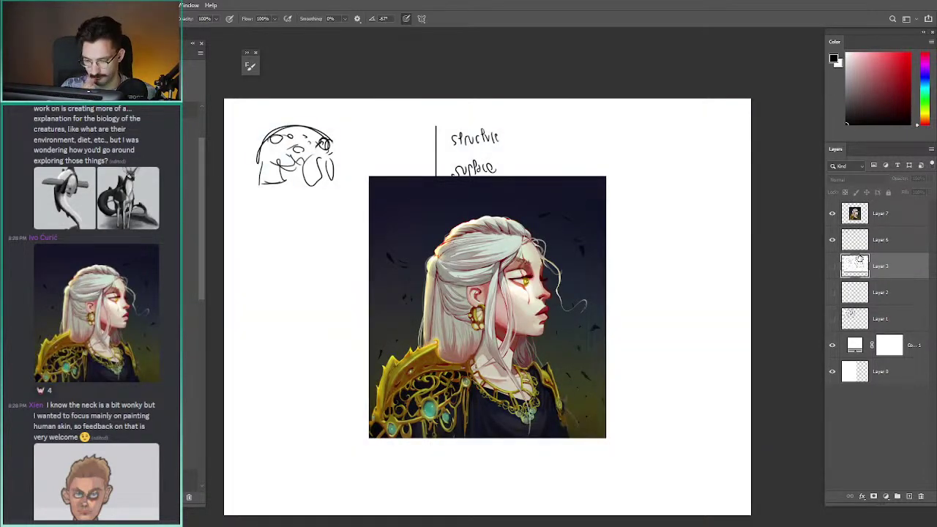
# - Make the pasted portrait's layer active and enlarge the portrait for review
pyautogui.press('z')
pyautogui.moveTo(489, 269); pyautogui.dragTo(497, 213)
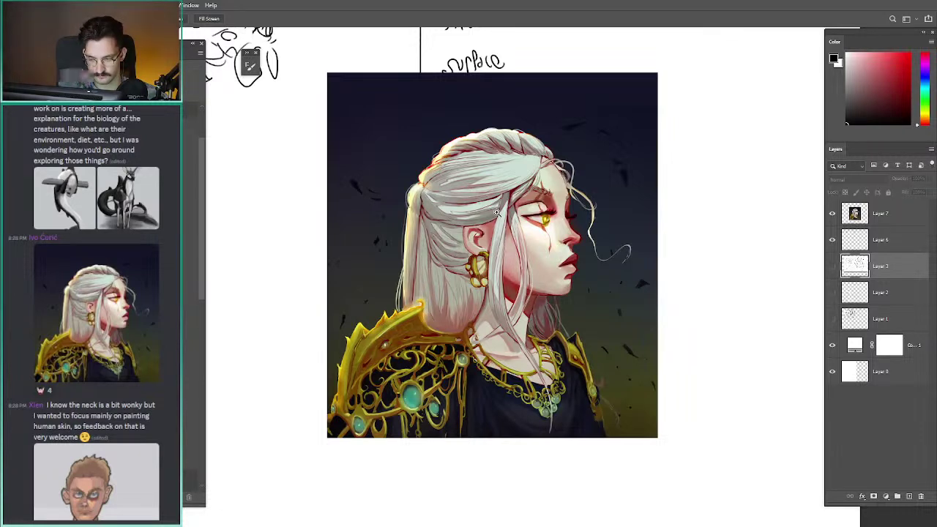
pyautogui.click(850, 242)
pyautogui.click(851, 212)
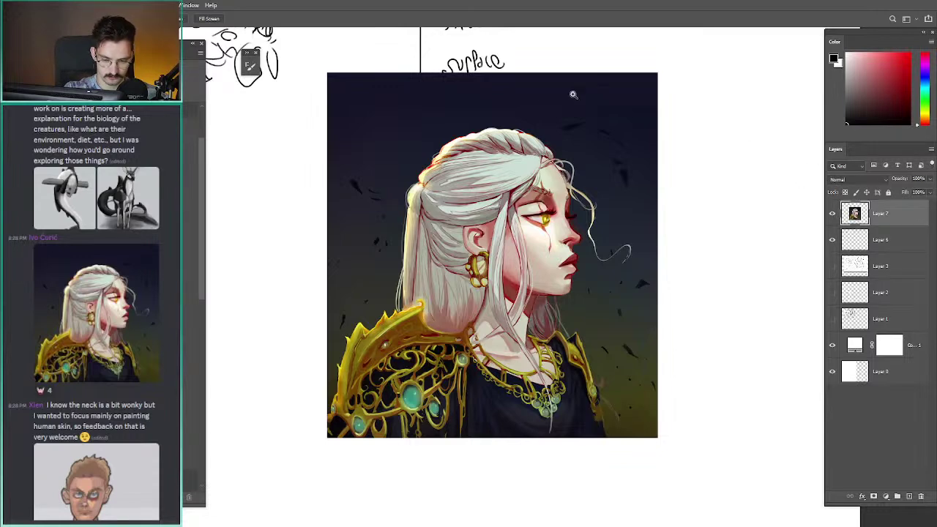
pyautogui.moveTo(451, 169); pyautogui.dragTo(438, 188)
pyautogui.scroll(-1, 437, 187)
pyautogui.scroll(2, 454, 156)
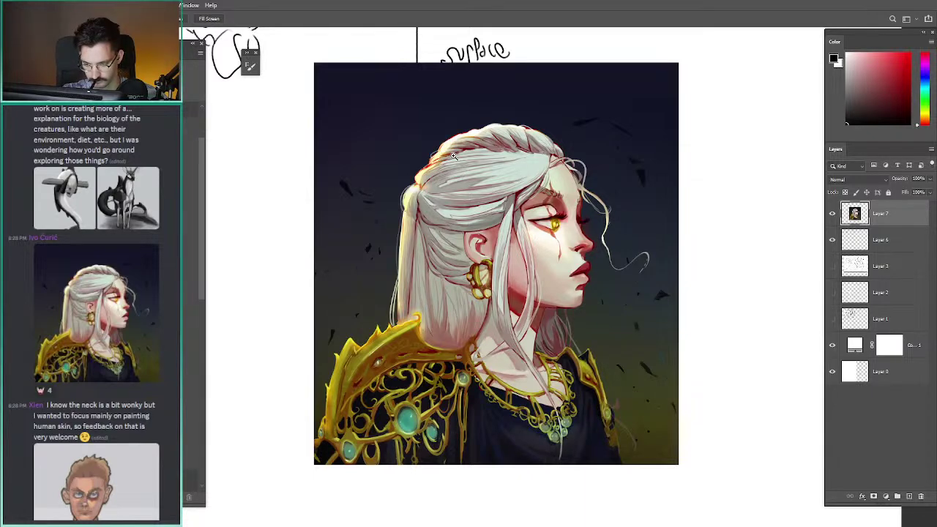
pyautogui.keyDown('alt'); pyautogui.click(453, 156); pyautogui.keyUp('alt')
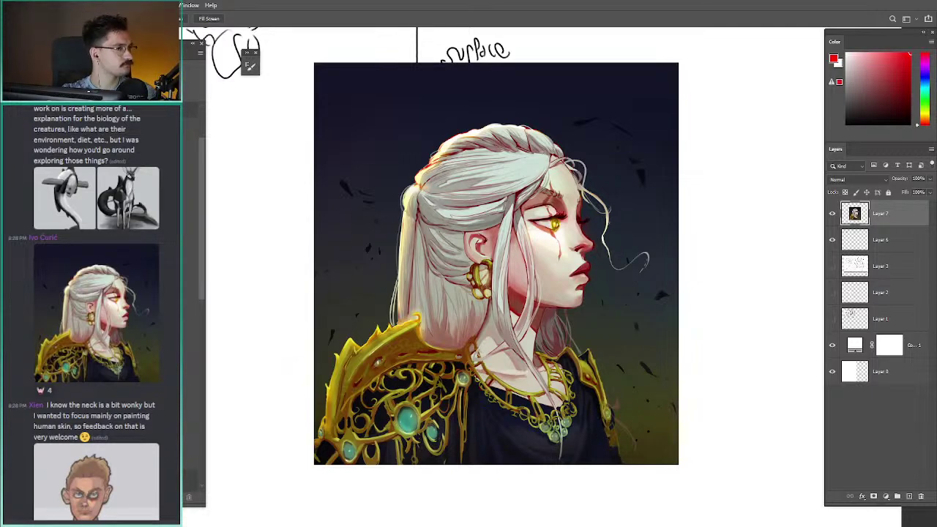
# - Look through the feedback chat's messages and submitted artworks around the portrait's post
pyautogui.scroll(-10, 91, 315)
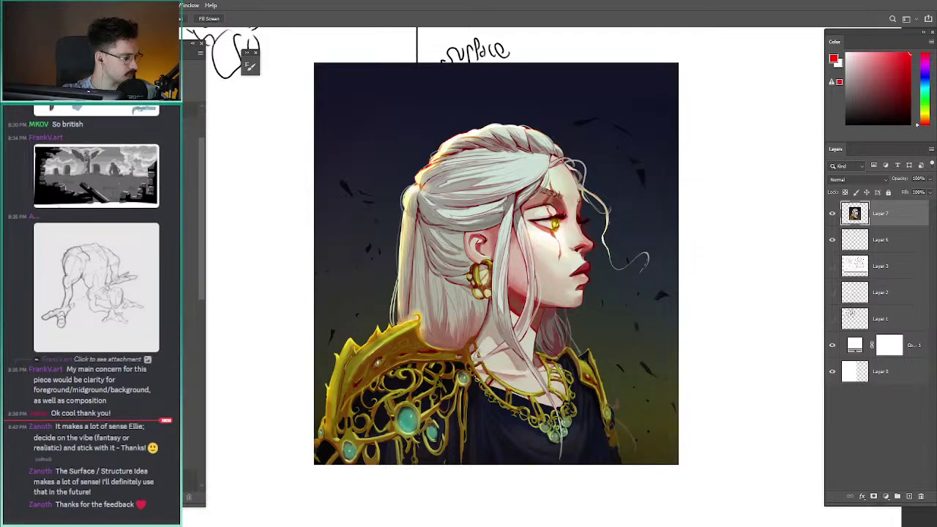
pyautogui.scroll(15, 95, 307)
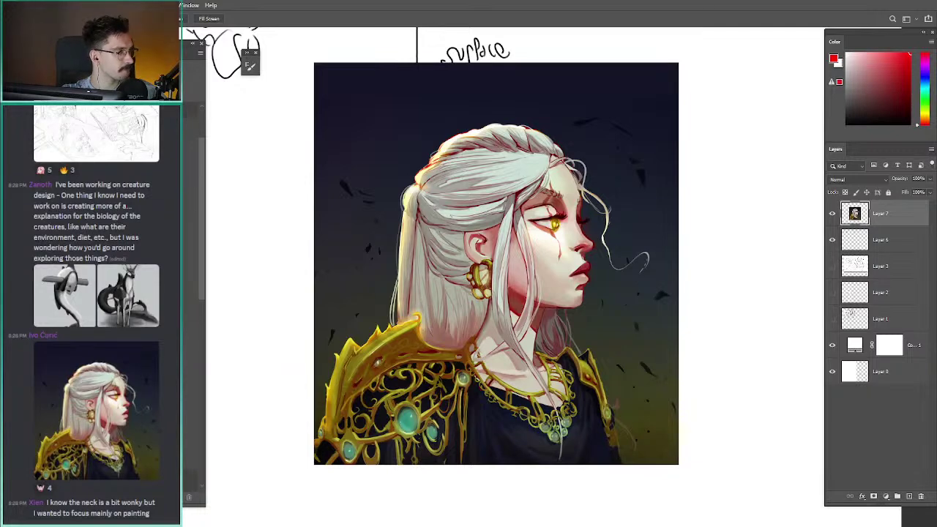
pyautogui.scroll(10, 95, 307)
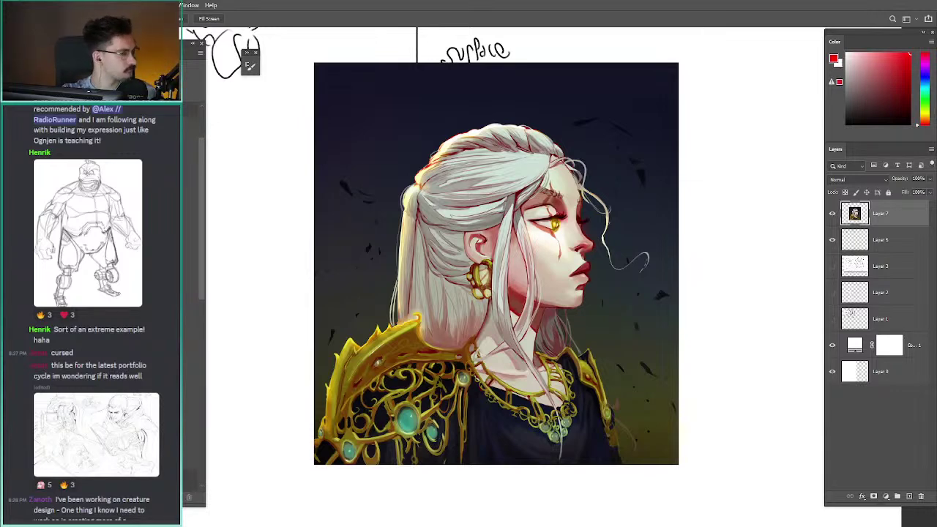
pyautogui.scroll(-10, 95, 314)
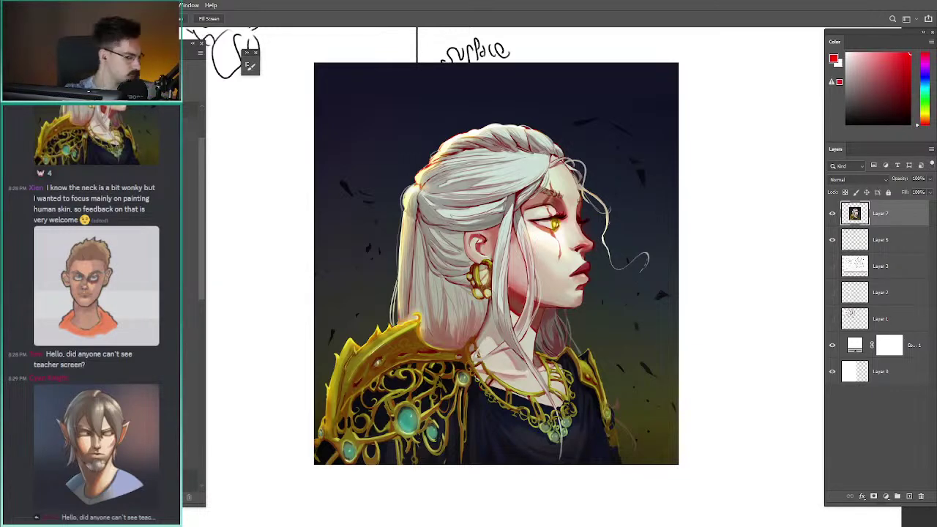
pyautogui.moveTo(388, 141); pyautogui.dragTo(392, 159)
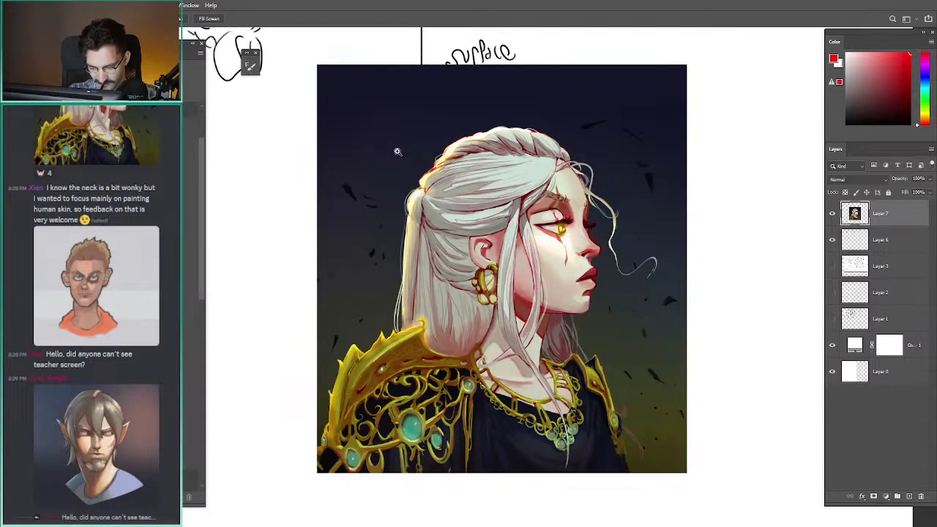
pyautogui.scroll(-2, 482, 239)
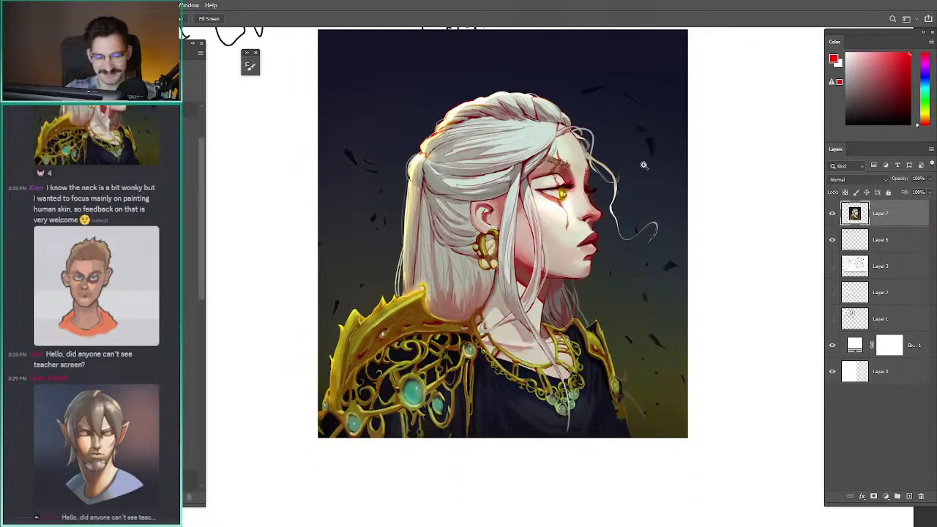
# - Try a short black brush stroke along the portrait's neck
pyautogui.press('b')
pyautogui.moveTo(543, 291); pyautogui.dragTo(532, 326)
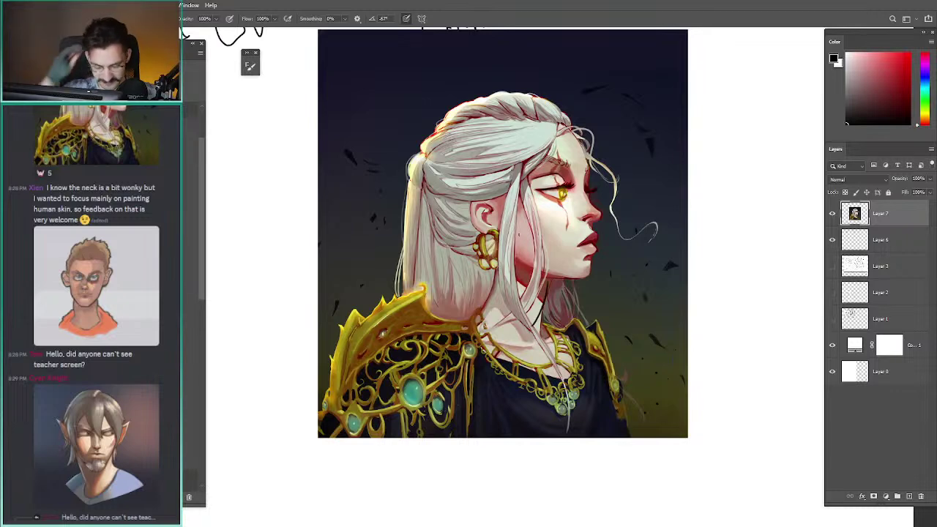
pyautogui.hotkey('ctrl', 'z')
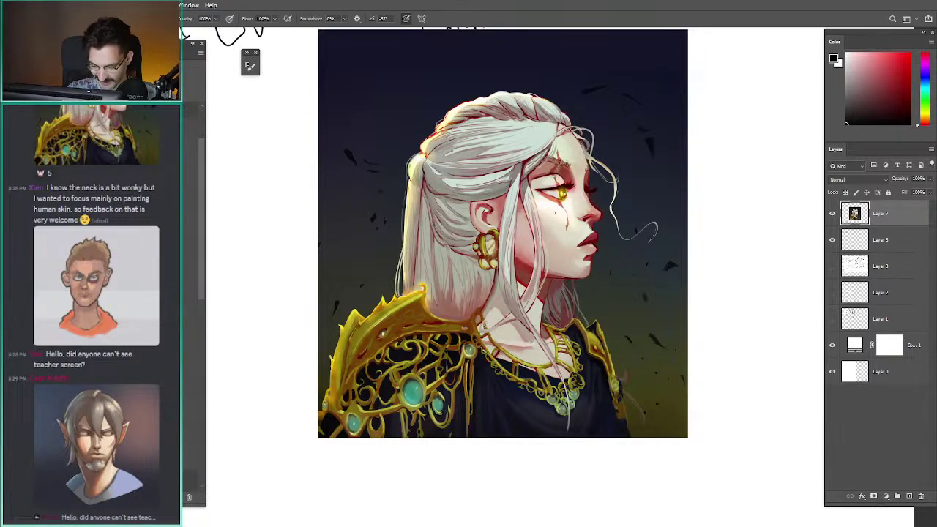
pyautogui.moveTo(423, 164); pyautogui.dragTo(461, 94)
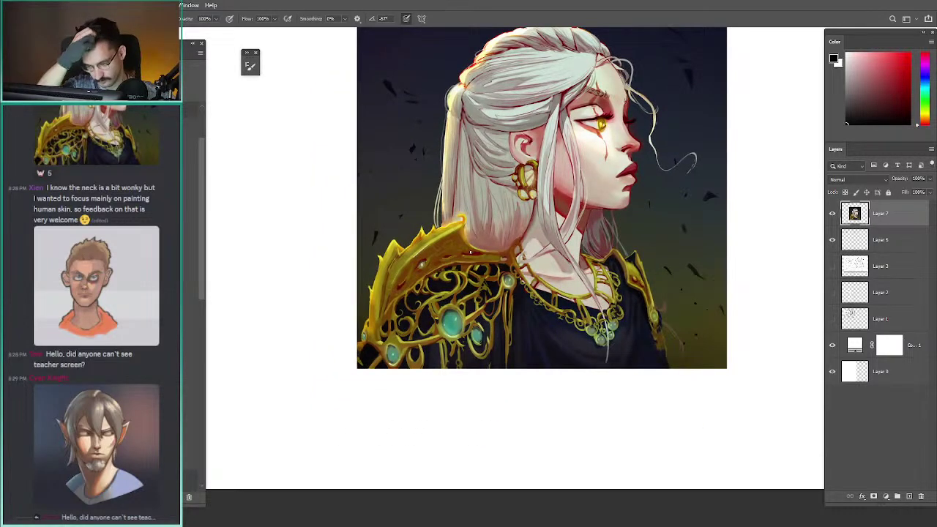
pyautogui.moveTo(394, 175); pyautogui.dragTo(360, 223)
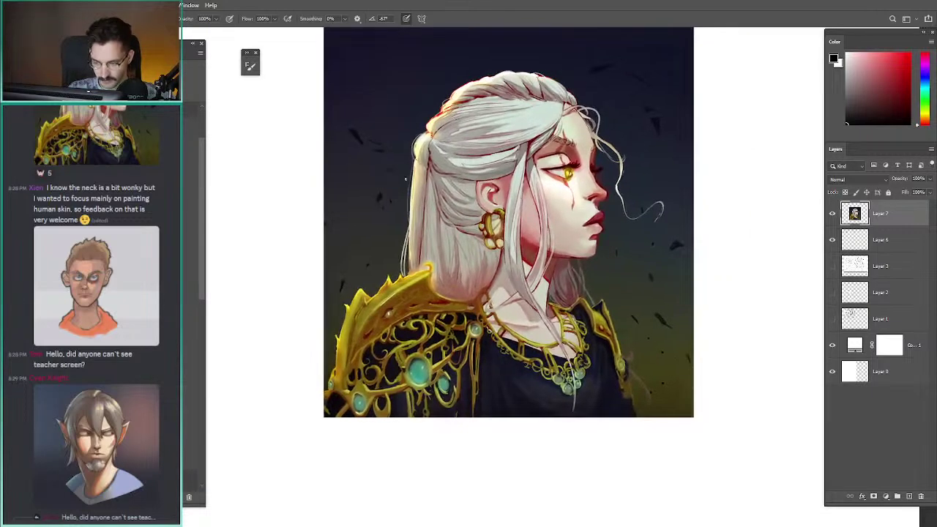
pyautogui.moveTo(406, 149); pyautogui.dragTo(376, 155)
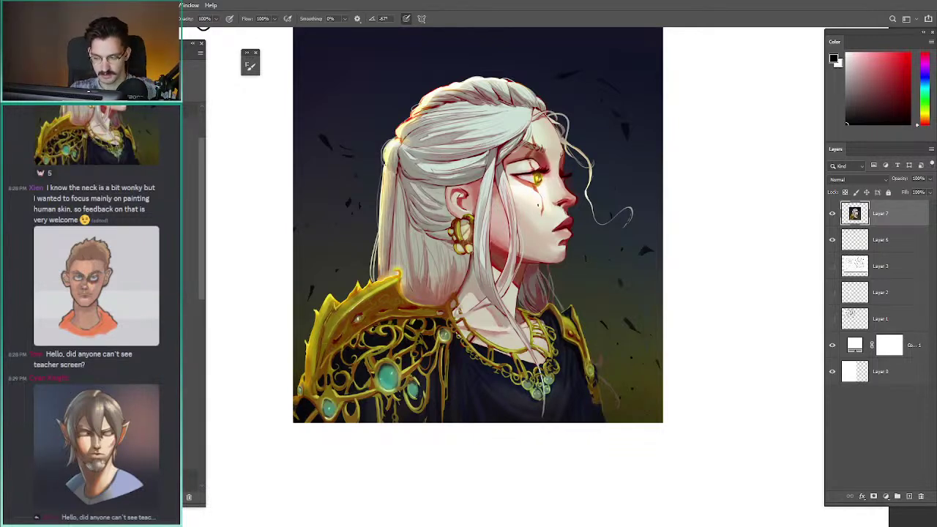
# - Set the brush colour to bright red and try a line along the portrait's hairline from ear to forehead
pyautogui.moveTo(899, 70); pyautogui.dragTo(910, 53)
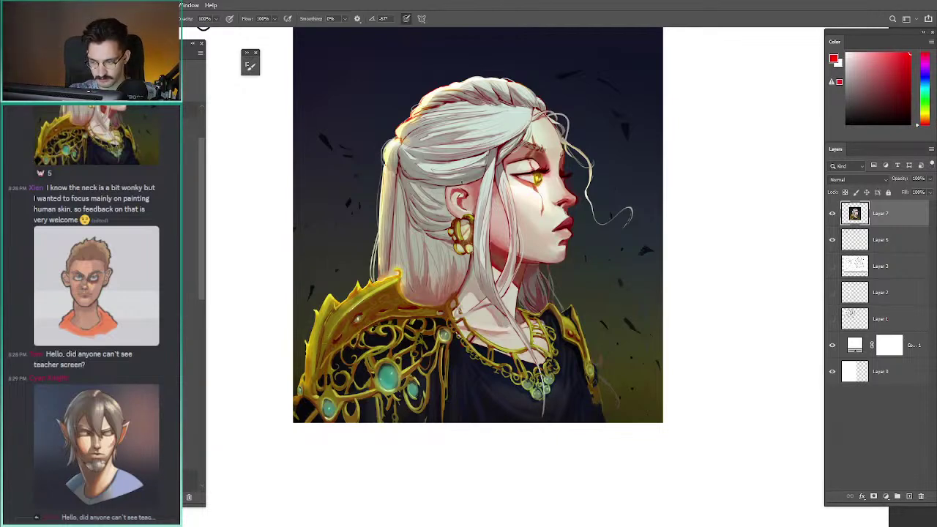
pyautogui.moveTo(461, 180)
pyautogui.mouseDown()
pyautogui.moveTo(494, 130)
pyautogui.moveTo(466, 187)
pyautogui.moveTo(502, 115)
pyautogui.moveTo(534, 108)
pyautogui.mouseUp()
pyautogui.hotkey('ctrl', 'z')
pyautogui.hotkey('ctrl', 'z')
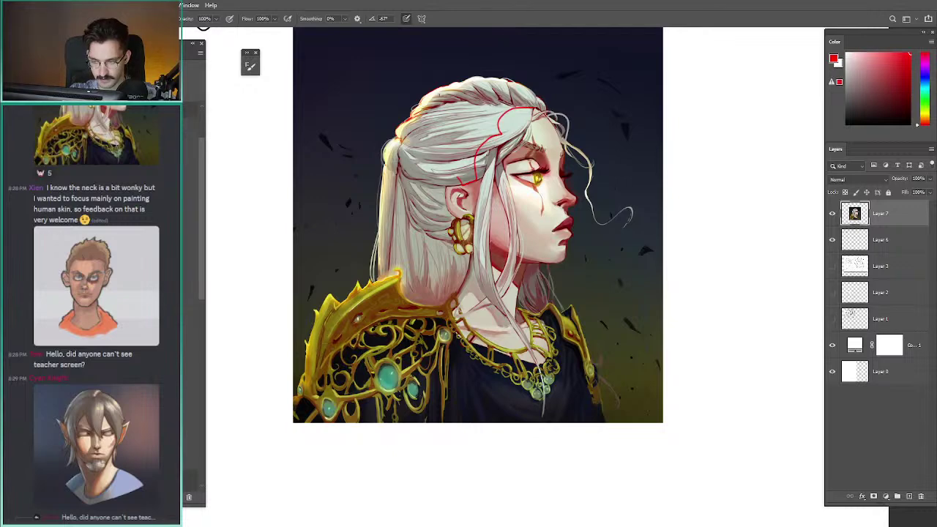
# - Try several red contour strokes across the swept-back hair on the side of the portrait's head
pyautogui.moveTo(441, 104); pyautogui.dragTo(436, 113)
pyautogui.hotkey('ctrl', 'z')
pyautogui.hotkey('ctrl', 'z')
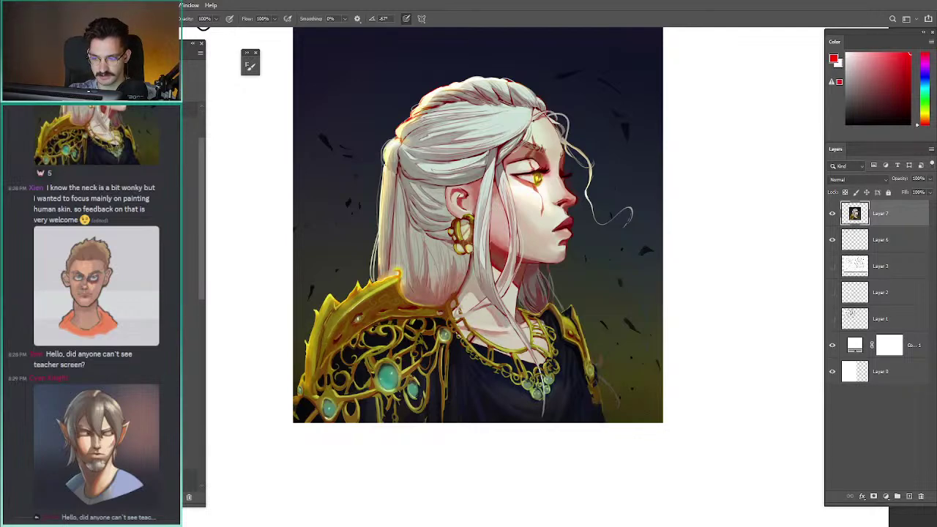
pyautogui.moveTo(531, 112)
pyautogui.mouseDown()
pyautogui.moveTo(481, 150)
pyautogui.moveTo(458, 152)
pyautogui.mouseUp()
pyautogui.hotkey('ctrl', 'z')
pyautogui.hotkey('ctrl', 'z')
pyautogui.moveTo(445, 106); pyautogui.dragTo(462, 167)
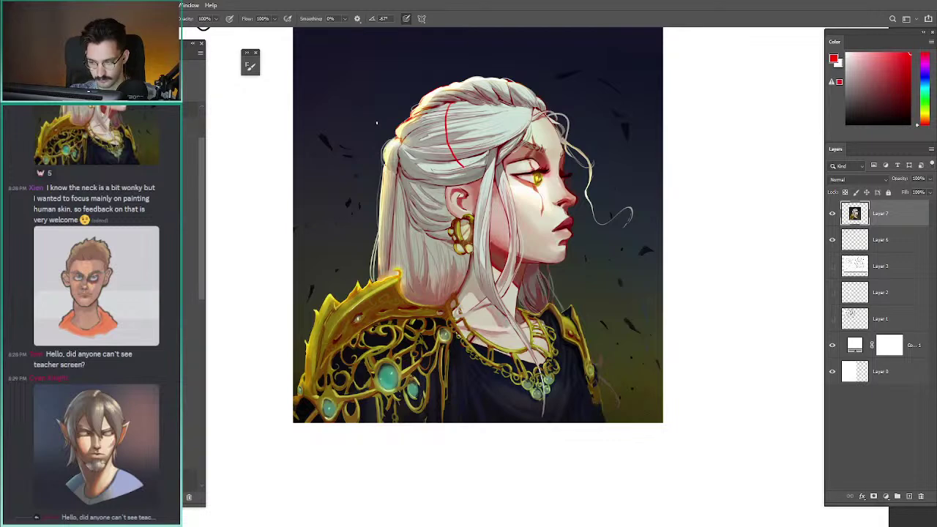
pyautogui.hotkey('ctrl', 'z')
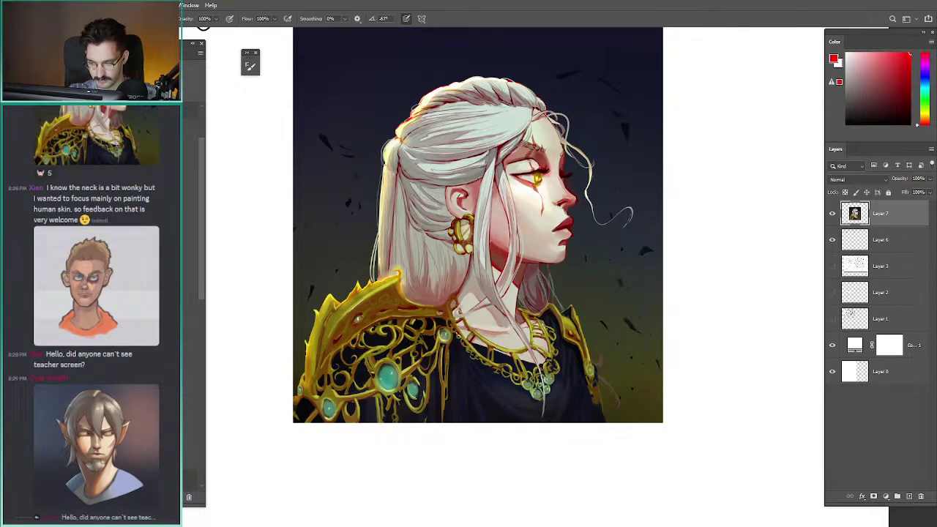
# - Draw a black brush line down the front of the portrait's neck, from under the jaw to the collarbones
pyautogui.moveTo(477, 180); pyautogui.dragTo(470, 148)
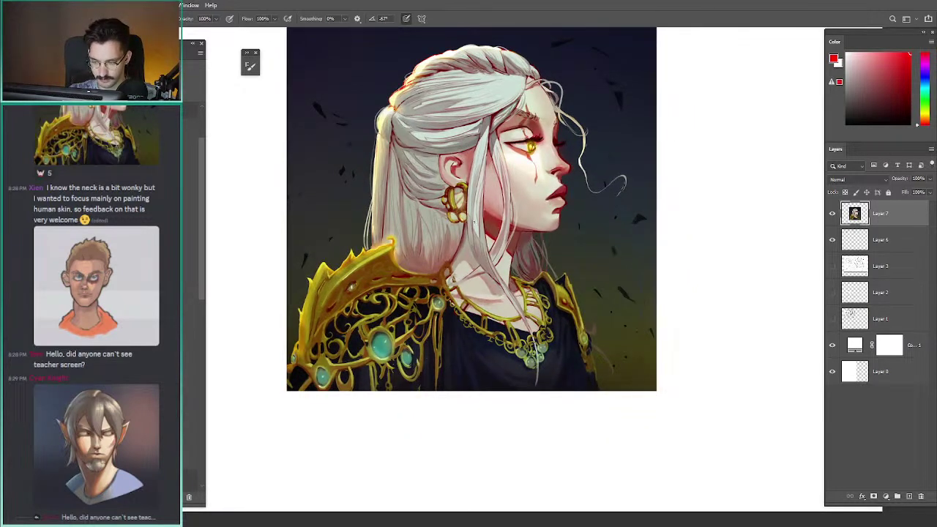
pyautogui.moveTo(479, 261); pyautogui.dragTo(471, 288)
pyautogui.moveTo(449, 330)
pyautogui.mouseDown()
pyautogui.moveTo(475, 267)
pyautogui.moveTo(500, 328)
pyautogui.mouseUp()
pyautogui.press('d')
pyautogui.press('b')
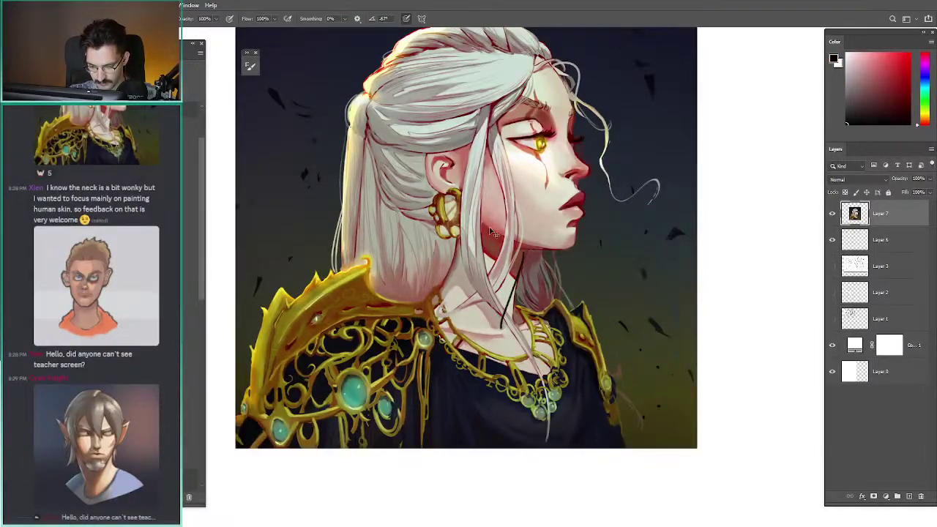
pyautogui.hotkey('ctrl', 'z')
pyautogui.moveTo(524, 254); pyautogui.dragTo(504, 326)
pyautogui.hotkey('ctrl', 'z')
pyautogui.hotkey('ctrl', 'z')
pyautogui.hotkey('ctrl', 'z')
pyautogui.moveTo(519, 271); pyautogui.dragTo(502, 328)
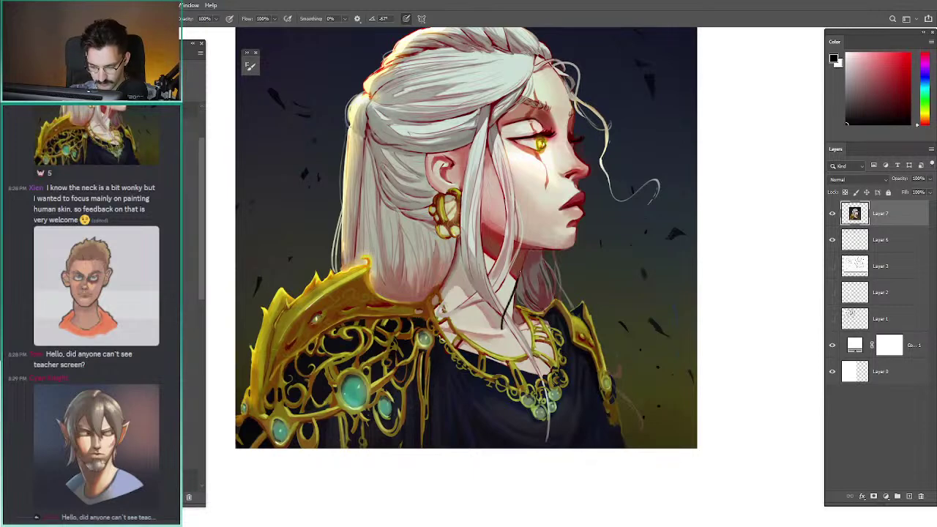
# - Sketch black muscle lines down the side of the neck, converging at the pit of the throat
pyautogui.moveTo(525, 253)
pyautogui.mouseDown()
pyautogui.moveTo(517, 324)
pyautogui.moveTo(494, 329)
pyautogui.mouseUp()
pyautogui.hotkey('ctrl', 'z')
pyautogui.moveTo(465, 250)
pyautogui.mouseDown()
pyautogui.moveTo(489, 331)
pyautogui.moveTo(464, 236)
pyautogui.mouseUp()
pyautogui.hotkey('ctrl', 'z')
pyautogui.moveTo(488, 270)
pyautogui.mouseDown()
pyautogui.moveTo(502, 333)
pyautogui.moveTo(510, 326)
pyautogui.moveTo(491, 259)
pyautogui.mouseUp()
pyautogui.hotkey('ctrl', 'z')
pyautogui.hotkey('ctrl', 'z')
pyautogui.moveTo(503, 332)
pyautogui.mouseDown()
pyautogui.moveTo(484, 227)
pyautogui.moveTo(464, 227)
pyautogui.mouseUp()
pyautogui.hotkey('ctrl', 'z')
pyautogui.moveTo(479, 276); pyautogui.dragTo(496, 277)
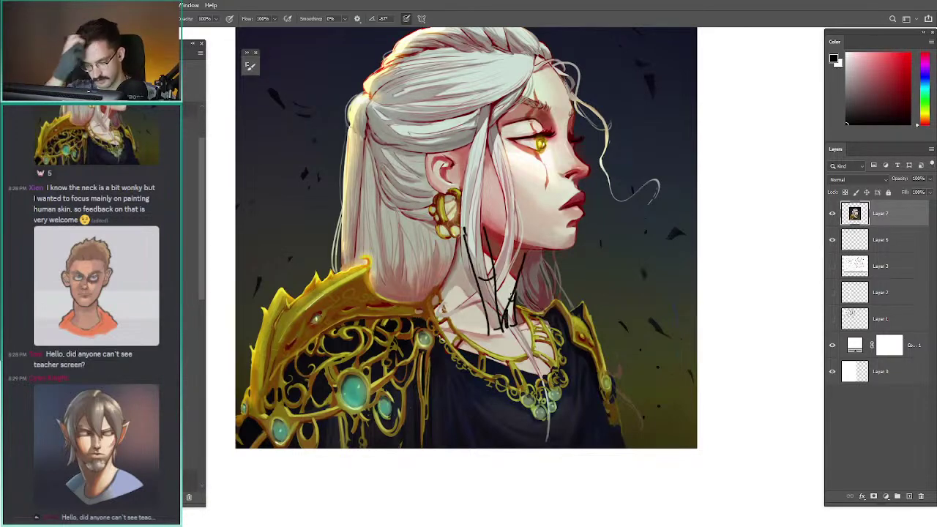
# - Set the brush colour to bright red and mark the ends of the neck muscles at the pit of the throat
pyautogui.click(909, 53)
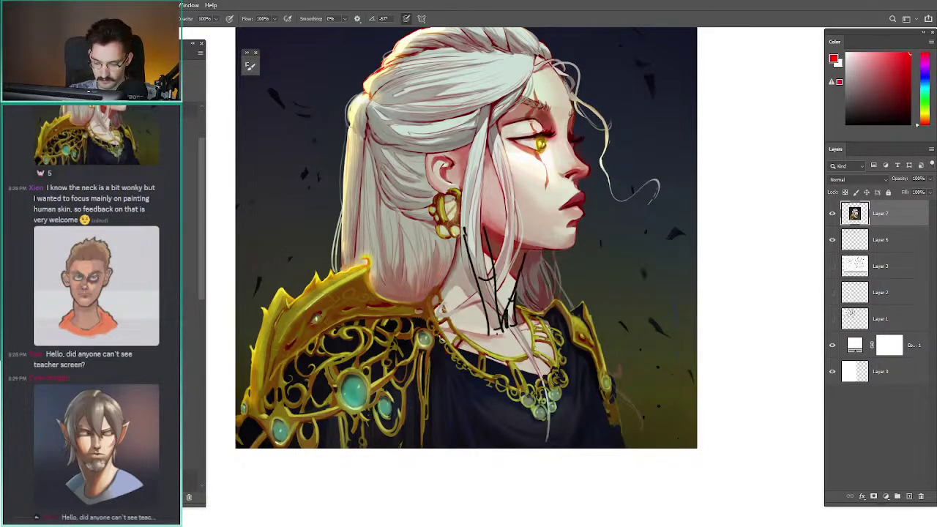
pyautogui.moveTo(497, 333)
pyautogui.mouseDown()
pyautogui.moveTo(487, 335)
pyautogui.moveTo(508, 336)
pyautogui.moveTo(488, 332)
pyautogui.moveTo(517, 323)
pyautogui.moveTo(490, 332)
pyautogui.moveTo(519, 347)
pyautogui.moveTo(550, 418)
pyautogui.mouseUp()
pyautogui.hotkey('ctrl', 'z')
pyautogui.hotkey('ctrl', 'z')
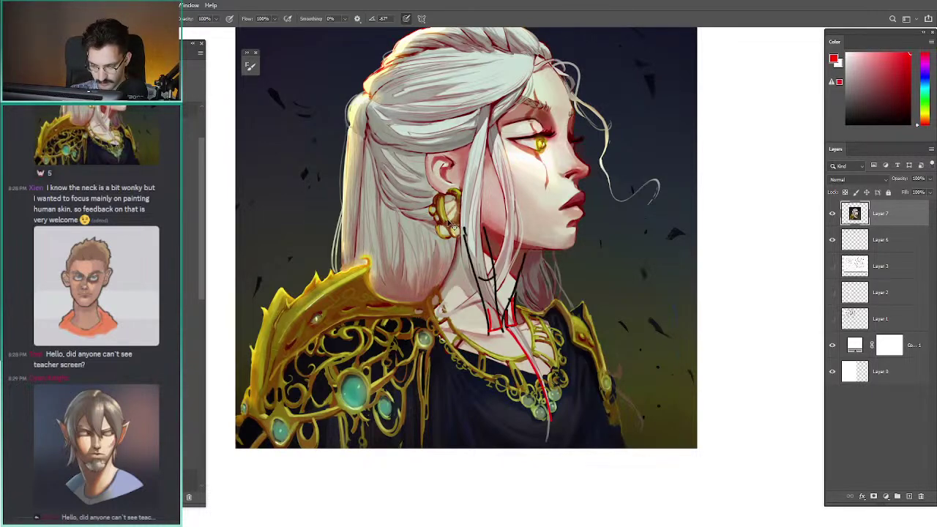
pyautogui.hotkey('ctrl', 'z')
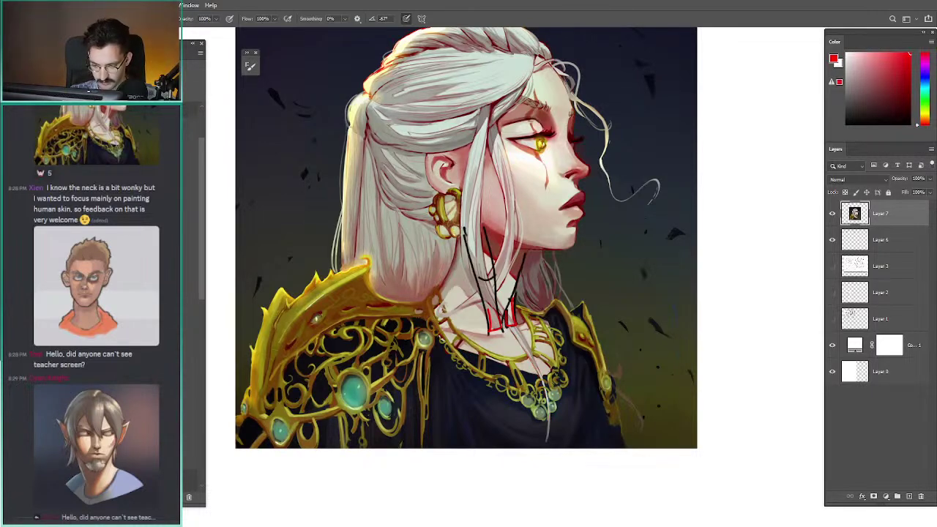
# - Try a red circle at the throat and several long red strokes following the hair strand from the ear to the collar
pyautogui.moveTo(512, 306)
pyautogui.mouseDown()
pyautogui.moveTo(495, 328)
pyautogui.moveTo(524, 312)
pyautogui.moveTo(511, 319)
pyautogui.mouseUp()
pyautogui.hotkey('ctrl', 'z')
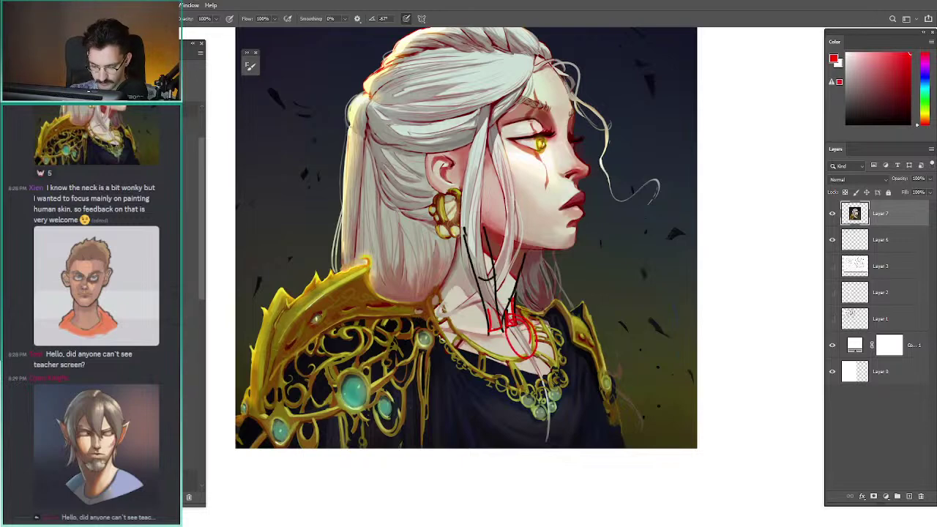
pyautogui.hotkey('ctrl', 'z')
pyautogui.moveTo(484, 102); pyautogui.dragTo(477, 281)
pyautogui.hotkey('ctrl', 'z')
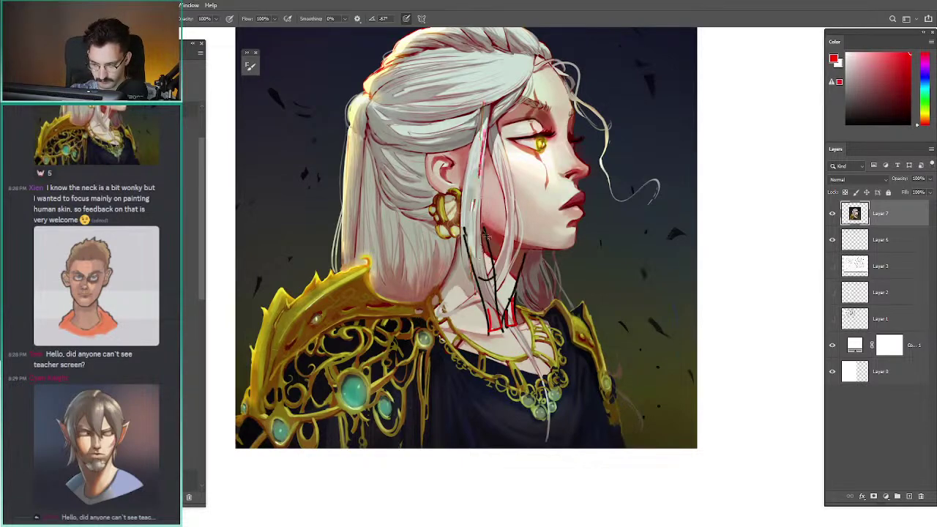
pyautogui.moveTo(486, 236); pyautogui.dragTo(484, 325)
pyautogui.hotkey('ctrl', 'z')
pyautogui.moveTo(471, 140)
pyautogui.mouseDown()
pyautogui.moveTo(480, 322)
pyautogui.moveTo(502, 385)
pyautogui.mouseUp()
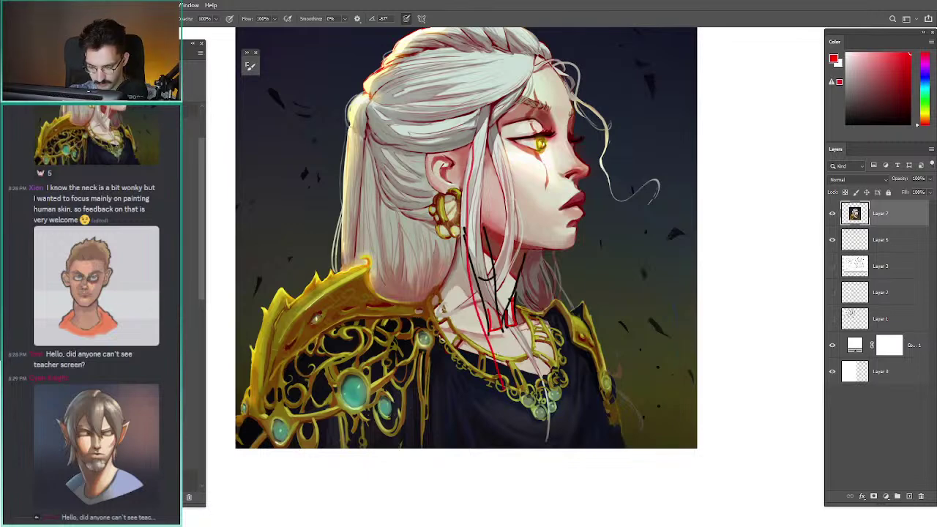
pyautogui.hotkey('ctrl', 'z')
pyautogui.moveTo(469, 208)
pyautogui.mouseDown()
pyautogui.moveTo(522, 435)
pyautogui.moveTo(481, 314)
pyautogui.mouseUp()
pyautogui.hotkey('ctrl', 'z')
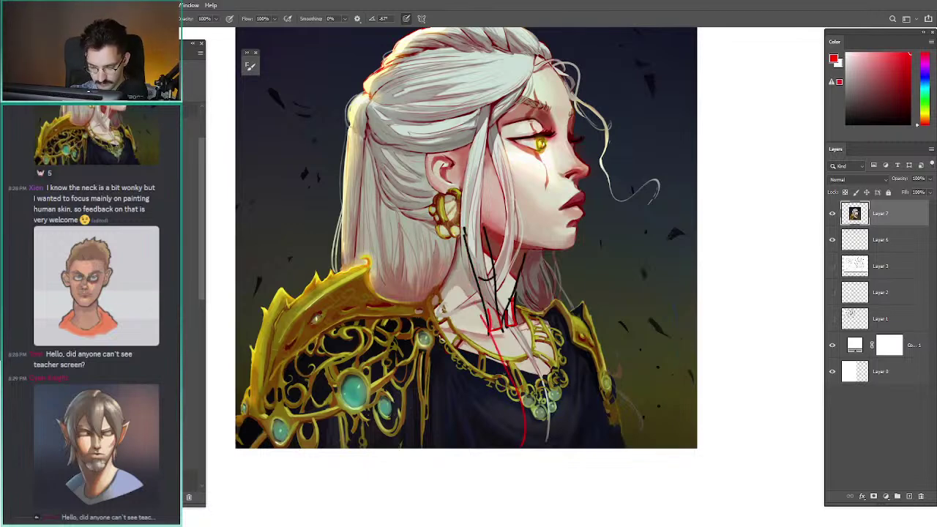
# - Draw red contour lines from behind the jaw over the collar to the chest, plus one along the front of the neck
pyautogui.moveTo(517, 390); pyautogui.dragTo(462, 247)
pyautogui.moveTo(482, 310); pyautogui.dragTo(478, 238)
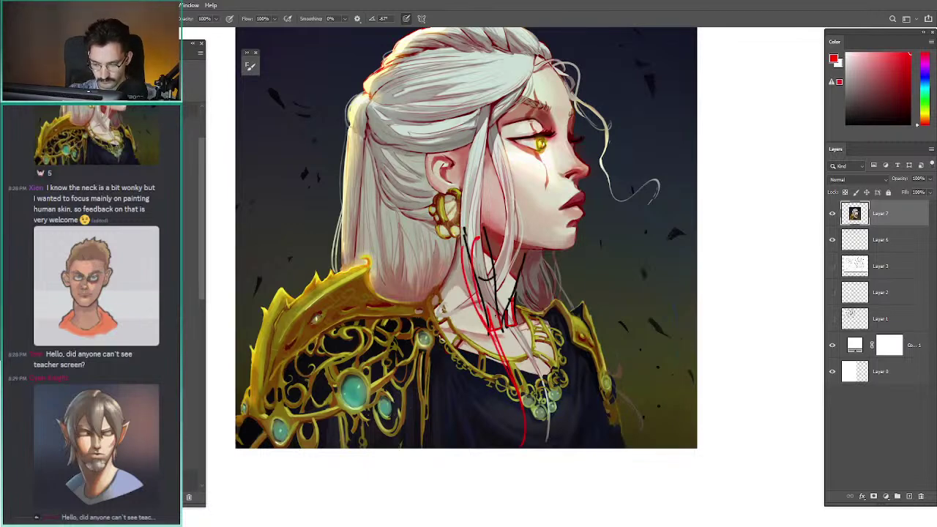
pyautogui.moveTo(503, 313); pyautogui.dragTo(524, 256)
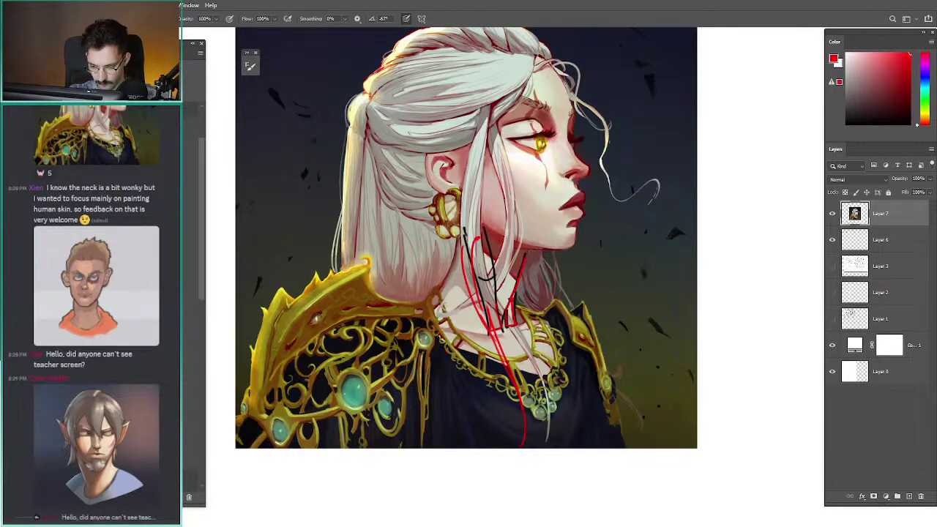
pyautogui.moveTo(422, 240)
pyautogui.mouseDown()
pyautogui.moveTo(391, 195)
pyautogui.moveTo(397, 203)
pyautogui.mouseUp()
pyautogui.moveTo(479, 285); pyautogui.dragTo(504, 334)
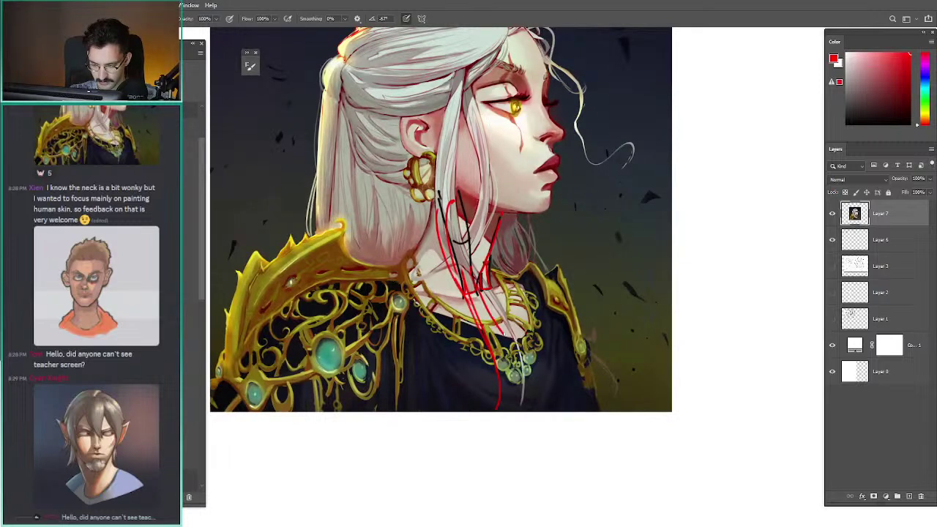
pyautogui.hotkey('ctrl', 'z')
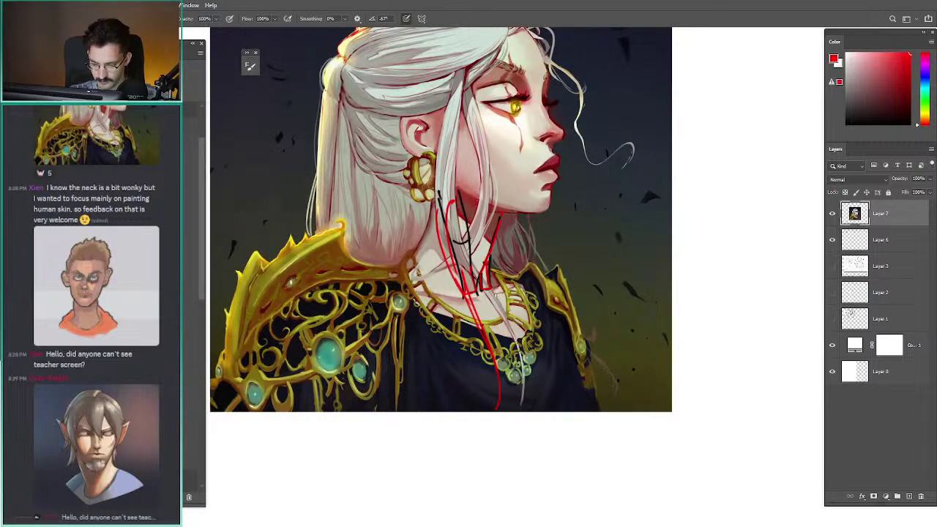
pyautogui.hotkey('ctrl', '0')
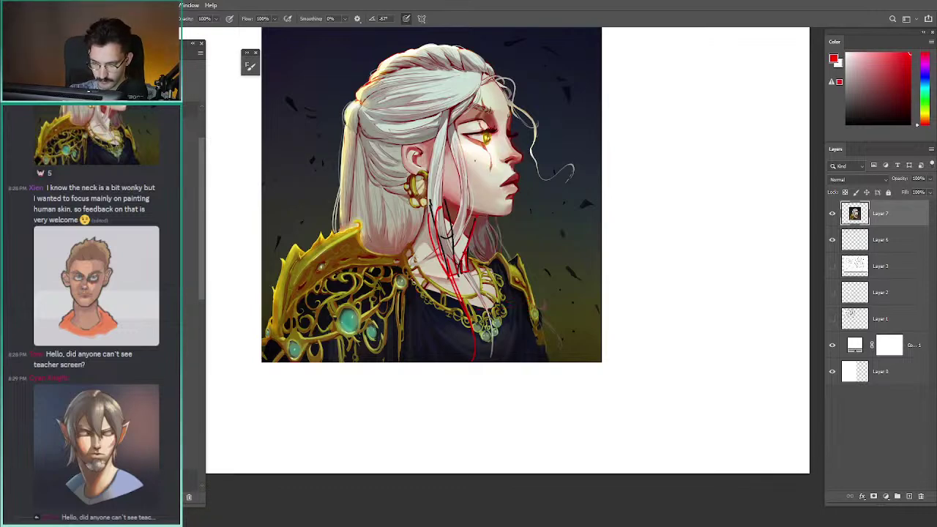
# - Try red marks across the face and a large circle around the neck area
pyautogui.moveTo(475, 165); pyautogui.dragTo(534, 155)
pyautogui.hotkey('ctrl', 'z')
pyautogui.moveTo(436, 218); pyautogui.dragTo(468, 218)
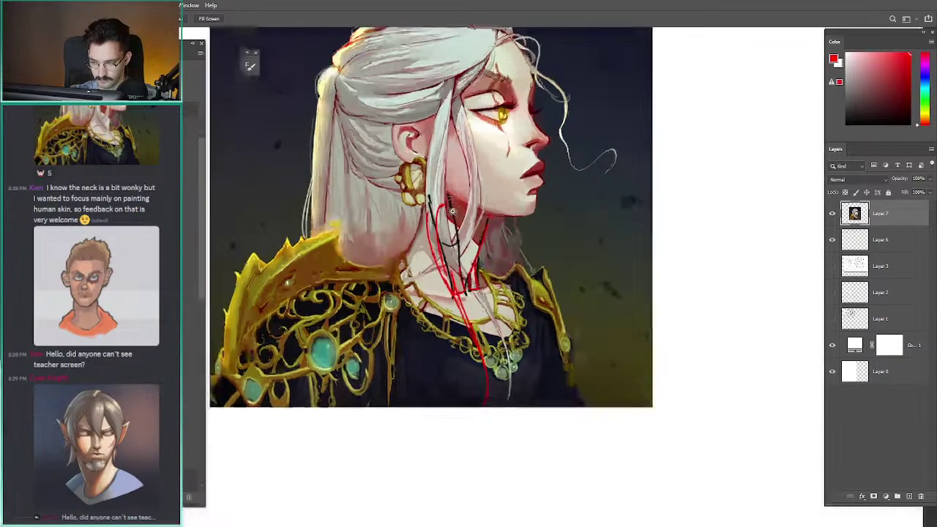
pyautogui.moveTo(487, 269); pyautogui.dragTo(488, 296)
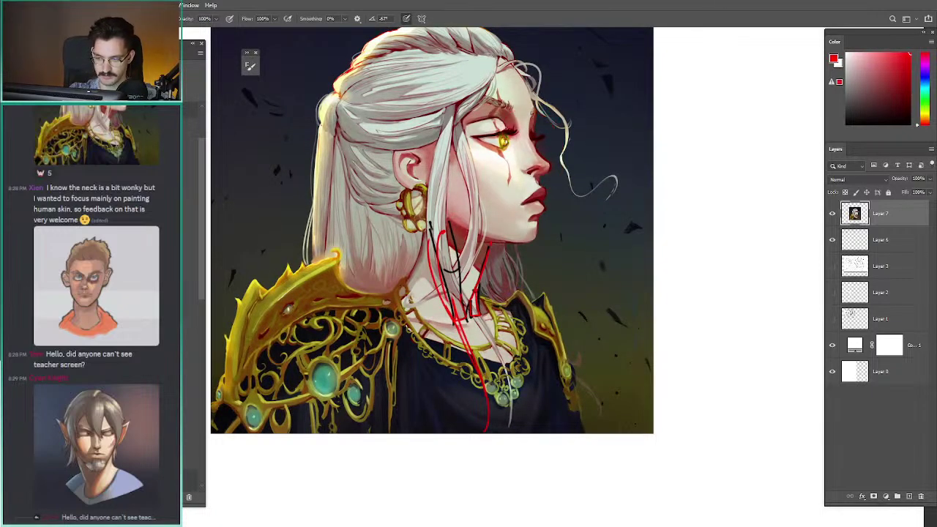
pyautogui.moveTo(447, 152); pyautogui.dragTo(576, 149)
pyautogui.hotkey('ctrl', 'z')
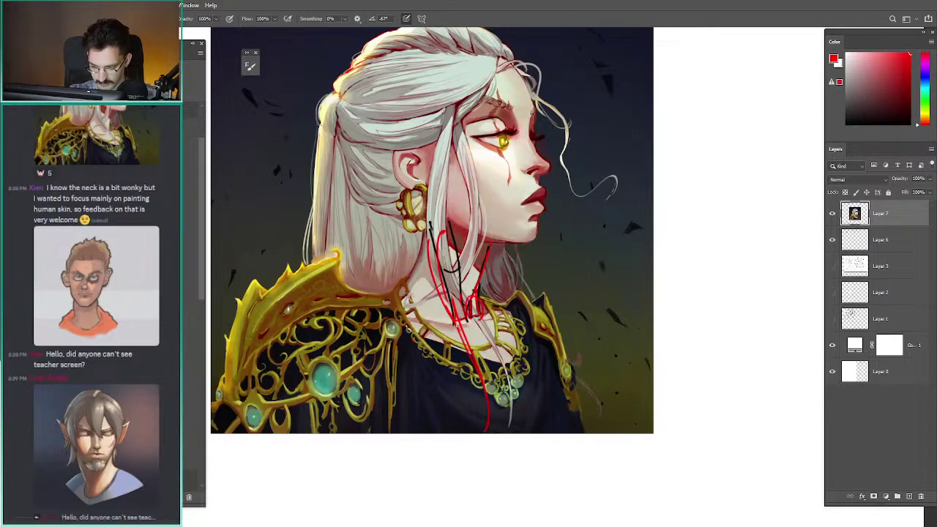
pyautogui.moveTo(487, 263); pyautogui.dragTo(509, 293)
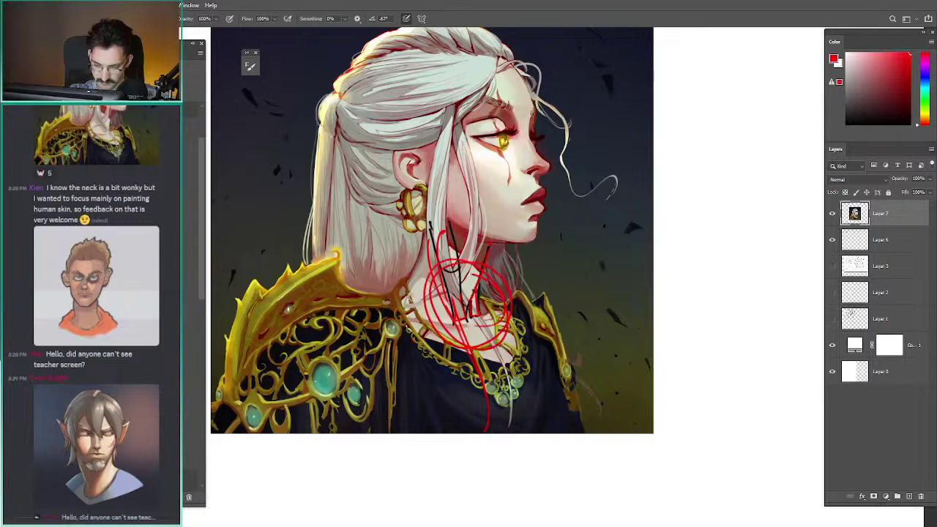
pyautogui.hotkey('ctrl', 'z')
# - Sketch a red circle on the dark background beside the hair and a dome-shaped torso with a neck stub above it
pyautogui.moveTo(399, 166); pyautogui.dragTo(437, 138)
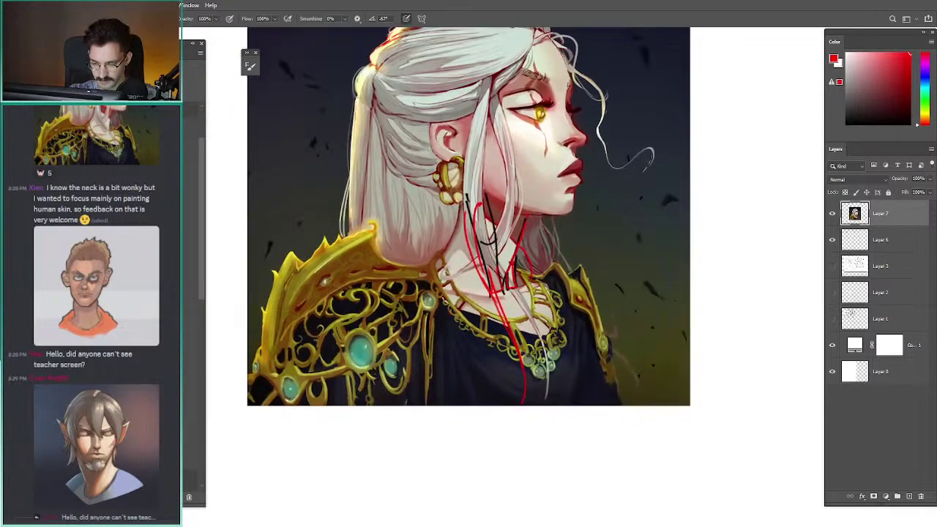
pyautogui.moveTo(547, 354); pyautogui.dragTo(524, 305)
pyautogui.moveTo(306, 204); pyautogui.dragTo(443, 216)
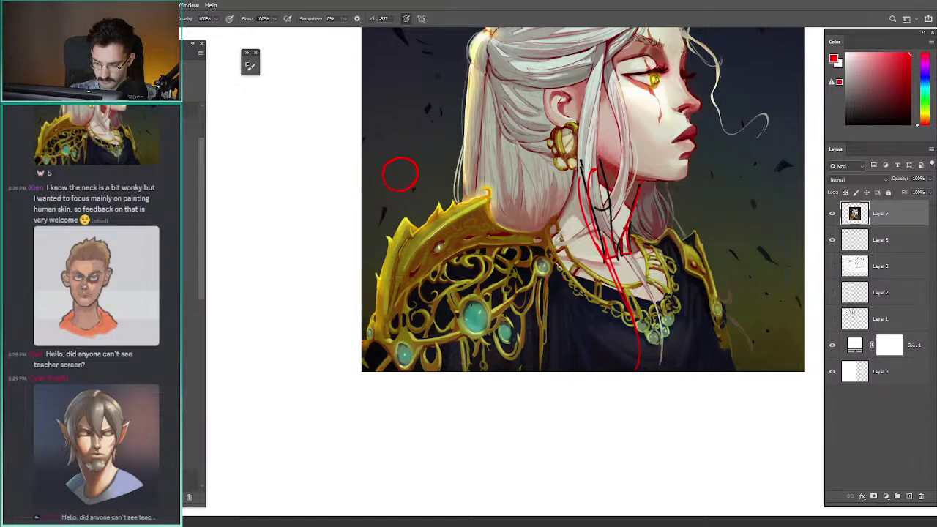
pyautogui.moveTo(400, 174)
pyautogui.mouseDown()
pyautogui.moveTo(414, 205)
pyautogui.moveTo(450, 218)
pyautogui.moveTo(458, 236)
pyautogui.moveTo(452, 153)
pyautogui.mouseUp()
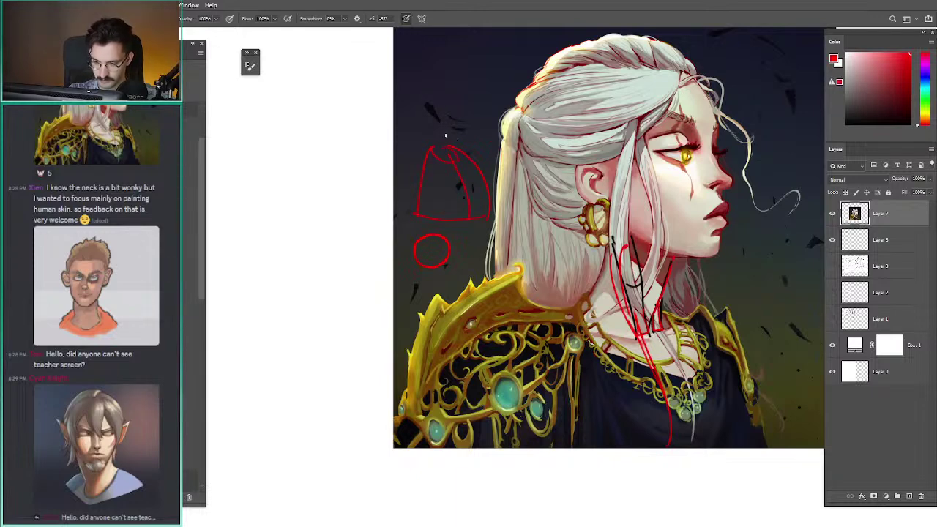
pyautogui.moveTo(462, 129)
pyautogui.mouseDown()
pyautogui.moveTo(461, 158)
pyautogui.moveTo(445, 119)
pyautogui.mouseUp()
# - Loop a red ellipse over the side of the neck down to the pit of the throat
pyautogui.moveTo(583, 272); pyautogui.dragTo(476, 178)
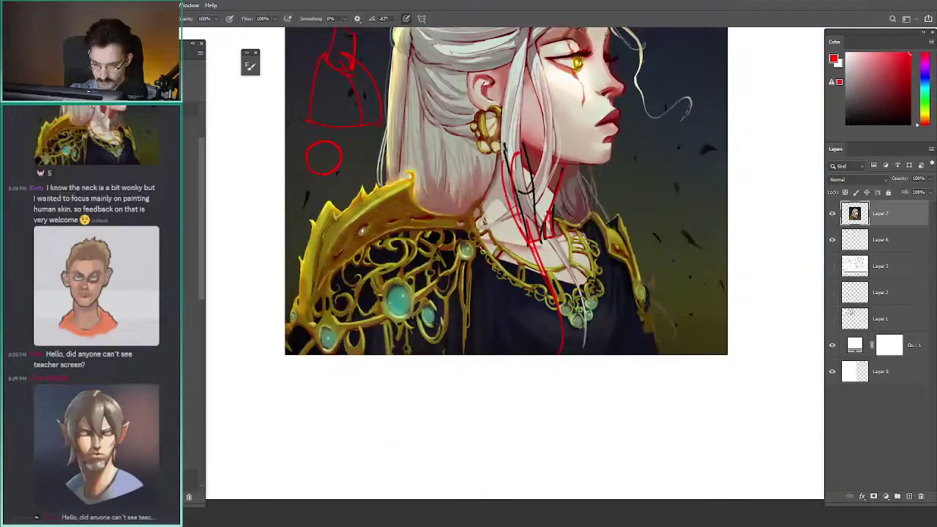
pyautogui.moveTo(531, 204); pyautogui.dragTo(507, 190)
pyautogui.hotkey('ctrl', 'z')
pyautogui.moveTo(549, 236)
pyautogui.mouseDown()
pyautogui.moveTo(498, 194)
pyautogui.moveTo(522, 232)
pyautogui.moveTo(493, 196)
pyautogui.moveTo(540, 229)
pyautogui.mouseUp()
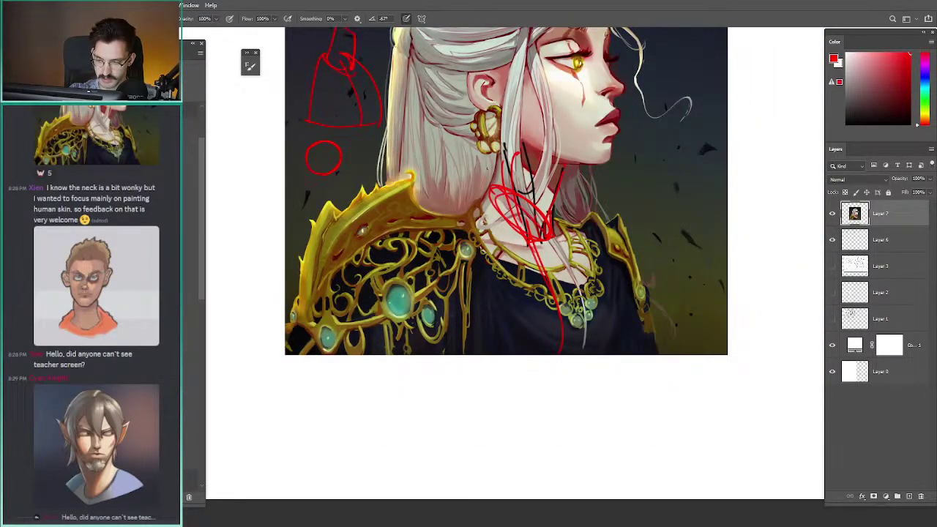
# - Add a row of small red circles across the dome sketch, narrowing towards its outer edge
pyautogui.moveTo(298, 52); pyautogui.dragTo(406, 146)
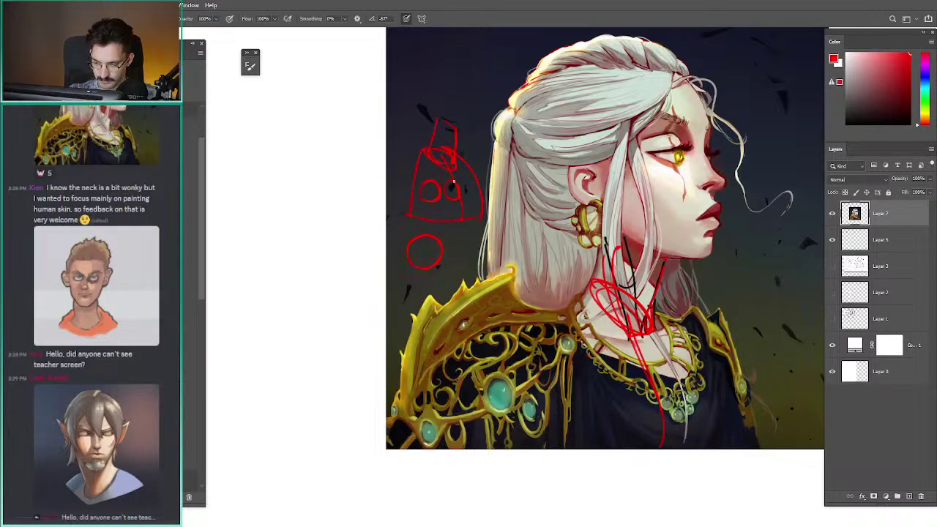
pyautogui.moveTo(454, 181)
pyautogui.mouseDown()
pyautogui.moveTo(458, 199)
pyautogui.moveTo(454, 182)
pyautogui.moveTo(462, 188)
pyautogui.mouseUp()
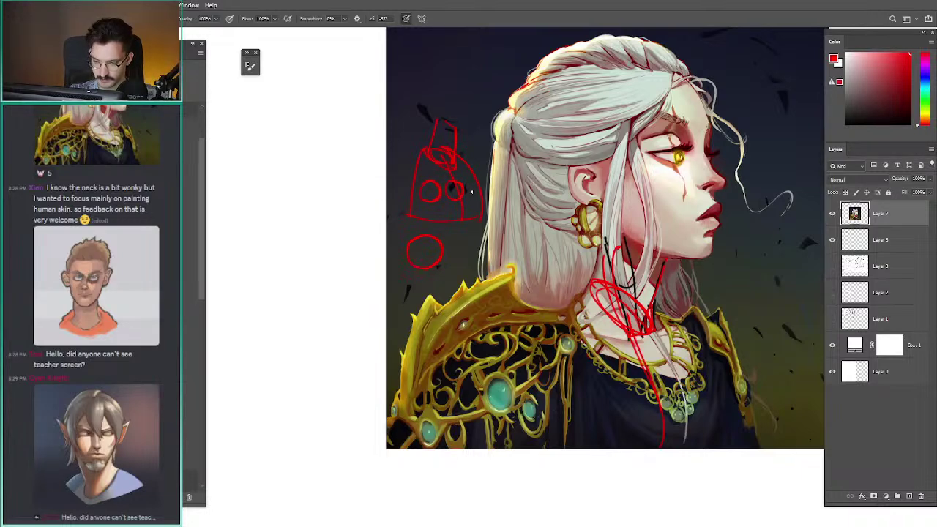
pyautogui.moveTo(405, 131); pyautogui.dragTo(407, 144)
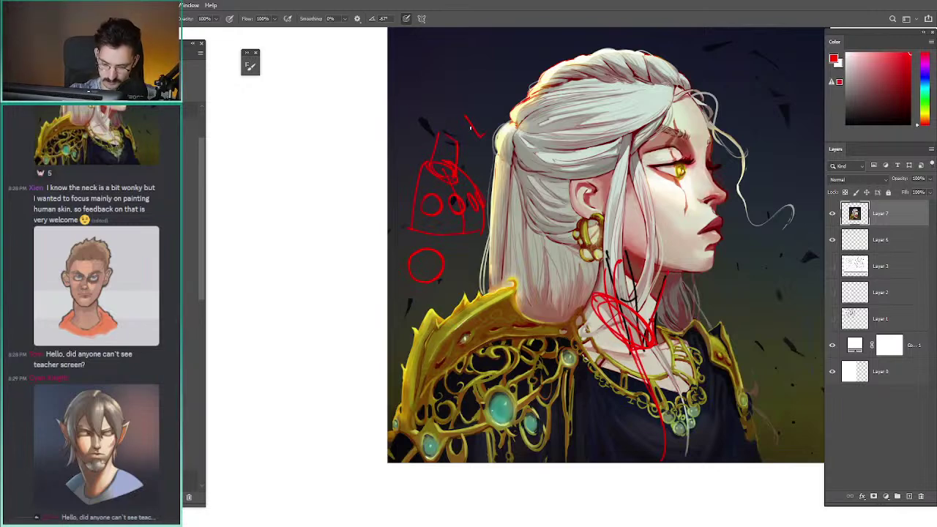
# - Try a slanted, narrow red ellipse above the dome sketch beside the hair
pyautogui.moveTo(464, 111); pyautogui.dragTo(483, 147)
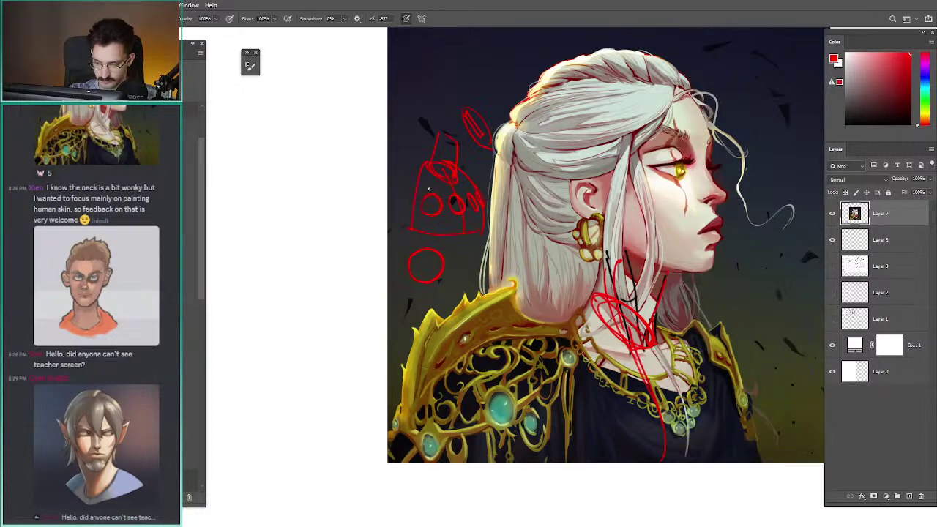
pyautogui.moveTo(398, 135); pyautogui.dragTo(381, 181)
pyautogui.hotkey('ctrl', 'z')
pyautogui.hotkey('ctrl', 'z')
pyautogui.moveTo(384, 271); pyautogui.dragTo(418, 193)
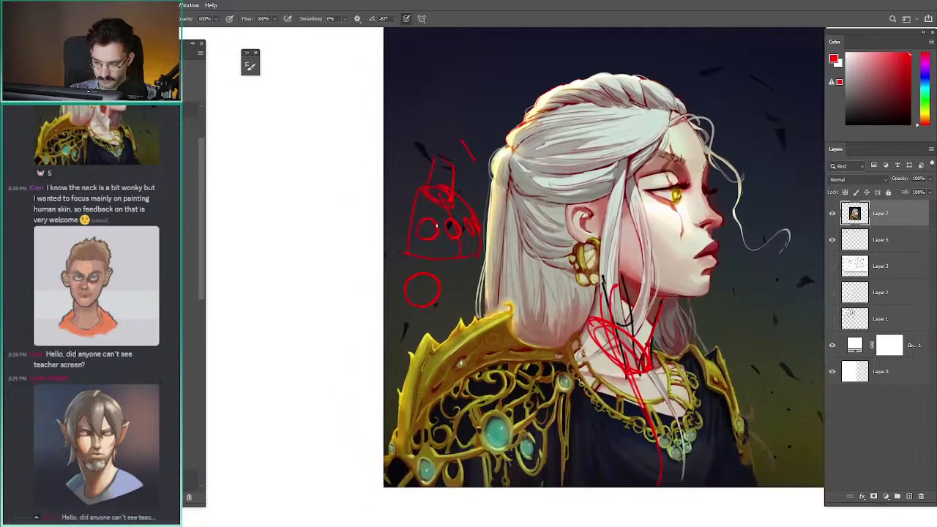
pyautogui.hotkey('ctrl', 'z')
# - Draw a curved red tube above the dome sketch and add cross-contour lines around its form
pyautogui.moveTo(428, 153); pyautogui.dragTo(376, 218)
pyautogui.moveTo(484, 106)
pyautogui.mouseDown()
pyautogui.moveTo(431, 112)
pyautogui.moveTo(365, 188)
pyautogui.moveTo(374, 107)
pyautogui.moveTo(393, 86)
pyautogui.moveTo(474, 92)
pyautogui.moveTo(480, 126)
pyautogui.mouseUp()
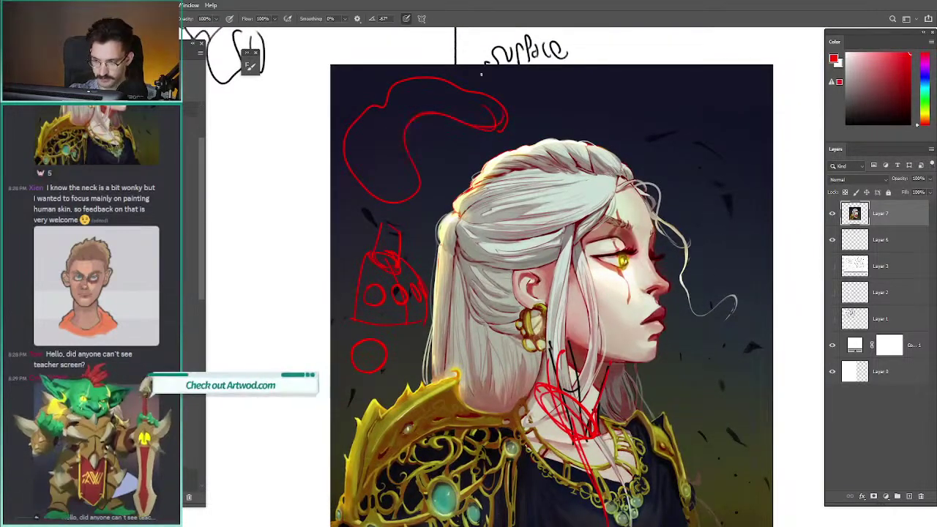
pyautogui.moveTo(407, 171); pyautogui.dragTo(349, 160)
pyautogui.moveTo(405, 136)
pyautogui.mouseDown()
pyautogui.moveTo(380, 111)
pyautogui.moveTo(431, 81)
pyautogui.mouseUp()
pyautogui.moveTo(465, 122)
pyautogui.mouseDown()
pyautogui.moveTo(470, 93)
pyautogui.moveTo(485, 101)
pyautogui.mouseUp()
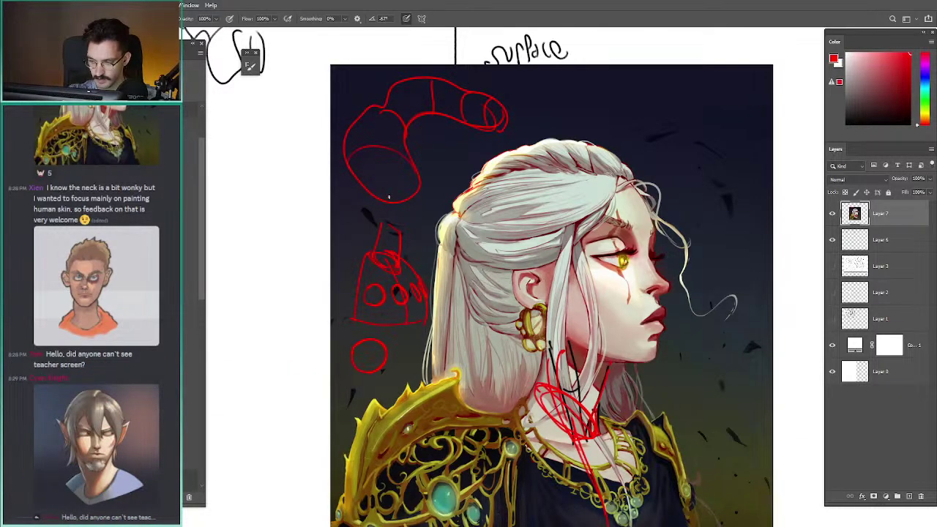
# - Add red circles around the tube's wide lower end, squeezing them into narrow ellipses towards its edge
pyautogui.moveTo(389, 196)
pyautogui.mouseDown()
pyautogui.moveTo(385, 131)
pyautogui.moveTo(430, 91)
pyautogui.mouseUp()
pyautogui.hotkey('ctrl', 'z')
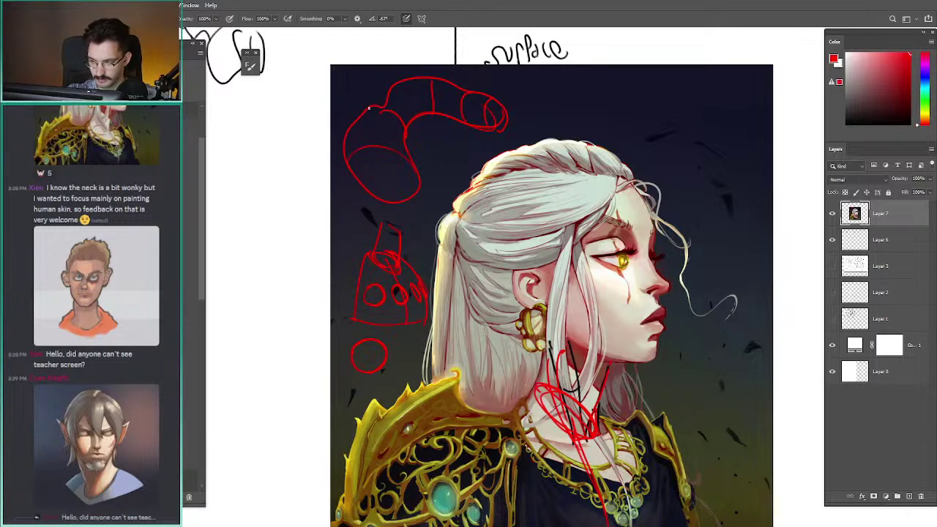
pyautogui.moveTo(379, 109); pyautogui.dragTo(398, 87)
pyautogui.moveTo(388, 168)
pyautogui.mouseDown()
pyautogui.moveTo(407, 182)
pyautogui.moveTo(403, 166)
pyautogui.moveTo(411, 168)
pyautogui.moveTo(369, 176)
pyautogui.moveTo(368, 161)
pyautogui.moveTo(370, 180)
pyautogui.moveTo(347, 152)
pyautogui.mouseUp()
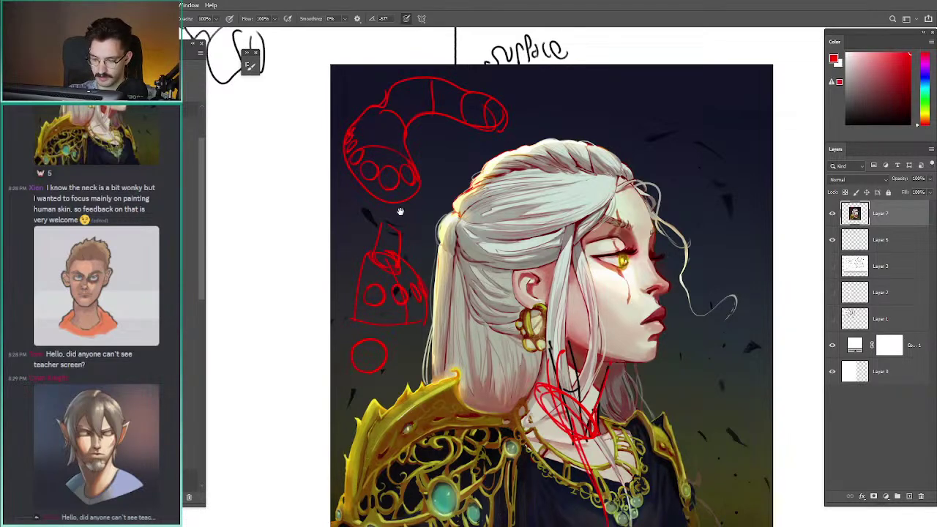
# - Mark the tip of the golden shoulder armour and circle a pendant on the necklace in red
pyautogui.moveTo(400, 212); pyautogui.dragTo(327, 6)
pyautogui.moveTo(370, 129); pyautogui.dragTo(429, 221)
pyautogui.moveTo(322, 123); pyautogui.dragTo(341, 188)
pyautogui.hotkey('ctrl', 'z')
pyautogui.moveTo(370, 224)
pyautogui.mouseDown()
pyautogui.moveTo(306, 155)
pyautogui.moveTo(320, 187)
pyautogui.mouseUp()
pyautogui.moveTo(469, 316); pyautogui.dragTo(406, 217)
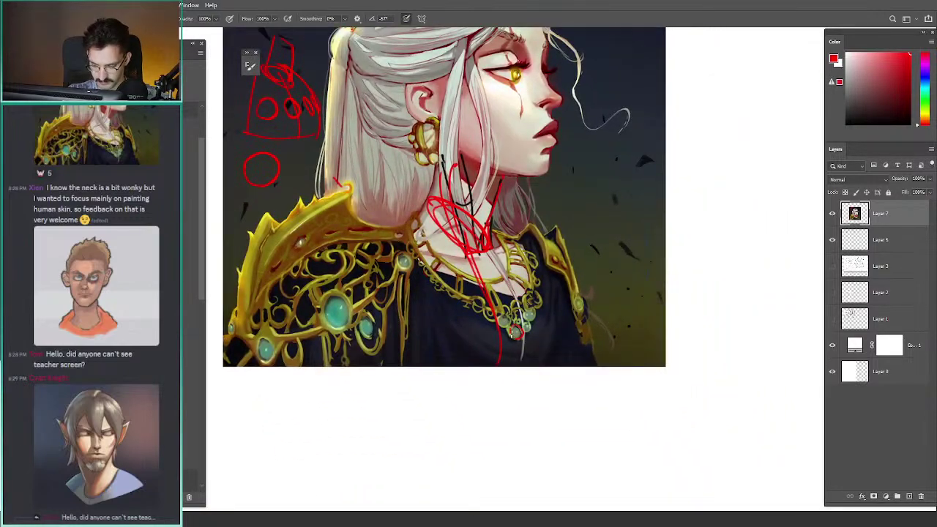
# - Draw a narrower red ellipse beside the circle below the dome sketch and add a crossing arrow mark on the circle
pyautogui.moveTo(517, 333); pyautogui.dragTo(607, 374)
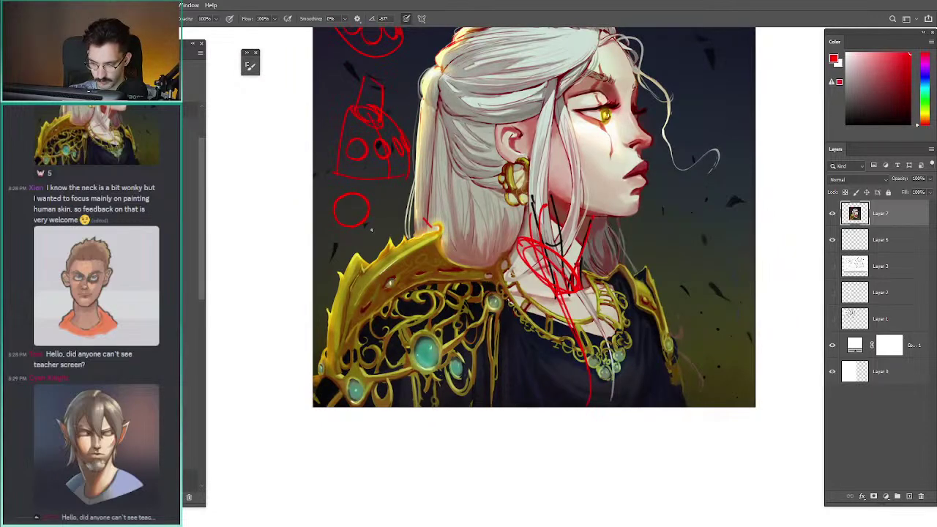
pyautogui.moveTo(383, 219); pyautogui.dragTo(352, 201)
pyautogui.moveTo(576, 327)
pyautogui.mouseDown()
pyautogui.moveTo(593, 345)
pyautogui.moveTo(583, 329)
pyautogui.mouseUp()
pyautogui.hotkey('ctrl', 'z')
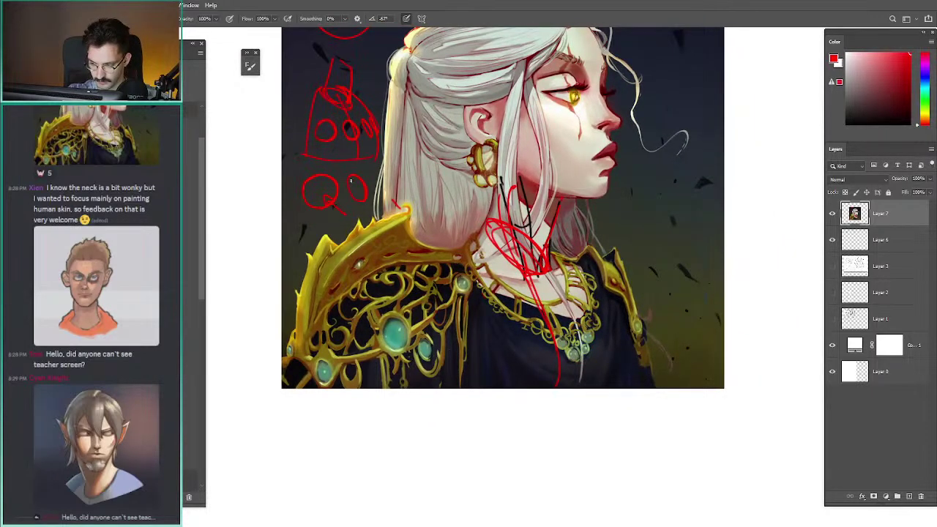
pyautogui.hotkey('ctrl', 'z')
pyautogui.moveTo(299, 130); pyautogui.dragTo(345, 184)
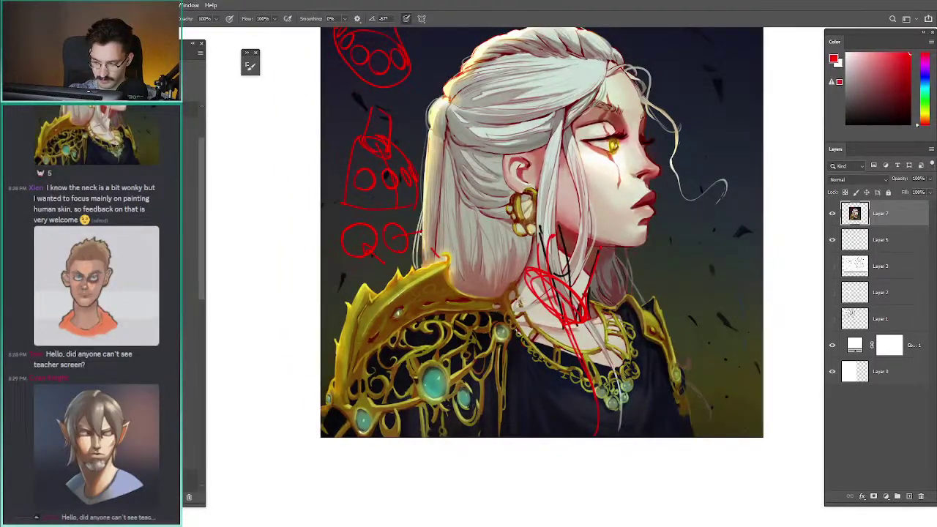
# - Draw a small slanted red ellipse beneath the curved tube sketch and cross it with its two axes
pyautogui.moveTo(351, 185); pyautogui.dragTo(363, 260)
pyautogui.moveTo(330, 94); pyautogui.dragTo(346, 167)
pyautogui.moveTo(466, 199)
pyautogui.mouseDown()
pyautogui.moveTo(449, 177)
pyautogui.moveTo(471, 182)
pyautogui.mouseUp()
pyautogui.hotkey('ctrl', 'z')
pyautogui.hotkey('ctrl', 'z')
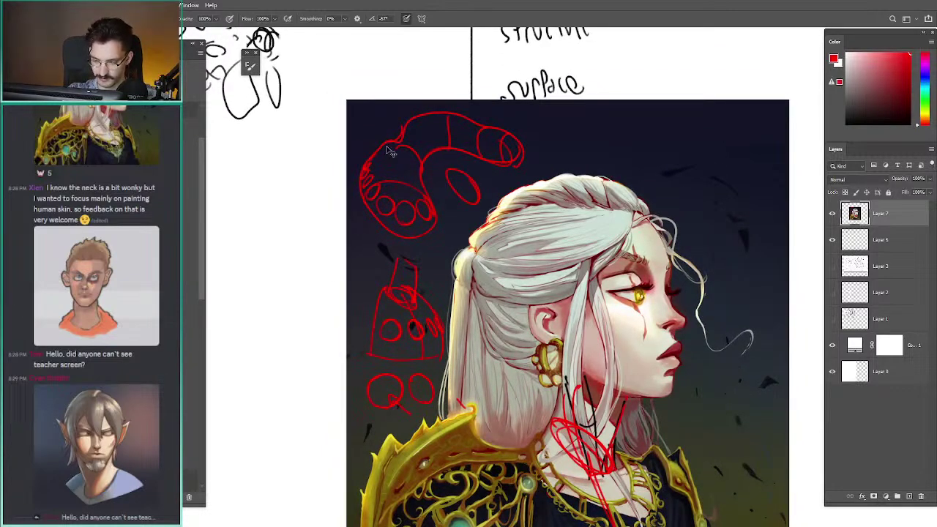
pyautogui.hotkey('ctrl', 'z')
pyautogui.moveTo(395, 193); pyautogui.dragTo(378, 209)
pyautogui.moveTo(470, 191); pyautogui.dragTo(463, 178)
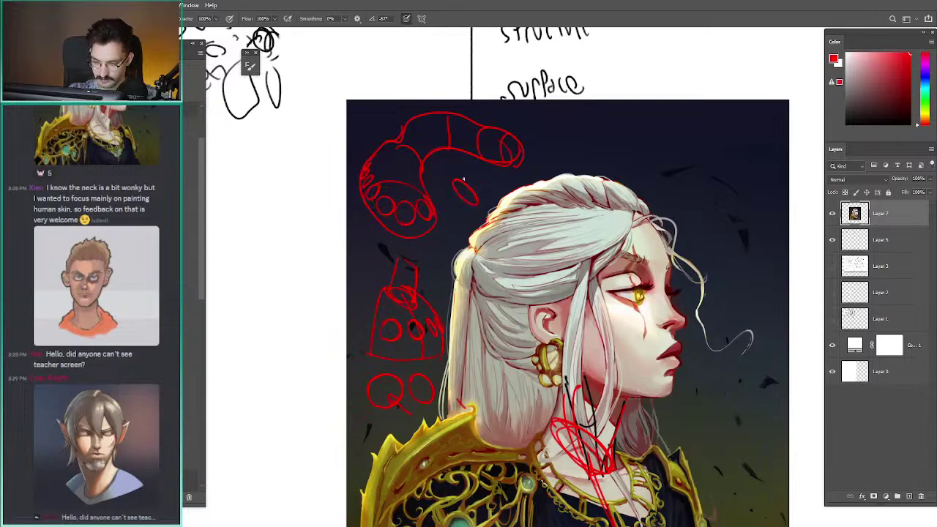
pyautogui.hotkey('ctrl', 'z')
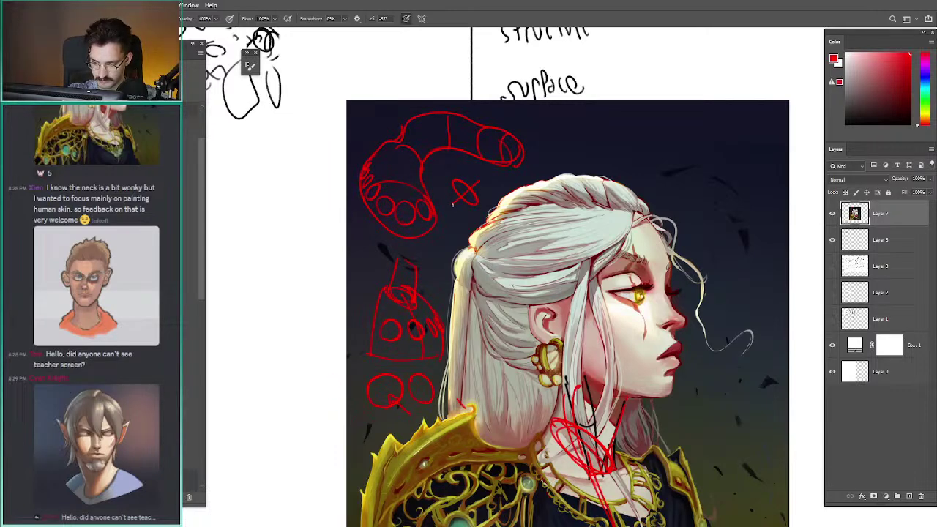
pyautogui.hotkey('ctrl', 'z')
pyautogui.moveTo(478, 180)
pyautogui.mouseDown()
pyautogui.moveTo(453, 207)
pyautogui.moveTo(492, 189)
pyautogui.moveTo(458, 205)
pyautogui.moveTo(490, 218)
pyautogui.mouseUp()
pyautogui.hotkey('ctrl', 'z')
# - Outline a curved red band with closed ends on the dark background in front of the warrior's forehead
pyautogui.moveTo(391, 133); pyautogui.dragTo(253, 158)
pyautogui.moveTo(428, 152); pyautogui.dragTo(395, 152)
pyautogui.moveTo(616, 150)
pyautogui.mouseDown()
pyautogui.moveTo(661, 278)
pyautogui.moveTo(613, 265)
pyautogui.moveTo(548, 170)
pyautogui.mouseUp()
pyautogui.moveTo(617, 150); pyautogui.dragTo(563, 168)
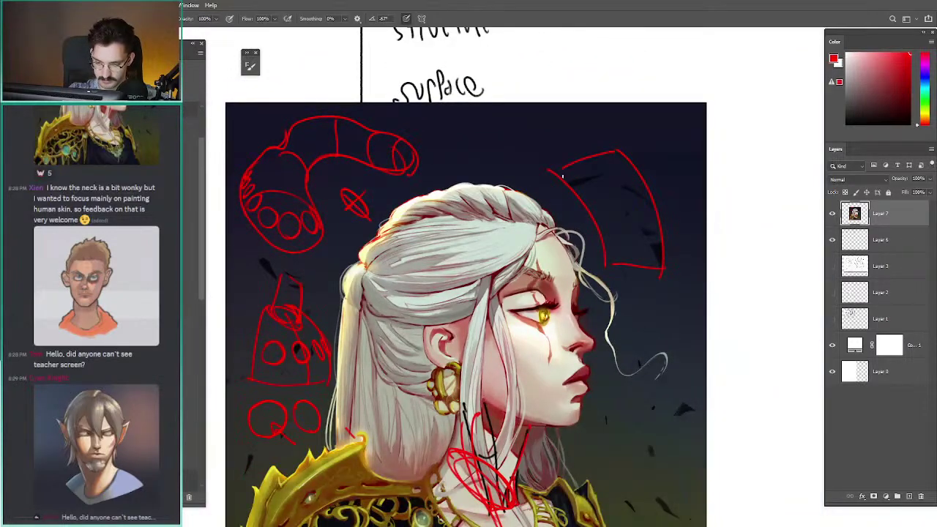
pyautogui.hotkey('ctrl', 'z')
pyautogui.moveTo(615, 257); pyautogui.dragTo(568, 169)
pyautogui.hotkey('ctrl', 'z')
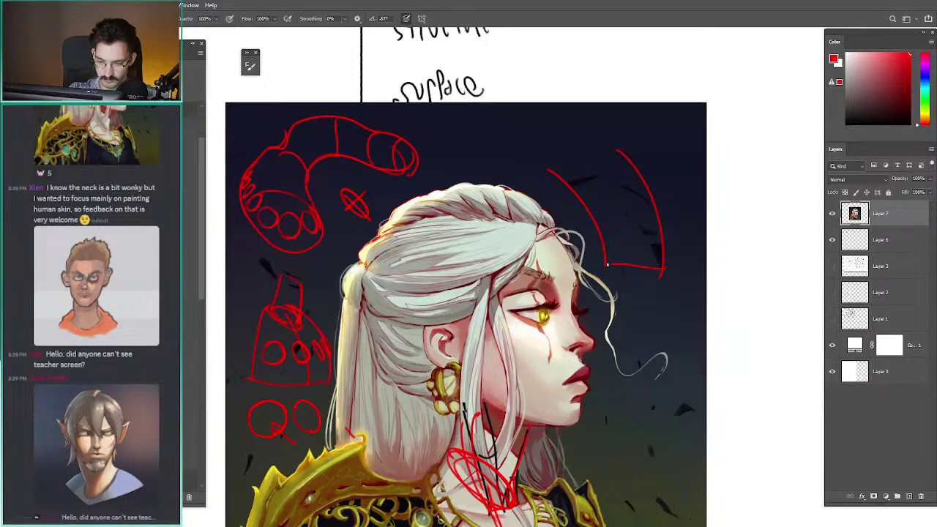
pyautogui.moveTo(609, 265); pyautogui.dragTo(559, 169)
pyautogui.moveTo(619, 151); pyautogui.dragTo(569, 155)
# - Add two foreshortened red ellipses inside the curved band and draw a short axis line across the upper one
pyautogui.moveTo(637, 227); pyautogui.dragTo(634, 230)
pyautogui.moveTo(622, 186); pyautogui.dragTo(620, 189)
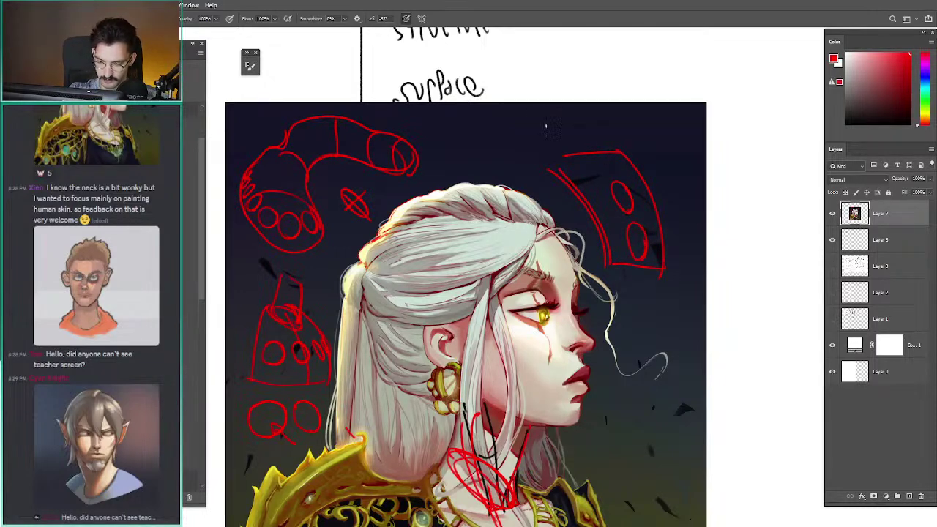
pyautogui.moveTo(613, 181)
pyautogui.mouseDown()
pyautogui.moveTo(641, 205)
pyautogui.moveTo(634, 201)
pyautogui.mouseUp()
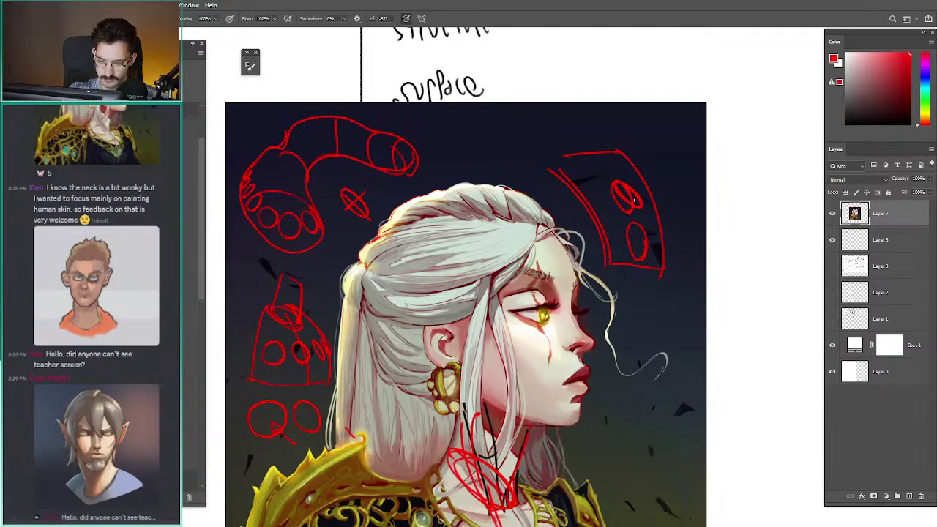
pyautogui.hotkey('ctrl', 'z')
pyautogui.hotkey('ctrl', 'z')
pyautogui.hotkey('ctrl', 'z')
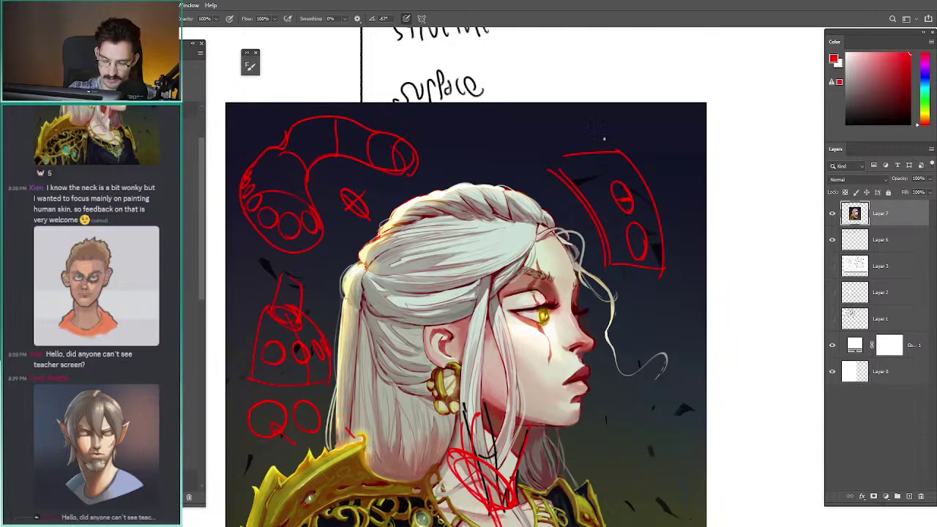
pyautogui.moveTo(621, 183)
pyautogui.mouseDown()
pyautogui.moveTo(624, 213)
pyautogui.moveTo(620, 183)
pyautogui.moveTo(606, 187)
pyautogui.moveTo(633, 210)
pyautogui.moveTo(609, 203)
pyautogui.moveTo(630, 212)
pyautogui.moveTo(624, 182)
pyautogui.mouseUp()
pyautogui.hotkey('ctrl', 'z')
pyautogui.hotkey('ctrl', 'z')
pyautogui.hotkey('ctrl', 'z')
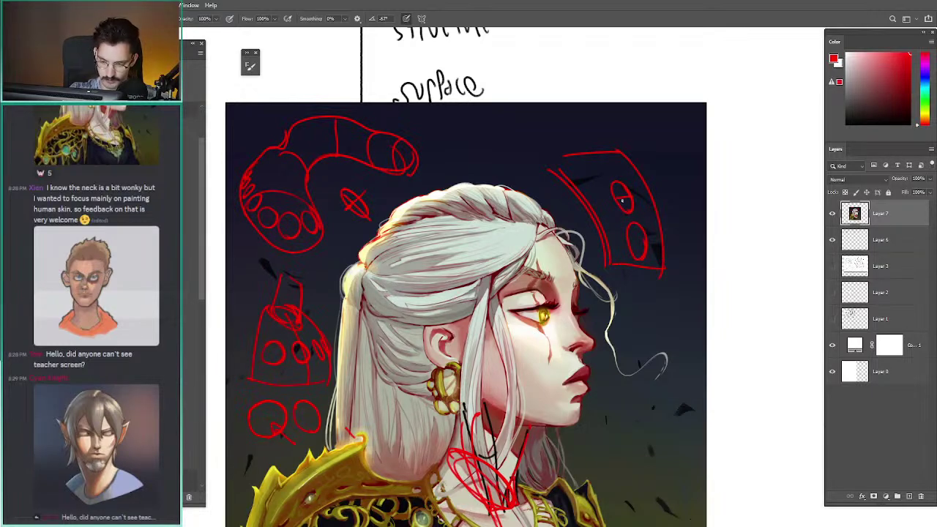
# - Draw two narrow upright red shapes beside the far shoulder armour and try circles around the necklace pendants
pyautogui.moveTo(511, 252); pyautogui.dragTo(520, 32)
pyautogui.moveTo(556, 335); pyautogui.dragTo(565, 335)
pyautogui.moveTo(536, 269); pyautogui.dragTo(526, 278)
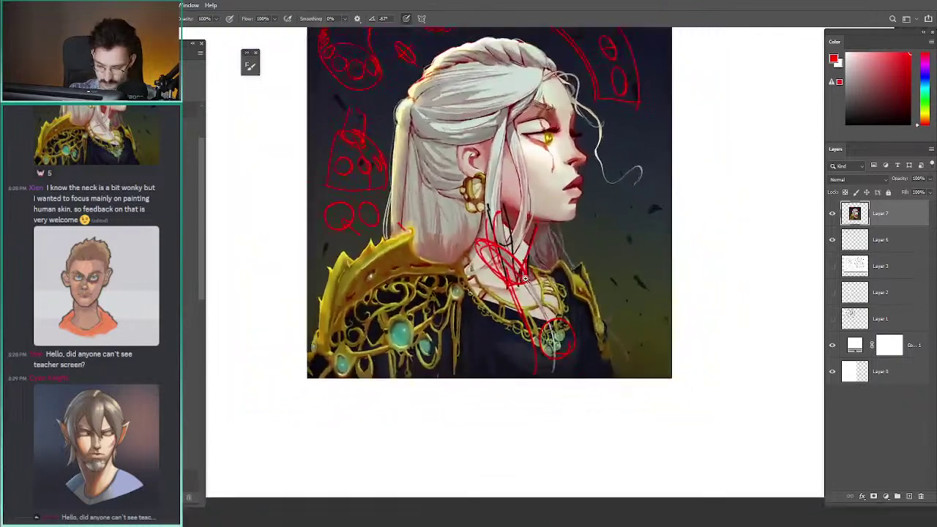
pyautogui.scroll(1, 525, 278)
pyautogui.hotkey('ctrl', 'z')
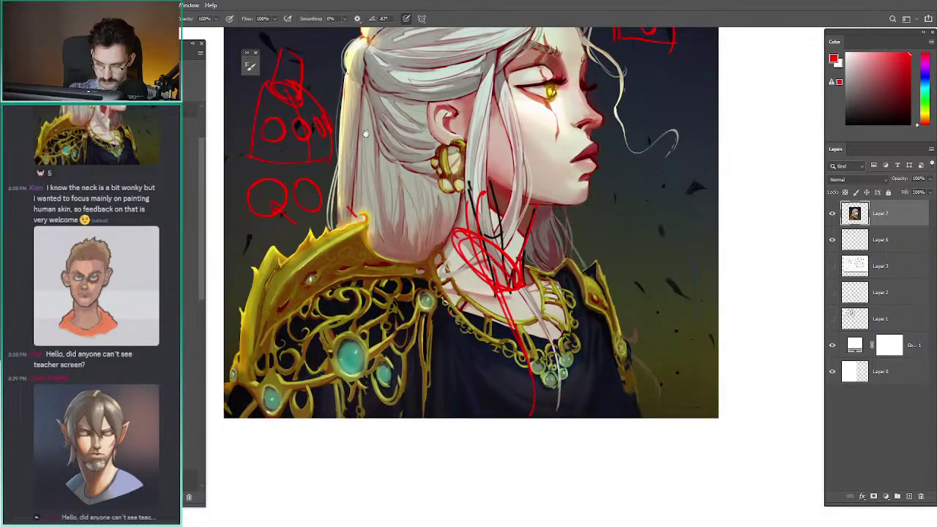
pyautogui.moveTo(330, 133)
pyautogui.mouseDown()
pyautogui.moveTo(400, 137)
pyautogui.moveTo(414, 189)
pyautogui.moveTo(319, 102)
pyautogui.mouseUp()
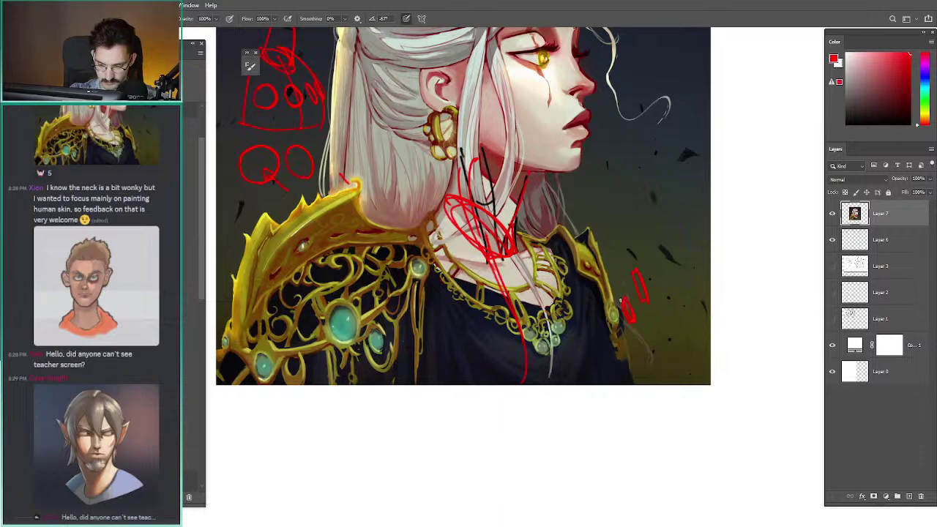
pyautogui.moveTo(512, 311); pyautogui.dragTo(508, 340)
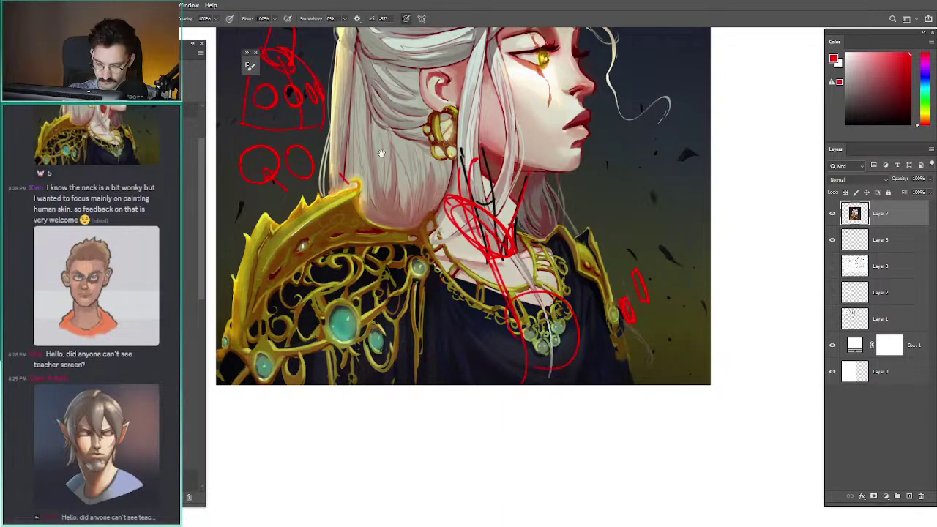
# - Redraw the yellow eye's lower eyelid in red, adding a front corner and a second line for the lid's thickness
pyautogui.moveTo(381, 153); pyautogui.dragTo(420, 247)
pyautogui.moveTo(409, 152); pyautogui.dragTo(346, 194)
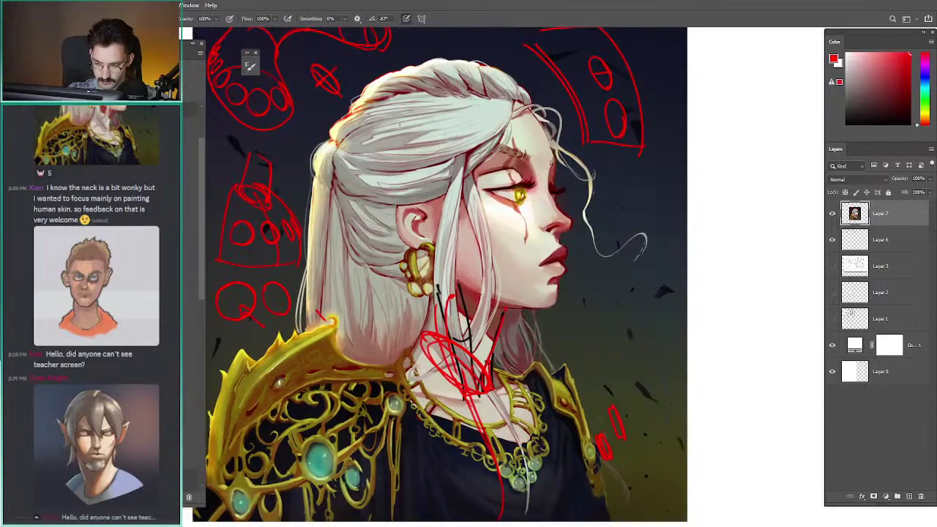
pyautogui.keyDown('ctrl'); pyautogui.click(505, 191); pyautogui.keyUp('ctrl')
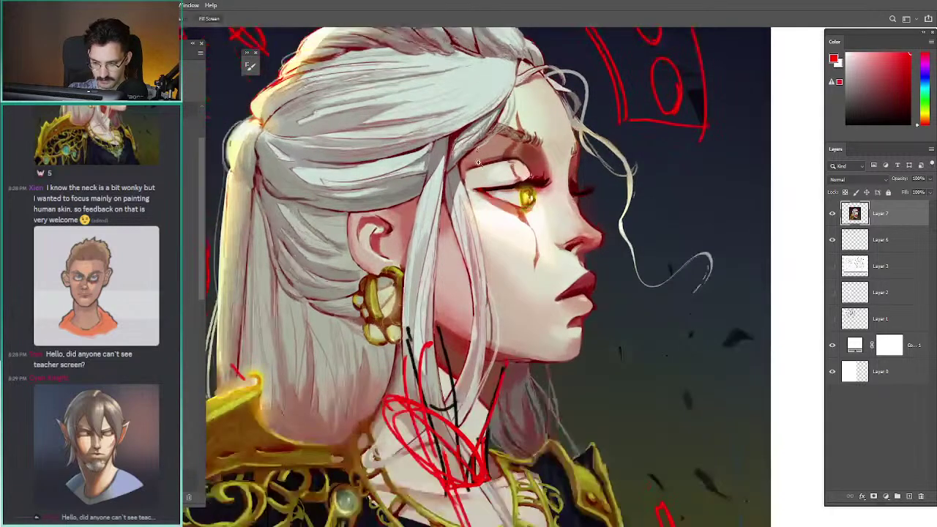
pyautogui.moveTo(516, 209); pyautogui.dragTo(536, 208)
pyautogui.hotkey('ctrl', 'z')
pyautogui.moveTo(486, 192); pyautogui.dragTo(521, 208)
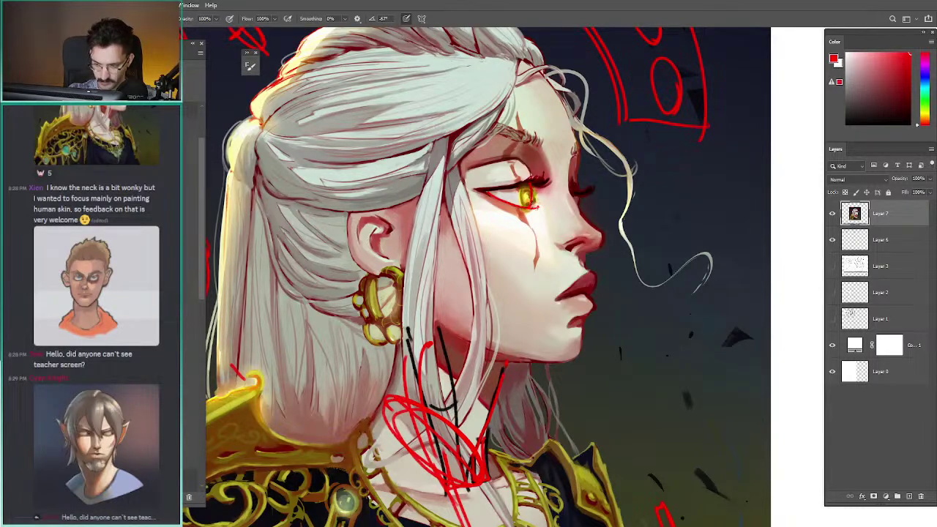
pyautogui.moveTo(537, 208); pyautogui.dragTo(533, 221)
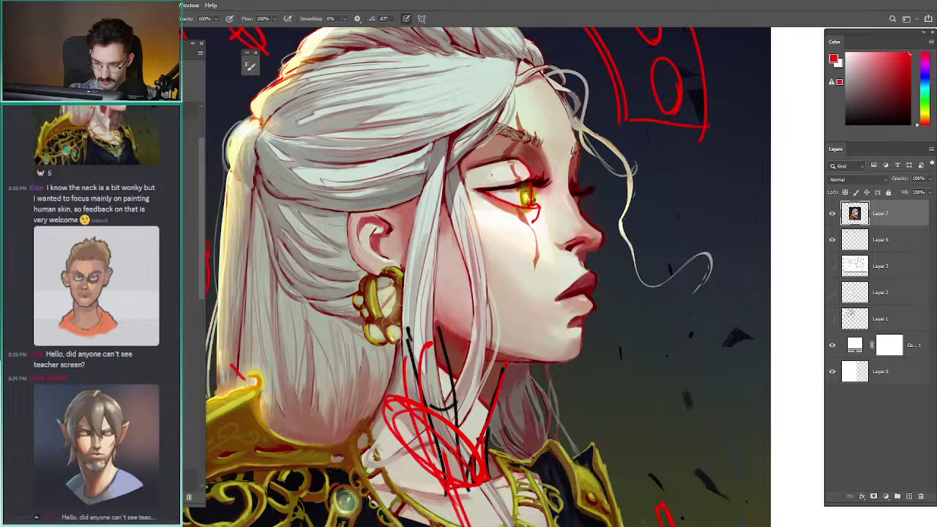
pyautogui.moveTo(532, 219); pyautogui.dragTo(490, 197)
pyautogui.hotkey('ctrl', 'z')
pyautogui.moveTo(532, 219); pyautogui.dragTo(492, 199)
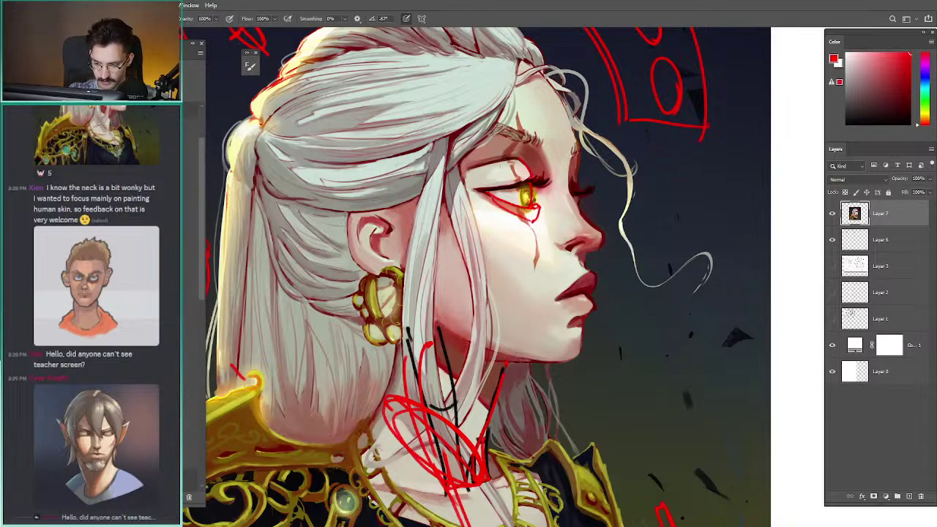
# - Change the brush colour to blue, mark the lower eyelid's front edge and circle the whole eyeball
pyautogui.click(924, 89)
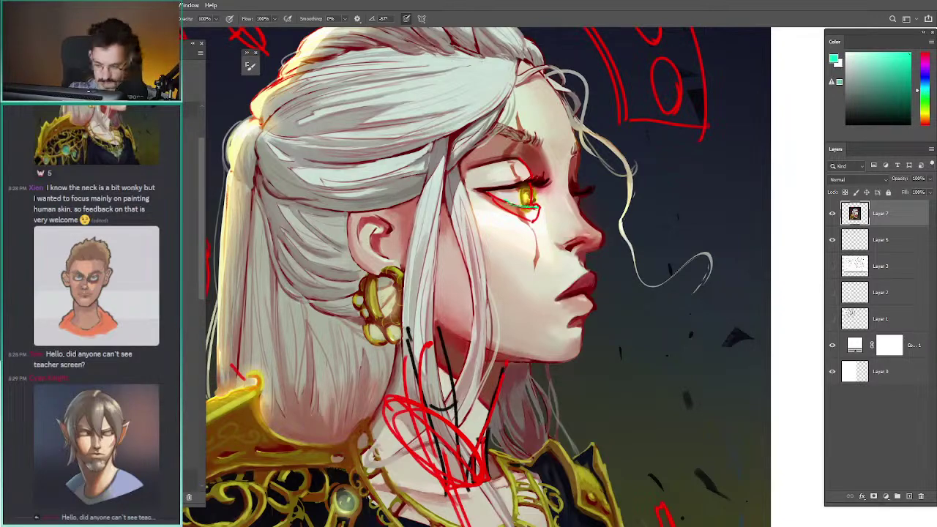
pyautogui.hotkey('ctrl', 'z')
pyautogui.click(924, 76)
pyautogui.moveTo(538, 209); pyautogui.dragTo(517, 208)
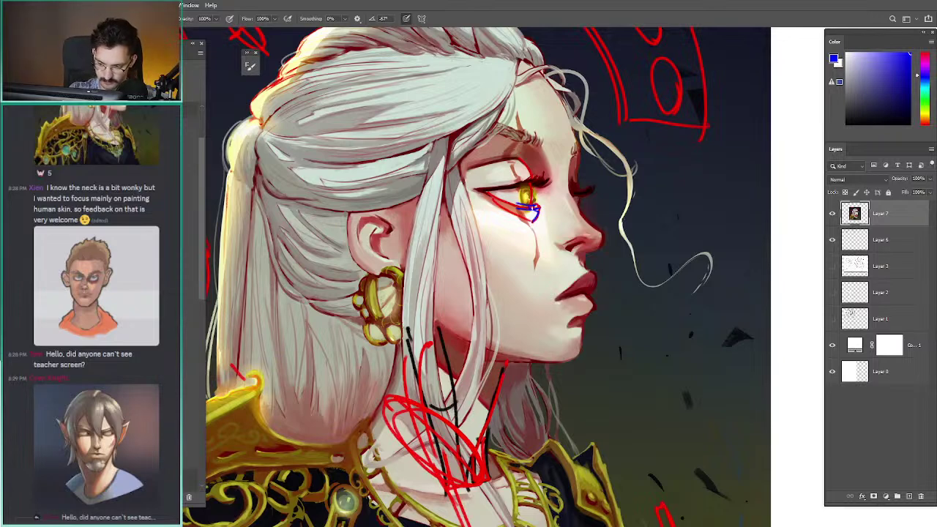
pyautogui.moveTo(533, 206); pyautogui.dragTo(536, 220)
pyautogui.moveTo(489, 197); pyautogui.dragTo(535, 220)
pyautogui.hotkey('ctrl', 'z')
pyautogui.moveTo(491, 156)
pyautogui.mouseDown()
pyautogui.moveTo(536, 210)
pyautogui.moveTo(511, 226)
pyautogui.moveTo(512, 160)
pyautogui.mouseUp()
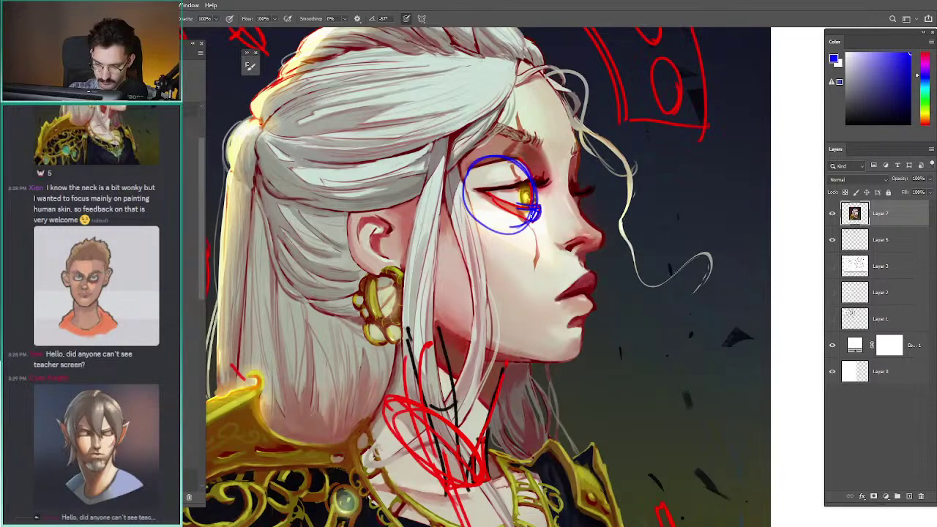
# - Reset the brush colour to black and trace the ear's top rim and front contour on the portrait
pyautogui.hotkey('shift', 'b')
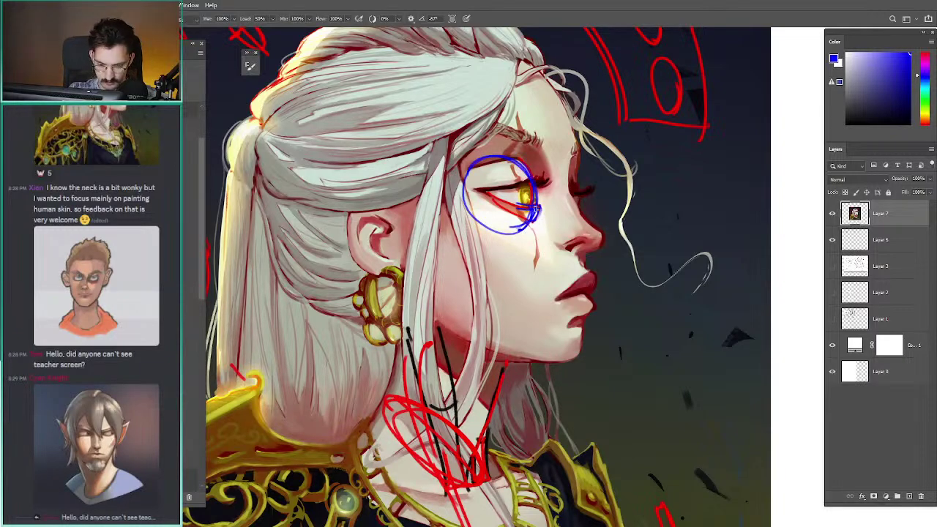
pyautogui.hotkey('ctrl', 'space')
pyautogui.moveTo(533, 209); pyautogui.dragTo(453, 239)
pyautogui.press('d')
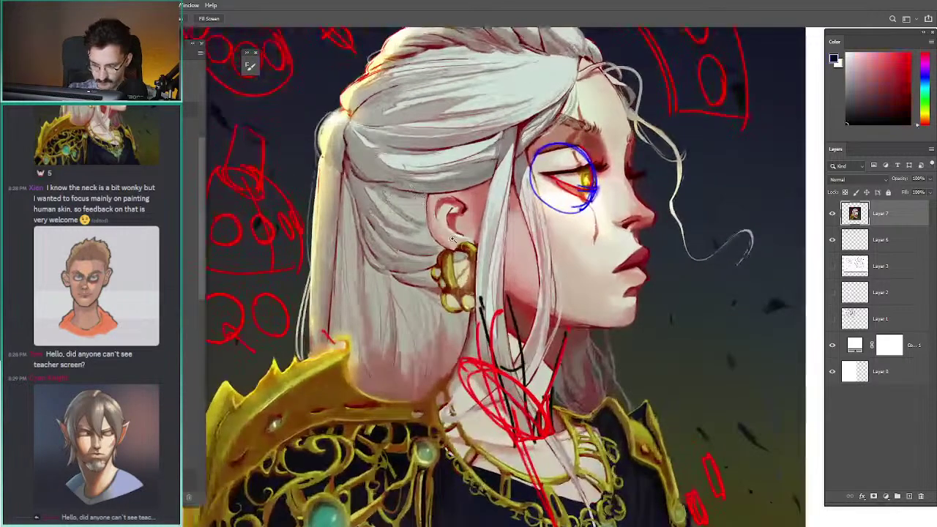
pyautogui.hotkey('ctrl', 'space')
pyautogui.moveTo(439, 204)
pyautogui.mouseDown()
pyautogui.moveTo(453, 204)
pyautogui.moveTo(463, 184)
pyautogui.moveTo(484, 207)
pyautogui.mouseUp()
pyautogui.hotkey('ctrl', 'z')
pyautogui.hotkey('ctrl', 'z')
pyautogui.hotkey('ctrl', 'z')
pyautogui.moveTo(437, 184)
pyautogui.mouseDown()
pyautogui.moveTo(468, 224)
pyautogui.moveTo(459, 209)
pyautogui.moveTo(478, 210)
pyautogui.moveTo(454, 182)
pyautogui.moveTo(429, 204)
pyautogui.moveTo(471, 241)
pyautogui.mouseUp()
pyautogui.hotkey('ctrl', 'z')
pyautogui.hotkey('ctrl', 'z')
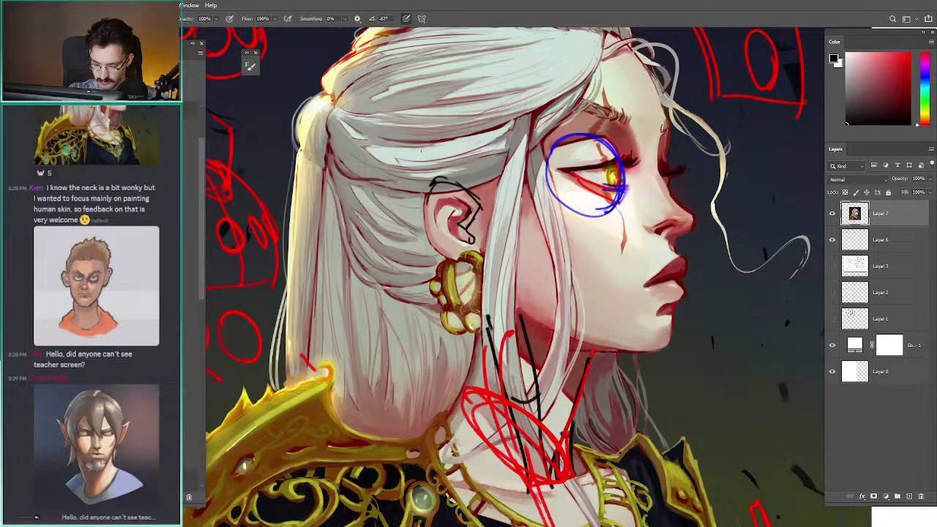
# - Try a rounded black loop over the upper rim of the portrait's ear
pyautogui.moveTo(434, 192)
pyautogui.mouseDown()
pyautogui.moveTo(483, 197)
pyautogui.moveTo(460, 191)
pyautogui.moveTo(451, 175)
pyautogui.mouseUp()
pyautogui.hotkey('ctrl', 'z')
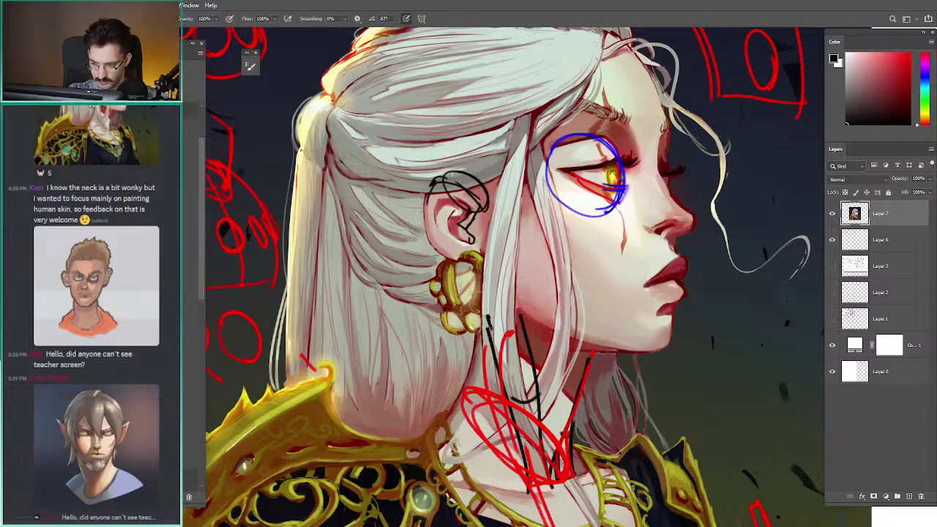
pyautogui.hotkey('ctrl', 'z')
# - Sketch a separate black ear diagram beside the chin, with its outer rim, inner folds, lobe and construction circles
pyautogui.moveTo(552, 202)
pyautogui.mouseDown()
pyautogui.moveTo(500, 224)
pyautogui.moveTo(421, 170)
pyautogui.mouseUp()
pyautogui.moveTo(426, 170); pyautogui.dragTo(410, 170)
pyautogui.moveTo(628, 296)
pyautogui.mouseDown()
pyautogui.moveTo(557, 283)
pyautogui.moveTo(560, 313)
pyautogui.moveTo(570, 275)
pyautogui.moveTo(616, 307)
pyautogui.moveTo(621, 333)
pyautogui.mouseUp()
pyautogui.hotkey('ctrl', 'z')
pyautogui.moveTo(556, 294)
pyautogui.mouseDown()
pyautogui.moveTo(584, 351)
pyautogui.moveTo(622, 351)
pyautogui.moveTo(578, 336)
pyautogui.moveTo(613, 303)
pyautogui.mouseUp()
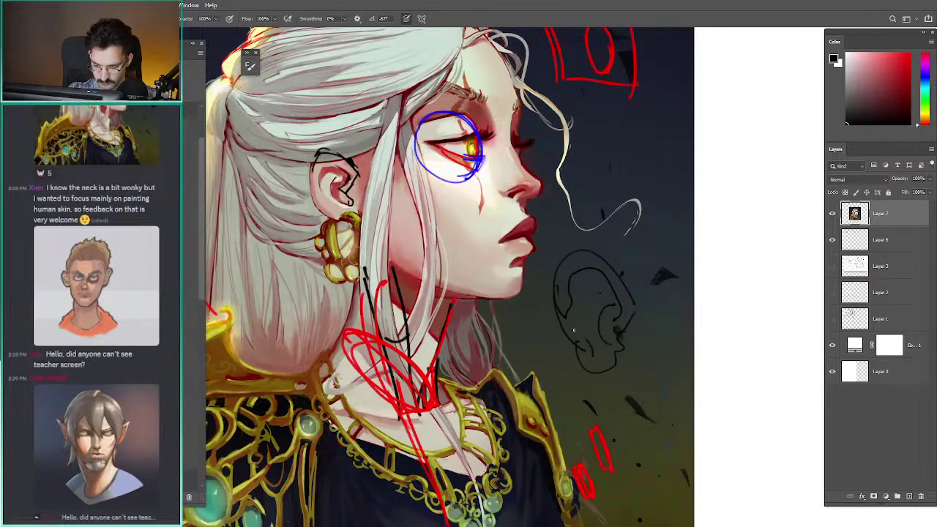
pyautogui.moveTo(574, 330)
pyautogui.mouseDown()
pyautogui.moveTo(594, 273)
pyautogui.moveTo(602, 294)
pyautogui.mouseUp()
pyautogui.moveTo(646, 315)
pyautogui.mouseDown()
pyautogui.moveTo(651, 303)
pyautogui.moveTo(621, 327)
pyautogui.mouseUp()
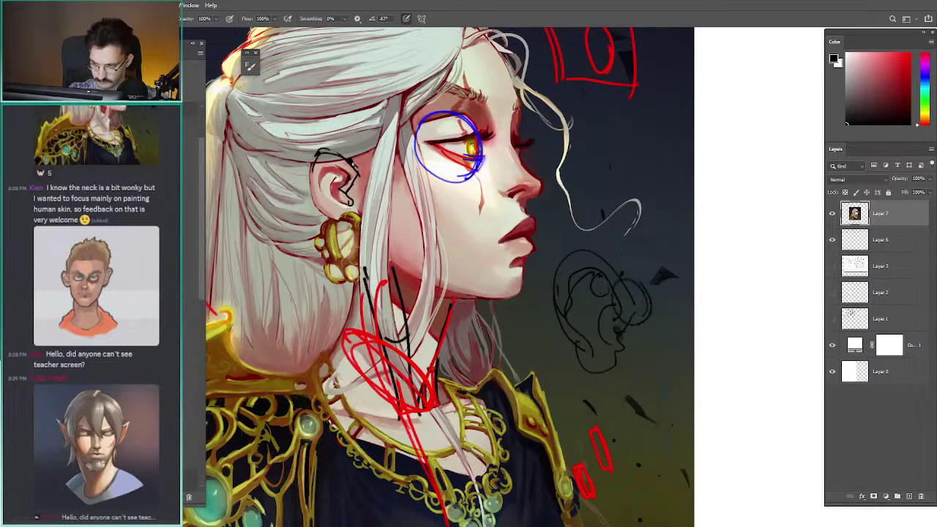
# - Reinforce the black lines along the upper rim of the portrait's ear
pyautogui.moveTo(328, 149)
pyautogui.mouseDown()
pyautogui.moveTo(368, 183)
pyautogui.moveTo(350, 145)
pyautogui.mouseUp()
pyautogui.moveTo(273, 154); pyautogui.dragTo(461, 163)
pyautogui.hotkey('ctrl', 'z')
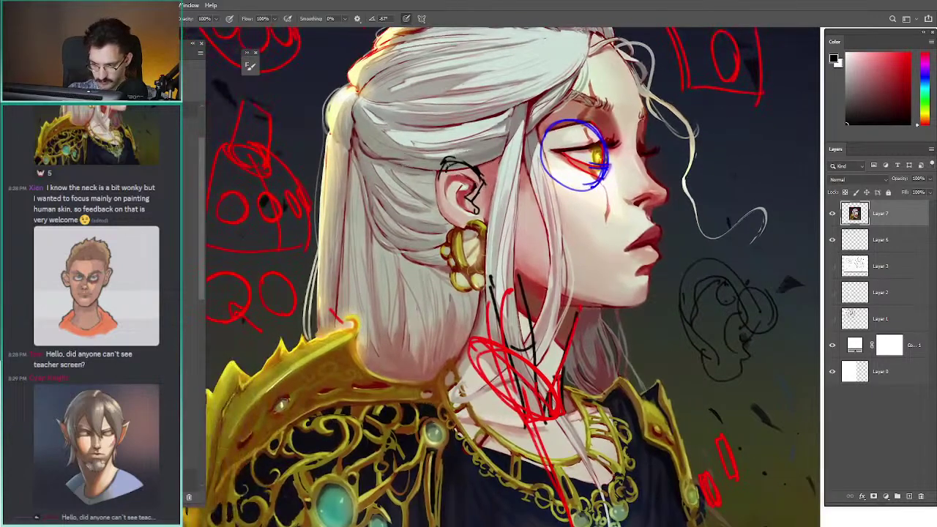
pyautogui.scroll(-5, 448, 164)
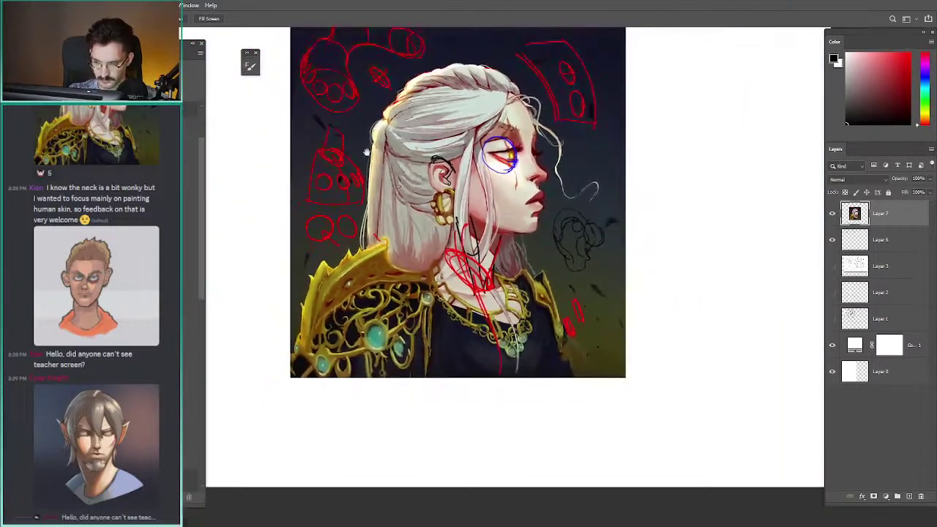
pyautogui.scroll(5, 366, 151)
pyautogui.moveTo(437, 182)
pyautogui.mouseDown()
pyautogui.moveTo(438, 164)
pyautogui.moveTo(461, 183)
pyautogui.moveTo(445, 179)
pyautogui.moveTo(468, 174)
pyautogui.moveTo(499, 207)
pyautogui.moveTo(387, 148)
pyautogui.moveTo(371, 151)
pyautogui.mouseUp()
pyautogui.hotkey('ctrl', 'z')
# - Mark the lower rim and lobe of the ear diagram in red and darken the lobe's front edge in black
pyautogui.click(909, 53)
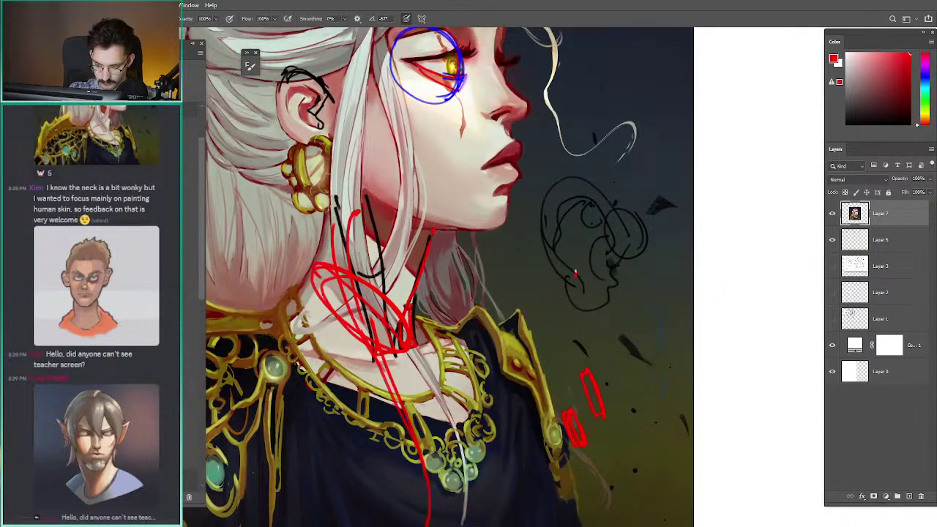
pyautogui.hotkey('ctrl', 'z')
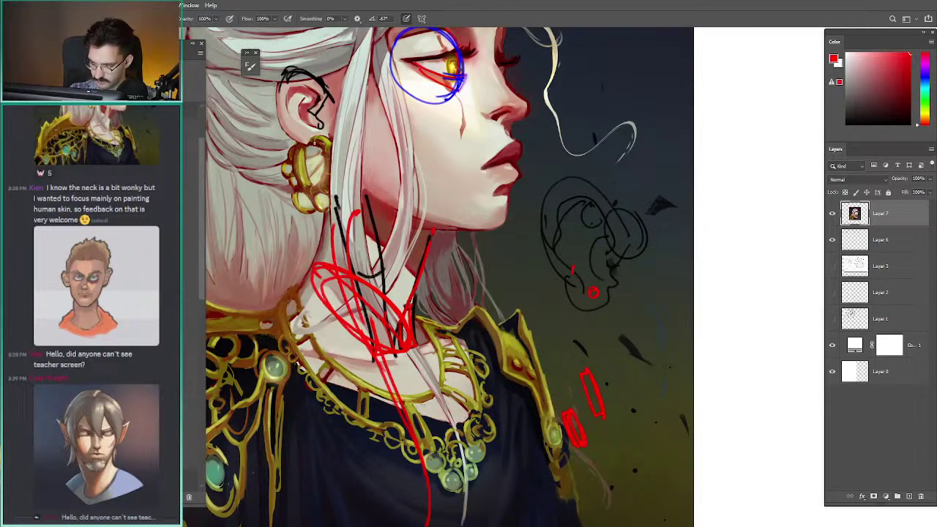
pyautogui.press('d')
pyautogui.moveTo(309, 153)
pyautogui.mouseDown()
pyautogui.moveTo(399, 174)
pyautogui.moveTo(298, 129)
pyautogui.mouseUp()
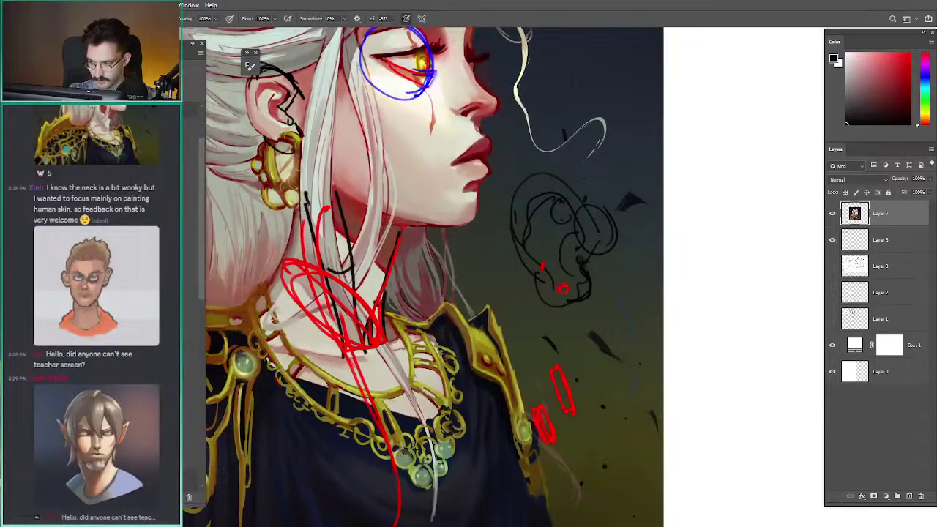
# - Sketch a tilted red egg-shaped torso with a curved side plane on the blank canvas beside the warrior portrait
pyautogui.moveTo(299, 129); pyautogui.dragTo(283, 117)
pyautogui.moveTo(284, 117); pyautogui.dragTo(410, 188)
pyautogui.moveTo(410, 188)
pyautogui.mouseDown()
pyautogui.moveTo(359, 197)
pyautogui.moveTo(370, 202)
pyautogui.moveTo(382, 179)
pyautogui.mouseUp()
pyautogui.press('b')
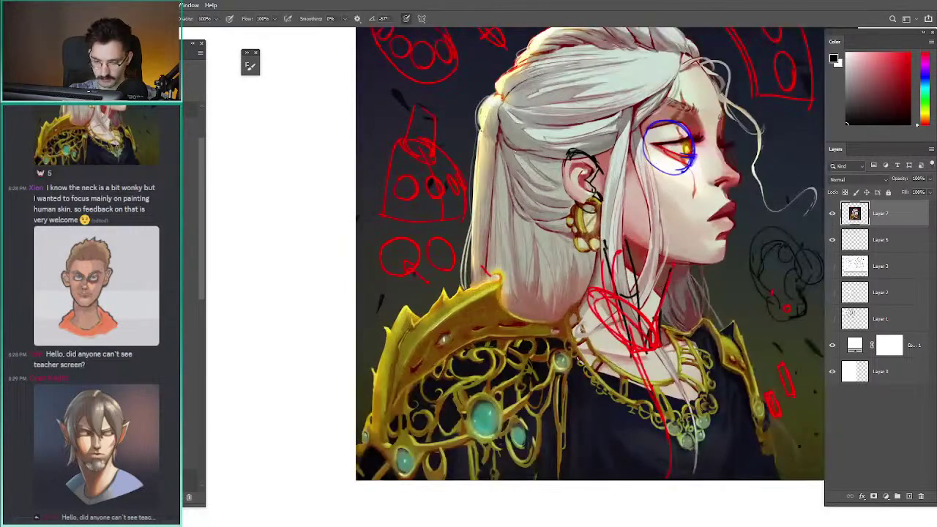
pyautogui.click(908, 54)
pyautogui.moveTo(381, 115); pyautogui.dragTo(477, 167)
pyautogui.moveTo(449, 129)
pyautogui.mouseDown()
pyautogui.moveTo(360, 144)
pyautogui.moveTo(418, 184)
pyautogui.mouseUp()
pyautogui.moveTo(334, 150)
pyautogui.mouseDown()
pyautogui.moveTo(378, 158)
pyautogui.moveTo(432, 195)
pyautogui.mouseUp()
pyautogui.moveTo(475, 264)
pyautogui.mouseDown()
pyautogui.moveTo(435, 263)
pyautogui.moveTo(421, 138)
pyautogui.moveTo(407, 146)
pyautogui.moveTo(409, 132)
pyautogui.mouseUp()
# - Add a red cylindrical neck to the upper end of the torso sketch
pyautogui.moveTo(427, 144)
pyautogui.mouseDown()
pyautogui.moveTo(401, 142)
pyautogui.moveTo(429, 110)
pyautogui.mouseUp()
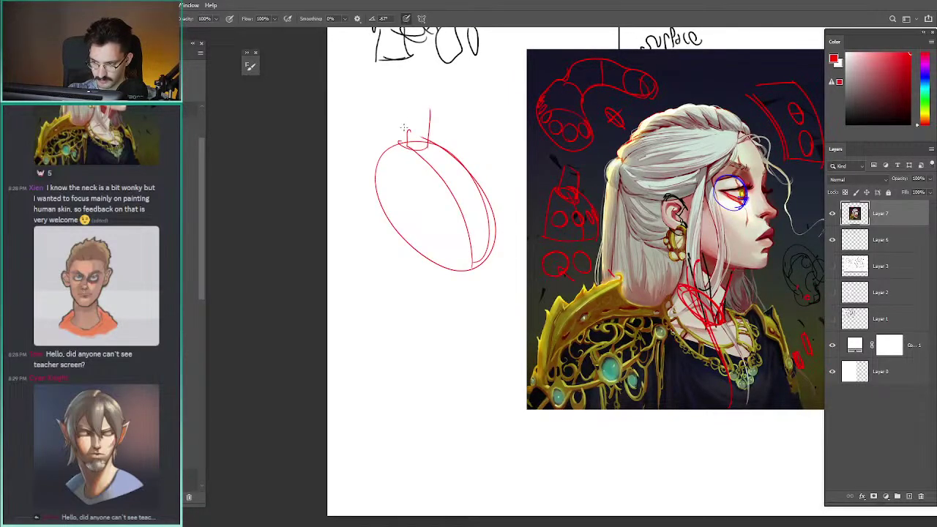
pyautogui.moveTo(396, 143)
pyautogui.mouseDown()
pyautogui.moveTo(405, 103)
pyautogui.moveTo(420, 105)
pyautogui.moveTo(395, 96)
pyautogui.mouseUp()
pyautogui.hotkey('ctrl', 'z')
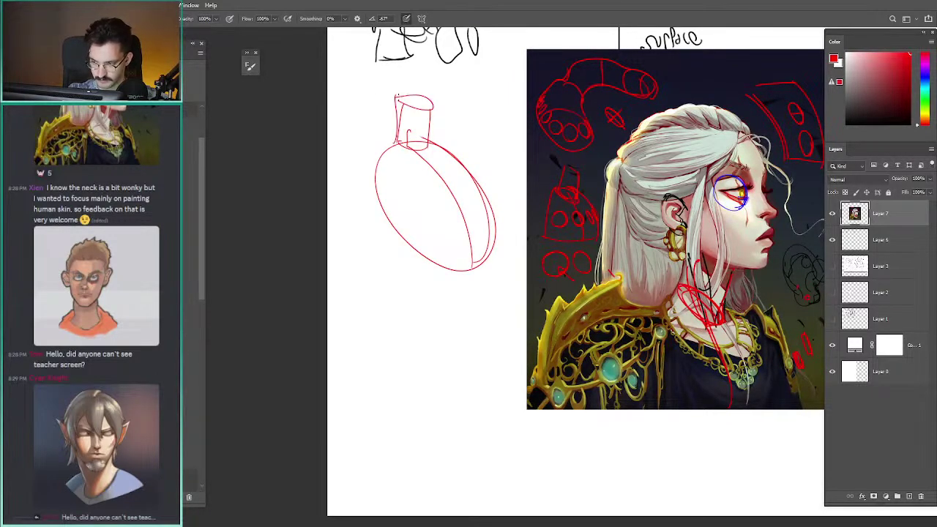
# - Sketch red shoulders and two blocky upper arms extending from either side of the torso
pyautogui.moveTo(447, 150)
pyautogui.mouseDown()
pyautogui.moveTo(369, 143)
pyautogui.moveTo(445, 139)
pyautogui.moveTo(378, 137)
pyautogui.moveTo(454, 126)
pyautogui.moveTo(512, 174)
pyautogui.mouseUp()
pyautogui.moveTo(463, 136); pyautogui.dragTo(527, 160)
pyautogui.moveTo(363, 141); pyautogui.dragTo(330, 235)
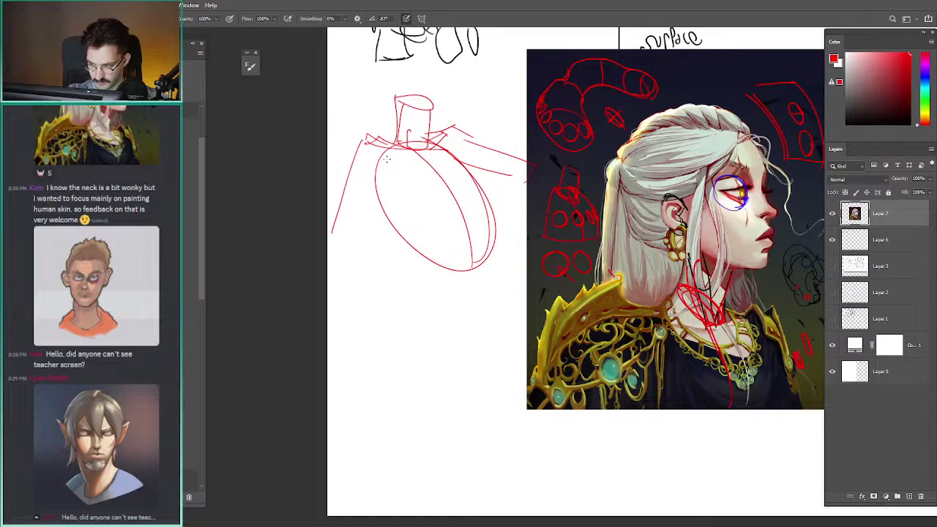
pyautogui.moveTo(389, 157); pyautogui.dragTo(363, 245)
pyautogui.moveTo(328, 236); pyautogui.dragTo(364, 255)
pyautogui.moveTo(372, 180); pyautogui.dragTo(400, 167)
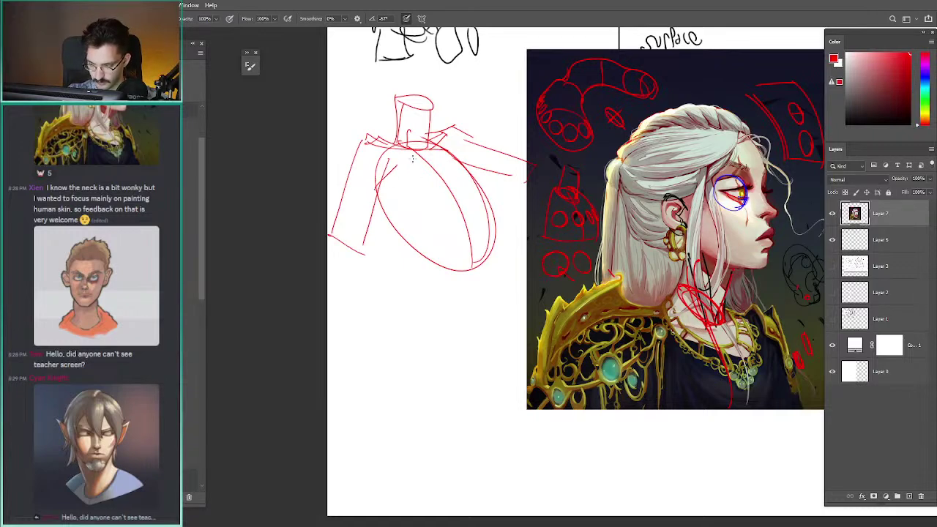
# - Add a second curved contour along the torso's side plane and short red strokes near the shoulder
pyautogui.moveTo(371, 95)
pyautogui.mouseDown()
pyautogui.moveTo(373, 113)
pyautogui.moveTo(369, 98)
pyautogui.mouseUp()
pyautogui.hotkey('ctrl', 'z')
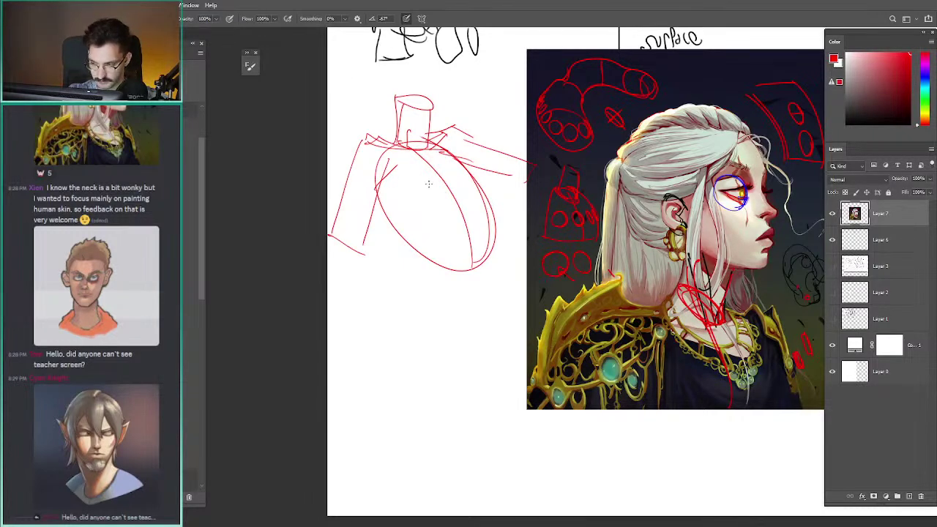
pyautogui.moveTo(433, 167); pyautogui.dragTo(478, 258)
pyautogui.hotkey('ctrl', 'z')
pyautogui.moveTo(424, 154); pyautogui.dragTo(474, 272)
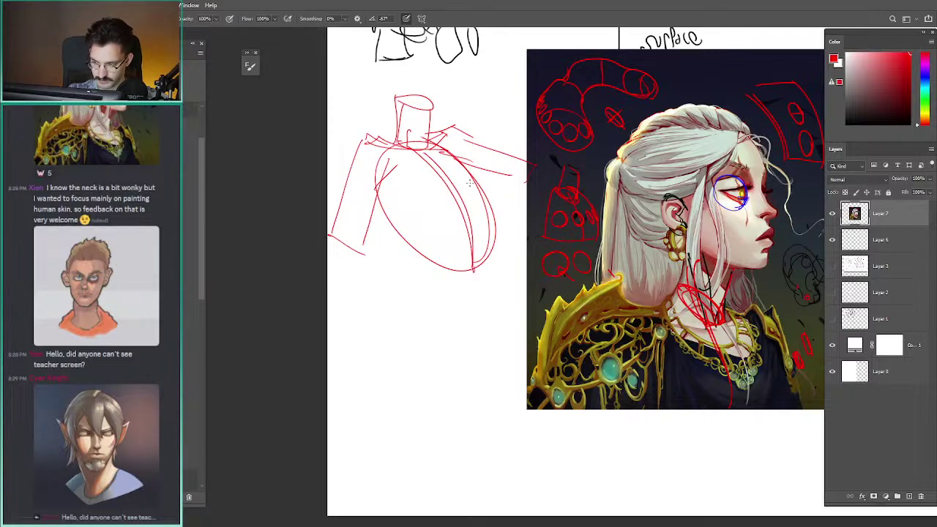
pyautogui.moveTo(469, 154); pyautogui.dragTo(470, 180)
# - Draw a row of red circles wrapping across the torso, narrowed toward its sides to follow the form
pyautogui.moveTo(383, 176)
pyautogui.mouseDown()
pyautogui.moveTo(423, 207)
pyautogui.moveTo(431, 199)
pyautogui.moveTo(432, 225)
pyautogui.moveTo(442, 205)
pyautogui.moveTo(435, 229)
pyautogui.mouseUp()
pyautogui.hotkey('ctrl', 'z')
pyautogui.hotkey('ctrl', 'z')
pyautogui.moveTo(464, 198)
pyautogui.mouseDown()
pyautogui.moveTo(456, 221)
pyautogui.moveTo(472, 196)
pyautogui.moveTo(480, 219)
pyautogui.mouseUp()
pyautogui.hotkey('ctrl', 'z')
pyautogui.moveTo(407, 205)
pyautogui.mouseDown()
pyautogui.moveTo(401, 228)
pyautogui.moveTo(401, 202)
pyautogui.moveTo(403, 226)
pyautogui.moveTo(392, 220)
pyautogui.mouseUp()
pyautogui.moveTo(362, 164)
pyautogui.mouseDown()
pyautogui.moveTo(355, 198)
pyautogui.moveTo(340, 204)
pyautogui.mouseUp()
# - Try extra red curves around the circle-covered form sketched in the background above the portrait's shoulder armour
pyautogui.moveTo(528, 99)
pyautogui.mouseDown()
pyautogui.moveTo(556, 199)
pyautogui.moveTo(567, 90)
pyautogui.mouseUp()
pyautogui.hotkey('ctrl', 'z')
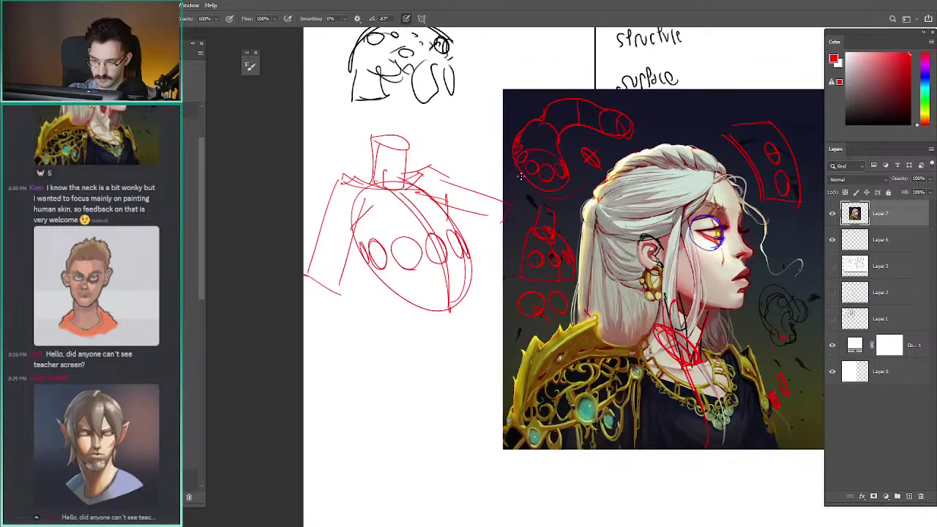
pyautogui.moveTo(562, 240)
pyautogui.mouseDown()
pyautogui.moveTo(358, 180)
pyautogui.moveTo(435, 215)
pyautogui.moveTo(424, 83)
pyautogui.moveTo(352, 129)
pyautogui.mouseUp()
pyautogui.hotkey('ctrl', 'z')
pyautogui.moveTo(468, 157)
pyautogui.mouseDown()
pyautogui.moveTo(404, 169)
pyautogui.moveTo(507, 127)
pyautogui.mouseUp()
pyautogui.hotkey('ctrl', 'z')
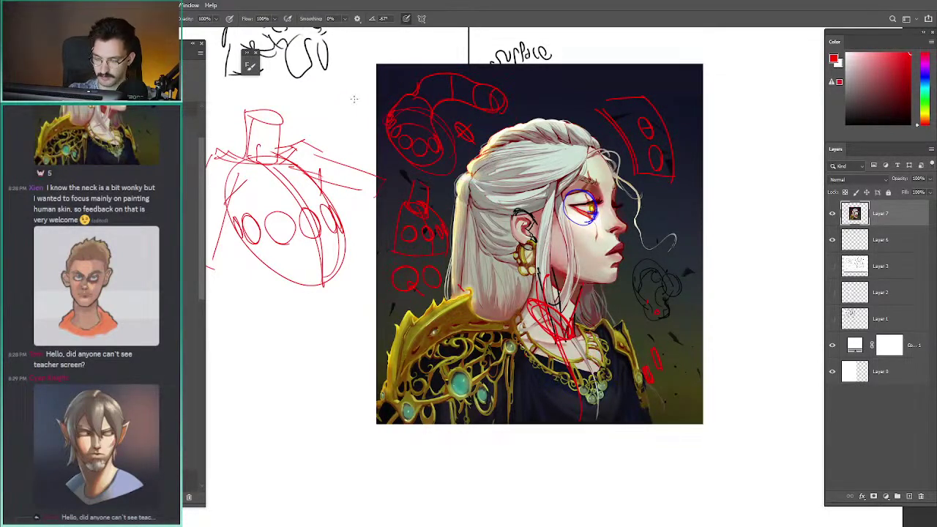
pyautogui.moveTo(358, 152); pyautogui.dragTo(457, 194)
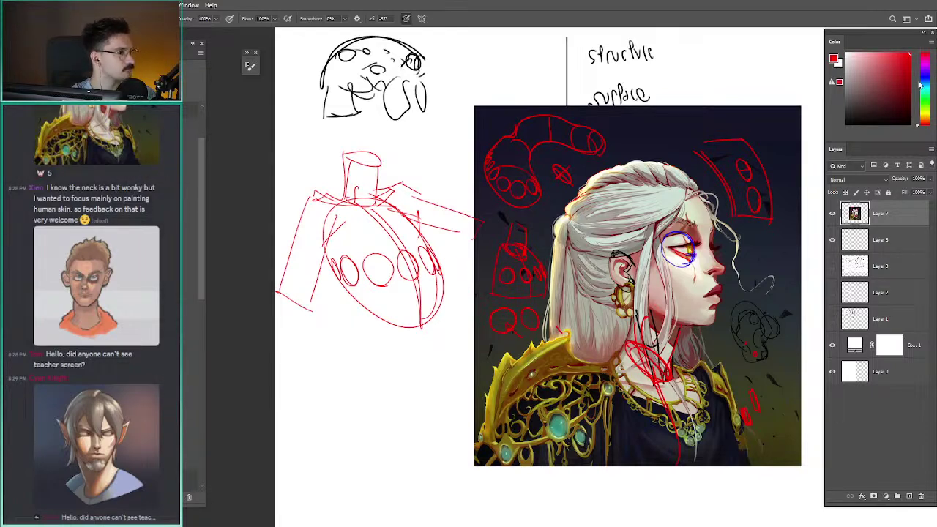
# - Paste the orange-hoodie portrait onto the canvas and enlarge it to cover most of the warrior painting
pyautogui.hotkey('ctrl', 'v')
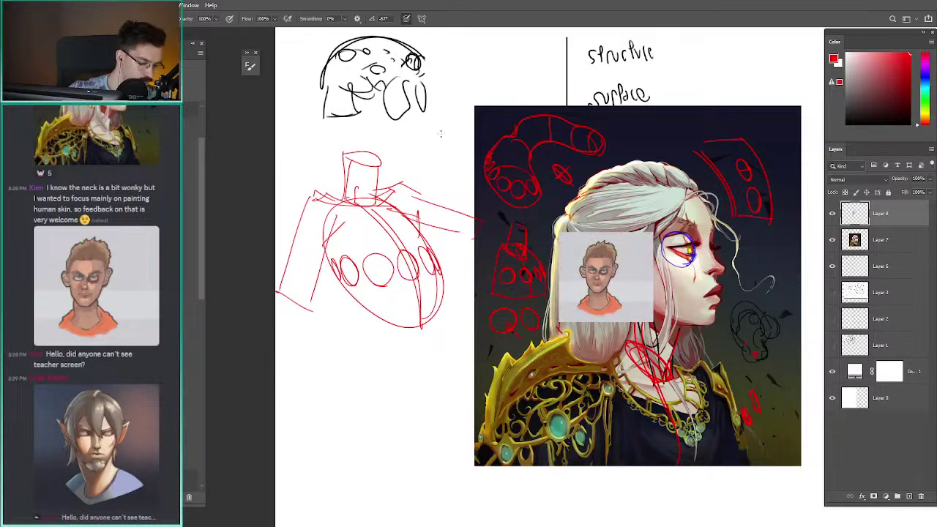
pyautogui.moveTo(507, 203); pyautogui.dragTo(483, 203)
pyautogui.hotkey('ctrl', 't')
pyautogui.moveTo(546, 224); pyautogui.dragTo(378, 64)
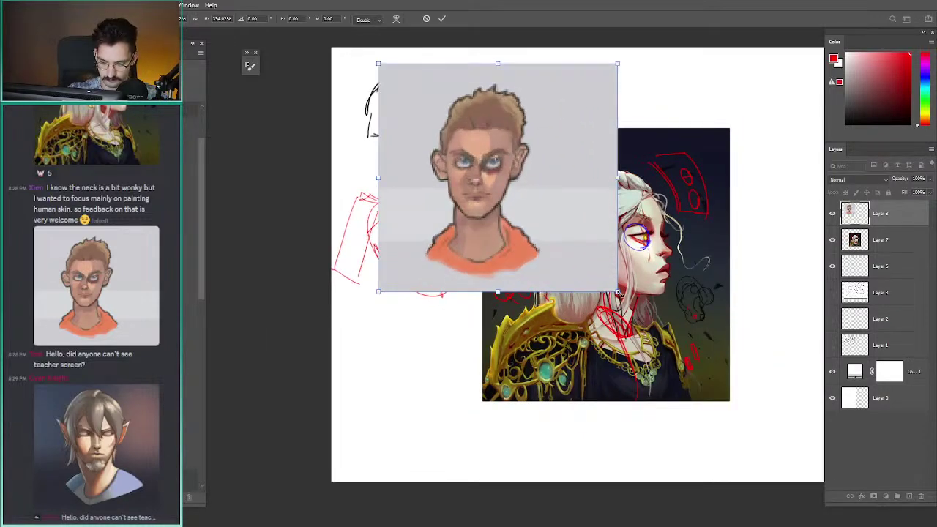
pyautogui.moveTo(617, 291); pyautogui.dragTo(704, 375)
pyautogui.press('Return')
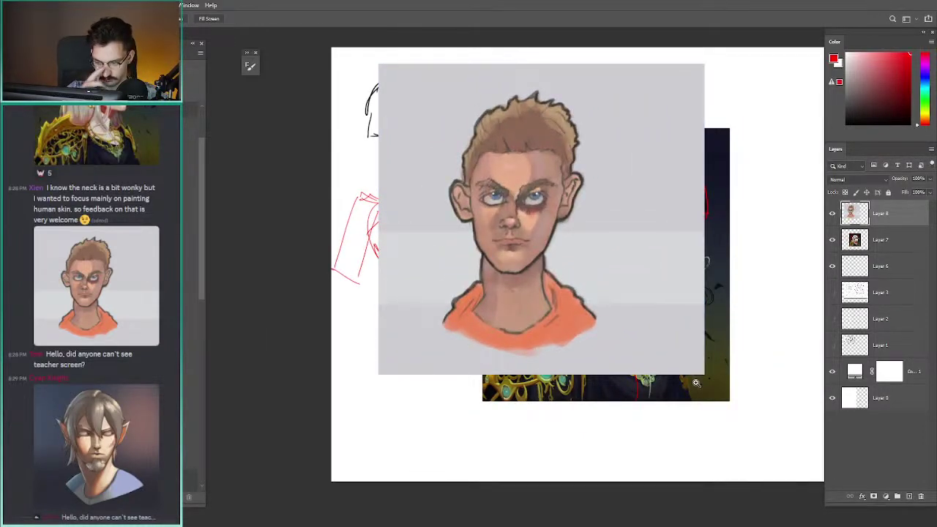
pyautogui.moveTo(476, 200); pyautogui.dragTo(452, 202)
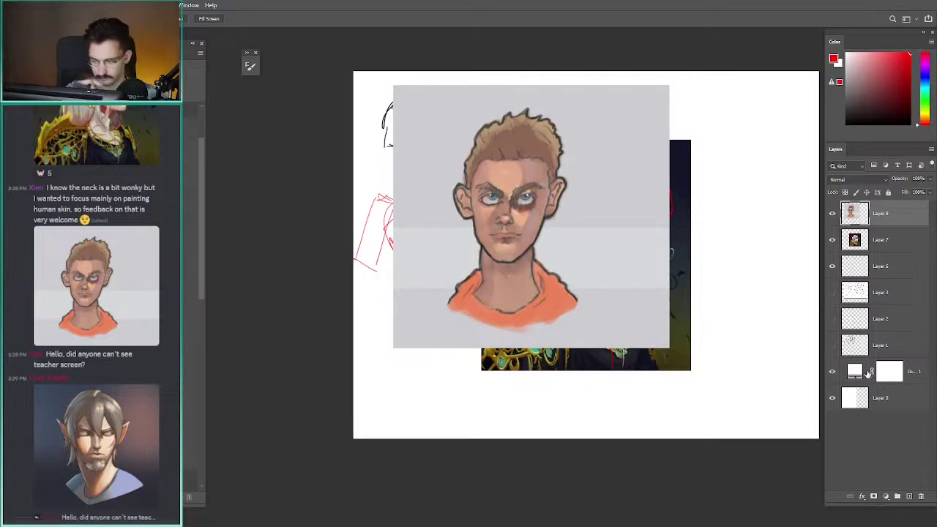
# - Delete the warrior portrait's Layer 7, hide Layer 6, and make the pasted portrait's Layer 8 active
pyautogui.click(831, 242)
pyautogui.click(863, 241)
pyautogui.press('Delete')
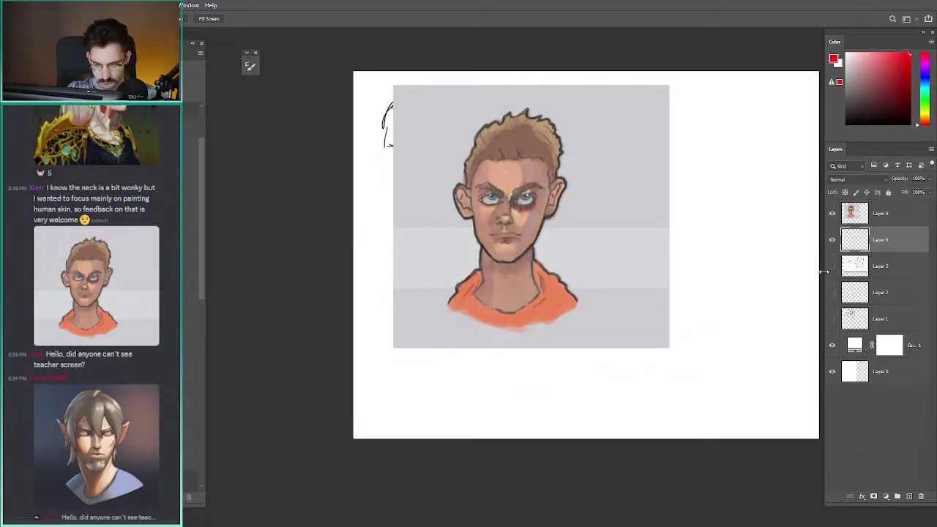
pyautogui.click(831, 246)
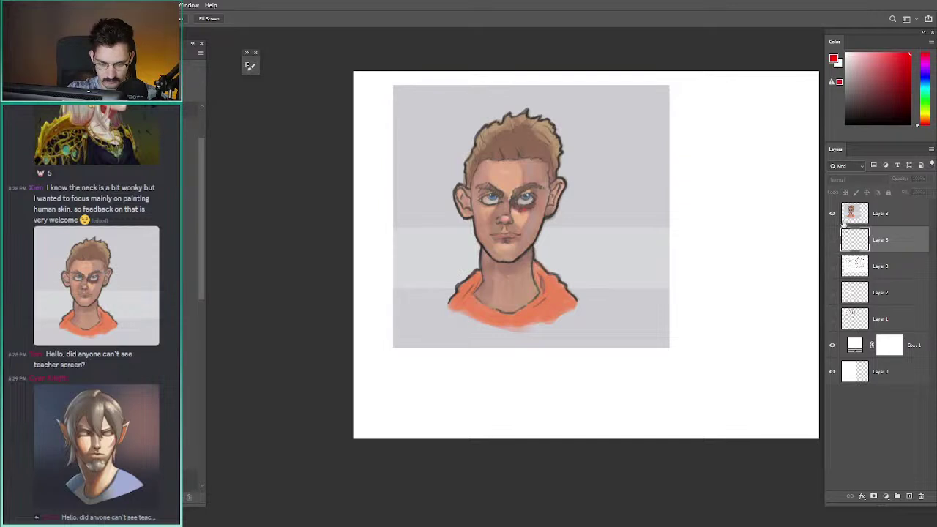
pyautogui.click(847, 212)
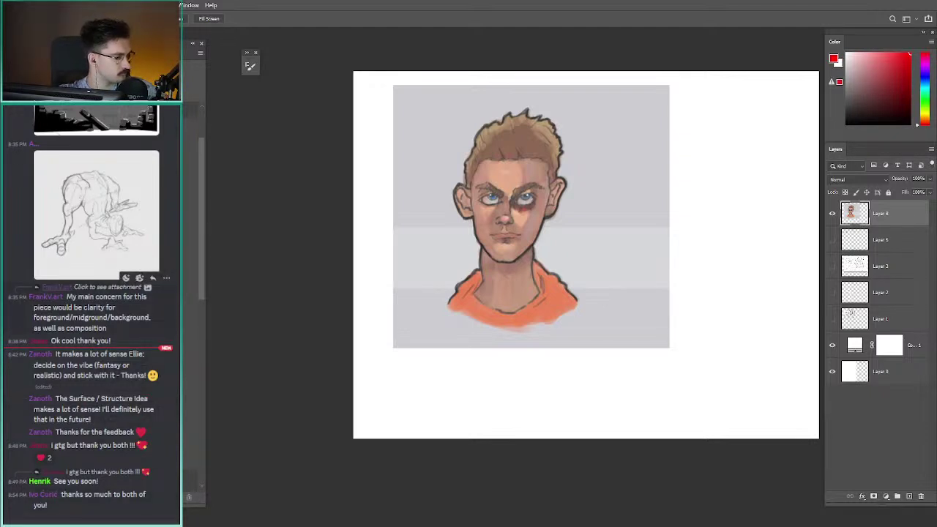
# - Find the orange-hoodie portrait's feedback request in the chat and view the pasted portrait closer
pyautogui.scroll(2, 91, 315)
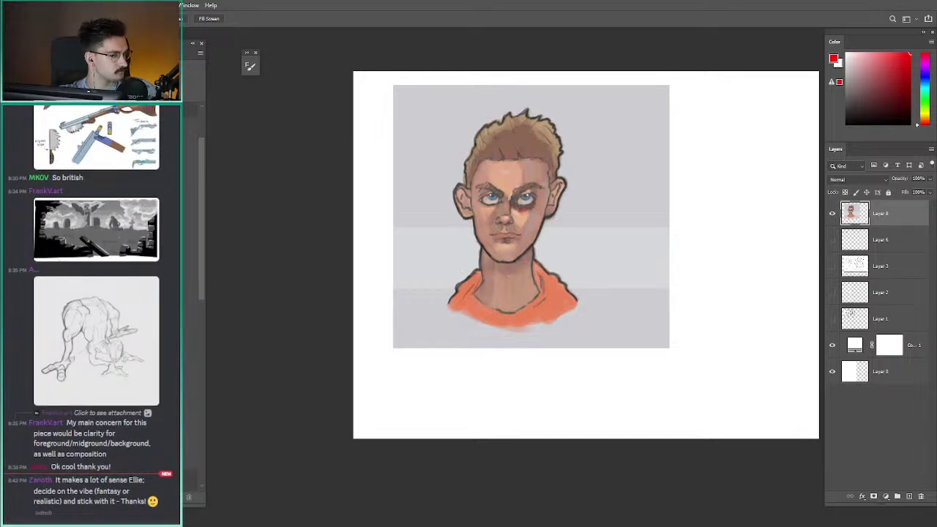
pyautogui.scroll(10, 91, 314)
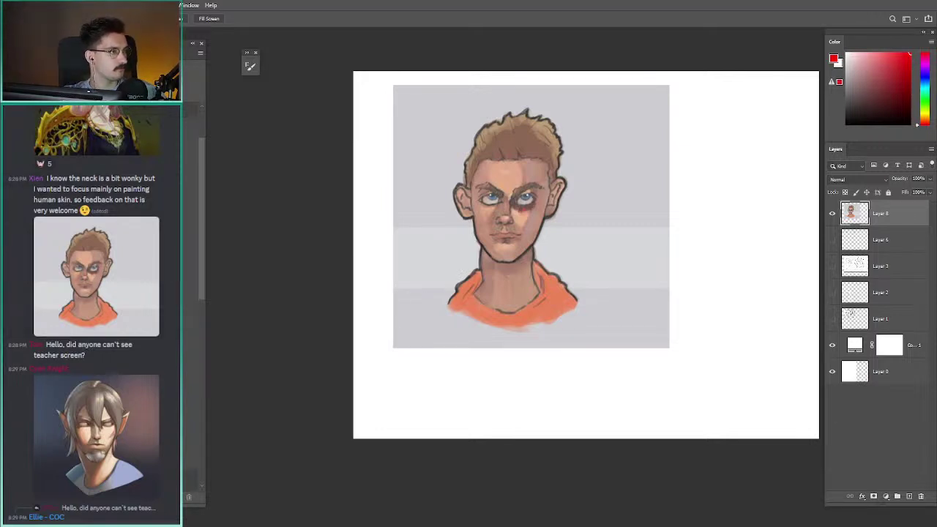
pyautogui.click(430, 157)
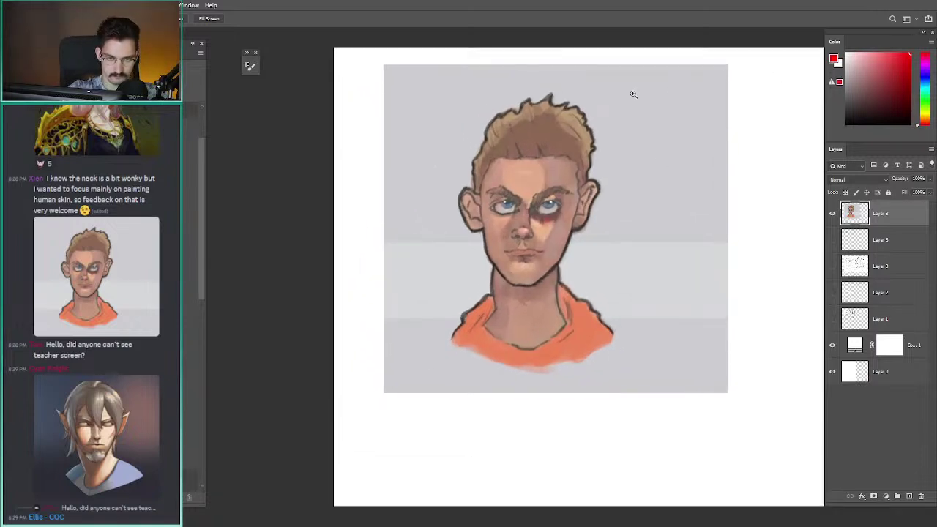
# - Outline the portrait's neck in red with a curved base and draw a vertical centre line down the face
pyautogui.press('b')
pyautogui.moveTo(489, 261); pyautogui.dragTo(504, 325)
pyautogui.hotkey('ctrl', 'z')
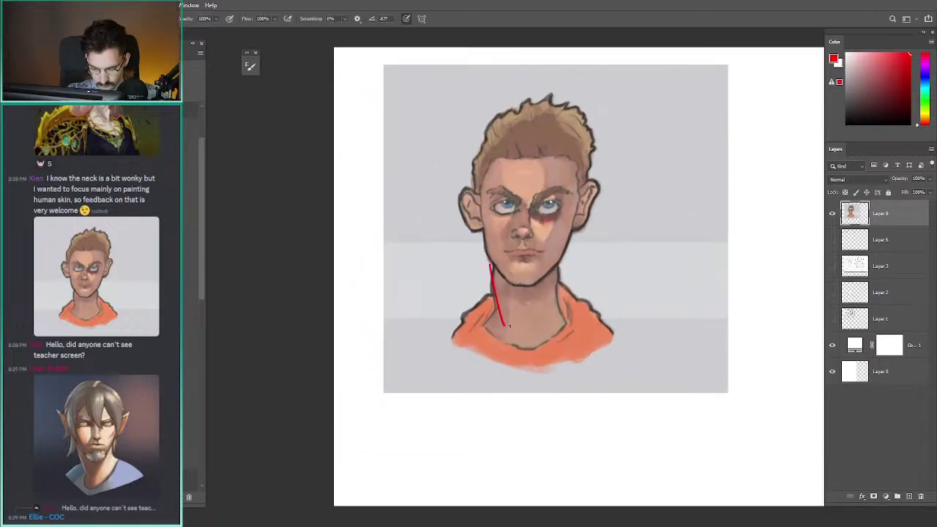
pyautogui.hotkey('ctrl', 'z')
pyautogui.moveTo(484, 216); pyautogui.dragTo(459, 218)
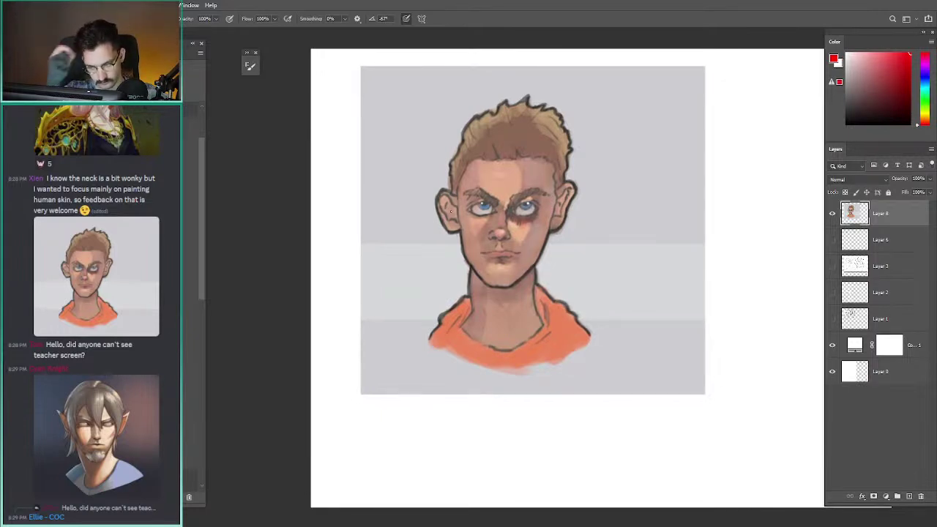
pyautogui.moveTo(466, 265); pyautogui.dragTo(475, 327)
pyautogui.moveTo(535, 266)
pyautogui.mouseDown()
pyautogui.moveTo(526, 331)
pyautogui.moveTo(489, 338)
pyautogui.moveTo(497, 340)
pyautogui.moveTo(472, 296)
pyautogui.moveTo(502, 150)
pyautogui.mouseUp()
pyautogui.hotkey('ctrl', 'z')
pyautogui.hotkey('ctrl', 'z')
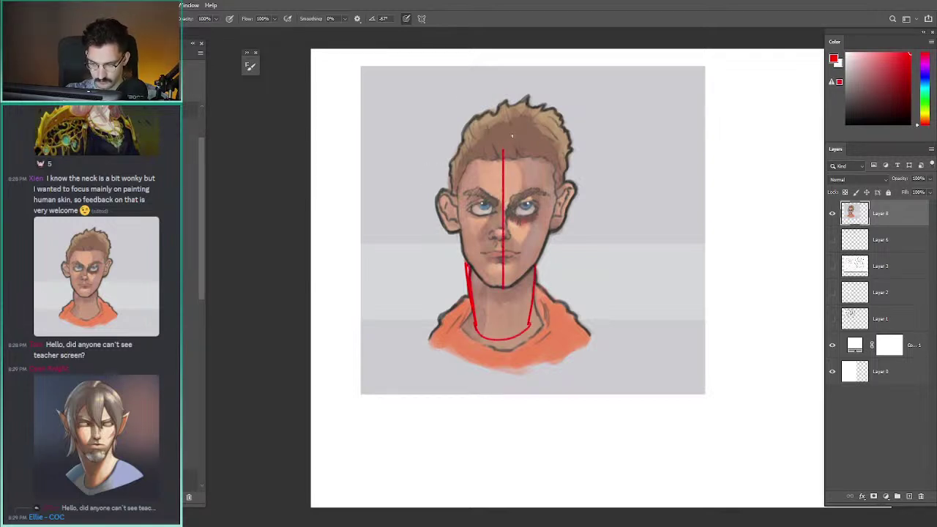
# - Draw a red cranium circle over the portrait's head, curving down past the temples onto both cheeks
pyautogui.moveTo(554, 210)
pyautogui.mouseDown()
pyautogui.moveTo(482, 129)
pyautogui.moveTo(450, 179)
pyautogui.moveTo(466, 136)
pyautogui.moveTo(524, 126)
pyautogui.moveTo(553, 180)
pyautogui.moveTo(502, 126)
pyautogui.moveTo(452, 163)
pyautogui.moveTo(453, 196)
pyautogui.moveTo(453, 163)
pyautogui.moveTo(503, 125)
pyautogui.moveTo(548, 155)
pyautogui.mouseUp()
pyautogui.hotkey('ctrl', 'z')
pyautogui.hotkey('ctrl', 'z')
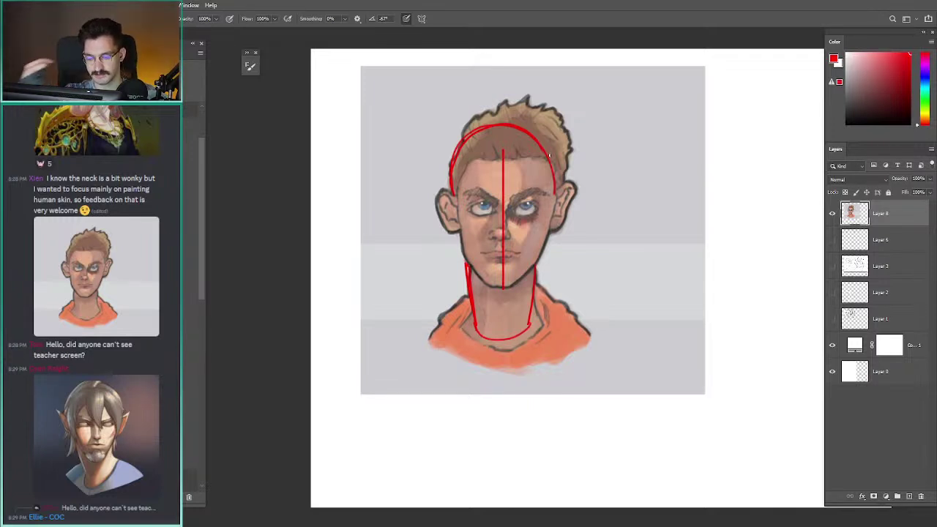
pyautogui.moveTo(553, 198); pyautogui.dragTo(522, 232)
pyautogui.hotkey('ctrl', 'z')
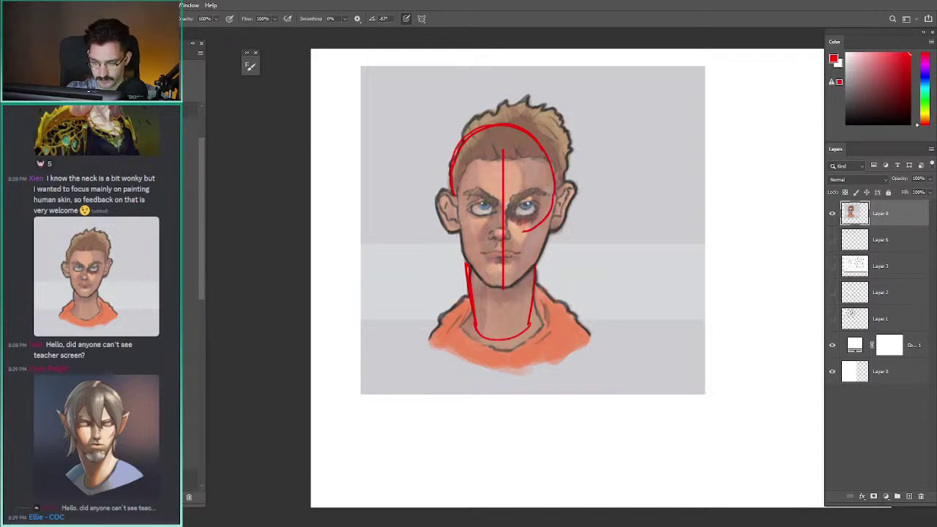
pyautogui.moveTo(454, 192); pyautogui.dragTo(480, 234)
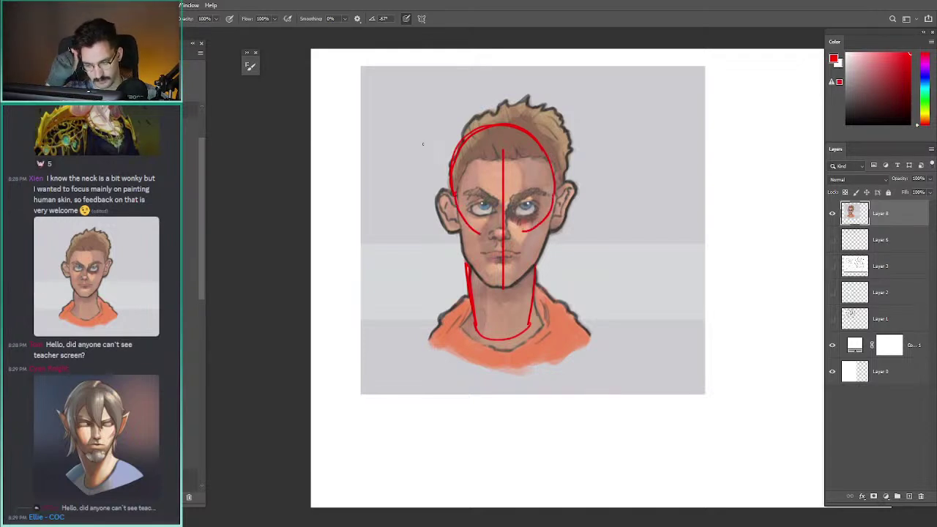
pyautogui.hotkey('ctrl', 'z')
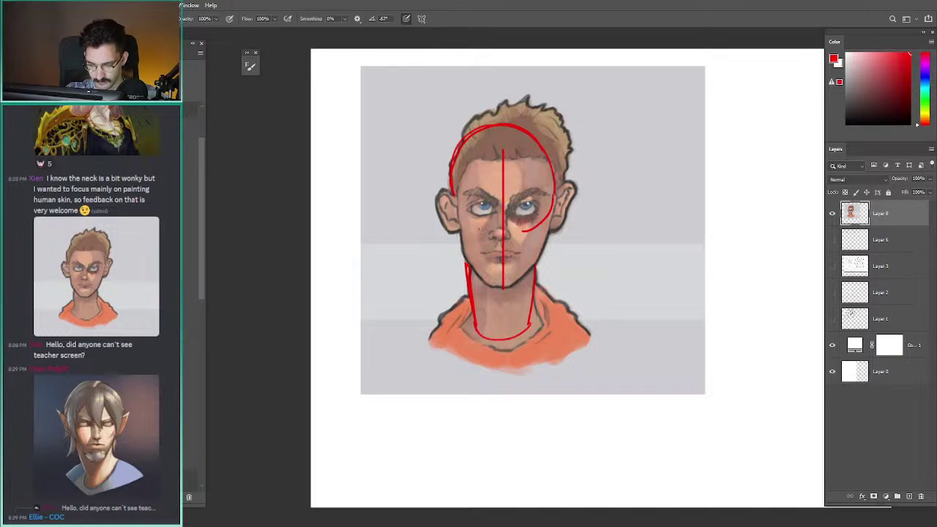
pyautogui.moveTo(451, 188); pyautogui.dragTo(475, 230)
pyautogui.hotkey('ctrl', 'z')
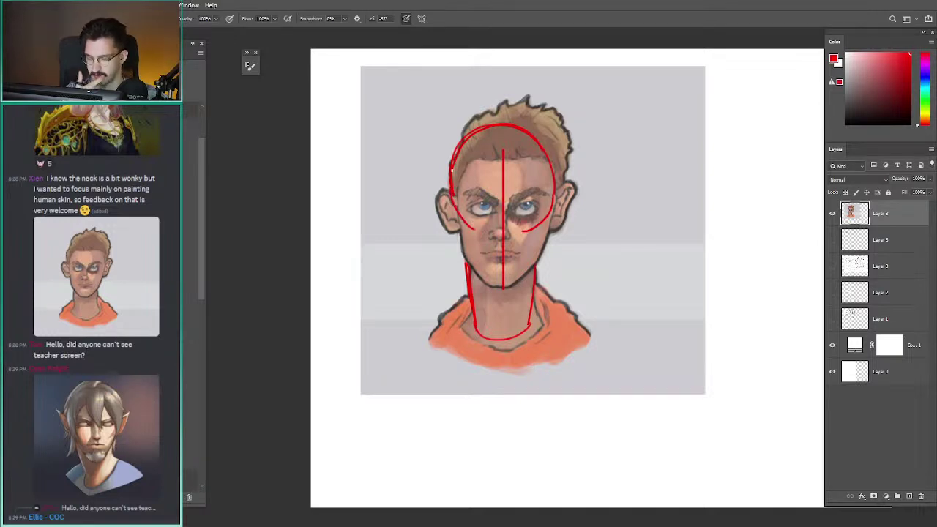
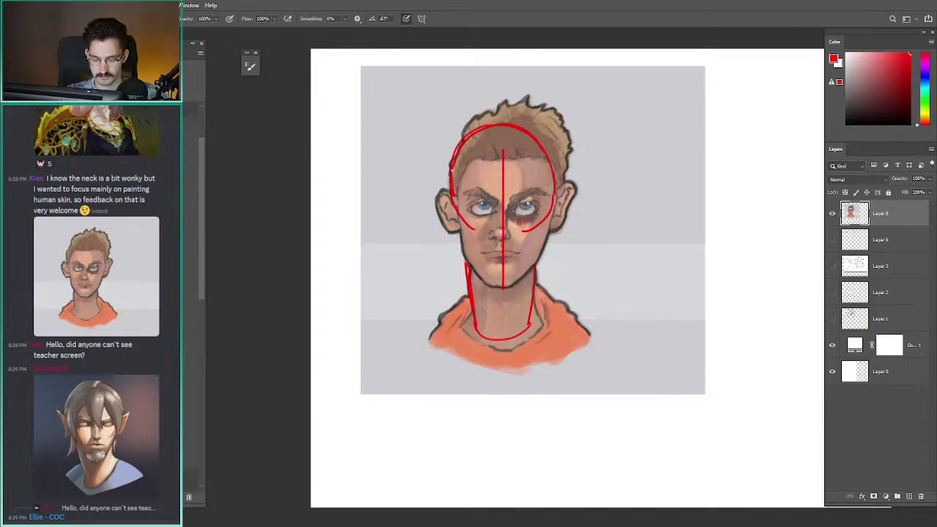
# - Sketch a separate red sphere with a curved vertical contour line beside the portrait's head
pyautogui.moveTo(662, 199)
pyautogui.mouseDown()
pyautogui.moveTo(644, 113)
pyautogui.moveTo(679, 195)
pyautogui.moveTo(686, 183)
pyautogui.moveTo(640, 117)
pyautogui.moveTo(647, 201)
pyautogui.mouseUp()
pyautogui.hotkey('ctrl', 'z')
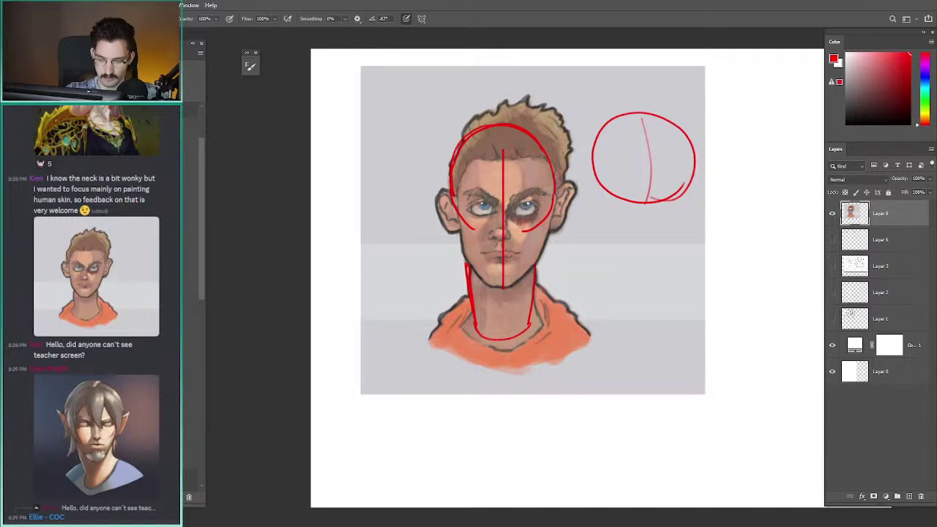
pyautogui.moveTo(445, 159); pyautogui.dragTo(404, 153)
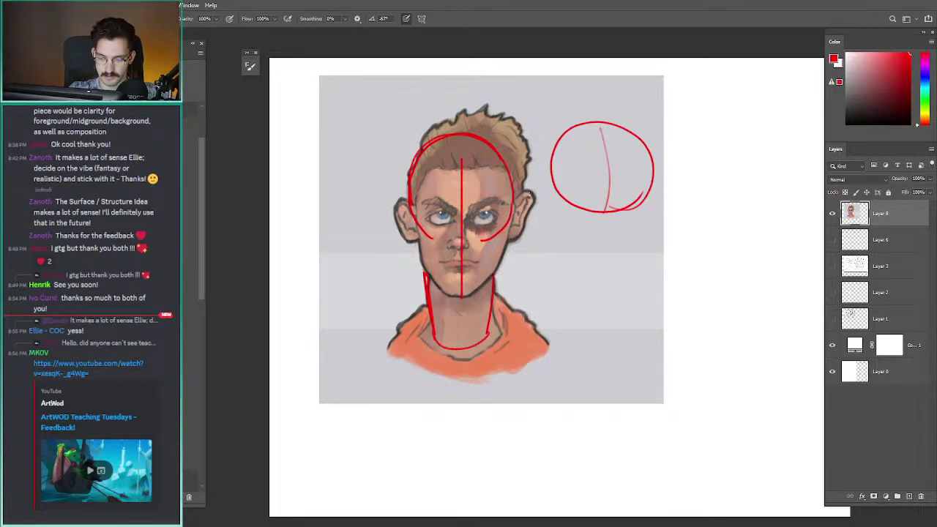
pyautogui.moveTo(497, 182); pyautogui.dragTo(436, 188)
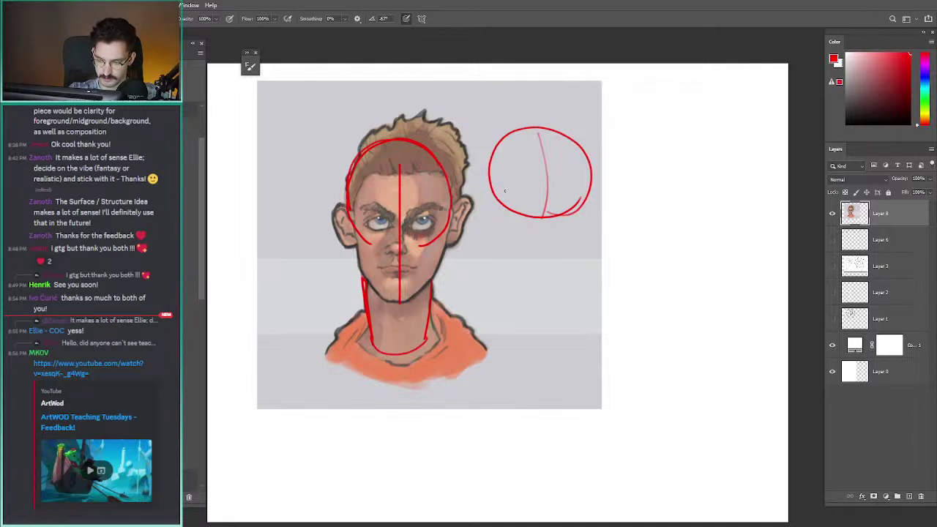
# - Try a larger red arc around the sphere, and draw a horizontal guideline across the portrait's brow
pyautogui.moveTo(557, 236)
pyautogui.mouseDown()
pyautogui.moveTo(604, 175)
pyautogui.moveTo(469, 175)
pyautogui.mouseUp()
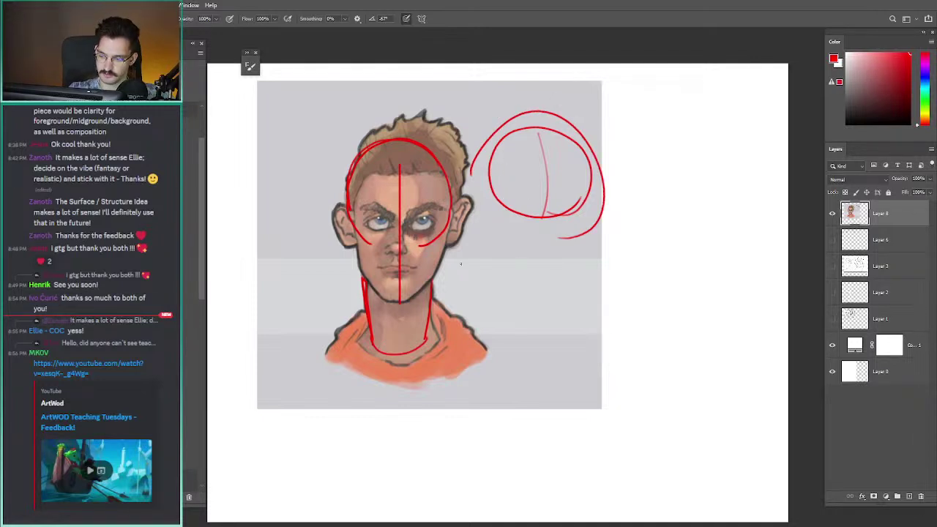
pyautogui.hotkey('ctrl', 'z')
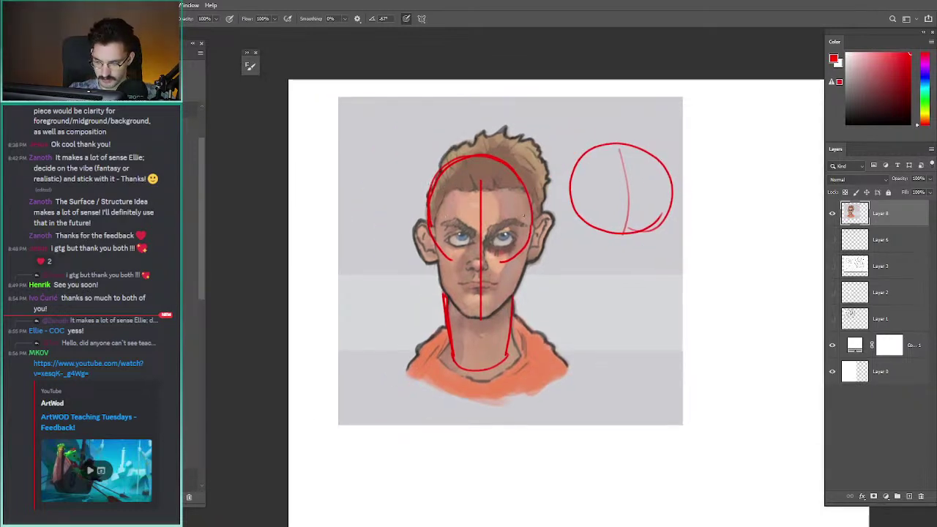
pyautogui.moveTo(548, 214); pyautogui.dragTo(410, 214)
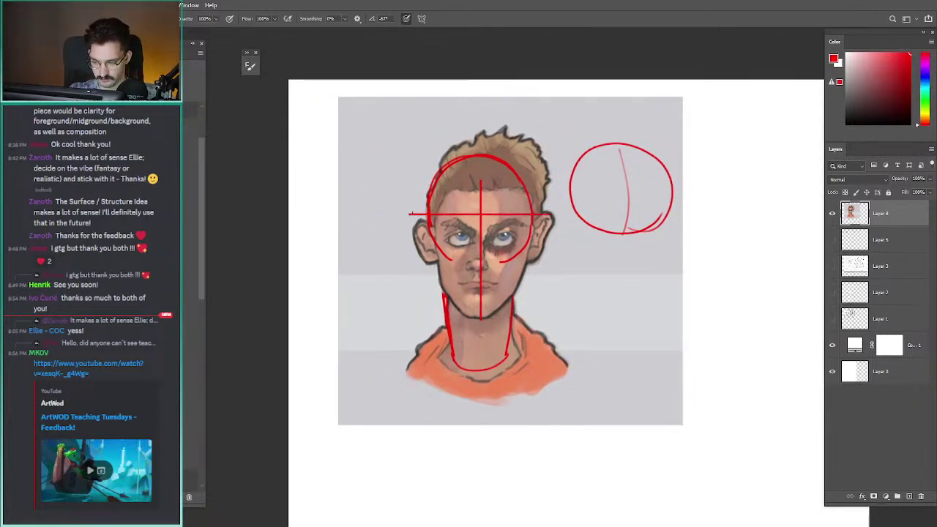
# - Draw a red horizontal guideline across the portrait's face at the base of the cranium circle
pyautogui.moveTo(544, 252); pyautogui.dragTo(422, 255)
pyautogui.hotkey('ctrl', 'z')
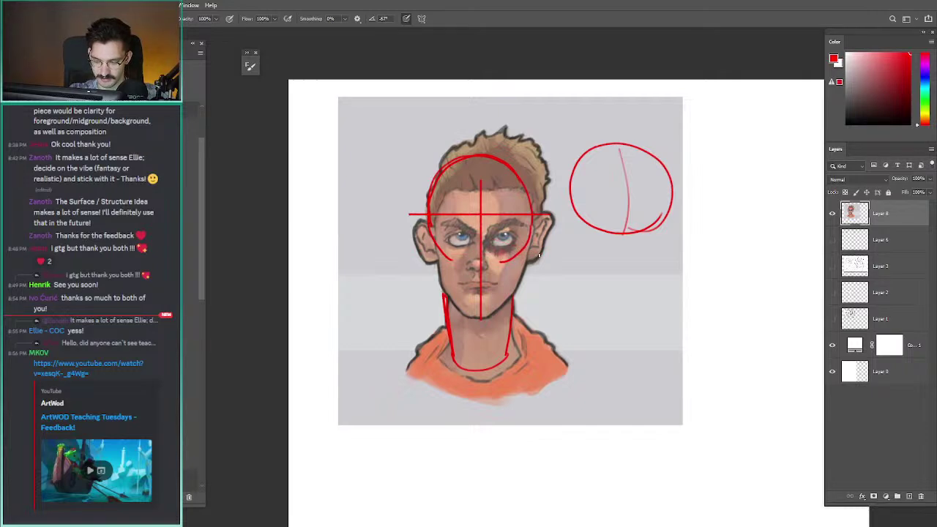
pyautogui.moveTo(544, 254); pyautogui.dragTo(432, 256)
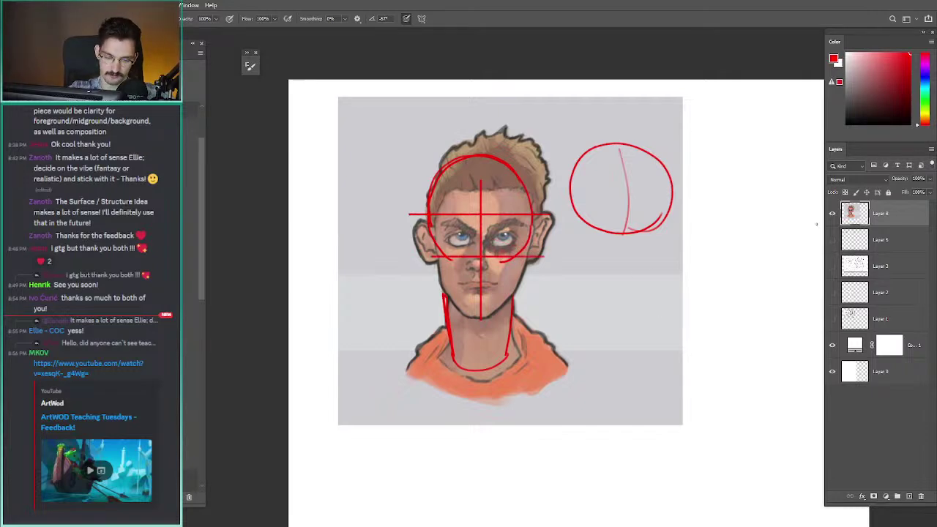
# - Hide the portrait to view the Layer 3 ink drawing, and switch back to the portrait
pyautogui.click(831, 213)
pyautogui.click(832, 265)
pyautogui.moveTo(573, 215); pyautogui.dragTo(529, 208)
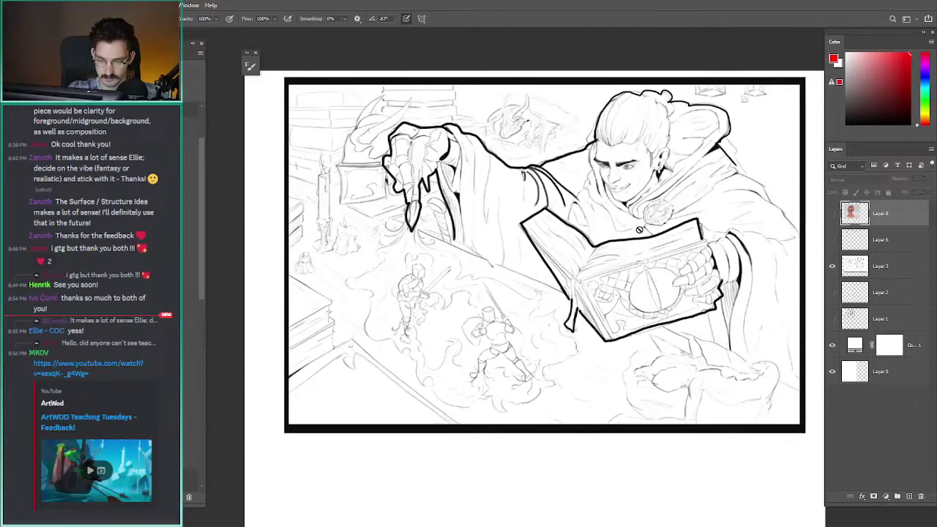
pyautogui.click(832, 266)
pyautogui.click(831, 213)
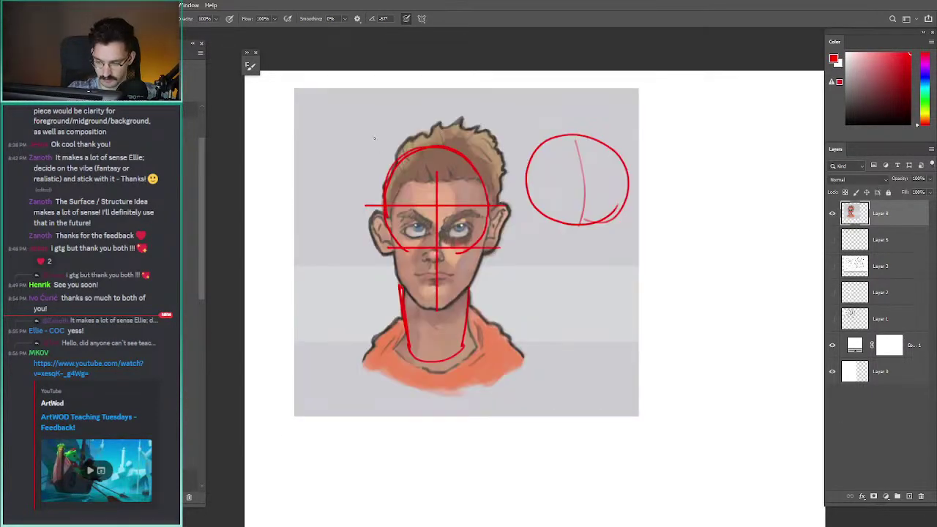
pyautogui.moveTo(374, 138); pyautogui.dragTo(438, 131)
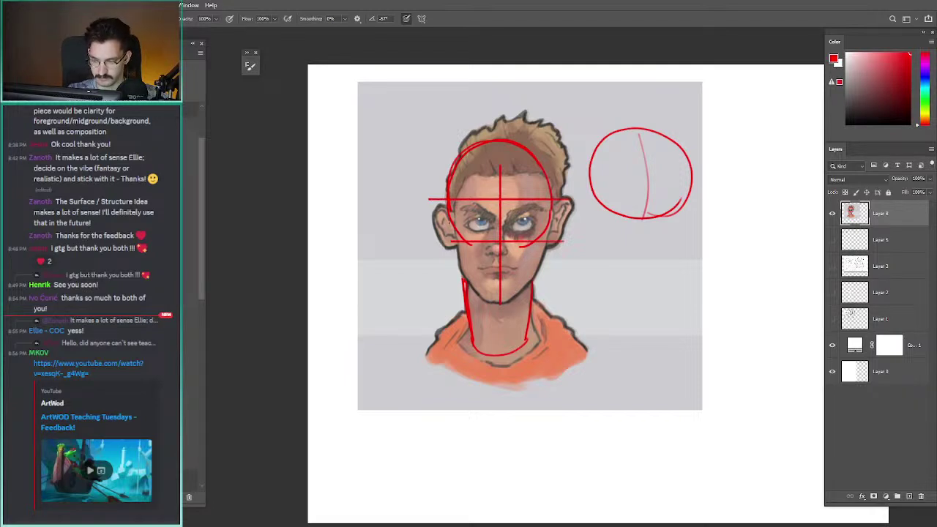
pyautogui.moveTo(462, 212); pyautogui.dragTo(453, 180)
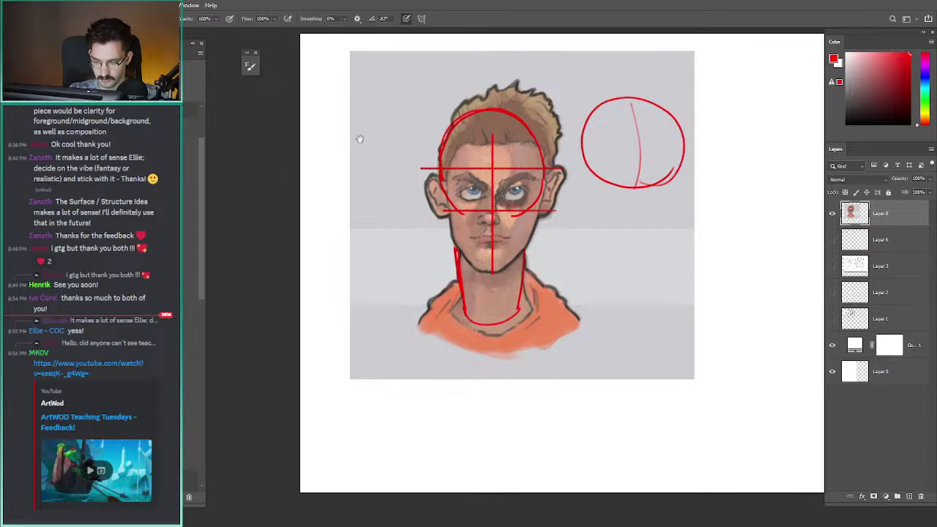
pyautogui.moveTo(377, 138); pyautogui.dragTo(430, 212)
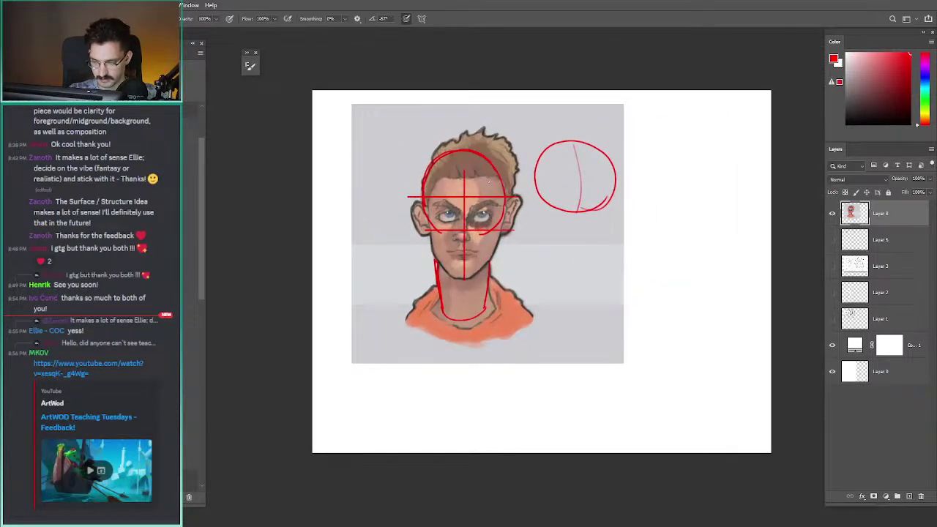
pyautogui.scroll(1, 442, 166)
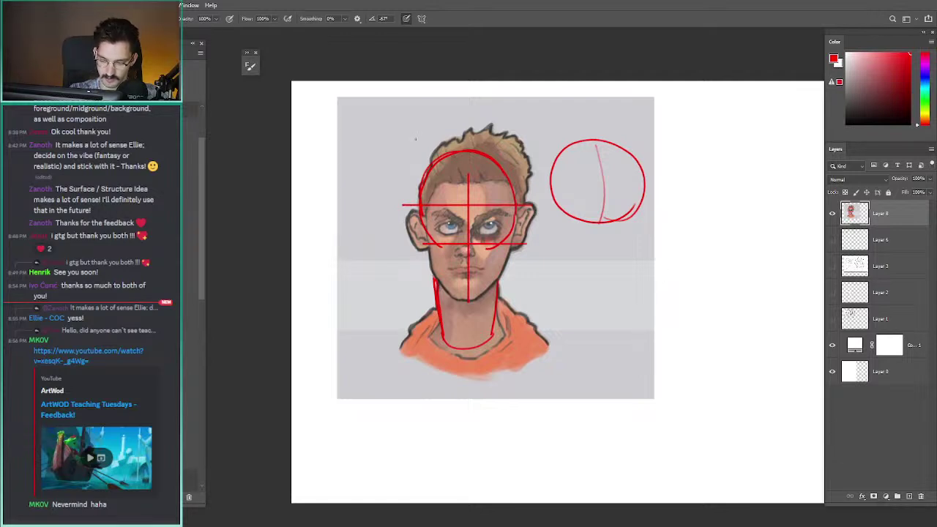
pyautogui.moveTo(411, 176); pyautogui.dragTo(451, 190)
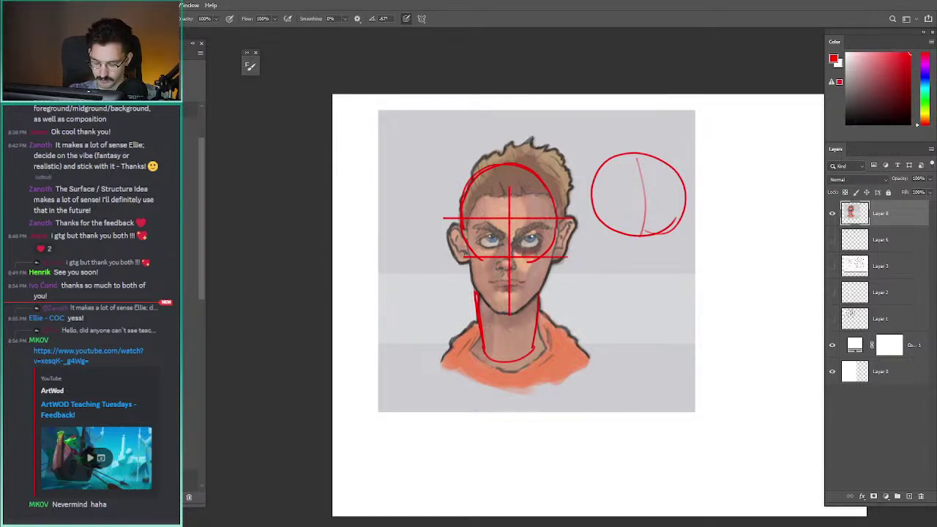
# - Try a large red loop around the portrait's whole head, from above the hair to below the chin
pyautogui.moveTo(578, 215)
pyautogui.mouseDown()
pyautogui.moveTo(574, 183)
pyautogui.moveTo(399, 146)
pyautogui.mouseUp()
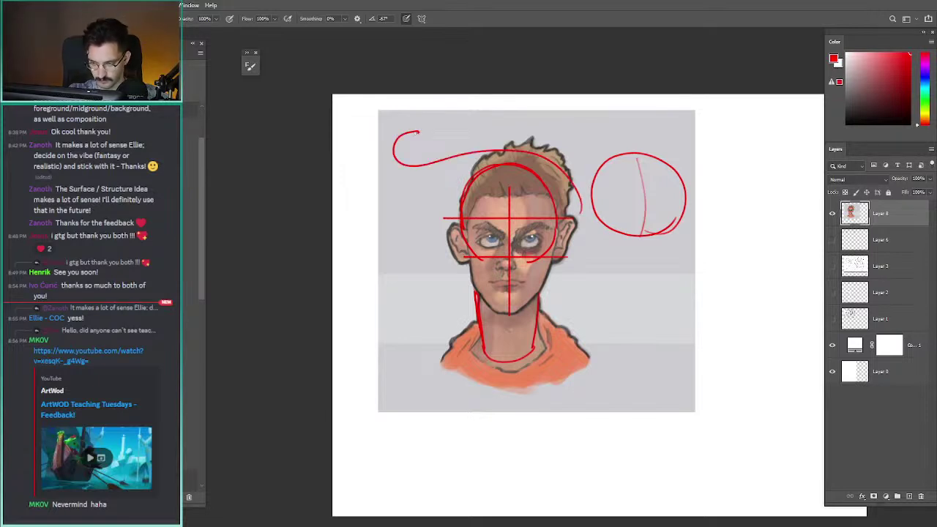
pyautogui.hotkey('ctrl', 'z')
pyautogui.moveTo(426, 218)
pyautogui.mouseDown()
pyautogui.moveTo(518, 330)
pyautogui.moveTo(542, 321)
pyautogui.moveTo(571, 249)
pyautogui.mouseUp()
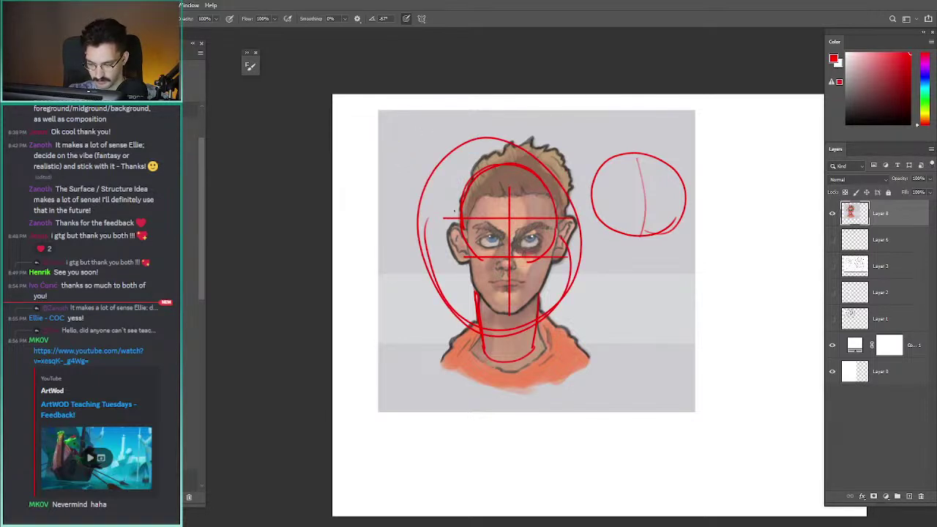
pyautogui.hotkey('ctrl', 'z')
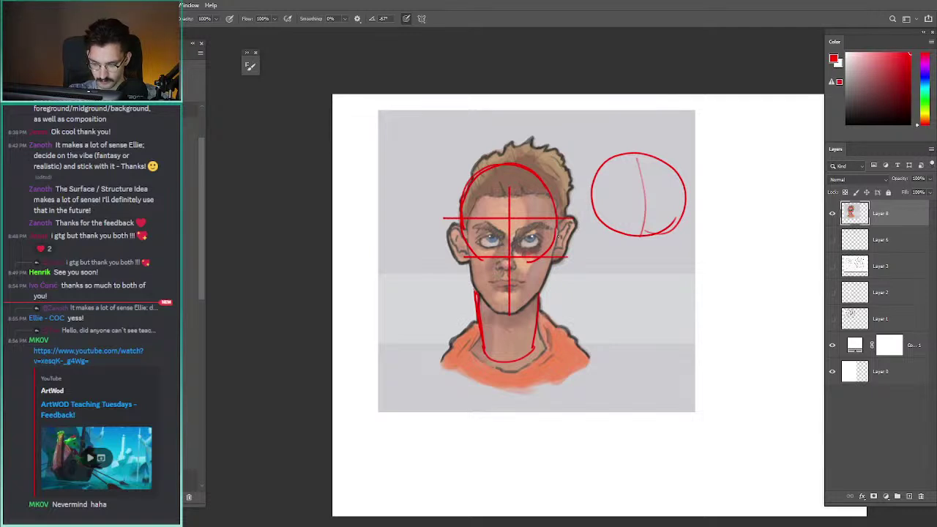
# - Draw a red horizontal guideline across the portrait's eyes, and try a small circle around the nose
pyautogui.moveTo(467, 243)
pyautogui.mouseDown()
pyautogui.moveTo(553, 242)
pyautogui.moveTo(509, 255)
pyautogui.mouseUp()
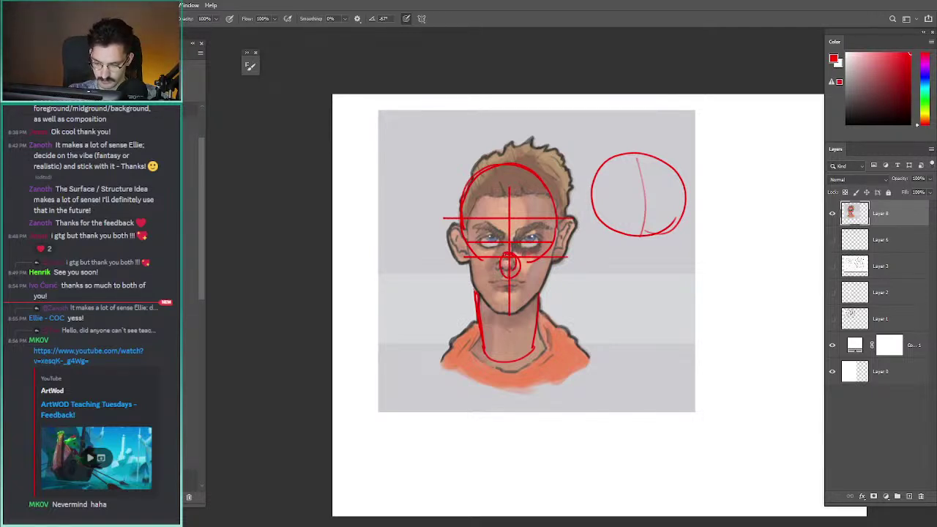
pyautogui.hotkey('ctrl', 'z')
pyautogui.click(508, 236)
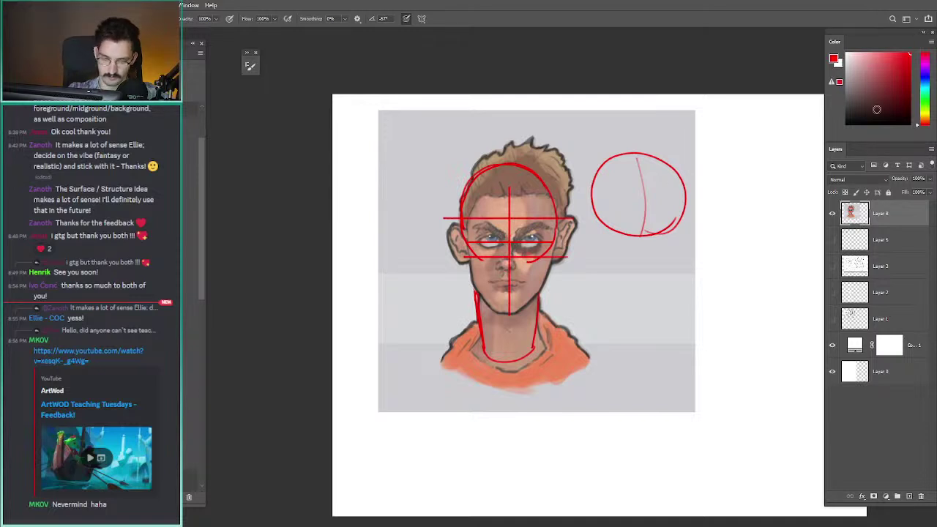
# - Switch the brush colour to blue and draw an arrow pointing diagonally up from the cranium circle into the hair
pyautogui.click(925, 78)
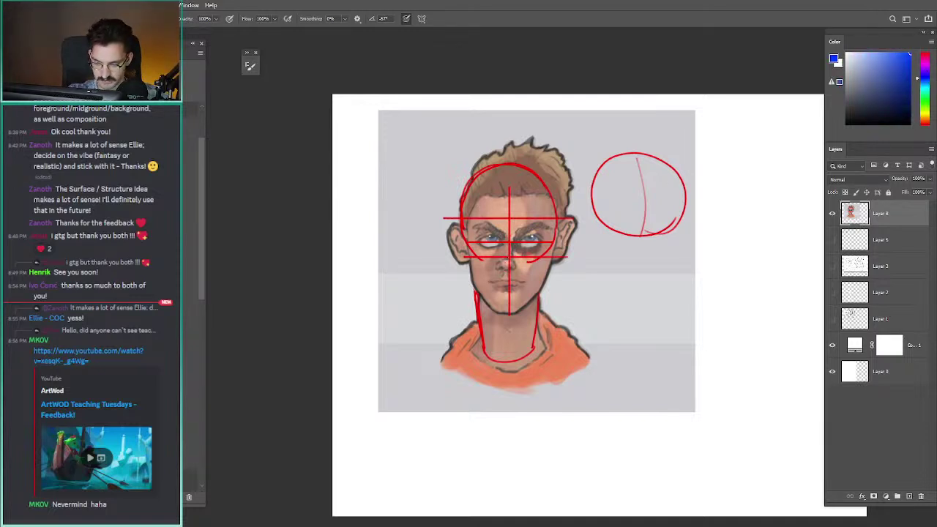
pyautogui.moveTo(508, 234); pyautogui.dragTo(505, 269)
pyautogui.hotkey('ctrl', 'z')
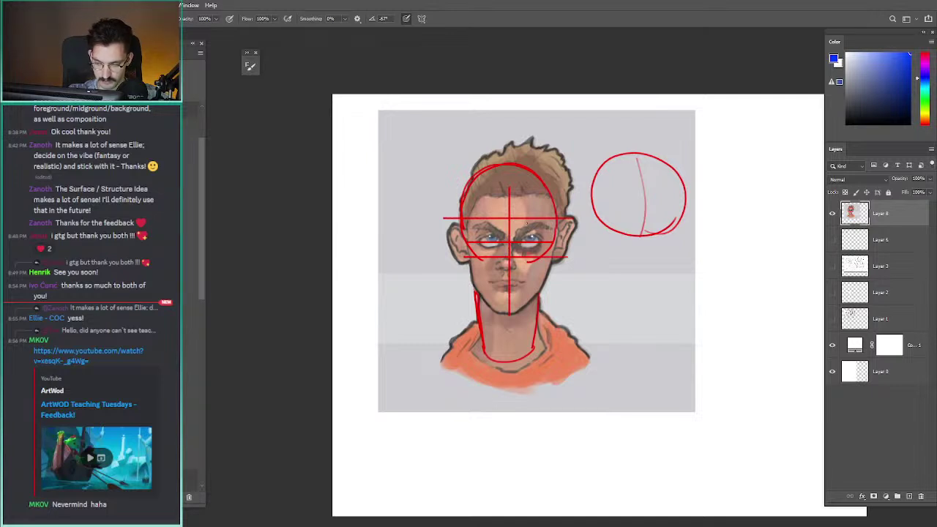
pyautogui.moveTo(556, 195)
pyautogui.mouseDown()
pyautogui.moveTo(527, 165)
pyautogui.moveTo(560, 158)
pyautogui.mouseUp()
pyautogui.hotkey('ctrl', 'z')
pyautogui.moveTo(559, 158); pyautogui.dragTo(556, 172)
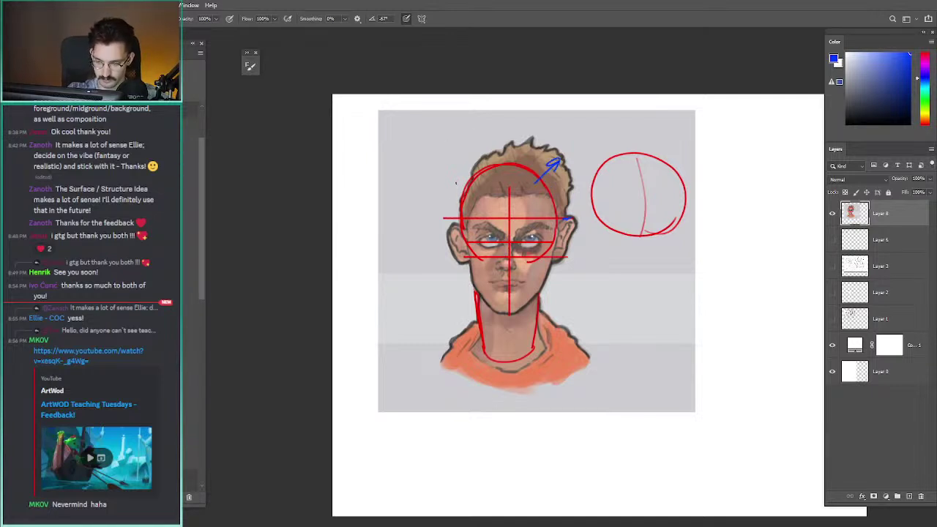
# - Try a blue horizontal line over the portrait's red brow guideline
pyautogui.moveTo(445, 227); pyautogui.dragTo(572, 218)
pyautogui.hotkey('ctrl', 'z')
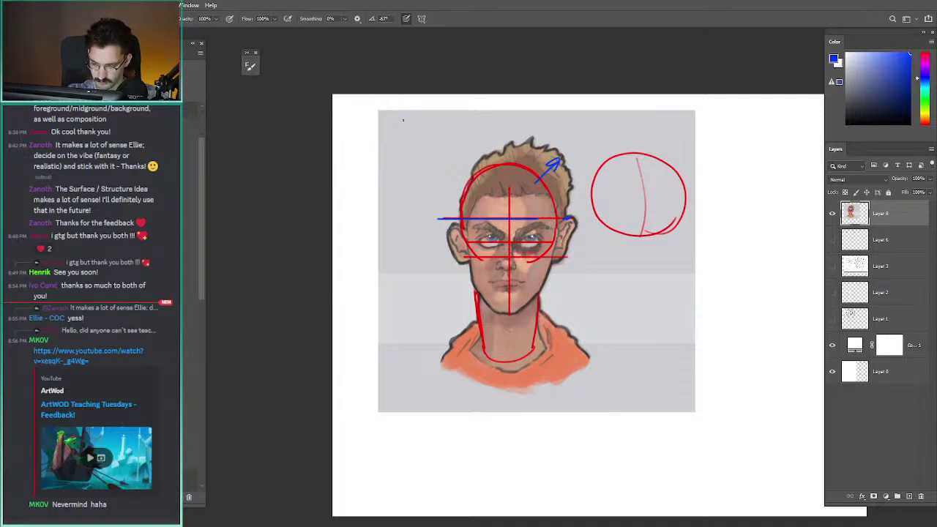
pyautogui.hotkey('ctrl', 'z')
# - Draw crossing blue vertical and horizontal lines beside the portrait's head, and a short blue line across the mouth
pyautogui.moveTo(420, 136); pyautogui.dragTo(420, 277)
pyautogui.moveTo(474, 166); pyautogui.dragTo(355, 168)
pyautogui.hotkey('ctrl', 'z')
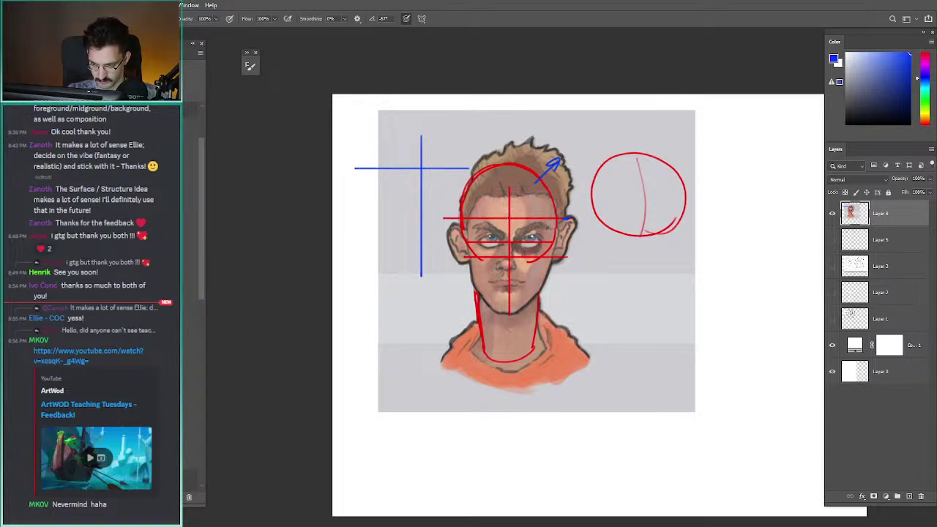
pyautogui.moveTo(500, 279)
pyautogui.mouseDown()
pyautogui.moveTo(526, 279)
pyautogui.moveTo(493, 279)
pyautogui.mouseUp()
pyautogui.hotkey('ctrl', 'z')
pyautogui.hotkey('ctrl', 'z')
pyautogui.moveTo(512, 225); pyautogui.dragTo(472, 215)
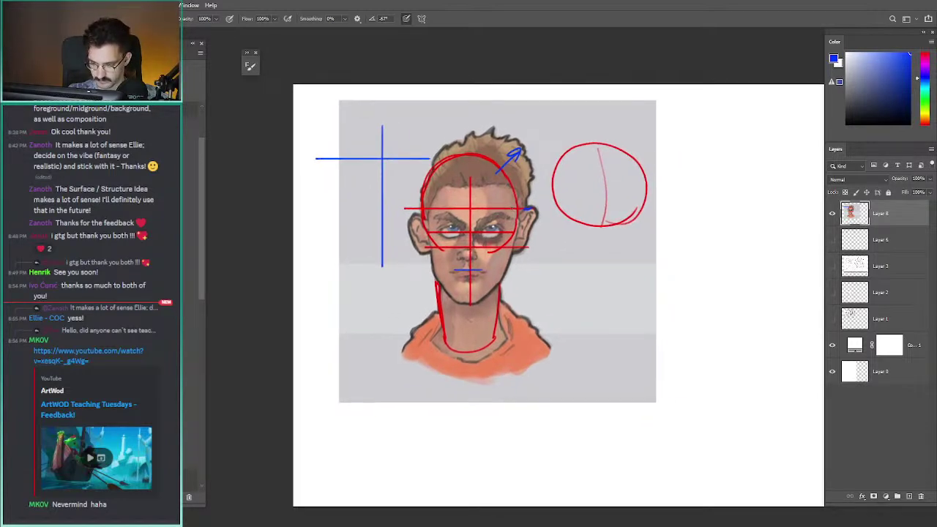
# - Reset the brush colour to black and try strokes around the portrait's head and across the brow
pyautogui.press('d')
pyautogui.moveTo(530, 256); pyautogui.dragTo(473, 165)
pyautogui.hotkey('ctrl', 'z')
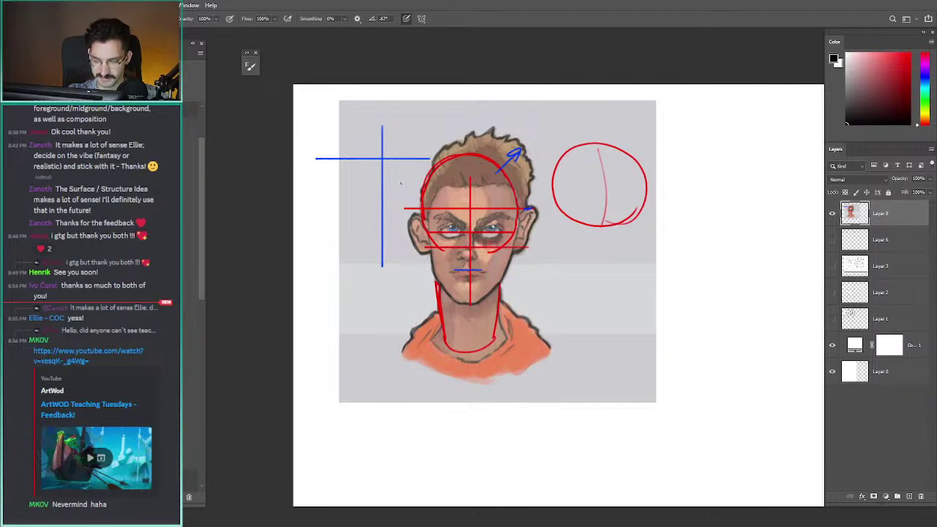
pyautogui.moveTo(398, 204)
pyautogui.mouseDown()
pyautogui.moveTo(540, 264)
pyautogui.moveTo(435, 152)
pyautogui.mouseUp()
pyautogui.hotkey('ctrl', 'z')
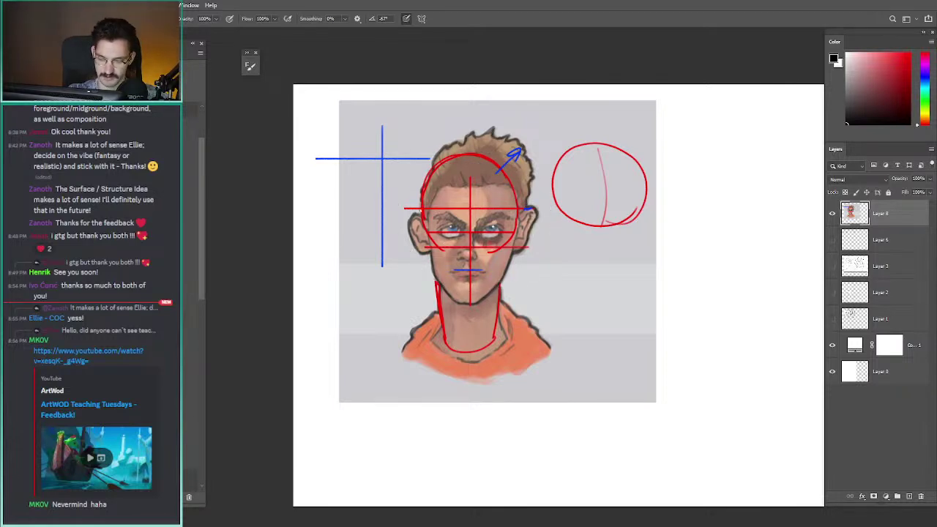
pyautogui.moveTo(409, 210); pyautogui.dragTo(537, 208)
pyautogui.hotkey('ctrl', 'z')
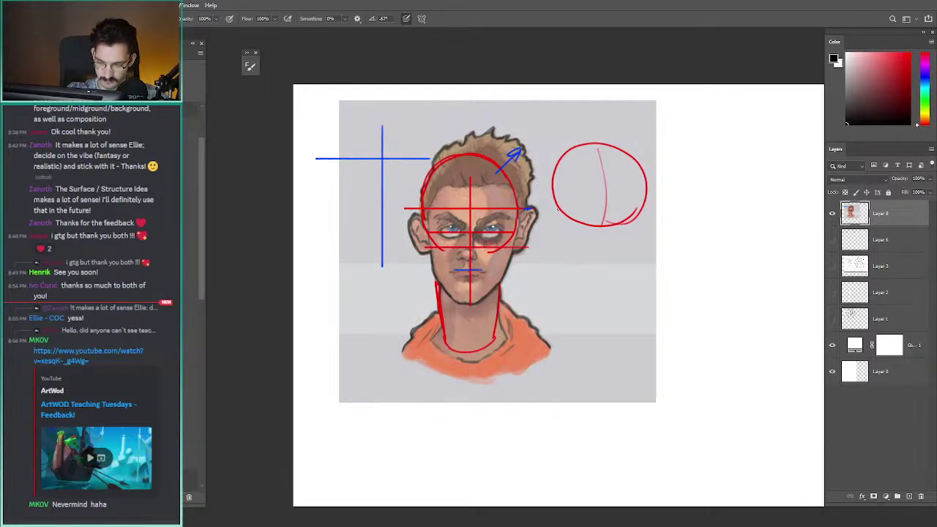
# - Hide the Layer 8 portrait, and preview the grey-haired elf portrait submitted in the chat
pyautogui.click(830, 214)
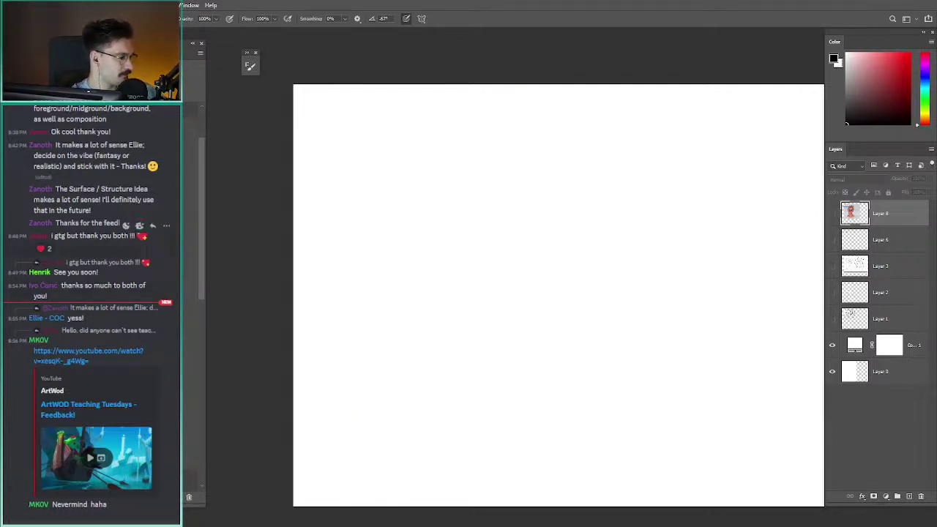
pyautogui.scroll(10, 92, 307)
pyautogui.scroll(5, 91, 307)
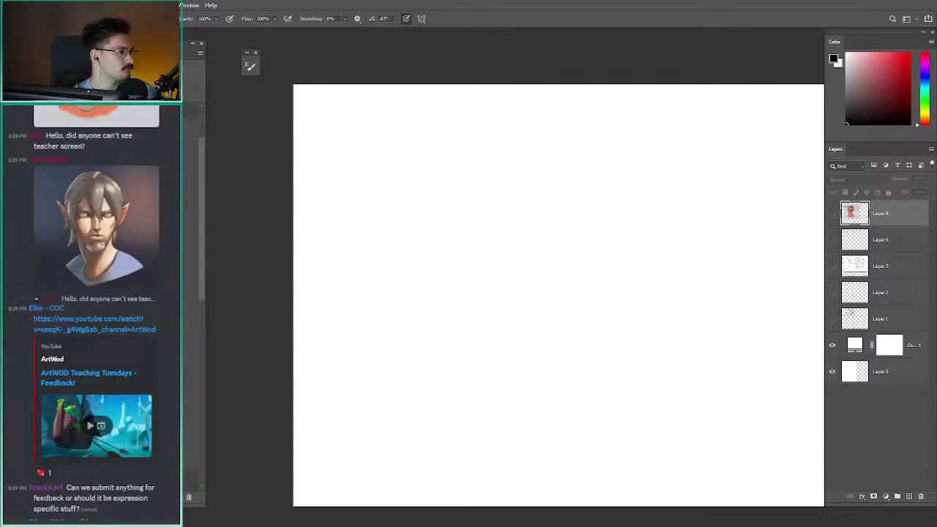
pyautogui.click(96, 225)
pyautogui.press('Escape')
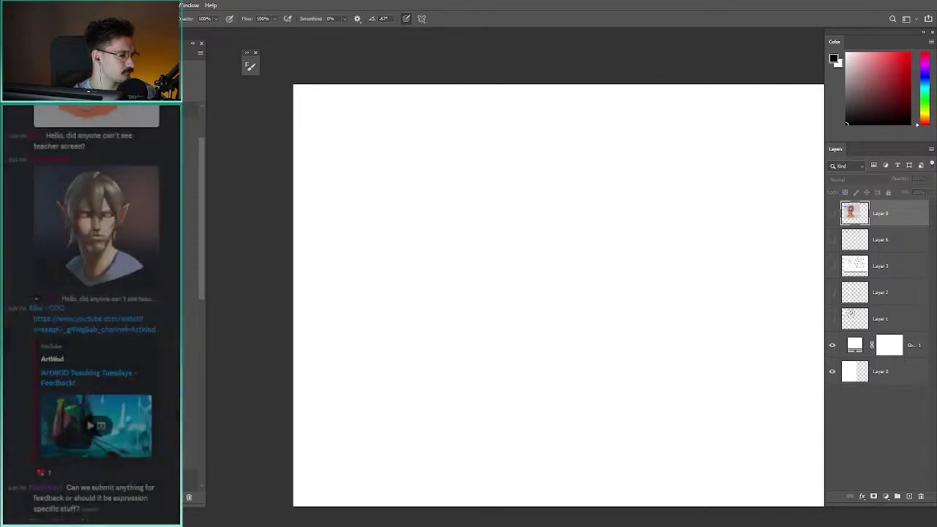
# - Look through the chat's remaining submissions and preview the shark-inspired shotgun concept sheet
pyautogui.scroll(-1, 92, 314)
pyautogui.scroll(-3, 91, 315)
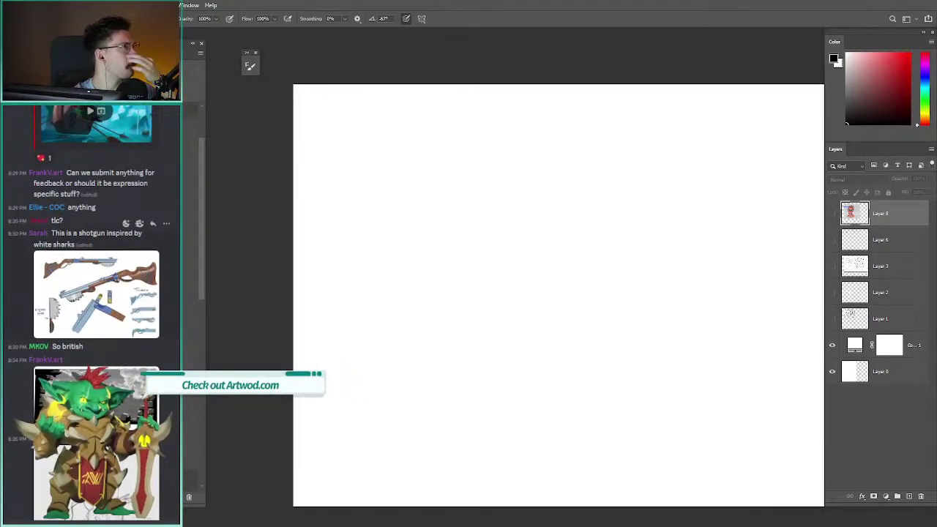
pyautogui.scroll(-8, 92, 314)
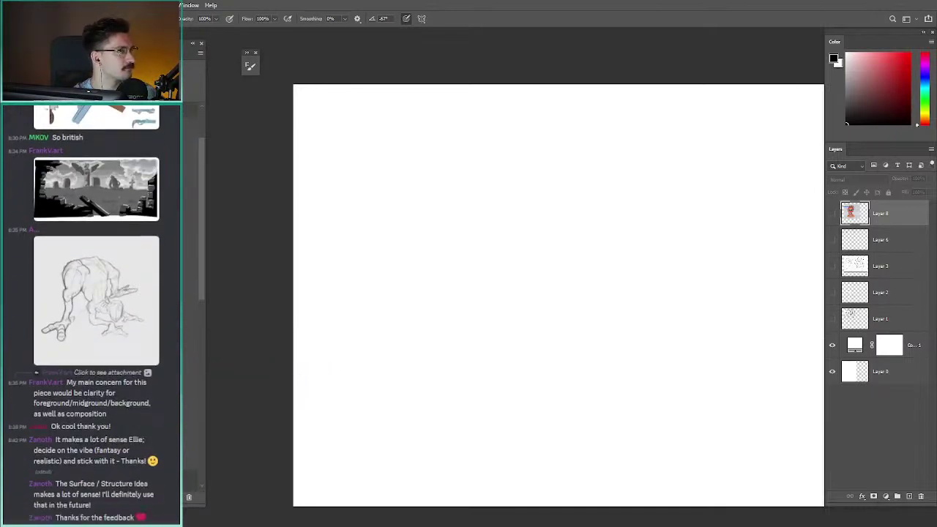
pyautogui.scroll(-3, 92, 315)
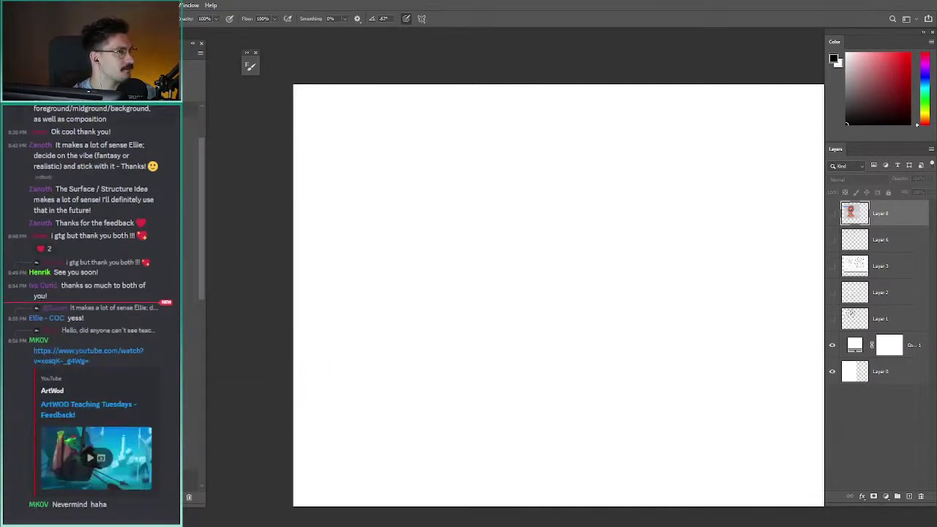
pyautogui.scroll(5, 91, 315)
pyautogui.scroll(2, 91, 314)
pyautogui.click(96, 231)
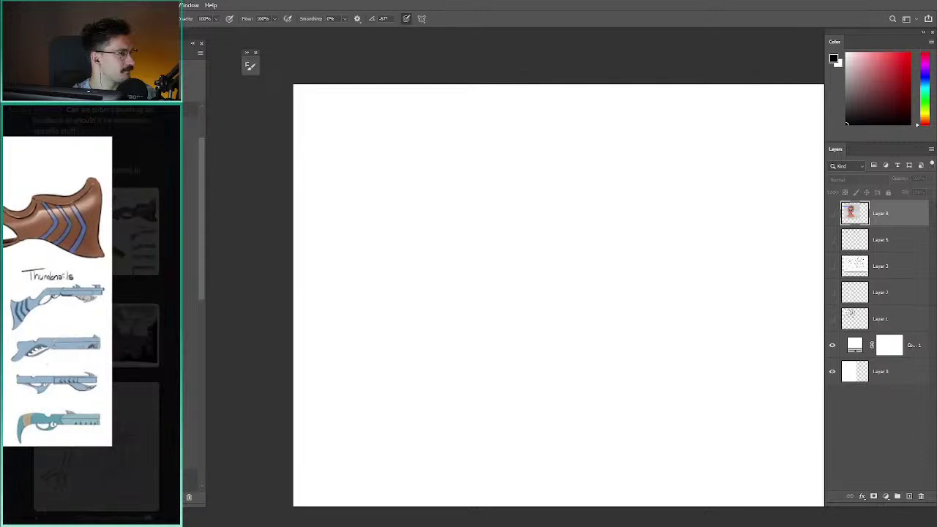
pyautogui.press('Escape')
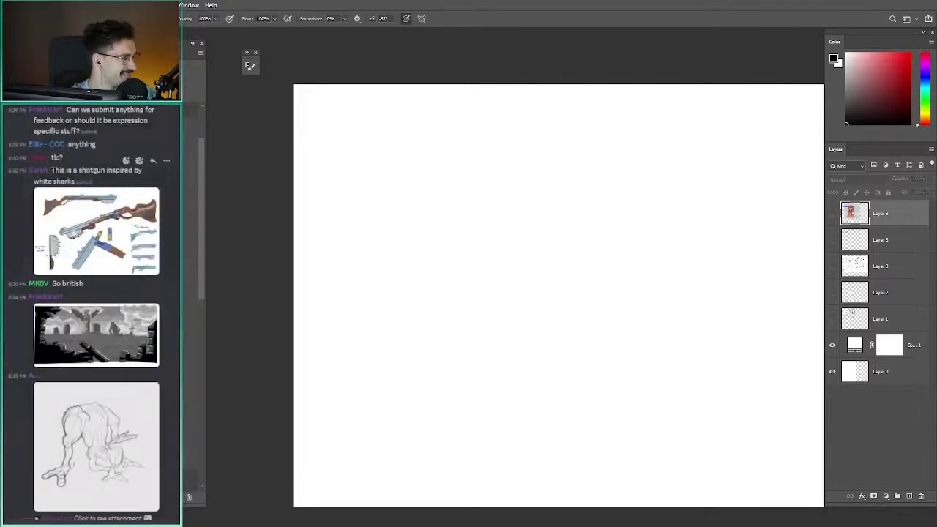
# - Preview the greyscale graveyard scene, and open the bent-over figure sketch from the chat
pyautogui.scroll(-1, 92, 315)
pyautogui.scroll(1, 92, 315)
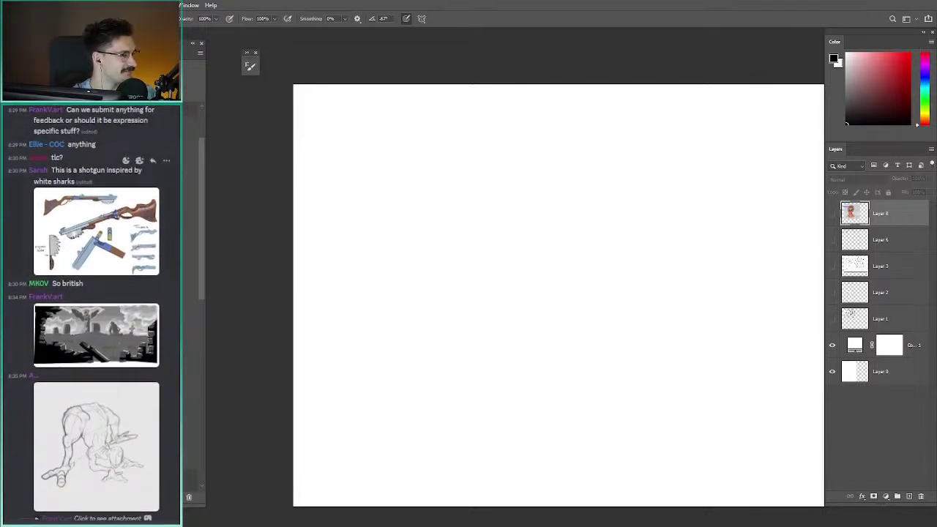
pyautogui.click(95, 334)
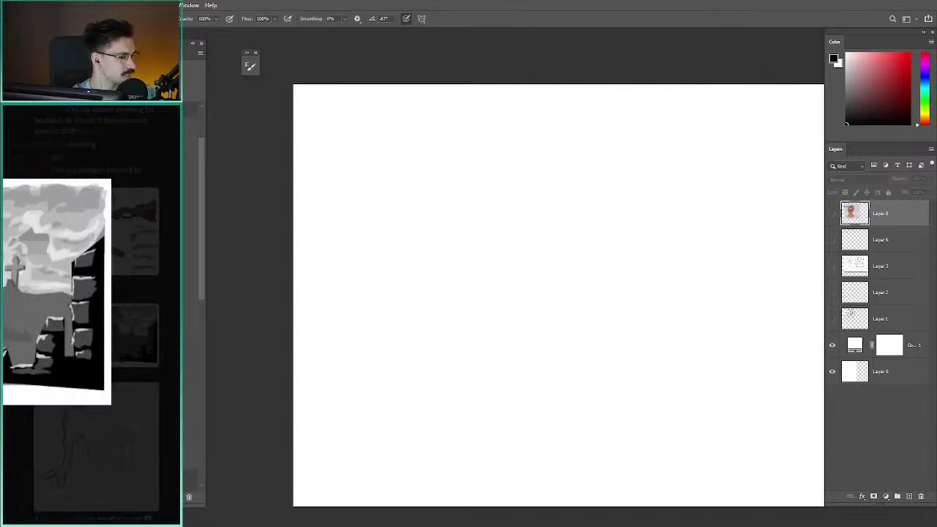
pyautogui.press('Escape')
pyautogui.click(103, 335)
pyautogui.press('Escape')
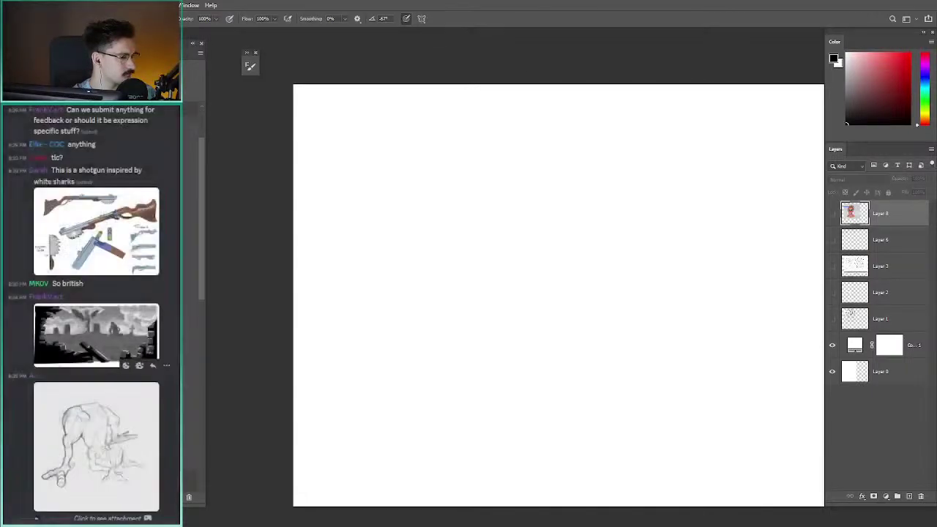
pyautogui.click(96, 445)
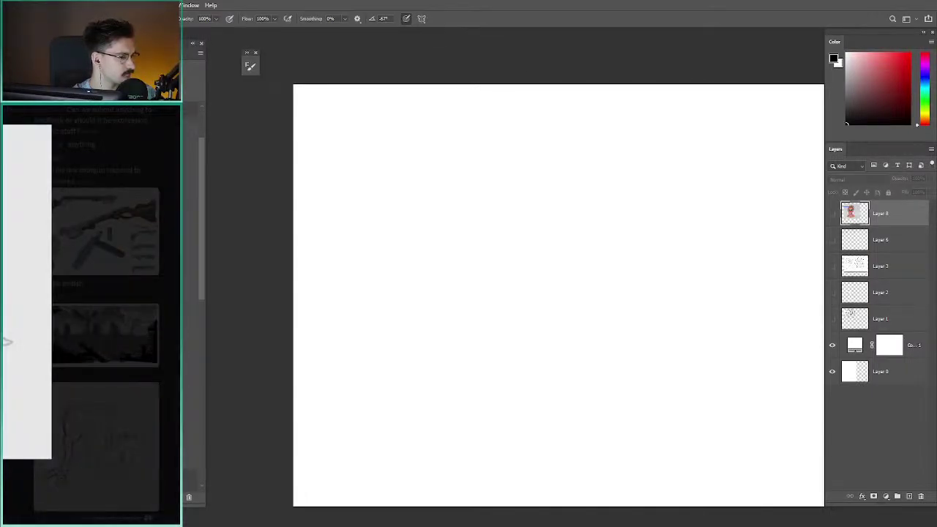
# - Close the figure sketch preview and paste the copied grey-haired elf portrait onto a new layer
pyautogui.press('Escape')
pyautogui.scroll(-3, 95, 315)
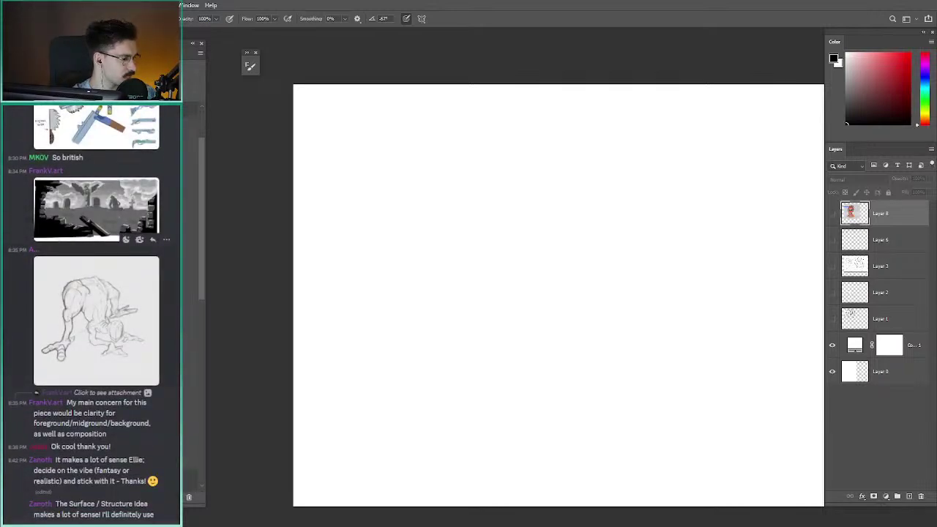
pyautogui.scroll(1, 95, 297)
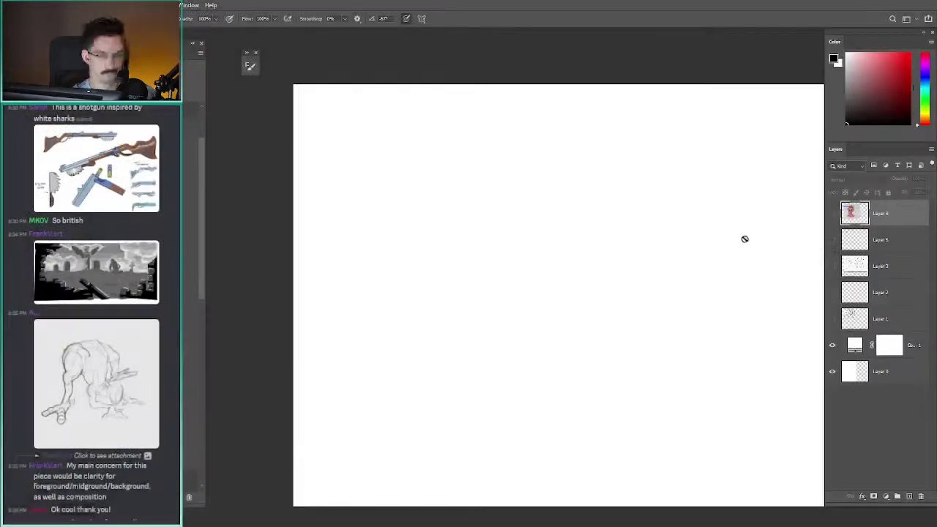
pyautogui.click(733, 238)
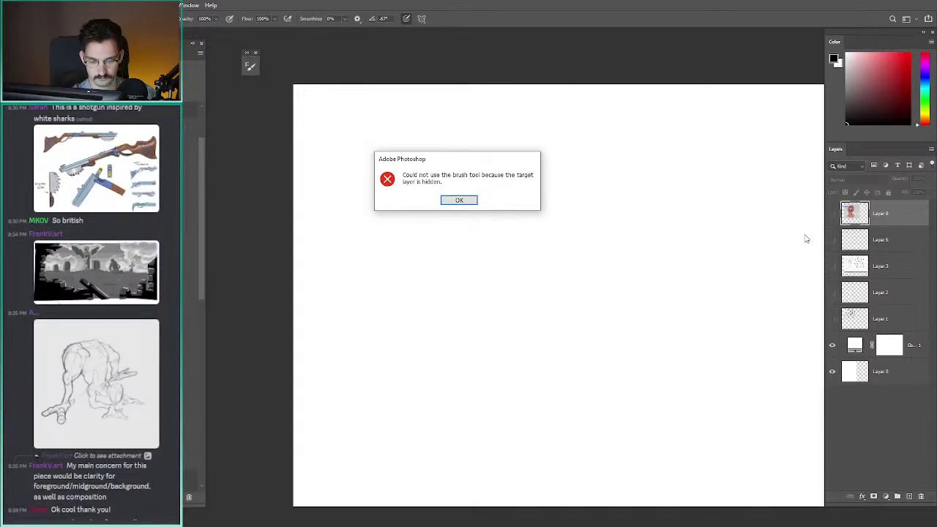
pyautogui.press('Return')
pyautogui.hotkey('ctrl', 'v')
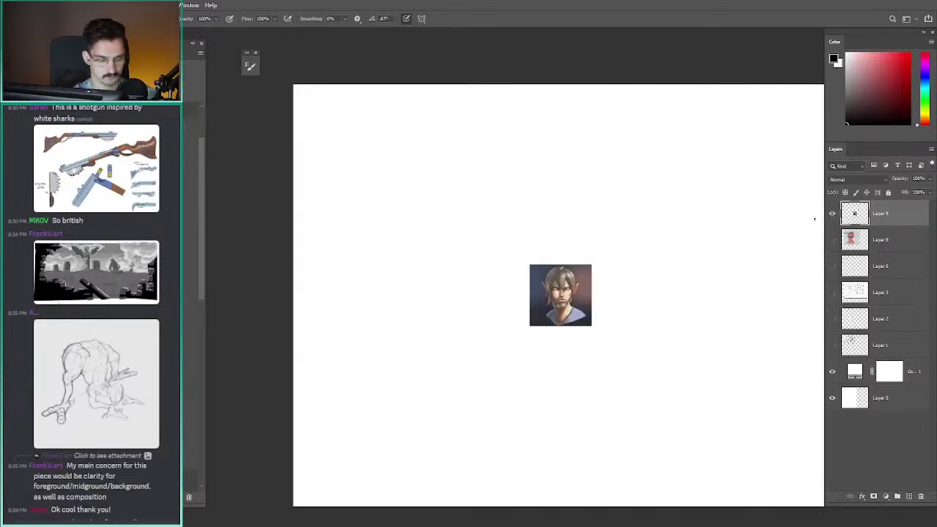
# - Enlarge the pasted elf portrait from opposite corners until it fills most of the canvas height
pyautogui.hotkey('ctrl', 't')
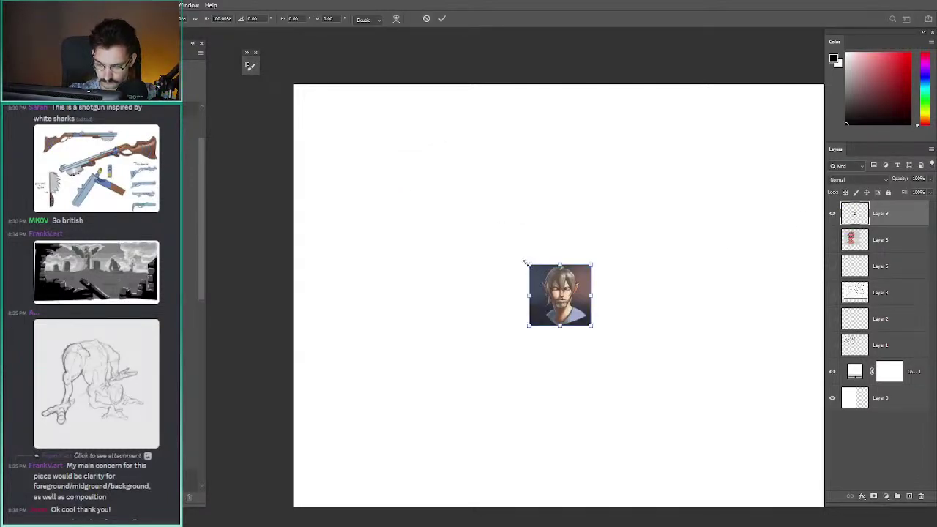
pyautogui.moveTo(524, 262); pyautogui.dragTo(367, 101)
pyautogui.moveTo(592, 326); pyautogui.dragTo(699, 432)
pyautogui.press('Return')
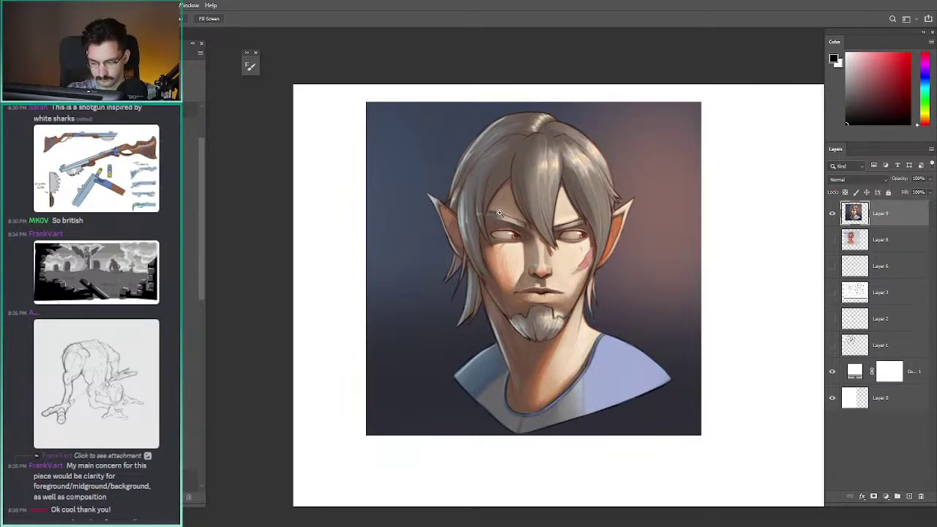
pyautogui.moveTo(487, 222); pyautogui.dragTo(455, 196)
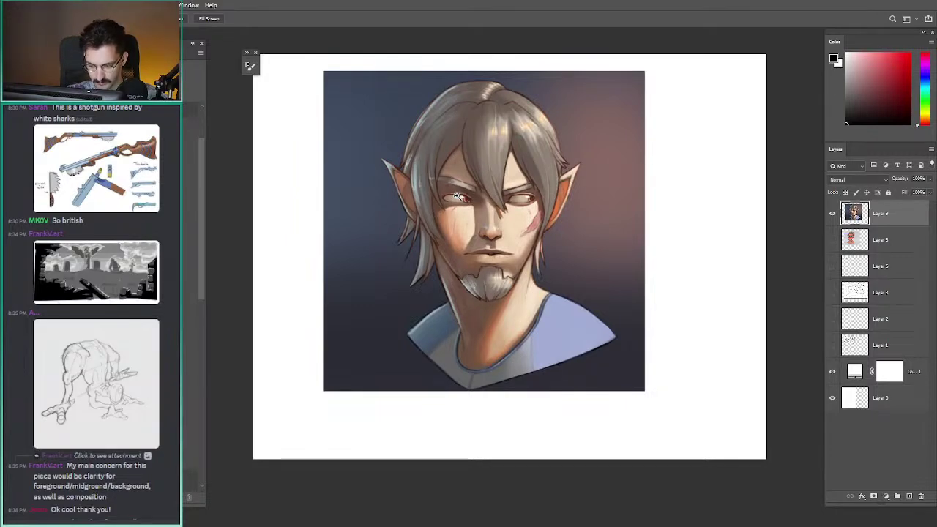
# - Try outlining the orange shadow edges on the elf's neck and cheek with a red brush
pyautogui.press('b')
pyautogui.click(909, 55)
pyautogui.moveTo(512, 285); pyautogui.dragTo(485, 356)
pyautogui.hotkey('ctrl', 'z')
pyautogui.moveTo(465, 254); pyautogui.dragTo(451, 245)
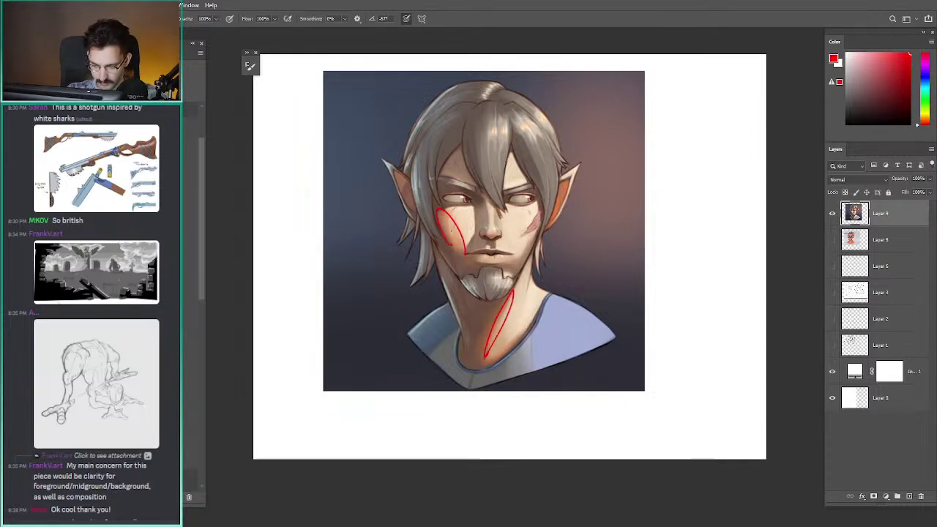
pyautogui.hotkey('ctrl', 'z')
pyautogui.hotkey('ctrl', 'z')
pyautogui.moveTo(486, 197); pyautogui.dragTo(489, 236)
pyautogui.press('z')
pyautogui.moveTo(449, 193); pyautogui.dragTo(420, 207)
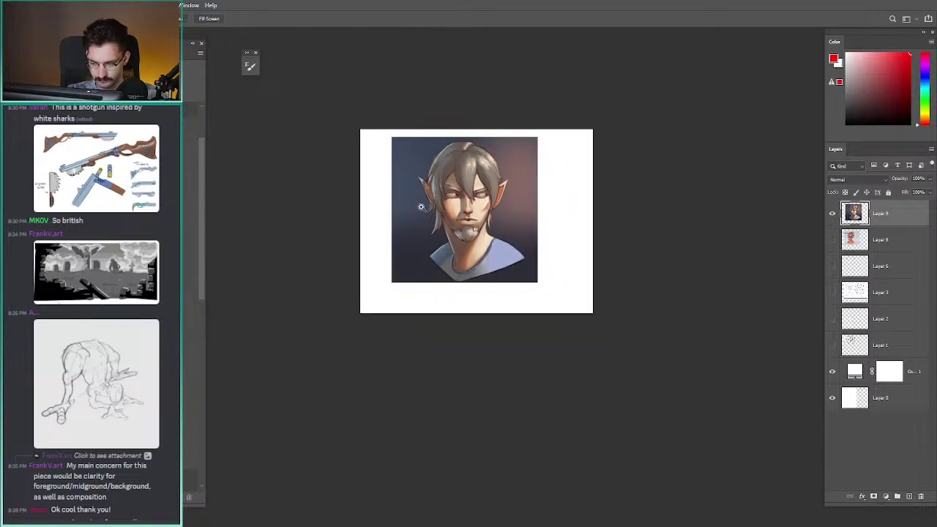
pyautogui.click(428, 199)
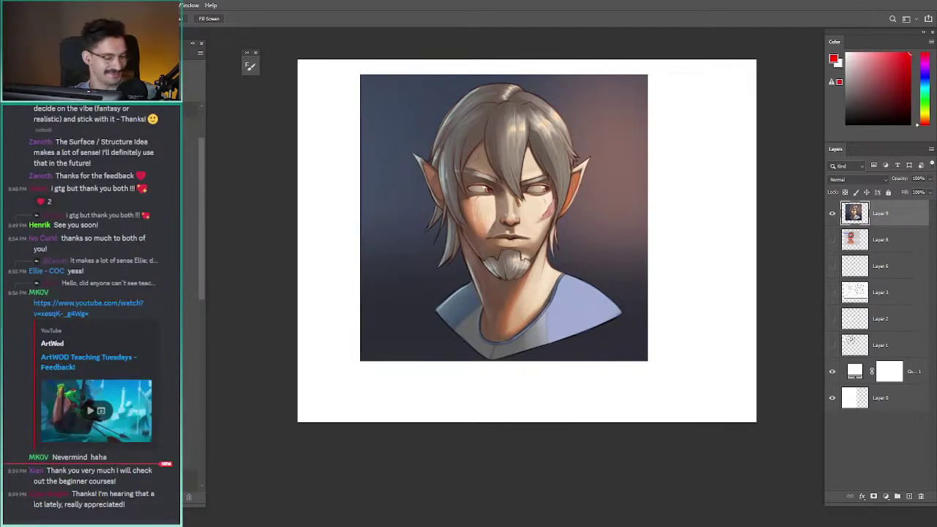
pyautogui.moveTo(425, 156); pyautogui.dragTo(461, 134)
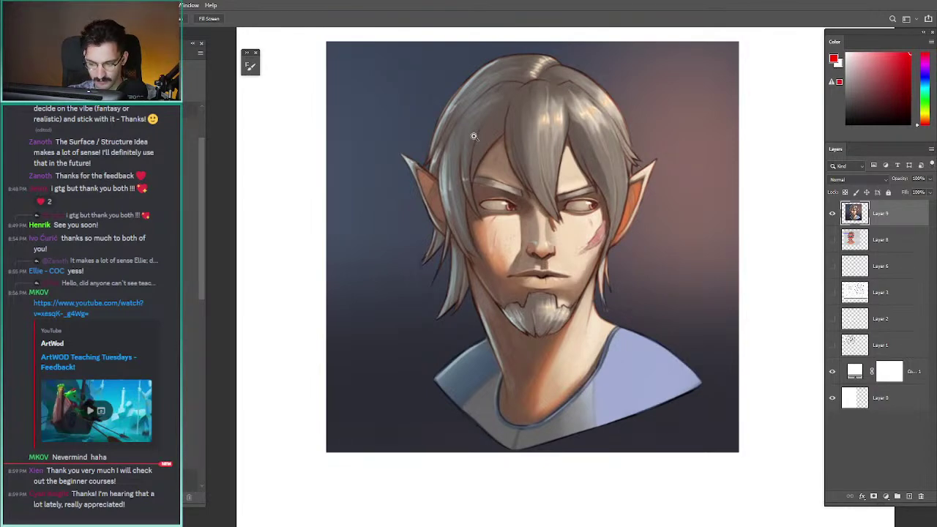
pyautogui.moveTo(474, 175)
pyautogui.mouseDown()
pyautogui.moveTo(448, 180)
pyautogui.moveTo(469, 193)
pyautogui.mouseUp()
# - Sample the light skin tone from the cheek and make a freehand round swatch of it on a new layer beside the portrait
pyautogui.press('b')
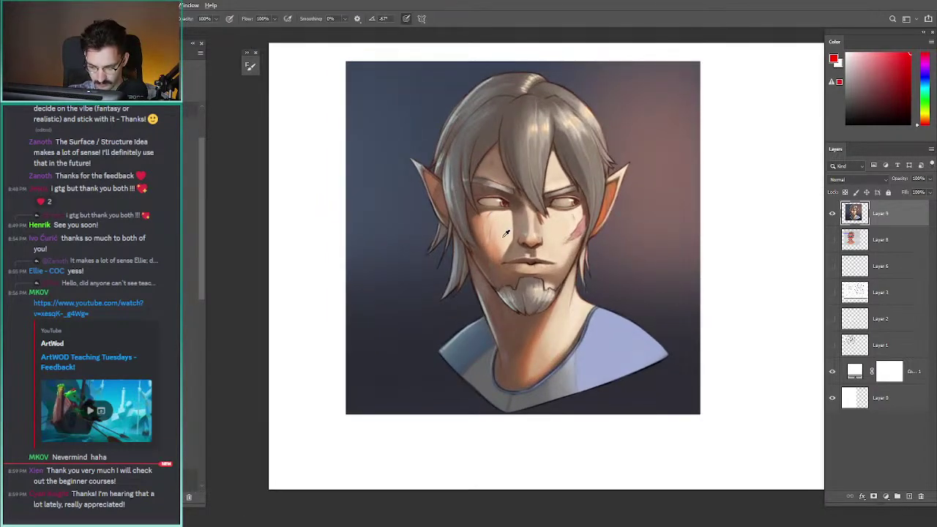
pyautogui.keyDown('alt'); pyautogui.click(493, 228); pyautogui.keyUp('alt')
pyautogui.moveTo(352, 153); pyautogui.dragTo(233, 178)
pyautogui.keyDown('alt'); pyautogui.click(436, 204); pyautogui.keyUp('alt')
pyautogui.press('l')
pyautogui.moveTo(613, 235)
pyautogui.mouseDown()
pyautogui.moveTo(573, 210)
pyautogui.moveTo(638, 248)
pyautogui.moveTo(584, 227)
pyautogui.moveTo(653, 242)
pyautogui.mouseUp()
pyautogui.hotkey('ctrl', 'd')
pyautogui.hotkey('ctrl', 'shift', 'alt', 'n')
pyautogui.hotkey('ctrl', 'd')
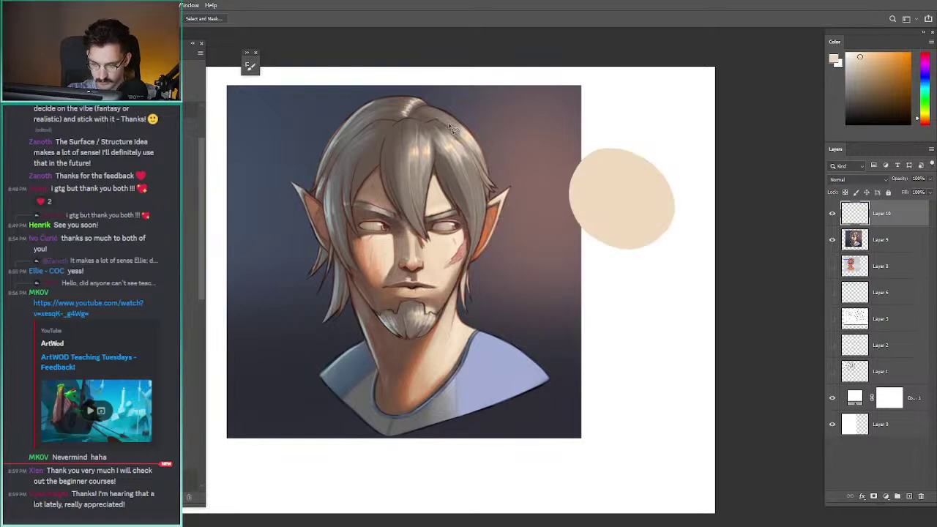
# - Warp the skin-tone swatch outward at its edges into a rounder circle
pyautogui.hotkey('ctrl', 't')
pyautogui.moveTo(673, 202); pyautogui.dragTo(662, 203)
pyautogui.hotkey('ctrl', 'z')
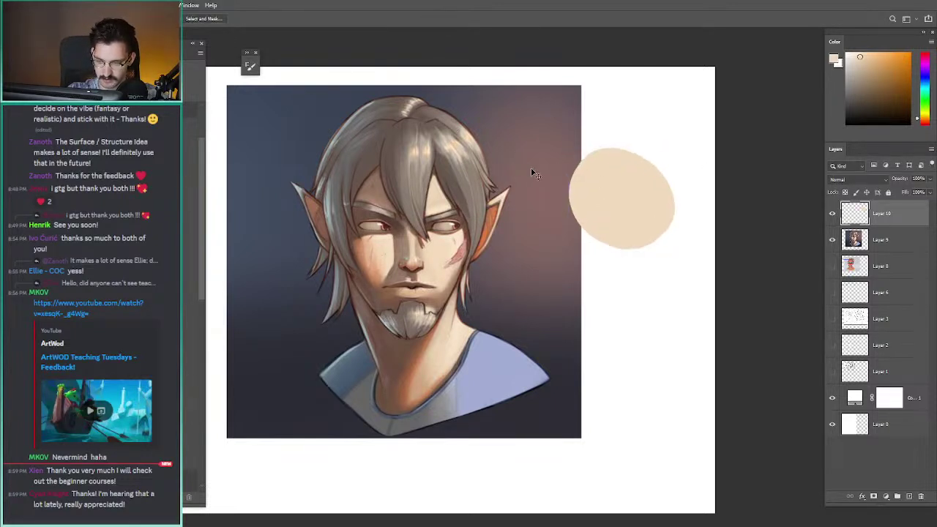
pyautogui.rightClick(619, 205)
pyautogui.click(638, 271)
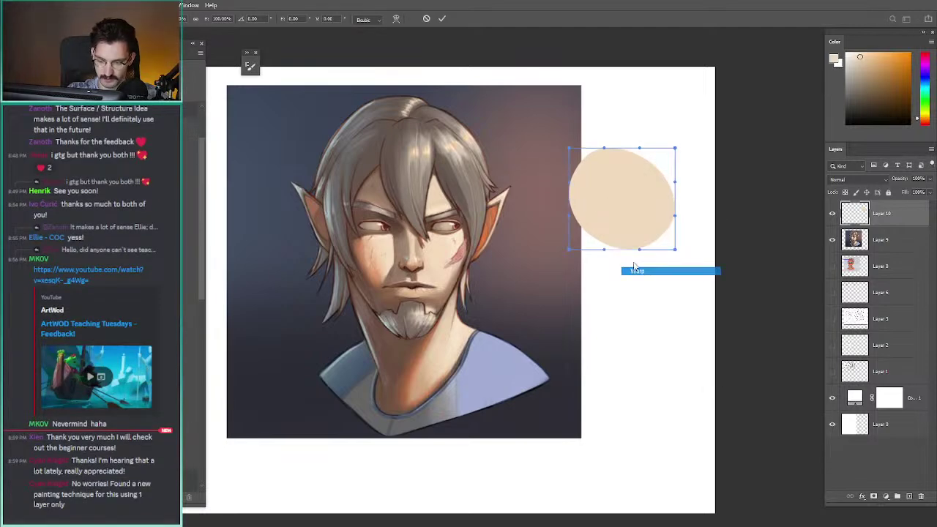
pyautogui.moveTo(665, 194); pyautogui.dragTo(666, 193)
pyautogui.moveTo(587, 154); pyautogui.dragTo(596, 151)
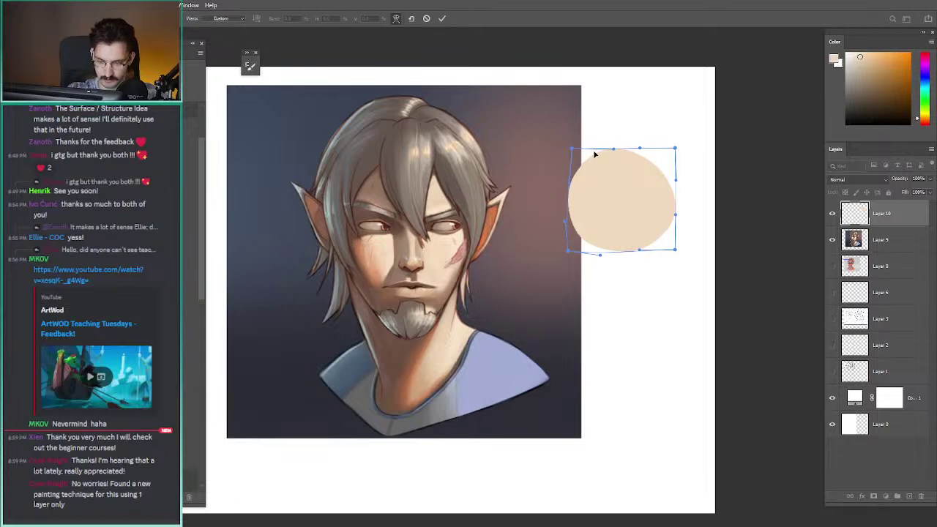
pyautogui.moveTo(573, 240); pyautogui.dragTo(569, 241)
pyautogui.press('Return')
# - Sample the highlight colour on the elf's nose
pyautogui.moveTo(343, 165); pyautogui.dragTo(376, 139)
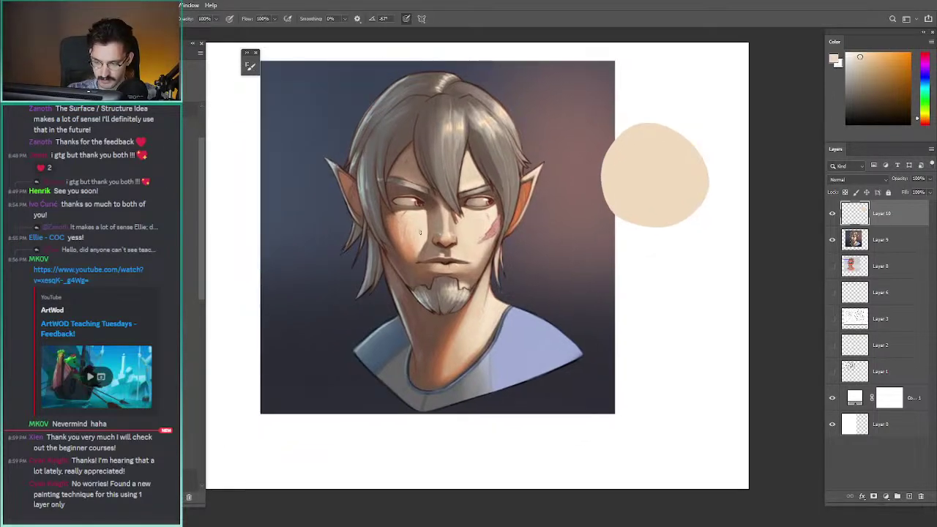
pyautogui.moveTo(368, 179); pyautogui.dragTo(338, 188)
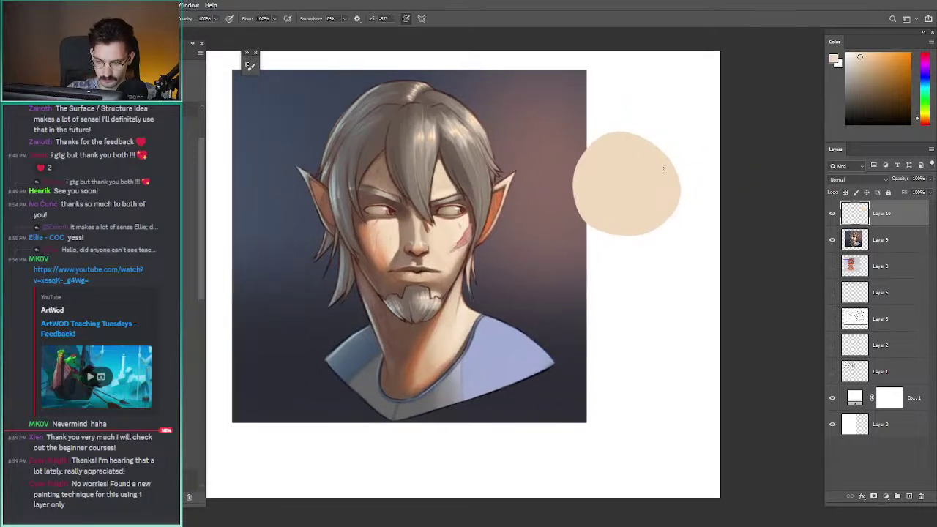
pyautogui.moveTo(400, 247); pyautogui.dragTo(455, 244)
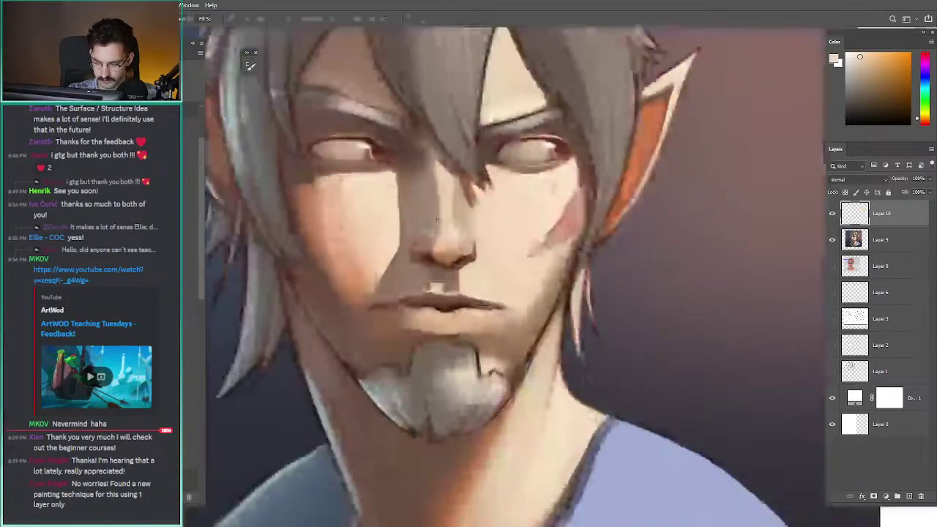
pyautogui.keyDown('alt'); pyautogui.click(458, 241); pyautogui.keyUp('alt')
pyautogui.moveTo(459, 210)
pyautogui.mouseDown()
pyautogui.moveTo(434, 228)
pyautogui.moveTo(349, 235)
pyautogui.mouseUp()
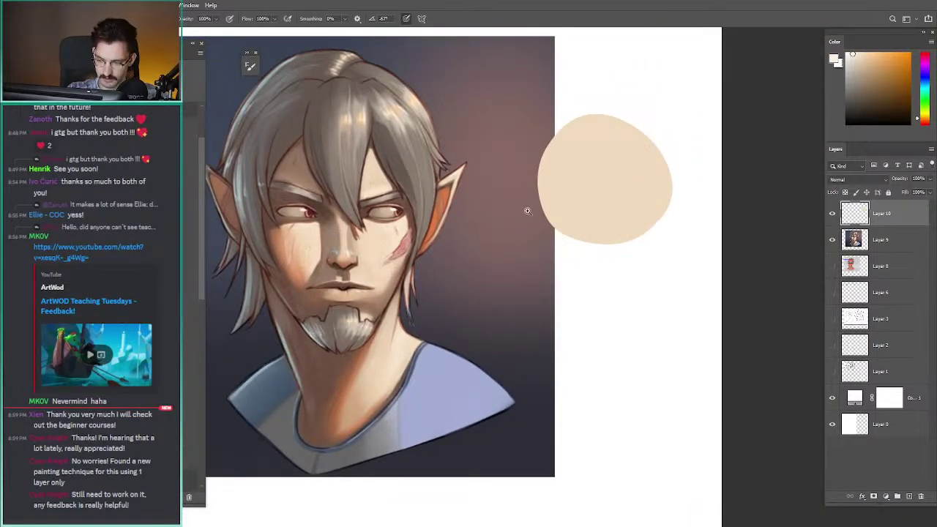
pyautogui.moveTo(307, 176)
pyautogui.mouseDown()
pyautogui.moveTo(373, 146)
pyautogui.moveTo(370, 179)
pyautogui.moveTo(391, 212)
pyautogui.moveTo(341, 248)
pyautogui.mouseUp()
# - Lock the swatch layer's transparent pixels and fill a lassoed crescent on the circle's lower-left side with a darker grey-beige shadow
pyautogui.press('/')
pyautogui.keyDown('alt'); pyautogui.click(627, 224); pyautogui.keyUp('alt')
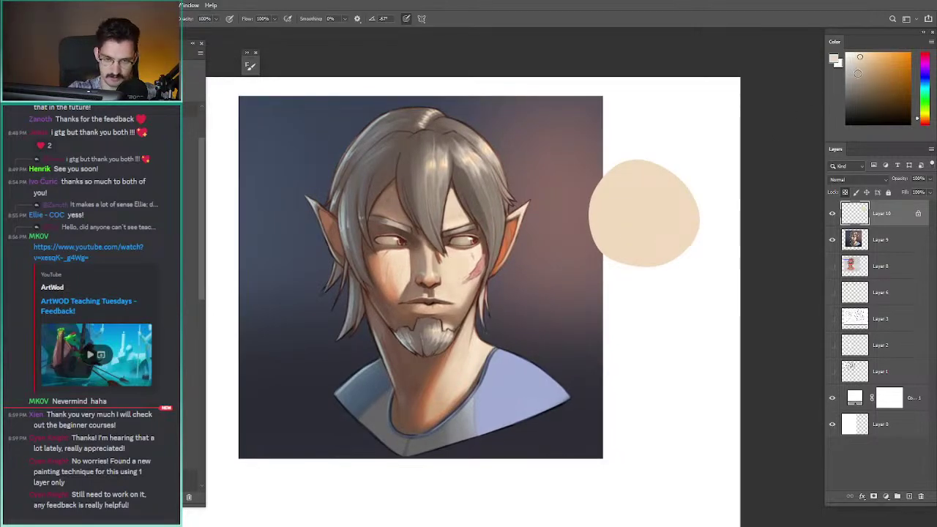
pyautogui.click(861, 75)
pyautogui.moveTo(540, 199); pyautogui.dragTo(523, 182)
pyautogui.press('l')
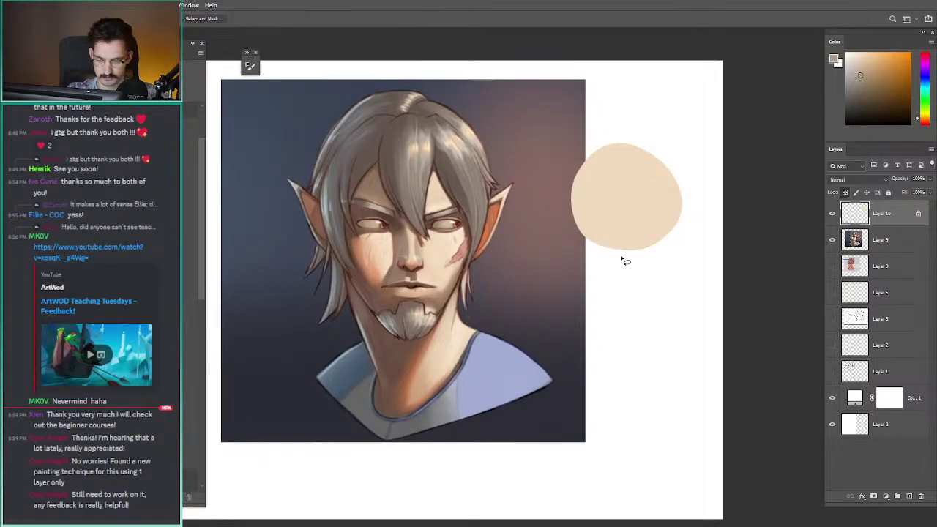
pyautogui.moveTo(614, 261)
pyautogui.mouseDown()
pyautogui.moveTo(602, 195)
pyautogui.moveTo(600, 260)
pyautogui.mouseUp()
pyautogui.press('g')
pyautogui.click(614, 224)
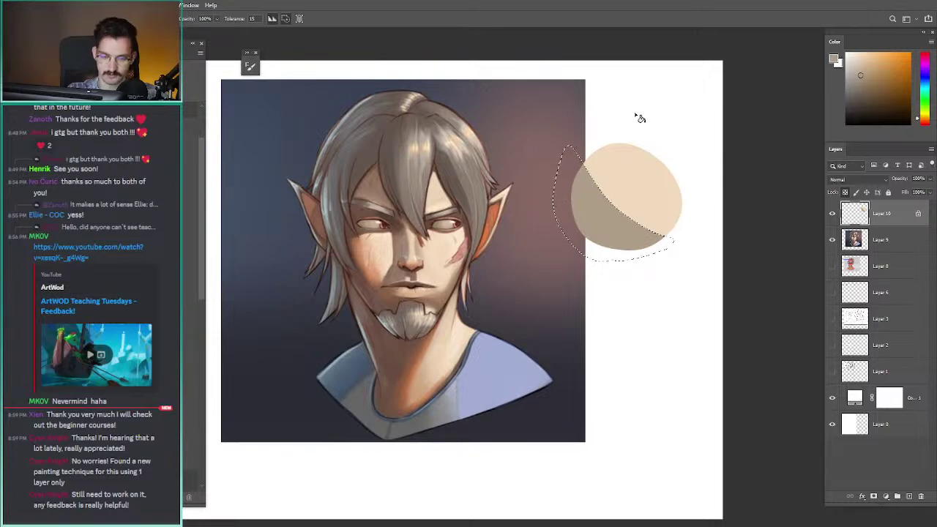
# - Refill the circle's shadow crescent with the brown sampled from the shadow around the elf's mouth, and deselect it
pyautogui.press('b')
pyautogui.keyDown('alt'); pyautogui.click(377, 293); pyautogui.keyUp('alt')
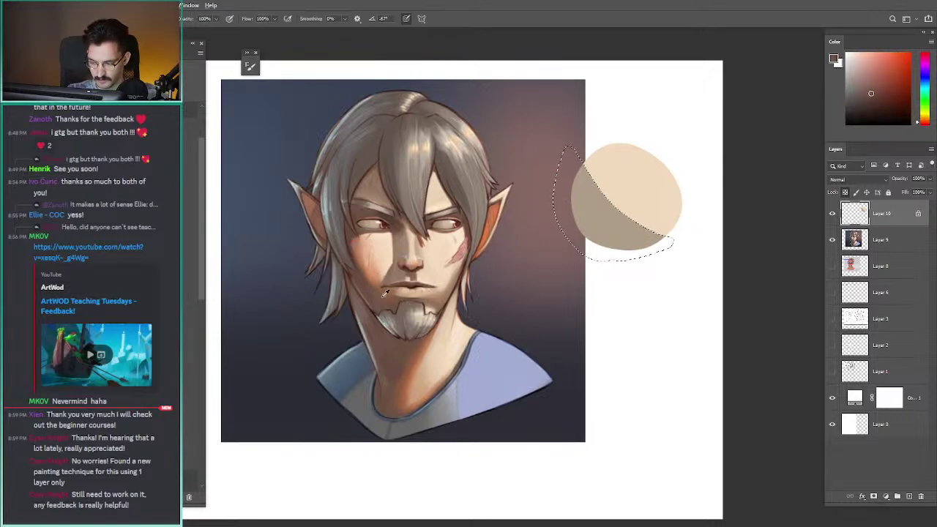
pyautogui.keyDown('alt'); pyautogui.click(394, 300); pyautogui.keyUp('alt')
pyautogui.press('g')
pyautogui.click(575, 202)
pyautogui.hotkey('ctrl', 'd')
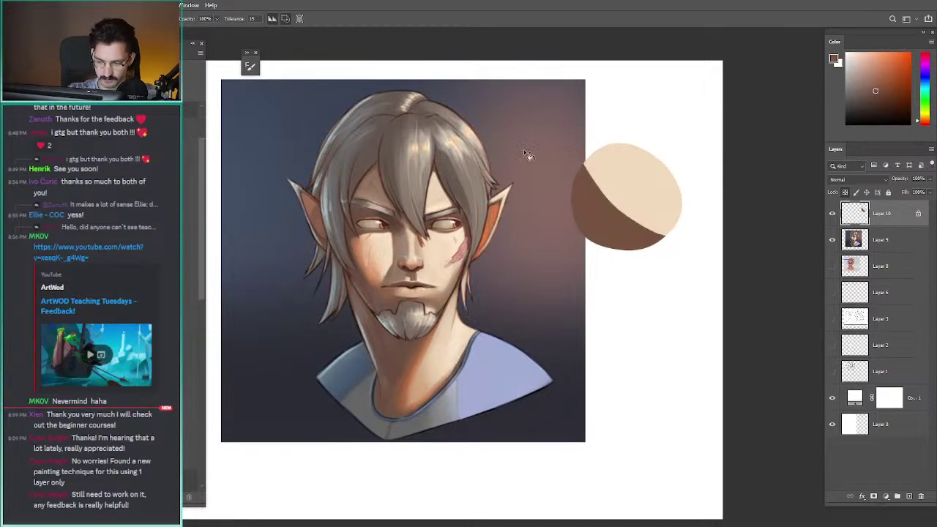
pyautogui.press('b')
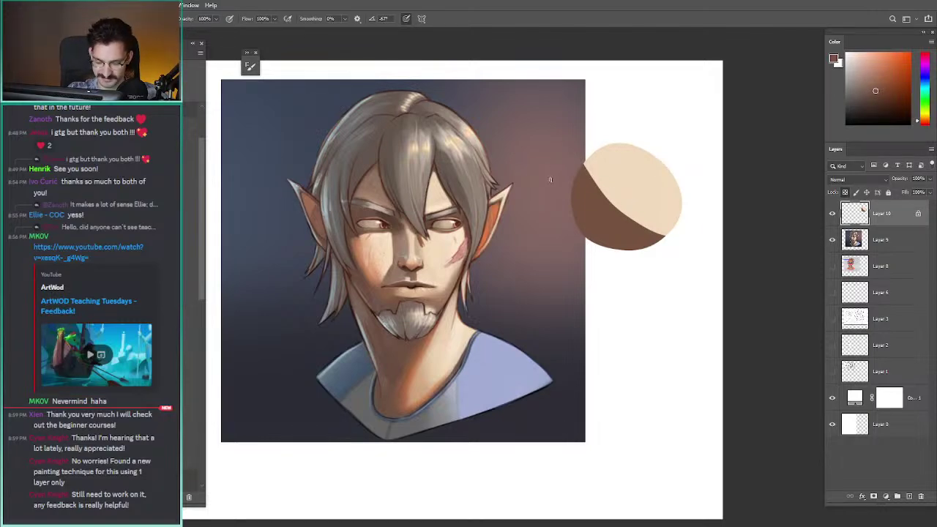
# - Try smudging the edge between the circle's light and shadow areas
pyautogui.moveTo(541, 204); pyautogui.dragTo(443, 208)
pyautogui.press('r')
pyautogui.moveTo(490, 170); pyautogui.dragTo(524, 212)
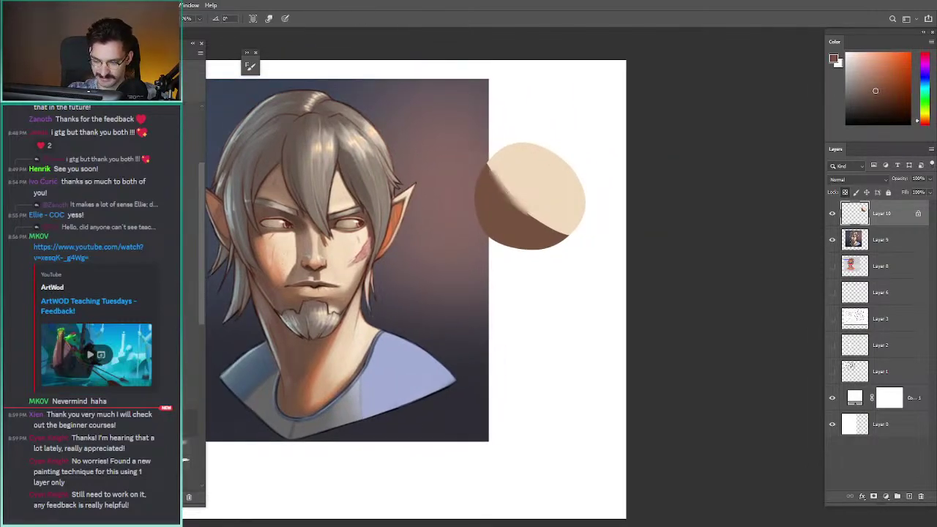
pyautogui.hotkey('ctrl', 'z')
pyautogui.hotkey('ctrl', 'z')
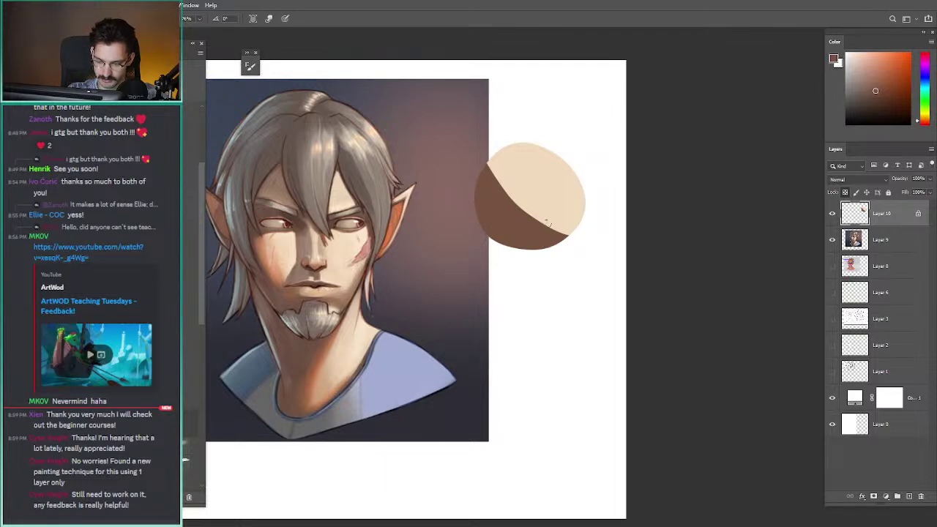
# - Unlock the swatch layer's transparent pixels and try brown arc strokes above the circle
pyautogui.moveTo(552, 224); pyautogui.dragTo(725, 221)
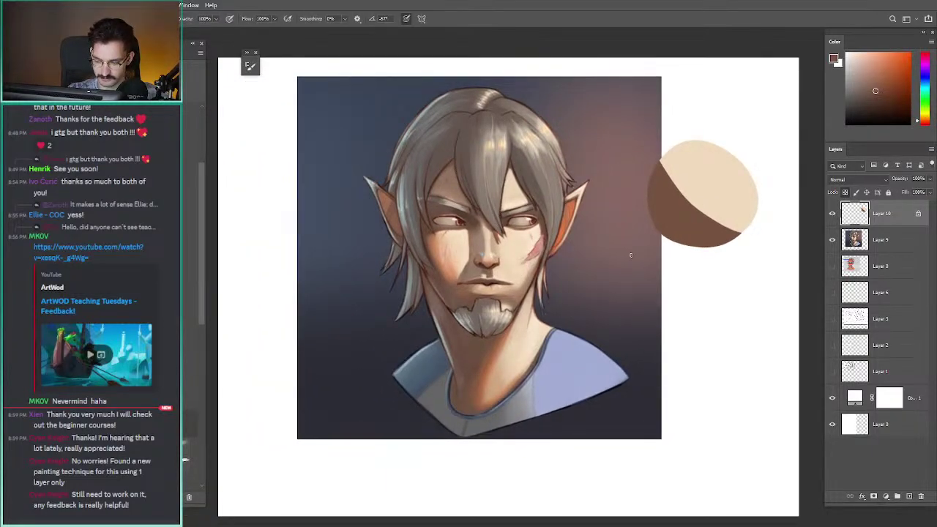
pyautogui.moveTo(669, 208); pyautogui.dragTo(585, 228)
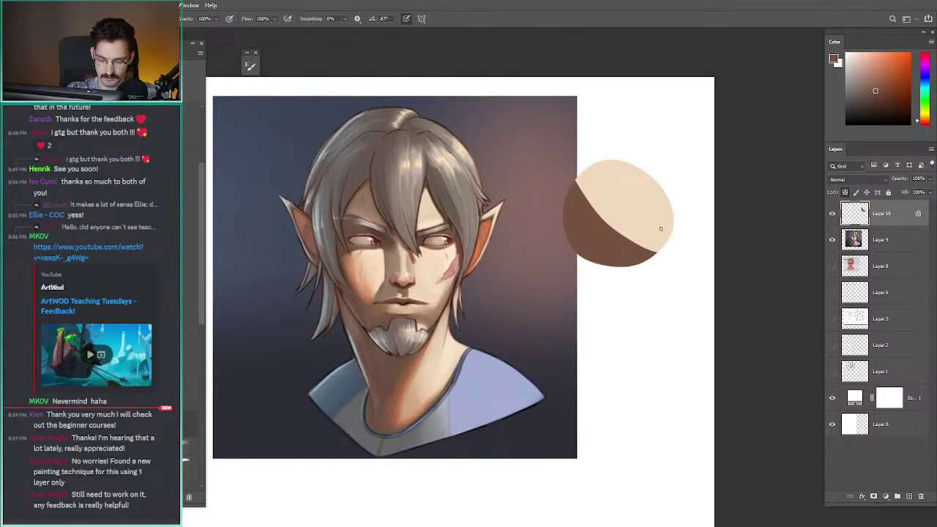
pyautogui.press('/')
pyautogui.moveTo(688, 155)
pyautogui.mouseDown()
pyautogui.moveTo(624, 109)
pyautogui.moveTo(677, 160)
pyautogui.moveTo(616, 108)
pyautogui.mouseUp()
pyautogui.hotkey('ctrl', 'z')
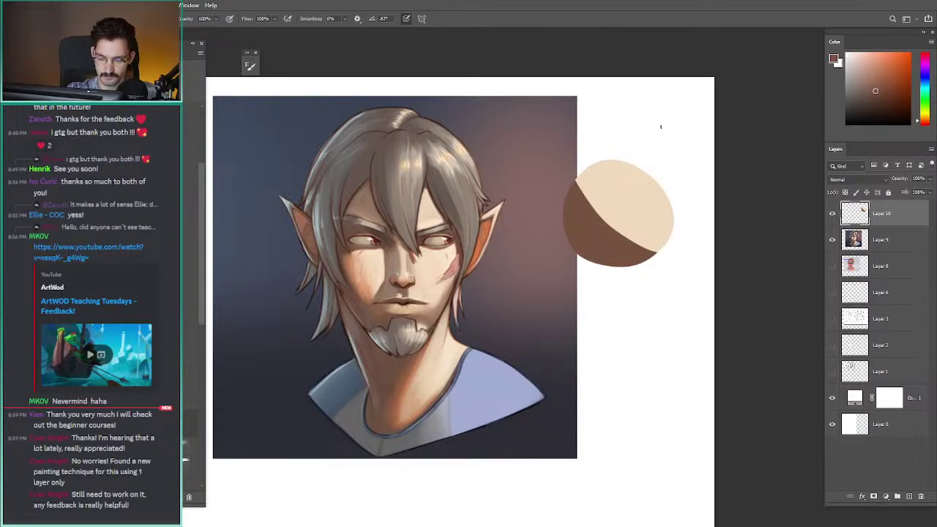
pyautogui.moveTo(636, 111)
pyautogui.mouseDown()
pyautogui.moveTo(683, 176)
pyautogui.moveTo(693, 167)
pyautogui.moveTo(595, 105)
pyautogui.mouseUp()
pyautogui.hotkey('ctrl', 'z')
pyautogui.hotkey('ctrl', 'z')
pyautogui.hotkey('ctrl', 'z')
# - Sketch a brown surface arc above the circle with an incoming light ray, scattering marks beneath it and a small loop above
pyautogui.moveTo(702, 187); pyautogui.dragTo(614, 100)
pyautogui.moveTo(709, 110); pyautogui.dragTo(677, 125)
pyautogui.moveTo(681, 120); pyautogui.dragTo(685, 156)
pyautogui.hotkey('ctrl', 'z')
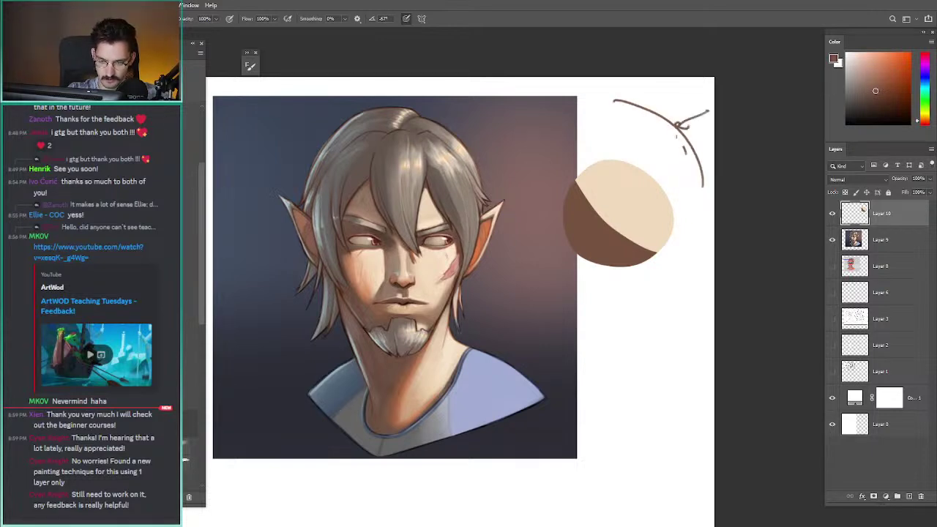
pyautogui.moveTo(646, 116); pyautogui.dragTo(685, 154)
pyautogui.moveTo(657, 97); pyautogui.dragTo(659, 103)
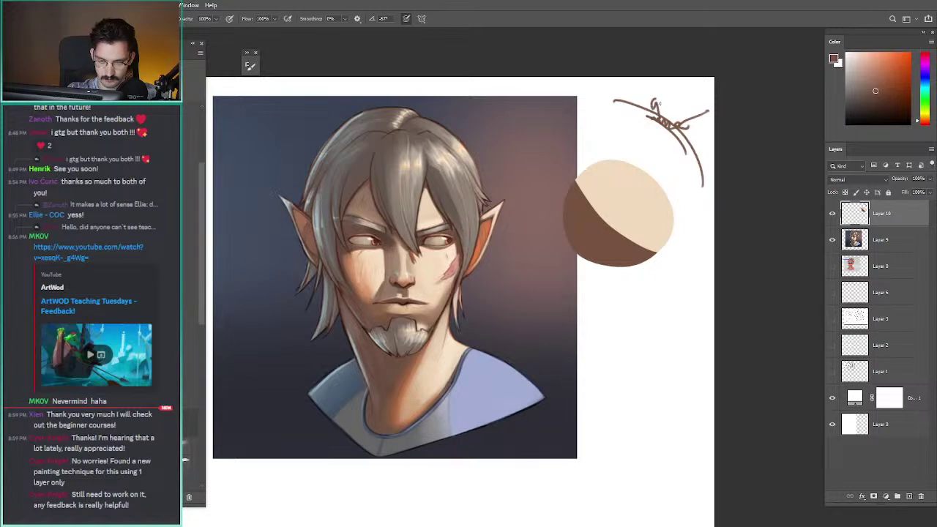
# - Pick a saturated orange and circle the scattering area beneath the sketched surface arc
pyautogui.moveTo(897, 63); pyautogui.dragTo(909, 54)
pyautogui.moveTo(668, 130)
pyautogui.mouseDown()
pyautogui.moveTo(651, 122)
pyautogui.moveTo(674, 109)
pyautogui.moveTo(657, 130)
pyautogui.moveTo(641, 121)
pyautogui.mouseUp()
pyautogui.hotkey('ctrl', 'z')
pyautogui.hotkey('ctrl', 'z')
pyautogui.hotkey('ctrl', 'z')
# - Lock the swatch layer's transparent pixels and add an orange skin-tone band, sampled from the elf's cheek, along the circle's light-shadow edge
pyautogui.moveTo(592, 227); pyautogui.dragTo(566, 201)
pyautogui.press('/')
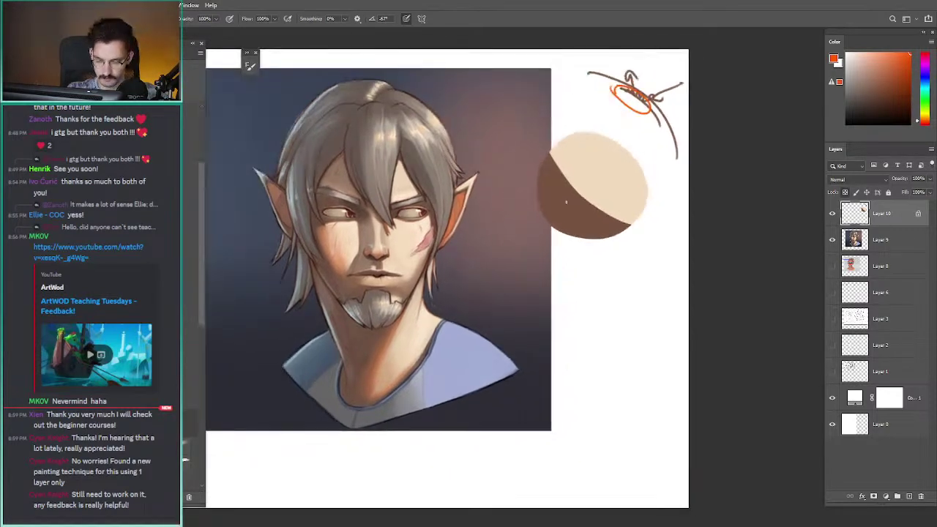
pyautogui.keyDown('alt'); pyautogui.click(570, 200); pyautogui.keyUp('alt')
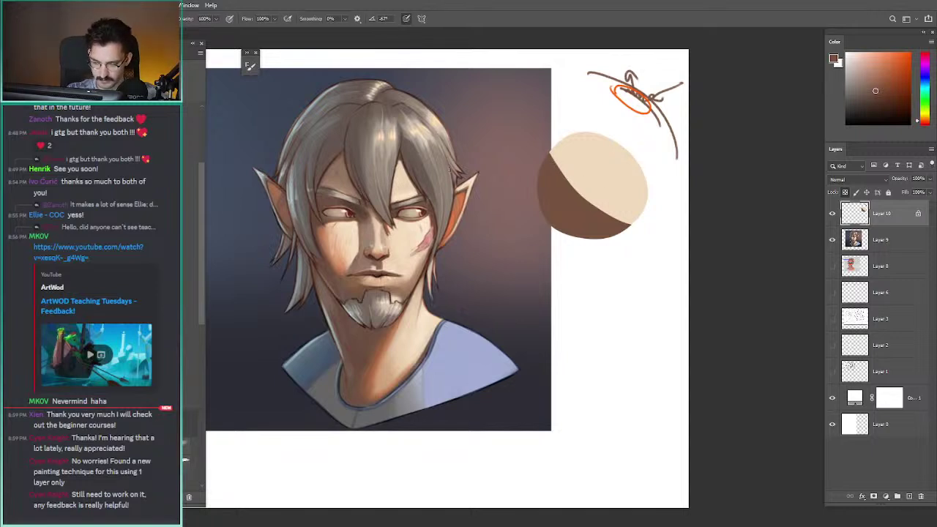
pyautogui.press('r')
pyautogui.press('b')
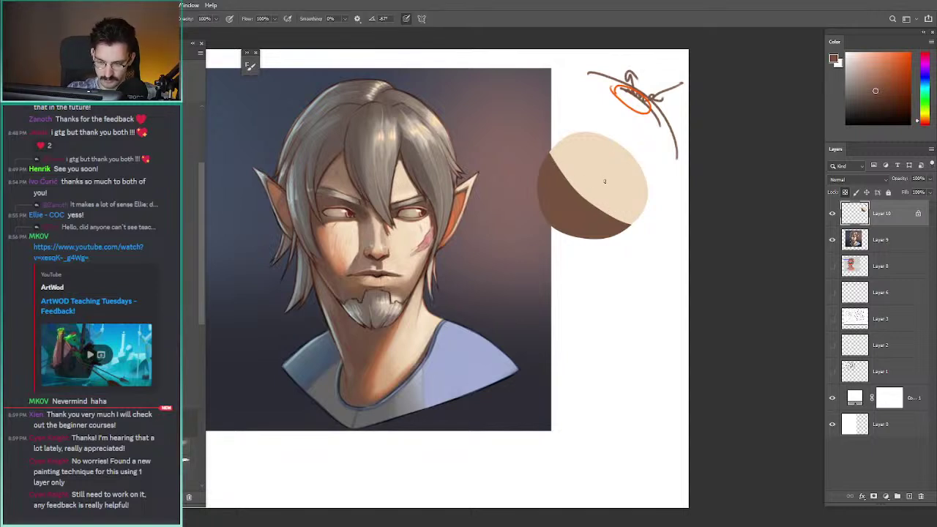
pyautogui.keyDown('alt'); pyautogui.click(592, 176); pyautogui.keyUp('alt')
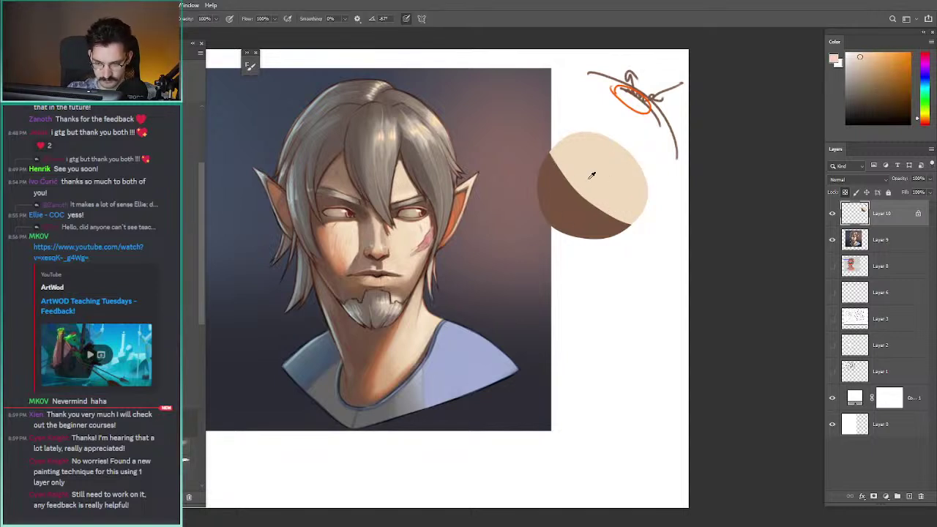
pyautogui.keyDown('alt'); pyautogui.click(333, 250); pyautogui.keyUp('alt')
pyautogui.press('l')
pyautogui.moveTo(633, 225)
pyautogui.mouseDown()
pyautogui.moveTo(554, 164)
pyautogui.moveTo(556, 146)
pyautogui.moveTo(590, 212)
pyautogui.moveTo(540, 152)
pyautogui.moveTo(555, 139)
pyautogui.moveTo(594, 192)
pyautogui.moveTo(643, 222)
pyautogui.moveTo(569, 156)
pyautogui.moveTo(629, 214)
pyautogui.moveTo(574, 172)
pyautogui.moveTo(560, 148)
pyautogui.mouseUp()
pyautogui.hotkey('alt', 'BackSpace')
pyautogui.hotkey('ctrl', 'd')
pyautogui.press('b')
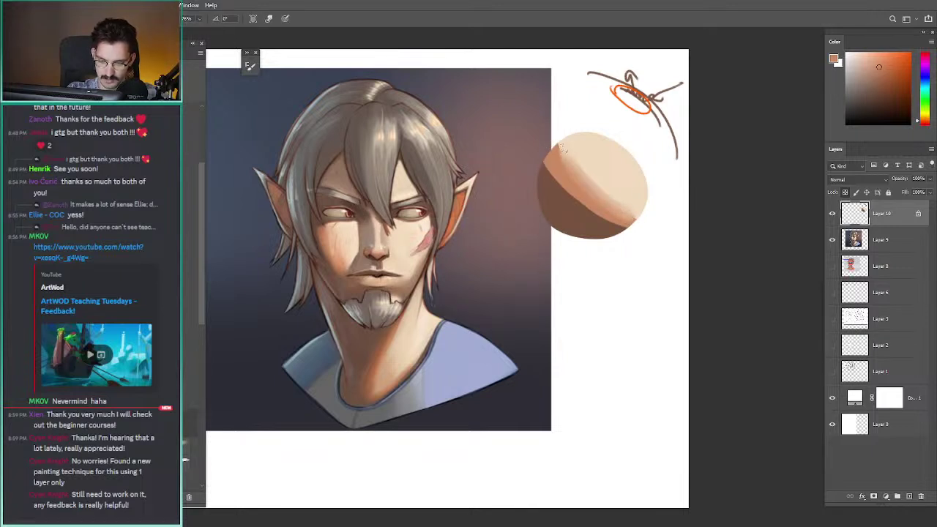
# - Blend the orange transition band smoothly into the circle's light and shadow areas using tones sampled from the circle
pyautogui.hotkey('ctrl', 'z')
pyautogui.moveTo(585, 181)
pyautogui.mouseDown()
pyautogui.moveTo(560, 149)
pyautogui.moveTo(590, 210)
pyautogui.moveTo(623, 229)
pyautogui.moveTo(559, 146)
pyautogui.mouseUp()
pyautogui.hotkey('ctrl', 'z')
pyautogui.press('b')
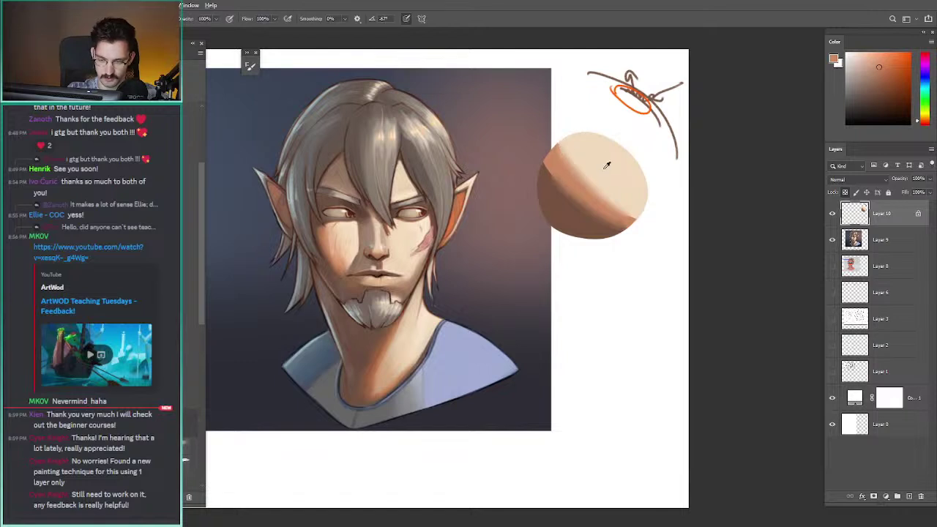
pyautogui.keyDown('alt'); pyautogui.click(614, 156); pyautogui.keyUp('alt')
pyautogui.keyDown('alt'); pyautogui.click(573, 225); pyautogui.keyUp('alt')
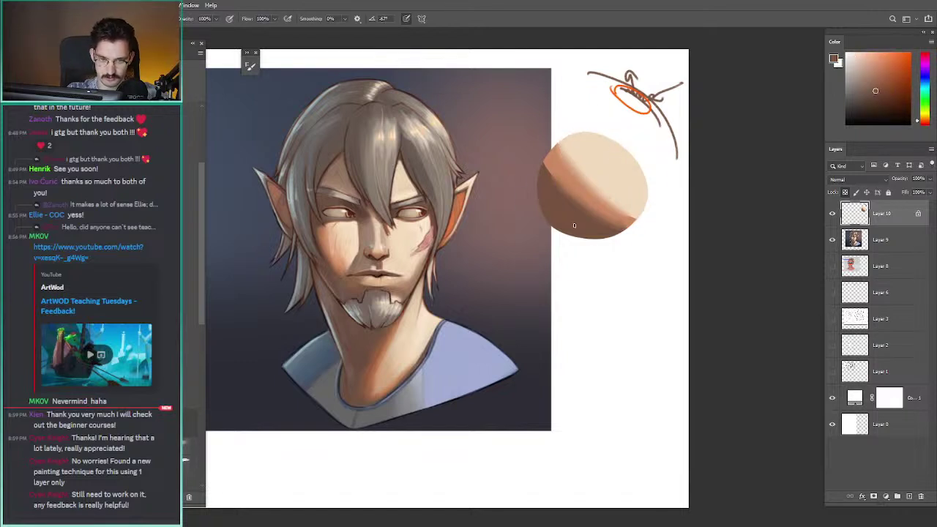
pyautogui.keyDown('alt'); pyautogui.click(578, 178); pyautogui.keyUp('alt')
pyautogui.keyDown('alt'); pyautogui.click(564, 163); pyautogui.keyUp('alt')
pyautogui.keyDown('alt'); pyautogui.click(603, 168); pyautogui.keyUp('alt')
pyautogui.keyDown('alt'); pyautogui.click(589, 229); pyautogui.keyUp('alt')
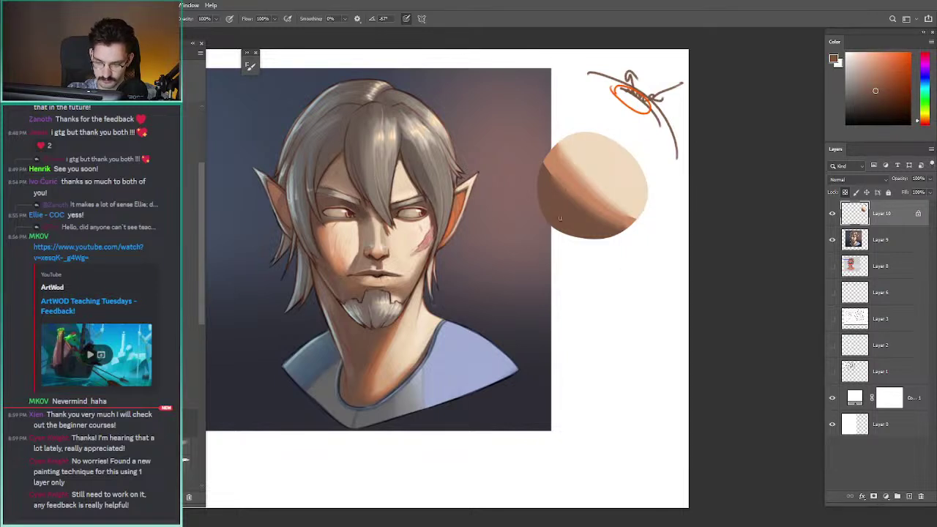
pyautogui.moveTo(353, 143)
pyautogui.mouseDown()
pyautogui.moveTo(418, 131)
pyautogui.moveTo(358, 147)
pyautogui.mouseUp()
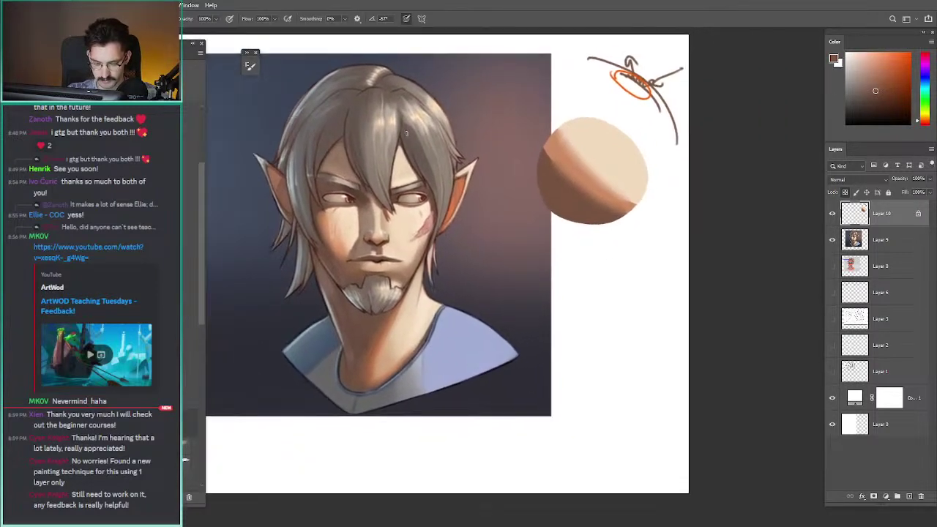
pyautogui.keyDown('alt'); pyautogui.click(613, 170); pyautogui.keyUp('alt')
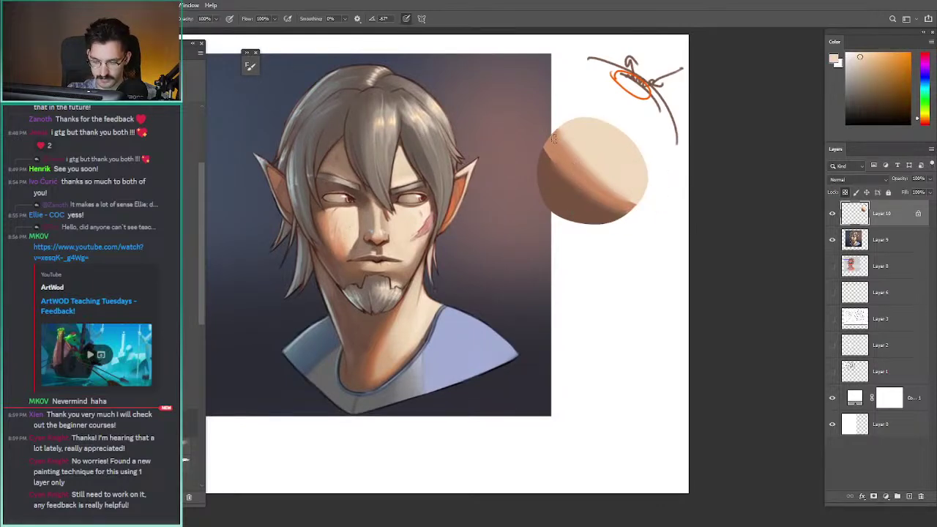
# - Unlock the layer's transparent pixels and draw saturated orange and yellow-green light strokes above the sketched surface arc
pyautogui.moveTo(484, 148); pyautogui.dragTo(475, 186)
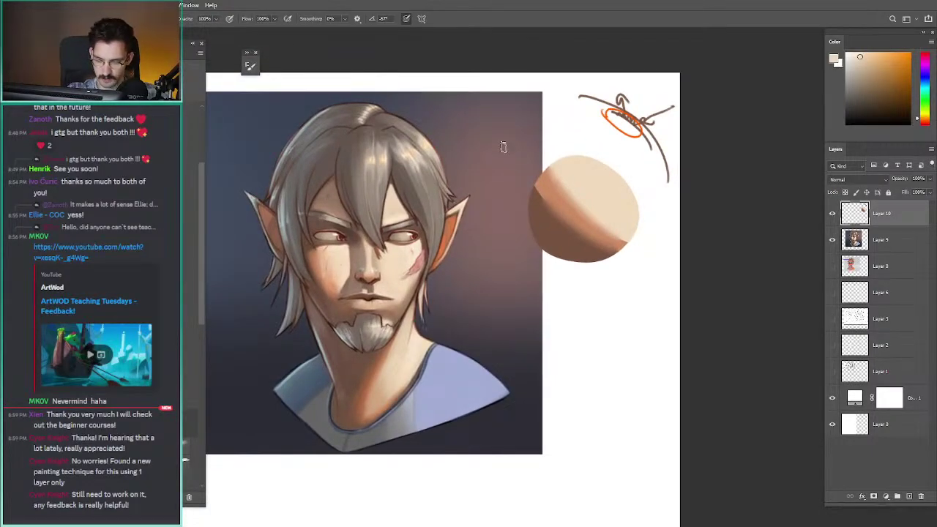
pyautogui.moveTo(529, 147); pyautogui.dragTo(462, 167)
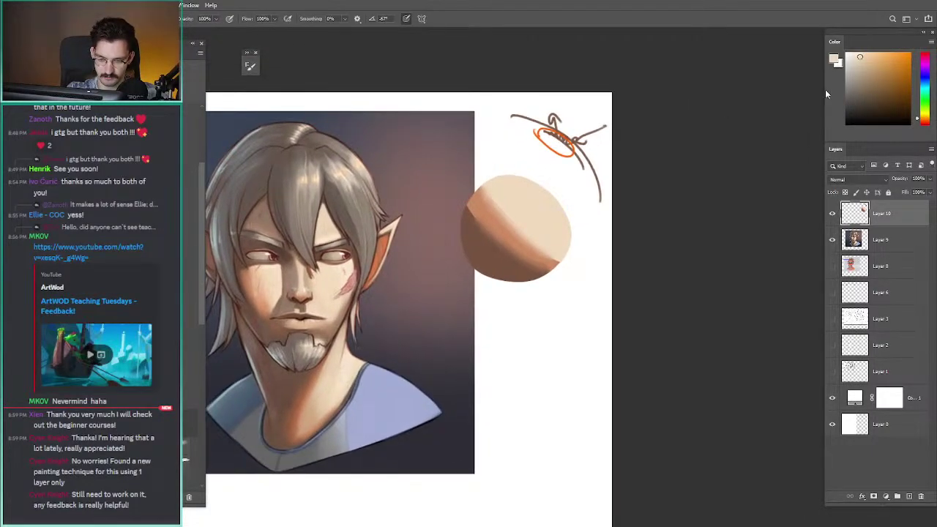
pyautogui.moveTo(902, 61); pyautogui.dragTo(918, 30)
pyautogui.moveTo(596, 97); pyautogui.dragTo(570, 112)
pyautogui.moveTo(559, 97)
pyautogui.mouseDown()
pyautogui.moveTo(552, 105)
pyautogui.moveTo(598, 121)
pyautogui.mouseUp()
pyautogui.click(925, 111)
pyautogui.moveTo(610, 121)
pyautogui.mouseDown()
pyautogui.moveTo(603, 130)
pyautogui.moveTo(582, 114)
pyautogui.mouseUp()
pyautogui.moveTo(584, 102); pyautogui.dragTo(577, 107)
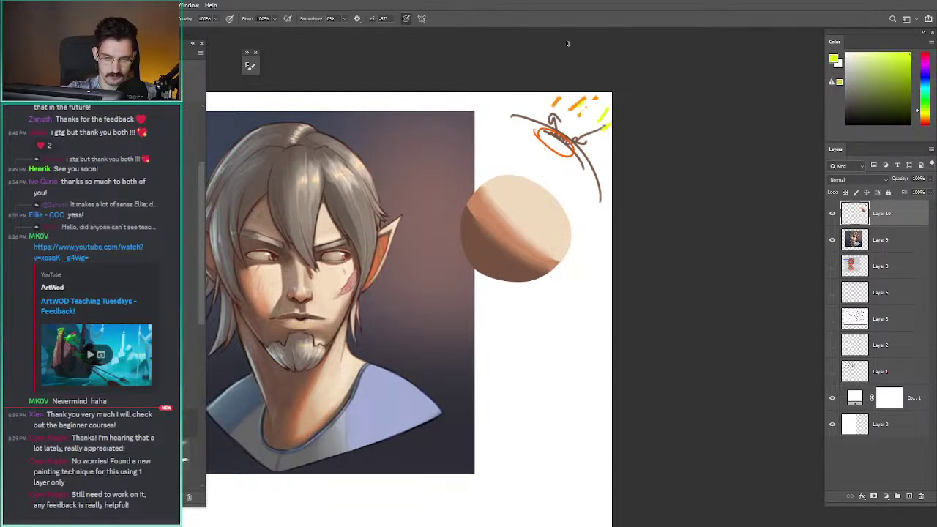
# - Try a yellow-green mark where the incoming light ray meets the sketched surface arc
pyautogui.hotkey('ctrl', 'z')
pyautogui.hotkey('ctrl', 'z')
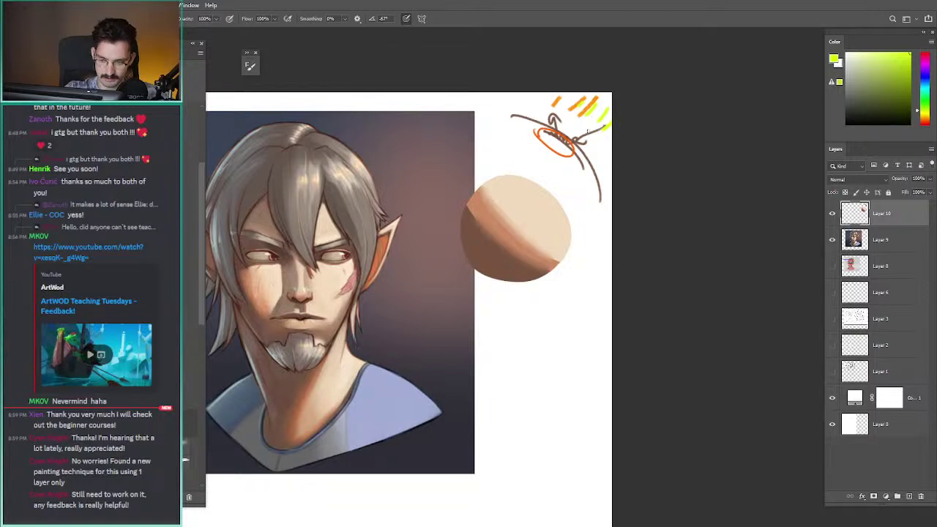
pyautogui.moveTo(574, 143)
pyautogui.mouseDown()
pyautogui.moveTo(599, 124)
pyautogui.moveTo(557, 121)
pyautogui.moveTo(562, 143)
pyautogui.moveTo(549, 126)
pyautogui.moveTo(564, 133)
pyautogui.mouseUp()
pyautogui.hotkey('ctrl', 'z')
pyautogui.hotkey('ctrl', 'z')
pyautogui.hotkey('ctrl', 'z')
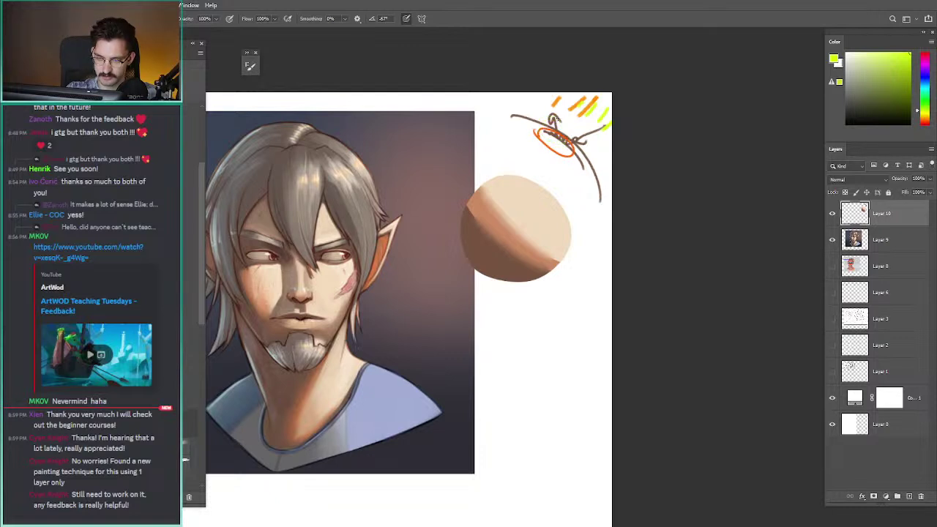
# - Fill in the area around the orange light marks above the surface arc with more yellow-green strokes
pyautogui.moveTo(584, 95)
pyautogui.mouseDown()
pyautogui.moveTo(564, 117)
pyautogui.moveTo(576, 117)
pyautogui.mouseUp()
pyautogui.moveTo(602, 96); pyautogui.dragTo(592, 116)
pyautogui.moveTo(566, 95)
pyautogui.mouseDown()
pyautogui.moveTo(547, 116)
pyautogui.moveTo(564, 135)
pyautogui.moveTo(542, 113)
pyautogui.mouseUp()
pyautogui.hotkey('ctrl', 'z')
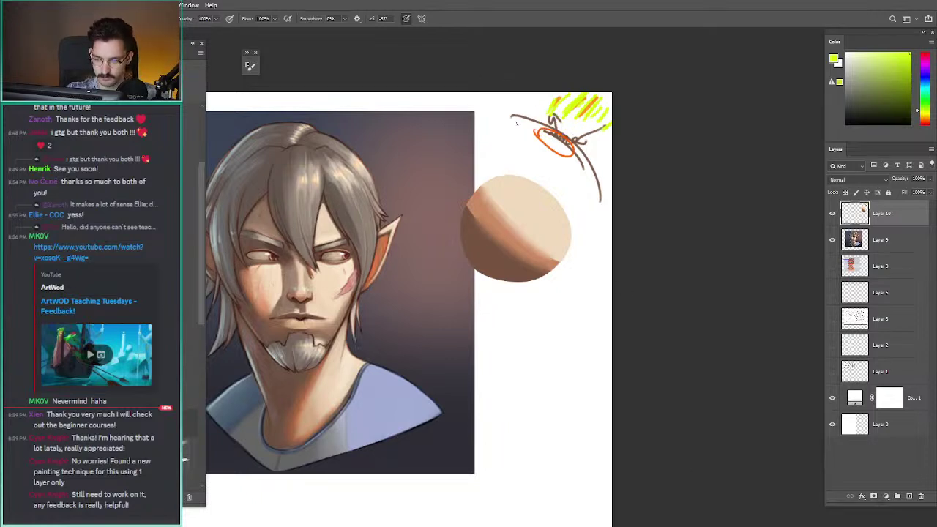
# - Switch to the default black and try marking the shadow edge on the elf's neck beneath the beard
pyautogui.moveTo(308, 234); pyautogui.dragTo(480, 109)
pyautogui.press('d')
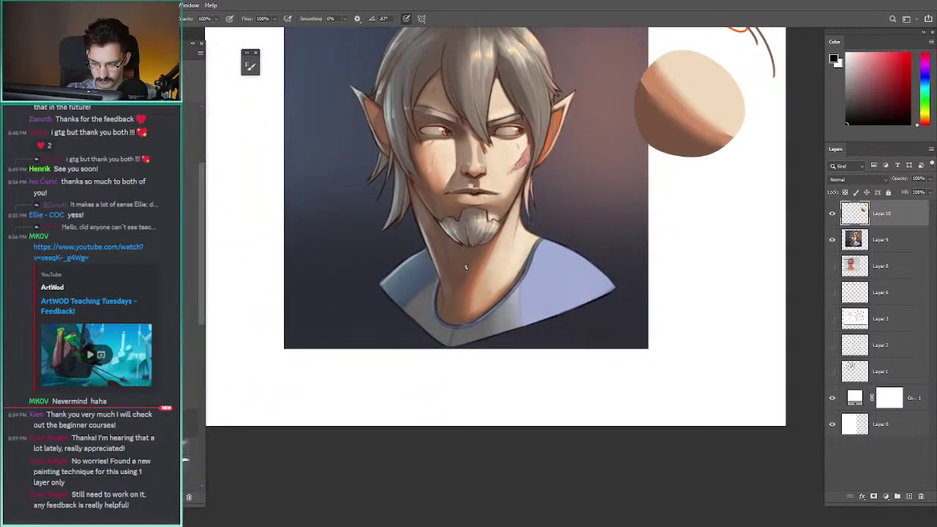
pyautogui.moveTo(497, 227); pyautogui.dragTo(463, 300)
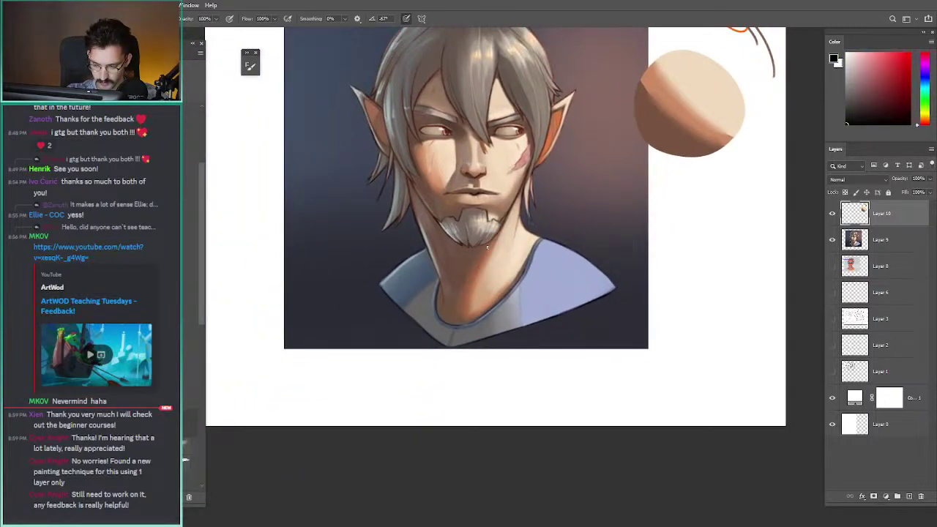
pyautogui.hotkey('ctrl', 'z')
pyautogui.scroll(3, 475, 258)
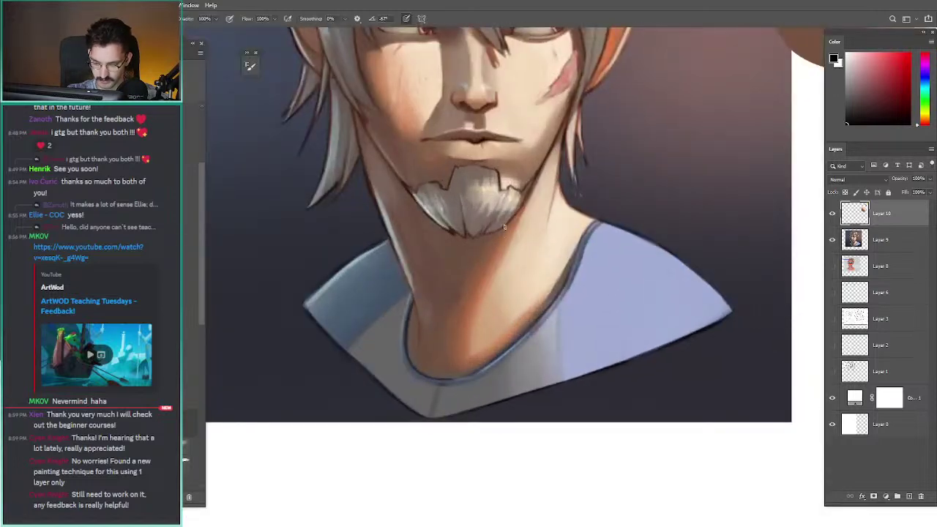
pyautogui.moveTo(514, 218); pyautogui.dragTo(472, 294)
pyautogui.hotkey('ctrl', 'z')
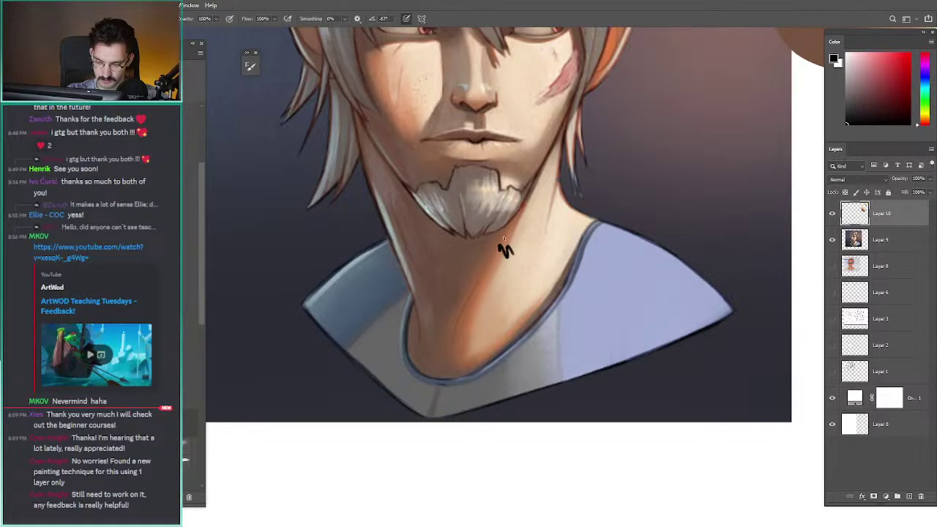
pyautogui.moveTo(548, 205); pyautogui.dragTo(517, 282)
pyautogui.hotkey('ctrl', 'z')
# - Try black marks on the lit cheek and jaw and an arrow pointing at the base of the elf's neck
pyautogui.moveTo(554, 174)
pyautogui.mouseDown()
pyautogui.moveTo(538, 336)
pyautogui.moveTo(582, 183)
pyautogui.mouseUp()
pyautogui.moveTo(530, 109); pyautogui.dragTo(559, 99)
pyautogui.hotkey('ctrl', 'z')
pyautogui.hotkey('ctrl', 'z')
pyautogui.moveTo(629, 169); pyautogui.dragTo(575, 214)
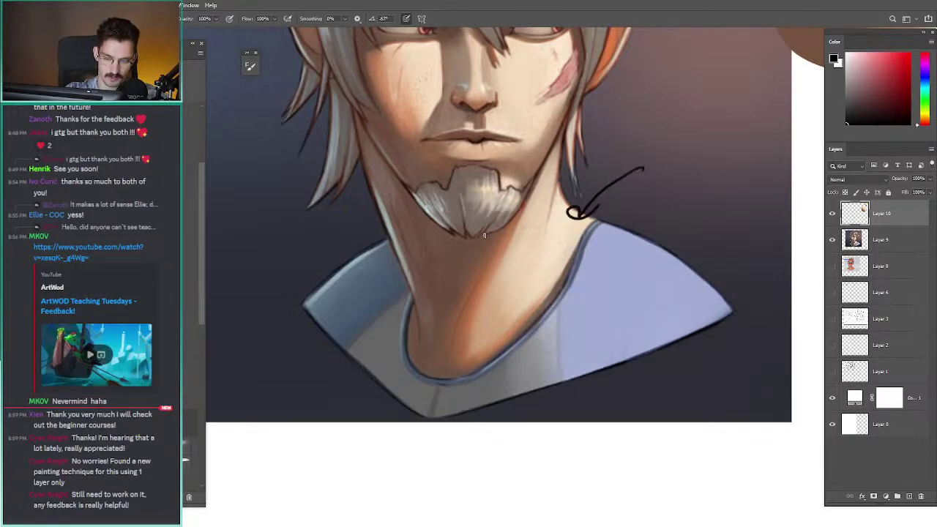
pyautogui.hotkey('ctrl', 'z')
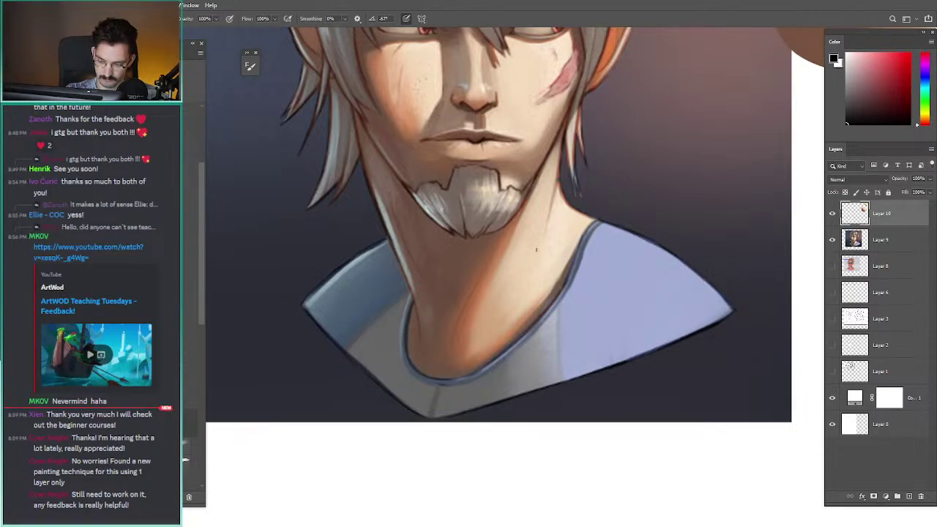
# - Try short black ticks on the lit side of the neck and a narrow loop along its orange shadow edge
pyautogui.moveTo(545, 251); pyautogui.dragTo(540, 262)
pyautogui.moveTo(522, 243)
pyautogui.mouseDown()
pyautogui.moveTo(522, 263)
pyautogui.moveTo(510, 269)
pyautogui.mouseUp()
pyautogui.hotkey('ctrl', 'z')
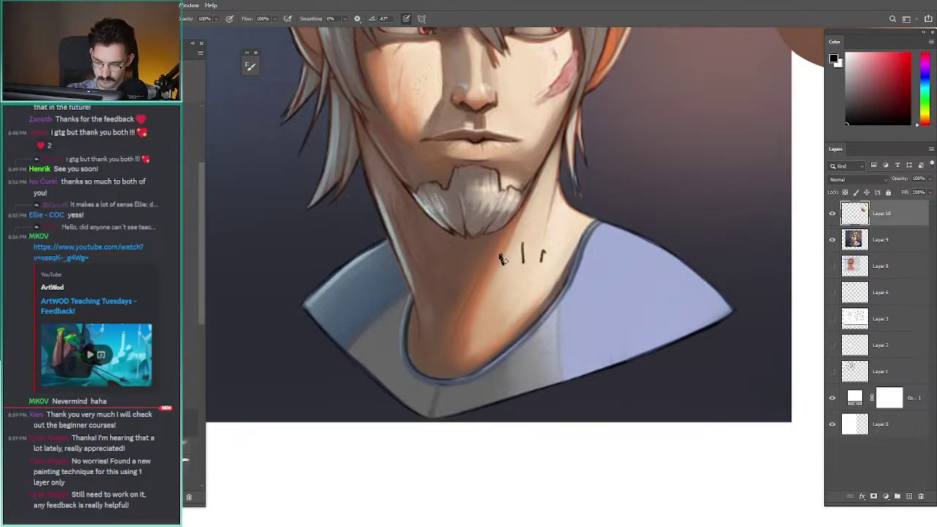
pyautogui.moveTo(526, 204); pyautogui.dragTo(472, 326)
pyautogui.hotkey('ctrl', 'z')
pyautogui.moveTo(518, 218); pyautogui.dragTo(504, 254)
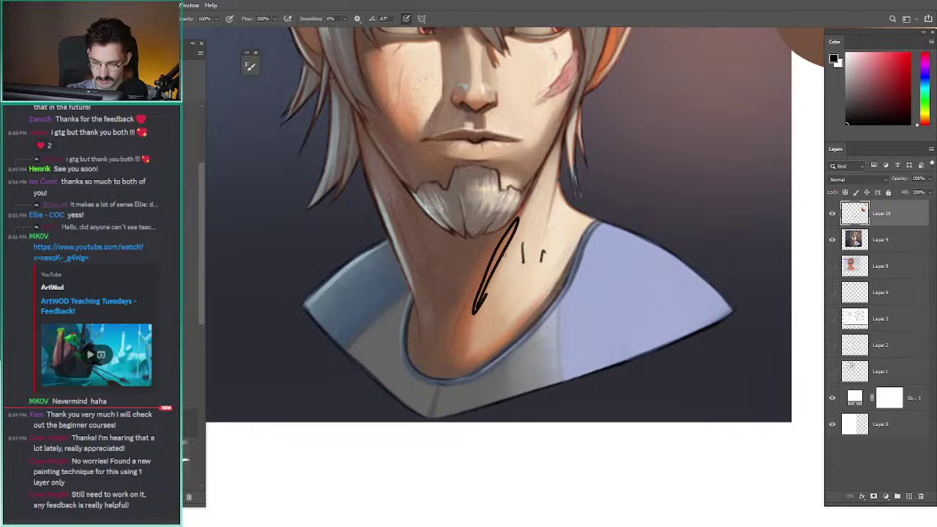
pyautogui.hotkey('ctrl', 'z')
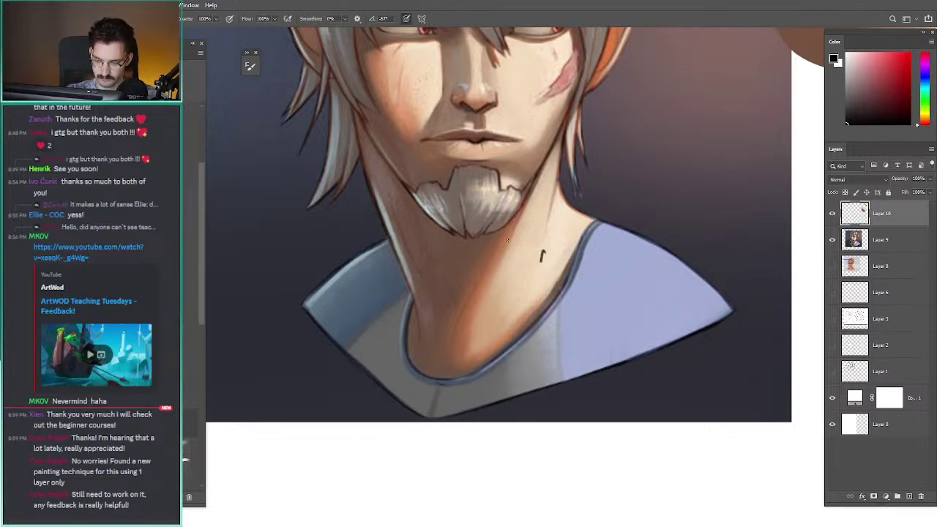
pyautogui.moveTo(512, 218); pyautogui.dragTo(479, 311)
pyautogui.hotkey('ctrl', 'z')
# - Try outlining the shaded edge of the elf's cheek and jaw with black loops
pyautogui.moveTo(337, 49)
pyautogui.mouseDown()
pyautogui.moveTo(352, 151)
pyautogui.moveTo(422, 163)
pyautogui.moveTo(443, 192)
pyautogui.moveTo(492, 218)
pyautogui.moveTo(478, 234)
pyautogui.moveTo(505, 280)
pyautogui.mouseUp()
pyautogui.hotkey('ctrl', 'z')
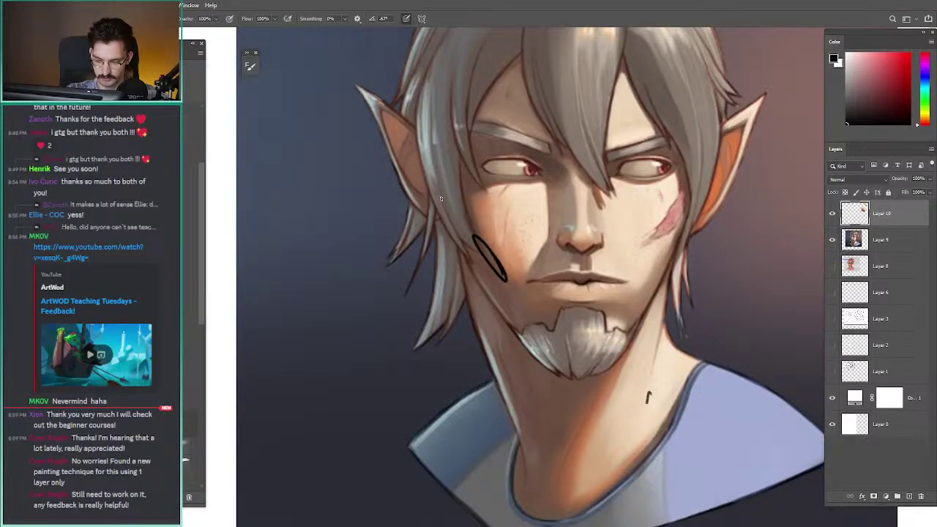
pyautogui.moveTo(437, 164); pyautogui.dragTo(399, 165)
pyautogui.moveTo(469, 226); pyautogui.dragTo(452, 201)
pyautogui.hotkey('ctrl', 'z')
pyautogui.hotkey('ctrl', 'z')
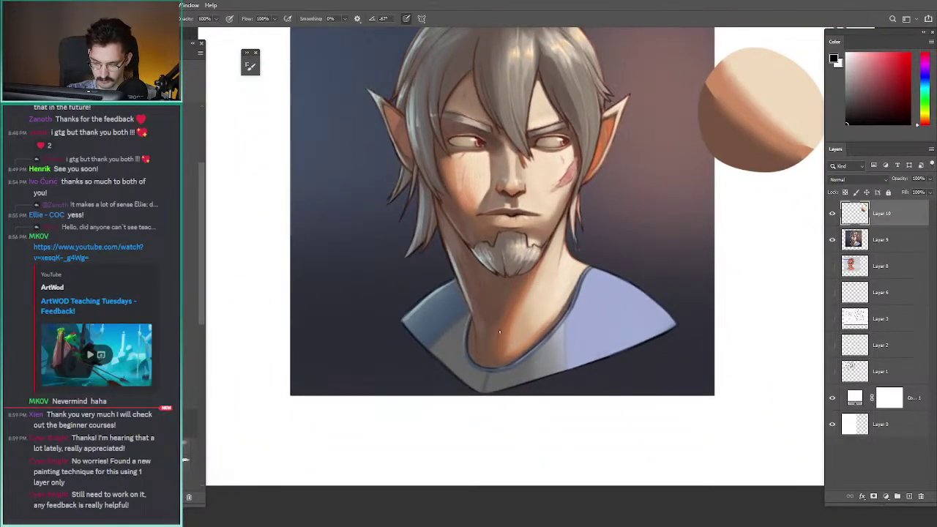
pyautogui.moveTo(505, 350)
pyautogui.mouseDown()
pyautogui.moveTo(542, 253)
pyautogui.moveTo(469, 226)
pyautogui.mouseUp()
pyautogui.hotkey('ctrl', 'z')
# - Sample skin tones from the face and the shaded circle and try painting them over the elf's cheeks
pyautogui.moveTo(431, 176)
pyautogui.mouseDown()
pyautogui.moveTo(364, 192)
pyautogui.moveTo(368, 208)
pyautogui.moveTo(401, 173)
pyautogui.mouseUp()
pyautogui.keyDown('alt'); pyautogui.click(511, 161); pyautogui.keyUp('alt')
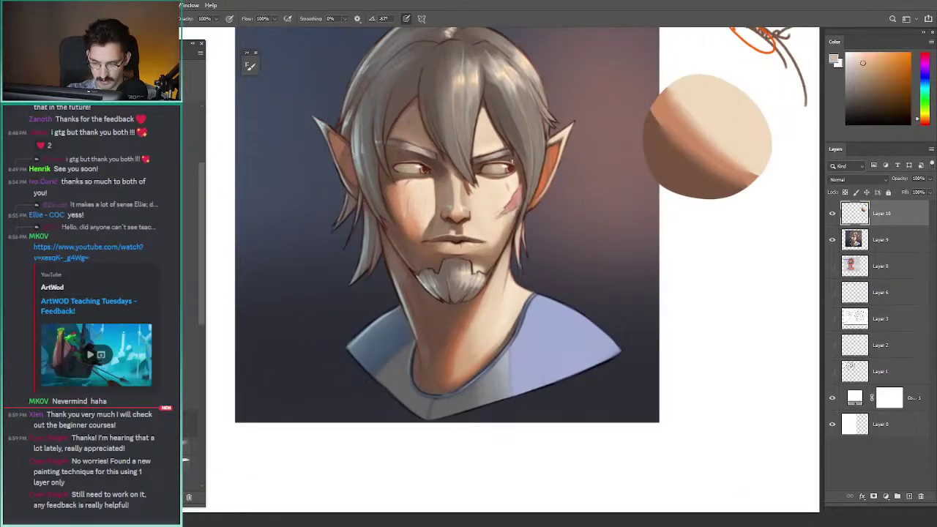
pyautogui.moveTo(502, 195)
pyautogui.mouseDown()
pyautogui.moveTo(486, 207)
pyautogui.moveTo(477, 192)
pyautogui.mouseUp()
pyautogui.keyDown('alt'); pyautogui.click(492, 207); pyautogui.keyUp('alt')
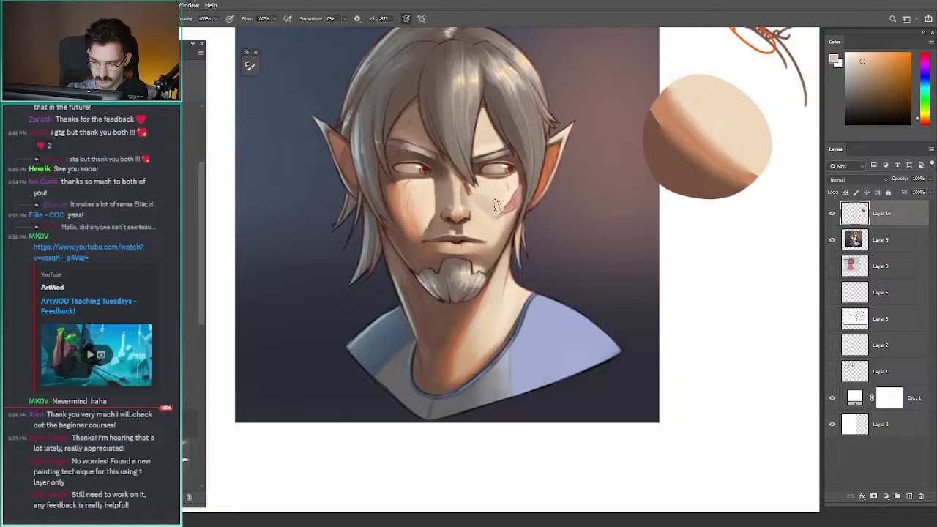
pyautogui.keyDown('alt'); pyautogui.click(492, 208); pyautogui.keyUp('alt')
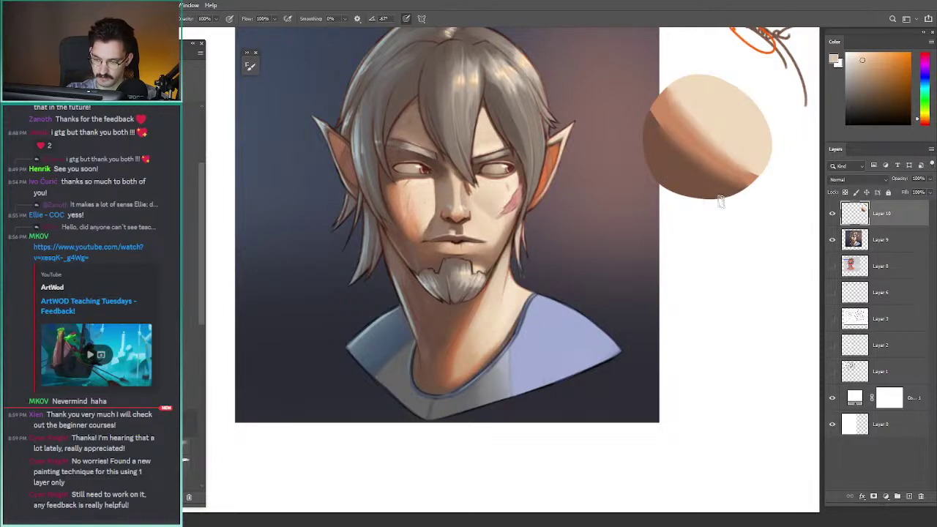
pyautogui.keyDown('alt'); pyautogui.click(661, 144); pyautogui.keyUp('alt')
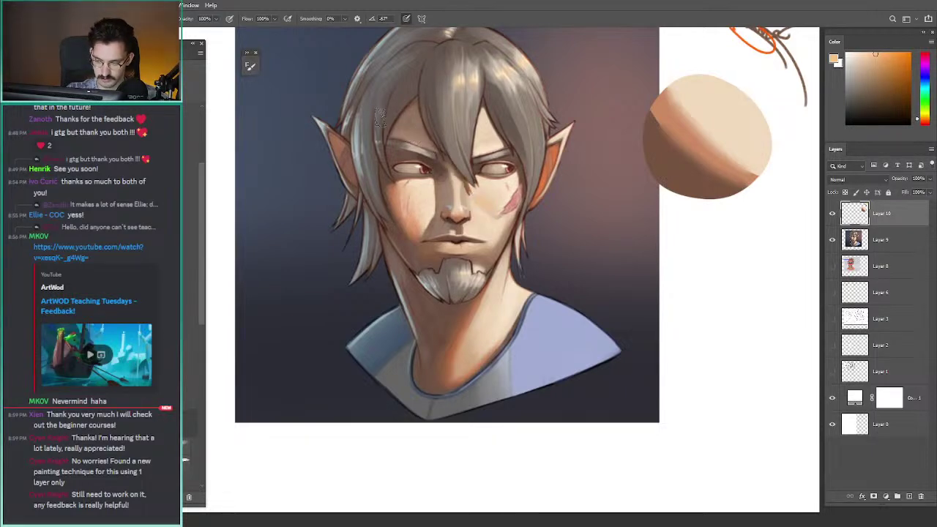
pyautogui.keyDown('alt'); pyautogui.click(404, 155); pyautogui.keyUp('alt')
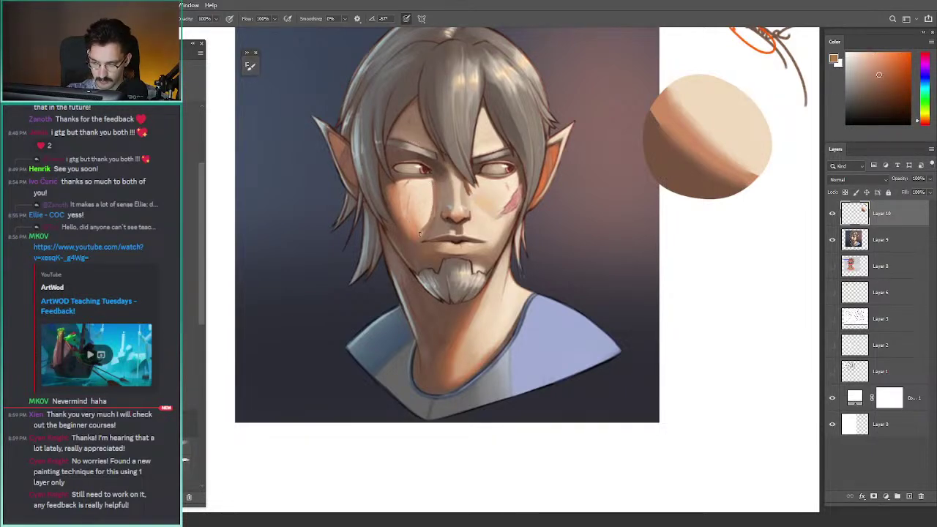
pyautogui.hotkey('ctrl', 'z')
# - Pick a more saturated orange and paint it along the shadow edge of the cheek beside the nose, blending it in
pyautogui.click(887, 63)
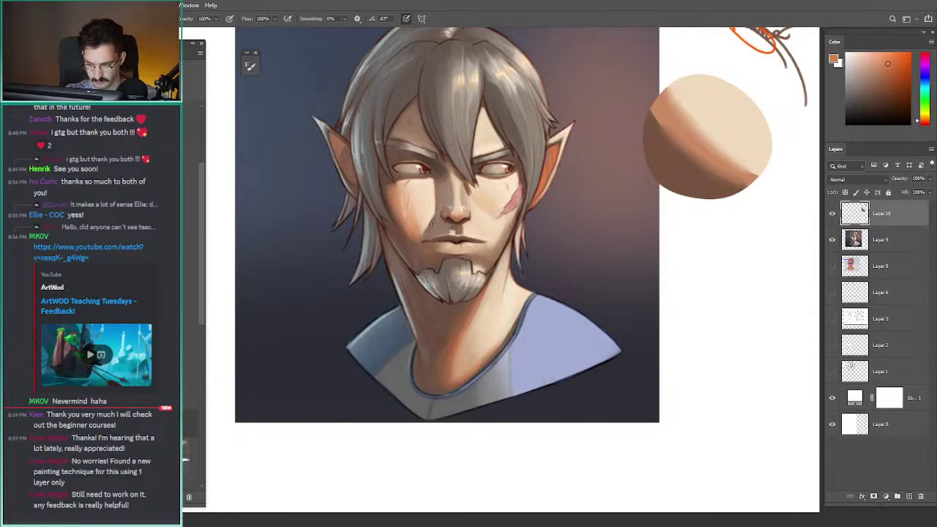
pyautogui.moveTo(426, 232); pyautogui.dragTo(431, 183)
pyautogui.hotkey('ctrl', 'z')
pyautogui.moveTo(430, 222); pyautogui.dragTo(432, 187)
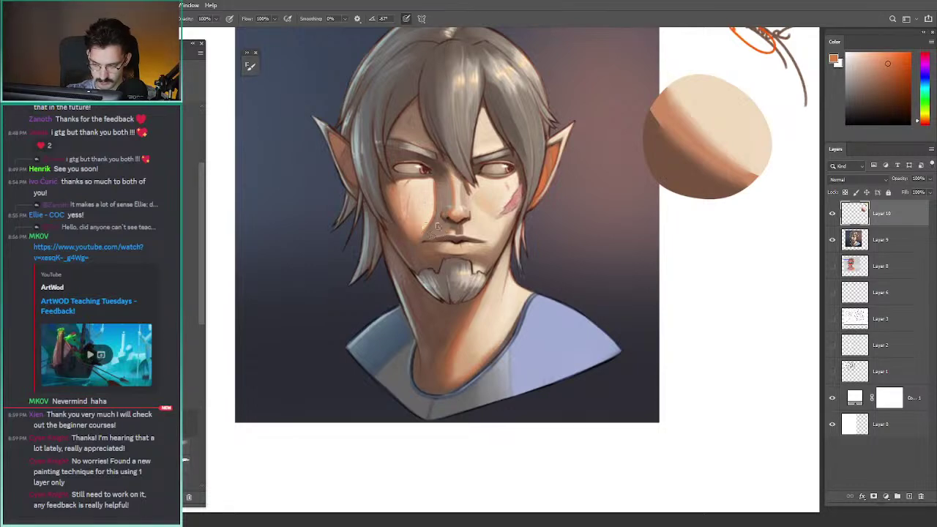
pyautogui.press('r')
pyautogui.press('b')
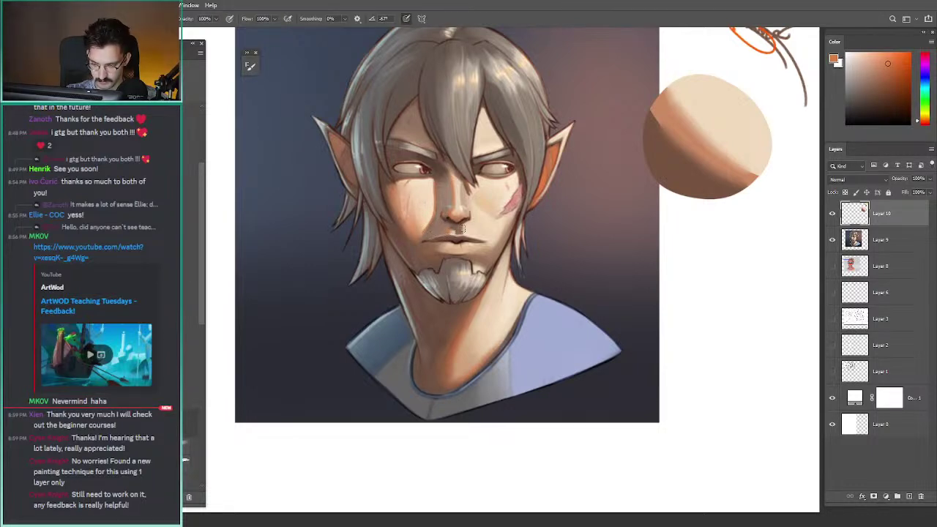
# - Add a new layer above the sketch layer, clip it and set its blending mode to Multiply
pyautogui.moveTo(462, 228); pyautogui.dragTo(465, 157)
pyautogui.moveTo(474, 115)
pyautogui.mouseDown()
pyautogui.moveTo(497, 130)
pyautogui.moveTo(504, 207)
pyautogui.mouseUp()
pyautogui.hotkey('ctrl', 'z')
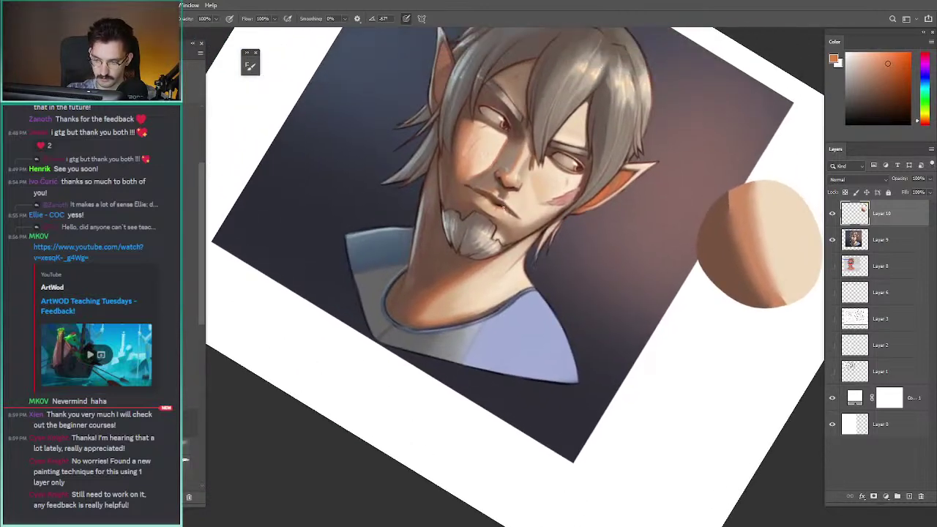
pyautogui.moveTo(392, 154); pyautogui.dragTo(334, 157)
pyautogui.moveTo(585, 215)
pyautogui.mouseDown()
pyautogui.moveTo(529, 215)
pyautogui.moveTo(587, 215)
pyautogui.mouseUp()
pyautogui.moveTo(412, 199); pyautogui.dragTo(388, 199)
pyautogui.hotkey('ctrl', 'shift', 'alt', 'n')
pyautogui.hotkey('ctrl', 'alt', 'g')
pyautogui.hotkey('shift', 'alt', 'm')
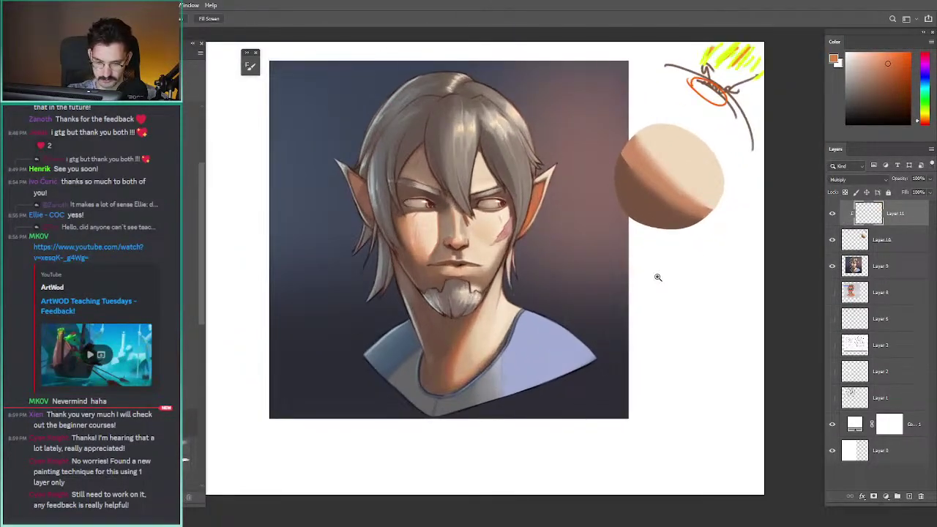
# - Choose a pale red brush colour and move the Multiply layer directly above the portrait layer
pyautogui.click(860, 56)
pyautogui.click(924, 124)
pyautogui.click(857, 54)
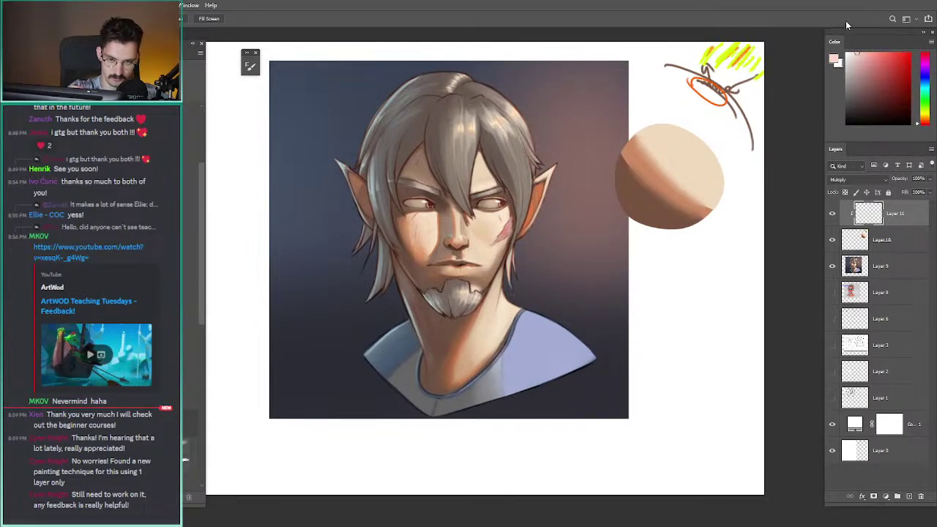
pyautogui.press('b')
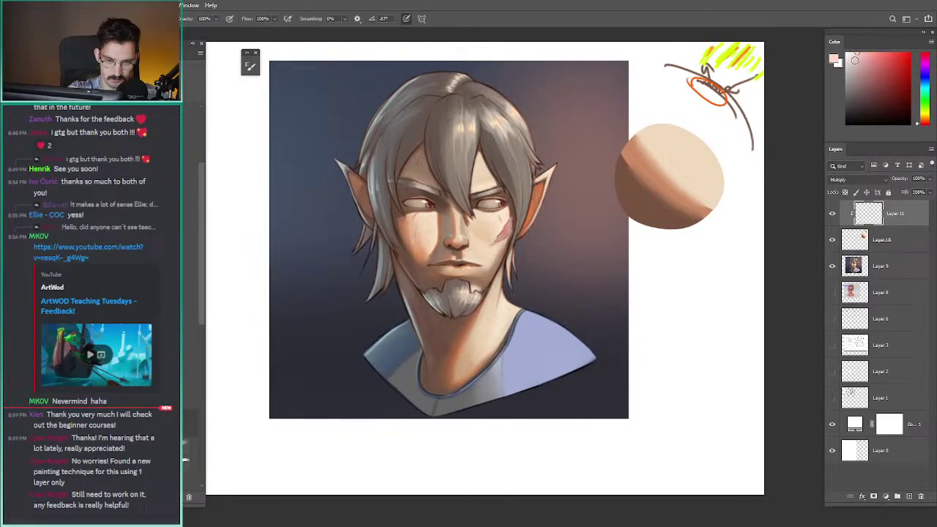
pyautogui.hotkey('ctrl', '[')
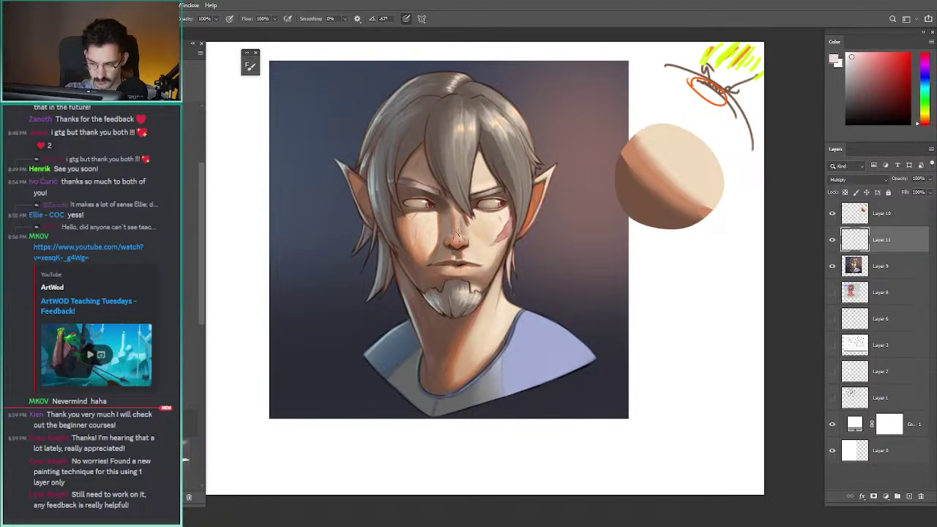
# - Tint the elf's nose and lips with a slightly more saturated pale pink, erasing any excess
pyautogui.click(860, 53)
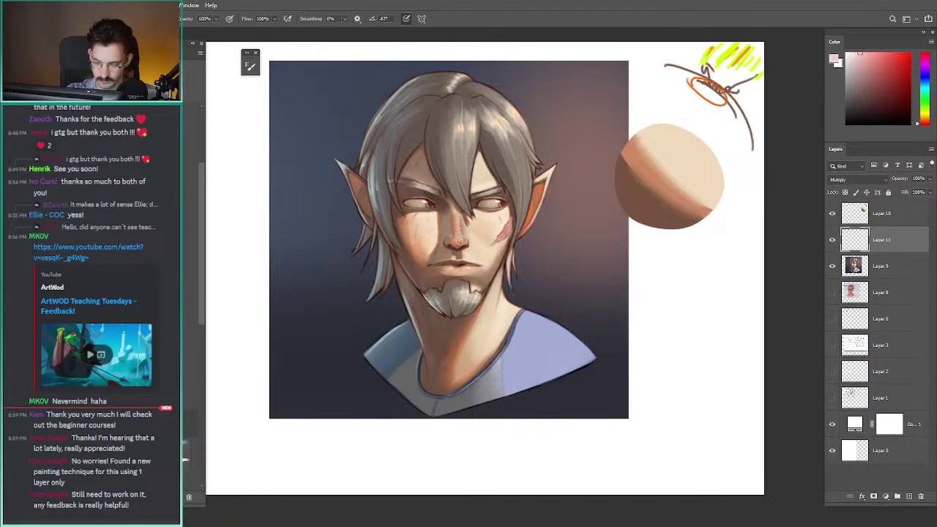
pyautogui.press('e')
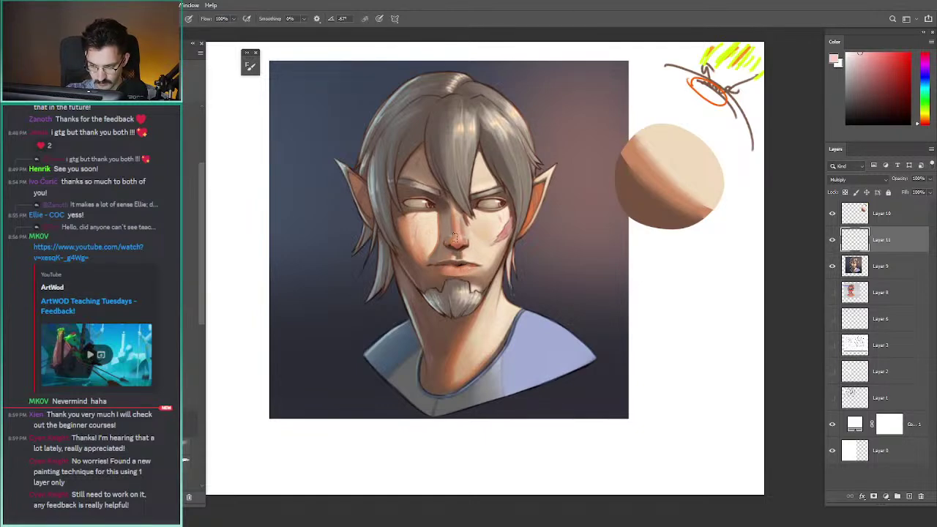
pyautogui.press('b')
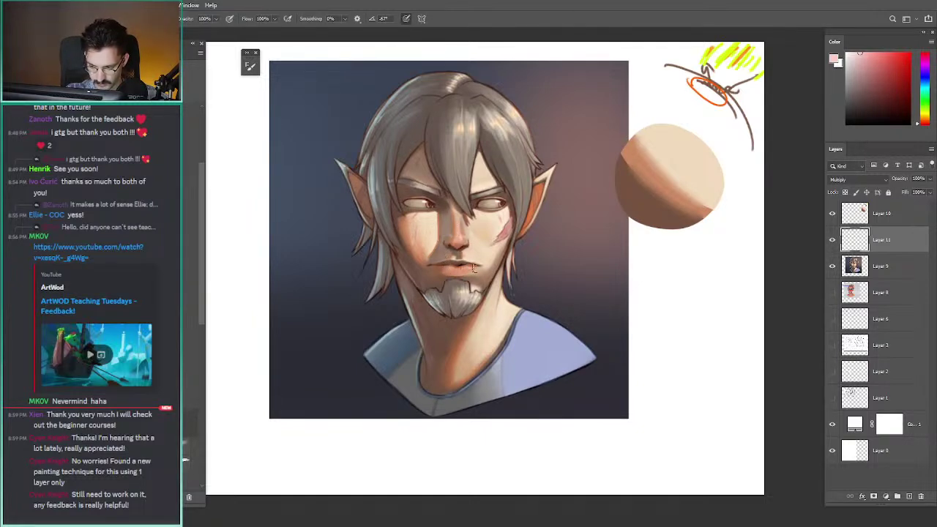
pyautogui.press('e')
pyautogui.press('b')
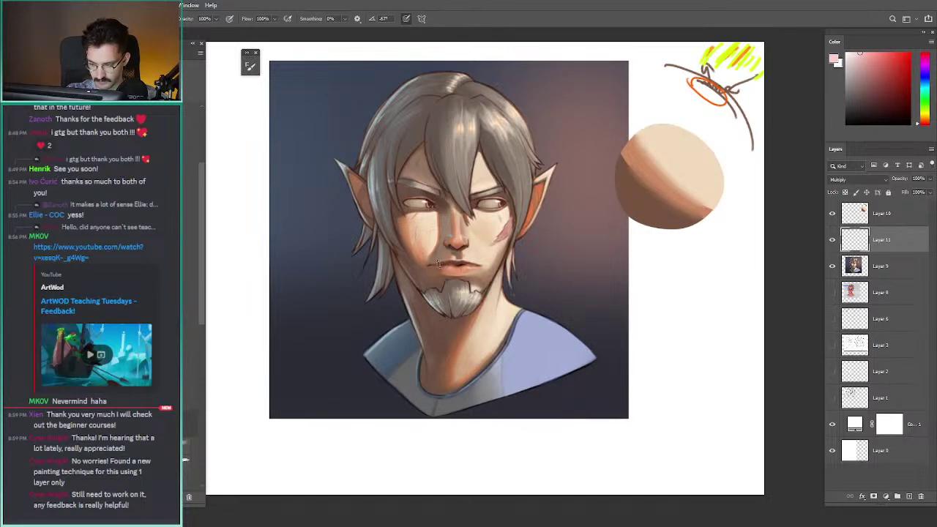
# - Enlarge the brush considerably and spread the pale pink tint over the elf's cheeks
pyautogui.press(']')
pyautogui.press(']')
pyautogui.press(']')
pyautogui.press(']')
pyautogui.press(']')
pyautogui.press(']')
pyautogui.press(']')
pyautogui.press(']')
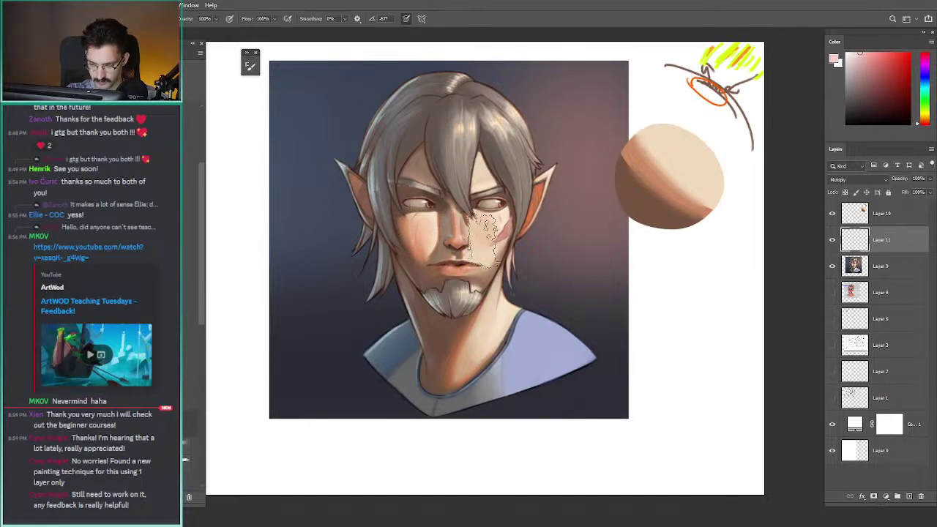
# - Pick a pale blue-grey, tint the skin around the eyes and compare the portrait with the Multiply layer off and on
pyautogui.press('r')
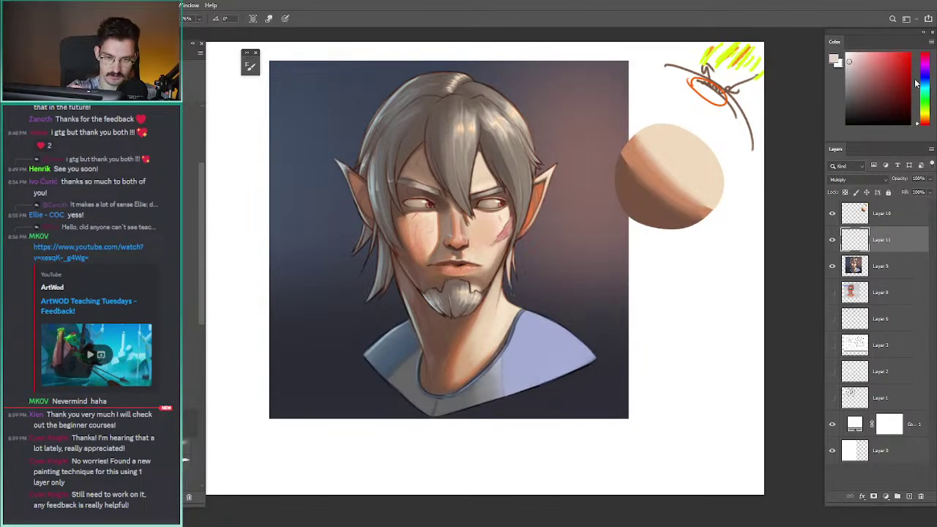
pyautogui.click(916, 83)
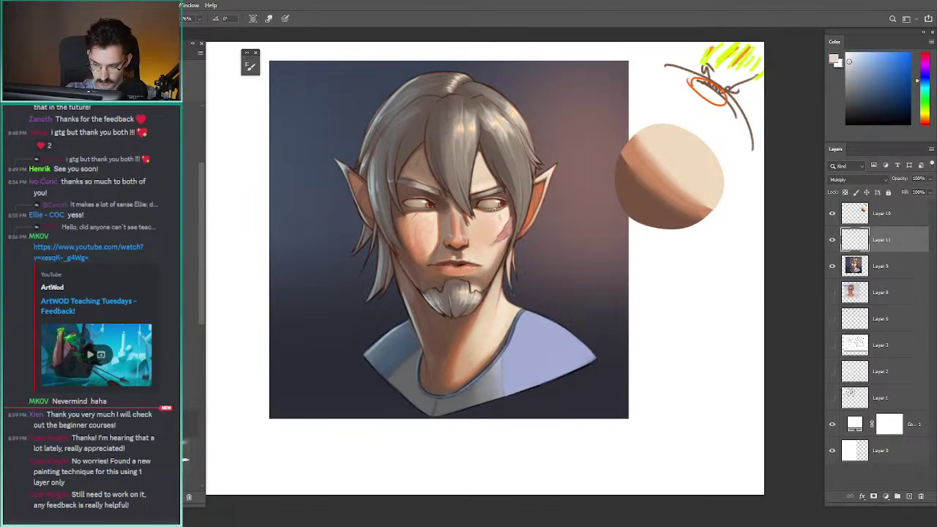
pyautogui.press('b')
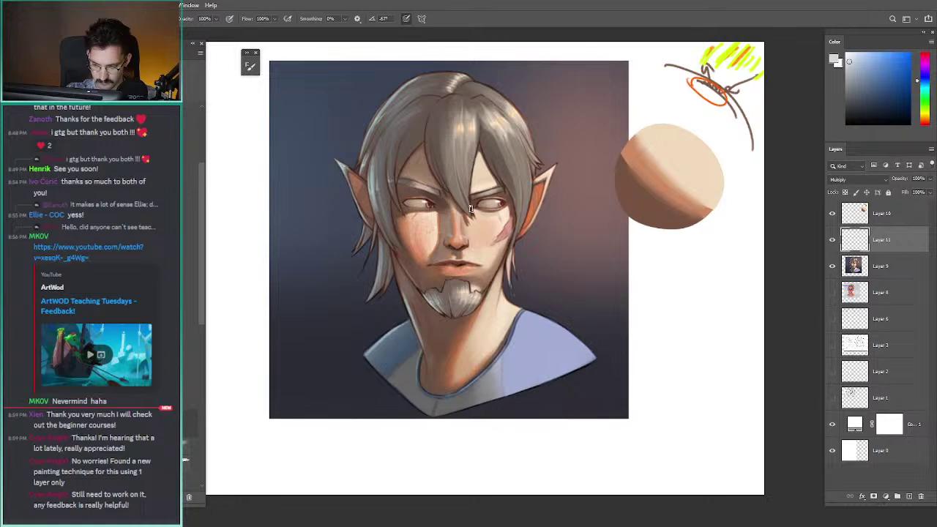
pyautogui.press('r')
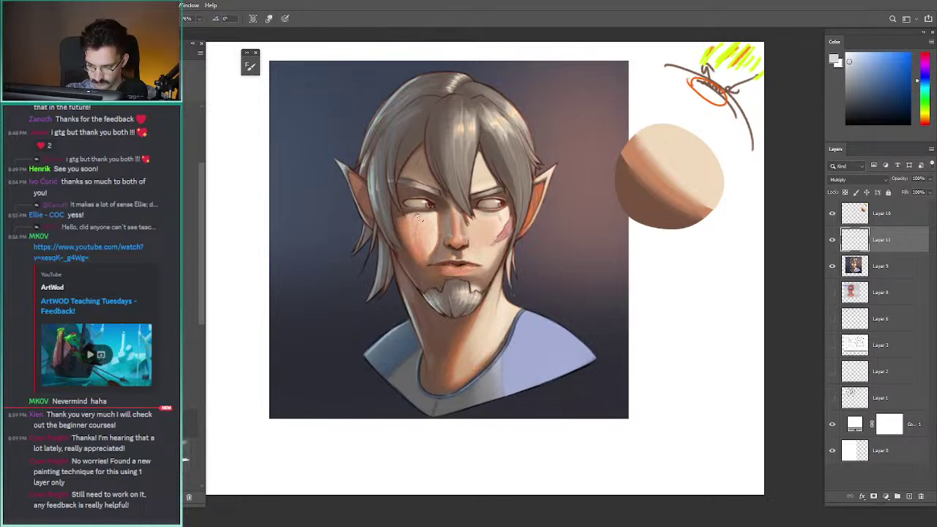
pyautogui.press('b')
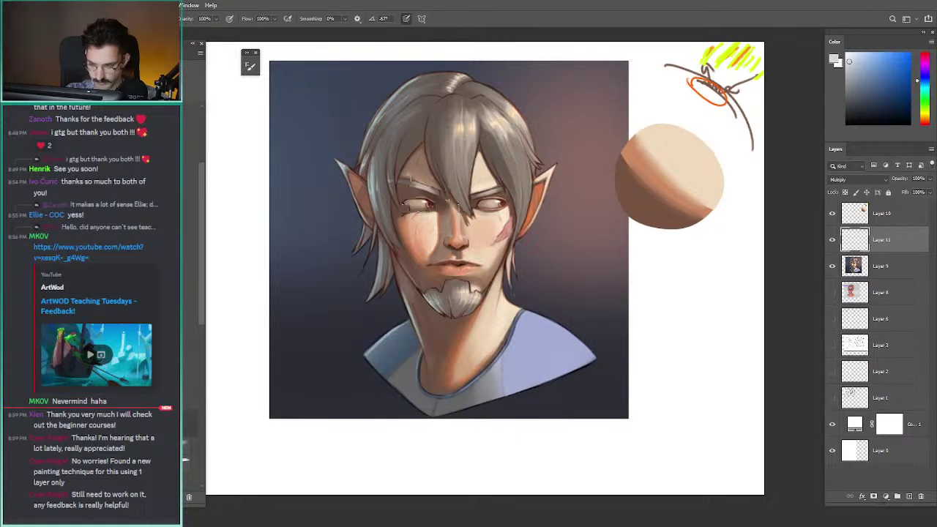
pyautogui.press('r')
pyautogui.press('z')
pyautogui.moveTo(409, 159); pyautogui.dragTo(361, 193)
pyautogui.click(831, 242)
pyautogui.click(832, 245)
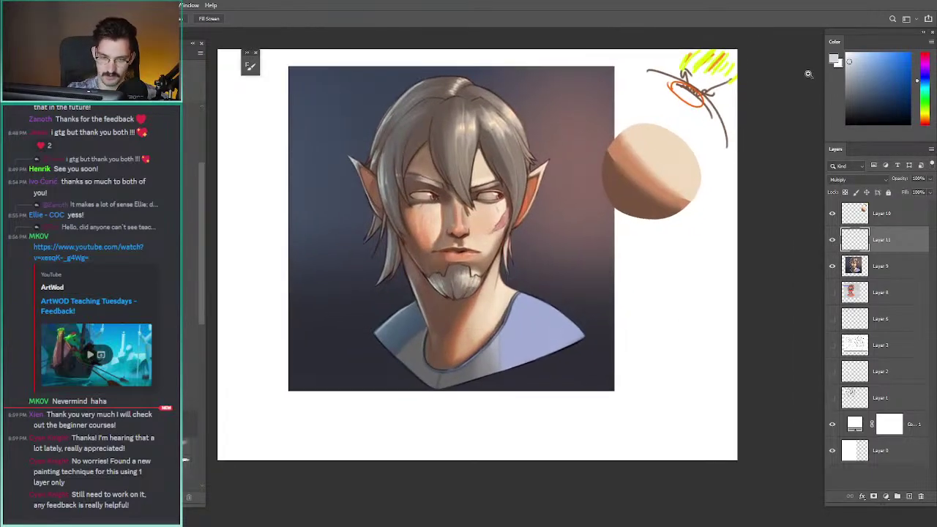
# - Return to a pale pink brush colour and tint the insides of both elf ears
pyautogui.moveTo(923, 56); pyautogui.dragTo(921, 42)
pyautogui.click(863, 54)
pyautogui.press('b')
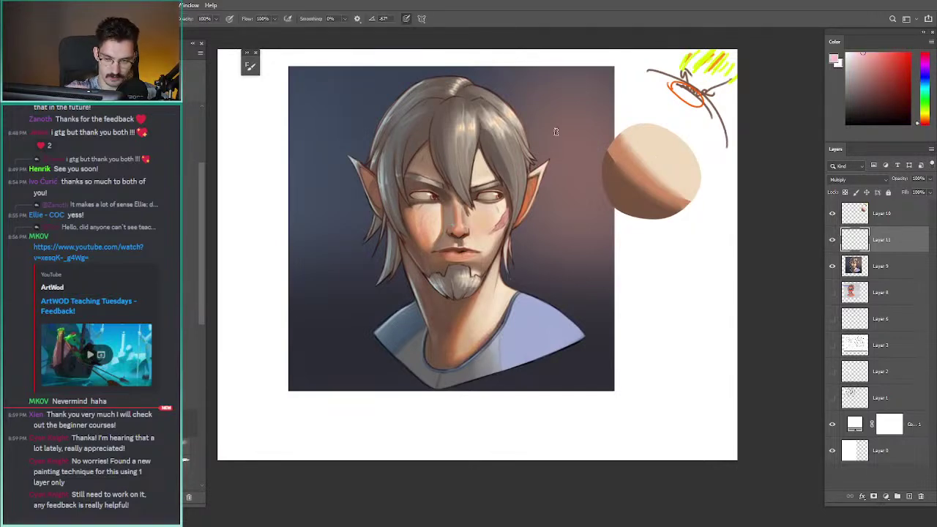
pyautogui.moveTo(536, 170); pyautogui.dragTo(524, 213)
pyautogui.moveTo(363, 163); pyautogui.dragTo(377, 199)
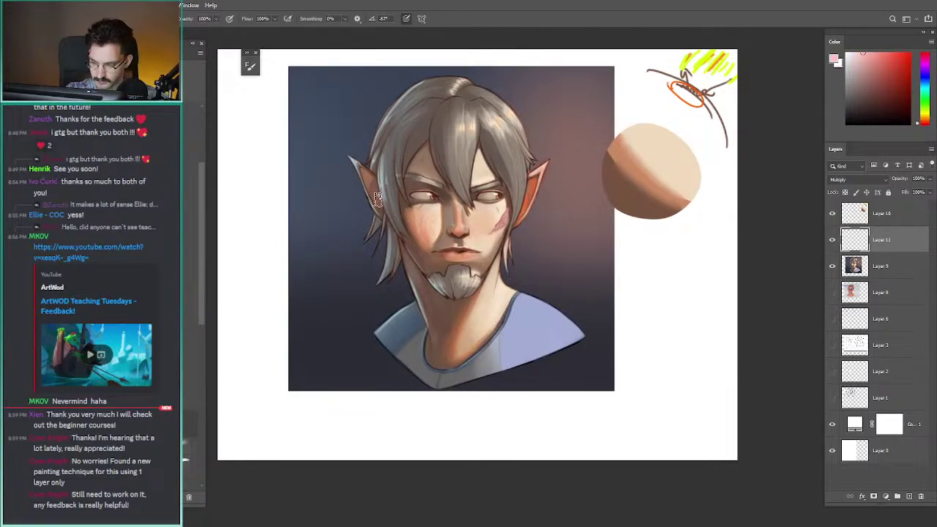
# - Merge the Multiply tint layer down into the portrait layer
pyautogui.press('z')
pyautogui.moveTo(349, 158); pyautogui.dragTo(337, 158)
pyautogui.hotkey('ctrl', 'e')
pyautogui.moveTo(390, 196)
pyautogui.mouseDown()
pyautogui.moveTo(411, 196)
pyautogui.moveTo(328, 225)
pyautogui.moveTo(402, 203)
pyautogui.moveTo(394, 220)
pyautogui.mouseUp()
# - Sample a light skin tone and try painting it over the inside of the ear on the lit side
pyautogui.press('z')
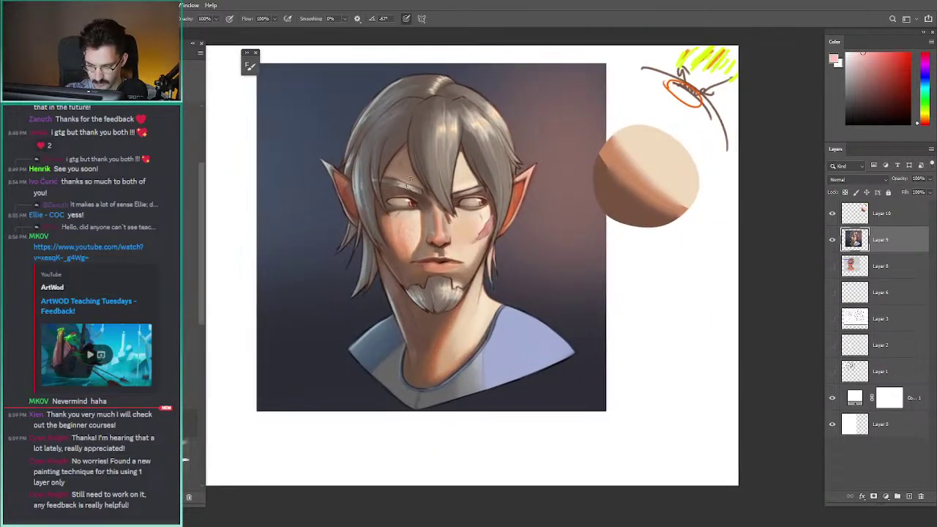
pyautogui.moveTo(311, 159); pyautogui.dragTo(338, 166)
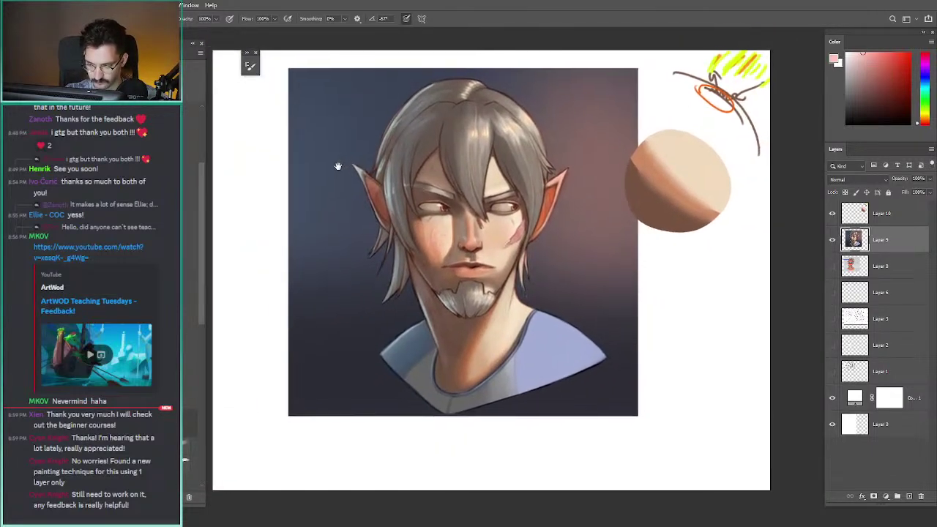
pyautogui.keyDown('alt'); pyautogui.click(547, 201); pyautogui.keyUp('alt')
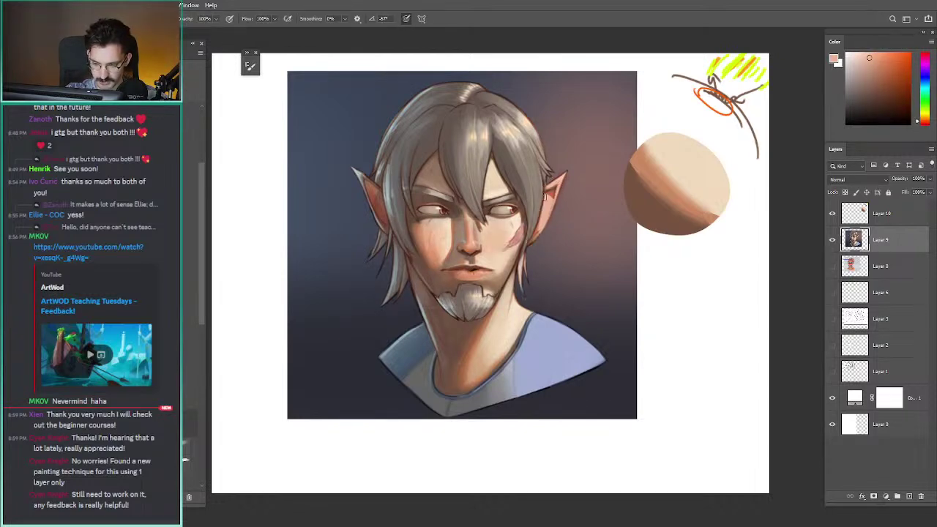
pyautogui.moveTo(380, 157); pyautogui.dragTo(327, 168)
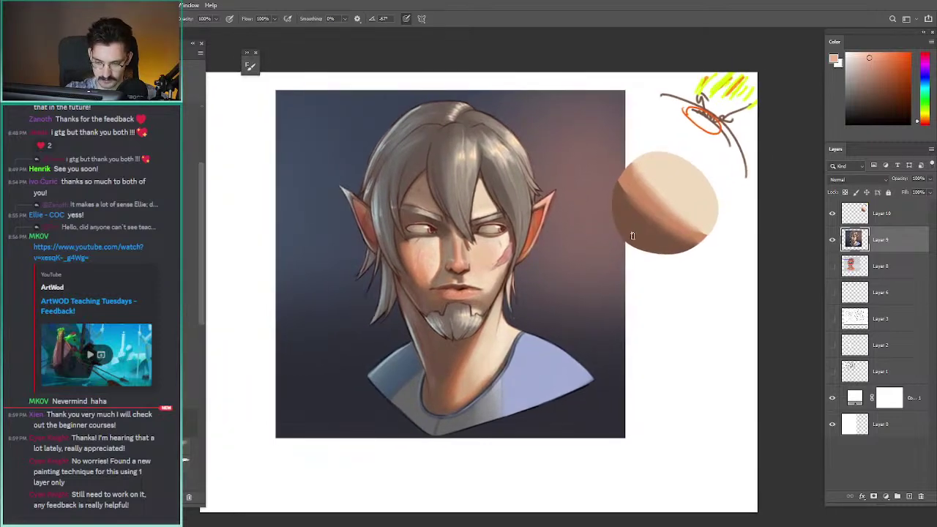
# - Fill a small lassoed circle beside the ear with the large circle's light skin tone on the sketch layer, then deselect
pyautogui.keyDown('alt'); pyautogui.click(676, 181); pyautogui.keyUp('alt')
pyautogui.press('l')
pyautogui.moveTo(612, 283)
pyautogui.mouseDown()
pyautogui.moveTo(565, 313)
pyautogui.moveTo(601, 311)
pyautogui.moveTo(606, 300)
pyautogui.mouseUp()
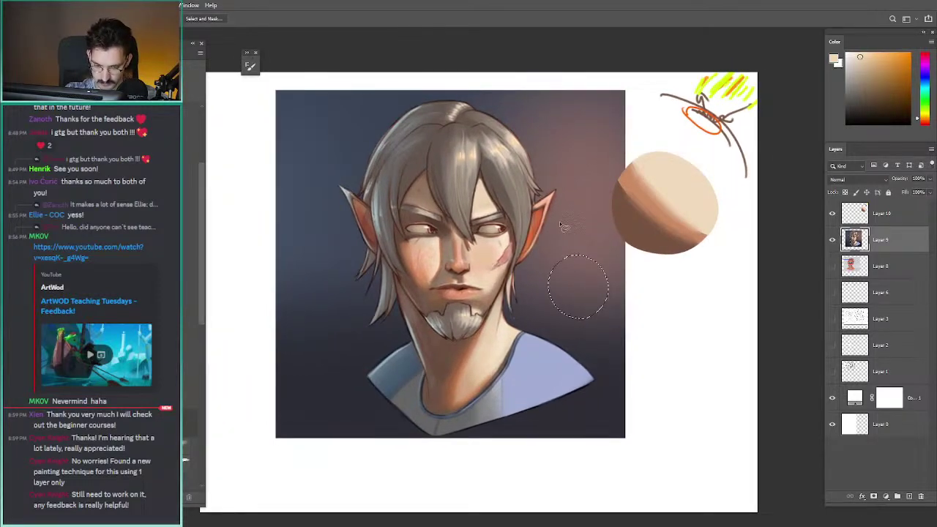
pyautogui.hotkey('alt', 'BackSpace')
pyautogui.hotkey('ctrl', 'z')
pyautogui.click(881, 213)
pyautogui.hotkey('alt', 'BackSpace')
pyautogui.hotkey('ctrl', 'd')
# - Lock the sketch layer's transparency and shade the small circle's lower-left edge with brown sampled from the large circle
pyautogui.press('b')
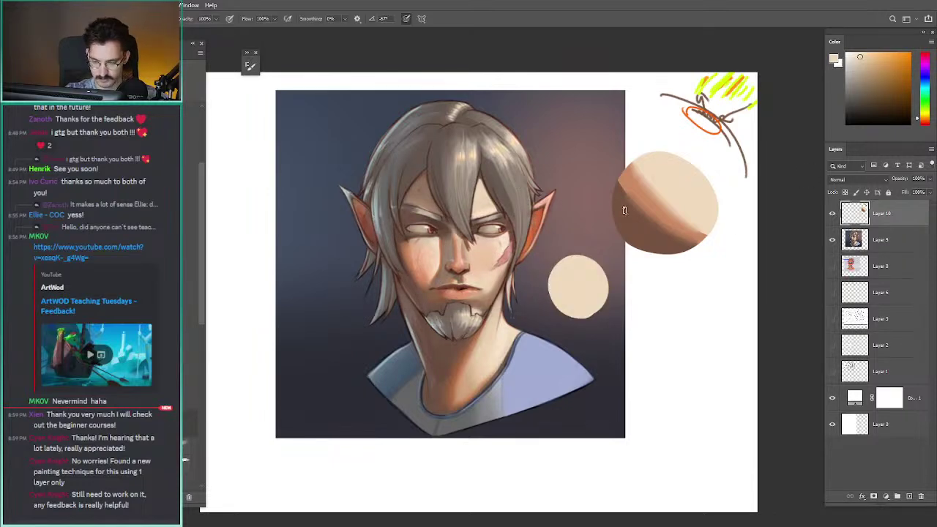
pyautogui.keyDown('alt'); pyautogui.click(623, 210); pyautogui.keyUp('alt')
pyautogui.press('/')
pyautogui.moveTo(586, 314)
pyautogui.mouseDown()
pyautogui.moveTo(556, 302)
pyautogui.moveTo(555, 269)
pyautogui.mouseUp()
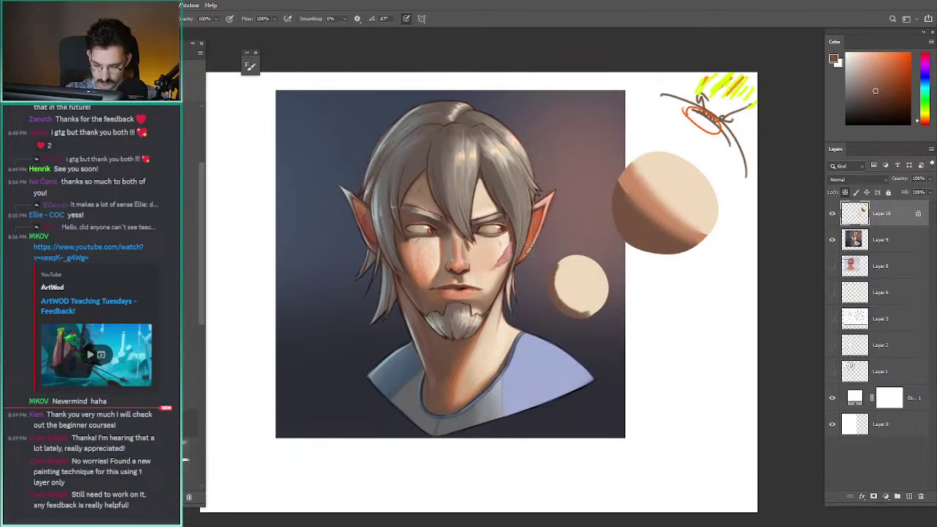
pyautogui.moveTo(565, 313); pyautogui.dragTo(553, 262)
pyautogui.moveTo(590, 322)
pyautogui.mouseDown()
pyautogui.moveTo(593, 299)
pyautogui.moveTo(575, 267)
pyautogui.moveTo(563, 304)
pyautogui.mouseUp()
pyautogui.keyDown('alt'); pyautogui.click(591, 296); pyautogui.keyUp('alt')
pyautogui.keyDown('alt'); pyautogui.click(567, 303); pyautogui.keyUp('alt')
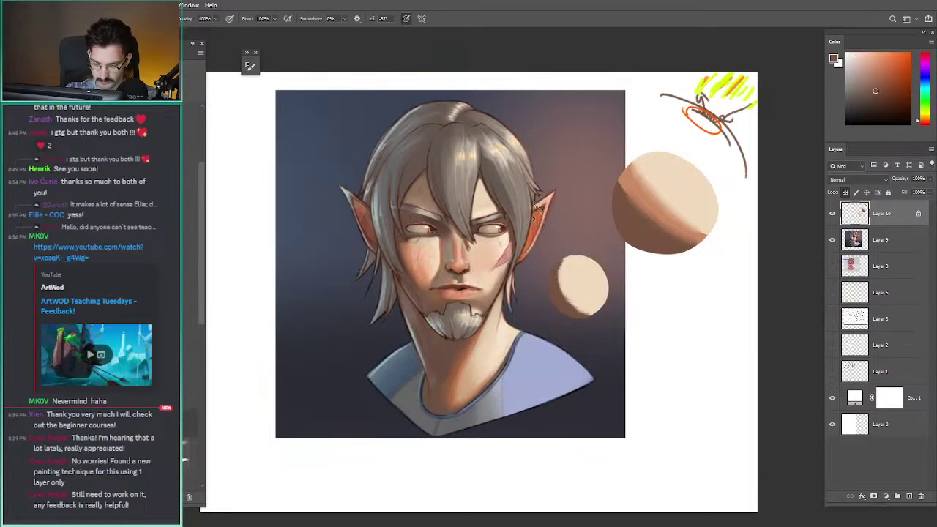
# - Sample dark and light tones from the ear beside the circles and try a light stroke down it
pyautogui.hotkey('ctrl', 'z')
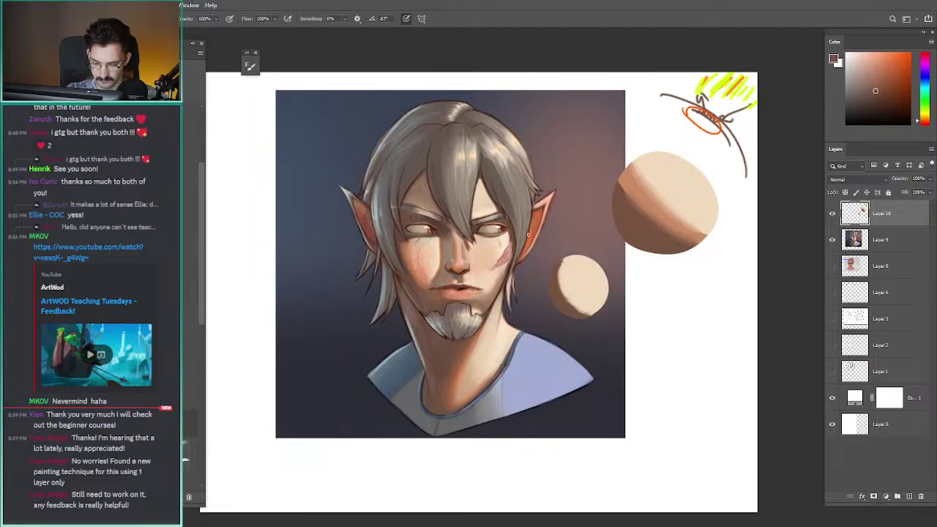
pyautogui.moveTo(569, 267); pyautogui.dragTo(487, 242)
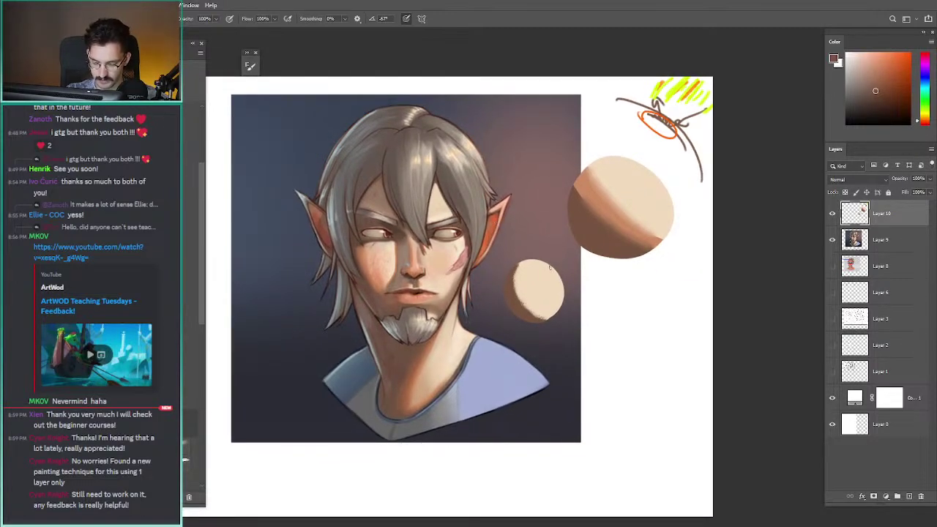
pyautogui.keyDown('alt'); pyautogui.click(501, 211); pyautogui.keyUp('alt')
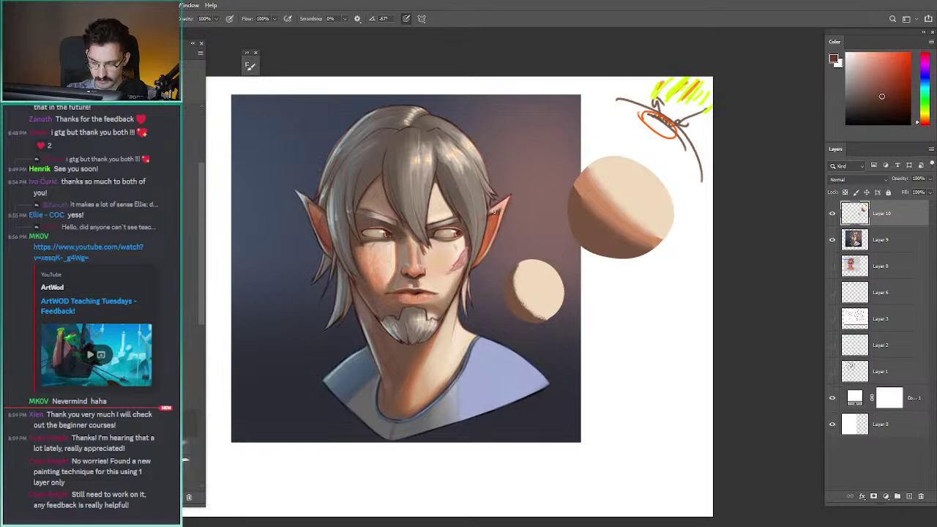
pyautogui.keyDown('alt'); pyautogui.click(500, 205); pyautogui.keyUp('alt')
pyautogui.moveTo(500, 204)
pyautogui.mouseDown()
pyautogui.moveTo(474, 245)
pyautogui.moveTo(469, 199)
pyautogui.moveTo(516, 224)
pyautogui.moveTo(489, 271)
pyautogui.mouseUp()
pyautogui.hotkey('ctrl', 'z')
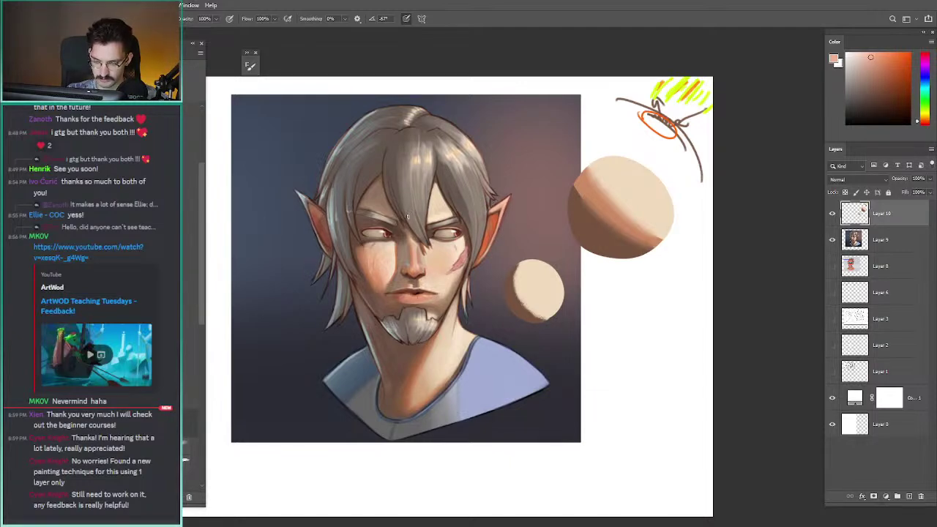
# - Try loose light peach strokes over the background and a narrow loop around the ear beside the circles
pyautogui.moveTo(490, 296); pyautogui.dragTo(458, 271)
pyautogui.hotkey('ctrl', 'z')
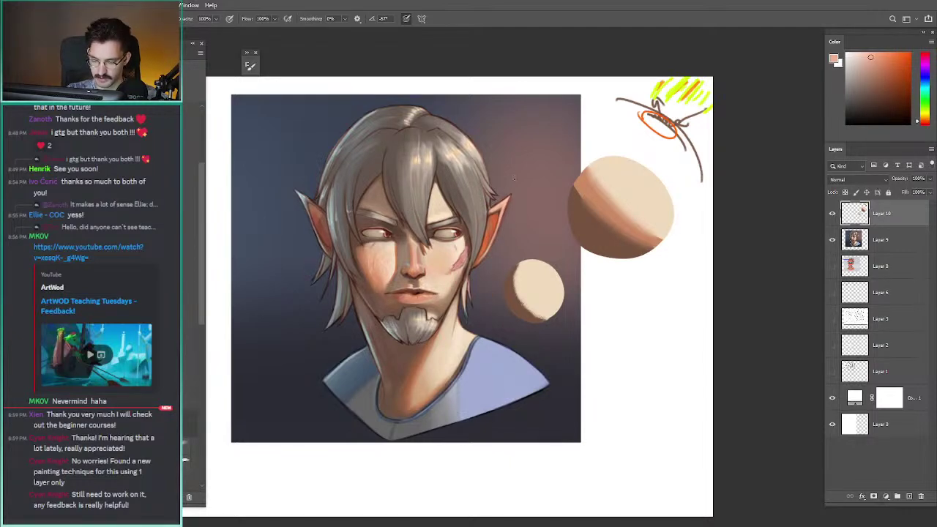
pyautogui.moveTo(540, 170); pyautogui.dragTo(521, 179)
pyautogui.hotkey('ctrl', 'z')
pyautogui.moveTo(495, 219); pyautogui.dragTo(485, 263)
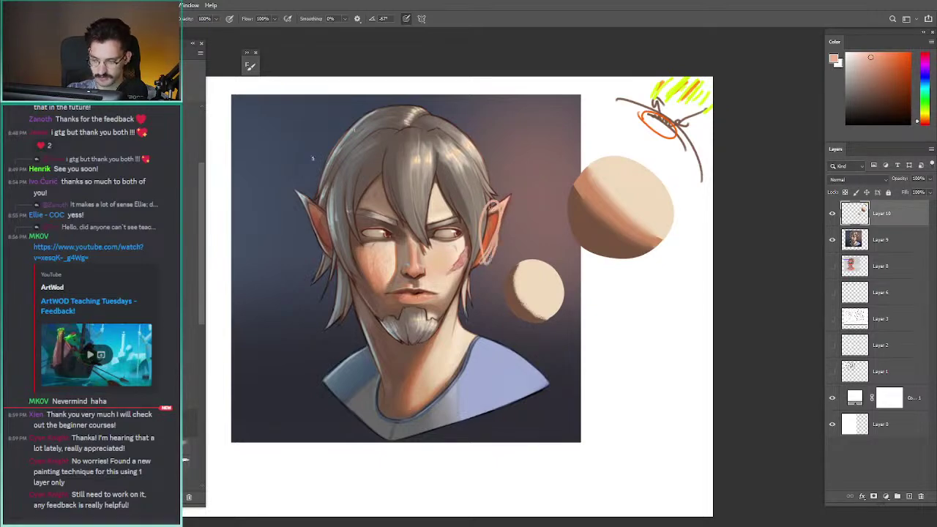
pyautogui.moveTo(295, 164)
pyautogui.mouseDown()
pyautogui.moveTo(365, 168)
pyautogui.moveTo(326, 147)
pyautogui.mouseUp()
pyautogui.hotkey('ctrl', 'z')
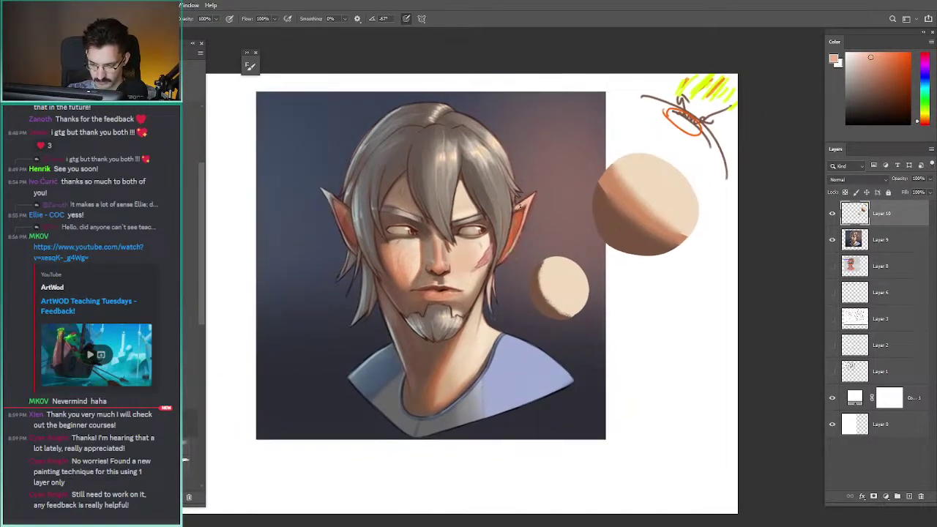
# - Try further light peach strokes across the ear and face, including a loop around the nose and mouth
pyautogui.moveTo(513, 209)
pyautogui.mouseDown()
pyautogui.moveTo(505, 245)
pyautogui.moveTo(513, 210)
pyautogui.moveTo(529, 208)
pyautogui.moveTo(530, 235)
pyautogui.moveTo(506, 251)
pyautogui.moveTo(451, 178)
pyautogui.moveTo(415, 169)
pyautogui.moveTo(437, 214)
pyautogui.moveTo(494, 188)
pyautogui.moveTo(469, 249)
pyautogui.mouseUp()
pyautogui.hotkey('ctrl', 'z')
pyautogui.hotkey('ctrl', 'z')
pyautogui.moveTo(499, 207)
pyautogui.mouseDown()
pyautogui.moveTo(441, 240)
pyautogui.moveTo(472, 163)
pyautogui.mouseUp()
pyautogui.hotkey('ctrl', 'z')
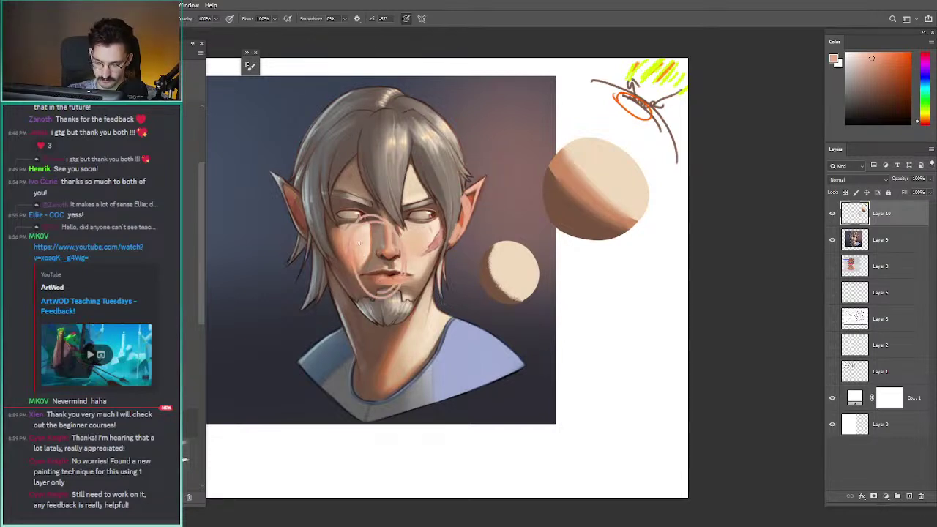
pyautogui.moveTo(474, 160); pyautogui.dragTo(475, 174)
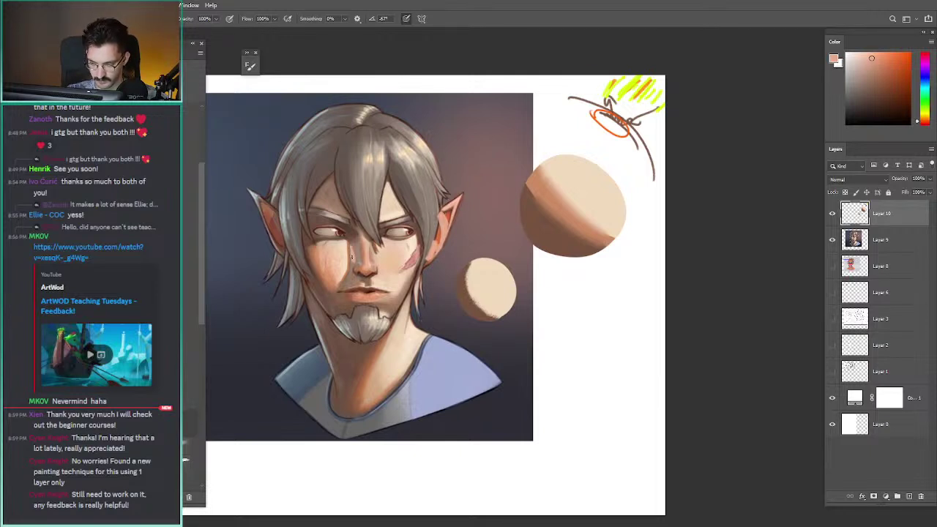
# - Try a small light peach arrow across the background above the small circle and undo it
pyautogui.moveTo(475, 150); pyautogui.dragTo(501, 172)
pyautogui.moveTo(491, 162); pyautogui.dragTo(495, 173)
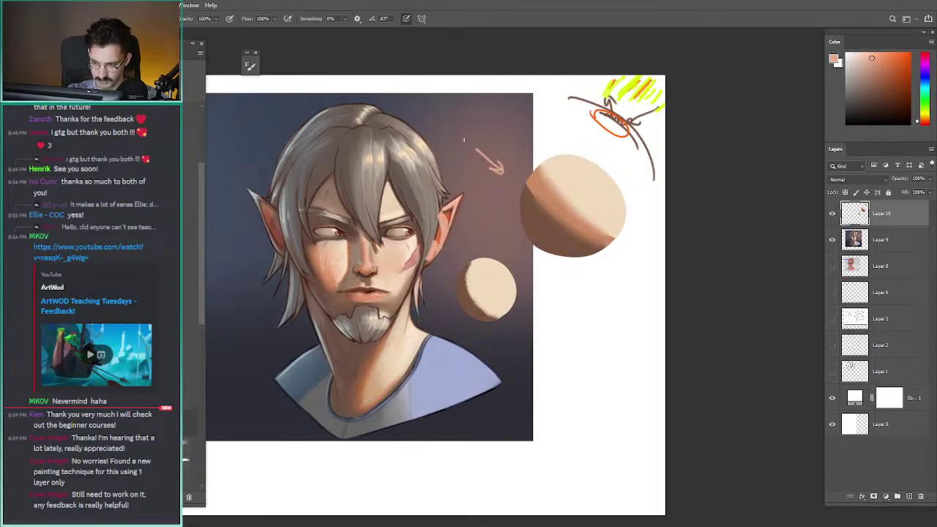
pyautogui.hotkey('ctrl', 'z')
pyautogui.hotkey('ctrl', 'z')
# - Sample peach and dark red-brown from the ear beside the circles and orange from the cheek, and retouch that ear's inner shadows
pyautogui.keyDown('alt'); pyautogui.click(451, 202); pyautogui.keyUp('alt')
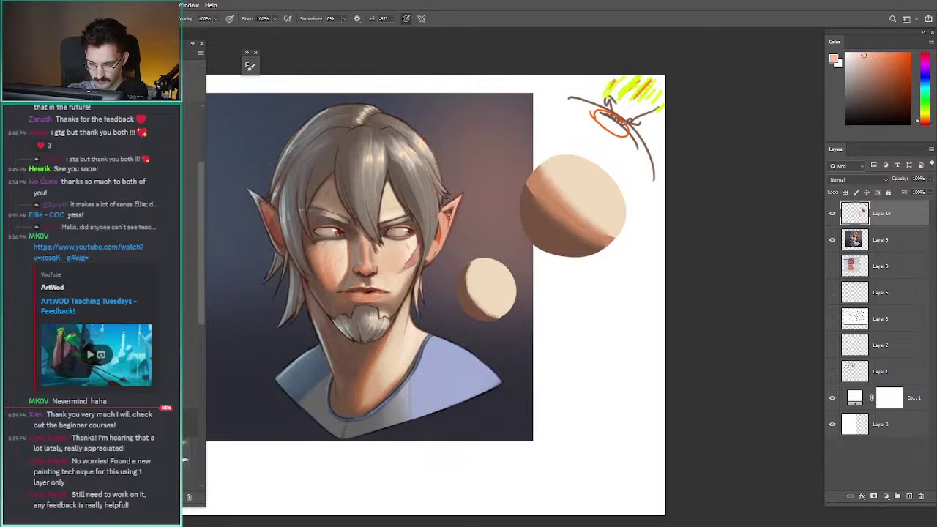
pyautogui.keyDown('alt'); pyautogui.click(447, 218); pyautogui.keyUp('alt')
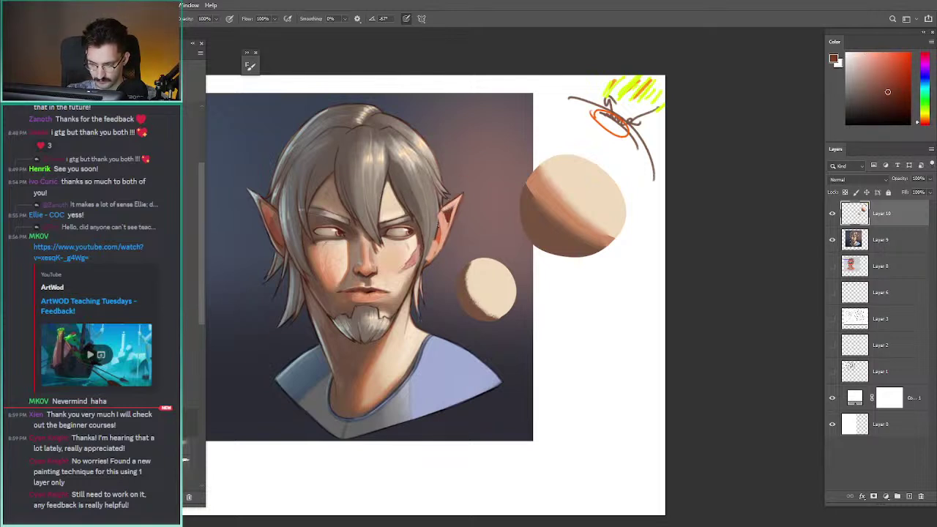
pyautogui.keyDown('alt'); pyautogui.click(330, 278); pyautogui.keyUp('alt')
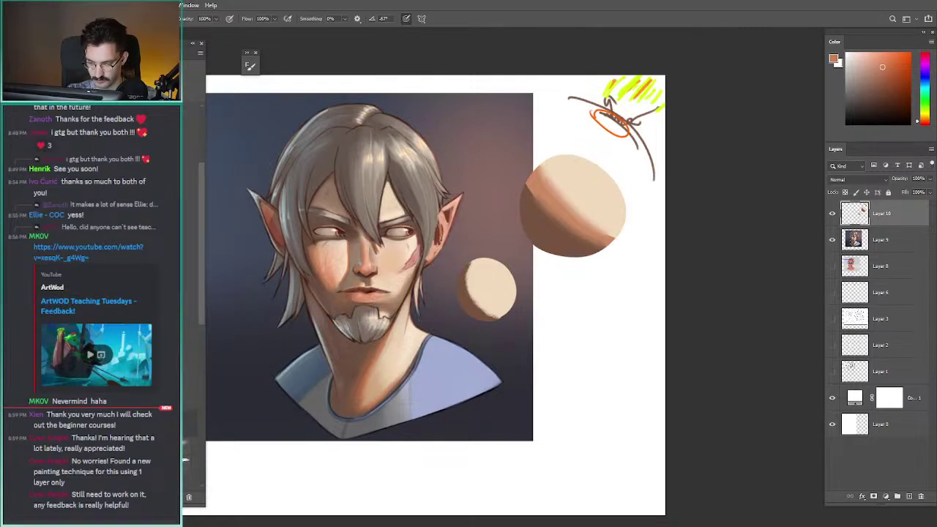
pyautogui.moveTo(384, 185); pyautogui.dragTo(347, 230)
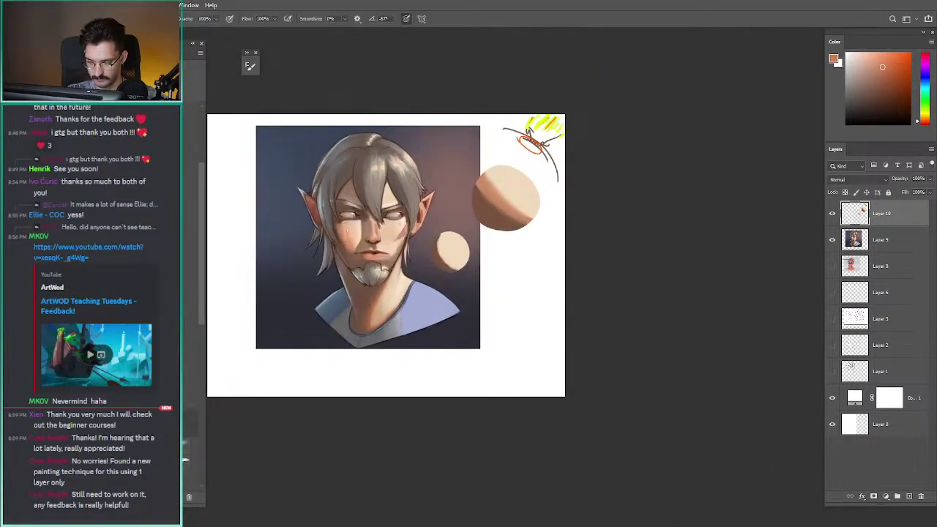
pyautogui.scroll(1, 316, 217)
pyautogui.scroll(2, 433, 187)
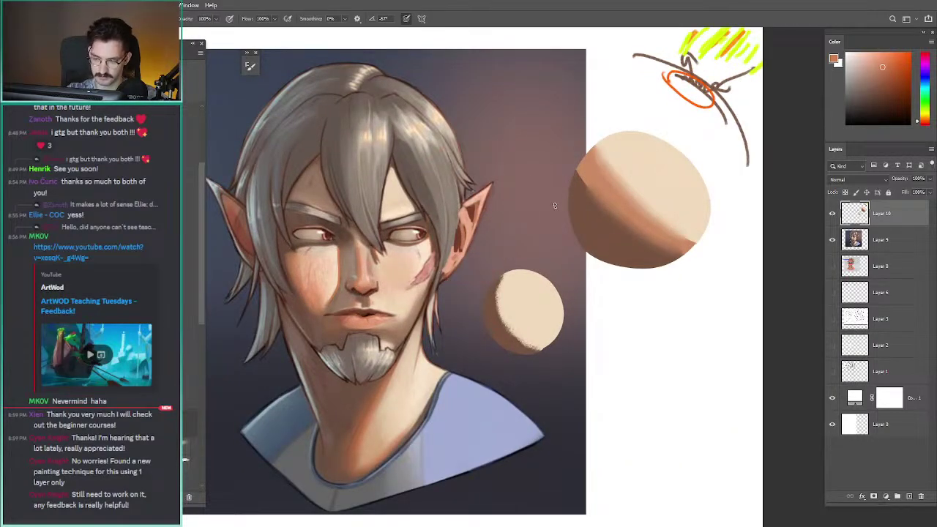
# - Sample a muted brown beside the mouth and refine the edge between light and shadow on the cheek
pyautogui.moveTo(485, 150); pyautogui.dragTo(439, 147)
pyautogui.moveTo(368, 142); pyautogui.dragTo(365, 161)
pyautogui.scroll(-4, 364, 161)
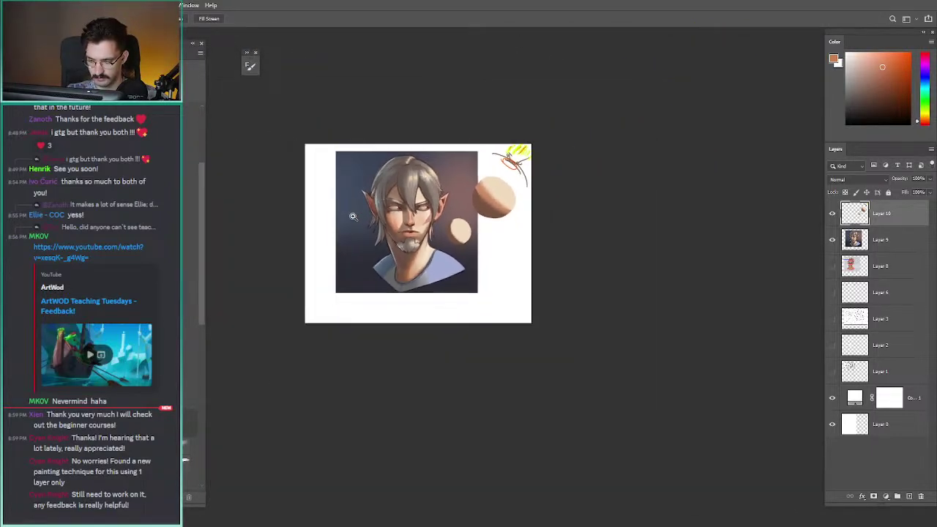
pyautogui.scroll(2, 371, 206)
pyautogui.moveTo(371, 206); pyautogui.dragTo(407, 166)
pyautogui.scroll(2, 421, 206)
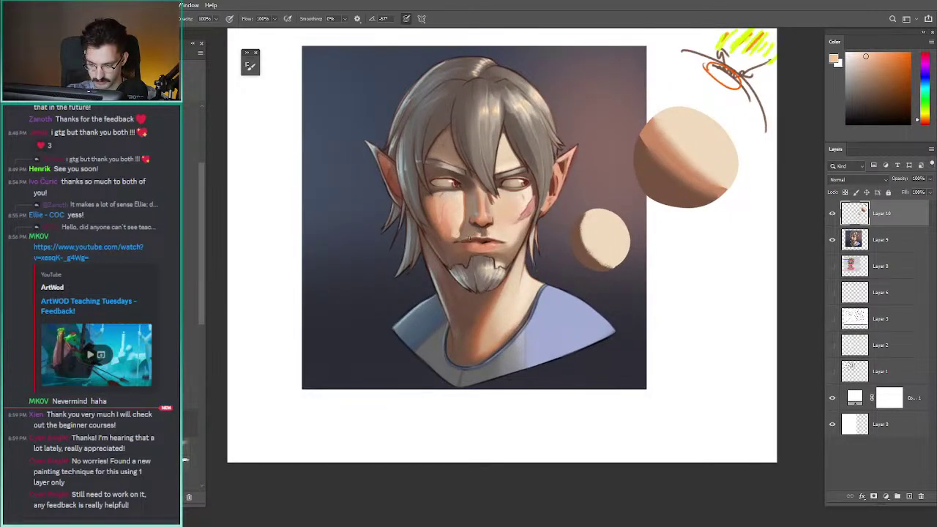
pyautogui.keyDown('alt'); pyautogui.click(469, 235); pyautogui.keyUp('alt')
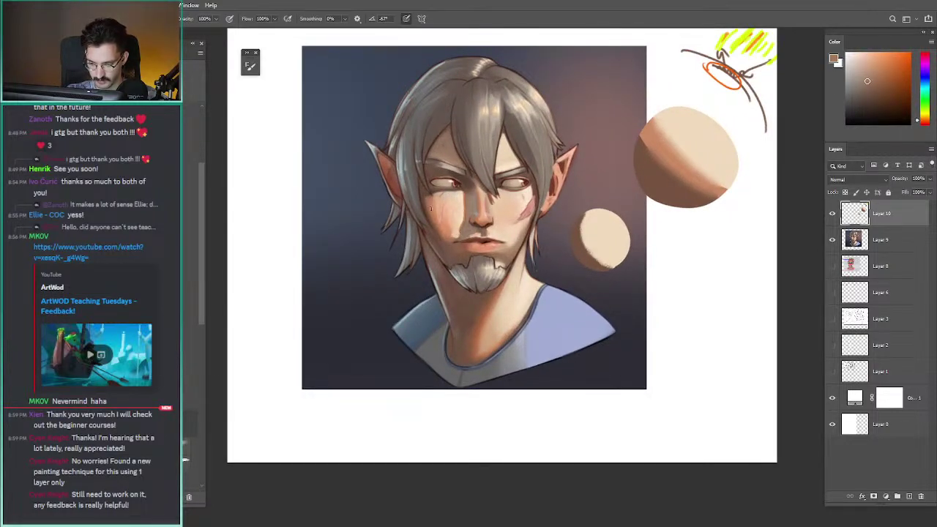
pyautogui.moveTo(399, 183)
pyautogui.mouseDown()
pyautogui.moveTo(379, 202)
pyautogui.moveTo(407, 205)
pyautogui.moveTo(382, 210)
pyautogui.mouseUp()
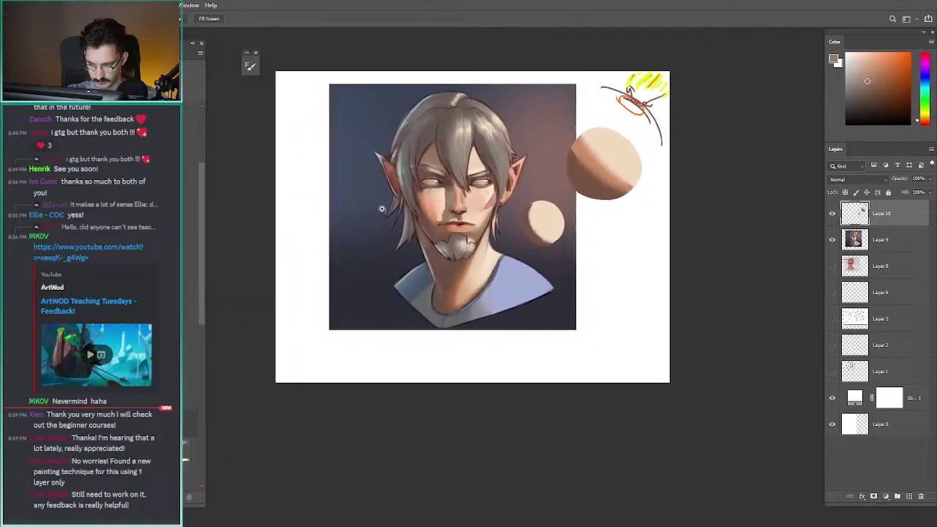
pyautogui.scroll(3, 381, 209)
# - Sample light beige from the cheek below the eye and retouch the shaded eye's outer corner with light and orange-brown tones
pyautogui.keyDown('alt'); pyautogui.click(465, 192); pyautogui.keyUp('alt')
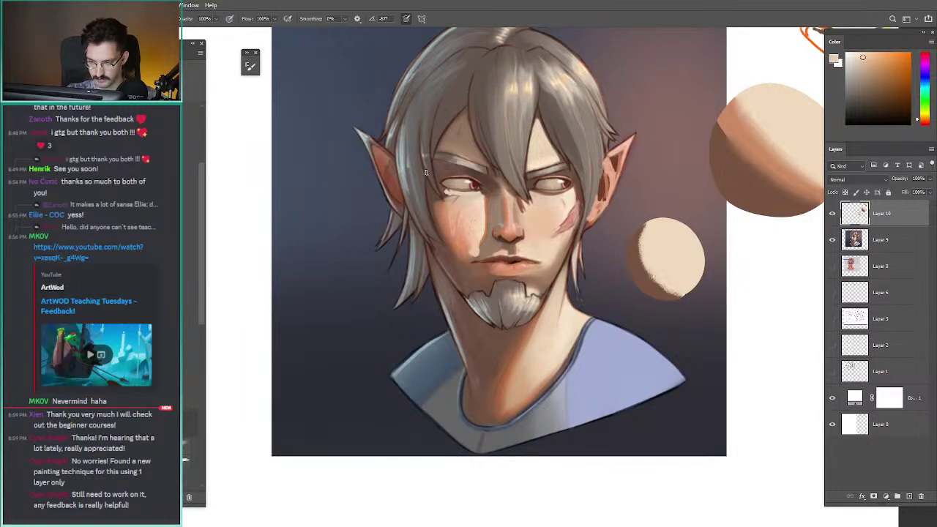
pyautogui.moveTo(430, 160); pyautogui.dragTo(389, 186)
pyautogui.moveTo(590, 57)
pyautogui.mouseDown()
pyautogui.moveTo(583, 104)
pyautogui.moveTo(600, 79)
pyautogui.mouseUp()
pyautogui.hotkey('ctrl', 'z')
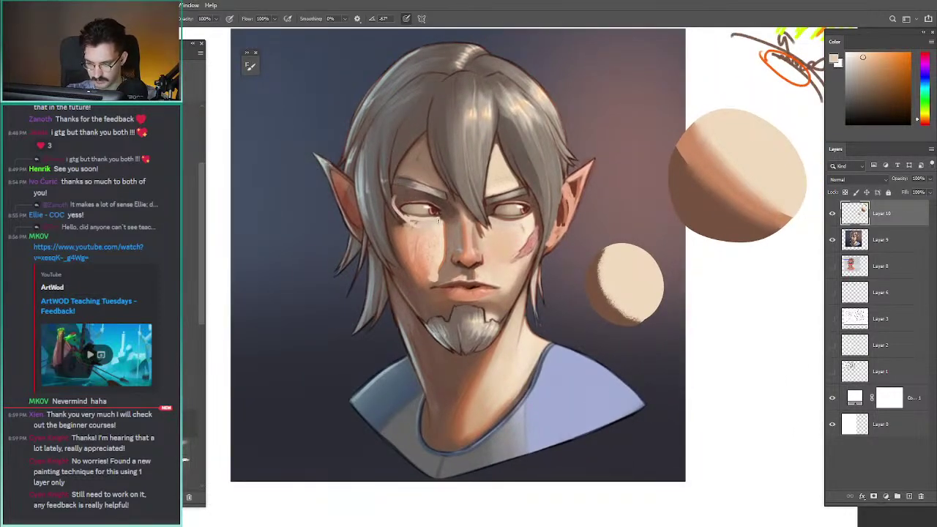
pyautogui.moveTo(406, 217); pyautogui.dragTo(391, 221)
pyautogui.keyDown('alt'); pyautogui.click(392, 224); pyautogui.keyUp('alt')
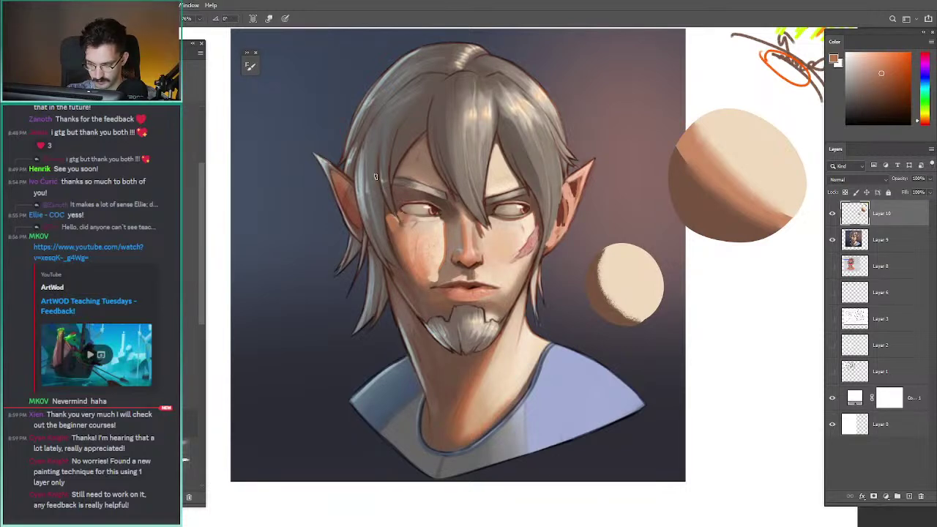
# - Sample a greyish beige beside the nose and a paler tone from the hair, and retouch the whites of both eyes
pyautogui.press('d')
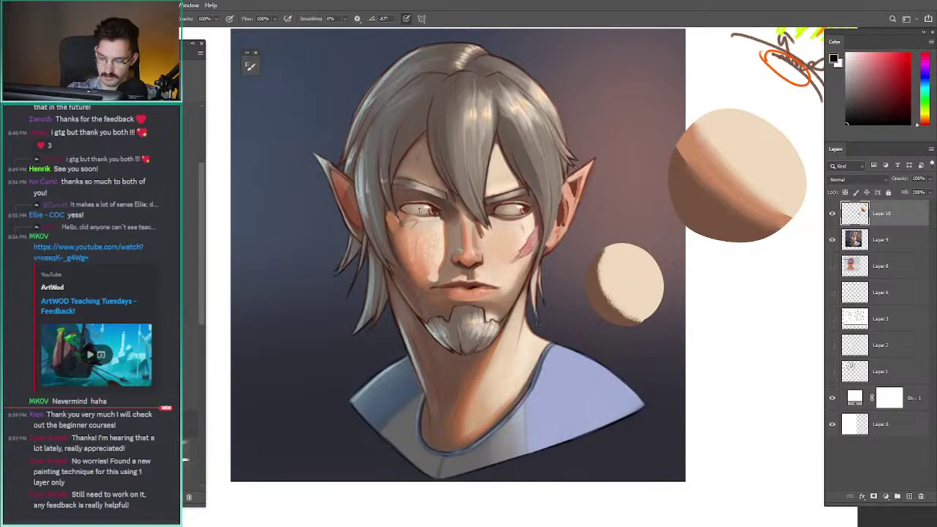
pyautogui.keyDown('alt'); pyautogui.click(497, 222); pyautogui.keyUp('alt')
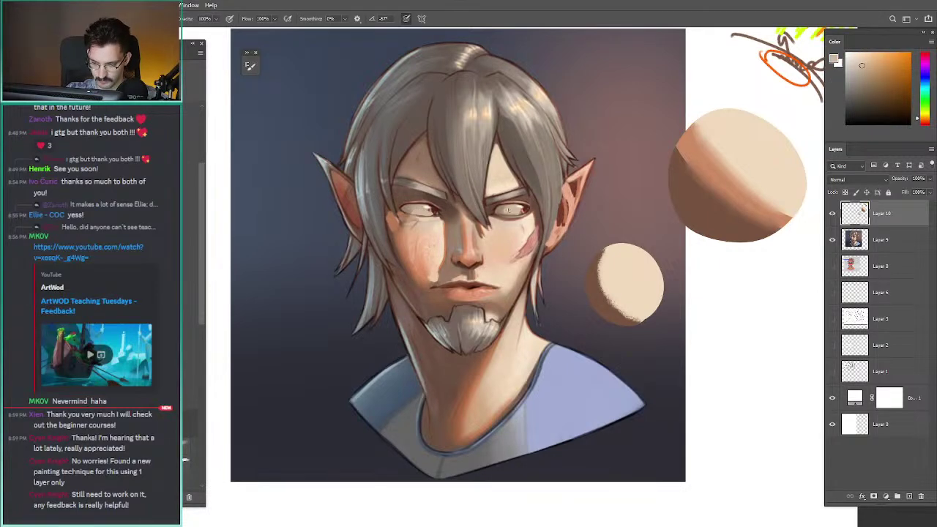
pyautogui.keyDown('alt'); pyautogui.click(532, 129); pyautogui.keyUp('alt')
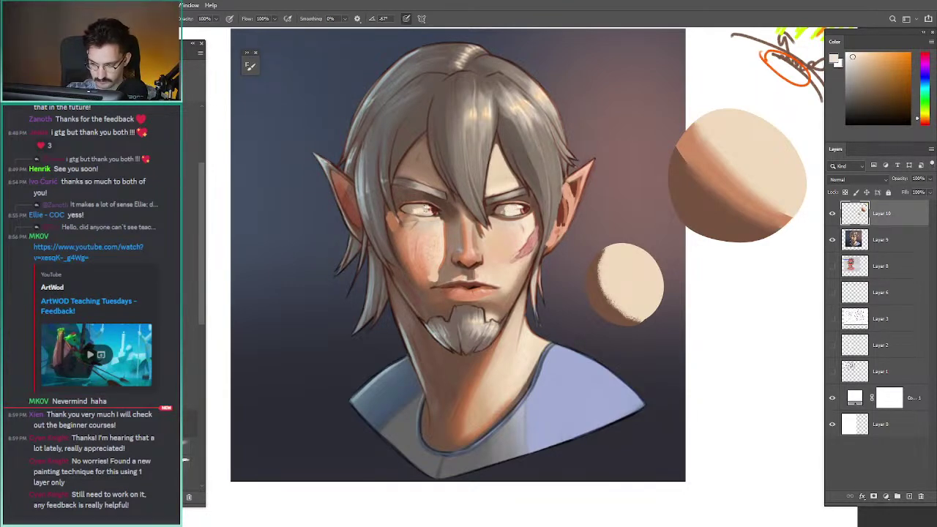
pyautogui.moveTo(415, 191); pyautogui.dragTo(369, 170)
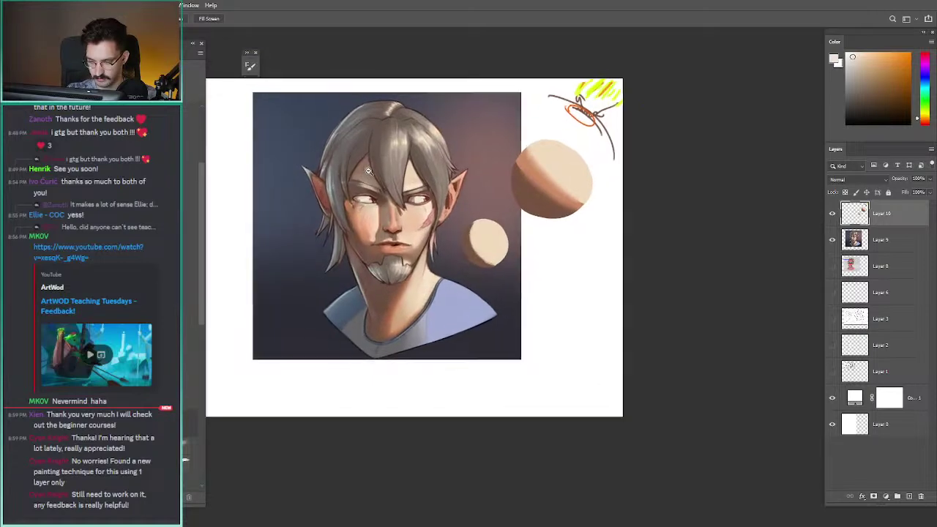
pyautogui.scroll(2, 368, 170)
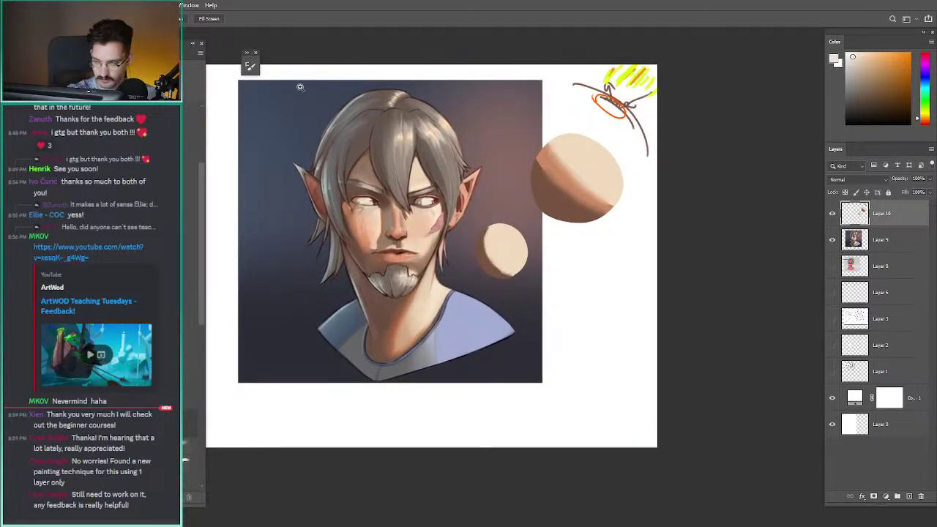
# - Capture a screenshot of the overpainted portrait with its circles and post it as an image in the feedback chat
pyautogui.press('super+shift+s')
pyautogui.moveTo(236, 79)
pyautogui.mouseDown()
pyautogui.moveTo(606, 146)
pyautogui.moveTo(613, 326)
pyautogui.moveTo(629, 384)
pyautogui.mouseUp()
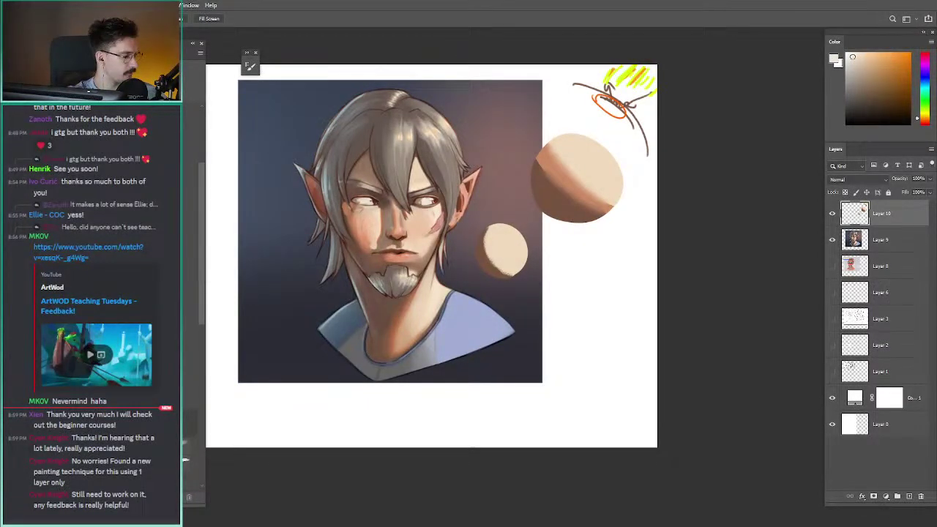
pyautogui.scroll(9, 91, 315)
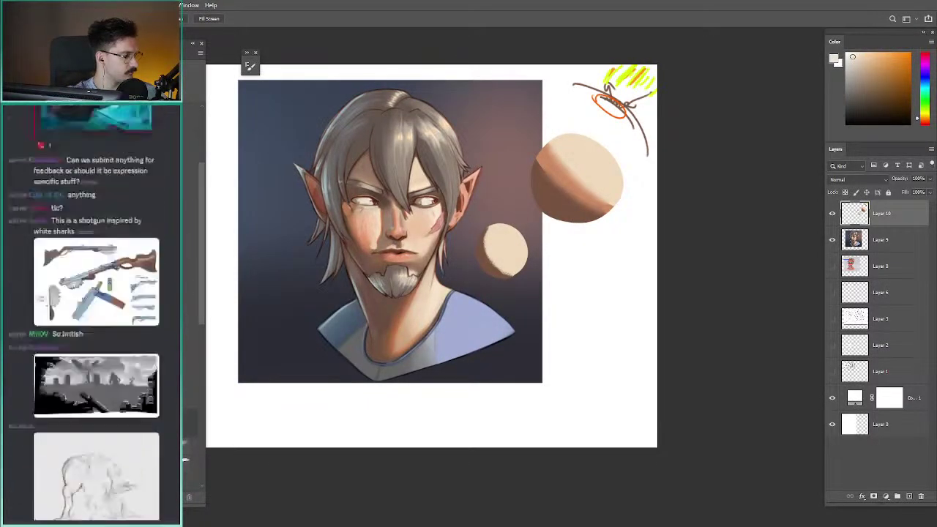
pyautogui.scroll(-3, 91, 315)
pyautogui.scroll(-10, 91, 307)
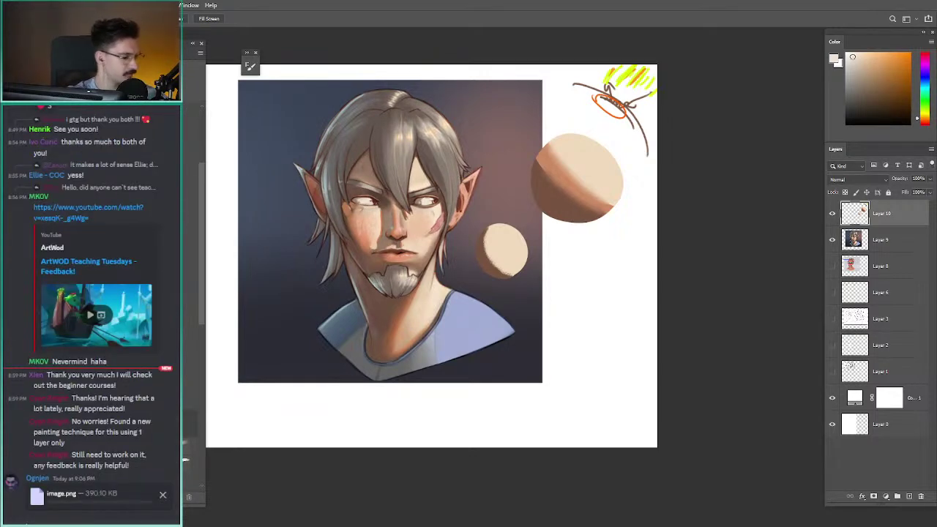
# - Hide Layer 10 and Layer 9 so that only the blank white canvas is shown
pyautogui.click(832, 213)
pyautogui.click(832, 239)
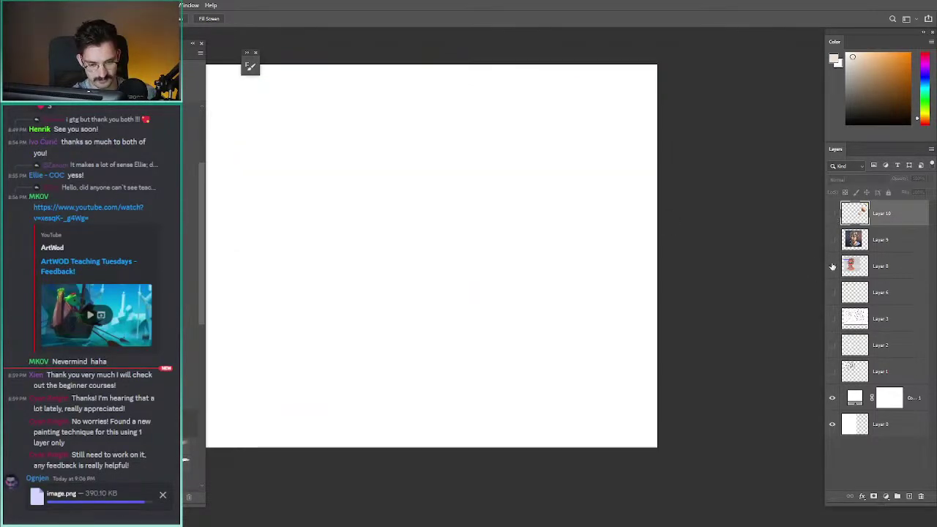
pyautogui.click(832, 266)
pyautogui.click(832, 269)
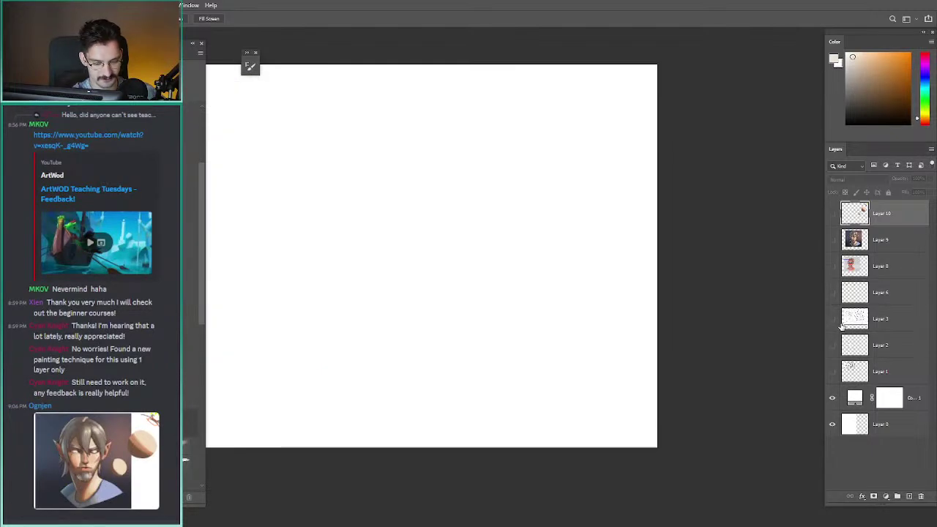
pyautogui.click(831, 324)
pyautogui.moveTo(506, 231); pyautogui.dragTo(576, 257)
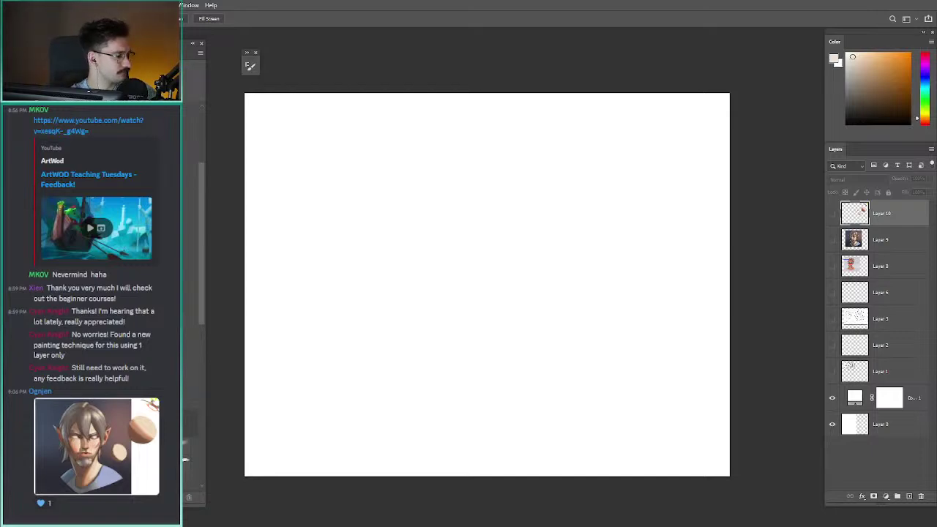
# - Find the shark-inspired shotgun submission in the chat and paste two shark photos and the shotgun design sheet onto the canvas
pyautogui.scroll(4, 90, 313)
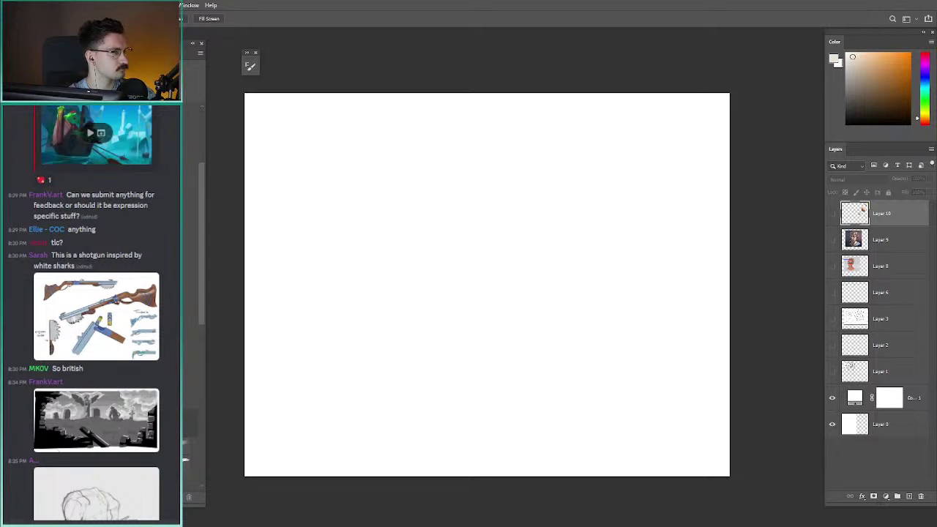
pyautogui.hotkey('ctrl', 'v')
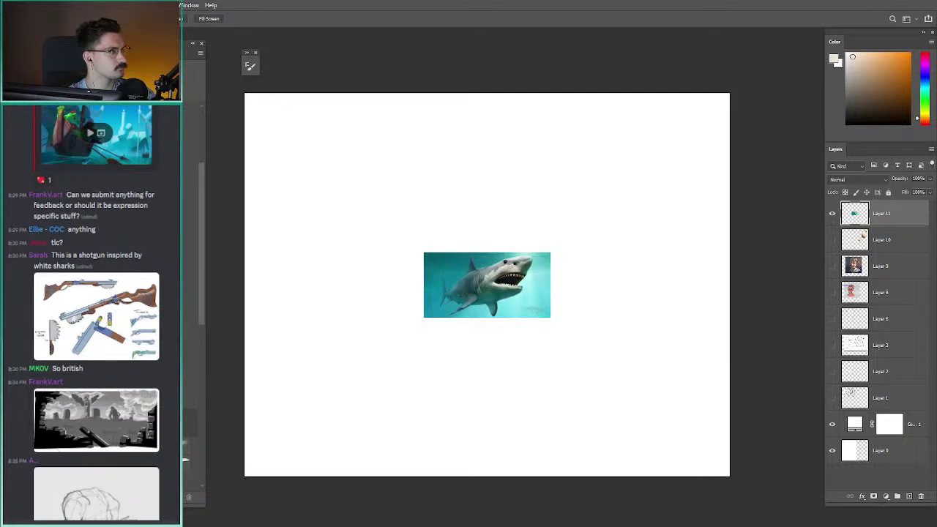
pyautogui.hotkey('ctrl', 'v')
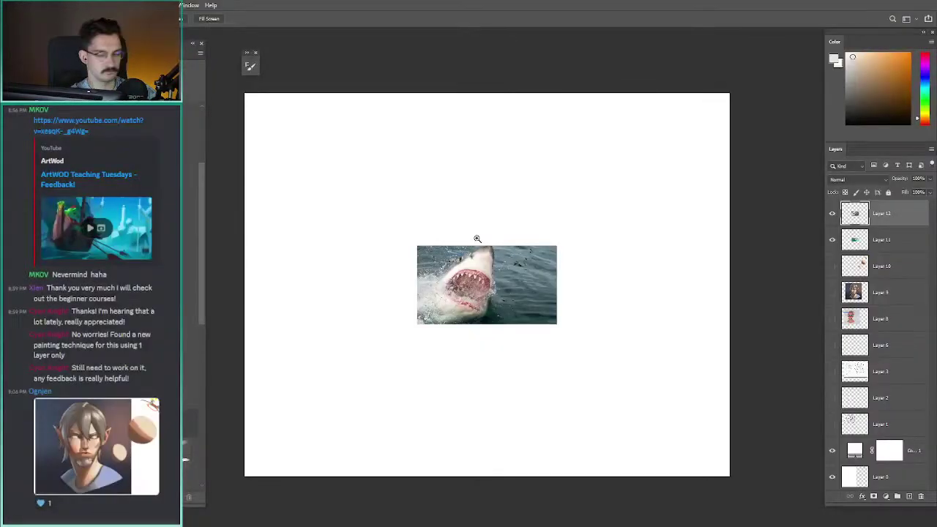
pyautogui.hotkey('ctrl', 'v')
pyautogui.scroll(1, 480, 236)
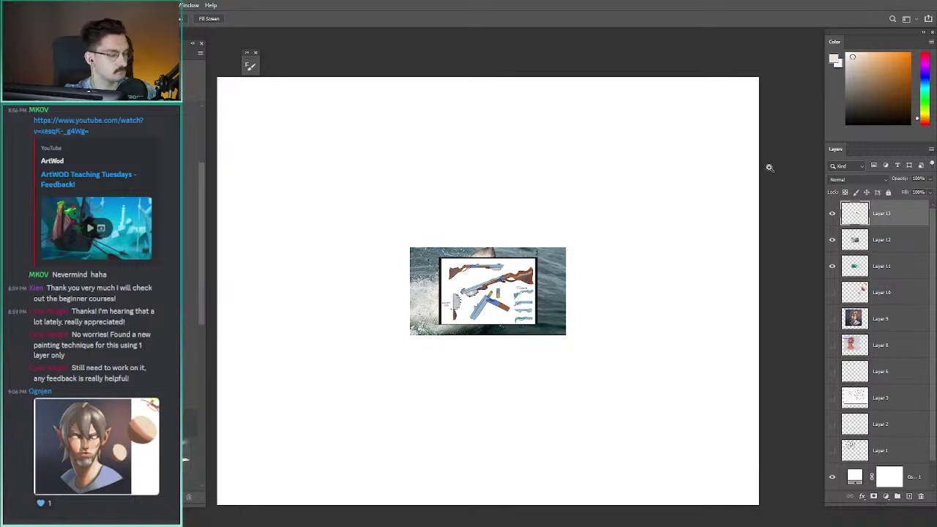
# - Enlarge the shotgun design sheet and place it in the upper part of the canvas above the shark photos
pyautogui.moveTo(465, 174); pyautogui.dragTo(452, 192)
pyautogui.hotkey('ctrl', 't')
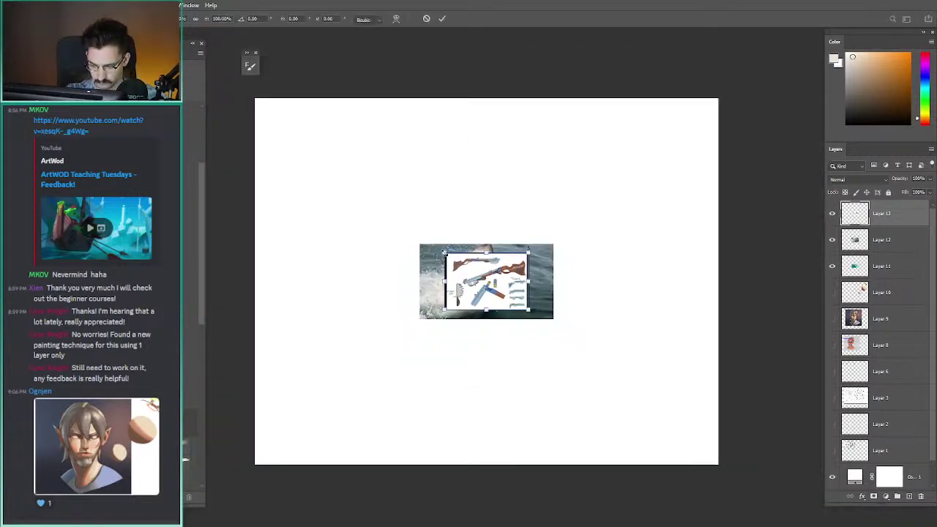
pyautogui.moveTo(444, 252); pyautogui.dragTo(446, 134)
pyautogui.press('Return')
pyautogui.moveTo(414, 161); pyautogui.dragTo(375, 157)
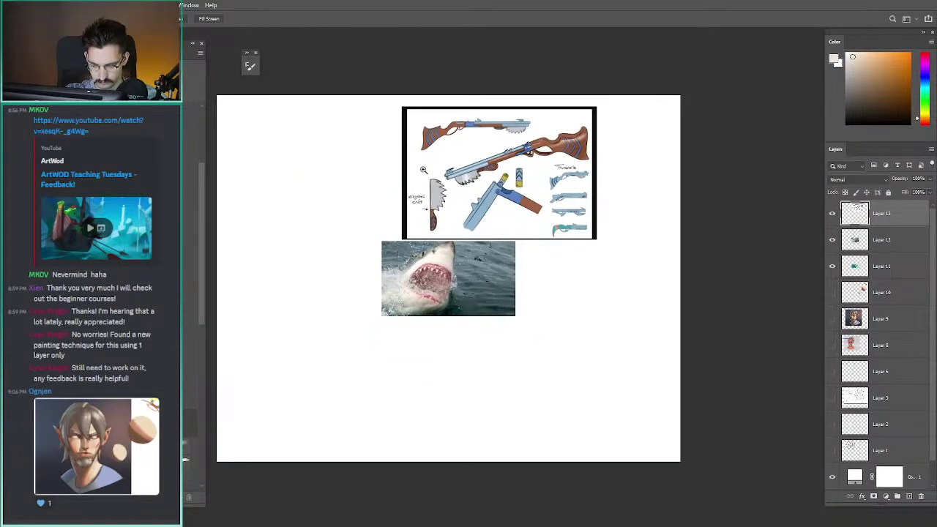
# - Select both shark photo layers, Layer 12 and Layer 11, and enlarge them together below the shotgun sheet
pyautogui.click(853, 241)
pyautogui.keyDown('shift'); pyautogui.click(853, 267); pyautogui.keyUp('shift')
pyautogui.hotkey('ctrl', 't')
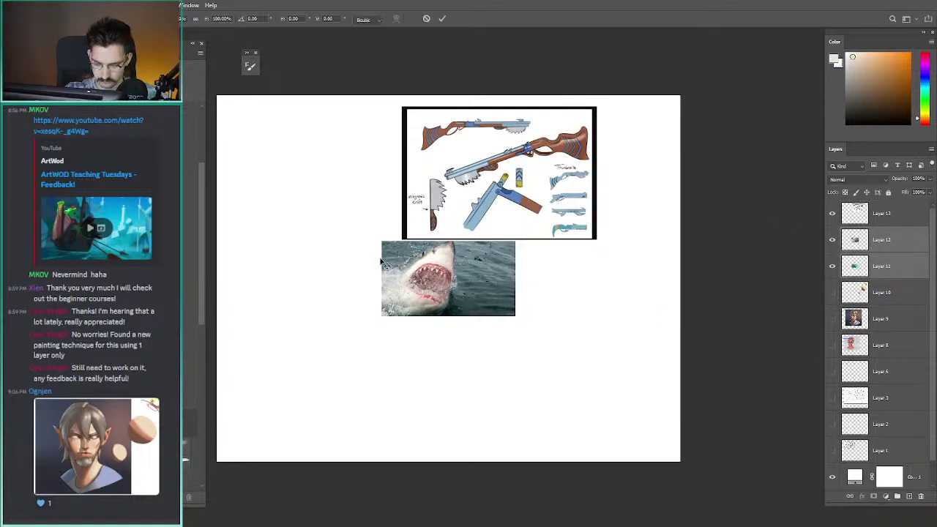
pyautogui.moveTo(380, 262); pyautogui.dragTo(330, 296)
pyautogui.press('Return')
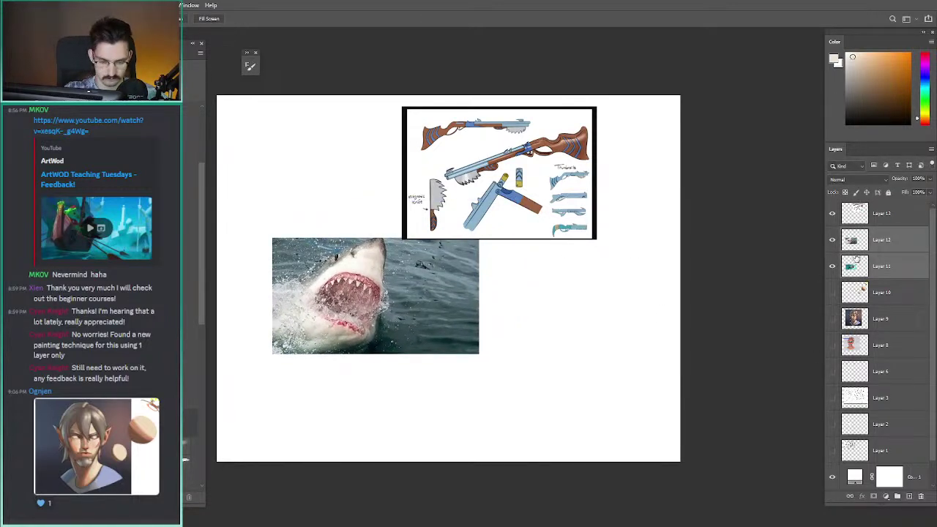
# - Move the teal shark photo beside the open-mouthed shark photo and merge the two photo layers
pyautogui.click(844, 270)
pyautogui.moveTo(351, 230); pyautogui.dragTo(497, 232)
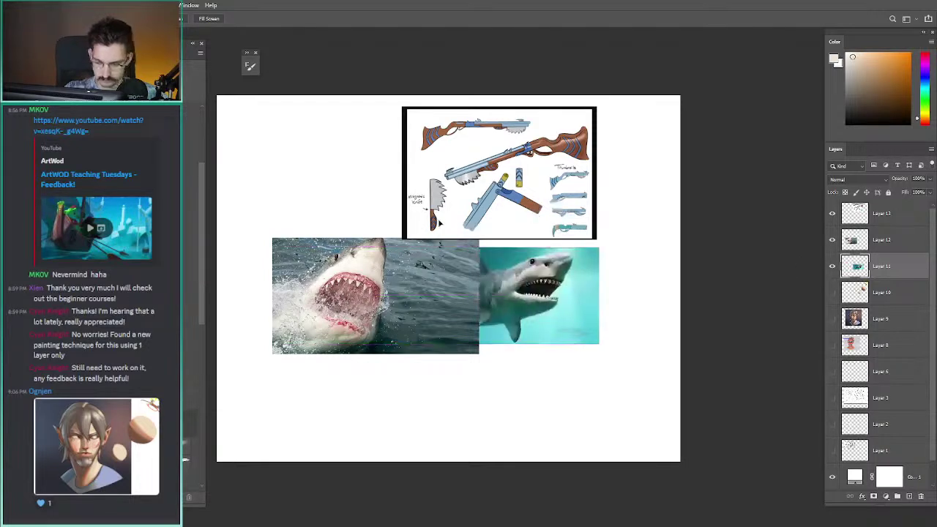
pyautogui.moveTo(440, 224); pyautogui.dragTo(402, 203)
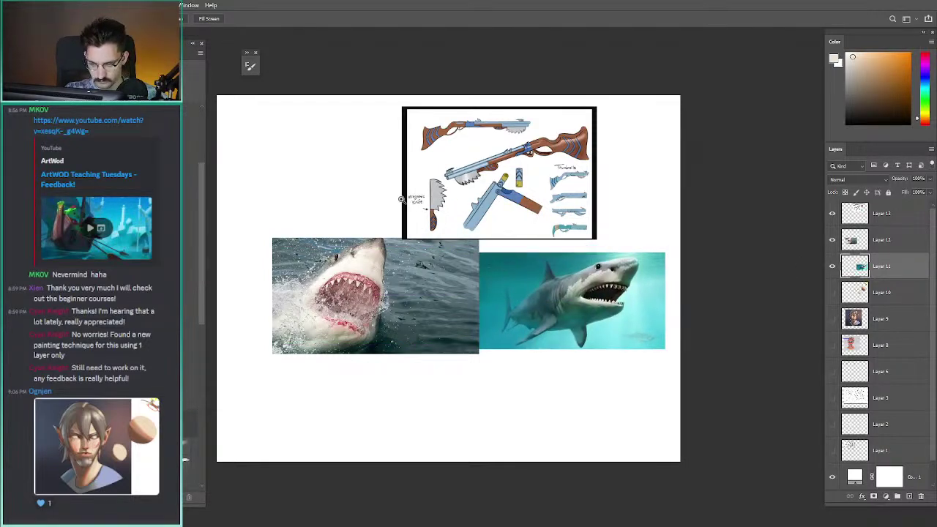
pyautogui.click(846, 243)
pyautogui.hotkey('ctrl', 'e')
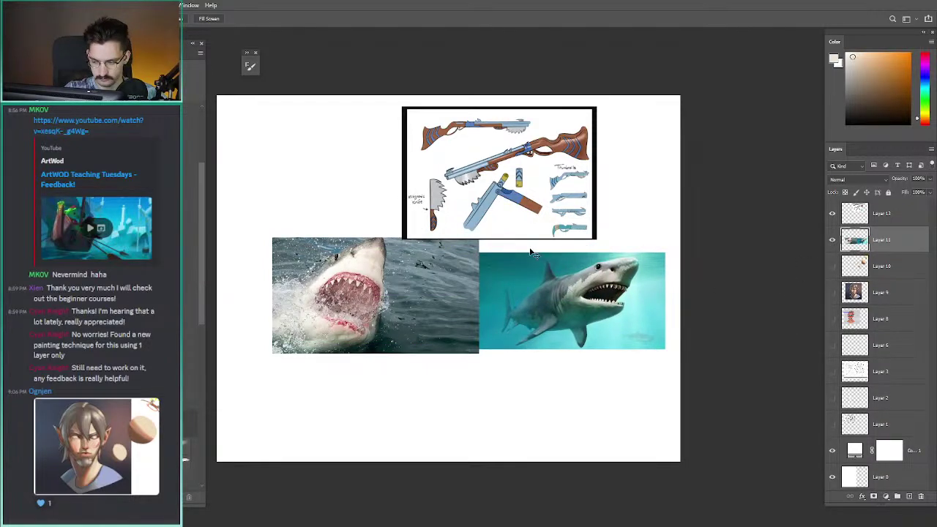
# - Enlarge the shotgun design sheet above the lowered shark photos and merge it with the photo layer
pyautogui.moveTo(333, 253); pyautogui.dragTo(332, 301)
pyautogui.click(850, 215)
pyautogui.hotkey('ctrl', 't')
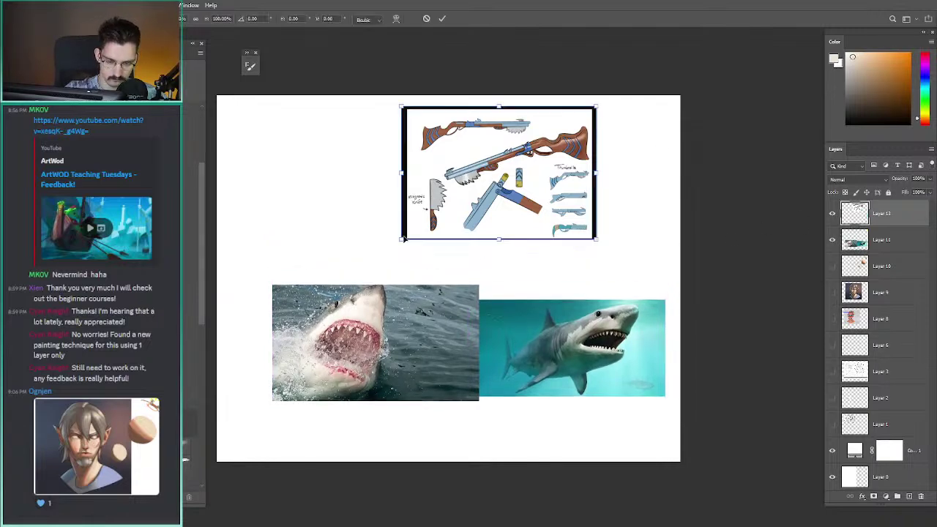
pyautogui.moveTo(403, 238); pyautogui.dragTo(364, 266)
pyautogui.press('Return')
pyautogui.moveTo(345, 197); pyautogui.dragTo(348, 214)
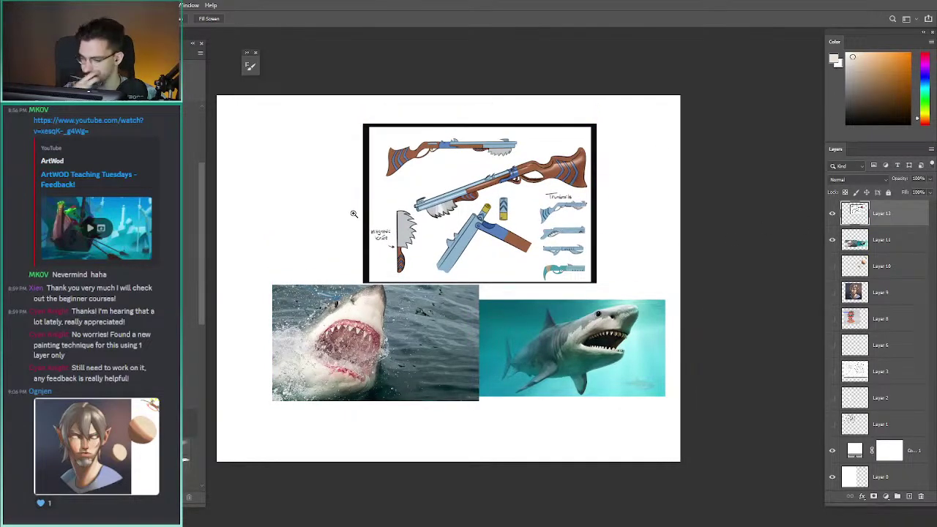
pyautogui.hotkey('ctrl', 'e')
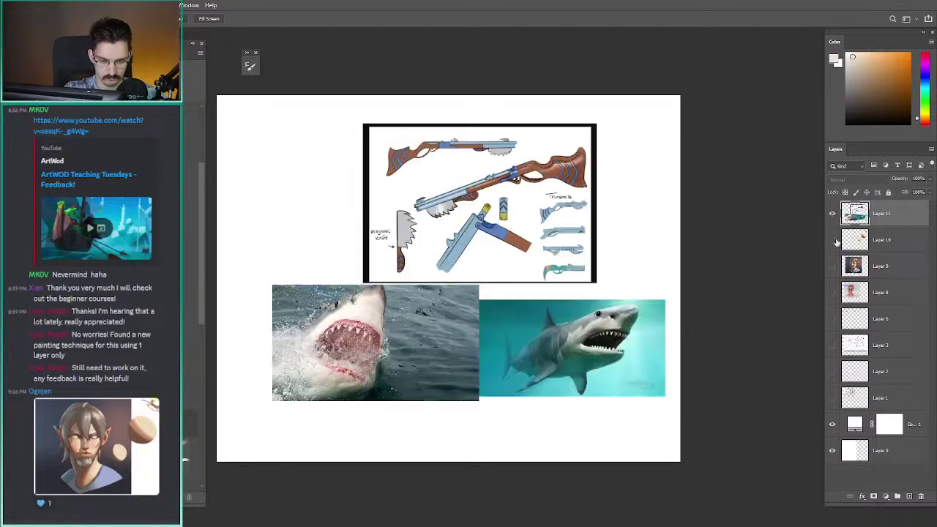
# - Examine the shotgun designs, the thumbnail variations and the shark reference photos up close and as a whole
pyautogui.click(354, 213)
pyautogui.moveTo(404, 187); pyautogui.dragTo(354, 176)
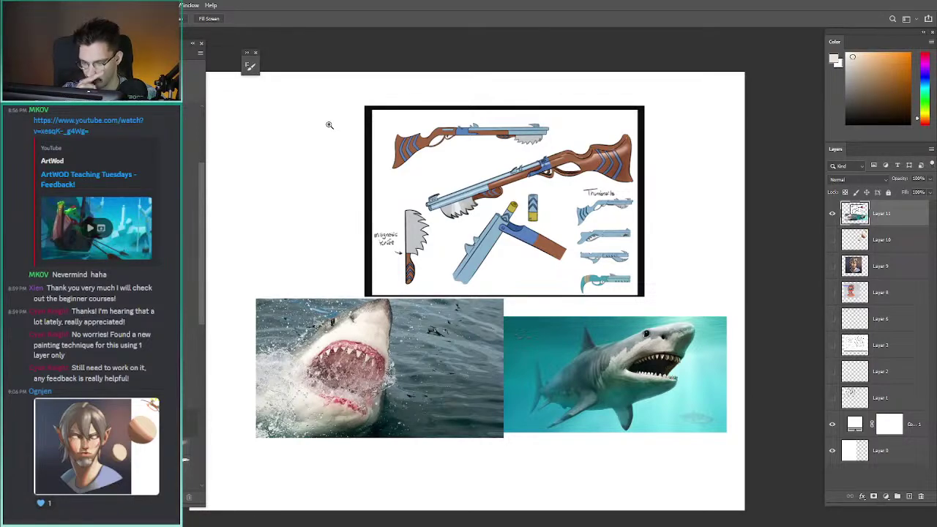
pyautogui.moveTo(405, 170)
pyautogui.mouseDown()
pyautogui.moveTo(435, 193)
pyautogui.moveTo(435, 185)
pyautogui.moveTo(410, 187)
pyautogui.mouseUp()
pyautogui.moveTo(537, 270); pyautogui.dragTo(553, 259)
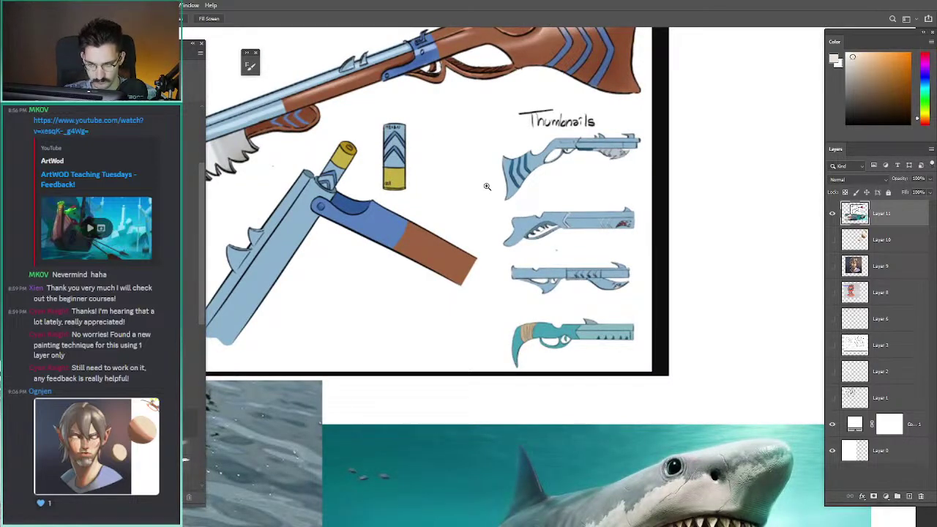
pyautogui.moveTo(487, 186); pyautogui.dragTo(441, 184)
pyautogui.moveTo(370, 158); pyautogui.dragTo(397, 142)
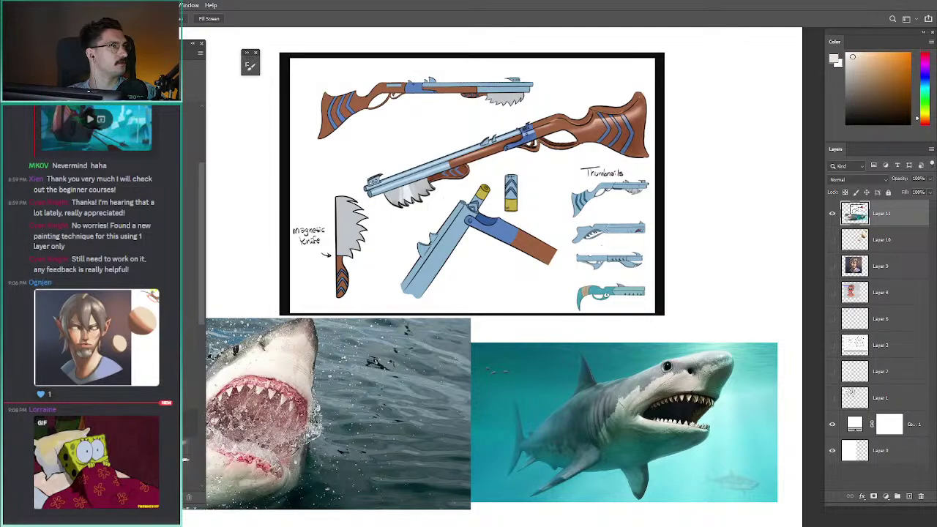
pyautogui.scroll(1, 368, 129)
pyautogui.scroll(-3, 369, 130)
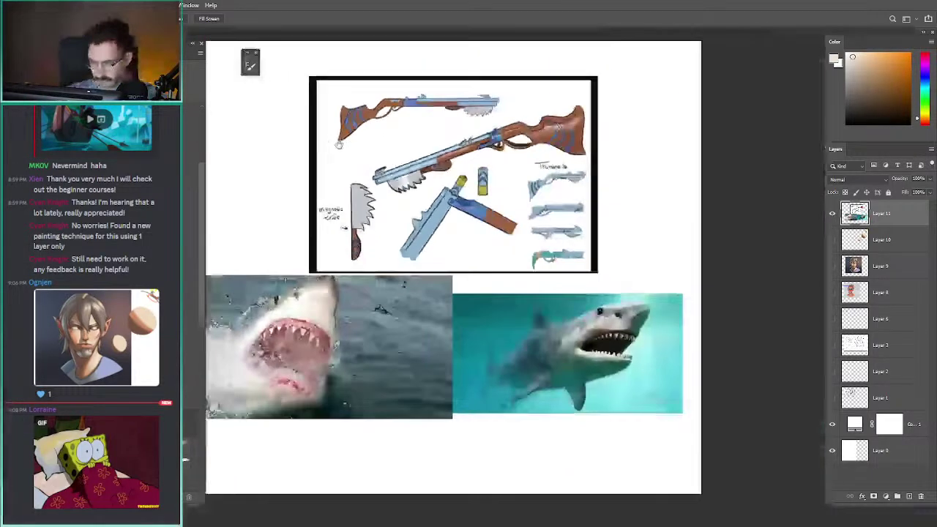
# - Reset the colours to default black and white and switch to the Brush for marking up the shotgun sheet
pyautogui.press('d')
pyautogui.press('b')
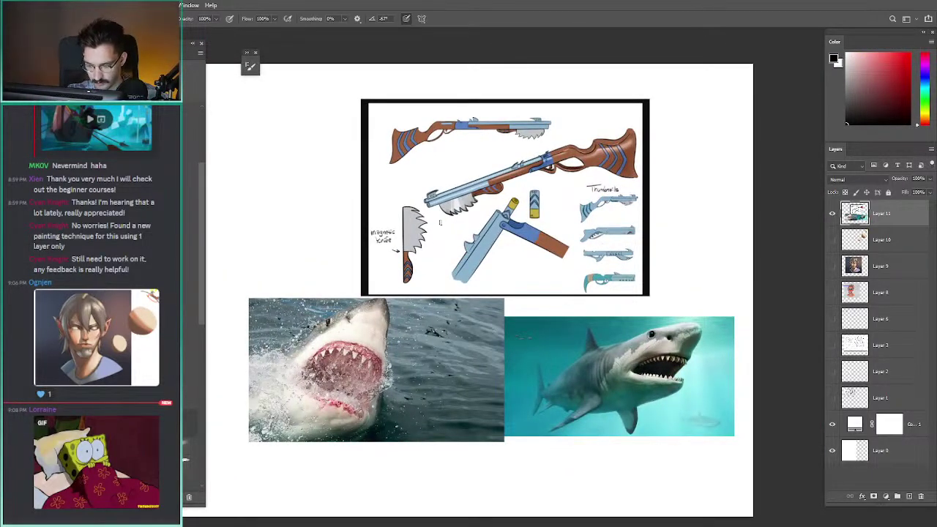
pyautogui.scroll(2, 437, 213)
pyautogui.moveTo(291, 176)
pyautogui.mouseDown()
pyautogui.moveTo(329, 192)
pyautogui.moveTo(324, 176)
pyautogui.moveTo(299, 196)
pyautogui.mouseUp()
pyautogui.scroll(-2, 328, 193)
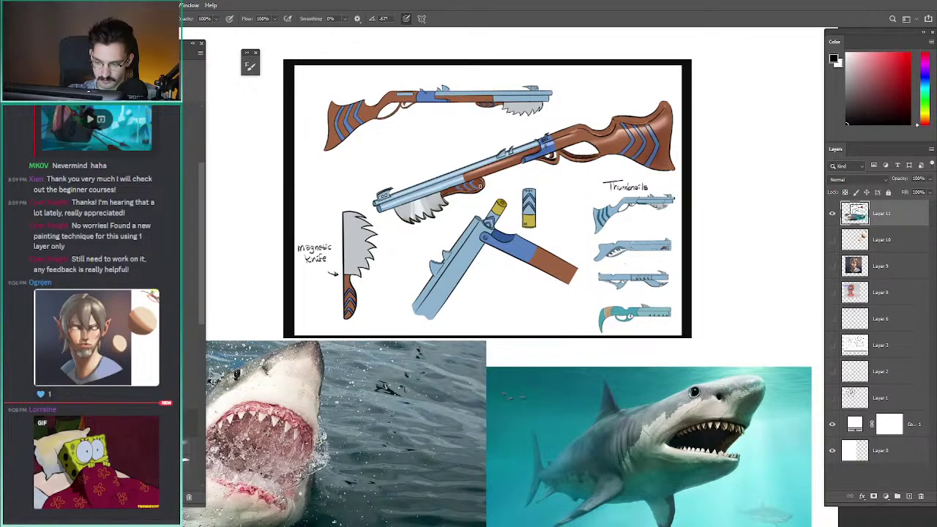
pyautogui.moveTo(386, 149)
pyautogui.mouseDown()
pyautogui.moveTo(371, 150)
pyautogui.moveTo(373, 166)
pyautogui.mouseUp()
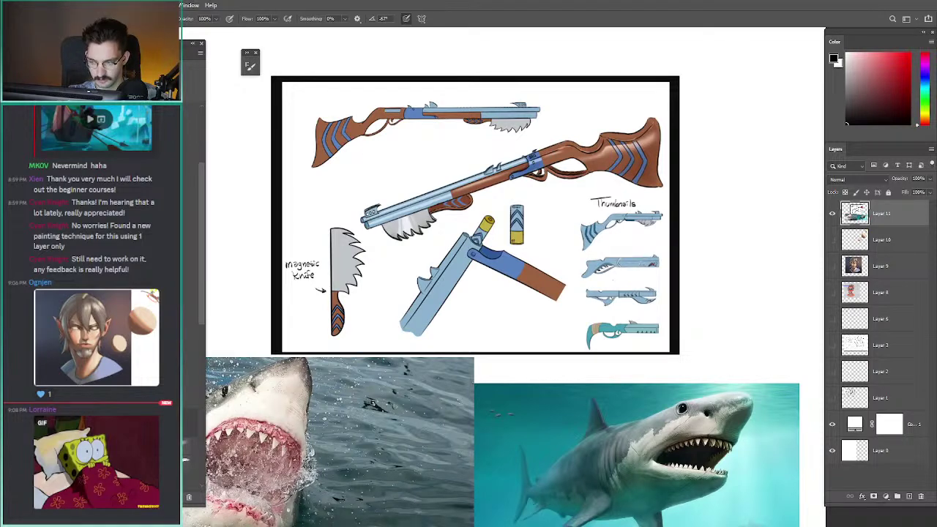
# - Circle the uppermost side-view shotgun on the design sheet in black and undo the mark
pyautogui.moveTo(365, 192)
pyautogui.mouseDown()
pyautogui.moveTo(381, 91)
pyautogui.moveTo(458, 99)
pyautogui.mouseUp()
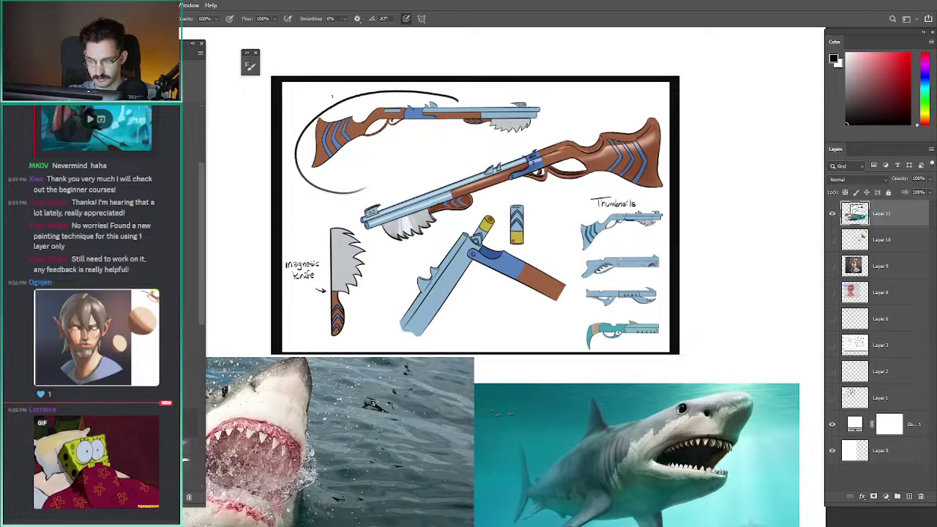
pyautogui.hotkey('ctrl', 'z')
pyautogui.moveTo(370, 139)
pyautogui.mouseDown()
pyautogui.moveTo(391, 130)
pyautogui.moveTo(333, 104)
pyautogui.mouseUp()
pyautogui.moveTo(552, 214)
pyautogui.mouseDown()
pyautogui.moveTo(532, 236)
pyautogui.moveTo(637, 232)
pyautogui.moveTo(572, 212)
pyautogui.moveTo(542, 223)
pyautogui.moveTo(441, 156)
pyautogui.mouseUp()
pyautogui.hotkey('ctrl', 'z')
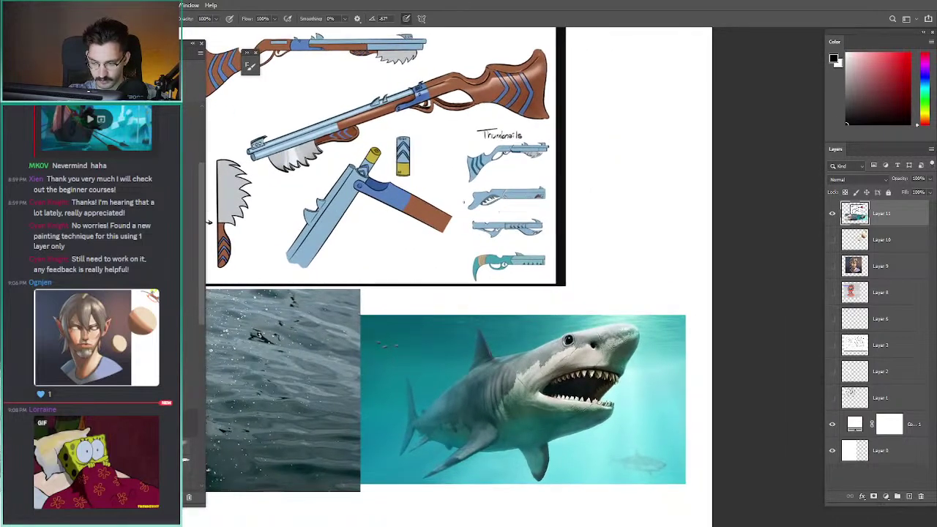
# - Mark the large shotgun in black and circle the serrated blade under its barrel, undoing the marks
pyautogui.moveTo(469, 192); pyautogui.dragTo(486, 182)
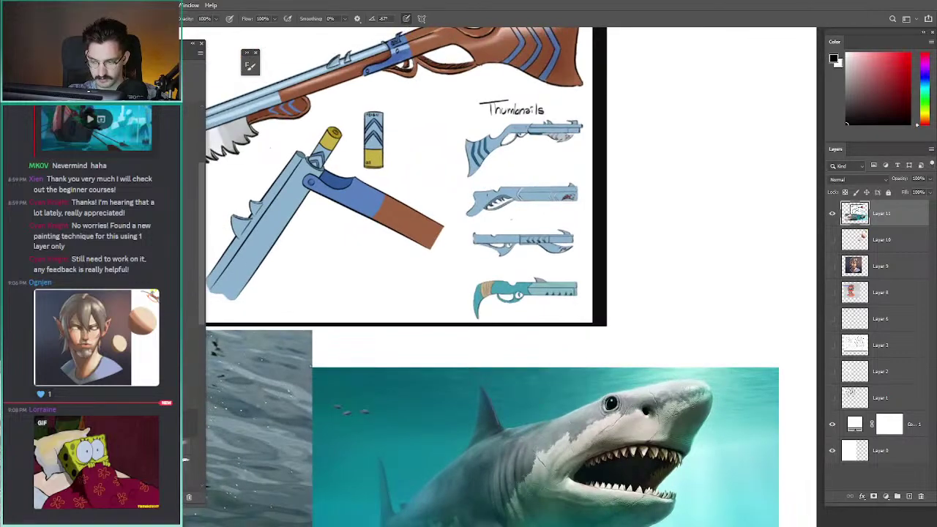
pyautogui.scroll(-2, 454, 172)
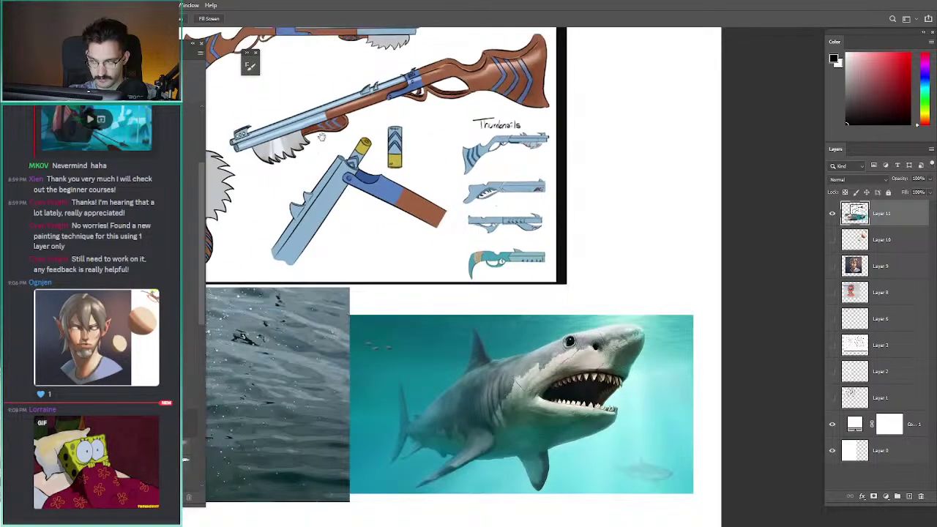
pyautogui.moveTo(365, 181)
pyautogui.mouseDown()
pyautogui.moveTo(354, 124)
pyautogui.moveTo(608, 88)
pyautogui.mouseUp()
pyautogui.hotkey('ctrl', 'z')
pyautogui.moveTo(377, 186); pyautogui.dragTo(378, 169)
pyautogui.moveTo(313, 191); pyautogui.dragTo(322, 193)
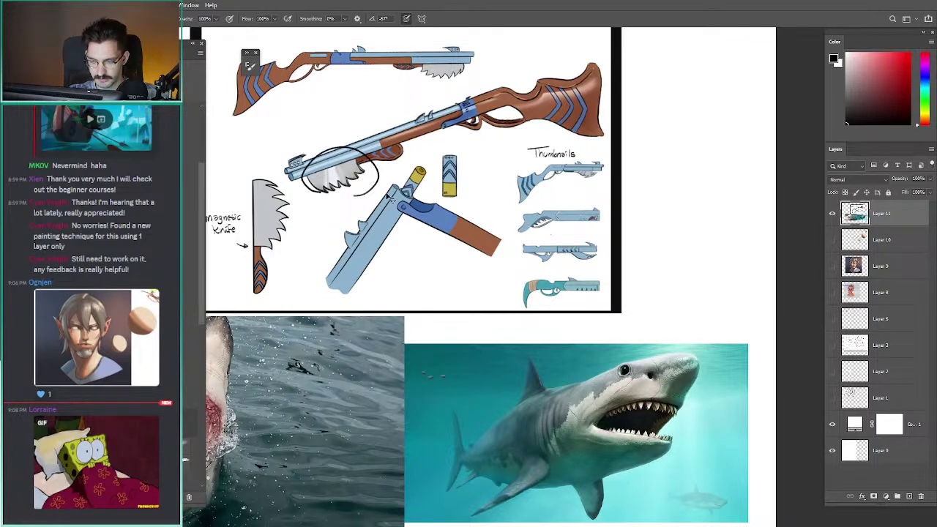
pyautogui.hotkey('ctrl', 'z')
pyautogui.moveTo(486, 199); pyautogui.dragTo(430, 206)
pyautogui.moveTo(475, 215)
pyautogui.mouseDown()
pyautogui.moveTo(457, 177)
pyautogui.moveTo(483, 170)
pyautogui.mouseUp()
pyautogui.hotkey('ctrl', 'z')
# - Change the brush colour to red and try a circle around the first thumbnail shotgun
pyautogui.click(908, 56)
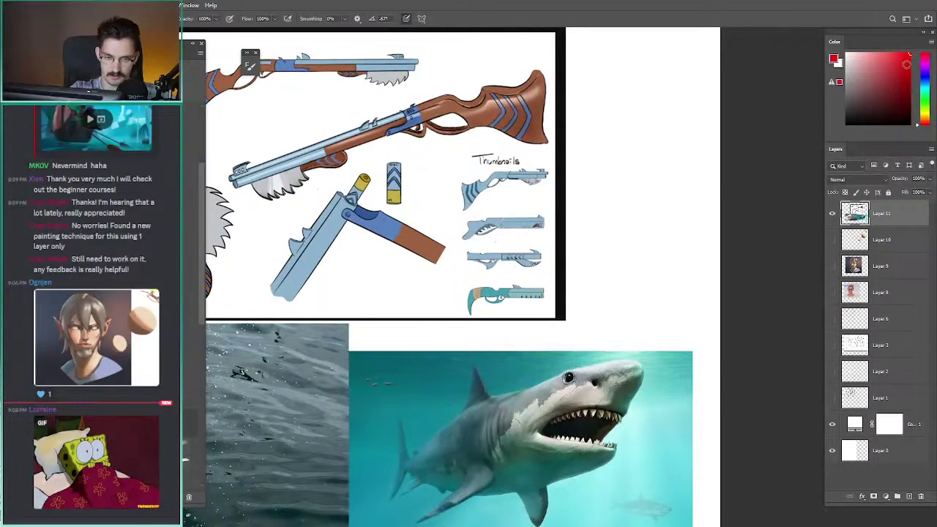
pyautogui.moveTo(423, 174); pyautogui.dragTo(401, 163)
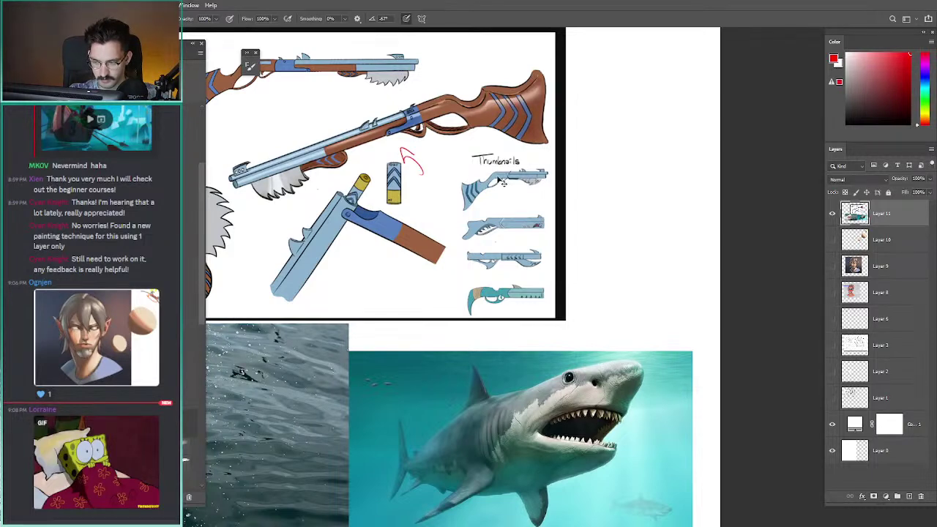
pyautogui.hotkey('ctrl', 'z')
pyautogui.moveTo(455, 174)
pyautogui.mouseDown()
pyautogui.moveTo(451, 209)
pyautogui.moveTo(497, 207)
pyautogui.moveTo(552, 173)
pyautogui.moveTo(474, 172)
pyautogui.mouseUp()
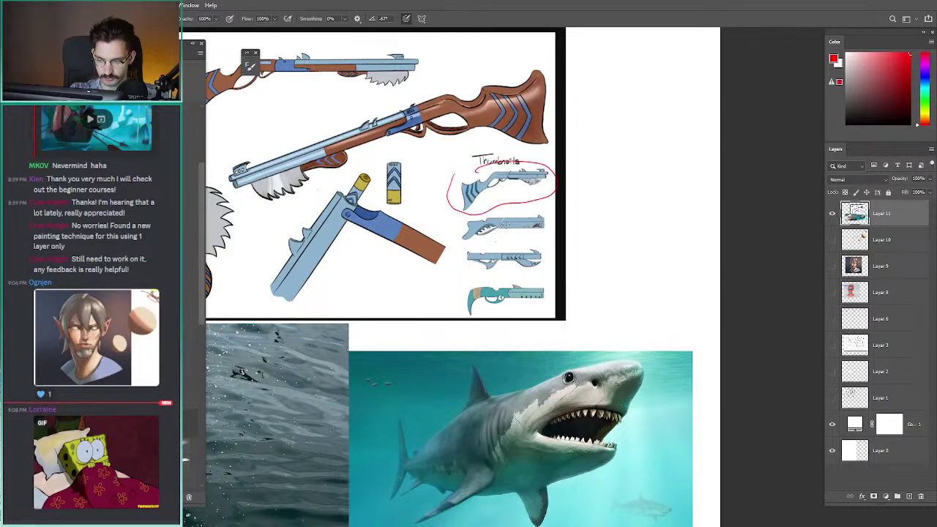
pyautogui.hotkey('ctrl', 'z')
# - Trace the large shotgun's stock line in red, circle the first thumbnail again and undo each mark
pyautogui.moveTo(540, 132); pyautogui.dragTo(448, 99)
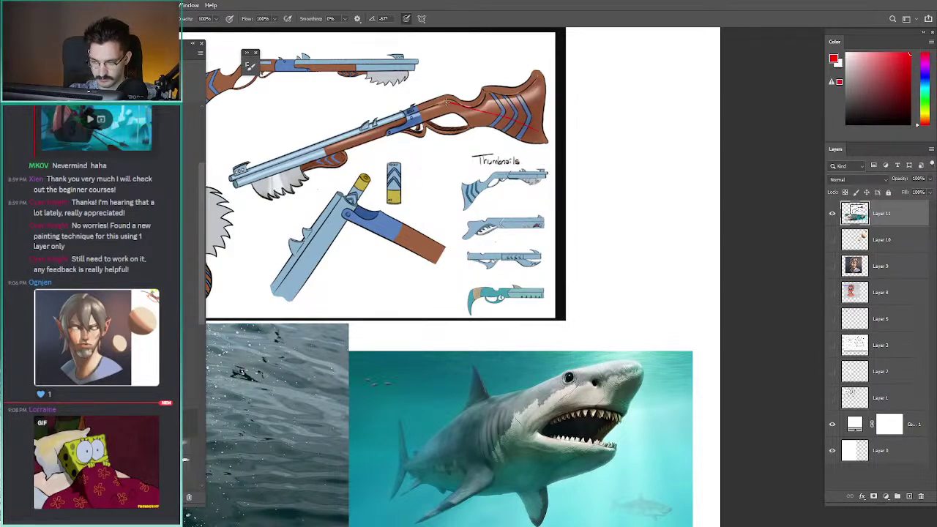
pyautogui.hotkey('ctrl', 'z')
pyautogui.moveTo(540, 132); pyautogui.dragTo(379, 130)
pyautogui.hotkey('ctrl', 'z')
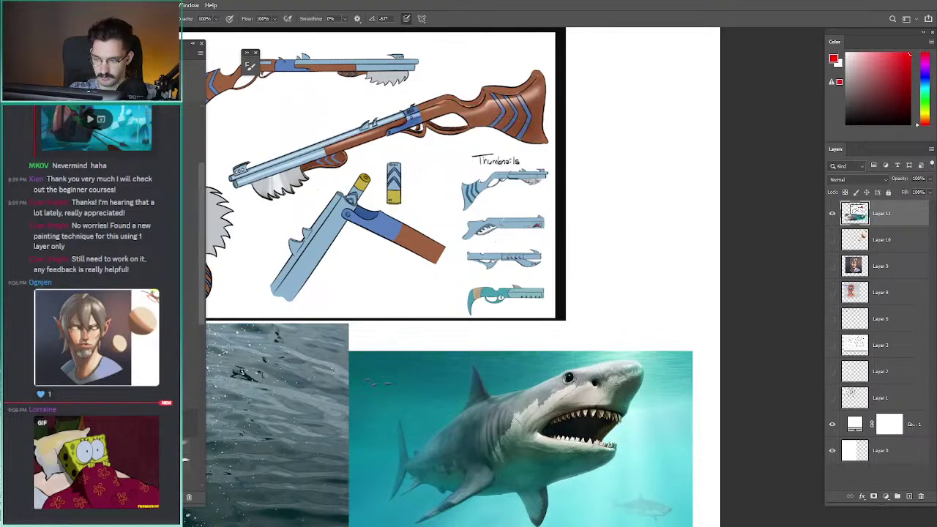
pyautogui.moveTo(455, 179)
pyautogui.mouseDown()
pyautogui.moveTo(449, 218)
pyautogui.moveTo(554, 186)
pyautogui.moveTo(472, 162)
pyautogui.mouseUp()
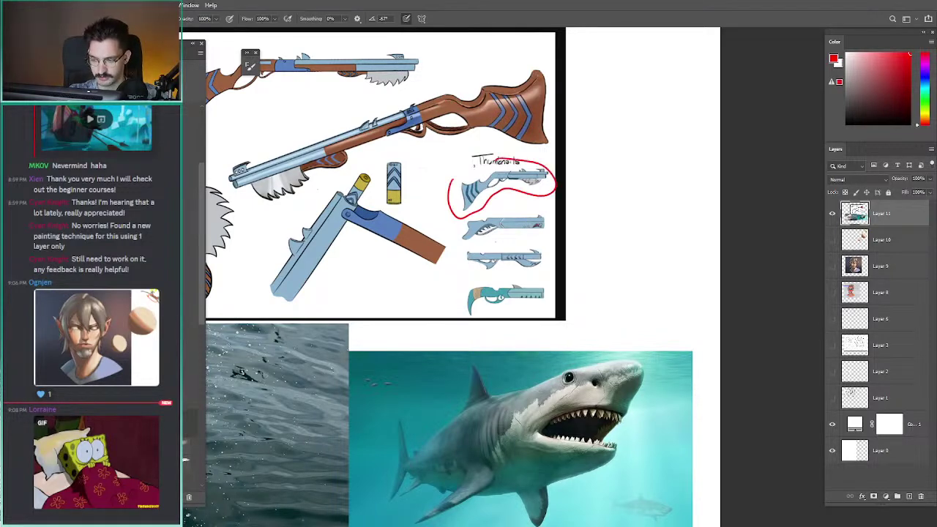
pyautogui.hotkey('ctrl', 'z')
# - Mark the third thumbnail and the teal fourth thumbnail shotgun in red and undo the marks
pyautogui.scroll(-1, 449, 205)
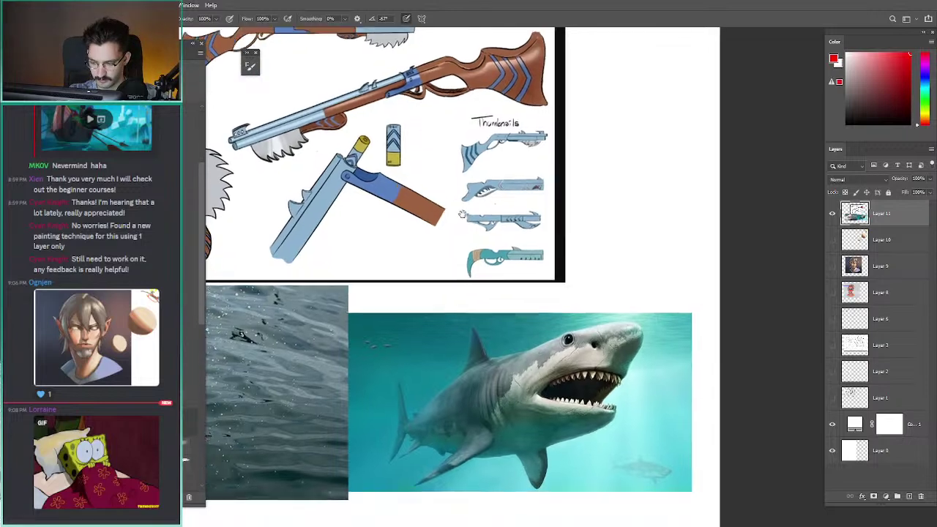
pyautogui.moveTo(498, 240)
pyautogui.mouseDown()
pyautogui.moveTo(518, 237)
pyautogui.moveTo(509, 239)
pyautogui.mouseUp()
pyautogui.click(504, 233)
pyautogui.hotkey('ctrl', 'z')
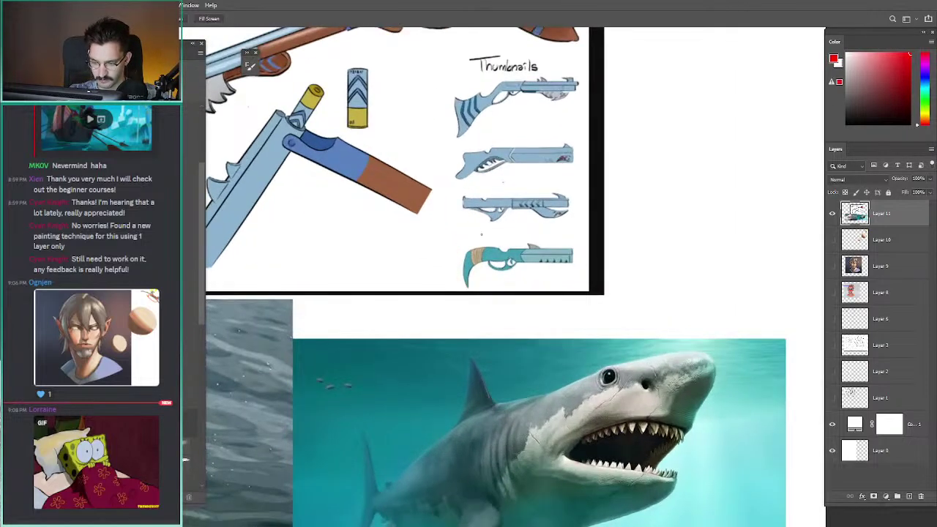
pyautogui.moveTo(547, 273)
pyautogui.mouseDown()
pyautogui.moveTo(563, 272)
pyautogui.moveTo(484, 252)
pyautogui.moveTo(490, 225)
pyautogui.moveTo(495, 253)
pyautogui.moveTo(462, 284)
pyautogui.mouseUp()
pyautogui.hotkey('ctrl', 'z')
pyautogui.hotkey('ctrl', 'z')
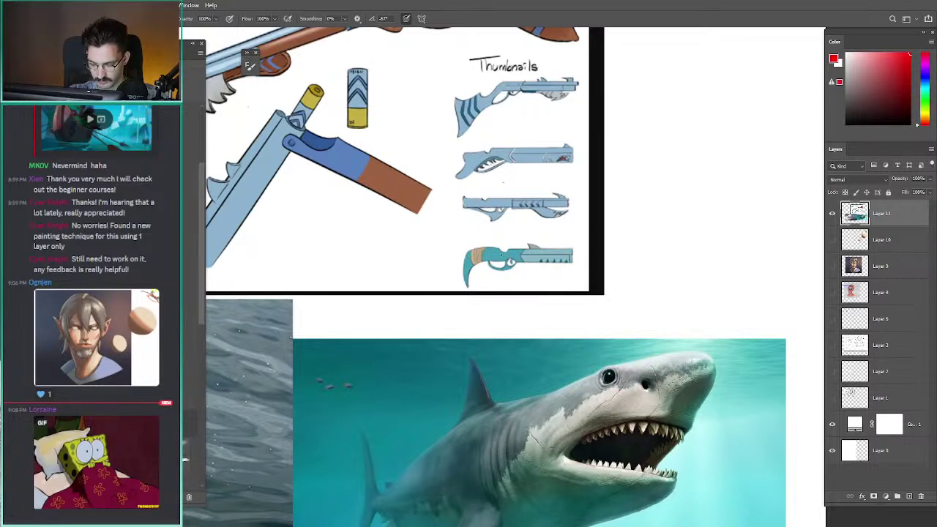
# - Outline the hooked grip of the teal thumbnail shotgun in red and undo the strokes
pyautogui.moveTo(502, 254); pyautogui.dragTo(473, 291)
pyautogui.moveTo(467, 265); pyautogui.dragTo(480, 288)
pyautogui.press('z')
pyautogui.moveTo(449, 214); pyautogui.dragTo(395, 214)
pyautogui.moveTo(245, 90); pyautogui.dragTo(324, 130)
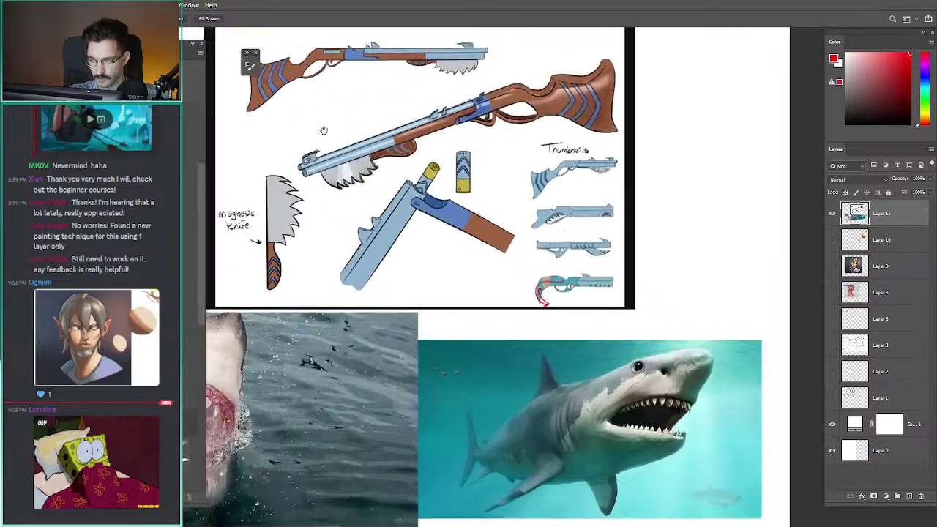
pyautogui.hotkey('ctrl', 'z')
pyautogui.hotkey('ctrl', 'z')
pyautogui.hotkey('ctrl', 'z')
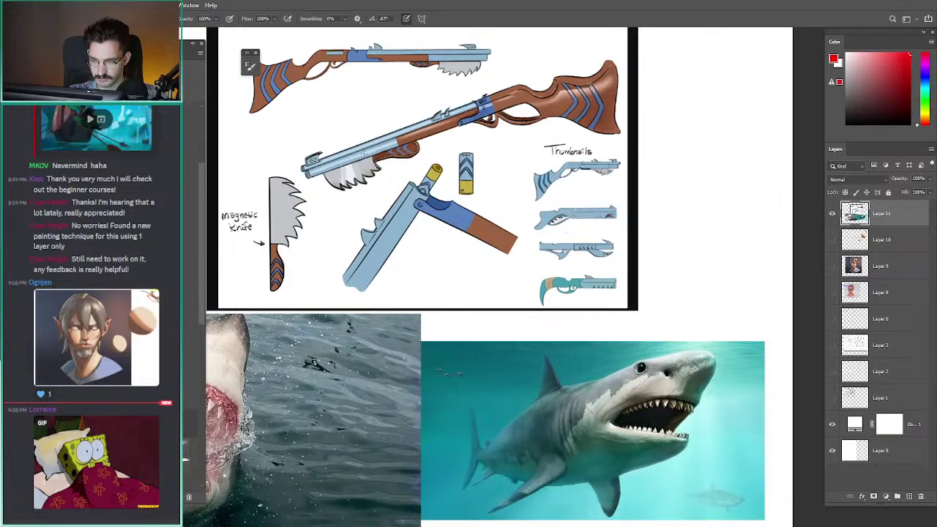
# - Circle the notch and arc over the upper tip of the large shotgun's stock in red, undoing the marks
pyautogui.moveTo(551, 81)
pyautogui.mouseDown()
pyautogui.moveTo(582, 82)
pyautogui.moveTo(562, 73)
pyautogui.mouseUp()
pyautogui.moveTo(606, 51); pyautogui.dragTo(598, 68)
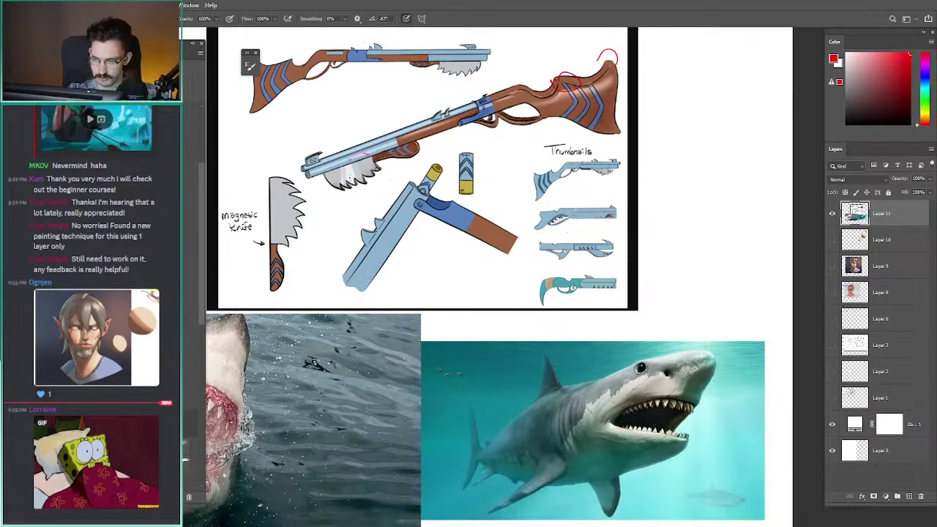
pyautogui.hotkey('ctrl', 'z')
pyautogui.hotkey('ctrl', 'z')
pyautogui.moveTo(568, 309); pyautogui.dragTo(495, 229)
pyautogui.moveTo(486, 225)
pyautogui.mouseDown()
pyautogui.moveTo(523, 225)
pyautogui.moveTo(482, 225)
pyautogui.moveTo(541, 241)
pyautogui.moveTo(491, 211)
pyautogui.mouseUp()
pyautogui.hotkey('ctrl', 'z')
pyautogui.moveTo(349, 143); pyautogui.dragTo(335, 171)
pyautogui.hotkey('ctrl', 'z')
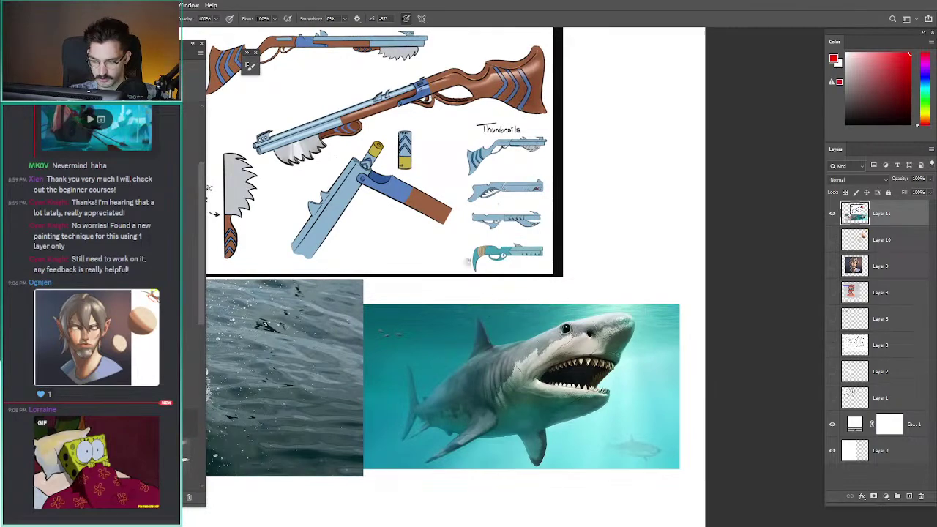
# - Draw a straight horizontal red line above the magnetic knife, extending outward past the edge of the design sheet
pyautogui.moveTo(468, 261); pyautogui.dragTo(607, 275)
pyautogui.moveTo(422, 155); pyautogui.dragTo(389, 165)
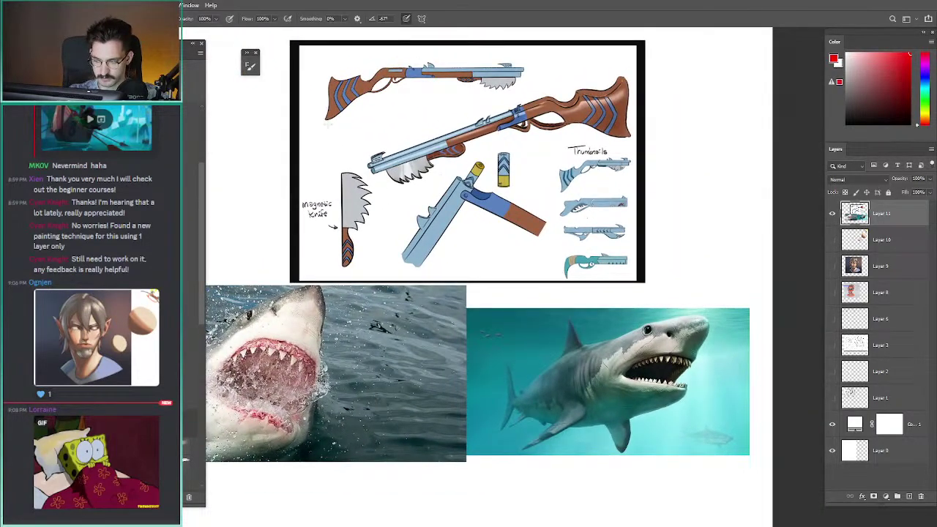
pyautogui.moveTo(317, 160); pyautogui.dragTo(378, 172)
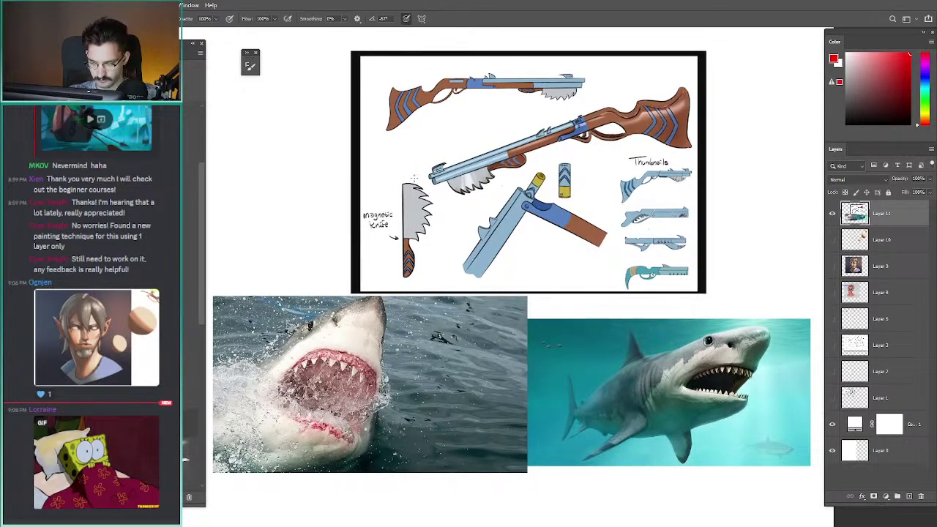
pyautogui.moveTo(385, 171); pyautogui.dragTo(250, 171)
pyautogui.hotkey('ctrl', 'z')
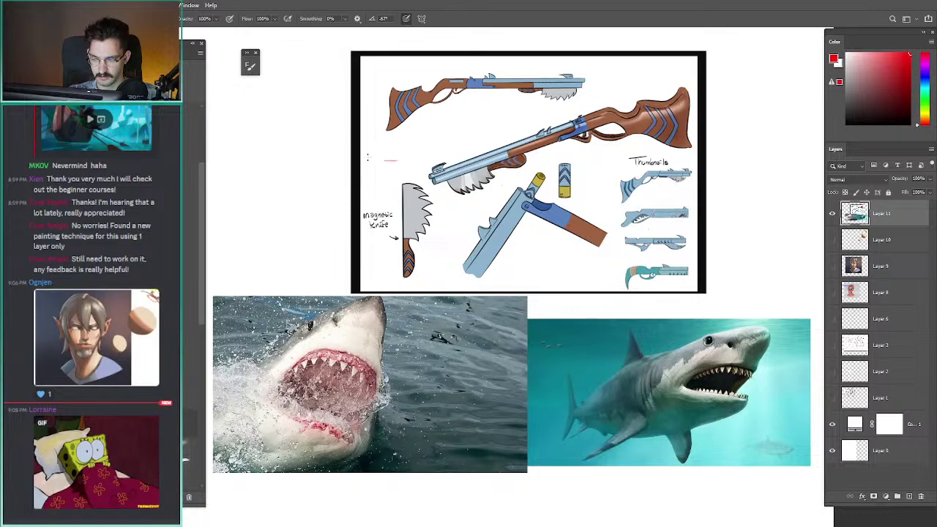
pyautogui.moveTo(387, 160); pyautogui.dragTo(248, 160)
# - Sketch a curved shark fin outline with a flat base in red on the blank canvas beside the thumbnails
pyautogui.moveTo(418, 183); pyautogui.dragTo(368, 173)
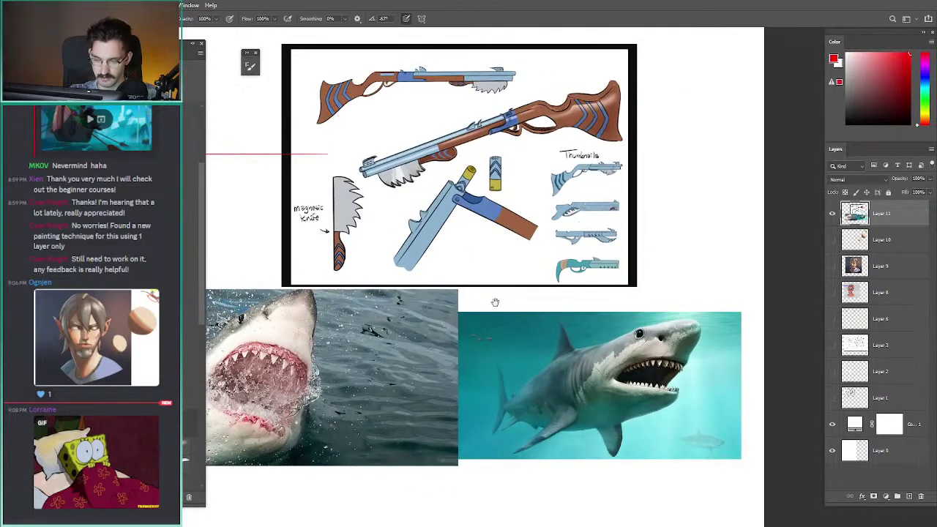
pyautogui.moveTo(493, 299); pyautogui.dragTo(474, 297)
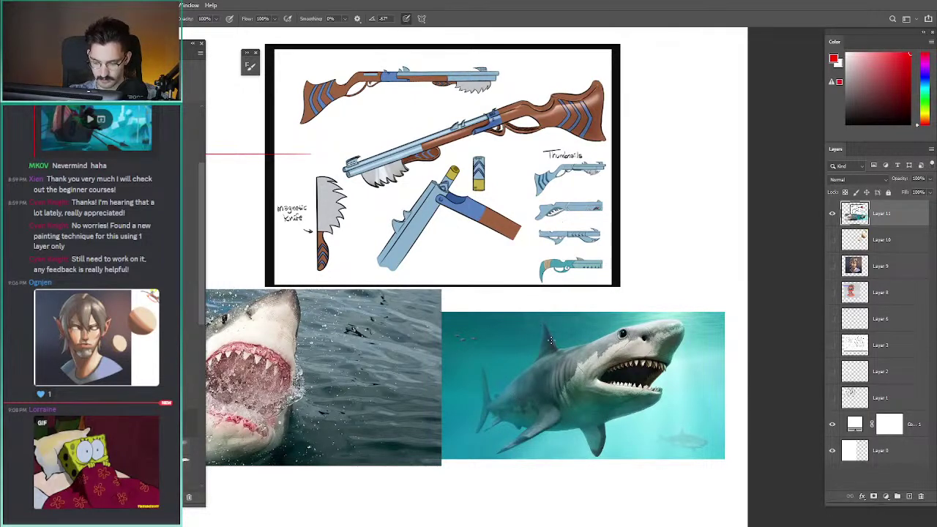
pyautogui.moveTo(719, 210)
pyautogui.mouseDown()
pyautogui.moveTo(664, 210)
pyautogui.moveTo(688, 161)
pyautogui.moveTo(663, 155)
pyautogui.moveTo(696, 182)
pyautogui.moveTo(652, 159)
pyautogui.moveTo(662, 210)
pyautogui.moveTo(717, 211)
pyautogui.mouseUp()
pyautogui.hotkey('ctrl', 'z')
pyautogui.hotkey('ctrl', 'z')
pyautogui.hotkey('ctrl', 'z')
pyautogui.hotkey('ctrl', 'z')
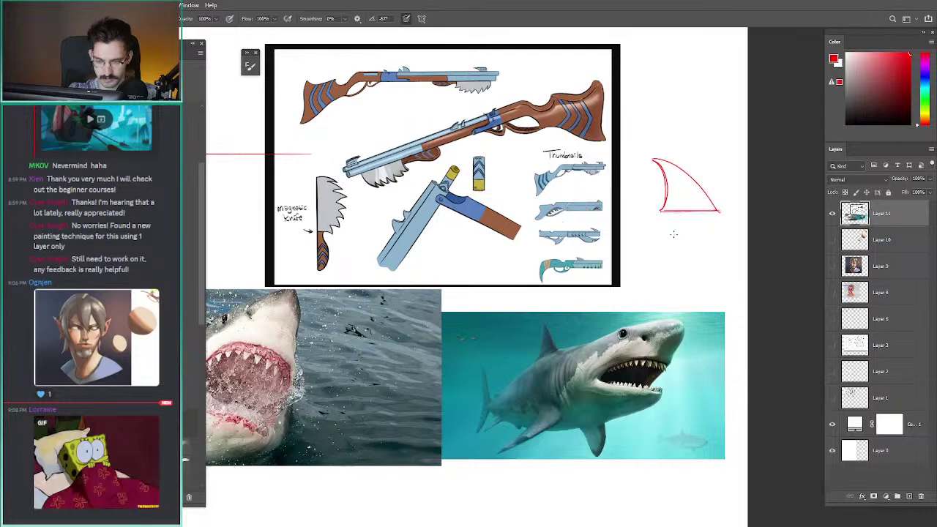
pyautogui.moveTo(691, 139)
pyautogui.mouseDown()
pyautogui.moveTo(662, 227)
pyautogui.moveTo(695, 146)
pyautogui.mouseUp()
pyautogui.hotkey('ctrl', 'z')
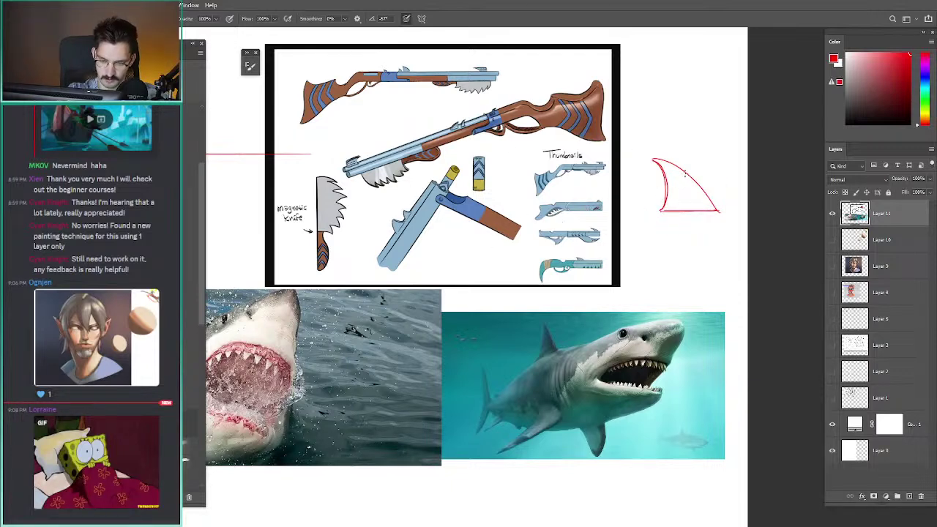
# - Sketch three more red fin outlines around the curved fin: a tall narrow one, a short low one and a swept one overlapping the sheet edge
pyautogui.moveTo(715, 182)
pyautogui.mouseDown()
pyautogui.moveTo(672, 71)
pyautogui.moveTo(689, 162)
pyautogui.mouseUp()
pyautogui.moveTo(689, 161); pyautogui.dragTo(717, 173)
pyautogui.moveTo(644, 126)
pyautogui.mouseDown()
pyautogui.moveTo(679, 144)
pyautogui.moveTo(645, 133)
pyautogui.mouseUp()
pyautogui.hotkey('ctrl', 'z')
pyautogui.moveTo(646, 133)
pyautogui.mouseDown()
pyautogui.moveTo(644, 150)
pyautogui.moveTo(685, 151)
pyautogui.mouseUp()
pyautogui.hotkey('ctrl', 'z')
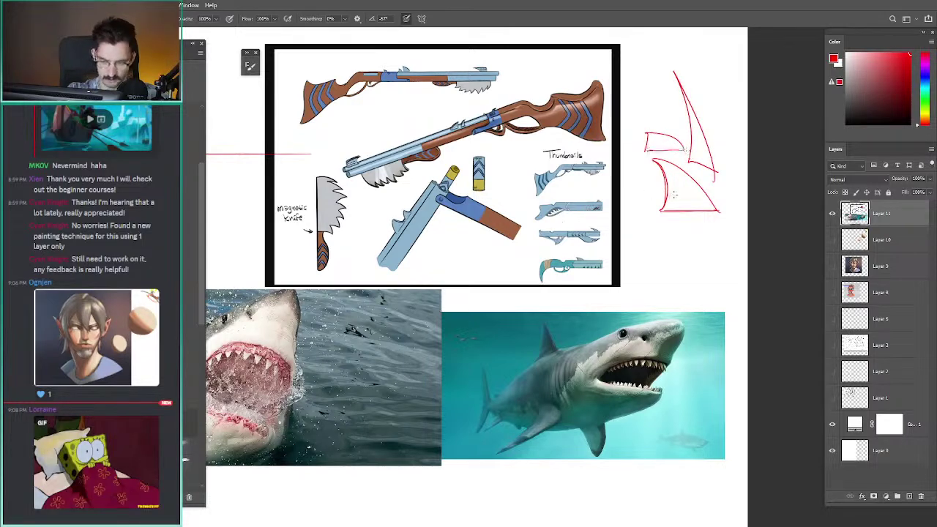
pyautogui.moveTo(675, 194)
pyautogui.mouseDown()
pyautogui.moveTo(644, 191)
pyautogui.moveTo(650, 174)
pyautogui.mouseUp()
pyautogui.hotkey('ctrl', 'z')
pyautogui.hotkey('ctrl', 'z')
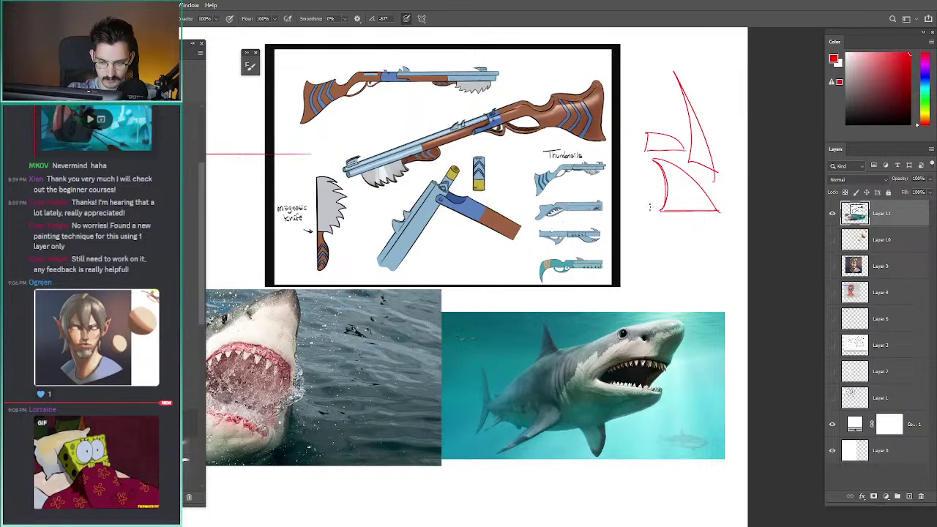
pyautogui.moveTo(652, 207)
pyautogui.mouseDown()
pyautogui.moveTo(600, 182)
pyautogui.moveTo(619, 218)
pyautogui.mouseUp()
# - Circle the large curved fin sketch in red and underline its base, undoing the marks
pyautogui.moveTo(620, 212)
pyautogui.mouseDown()
pyautogui.moveTo(650, 214)
pyautogui.moveTo(638, 245)
pyautogui.moveTo(641, 217)
pyautogui.moveTo(717, 199)
pyautogui.moveTo(646, 198)
pyautogui.moveTo(696, 166)
pyautogui.mouseUp()
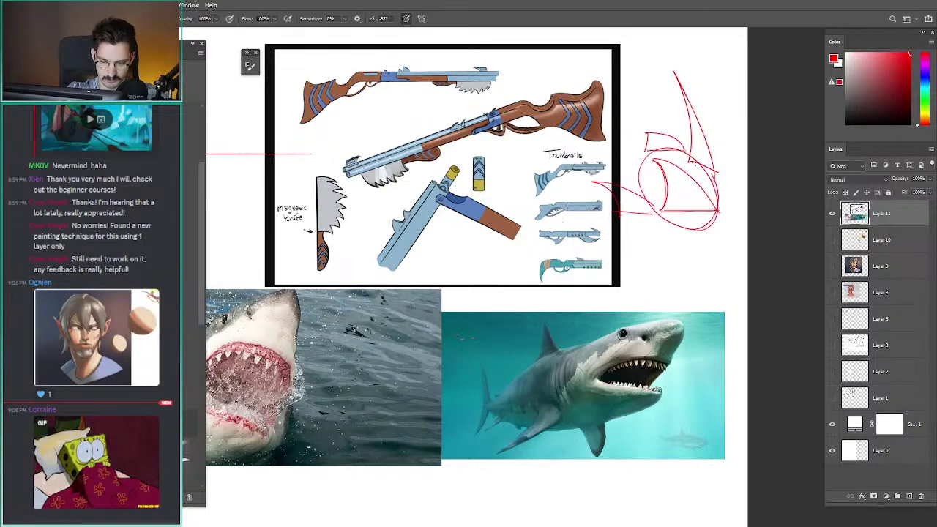
pyautogui.hotkey('ctrl', 'z')
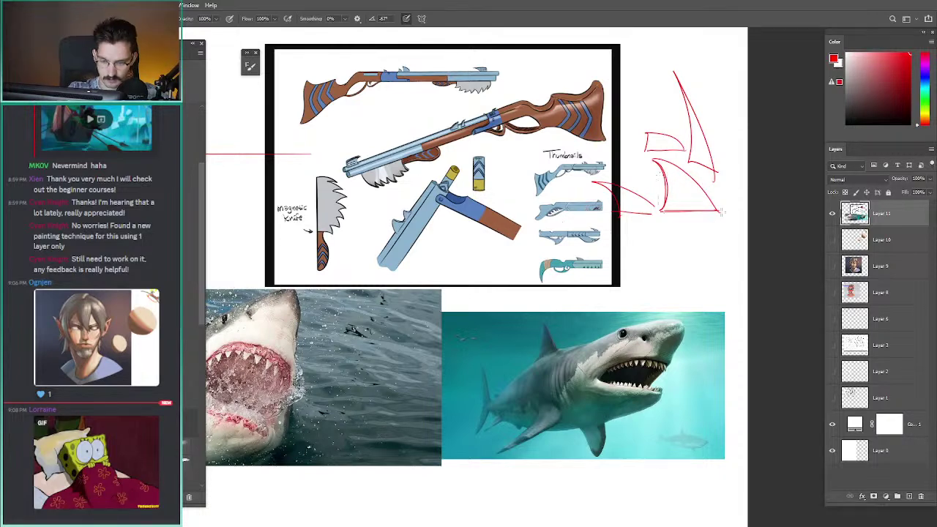
pyautogui.moveTo(649, 163)
pyautogui.mouseDown()
pyautogui.moveTo(728, 206)
pyautogui.moveTo(643, 165)
pyautogui.mouseUp()
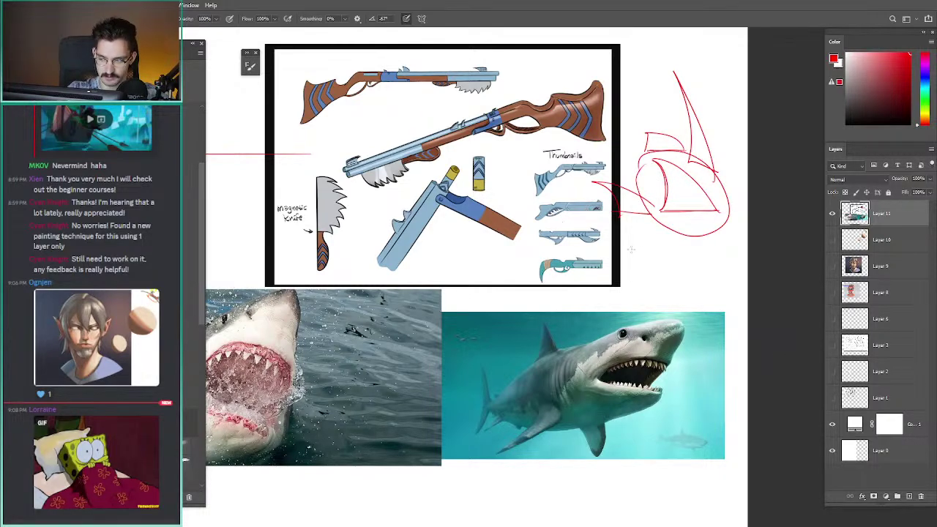
pyautogui.hotkey('ctrl', 'z')
pyautogui.moveTo(609, 208); pyautogui.dragTo(583, 203)
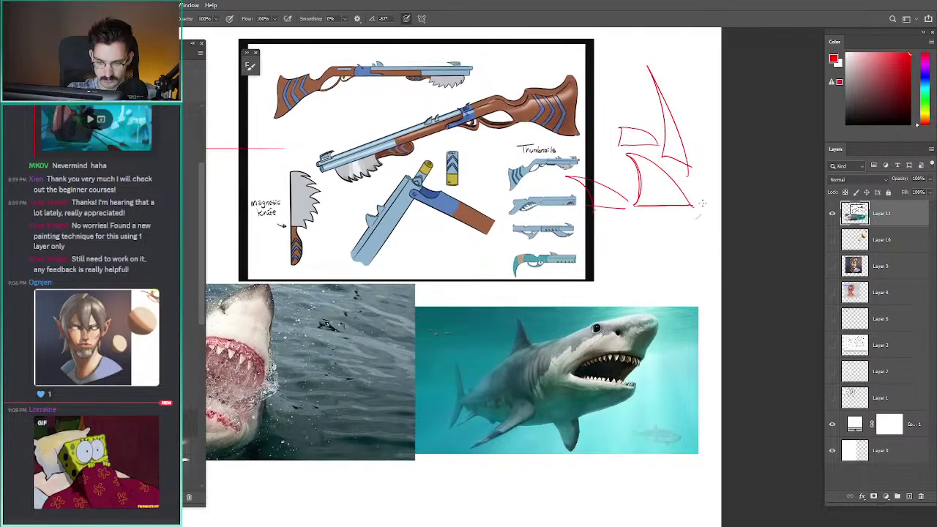
pyautogui.moveTo(701, 203); pyautogui.dragTo(636, 216)
pyautogui.hotkey('ctrl', 'z')
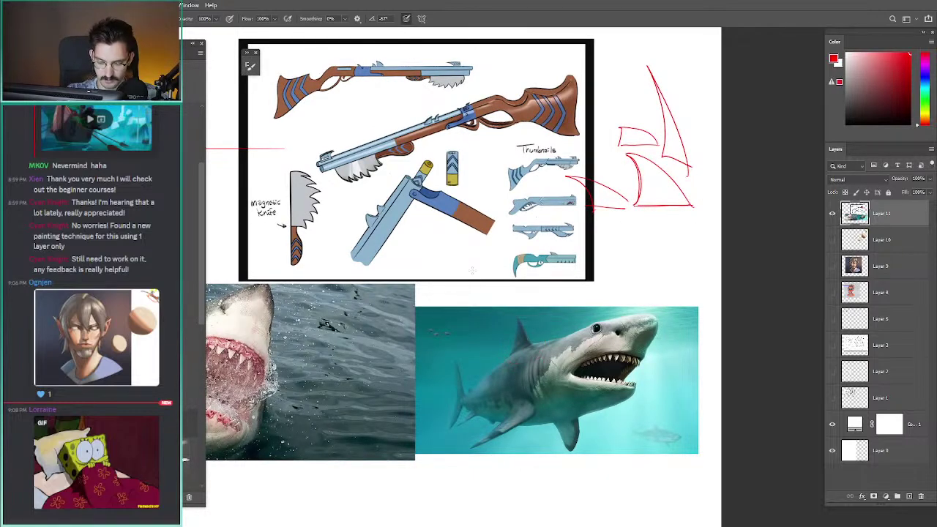
# - Sketch a wide, pointed oval in red beneath the fin outlines beside the thumbnails
pyautogui.moveTo(713, 244)
pyautogui.mouseDown()
pyautogui.moveTo(652, 261)
pyautogui.moveTo(617, 236)
pyautogui.moveTo(711, 240)
pyautogui.mouseUp()
pyautogui.moveTo(604, 247); pyautogui.dragTo(646, 219)
pyautogui.moveTo(707, 235)
pyautogui.mouseDown()
pyautogui.moveTo(623, 250)
pyautogui.moveTo(692, 225)
pyautogui.moveTo(634, 217)
pyautogui.mouseUp()
pyautogui.hotkey('ctrl', 'z')
pyautogui.hotkey('ctrl', 'z')
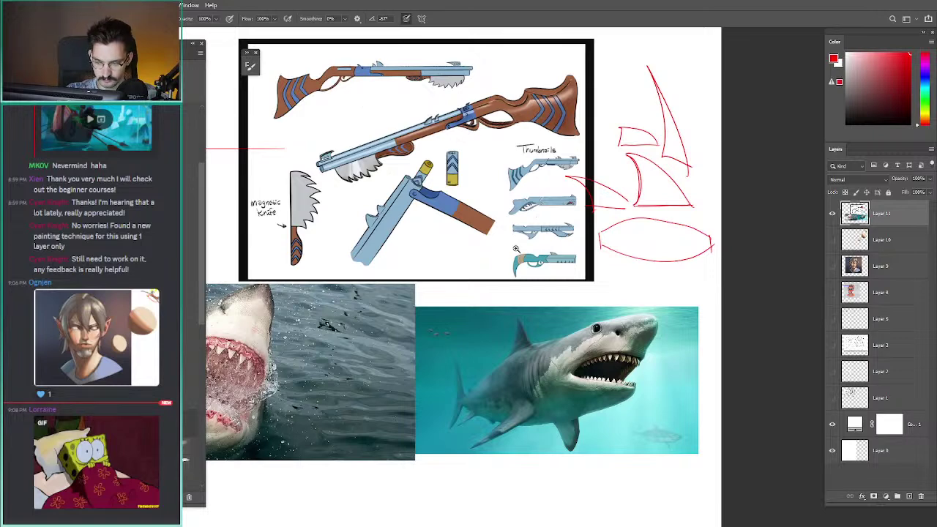
# - Circle the middle of the teal thumbnail shotgun and mark the toothed grip of the second thumbnail in red, undoing the strokes
pyautogui.scroll(2, 515, 248)
pyautogui.moveTo(562, 280)
pyautogui.mouseDown()
pyautogui.moveTo(583, 271)
pyautogui.moveTo(575, 278)
pyautogui.mouseUp()
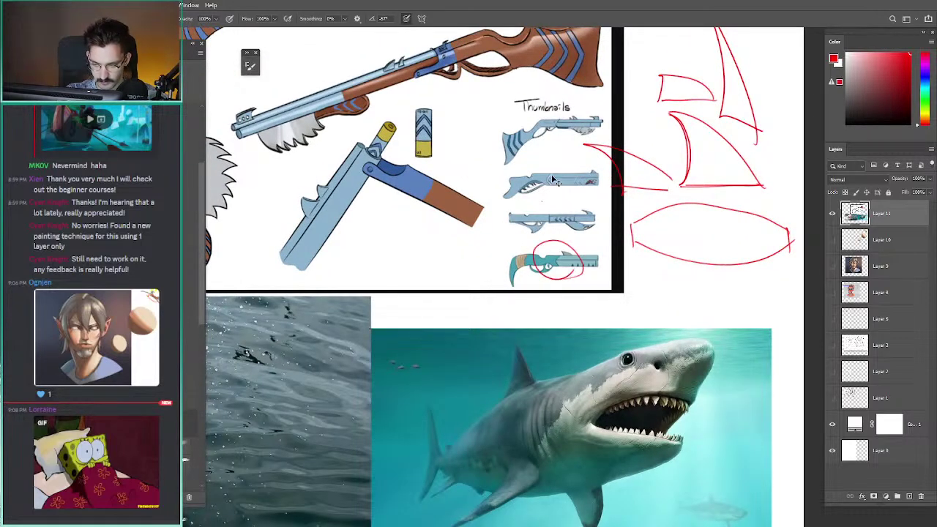
pyautogui.hotkey('ctrl', 'z')
pyautogui.moveTo(545, 185)
pyautogui.mouseDown()
pyautogui.moveTo(581, 185)
pyautogui.moveTo(492, 205)
pyautogui.moveTo(509, 206)
pyautogui.mouseUp()
pyautogui.hotkey('ctrl', 'z')
# - Circle the serrated blade under the large shotgun's barrel in red and undo the circle
pyautogui.moveTo(566, 286); pyautogui.dragTo(525, 239)
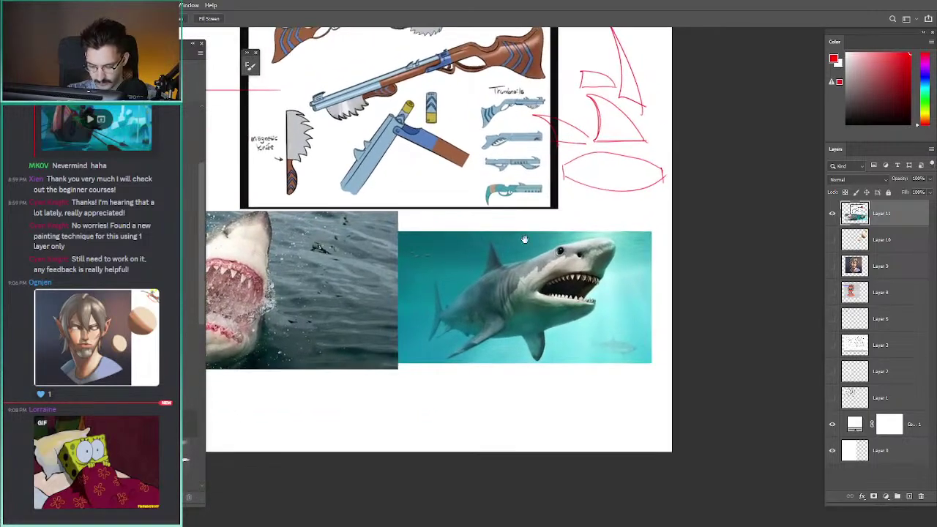
pyautogui.press('b')
pyautogui.moveTo(325, 96)
pyautogui.mouseDown()
pyautogui.moveTo(375, 110)
pyautogui.moveTo(333, 89)
pyautogui.moveTo(335, 103)
pyautogui.moveTo(370, 102)
pyautogui.moveTo(349, 95)
pyautogui.mouseUp()
pyautogui.hotkey('ctrl', 'z')
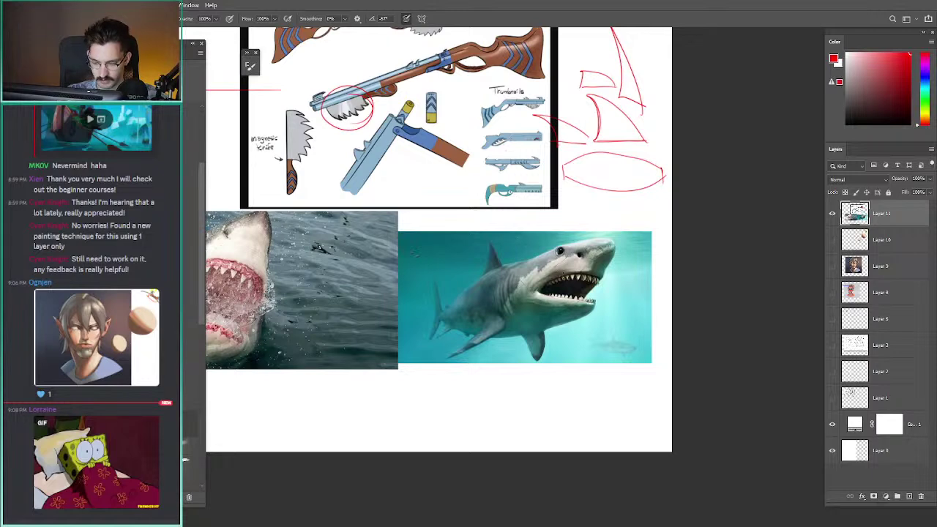
pyautogui.hotkey('ctrl', 'z')
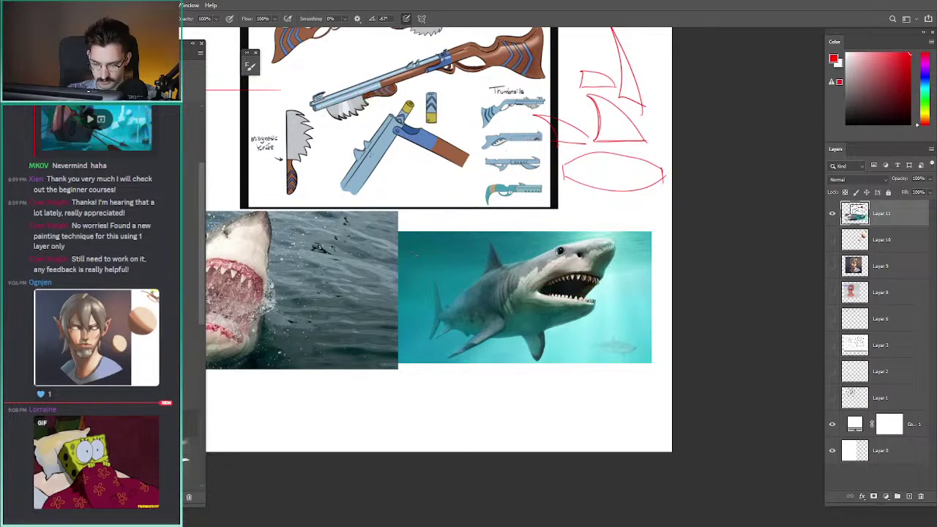
# - Draw two straight triangular shark teeth in red hanging from the horizontal line beside the design sheet
pyautogui.moveTo(180, 155)
pyautogui.mouseDown()
pyautogui.moveTo(370, 149)
pyautogui.moveTo(376, 158)
pyautogui.moveTo(262, 157)
pyautogui.mouseUp()
pyautogui.moveTo(684, 177); pyautogui.dragTo(688, 154)
pyautogui.moveTo(301, 151)
pyautogui.mouseDown()
pyautogui.moveTo(393, 149)
pyautogui.moveTo(365, 166)
pyautogui.moveTo(382, 134)
pyautogui.moveTo(441, 127)
pyautogui.moveTo(395, 162)
pyautogui.moveTo(375, 124)
pyautogui.moveTo(428, 134)
pyautogui.moveTo(434, 123)
pyautogui.mouseUp()
pyautogui.hotkey('ctrl', 'z')
pyautogui.hotkey('ctrl', 'z')
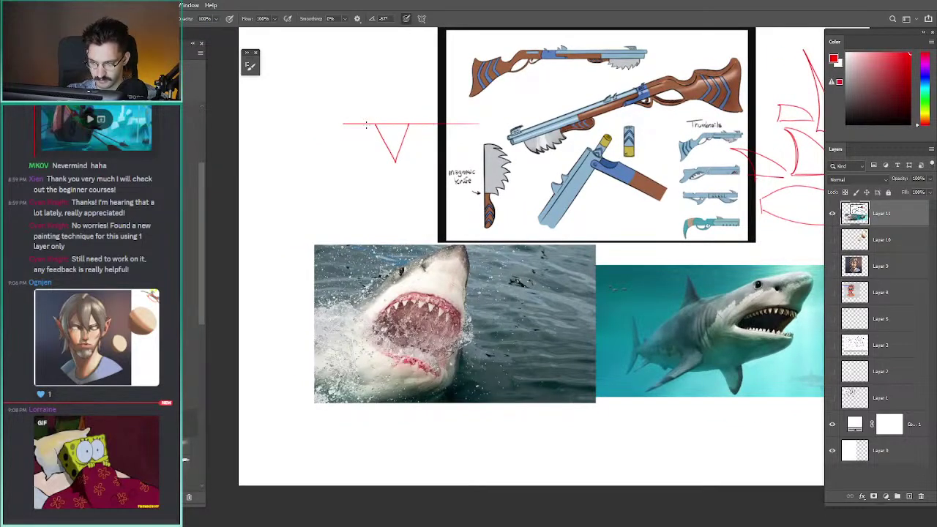
pyautogui.moveTo(364, 125); pyautogui.dragTo(353, 162)
pyautogui.hotkey('ctrl', 'z')
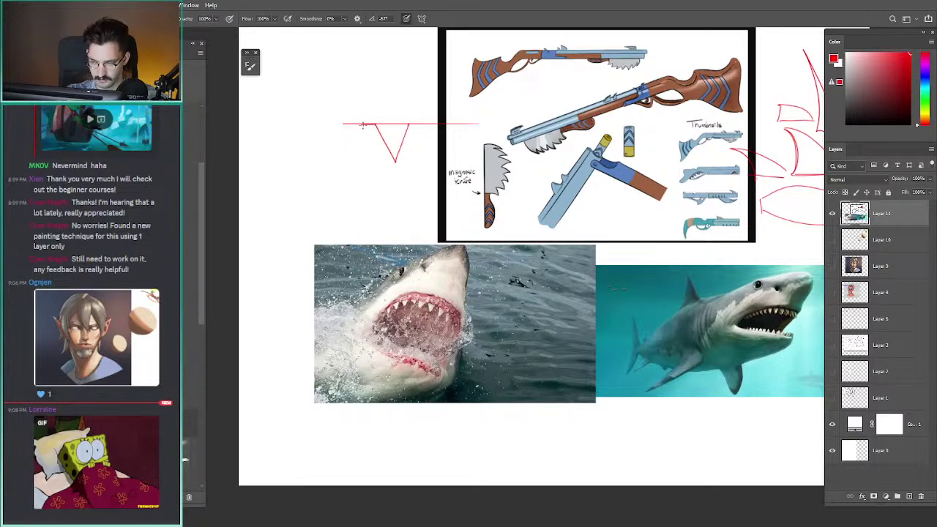
pyautogui.moveTo(362, 125)
pyautogui.mouseDown()
pyautogui.moveTo(355, 169)
pyautogui.moveTo(337, 125)
pyautogui.mouseUp()
pyautogui.hotkey('ctrl', 'z')
pyautogui.moveTo(338, 125)
pyautogui.mouseDown()
pyautogui.moveTo(350, 157)
pyautogui.moveTo(363, 126)
pyautogui.mouseUp()
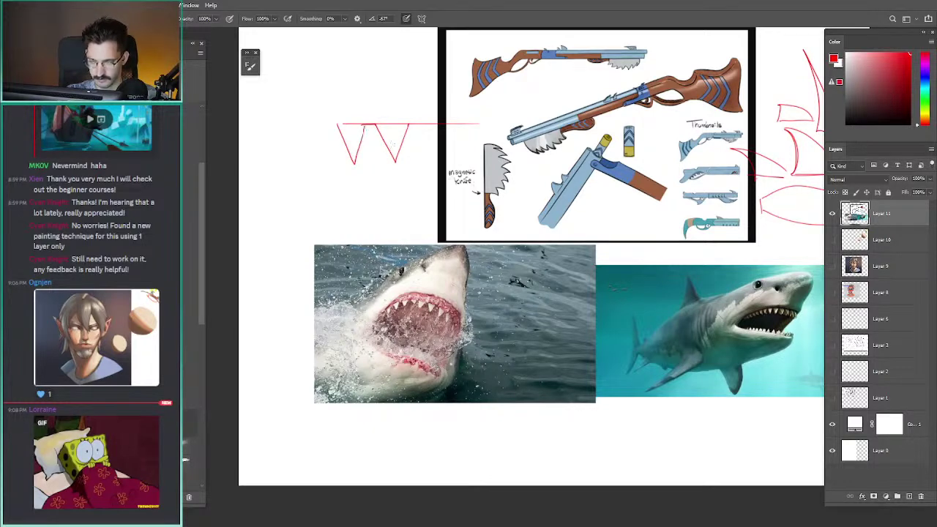
# - Draw a second horizontal line with curved hooked teeth in red below the straight teeth, and add an arrow pointing up between the rows
pyautogui.moveTo(433, 184); pyautogui.dragTo(325, 185)
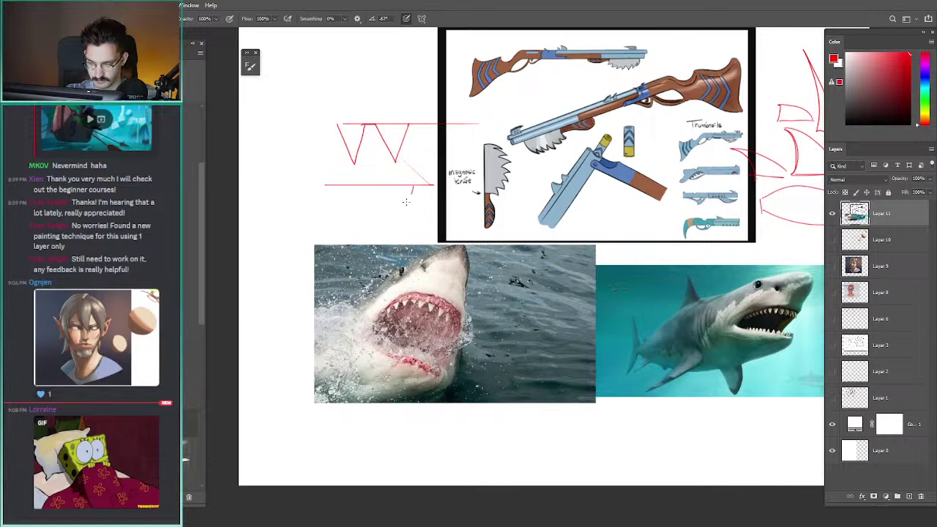
pyautogui.moveTo(406, 202)
pyautogui.mouseDown()
pyautogui.moveTo(379, 188)
pyautogui.moveTo(392, 222)
pyautogui.mouseUp()
pyautogui.hotkey('ctrl', 'z')
pyautogui.moveTo(391, 222)
pyautogui.mouseDown()
pyautogui.moveTo(412, 183)
pyautogui.moveTo(359, 210)
pyautogui.moveTo(362, 186)
pyautogui.moveTo(380, 192)
pyautogui.moveTo(377, 150)
pyautogui.mouseUp()
pyautogui.hotkey('ctrl', 'z')
pyautogui.moveTo(372, 162); pyautogui.dragTo(384, 157)
# - Circle the upper row of straight triangular teeth in red and undo the circles
pyautogui.moveTo(517, 82); pyautogui.dragTo(448, 104)
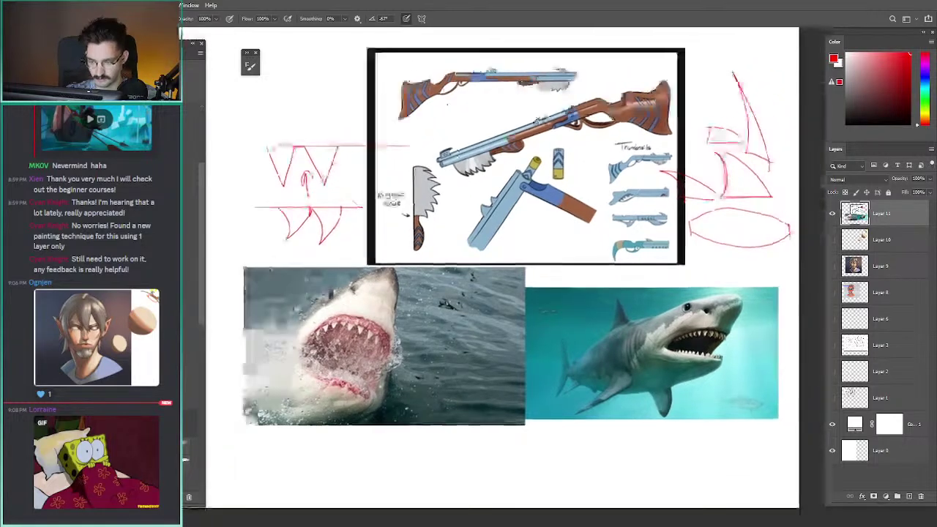
pyautogui.moveTo(428, 208)
pyautogui.mouseDown()
pyautogui.moveTo(492, 127)
pyautogui.moveTo(435, 147)
pyautogui.moveTo(385, 185)
pyautogui.moveTo(428, 187)
pyautogui.mouseUp()
pyautogui.moveTo(350, 168)
pyautogui.mouseDown()
pyautogui.moveTo(349, 126)
pyautogui.moveTo(340, 165)
pyautogui.mouseUp()
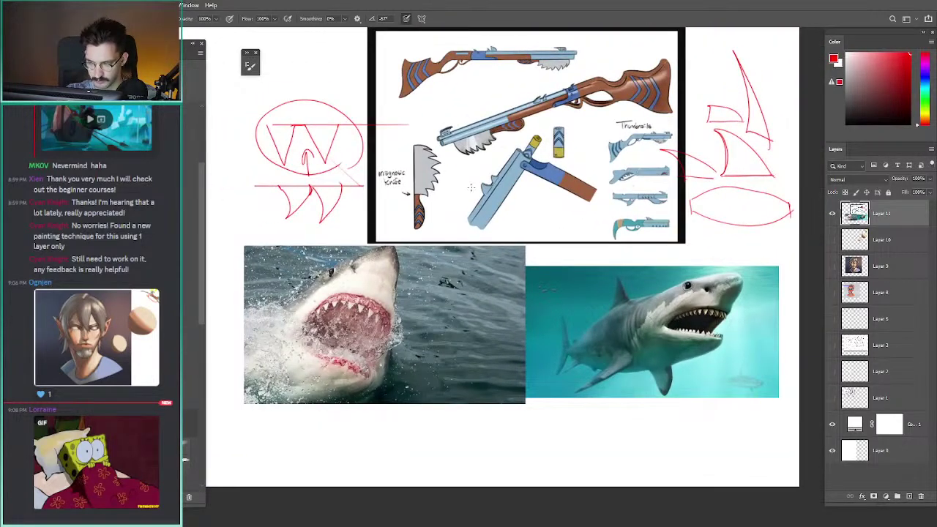
pyautogui.hotkey('ctrl', 'z')
pyautogui.moveTo(267, 155)
pyautogui.mouseDown()
pyautogui.moveTo(322, 101)
pyautogui.moveTo(272, 146)
pyautogui.mouseUp()
pyautogui.hotkey('ctrl', 'z')
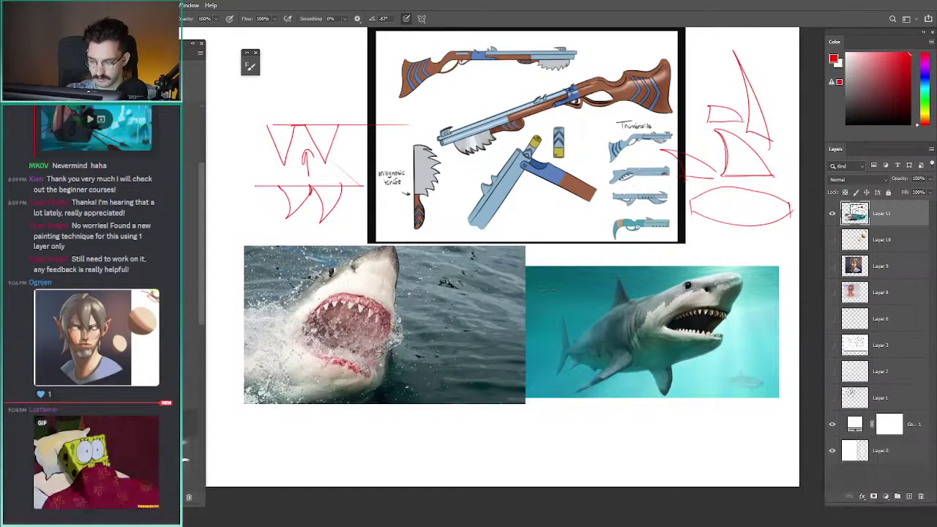
# - Mark the open jaw of the breaching shark and the straight tooth sketches in red, undoing each stroke
pyautogui.moveTo(311, 307); pyautogui.dragTo(296, 319)
pyautogui.hotkey('ctrl', 'z')
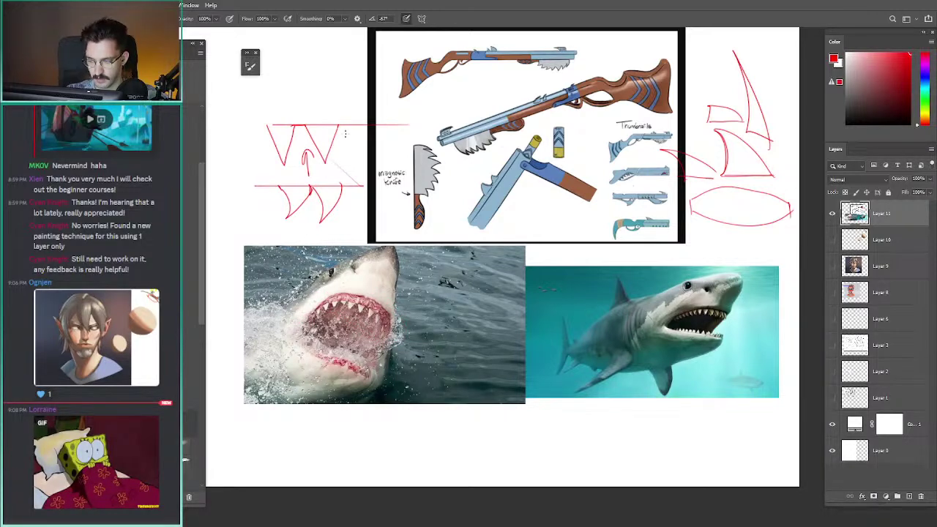
pyautogui.moveTo(335, 143); pyautogui.dragTo(445, 129)
pyautogui.hotkey('ctrl', 'z')
pyautogui.moveTo(301, 146)
pyautogui.mouseDown()
pyautogui.moveTo(283, 168)
pyautogui.moveTo(325, 146)
pyautogui.moveTo(250, 144)
pyautogui.mouseUp()
pyautogui.hotkey('ctrl', 'z')
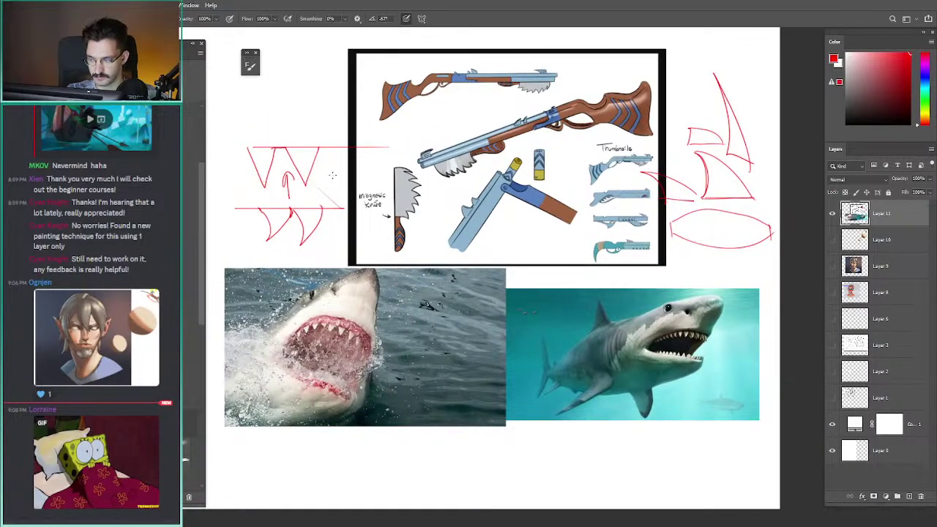
# - Outline the muzzle openings and trigger guard of the large shotgun in red, undoing the strokes
pyautogui.moveTo(324, 166); pyautogui.dragTo(296, 168)
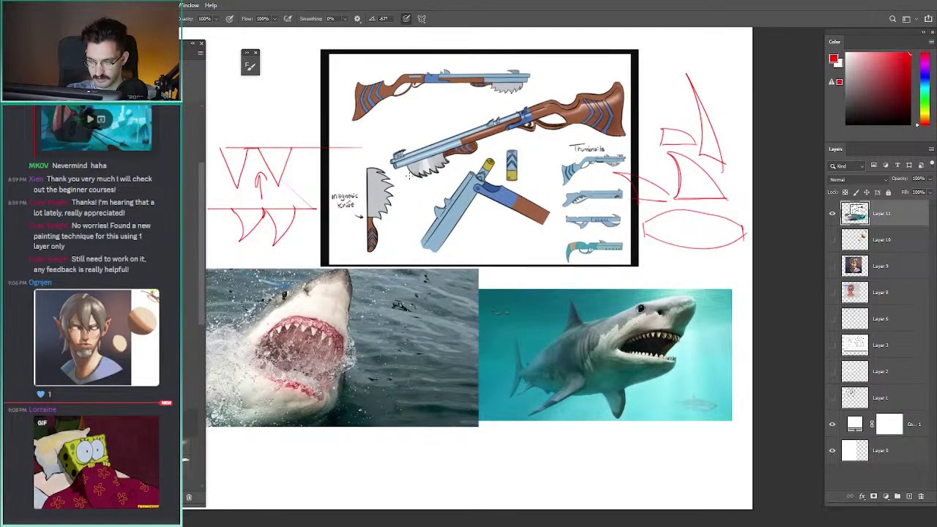
pyautogui.moveTo(381, 149); pyautogui.dragTo(409, 182)
pyautogui.scroll(3, 409, 182)
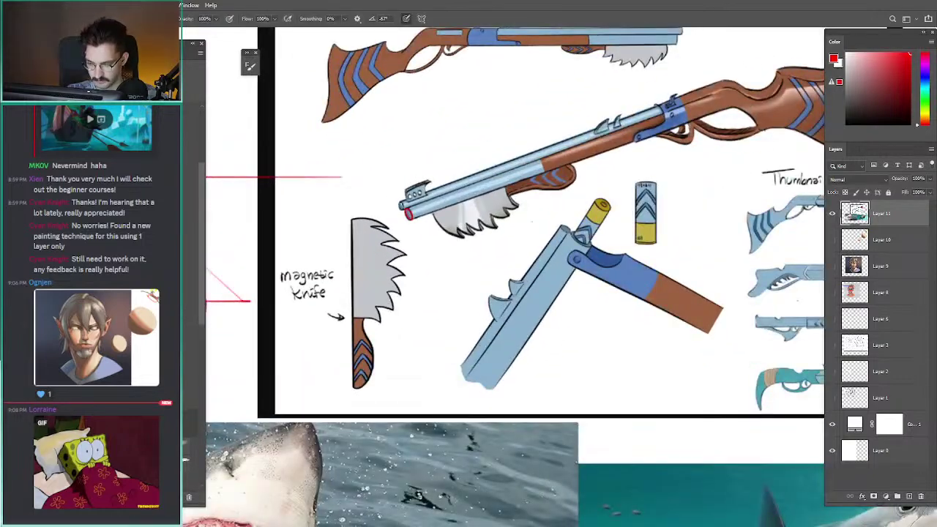
pyautogui.moveTo(429, 204); pyautogui.dragTo(266, 243)
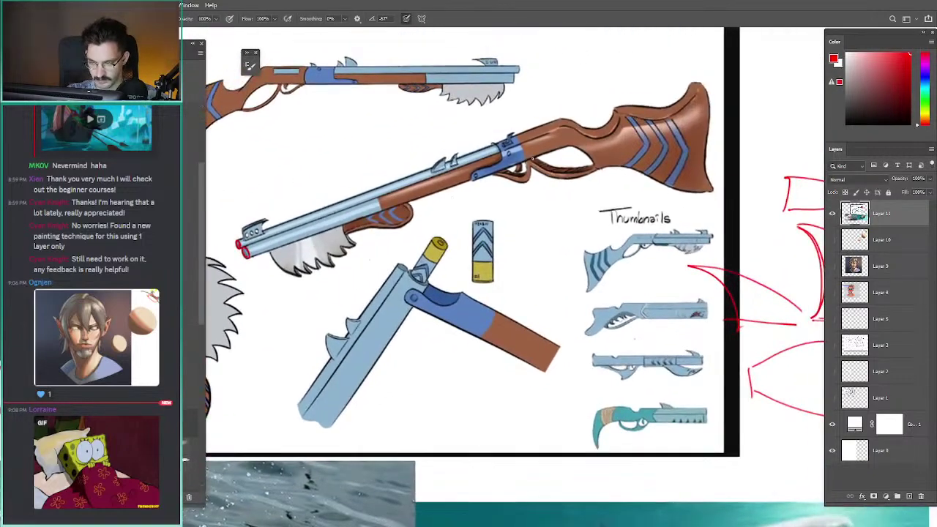
pyautogui.moveTo(534, 158); pyautogui.dragTo(581, 167)
pyautogui.moveTo(515, 169); pyautogui.dragTo(503, 177)
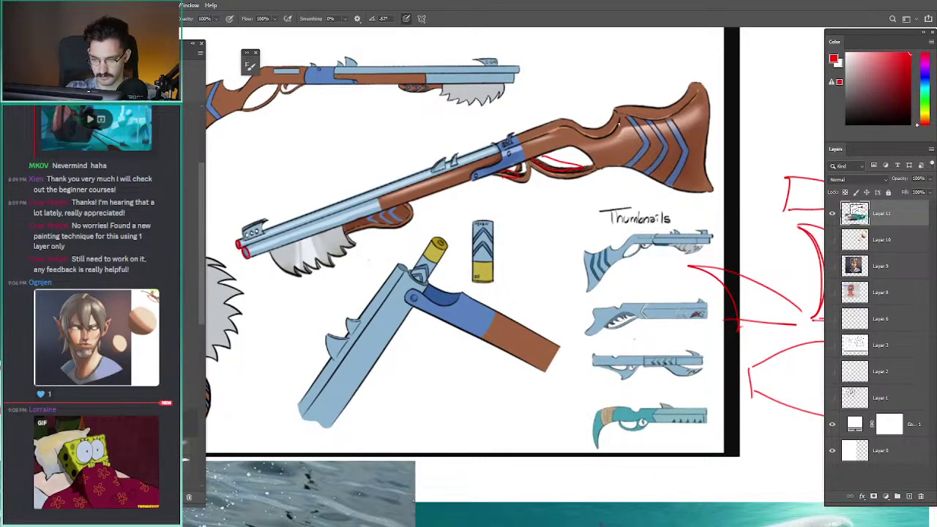
pyautogui.moveTo(604, 116); pyautogui.dragTo(664, 109)
pyautogui.hotkey('ctrl', 'z')
pyautogui.hotkey('ctrl', 'z')
pyautogui.hotkey('ctrl', 'z')
# - Review the whole canvas with the shotgun sheet, the red fin and tooth sketches and the shark references together
pyautogui.moveTo(321, 181); pyautogui.dragTo(418, 173)
pyautogui.press('z')
pyautogui.moveTo(418, 176)
pyautogui.mouseDown()
pyautogui.moveTo(338, 206)
pyautogui.moveTo(325, 177)
pyautogui.moveTo(385, 169)
pyautogui.mouseUp()
pyautogui.hotkey('ctrl', 'z')
pyautogui.press('b')
pyautogui.moveTo(280, 157)
pyautogui.mouseDown()
pyautogui.moveTo(376, 172)
pyautogui.moveTo(359, 167)
pyautogui.mouseUp()
pyautogui.moveTo(480, 182); pyautogui.dragTo(403, 170)
pyautogui.press('z')
pyautogui.keyDown('alt'); pyautogui.click(401, 167); pyautogui.keyUp('alt')
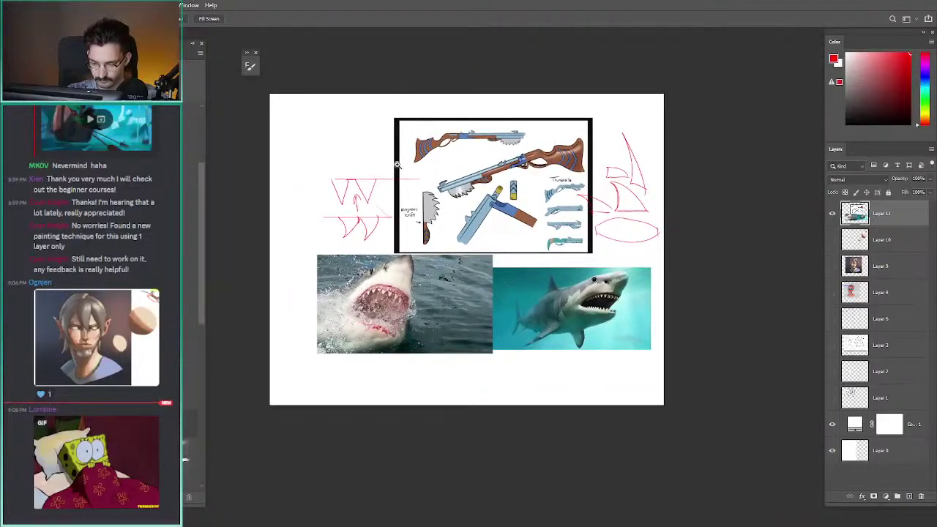
pyautogui.moveTo(476, 181); pyautogui.dragTo(526, 173)
pyautogui.press('b')
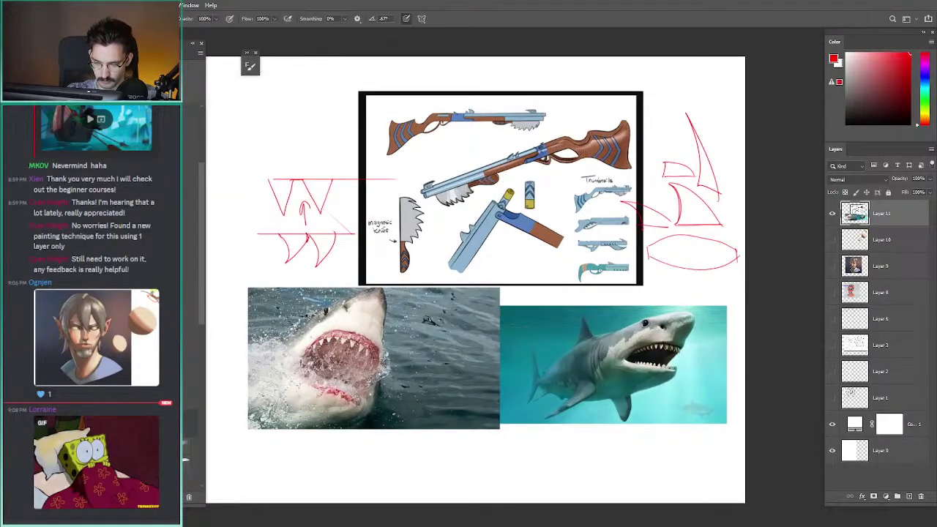
# - Mark the shotgun designs and the straight tooth sketches with loose red strokes, undoing each one
pyautogui.moveTo(626, 193); pyautogui.dragTo(622, 140)
pyautogui.hotkey('ctrl', 'z')
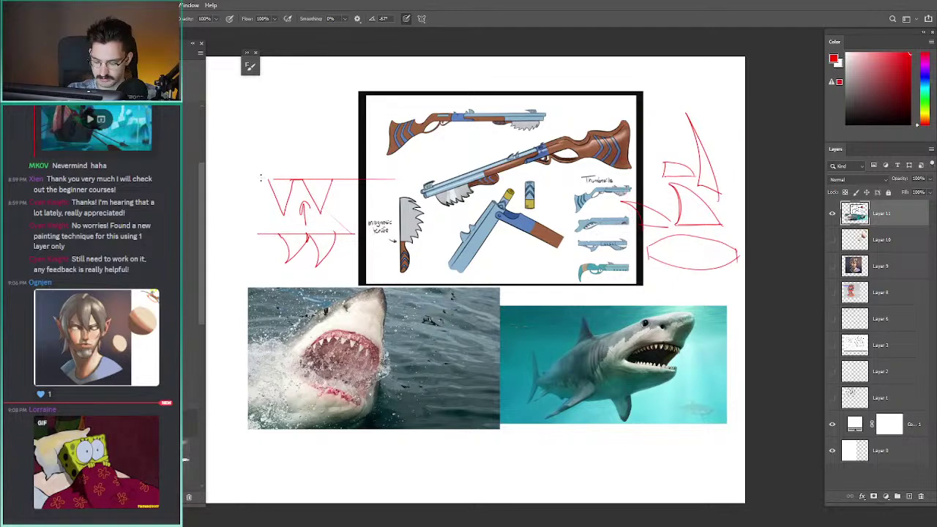
pyautogui.moveTo(256, 180); pyautogui.dragTo(308, 153)
pyautogui.hotkey('ctrl', 'z')
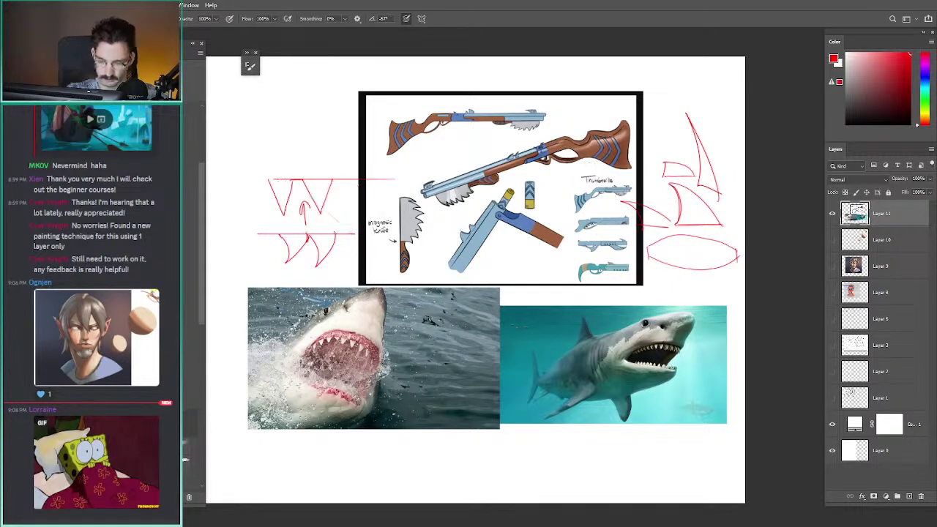
pyautogui.moveTo(468, 138); pyautogui.dragTo(387, 111)
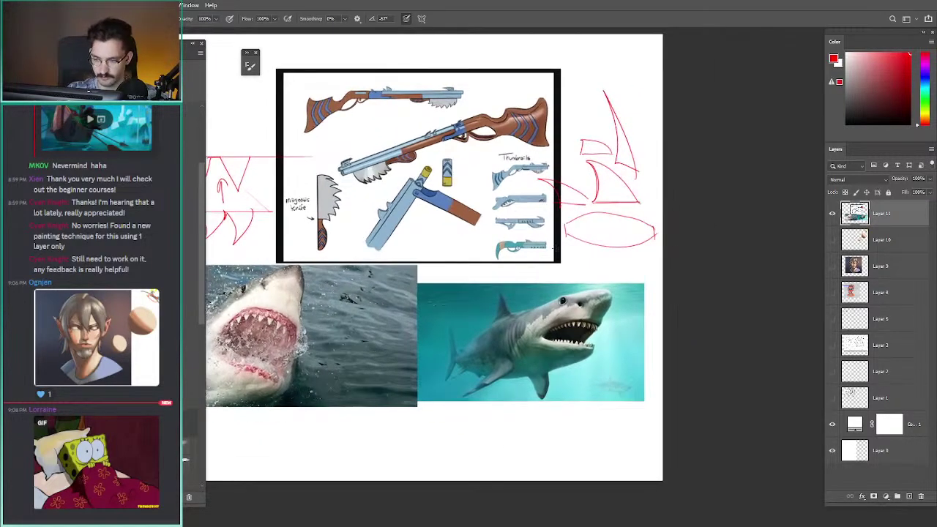
pyautogui.moveTo(321, 145)
pyautogui.mouseDown()
pyautogui.moveTo(577, 150)
pyautogui.moveTo(366, 136)
pyautogui.mouseUp()
pyautogui.hotkey('ctrl', 'z')
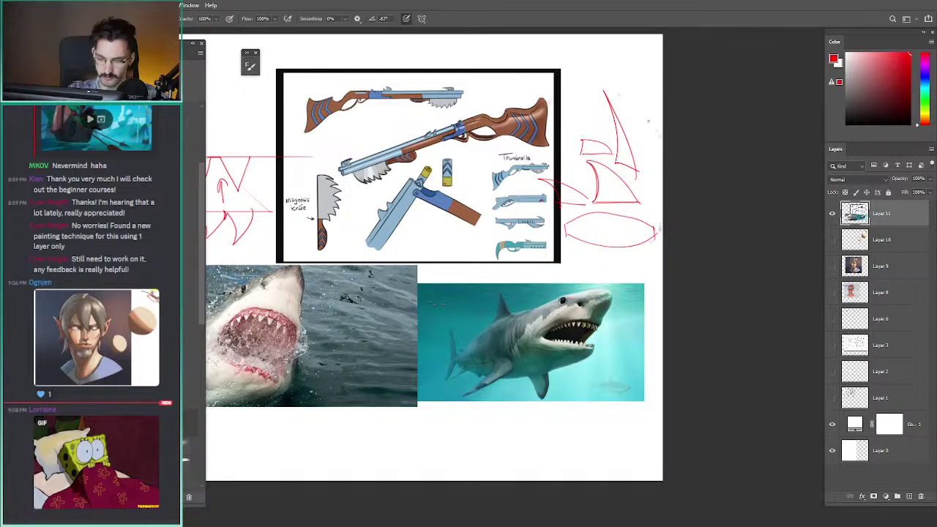
pyautogui.moveTo(343, 137); pyautogui.dragTo(417, 161)
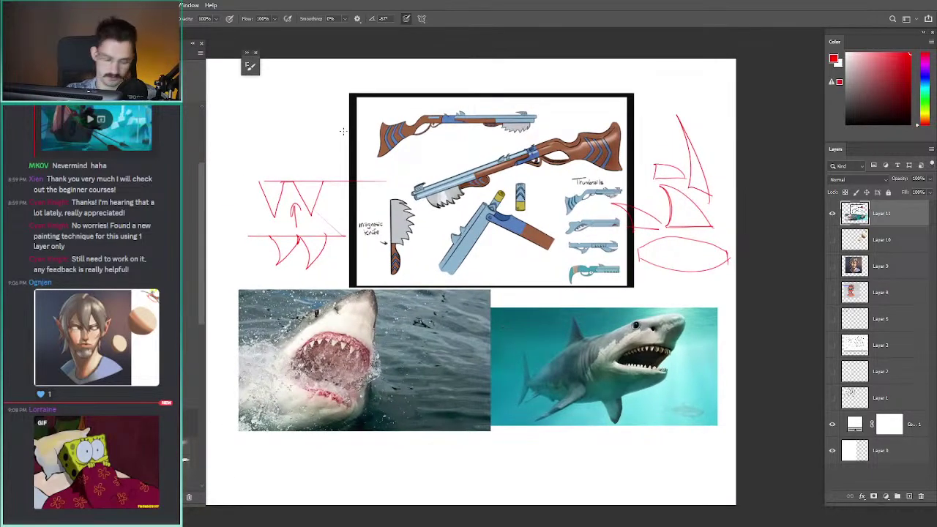